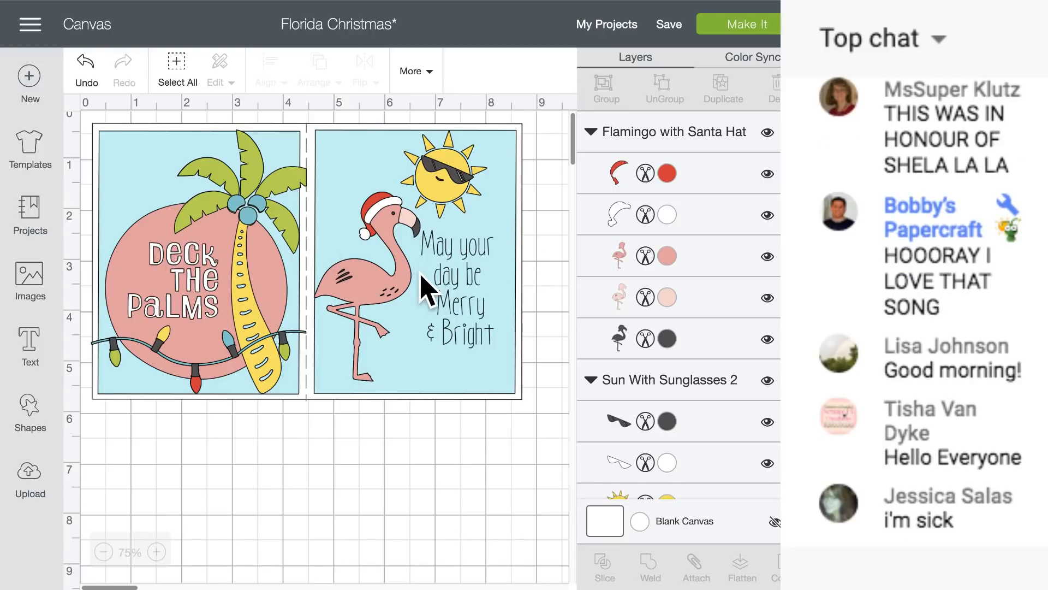
scroll(440, 278, right, 2)
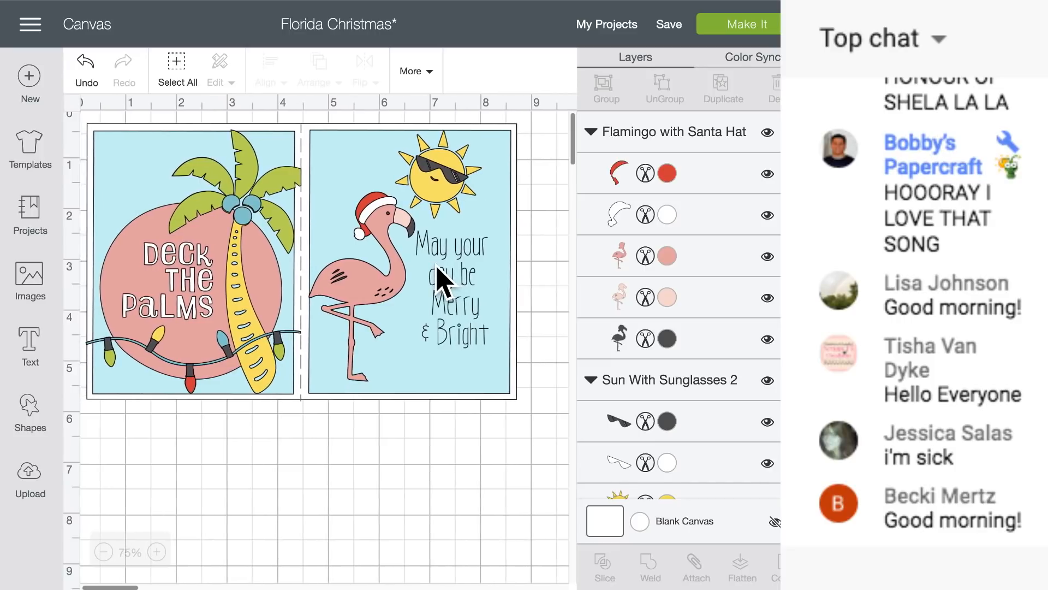
scroll(389, 241, left, 2)
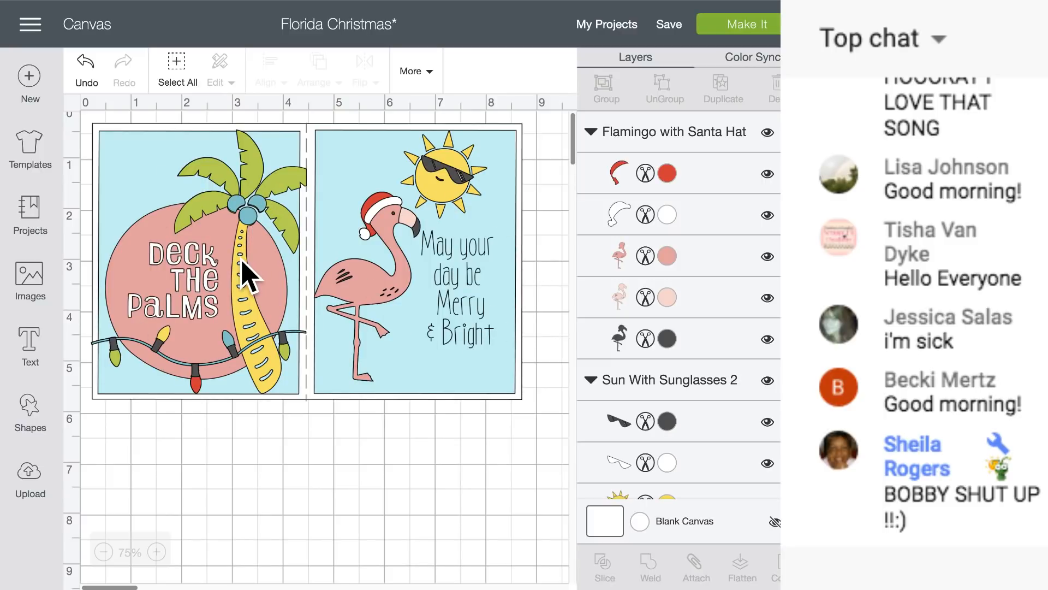
mouse_move(245, 235)
mouse_down()
mouse_move(234, 300)
mouse_move(244, 293)
mouse_move(239, 240)
mouse_up()
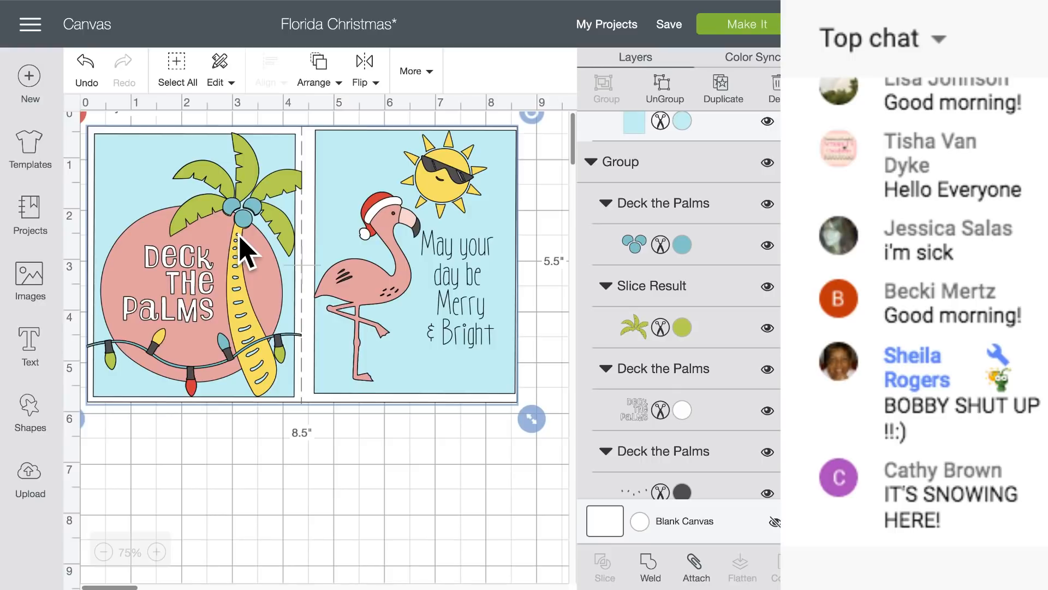
drag(269, 234, 262, 243)
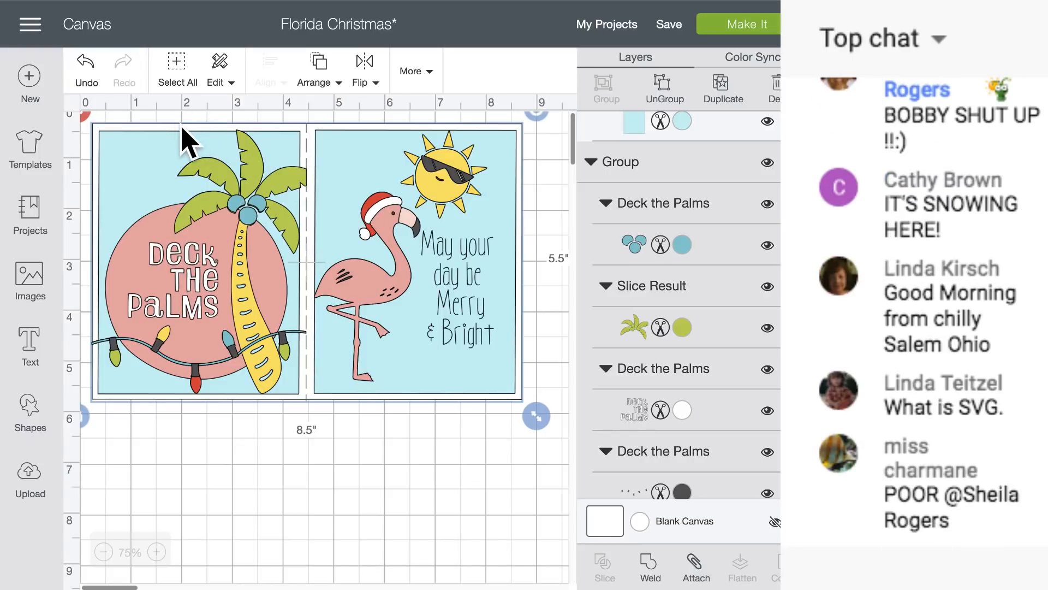
- Move the Deck the Palms card below the flamingo panel, ungroup it, and pull the white scored card base clear of the artwork
drag(242, 191, 292, 413)
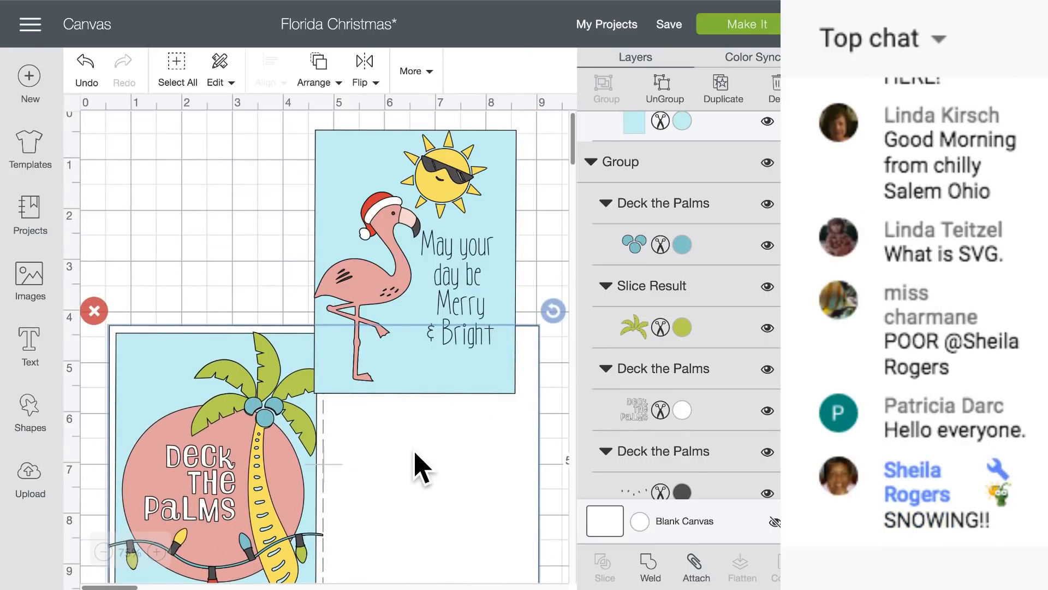
scroll(426, 437, down, 5)
scroll(415, 376, up, 2)
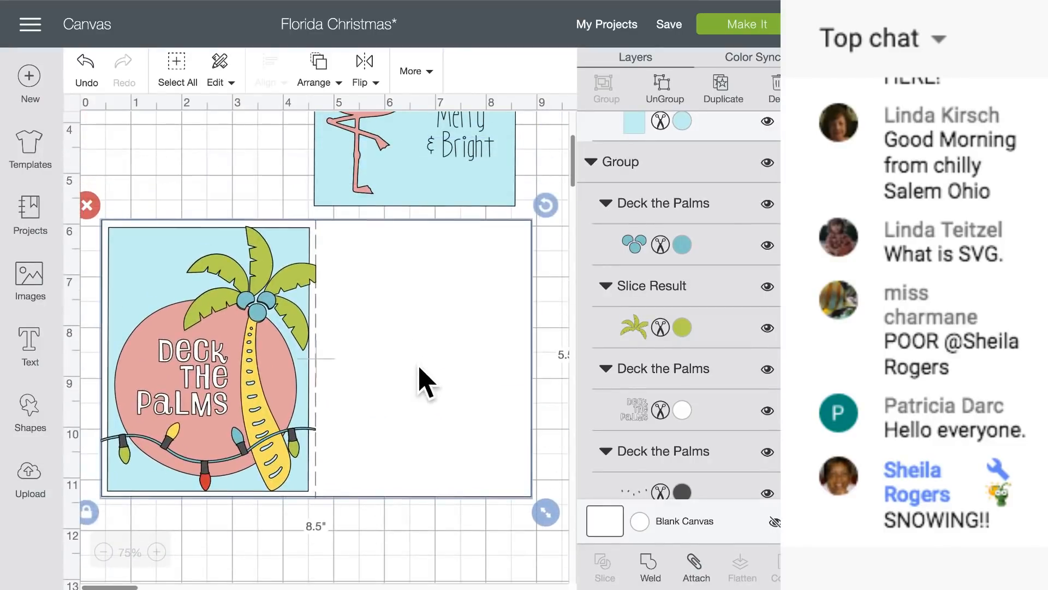
click(663, 93)
drag(392, 318, 540, 325)
- Group all the Deck the Palms artwork with its blue background panel and shift the group slightly upward
drag(113, 173, 299, 510)
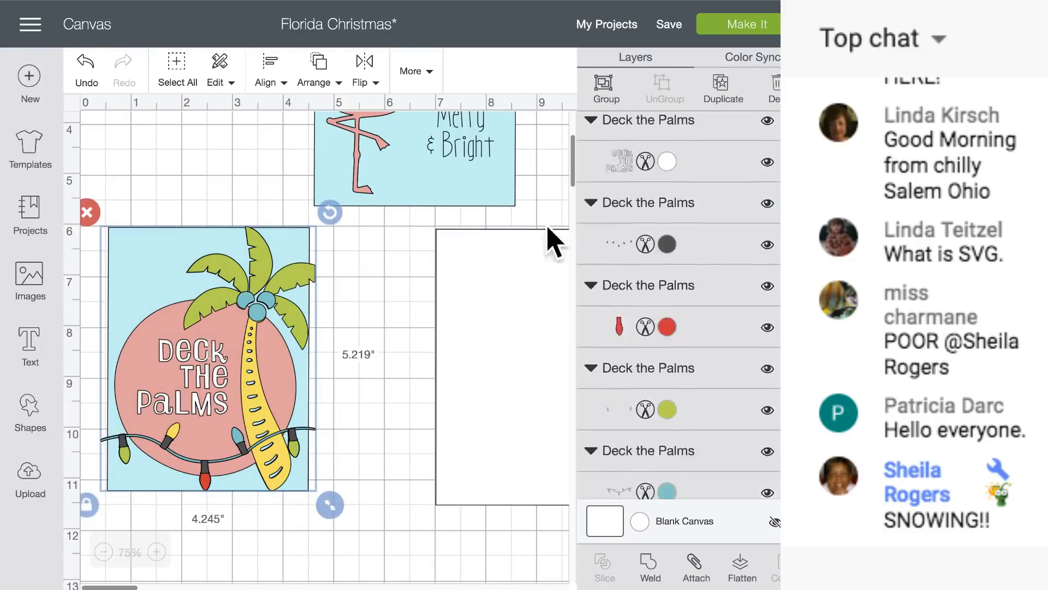
click(610, 93)
drag(219, 361, 232, 335)
- Position the attached scored card base directly beside the Deck the Palms panel, below the flamingo
drag(510, 309, 377, 334)
scroll(411, 344, right, 6)
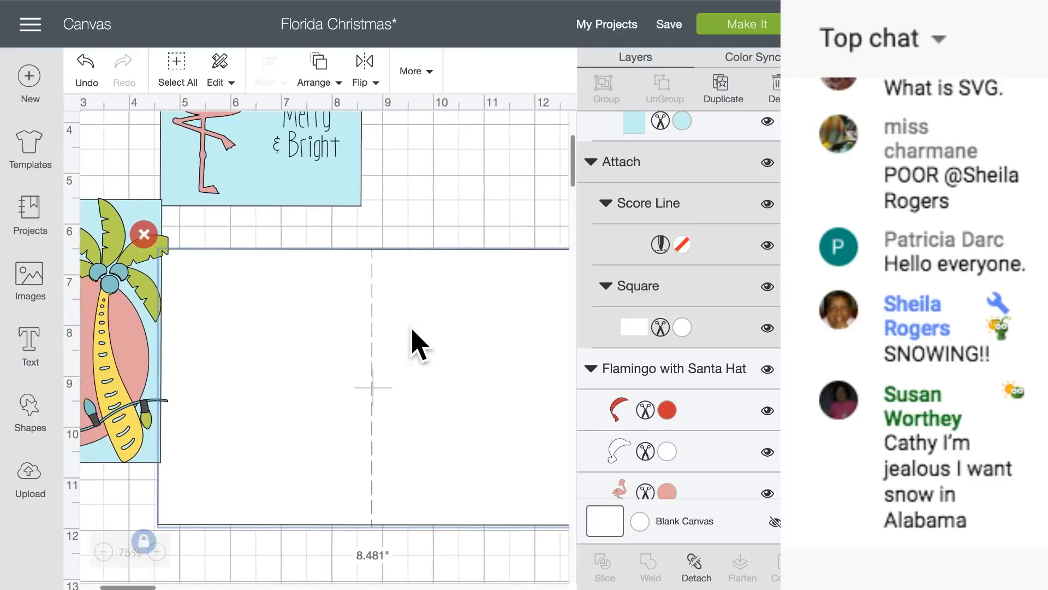
scroll(401, 348, right, 2)
drag(393, 346, 413, 323)
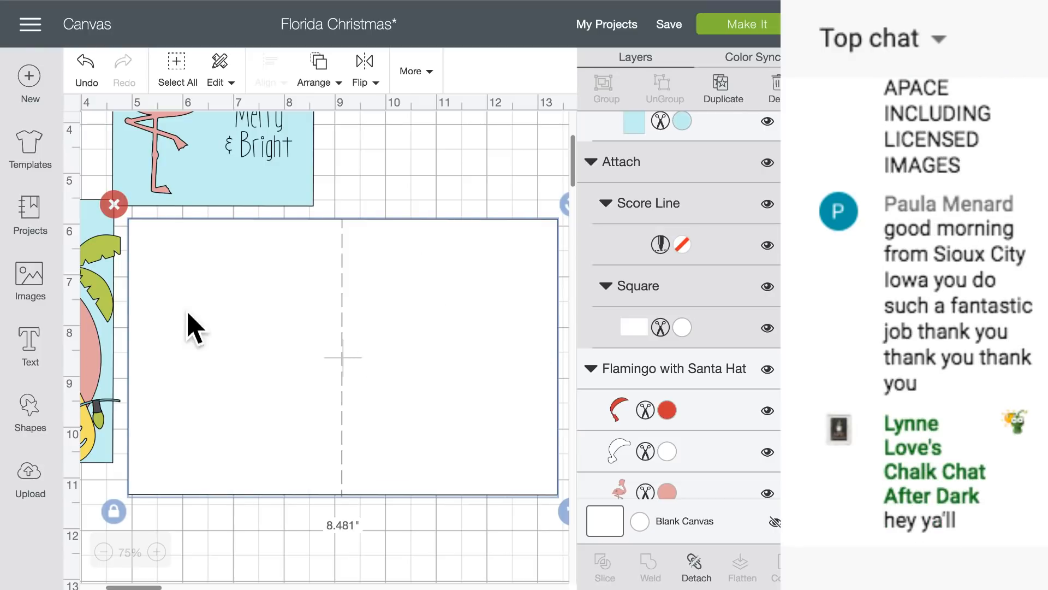
drag(98, 327, 136, 363)
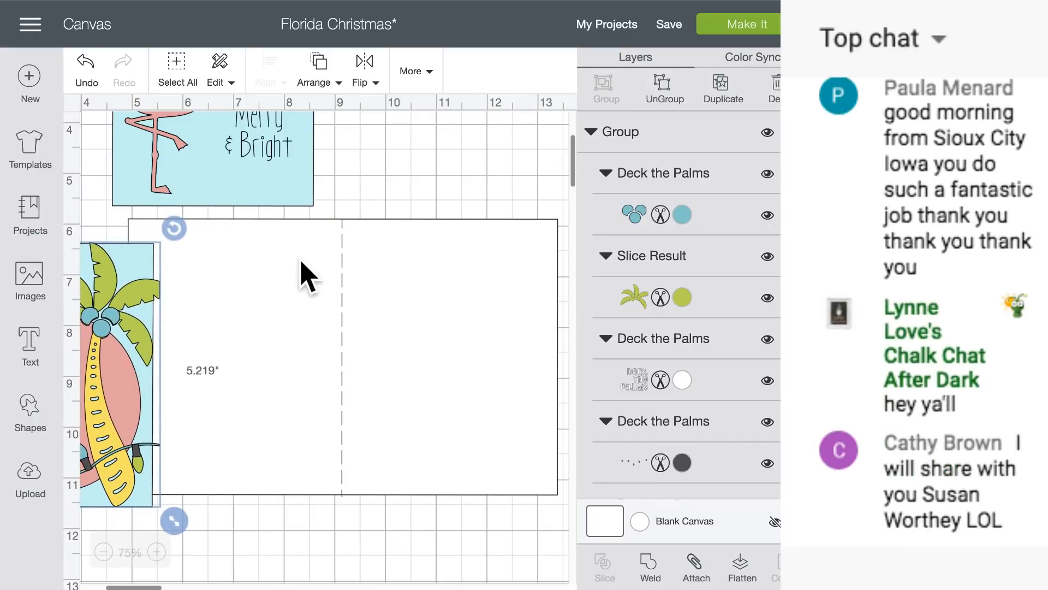
drag(309, 351, 338, 348)
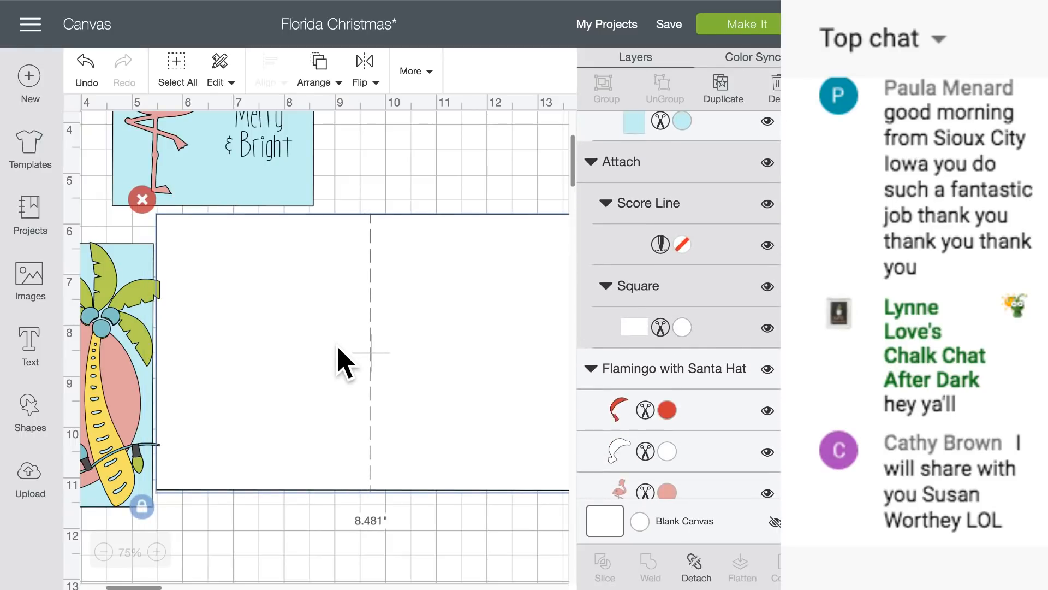
scroll(343, 363, right, 3)
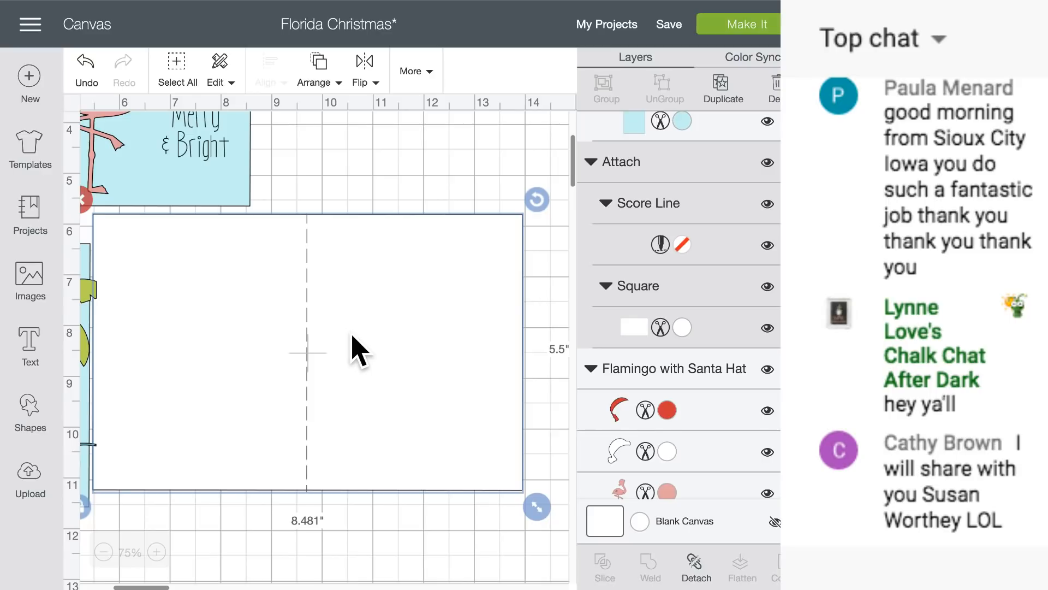
- Send the scored card base to the back and place the blue greeting text panel on its right half
drag(180, 175, 434, 382)
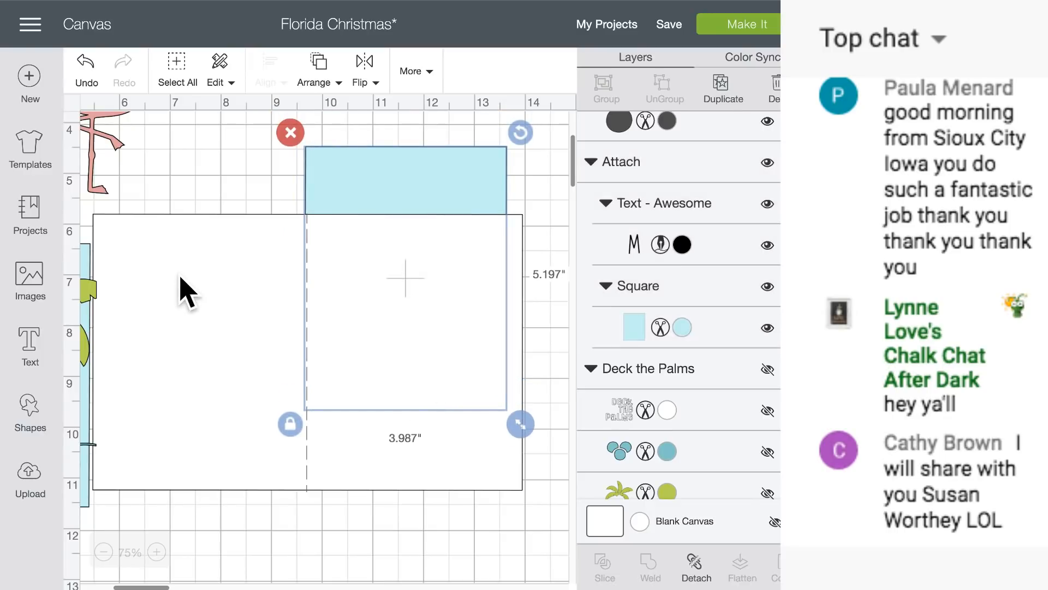
click(186, 292)
click(327, 83)
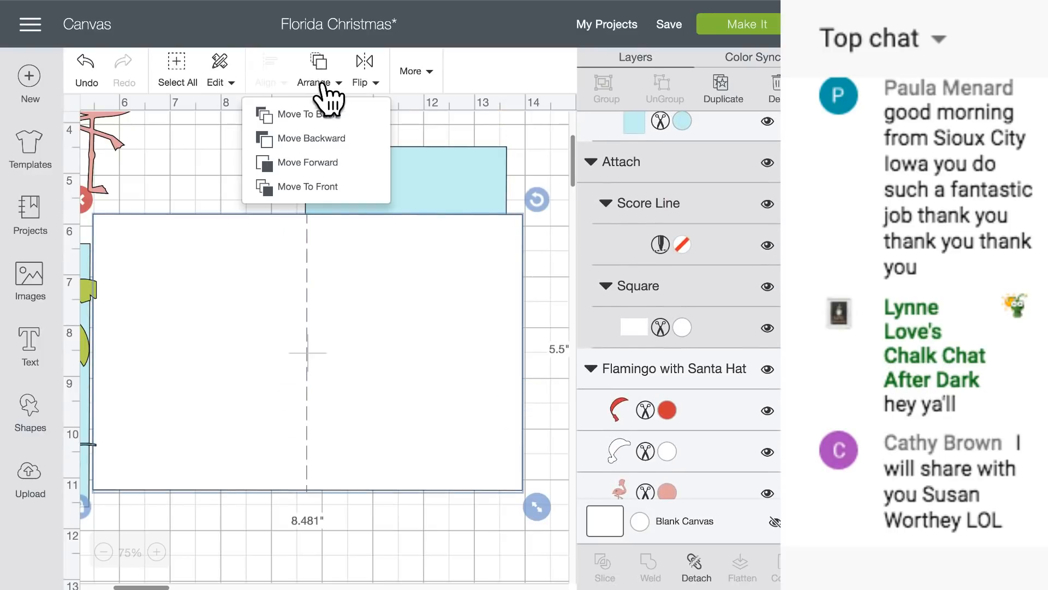
click(308, 113)
drag(376, 195, 161, 264)
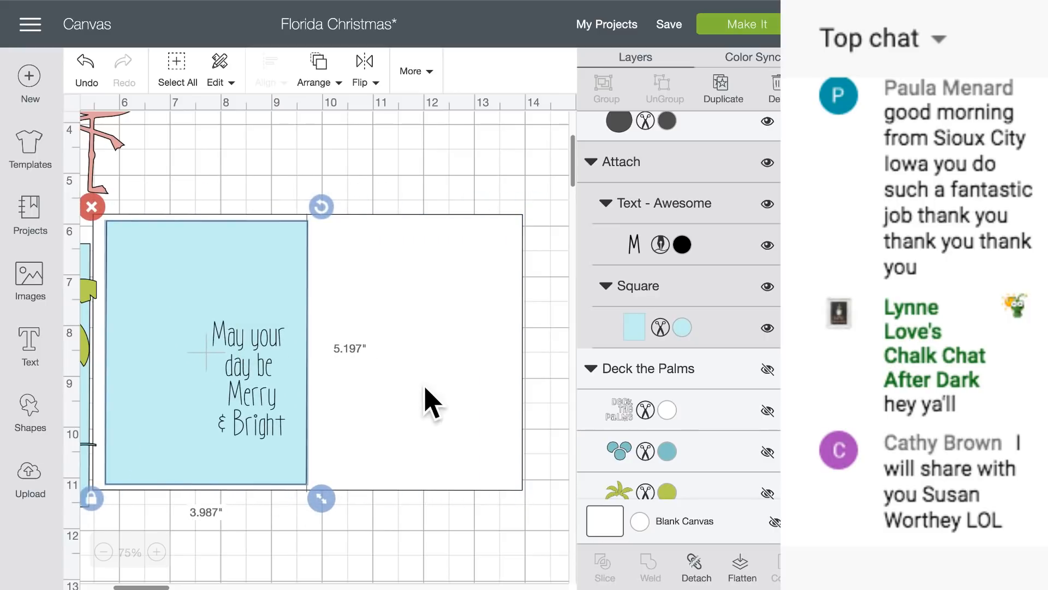
drag(260, 277, 465, 265)
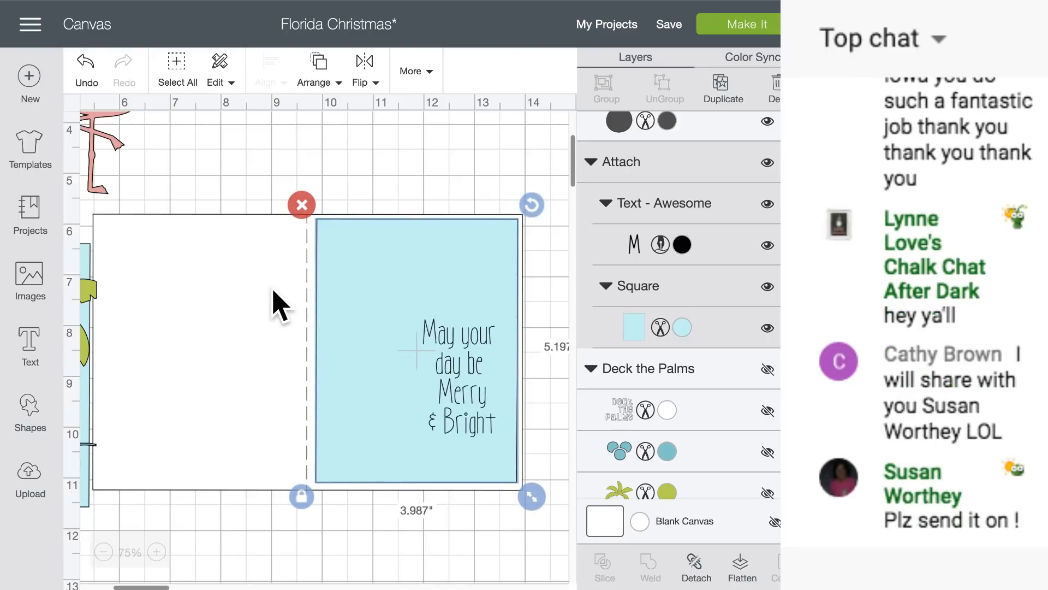
- Try the blue greeting panel on the left half of the card base, then return it to the right half
scroll(276, 304, up, 5)
scroll(276, 304, left, 5)
scroll(276, 304, down, 5)
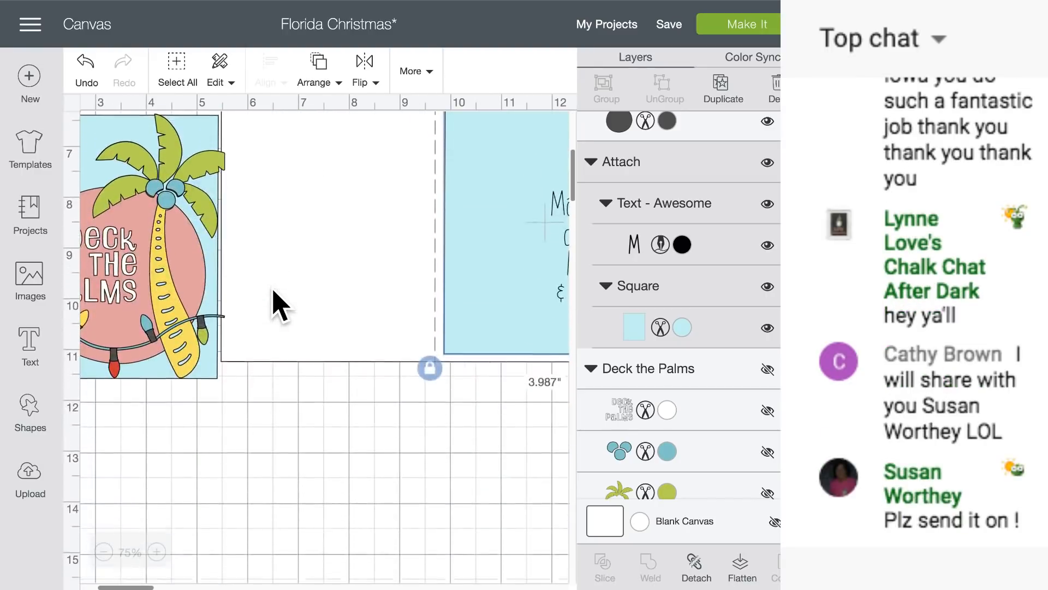
scroll(276, 300, right, 3)
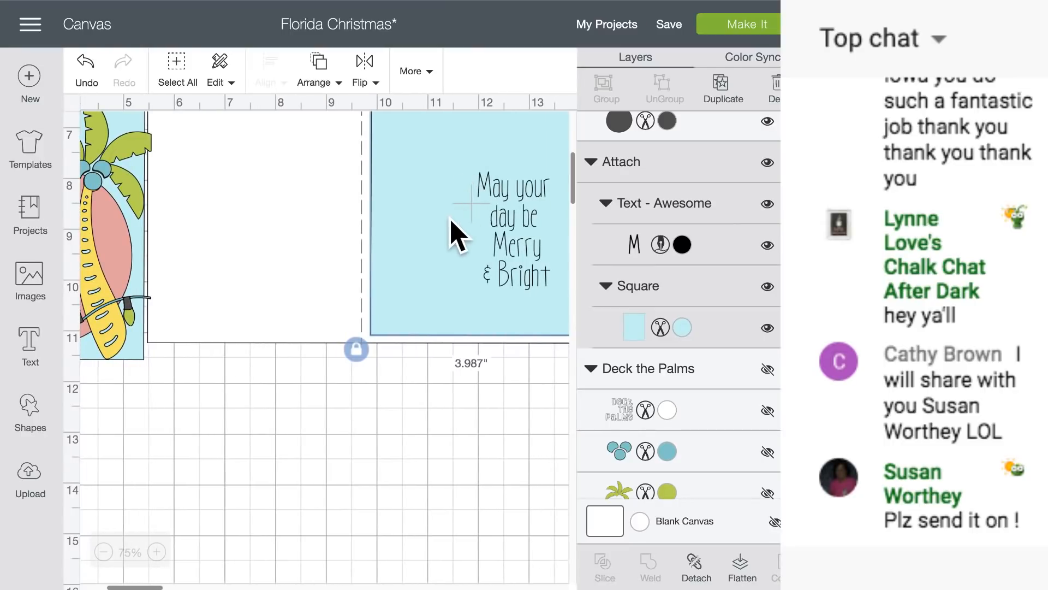
drag(440, 225, 211, 243)
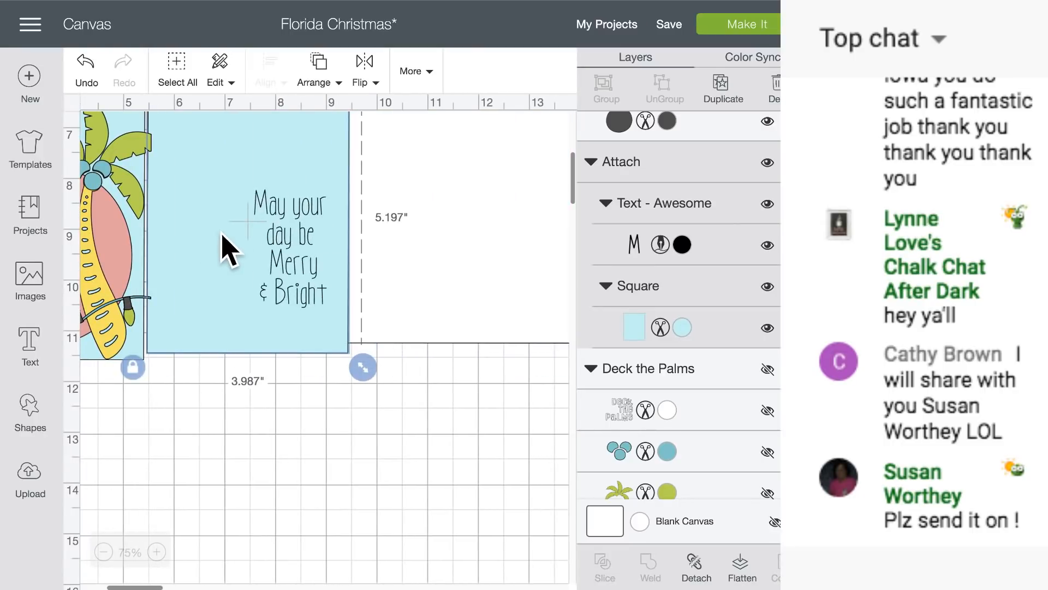
scroll(264, 262, right, 5)
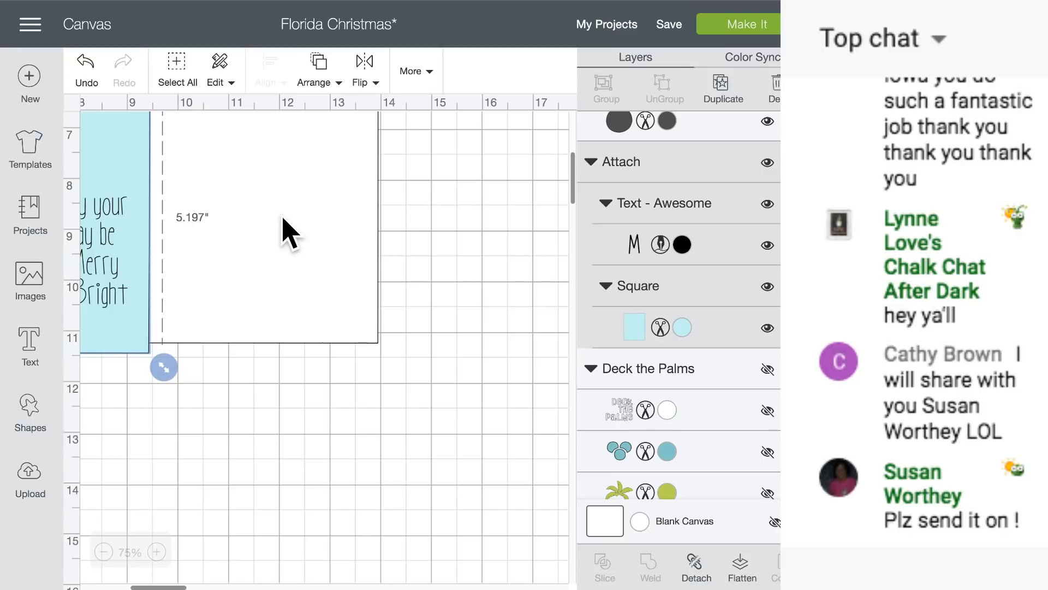
drag(103, 248, 345, 244)
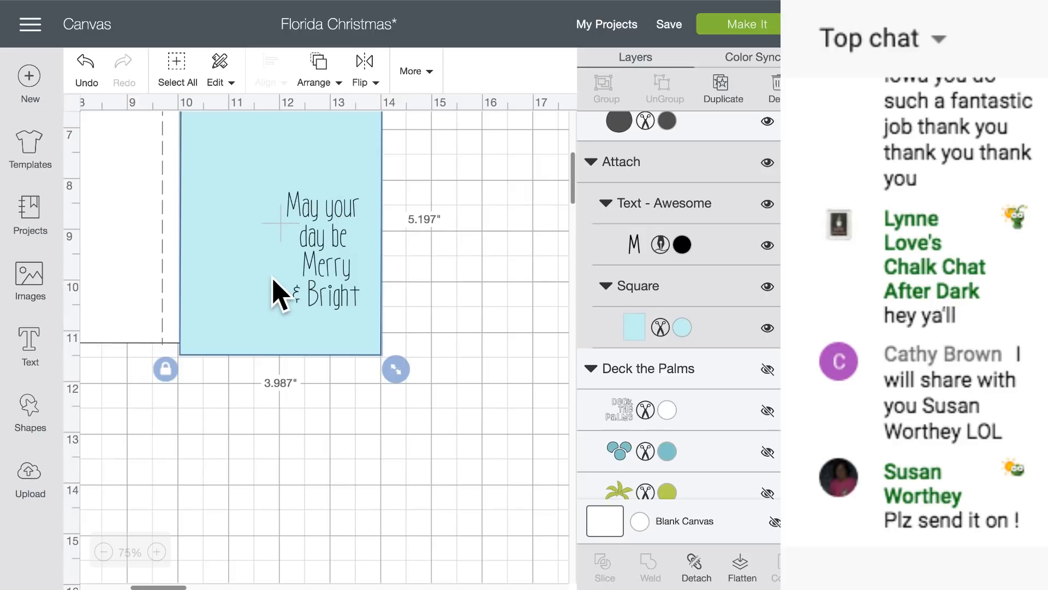
scroll(282, 286, left, 2)
scroll(283, 286, up, 3)
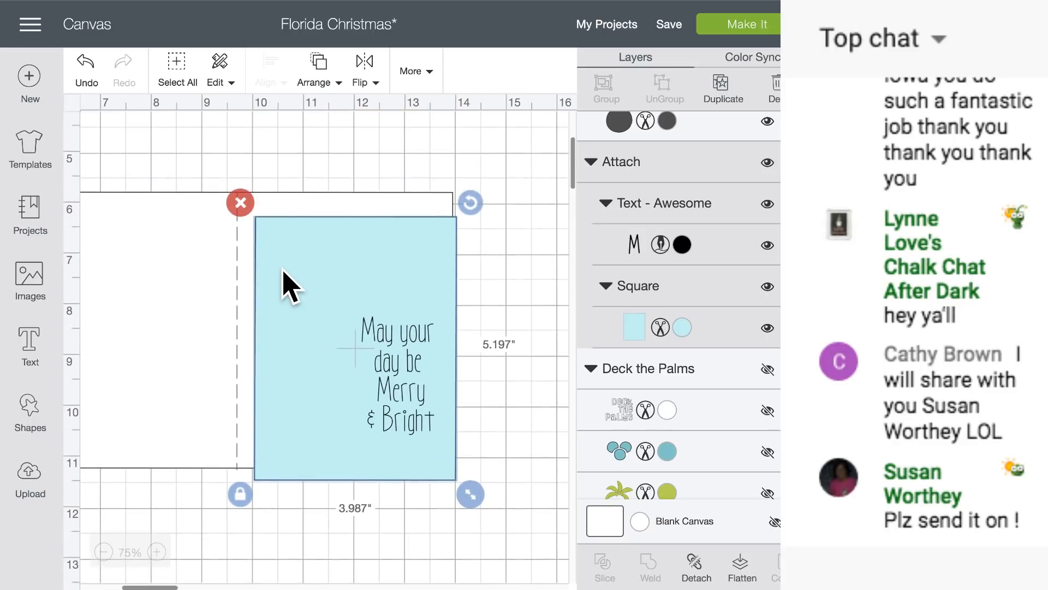
scroll(320, 328, left, 6)
scroll(327, 327, left, 1)
scroll(363, 322, right, 6)
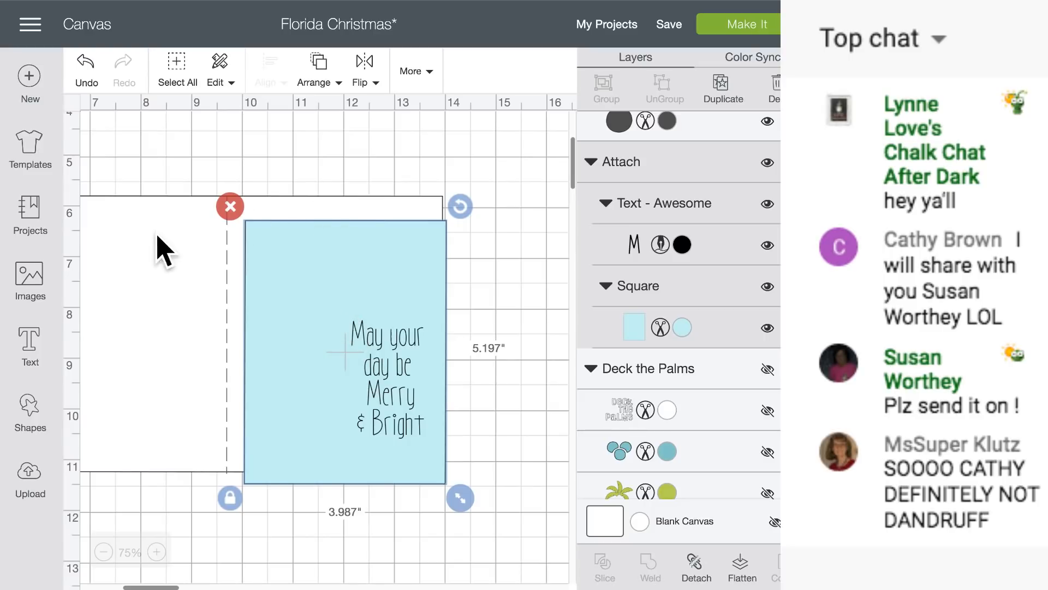
- Move the greeting panel down off the card base, then place it back within the right half with an even border
drag(360, 307, 336, 453)
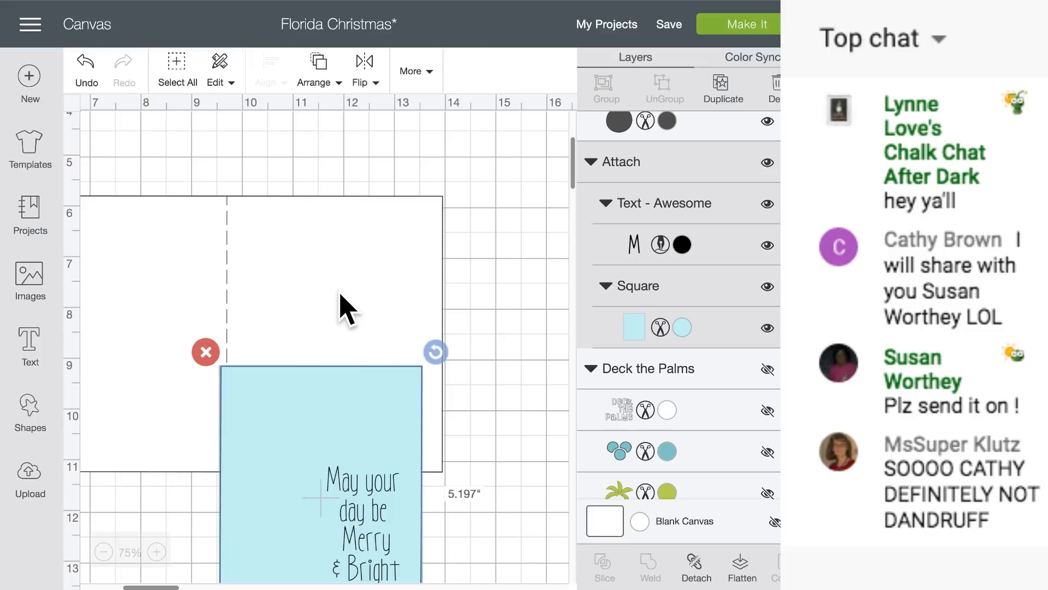
drag(346, 425, 355, 251)
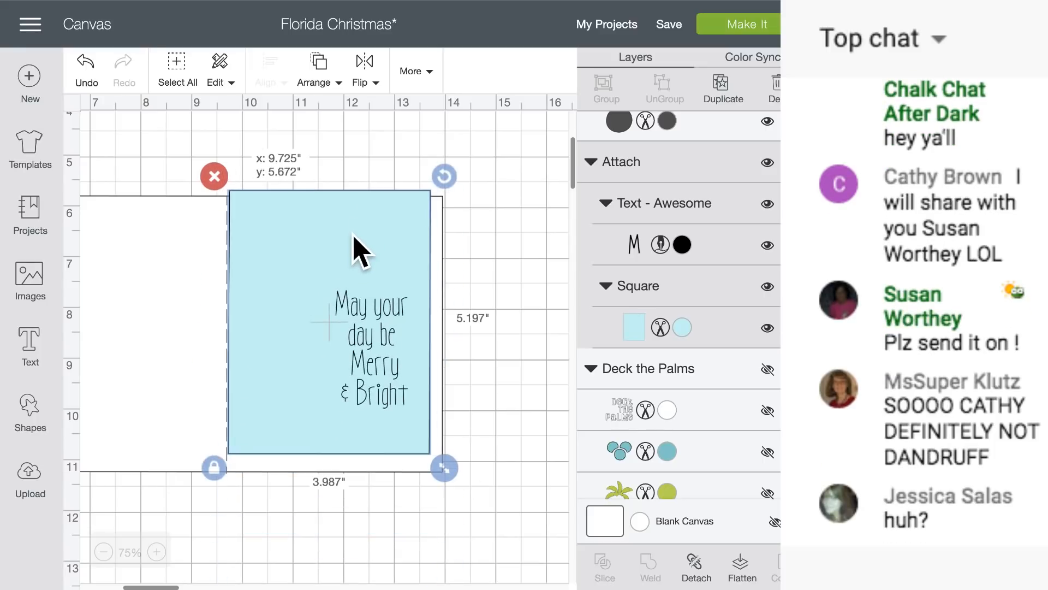
mouse_move(310, 224)
mouse_down()
mouse_move(305, 254)
mouse_move(315, 241)
mouse_up()
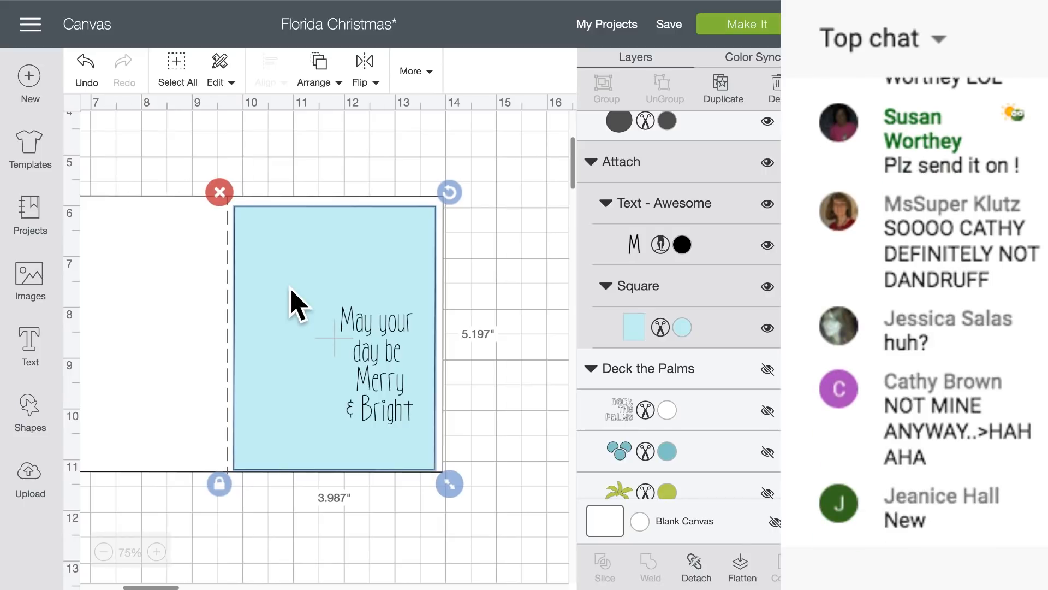
scroll(291, 291, left, 5)
scroll(291, 305, right, 5)
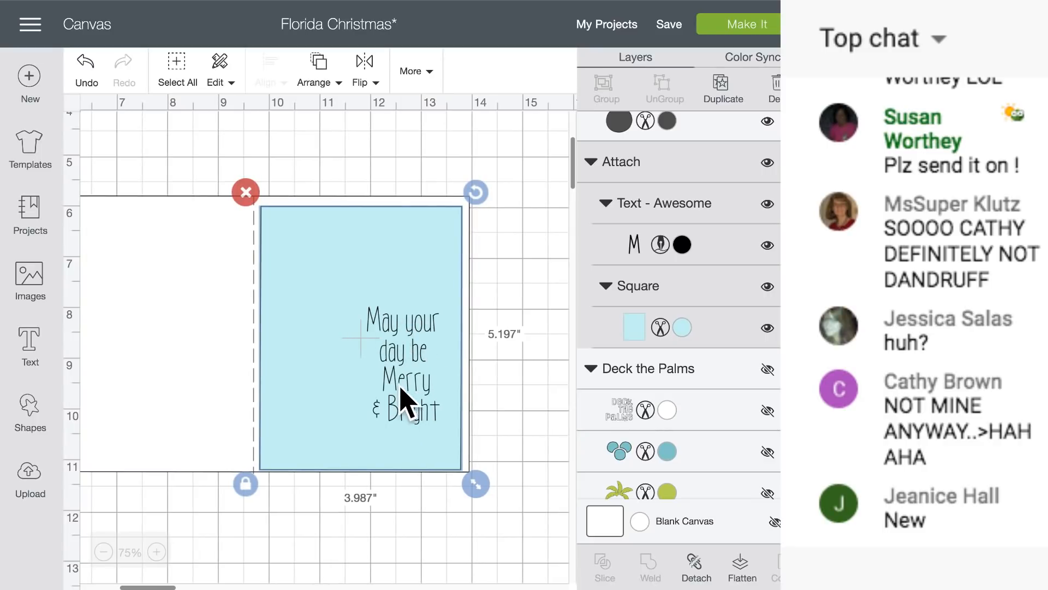
drag(326, 327, 327, 326)
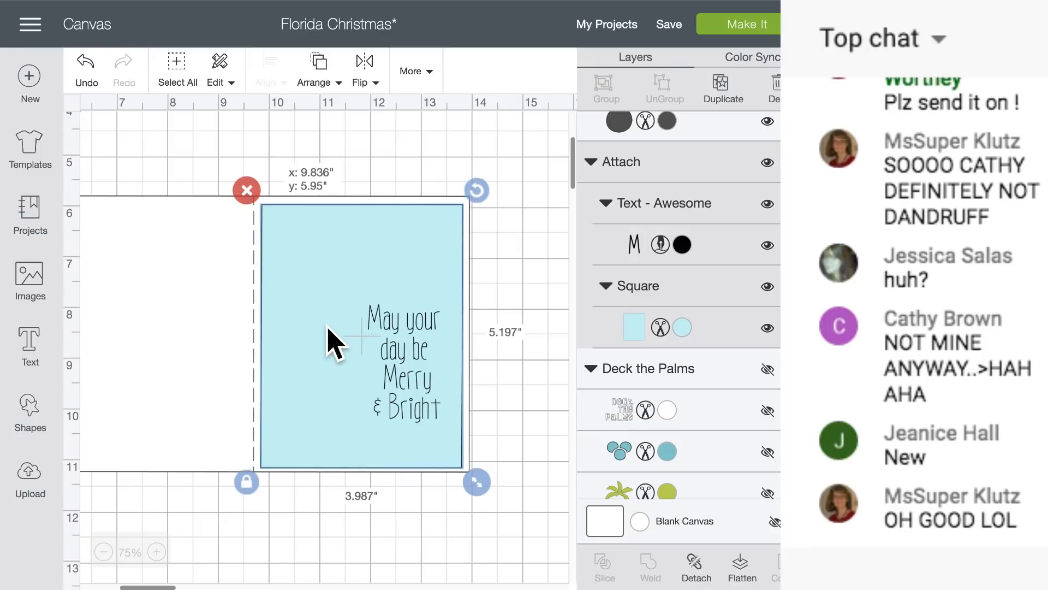
scroll(327, 324, left, 6)
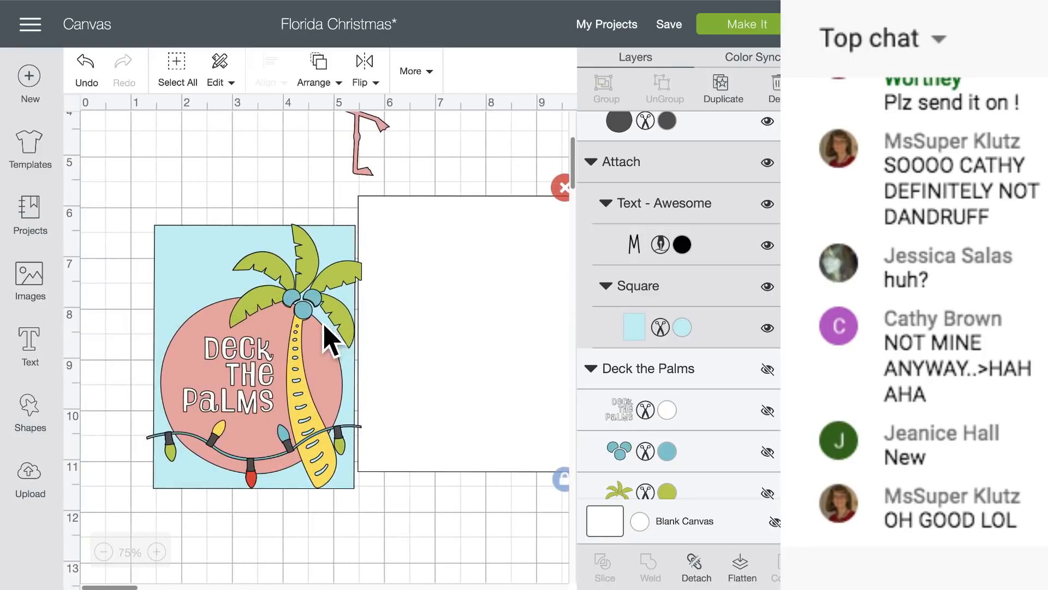
scroll(481, 339, right, 6)
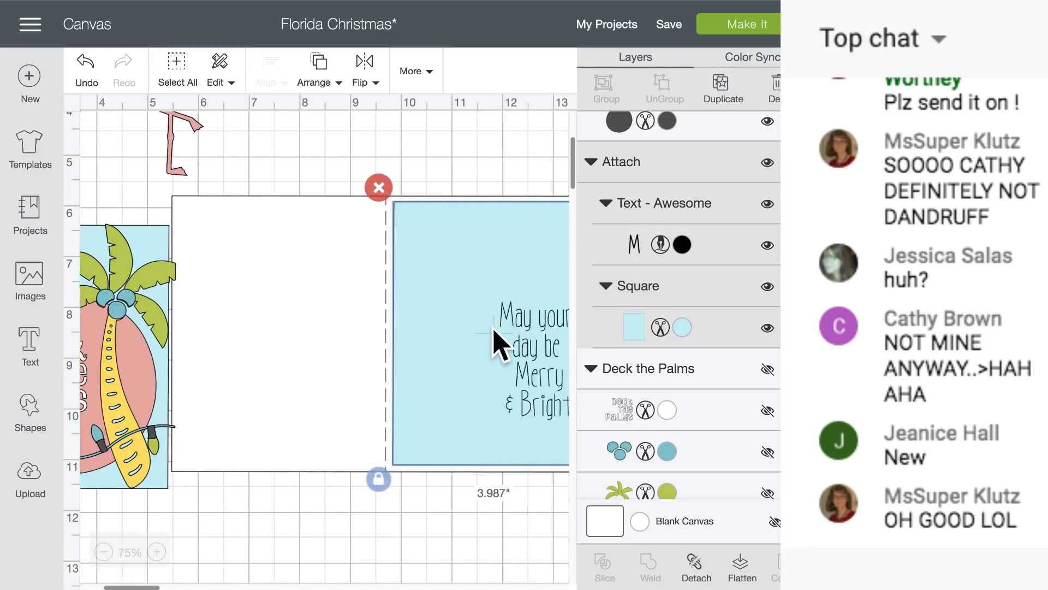
- Center the greeting panel on the card base's right half and place the Deck the Palms panel on its left half
drag(373, 275, 391, 519)
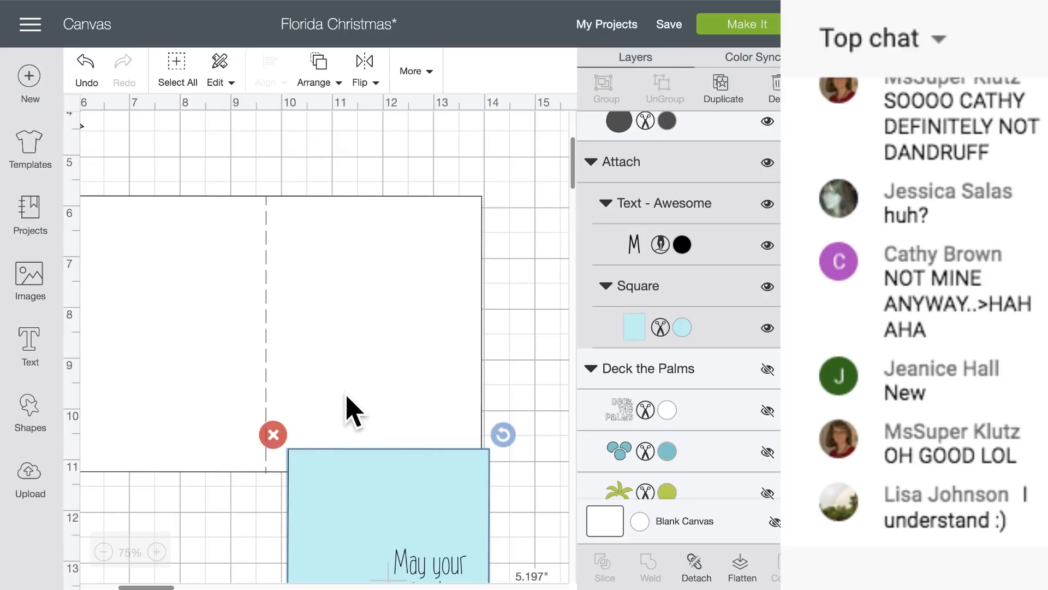
drag(368, 510, 360, 259)
mouse_move(397, 304)
mouse_down()
mouse_move(351, 311)
mouse_move(400, 303)
mouse_up()
scroll(326, 322, left, 5)
drag(256, 345, 393, 327)
- Place the Santa-hat flamingo beside the greeting text and the sun with sunglasses above the text on the blue panel
scroll(393, 328, right, 8)
scroll(162, 278, up, 5)
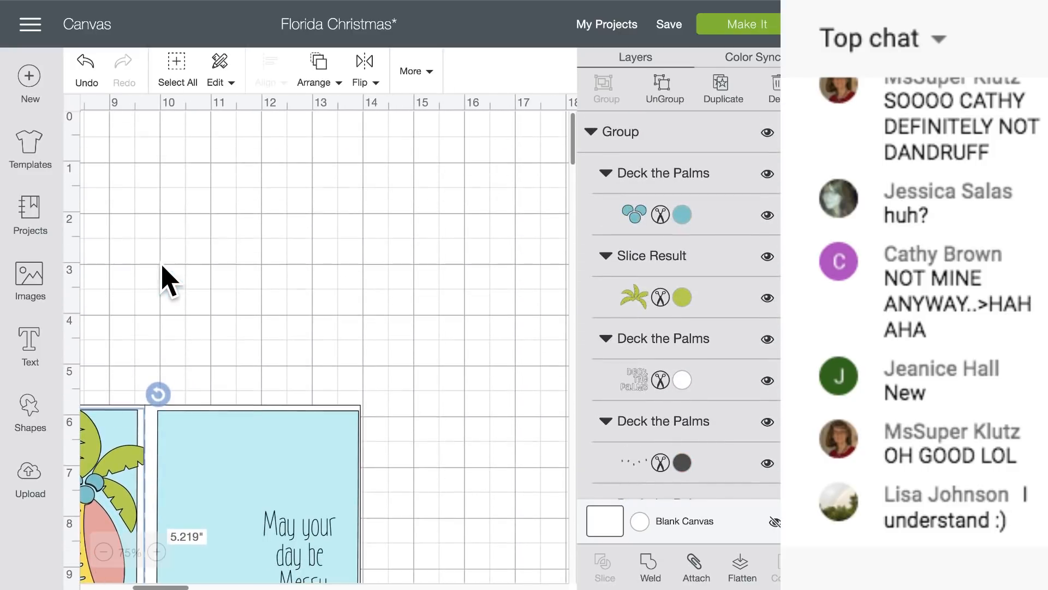
scroll(181, 273, left, 5)
drag(180, 253, 456, 495)
drag(223, 180, 517, 463)
scroll(377, 379, down, 5)
mouse_move(423, 319)
mouse_down()
mouse_move(412, 293)
mouse_move(424, 303)
mouse_up()
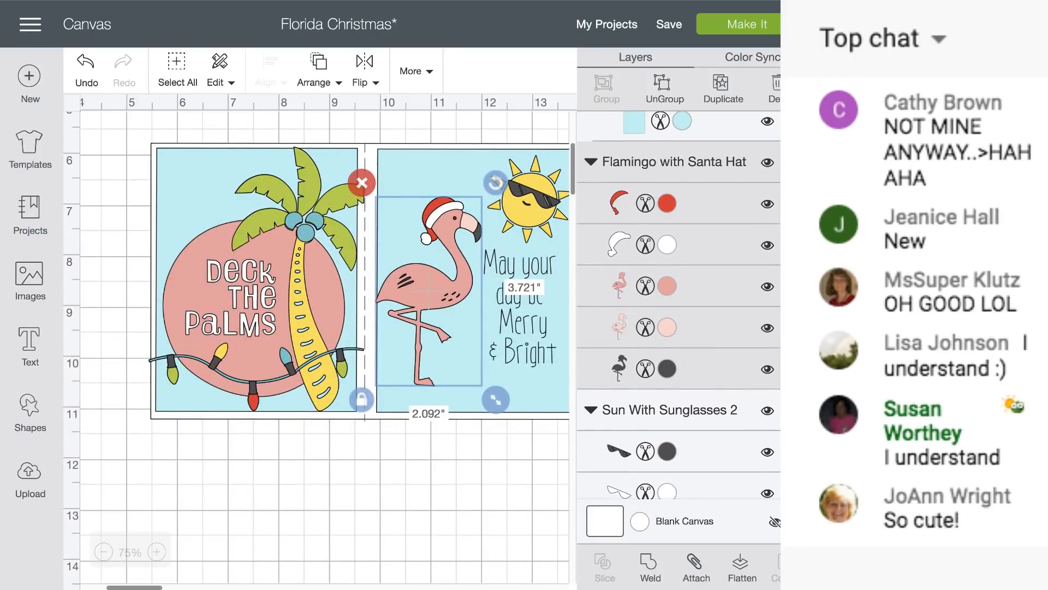
scroll(314, 327, right, 5)
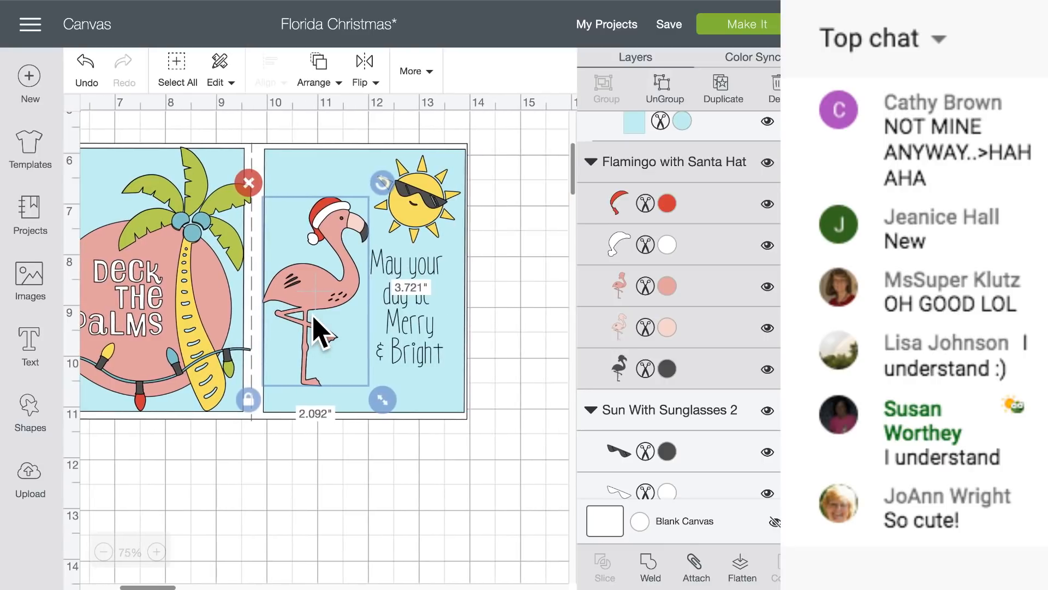
scroll(189, 306, left, 5)
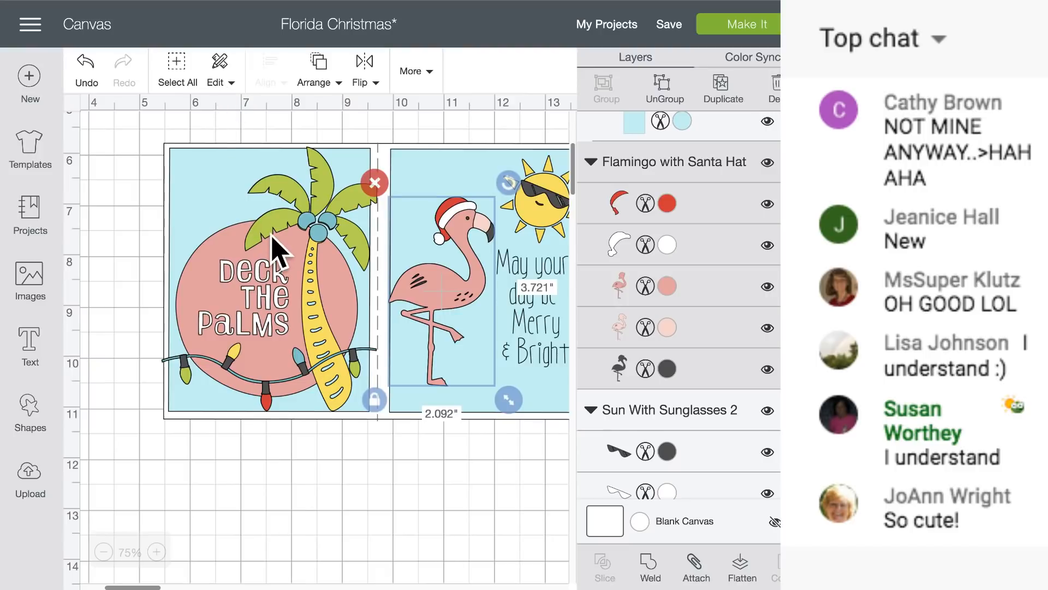
- Insert a square on a new blank canvas and move it slightly down and to the right
scroll(272, 235, right, 1)
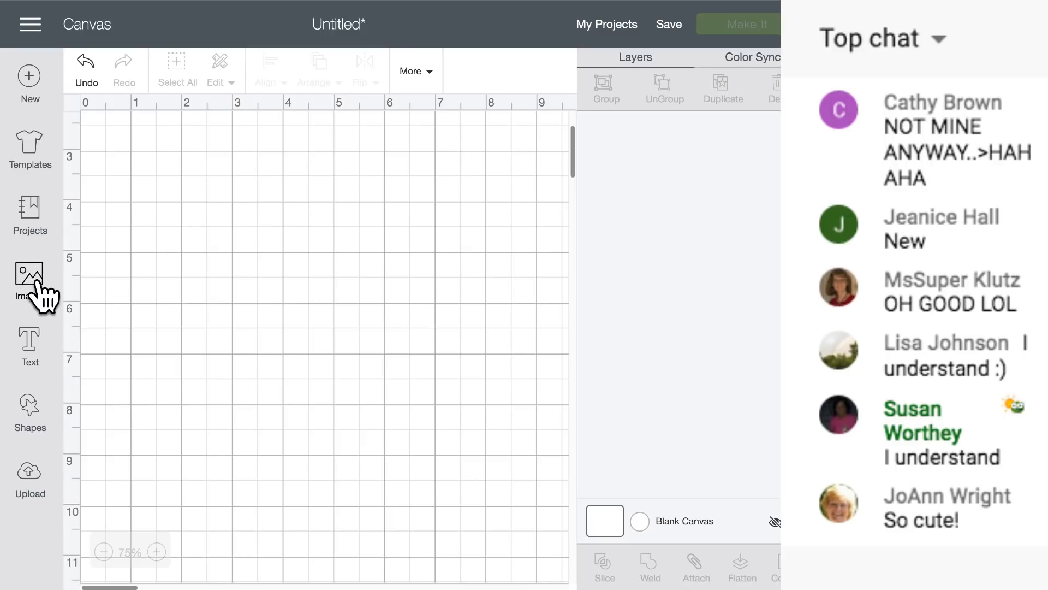
click(28, 407)
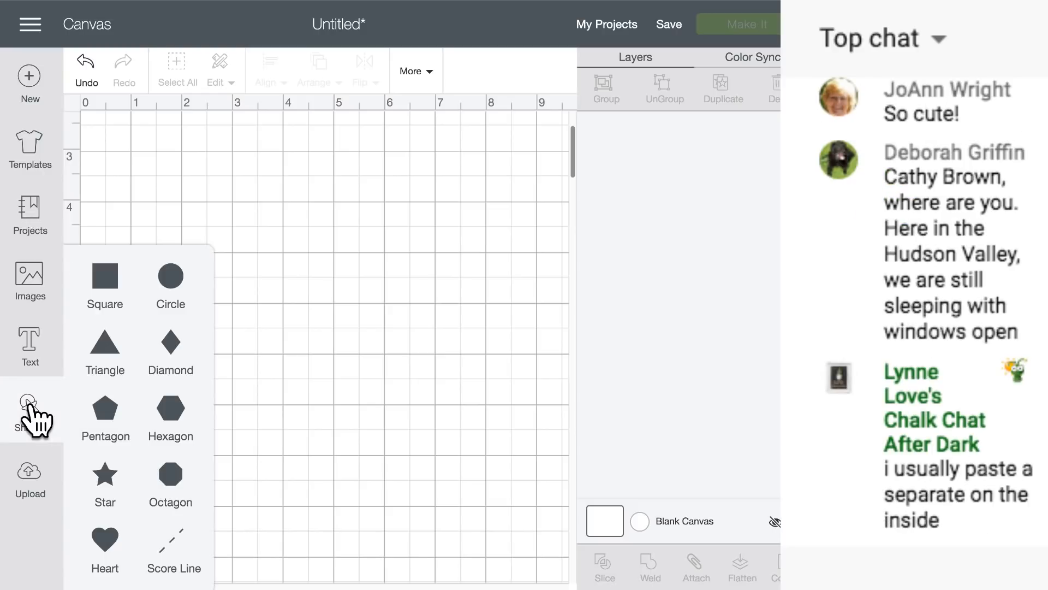
click(112, 289)
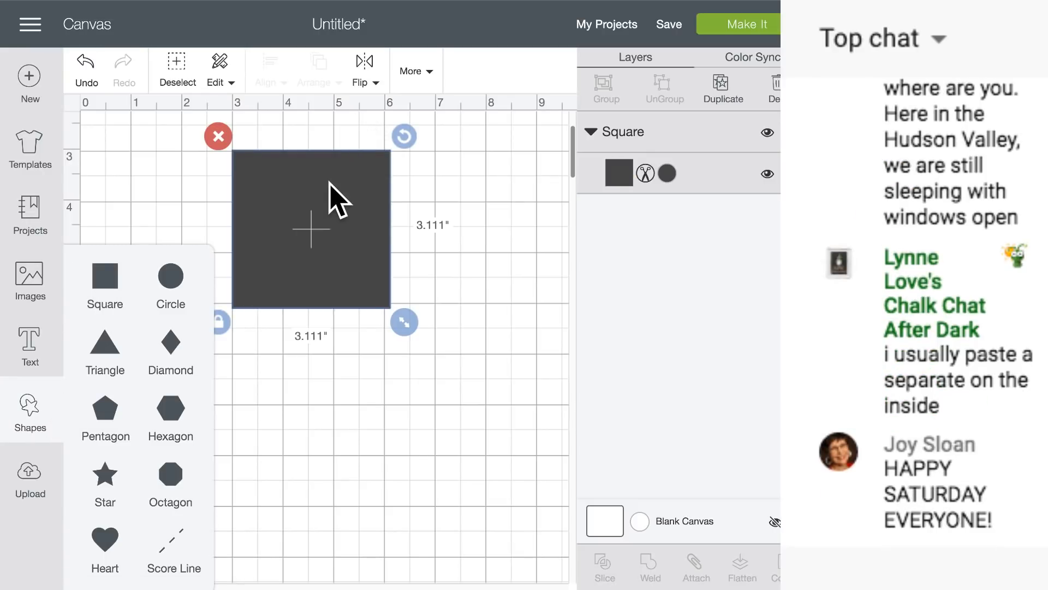
click(344, 192)
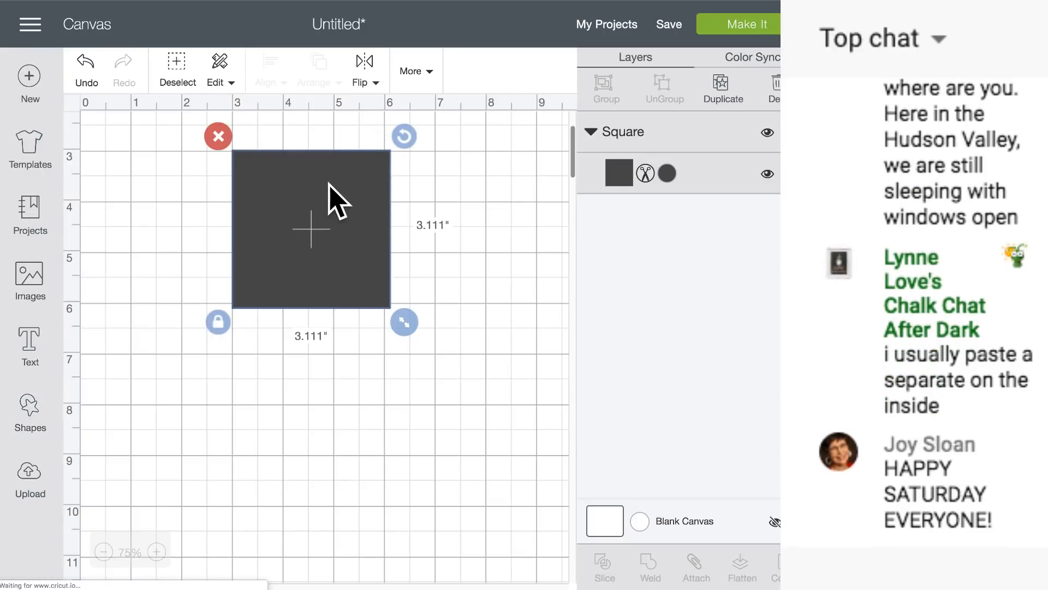
click(224, 77)
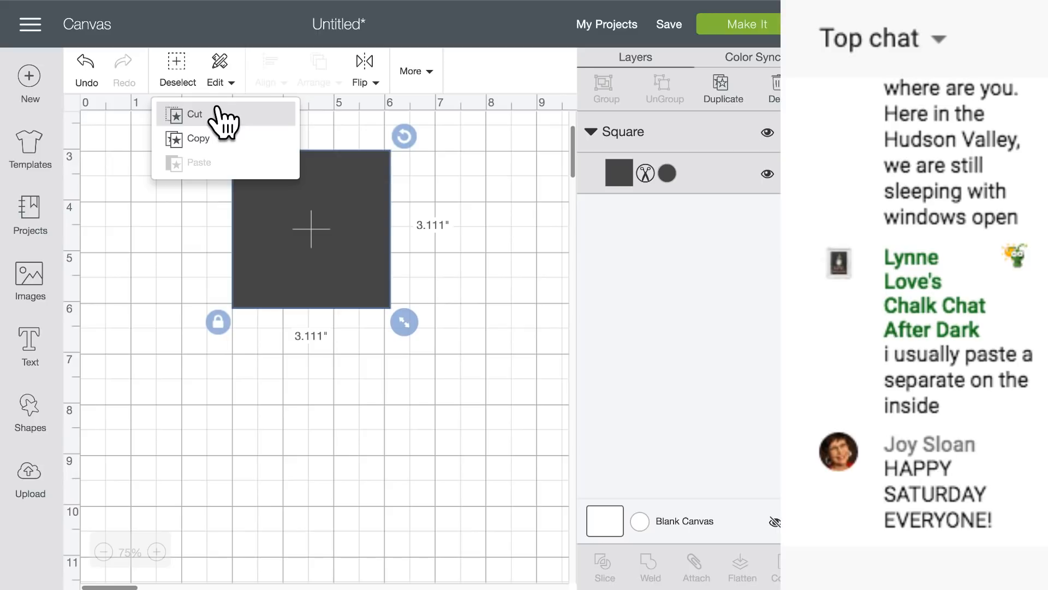
drag(349, 221, 348, 234)
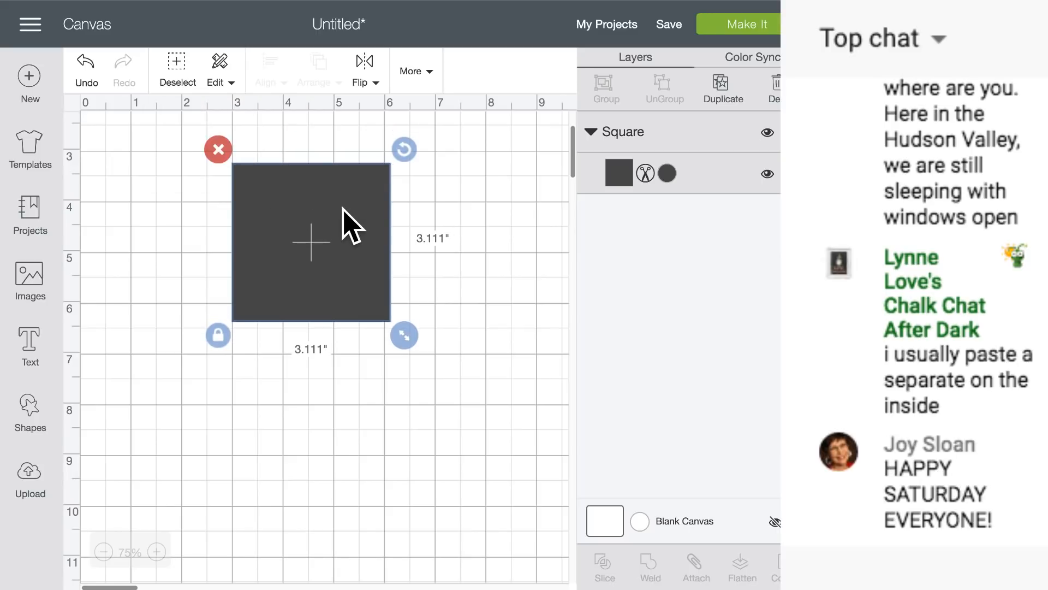
click(229, 70)
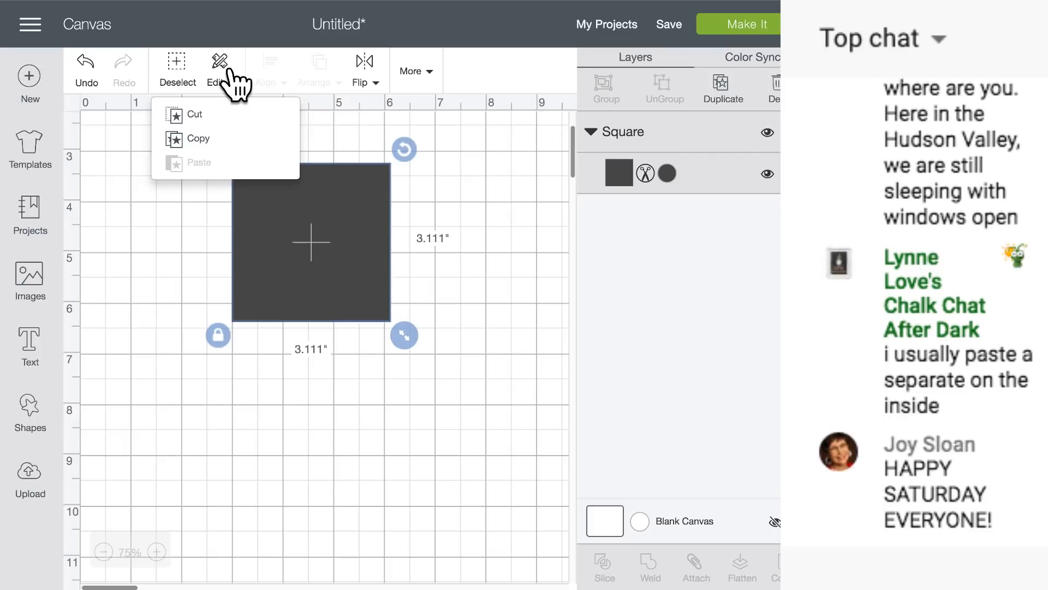
drag(302, 214, 333, 241)
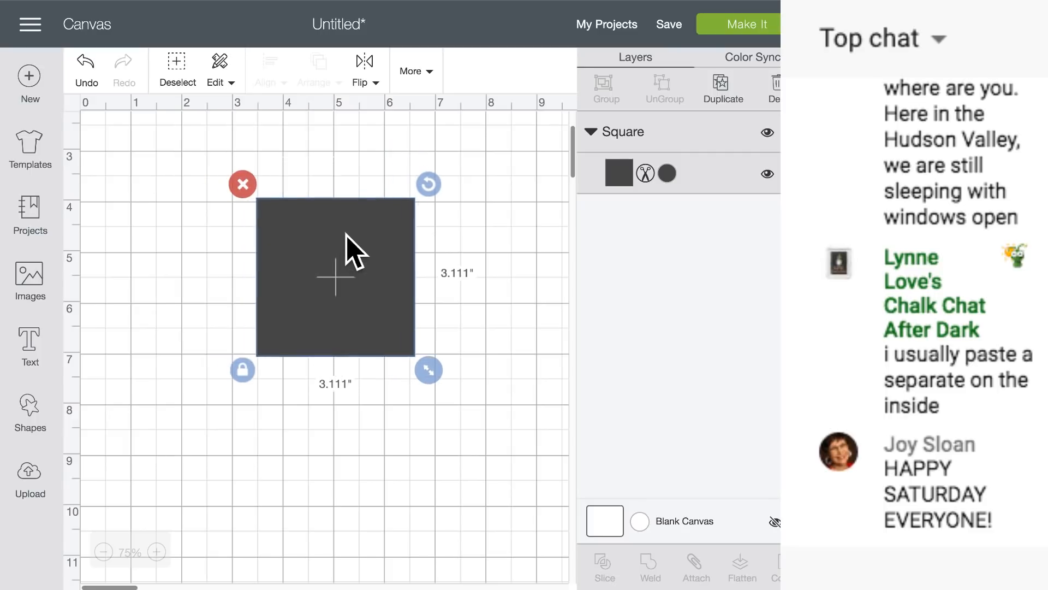
- Unlock the square's proportions and set its width to 8.5 and its height to 5.5 inches
click(429, 71)
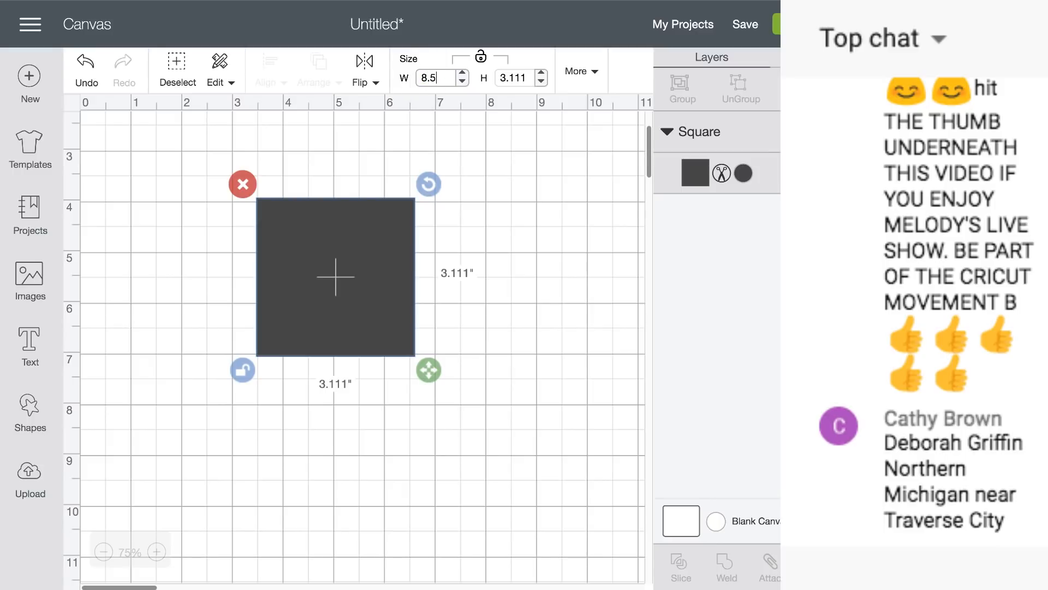
click(533, 79)
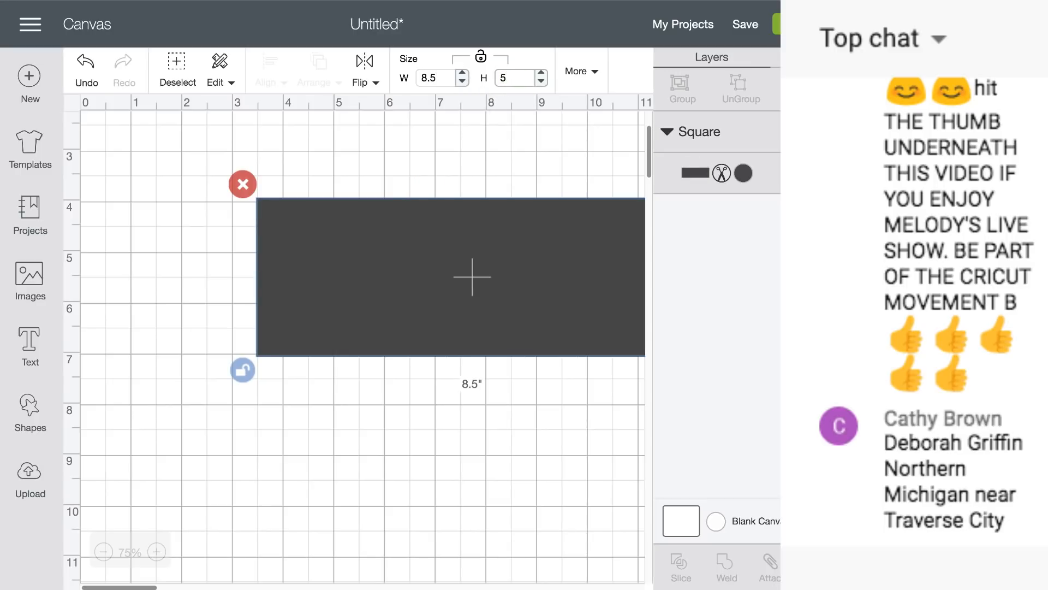
key(Return)
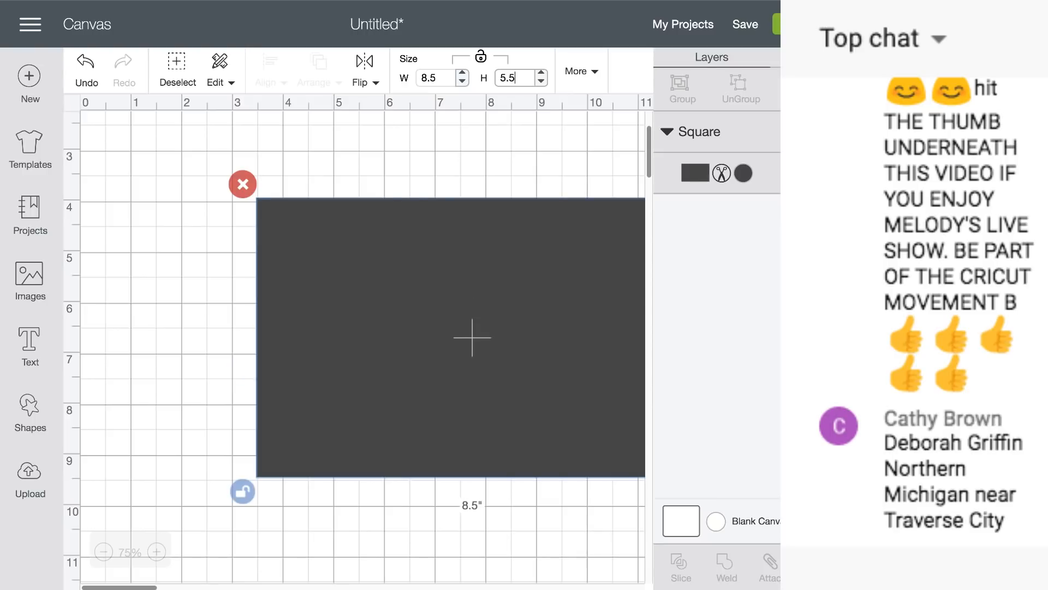
- Recolor the card base rectangle white and move it down and to the right on the canvas
scroll(532, 186, right, 3)
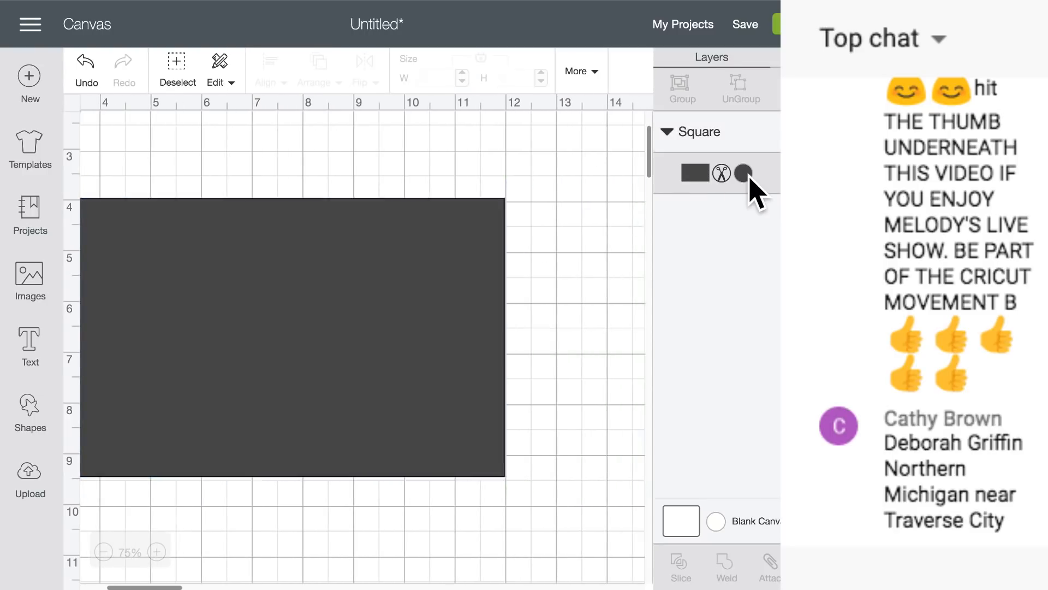
click(743, 173)
click(461, 289)
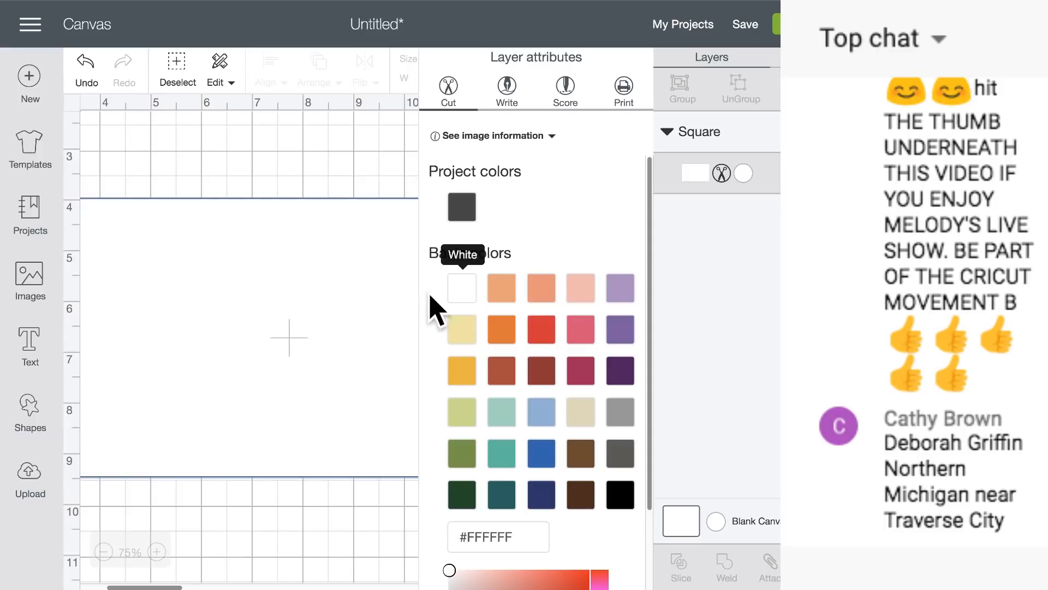
scroll(177, 436, left, 3)
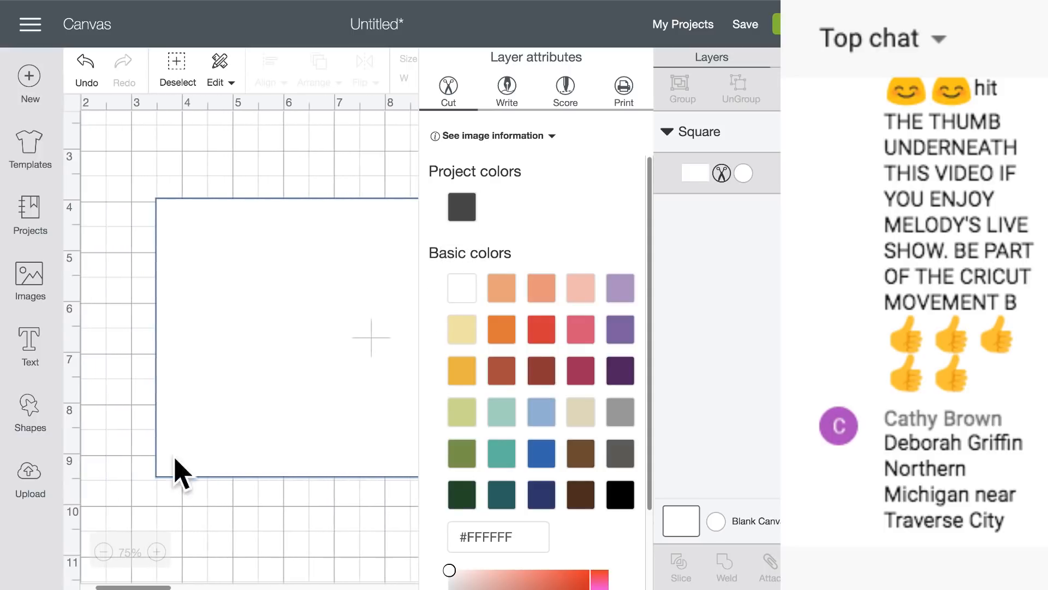
click(104, 552)
click(277, 367)
drag(321, 276, 387, 312)
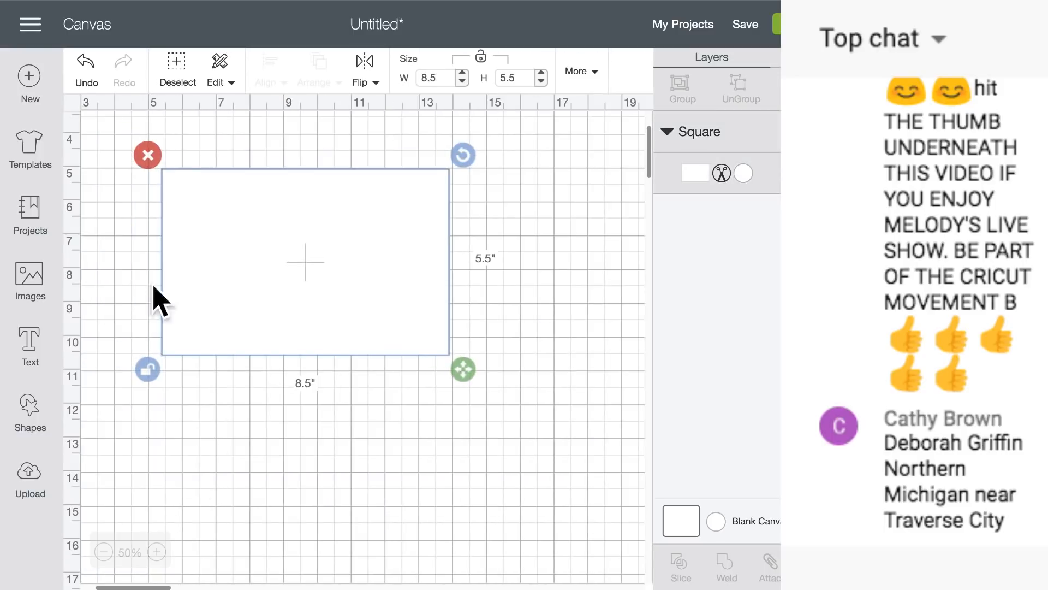
- Insert a score line near the middle of the white rectangle and set its height to 5.5 inches
click(30, 405)
click(176, 540)
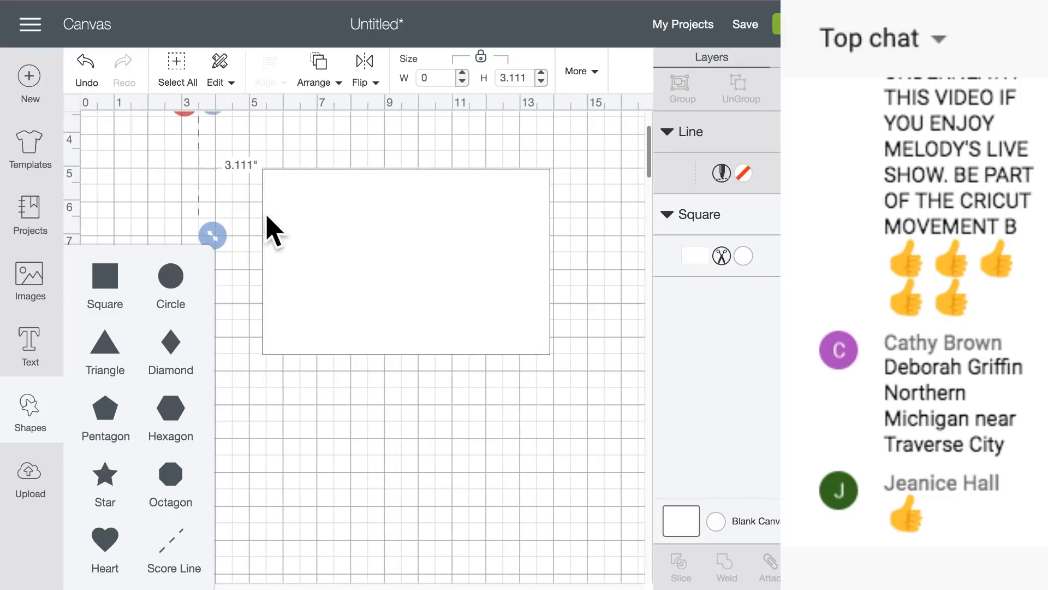
drag(218, 180, 420, 239)
drag(520, 77, 499, 78)
text(5.)
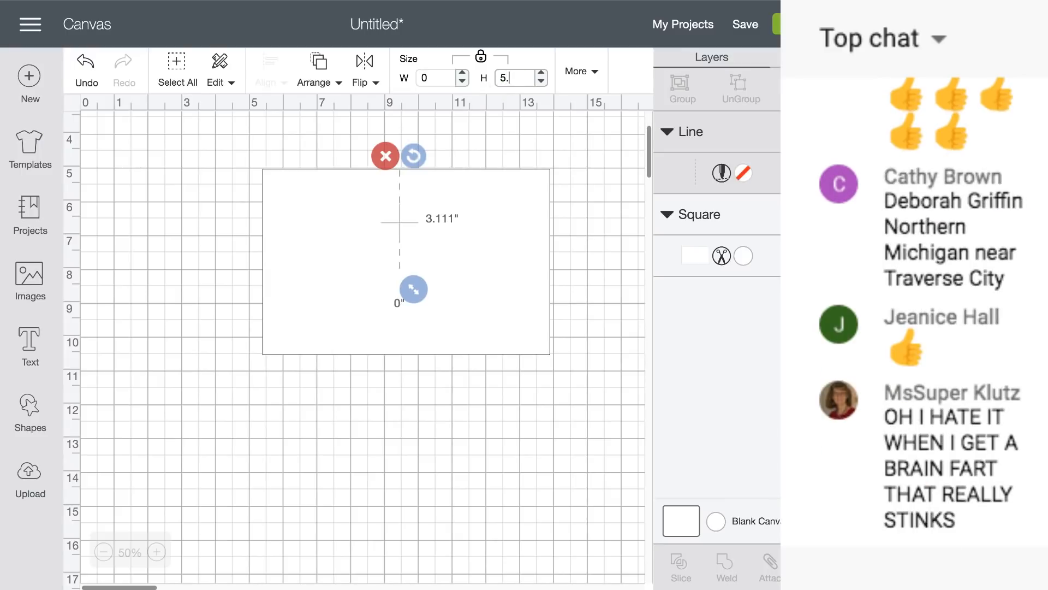
key(Return)
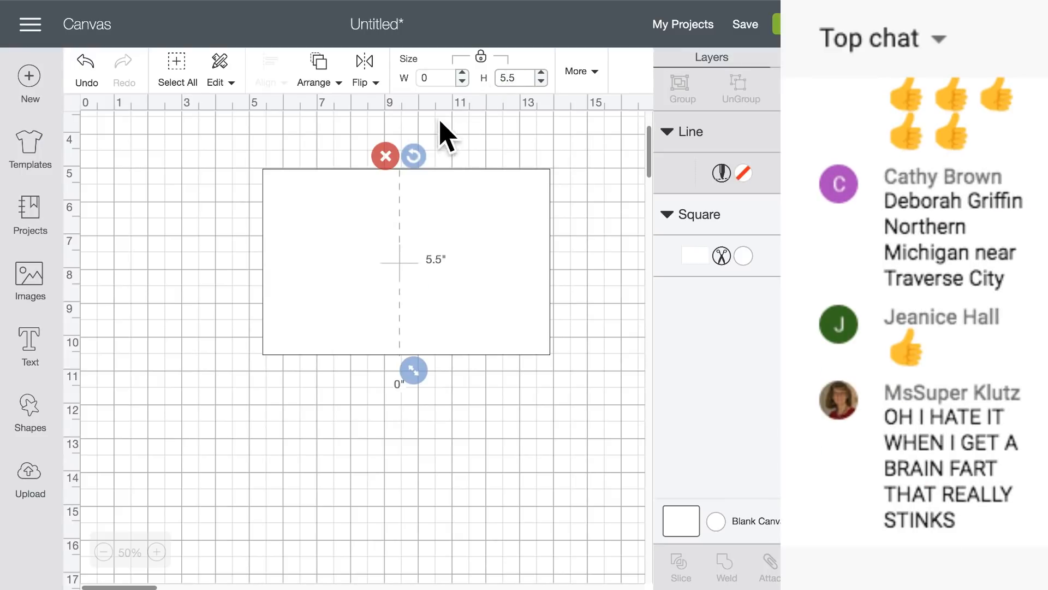
- Center the score line and the white rectangle on each other and attach them together
click(257, 133)
drag(290, 135, 494, 279)
click(276, 71)
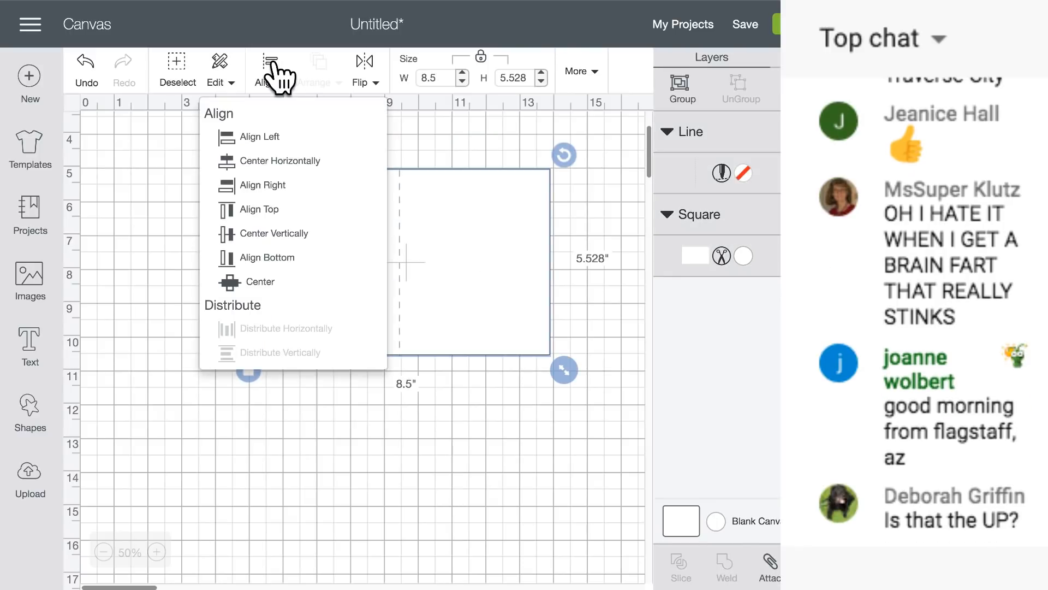
click(273, 282)
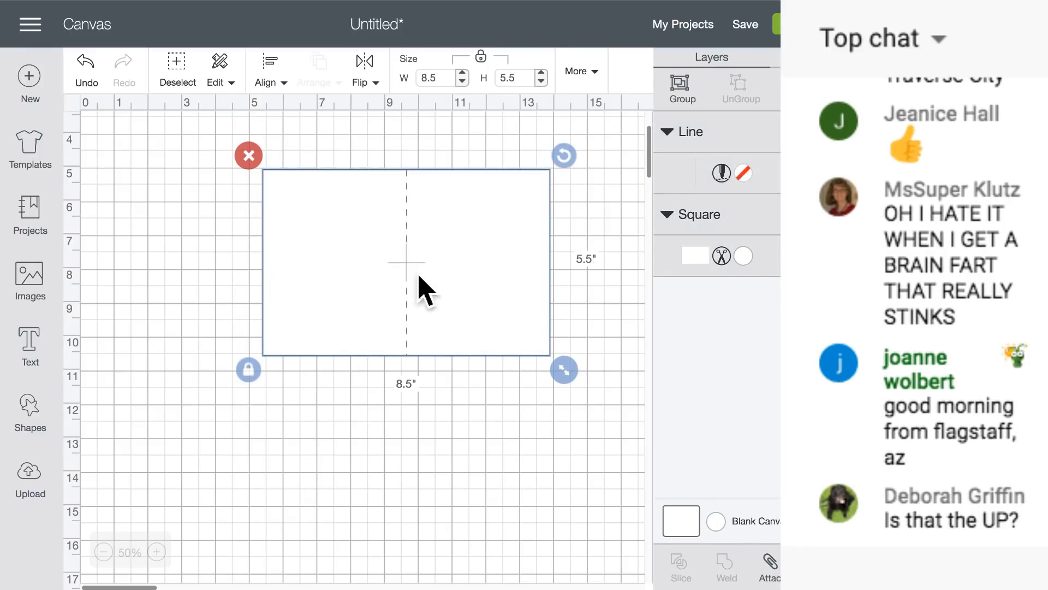
click(773, 565)
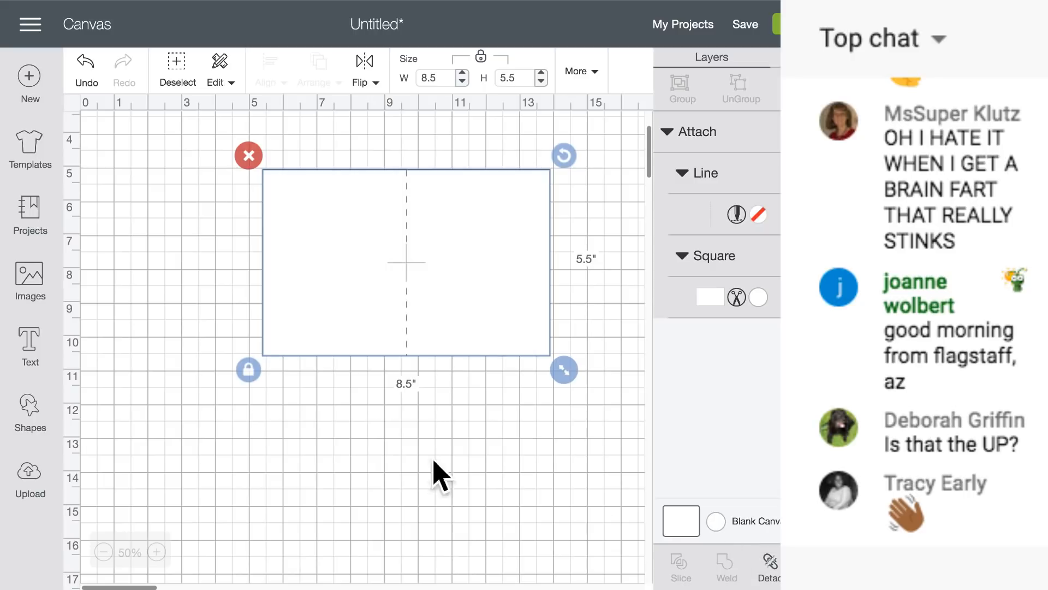
- Move the attached card base up and to the left on the canvas
click(335, 428)
drag(431, 246, 356, 188)
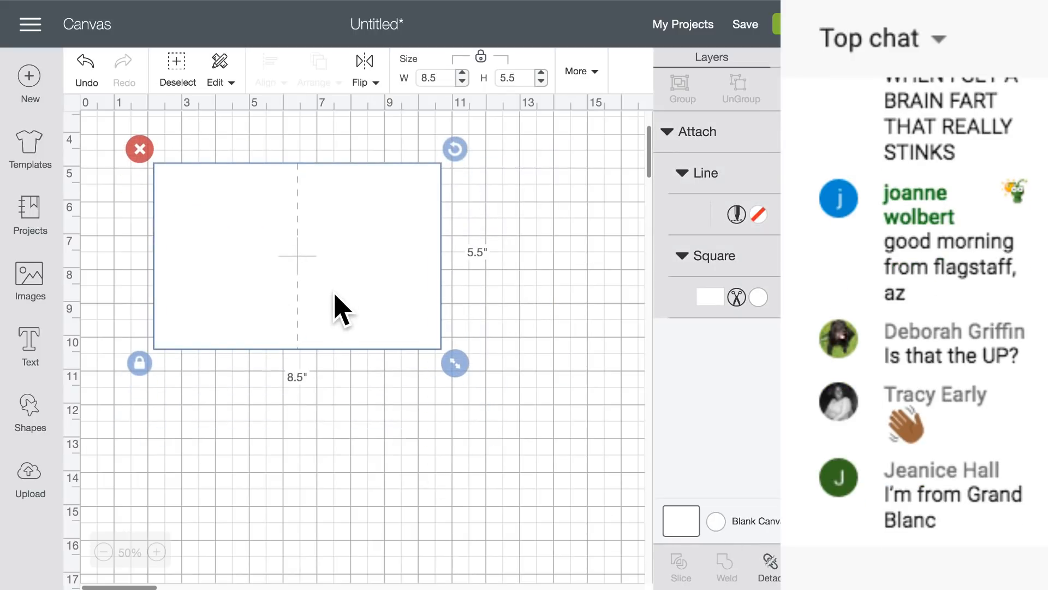
drag(338, 295, 382, 279)
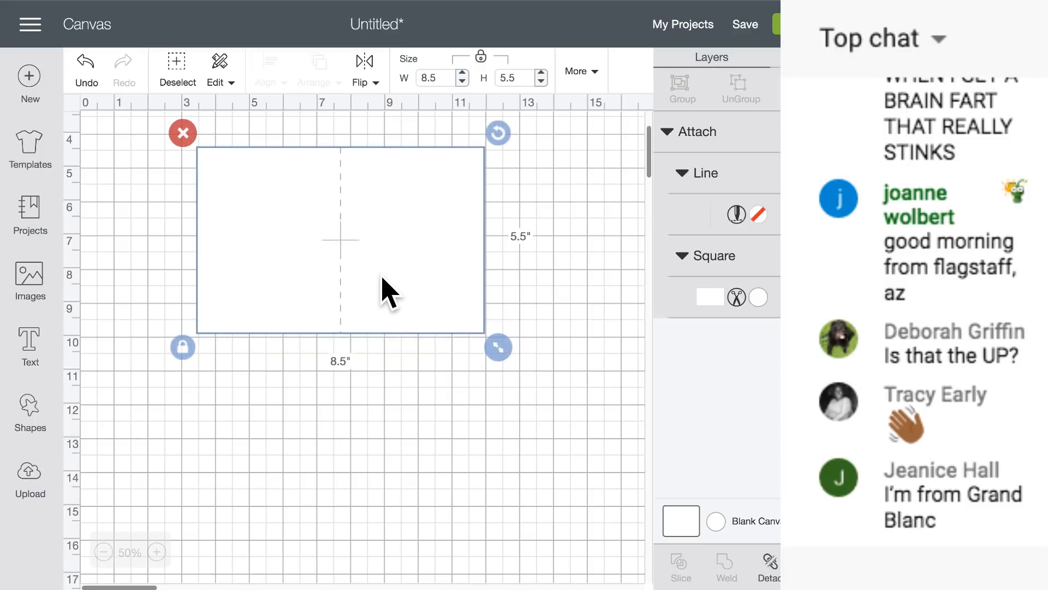
- Clear the old hanukkah search in the image library and search the cartridges for "basic"
click(30, 277)
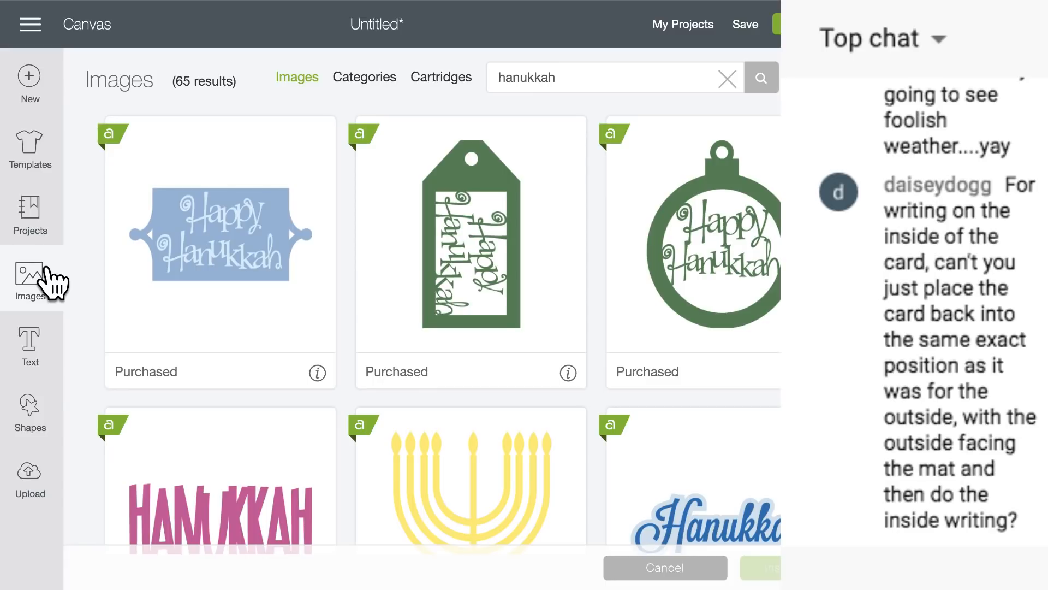
click(458, 93)
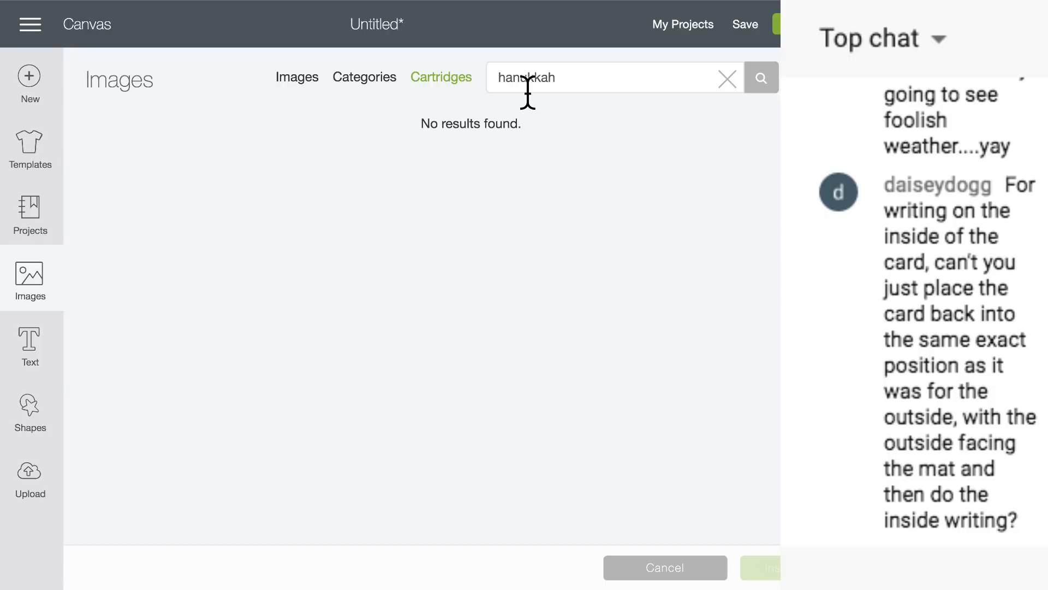
click(727, 78)
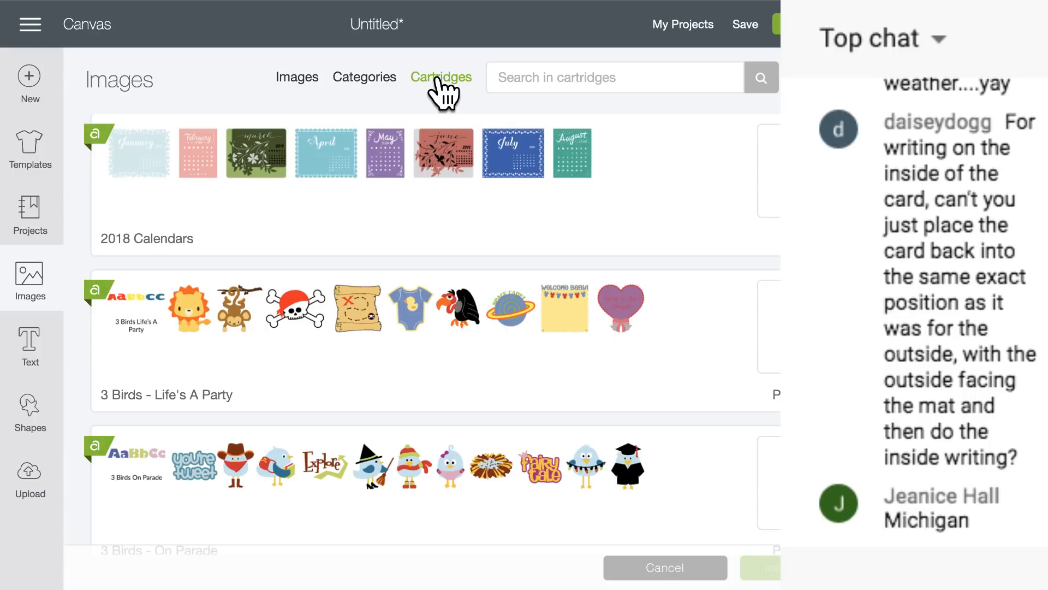
click(544, 74)
text(basic)
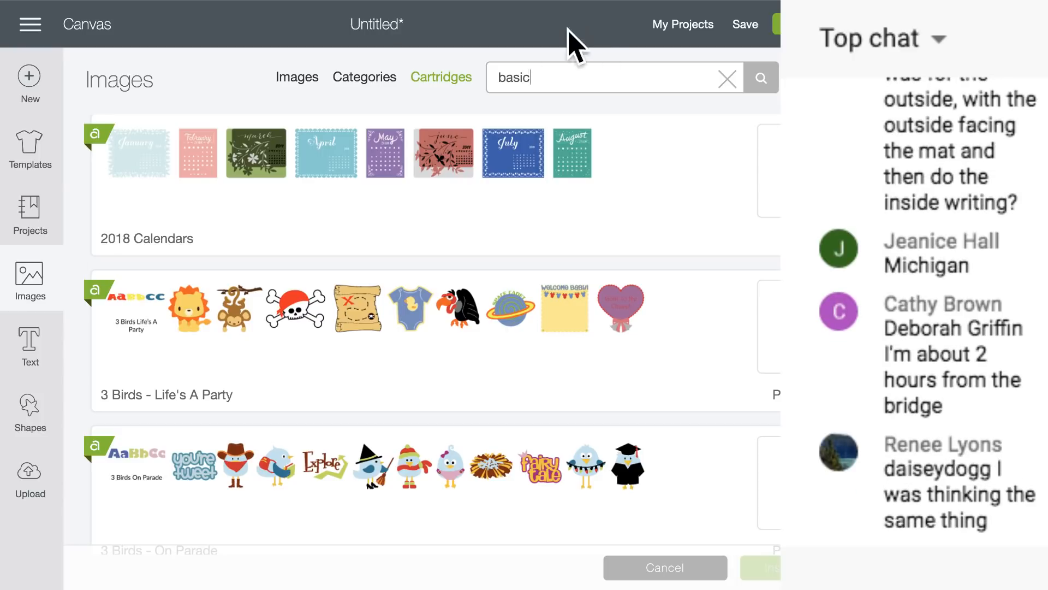
click(767, 85)
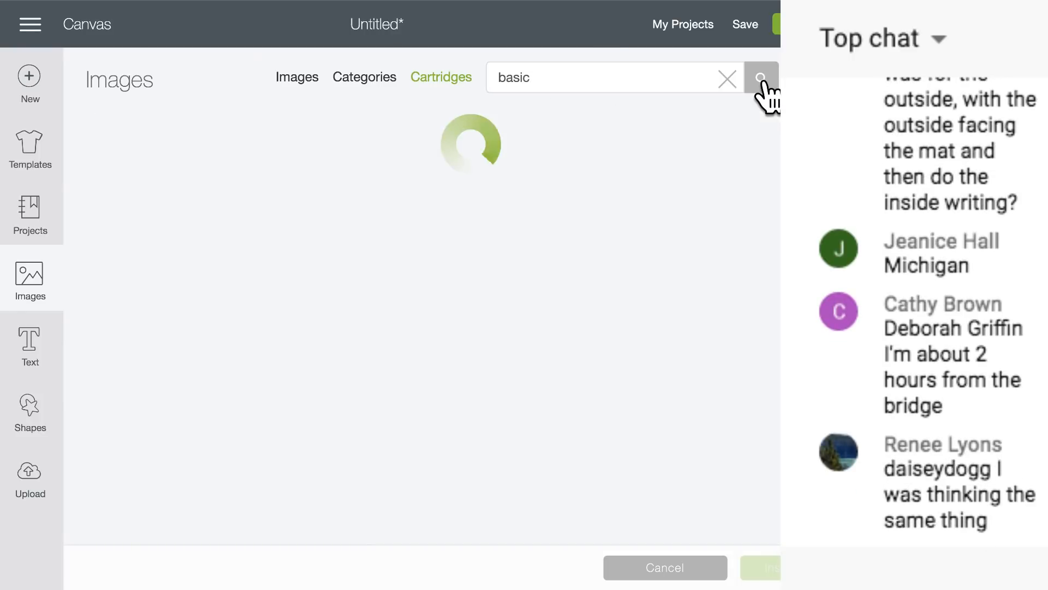
- Open the Cricut Craft Room Basics cartridge and insert its blue note card rectangle, the one next to the scalloped circle
scroll(396, 254, down, 4)
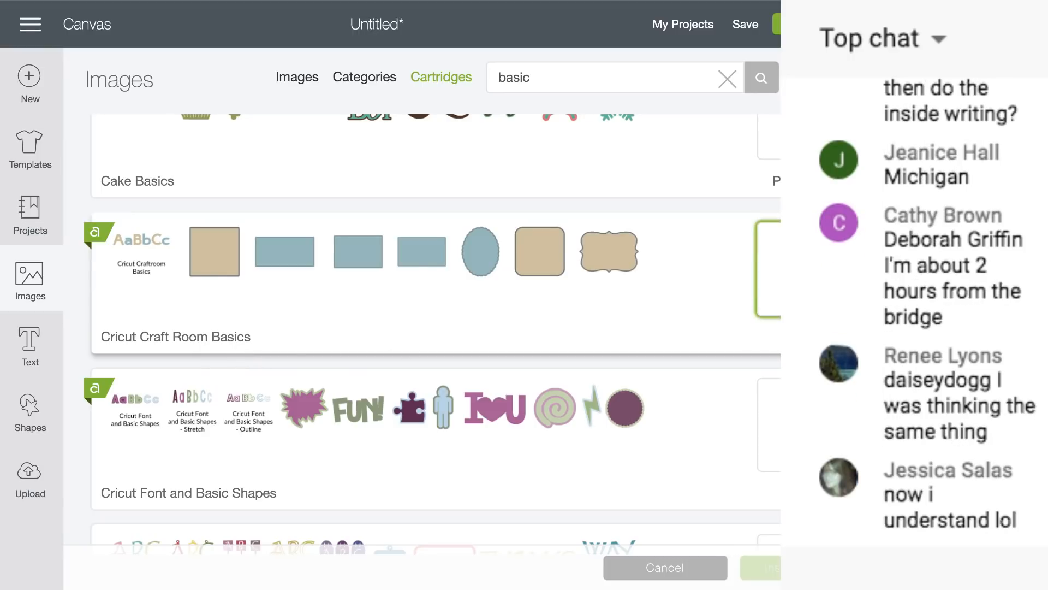
click(431, 327)
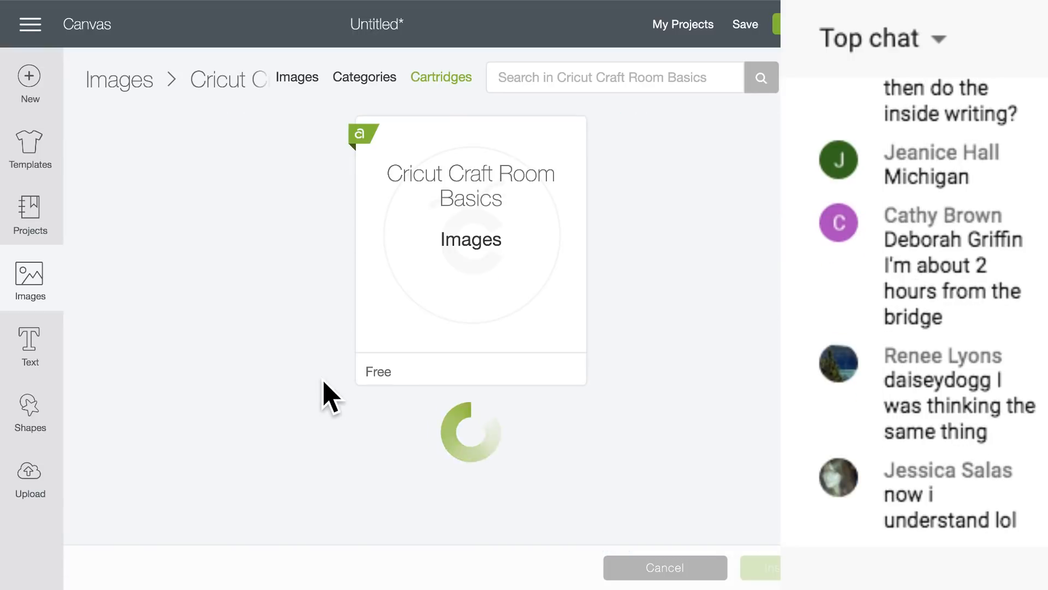
scroll(327, 397, down, 9)
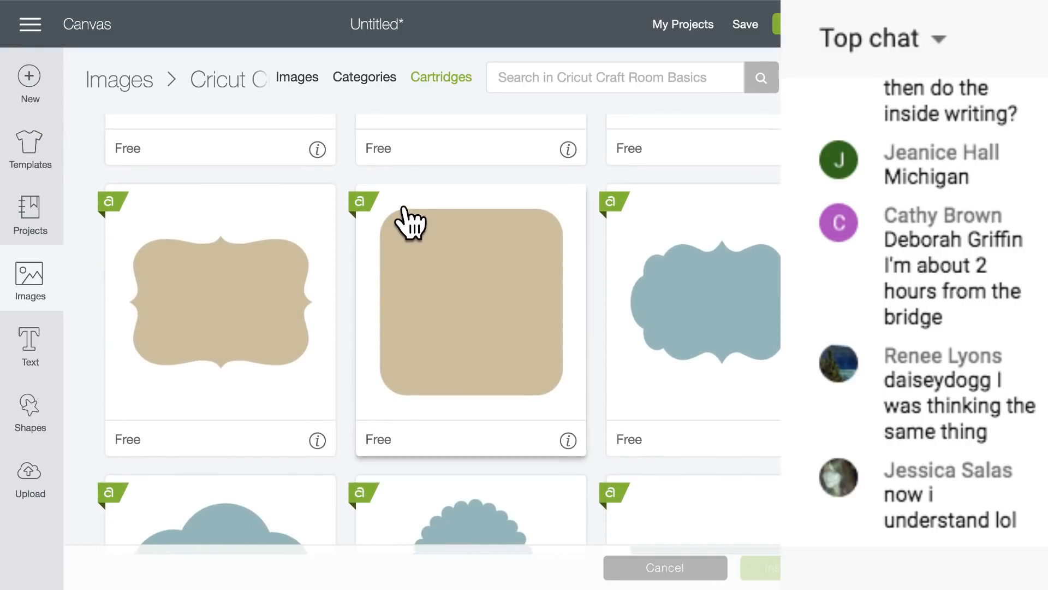
scroll(468, 316, down, 10)
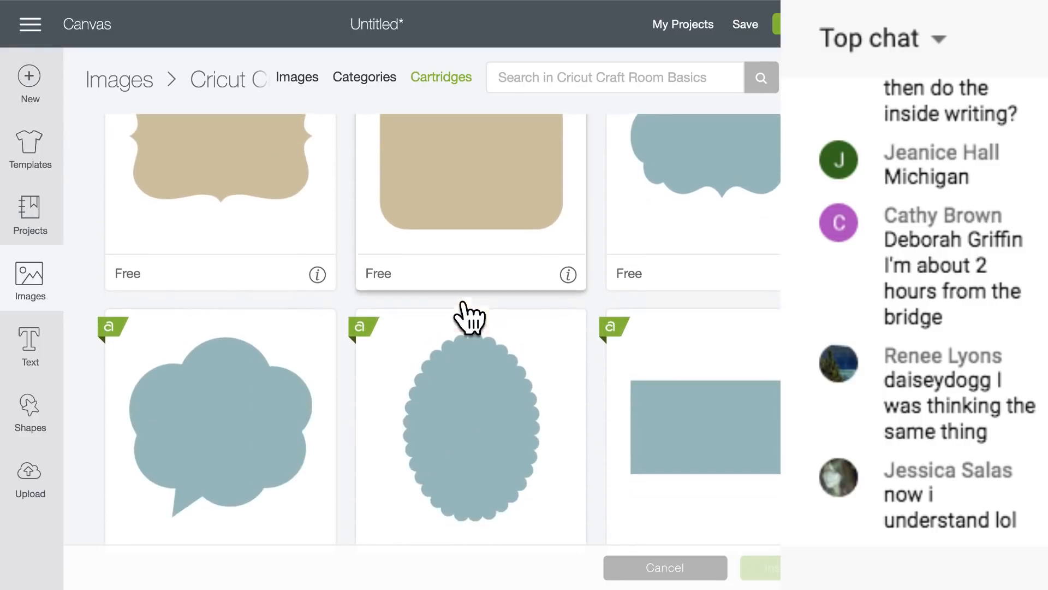
scroll(468, 316, down, 15)
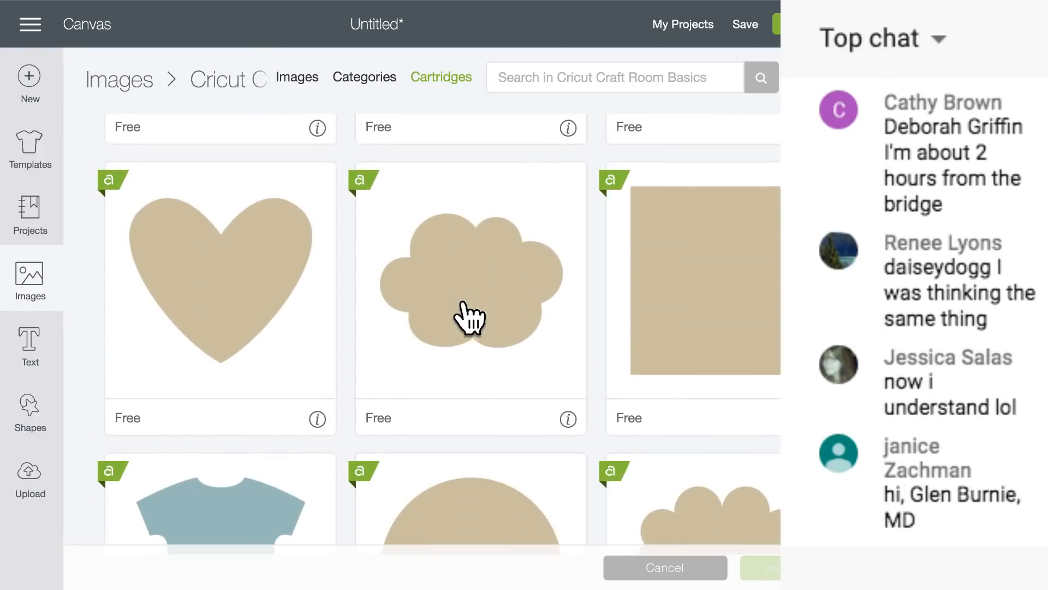
scroll(468, 316, down, 7)
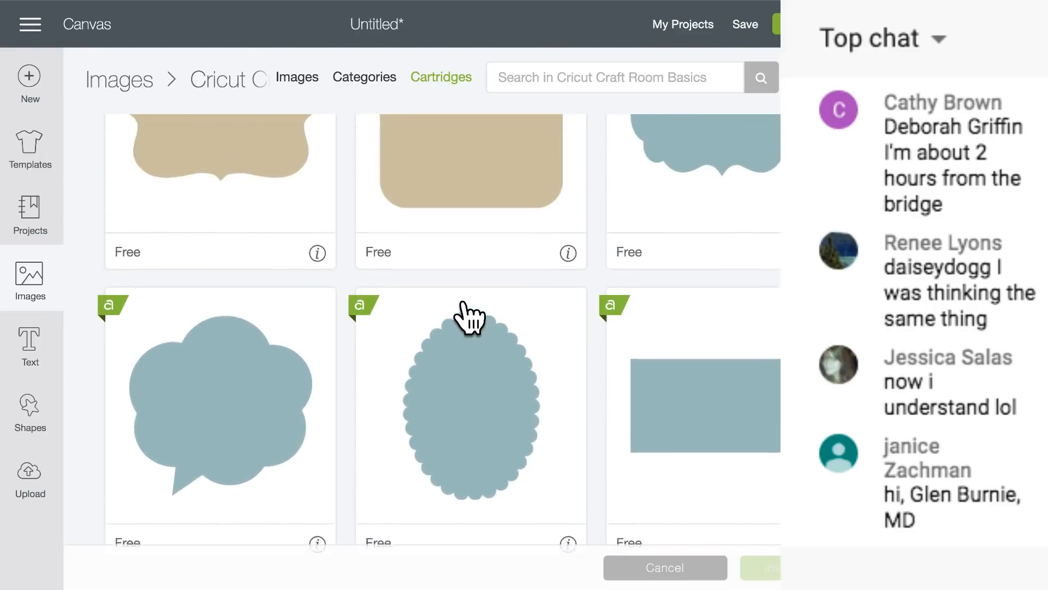
scroll(467, 316, up, 1)
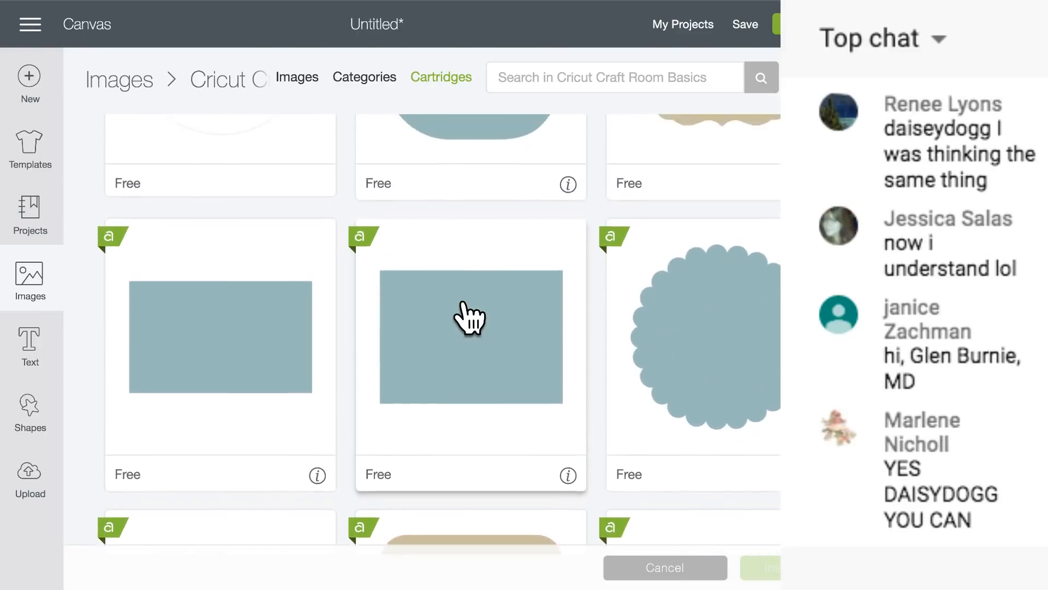
click(453, 232)
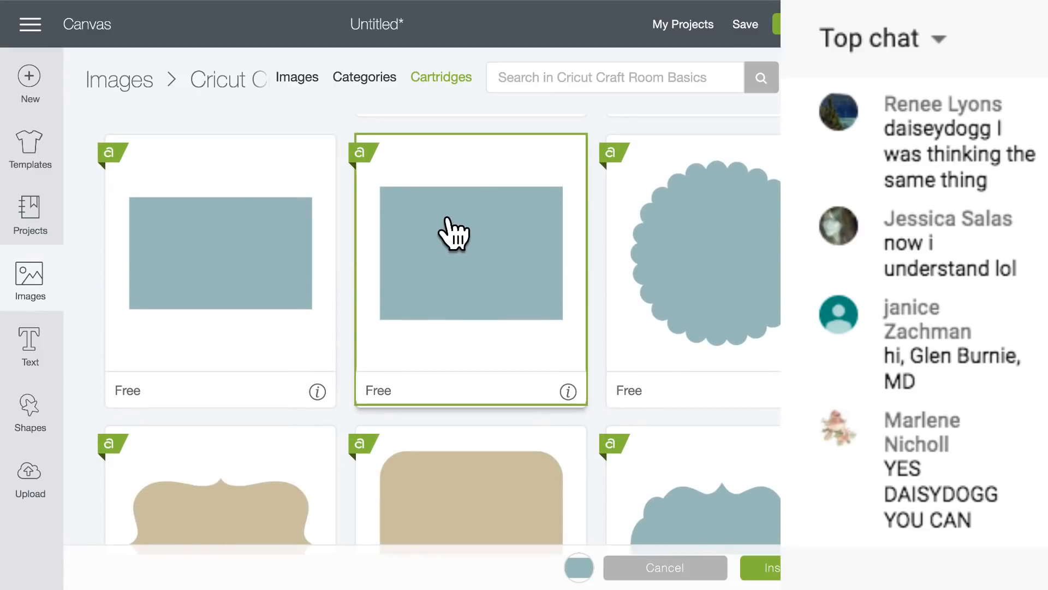
click(770, 570)
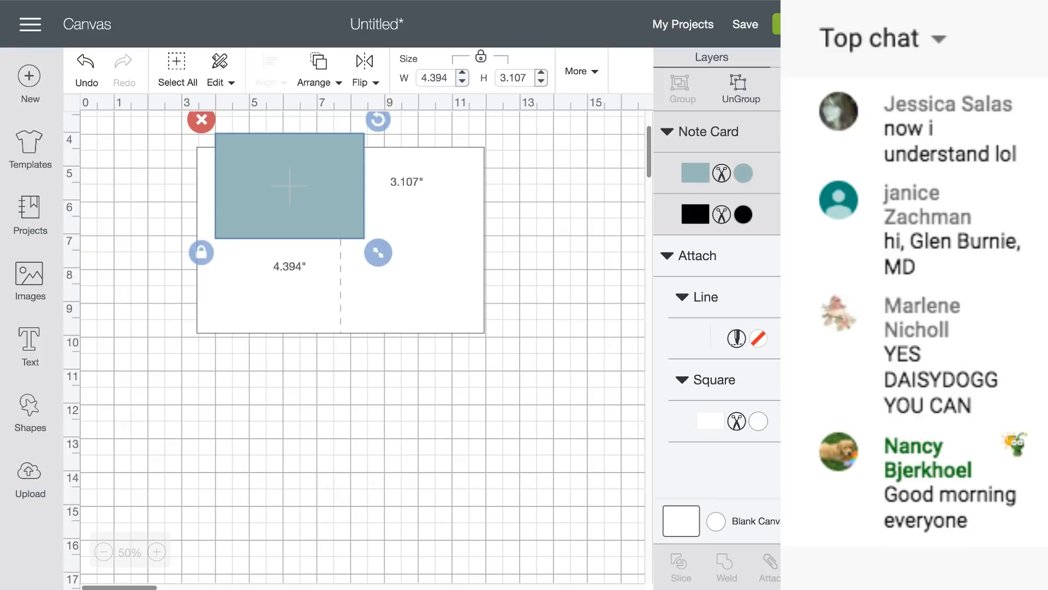
- Hide the note card's blue layer and recolor its black layer to light tan, #E1D7B6
key(Escape)
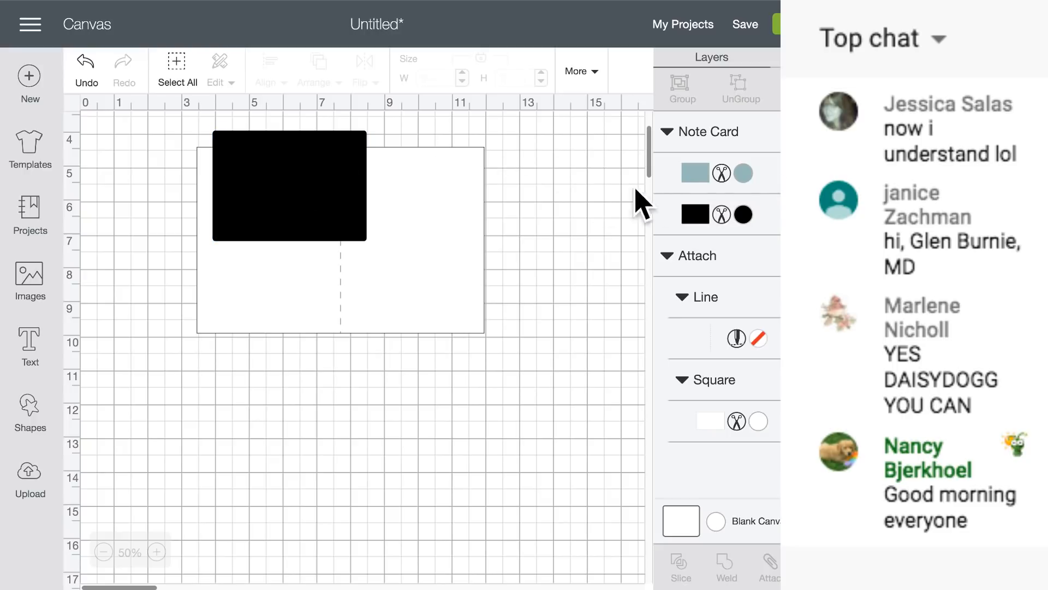
click(744, 214)
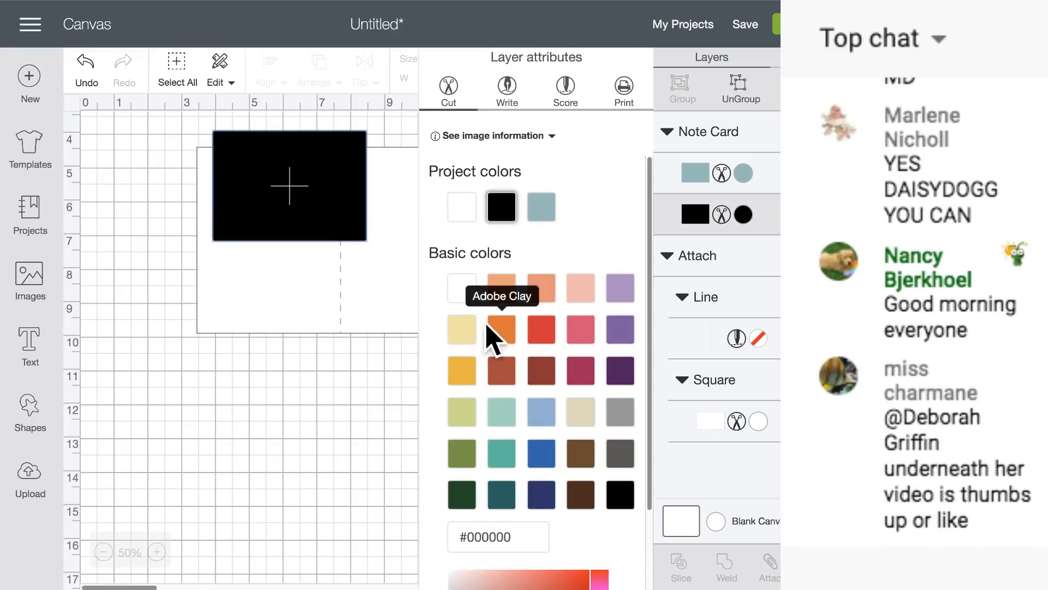
click(581, 417)
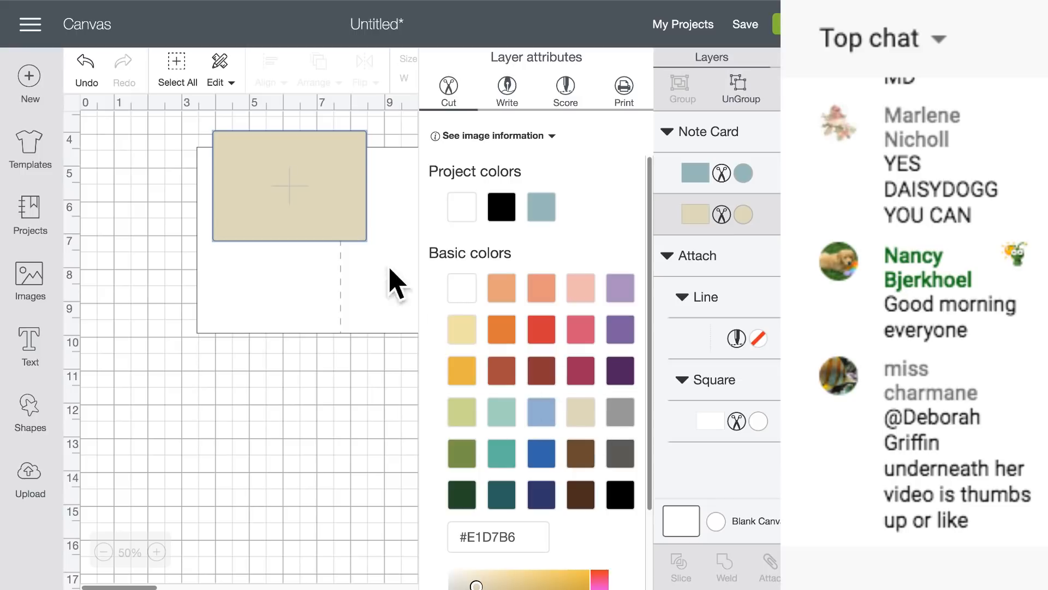
click(367, 415)
- Move the tan note card down over the white card base and set its size to 8.5 x 5.5 inches with proportions unlocked
click(315, 187)
drag(316, 187, 326, 248)
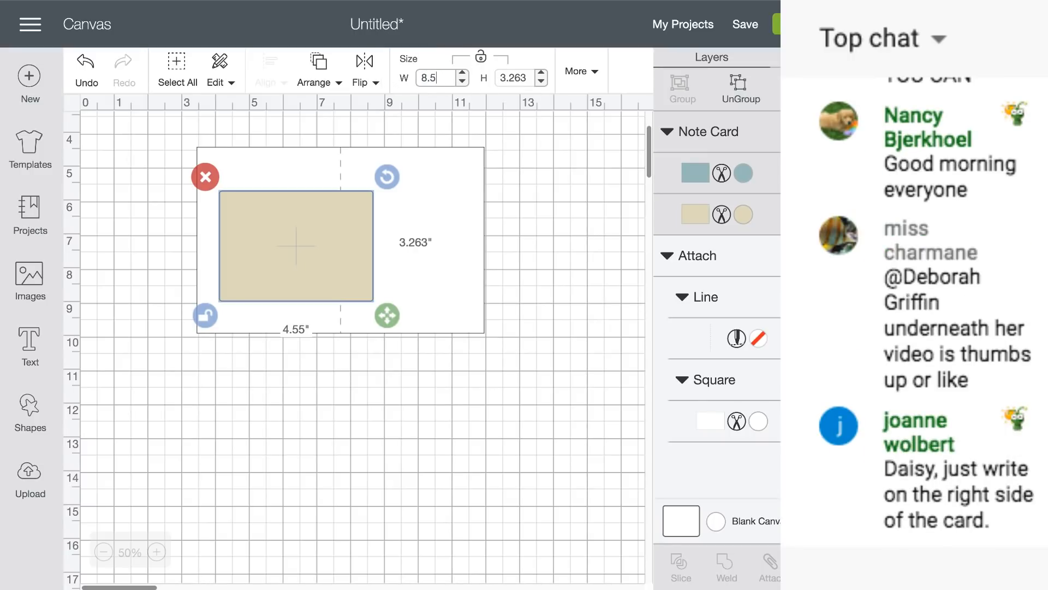
click(513, 77)
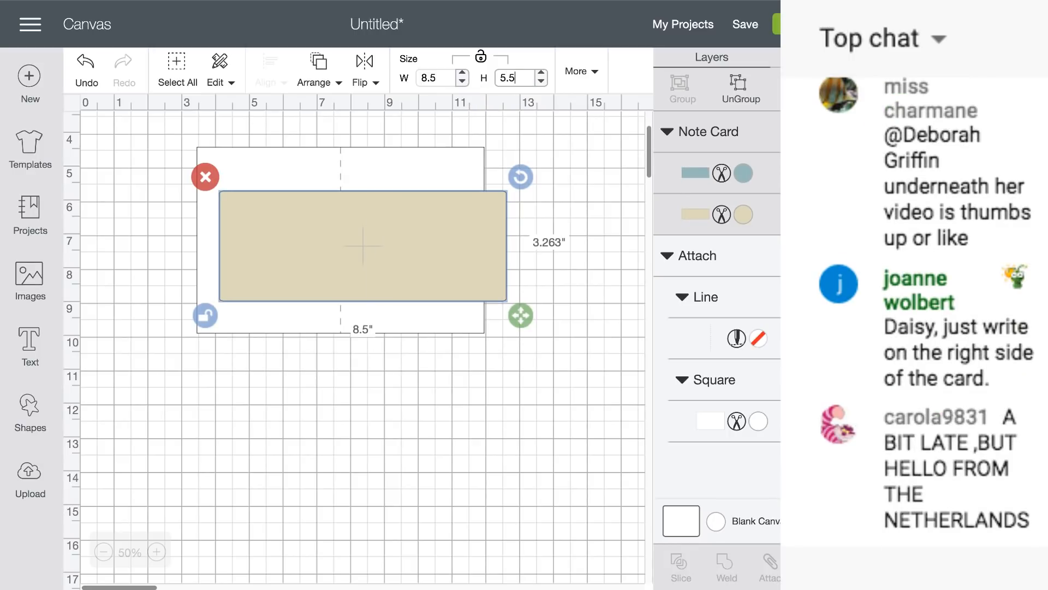
key(Return)
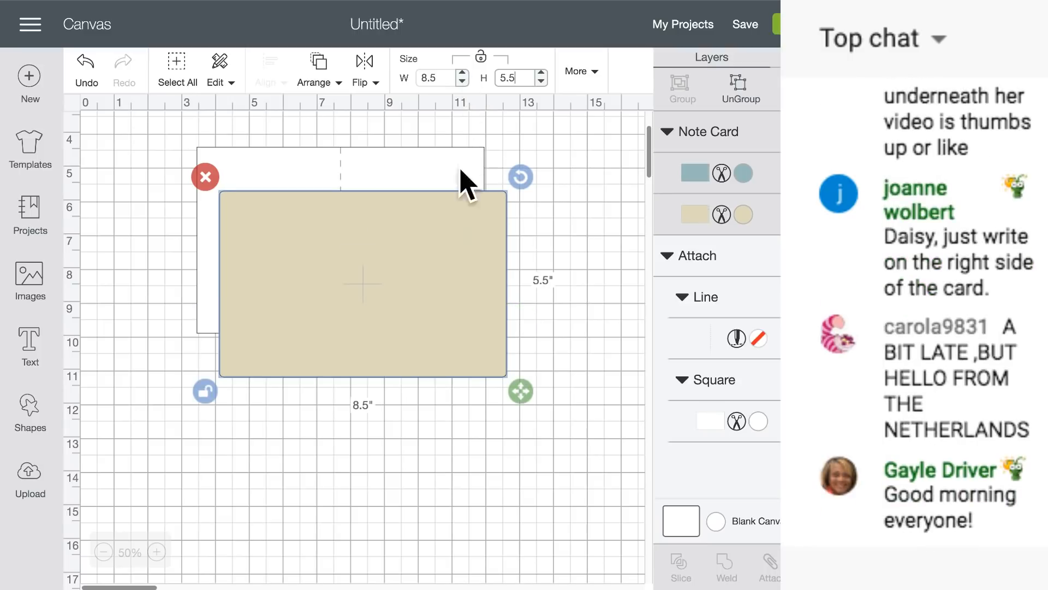
click(428, 478)
- Shift the tan note card over the white base and compare its rounded corner with the base's square corner up close
drag(318, 277, 315, 262)
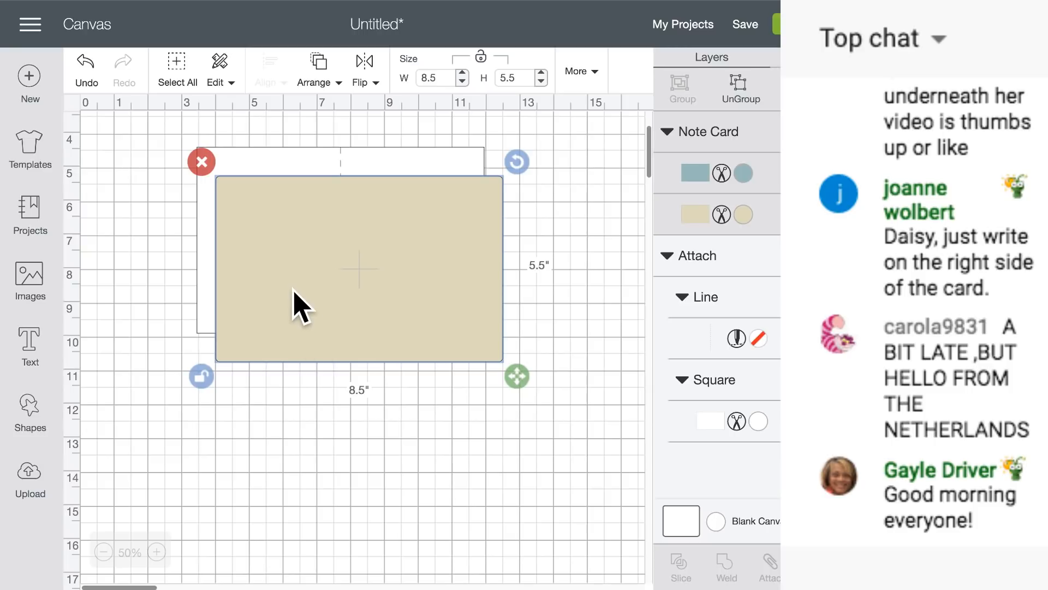
click(157, 552)
click(157, 551)
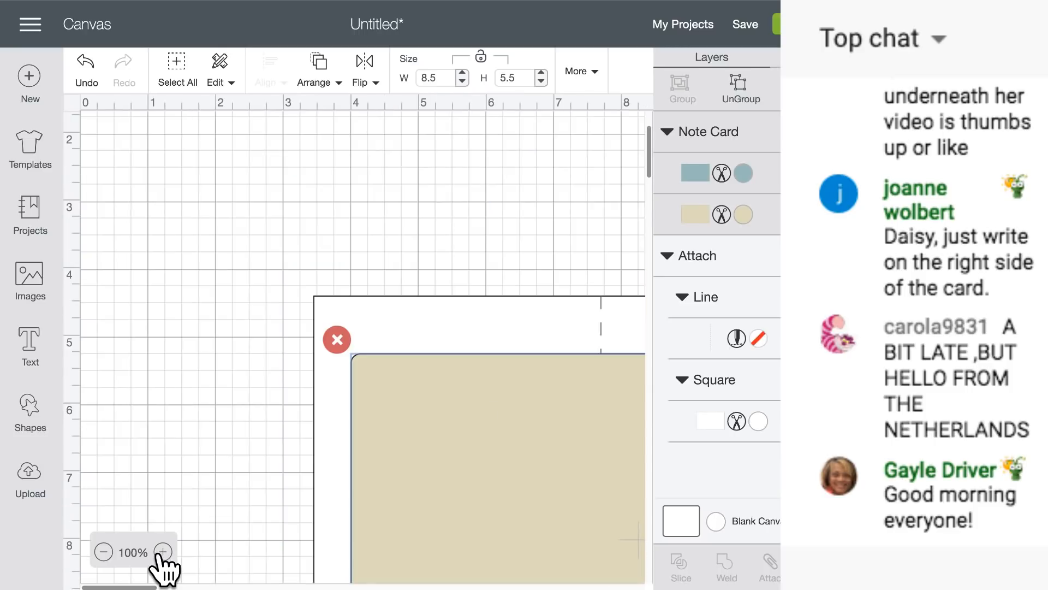
click(234, 510)
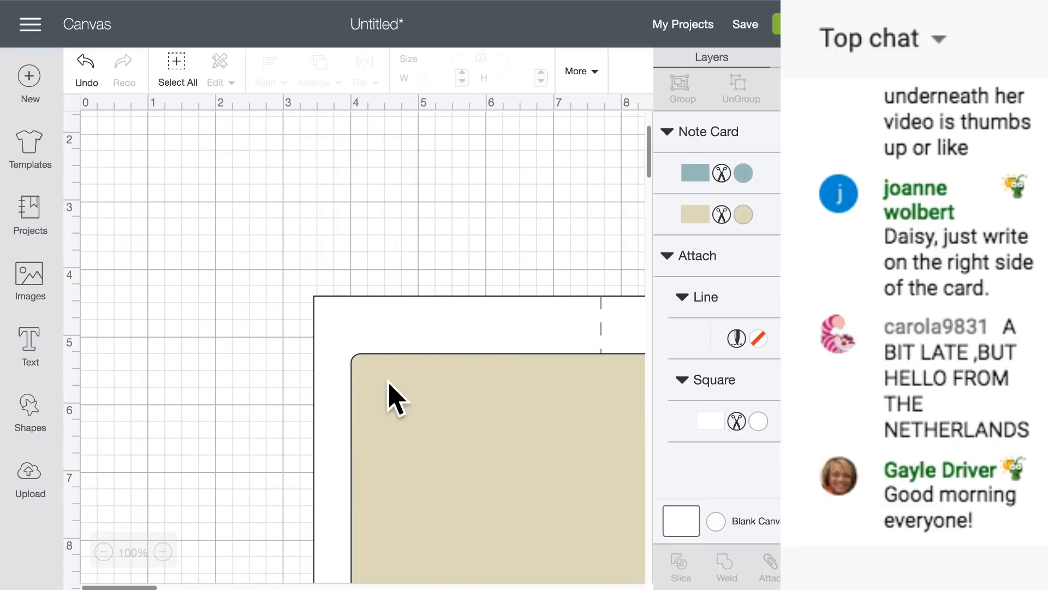
drag(495, 445, 414, 433)
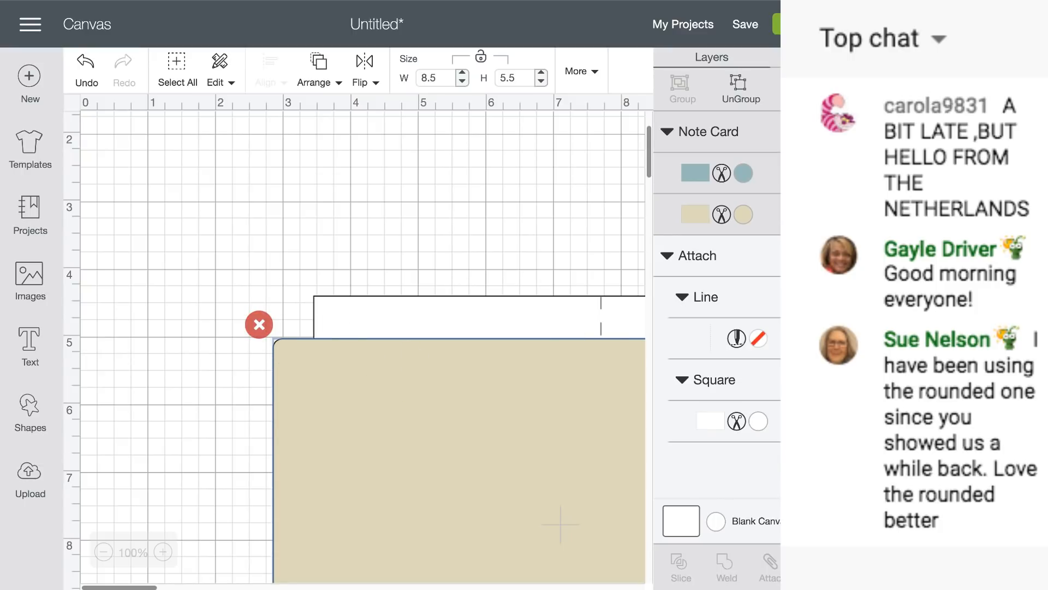
- Hide the tan note card and move the attached white card base up and to the left on the canvas
click(697, 158)
drag(435, 418, 301, 295)
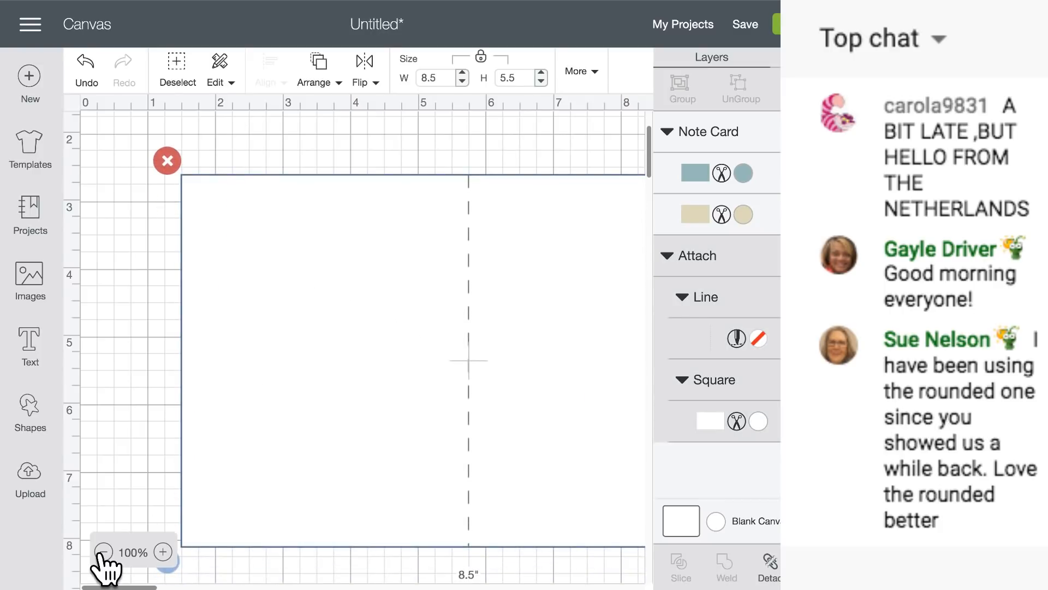
click(104, 552)
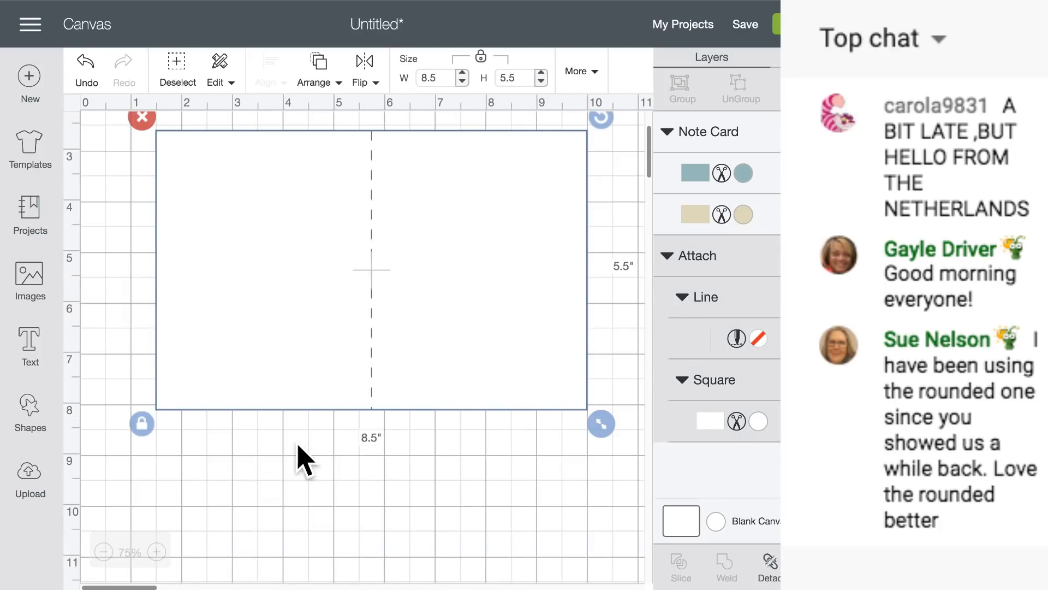
scroll(328, 436, up, 1)
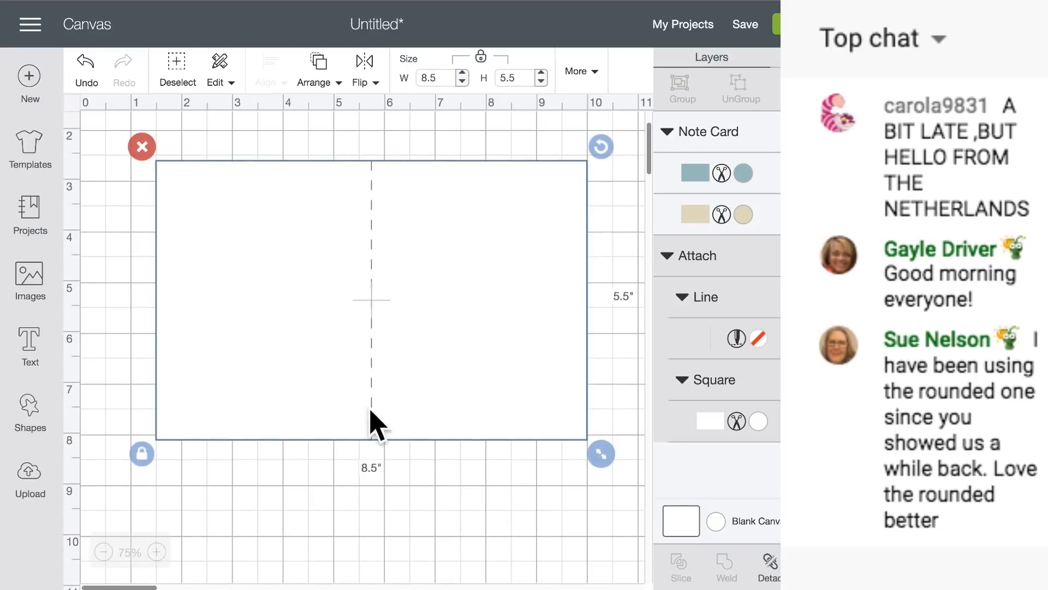
- Search the image cartridges for "christmas" and open Anna's Christmas Cards and Embellishments
click(30, 284)
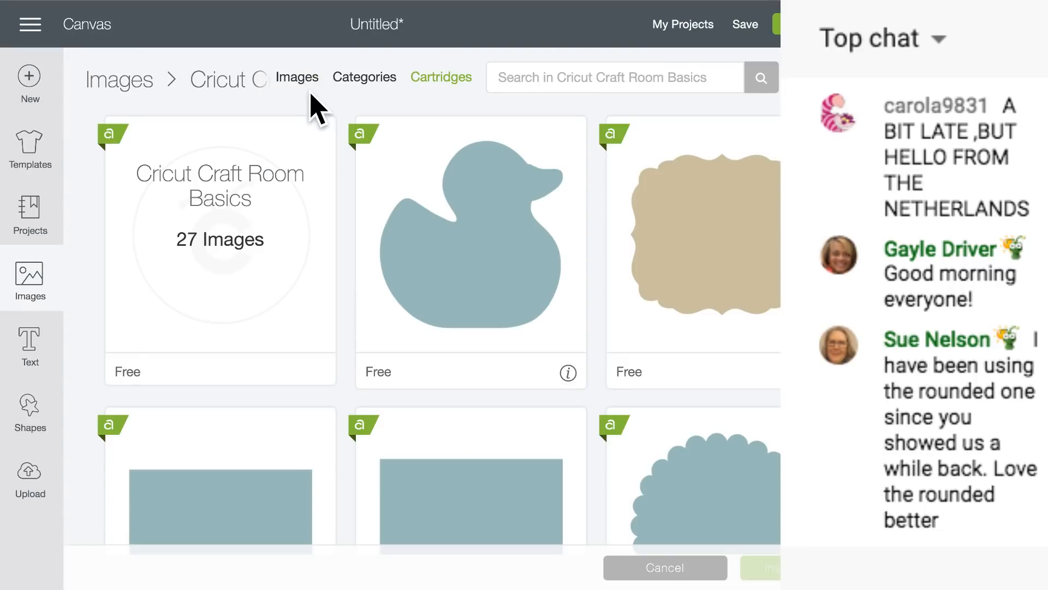
click(459, 80)
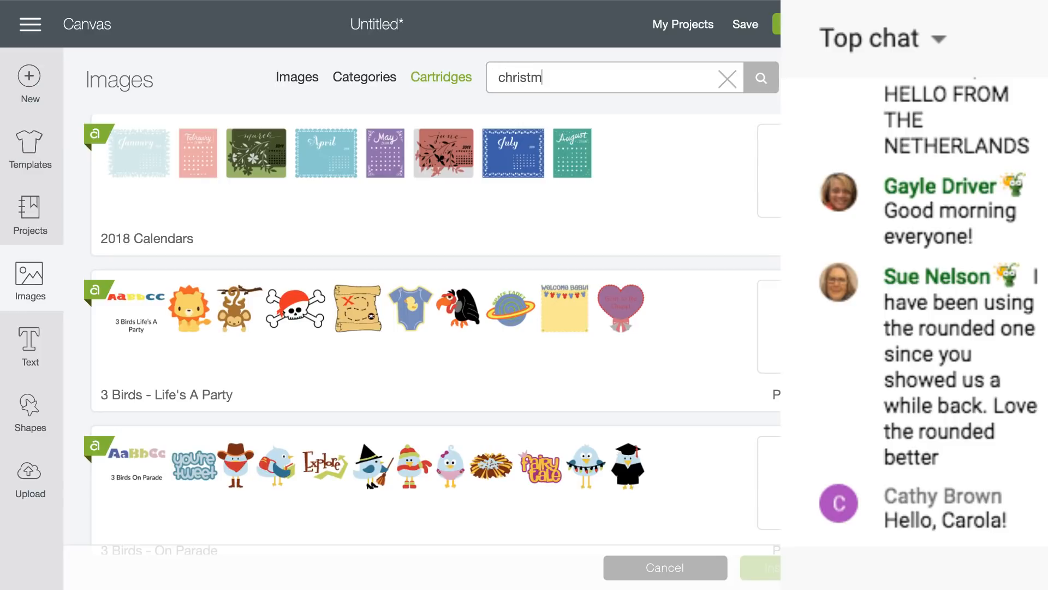
key(Return)
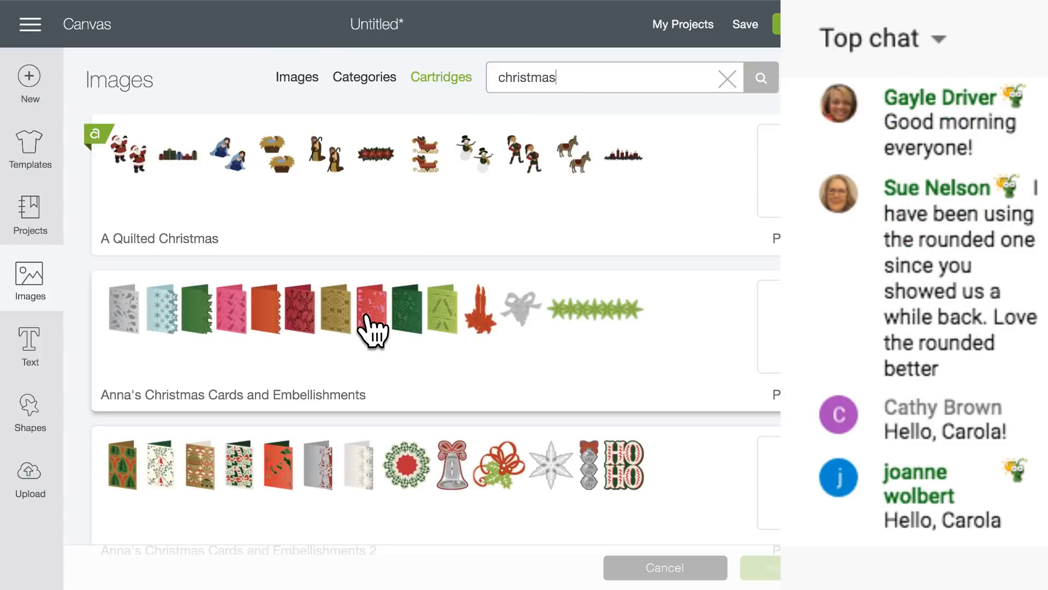
scroll(371, 328, down, 3)
scroll(370, 328, up, 1)
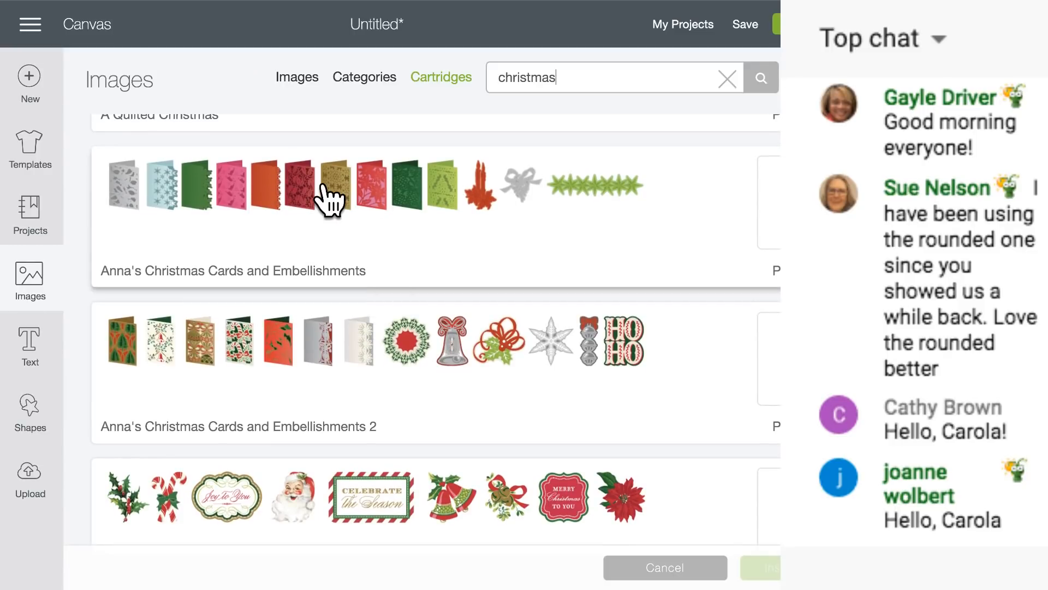
click(436, 214)
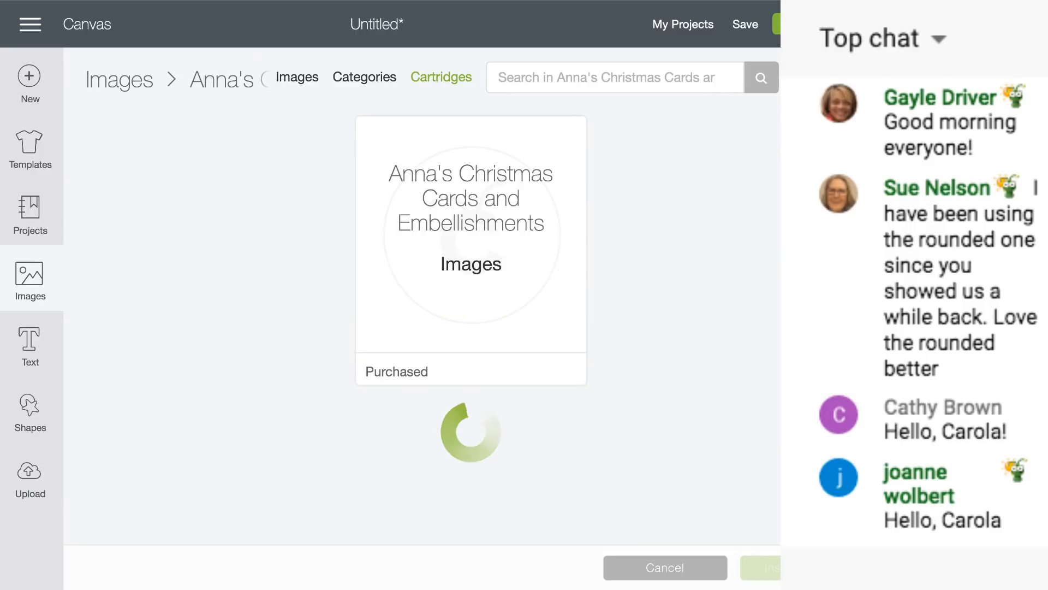
- Look through the images in Anna's Christmas Cards and Embellishments for ready-made card shapes
scroll(370, 299, down, 8)
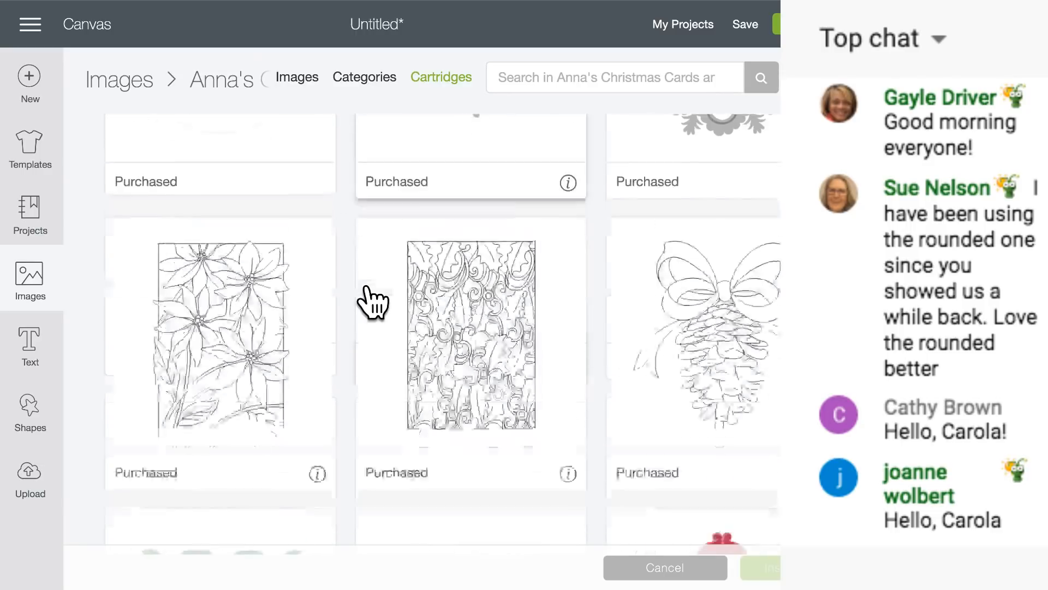
scroll(369, 300, down, 15)
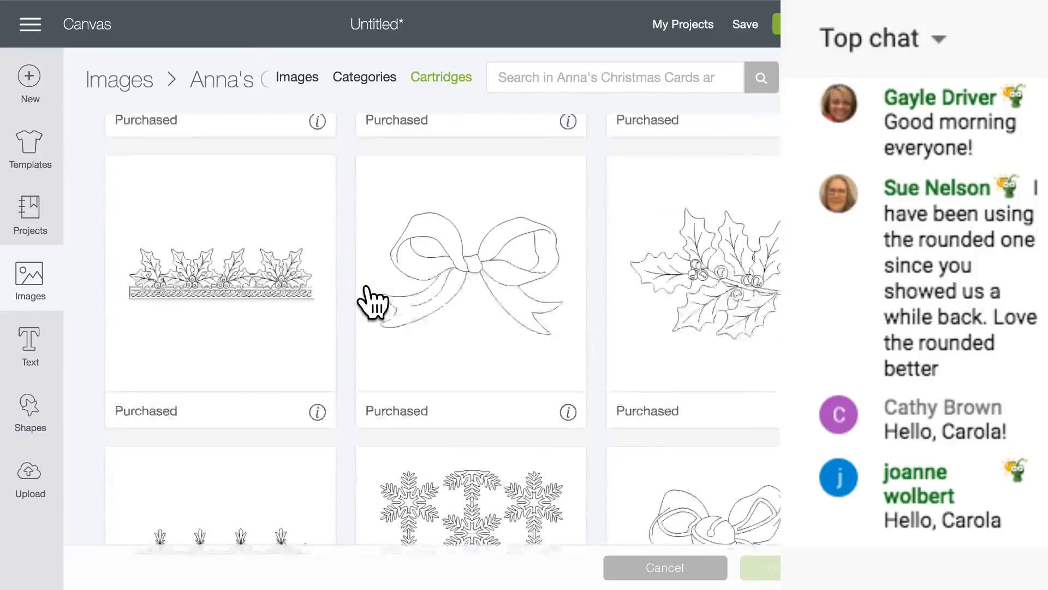
scroll(369, 299, down, 15)
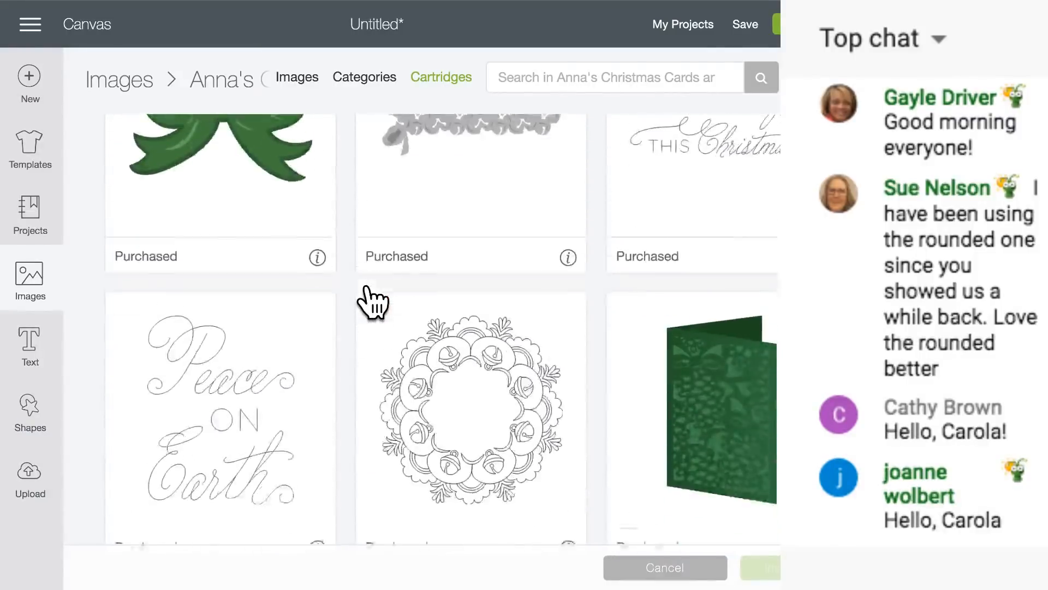
scroll(372, 302, down, 2)
scroll(372, 302, up, 2)
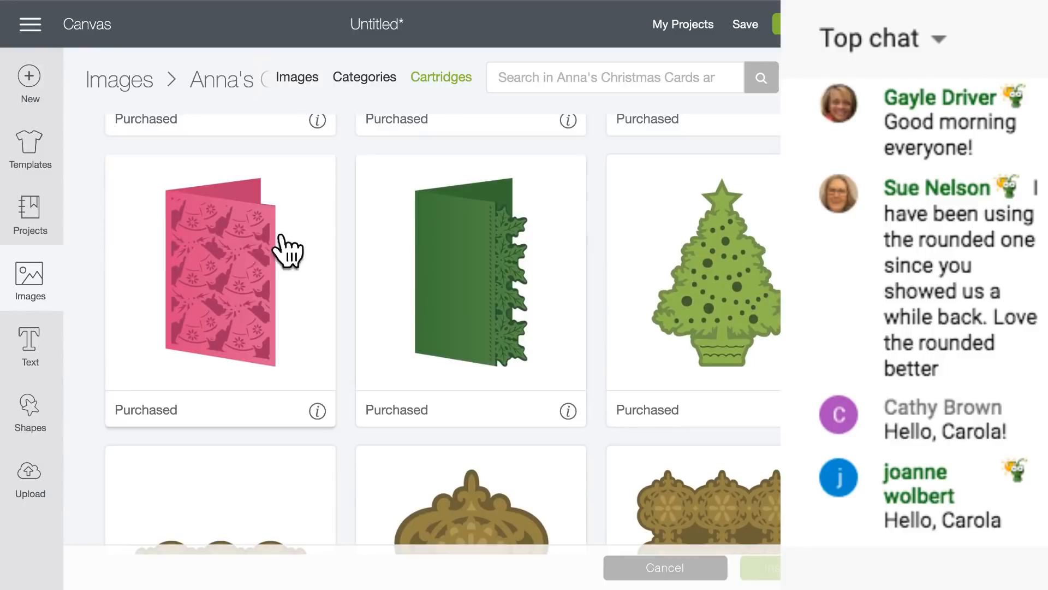
scroll(273, 304, down, 12)
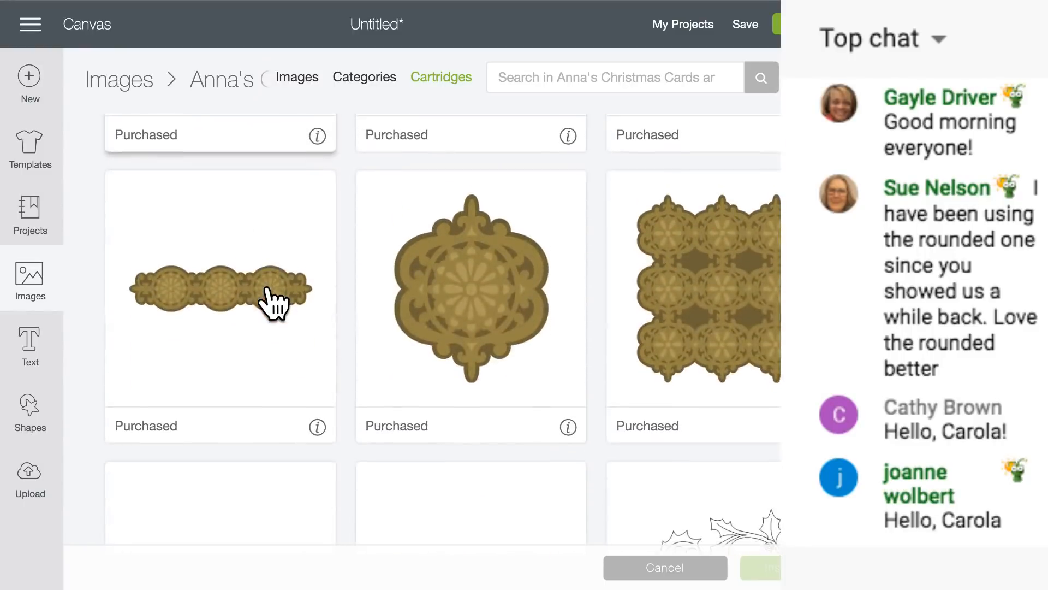
scroll(273, 304, down, 7)
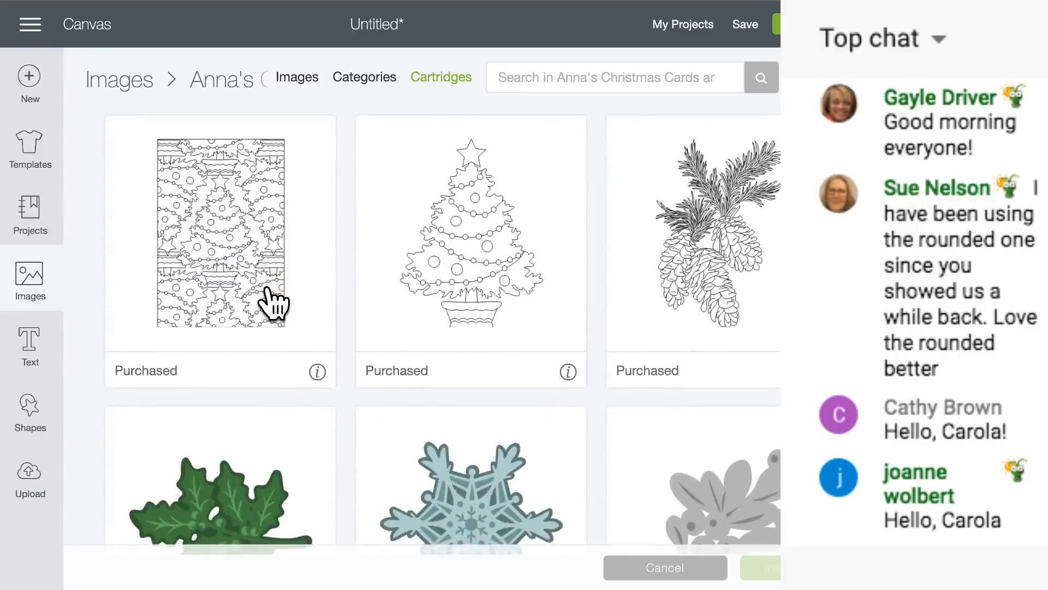
scroll(289, 316, down, 12)
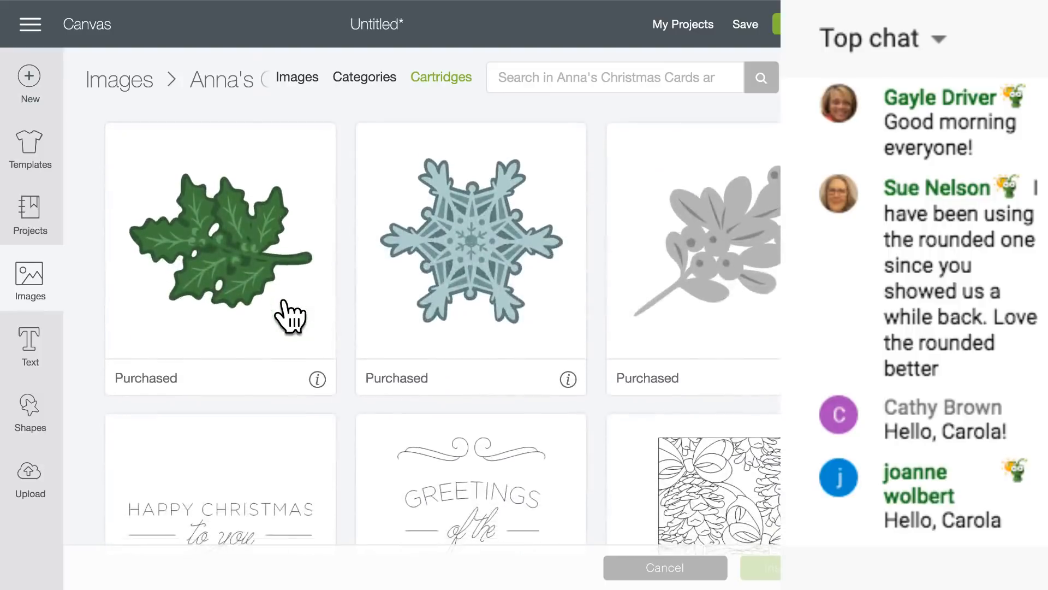
scroll(289, 316, down, 6)
scroll(289, 316, up, 3)
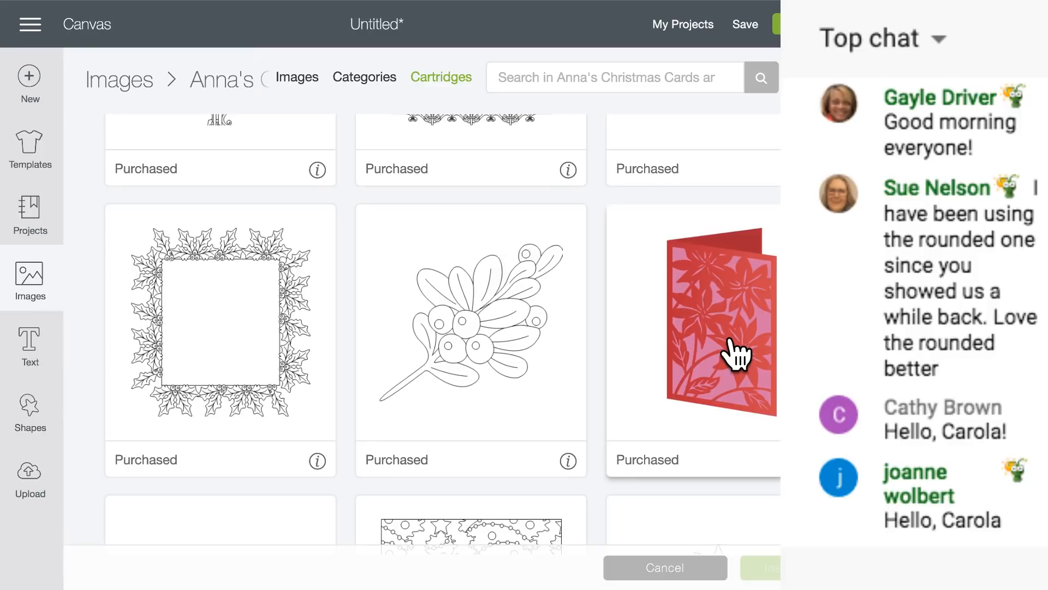
scroll(736, 354, down, 15)
scroll(736, 354, down, 15)
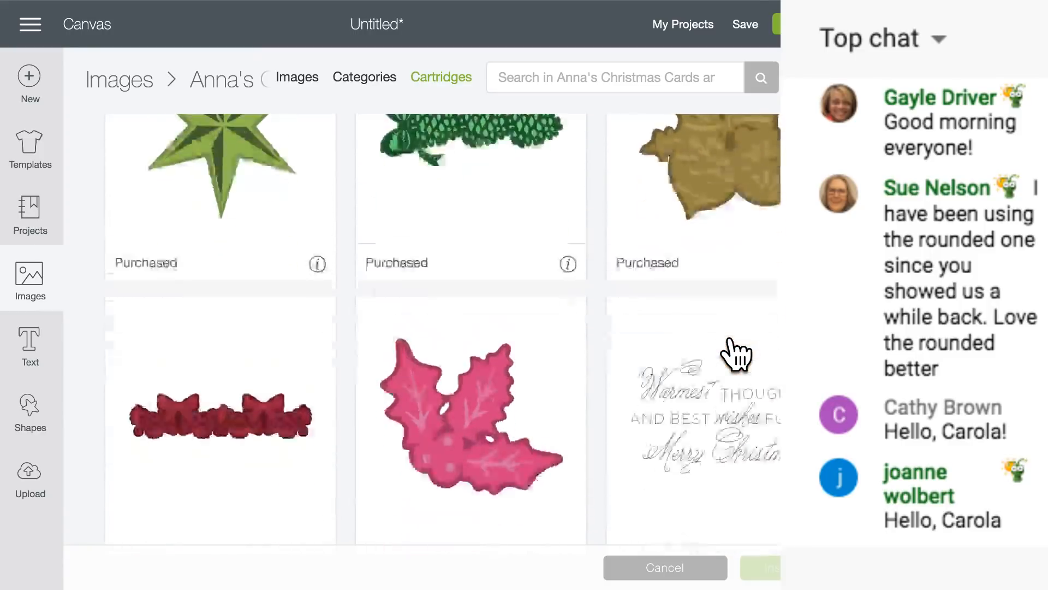
scroll(736, 354, up, 10)
- Return to the cartridge list, search it for "christmas" again and look over the cartridges from A Quilted Christmas to Christmas Village
click(451, 82)
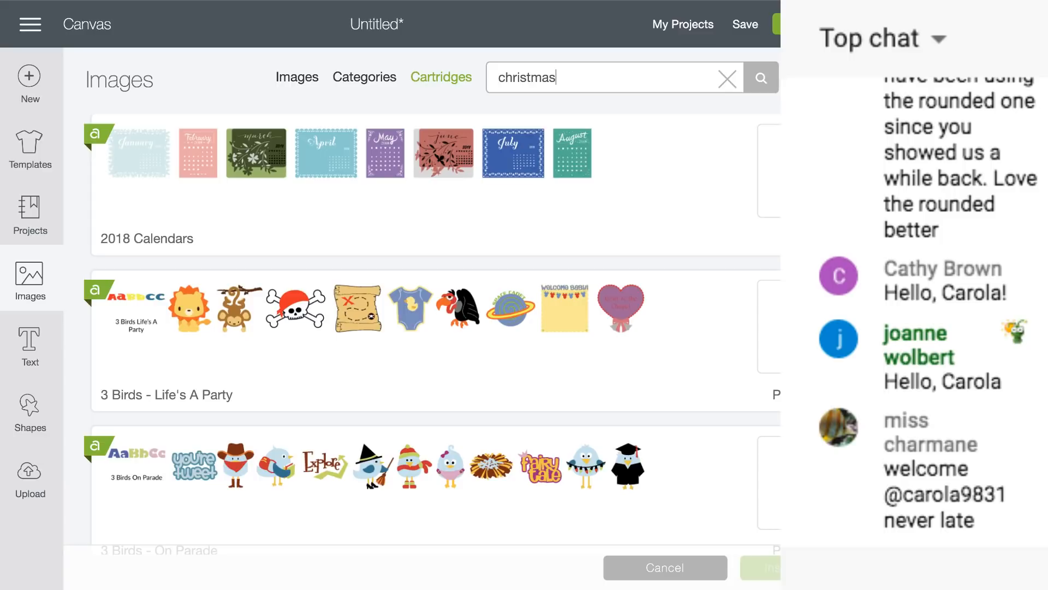
key(Return)
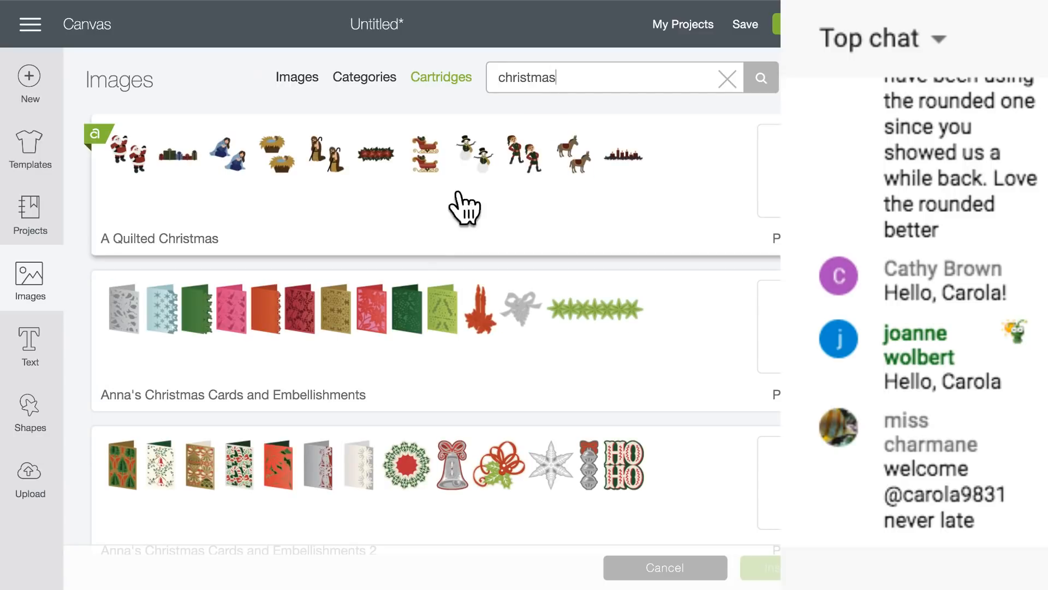
scroll(382, 311, down, 10)
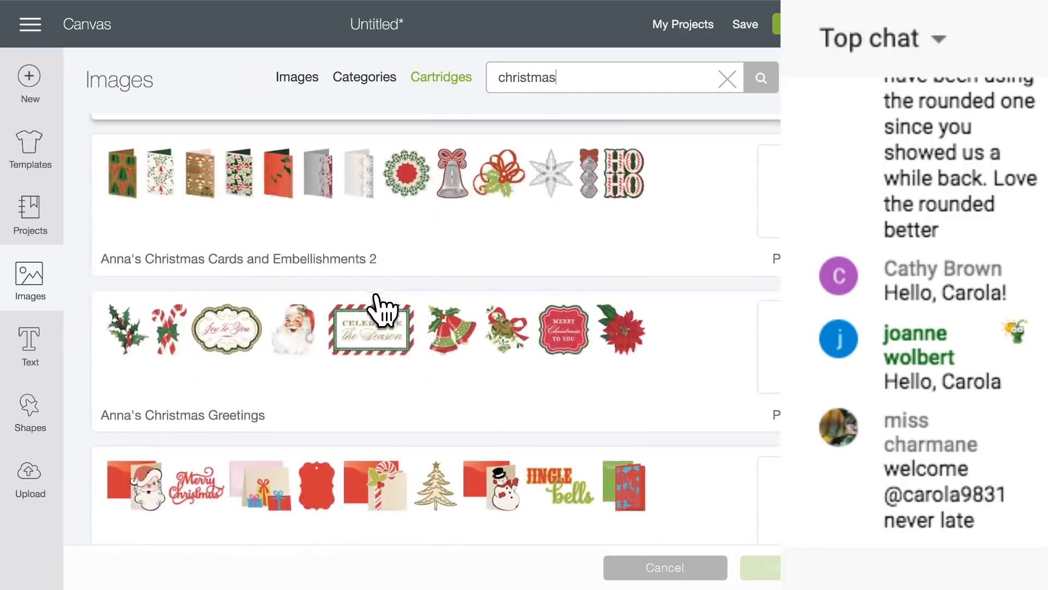
scroll(381, 309, up, 2)
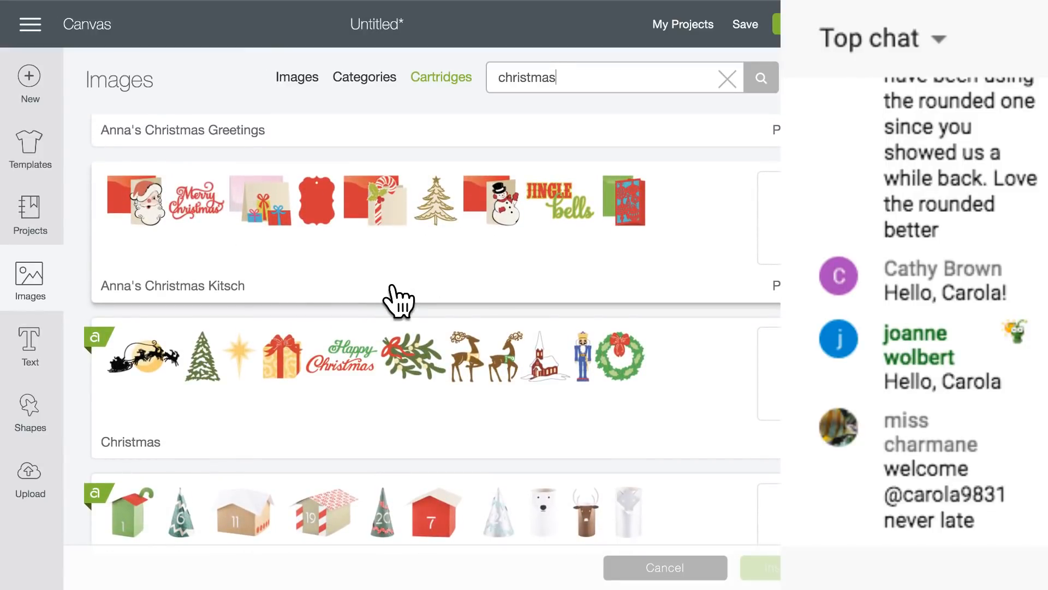
scroll(398, 299, down, 5)
scroll(398, 299, down, 5)
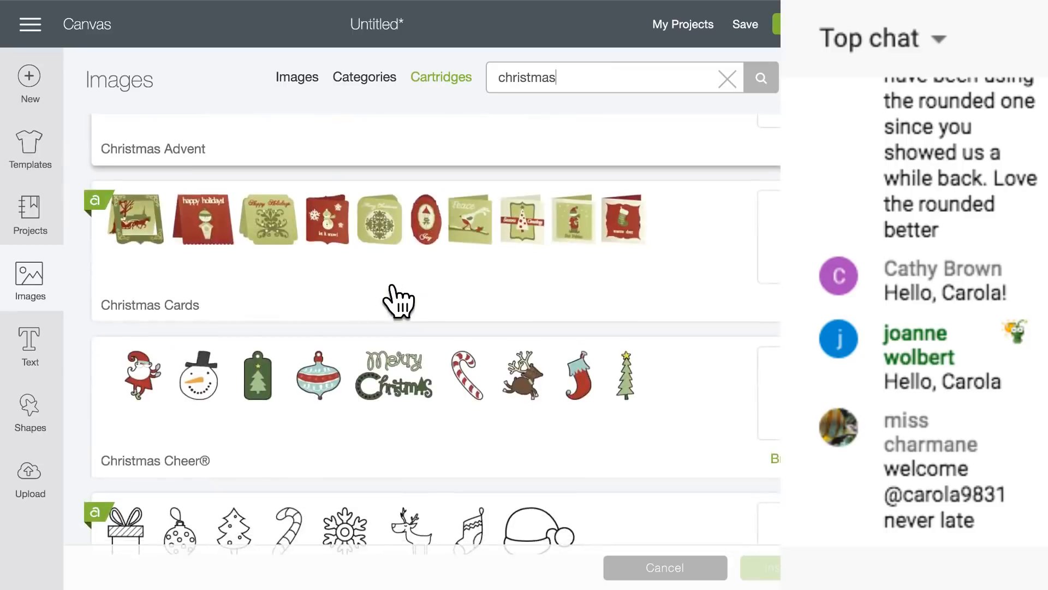
scroll(398, 300, down, 6)
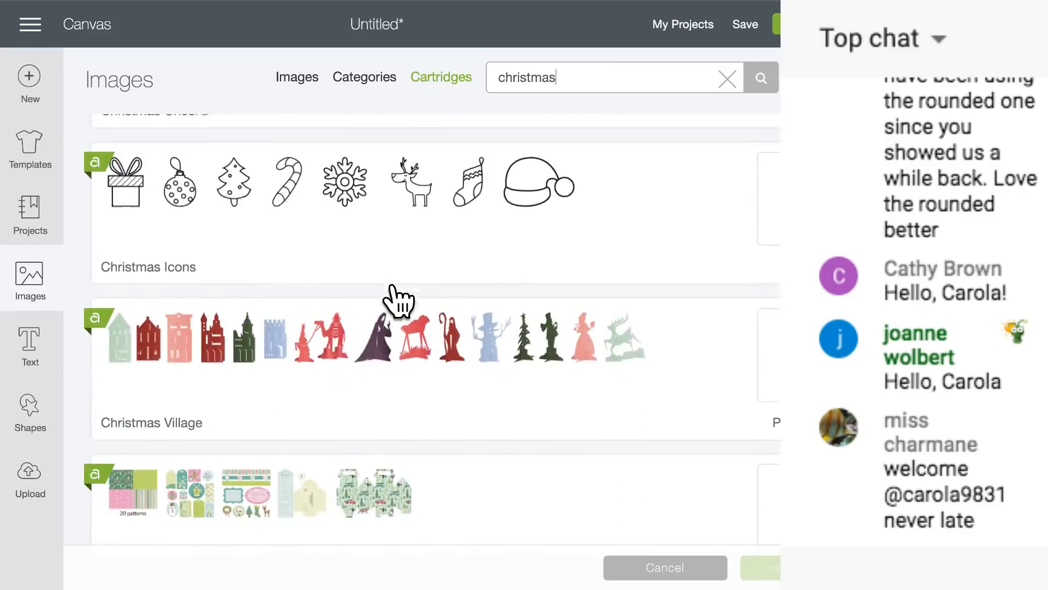
- Look over the Christmas cartridges from Christmas Wish through the Disney sets to the Dreaming Tree collections
scroll(398, 300, down, 3)
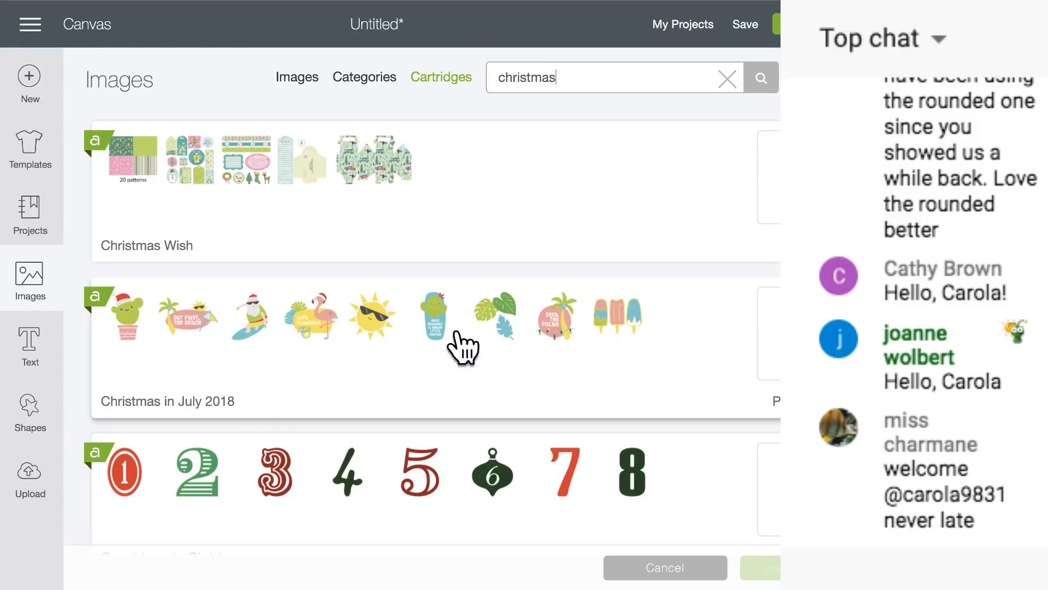
scroll(309, 359, down, 5)
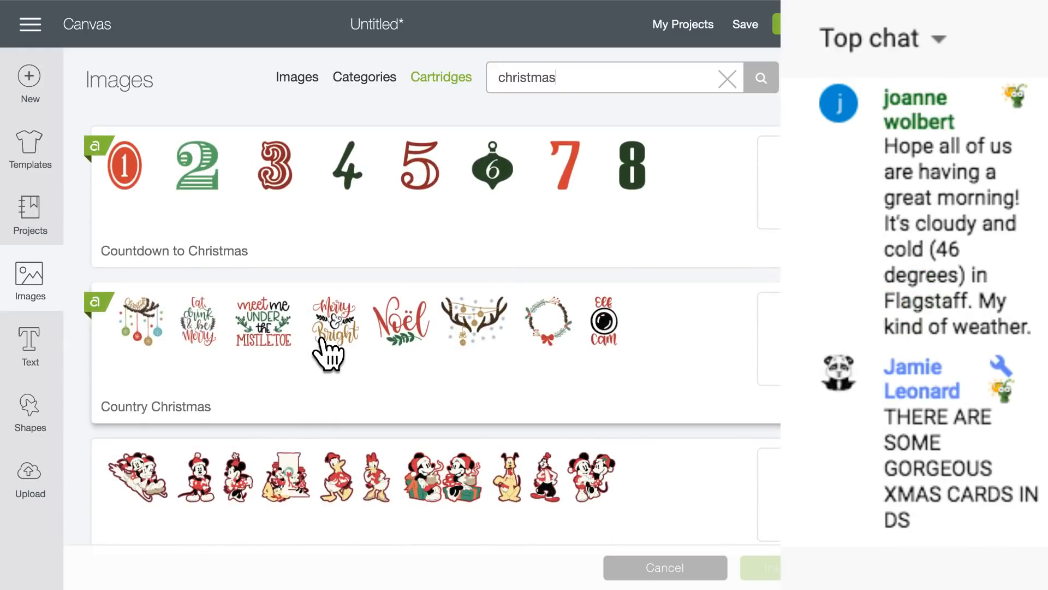
scroll(325, 355, down, 1)
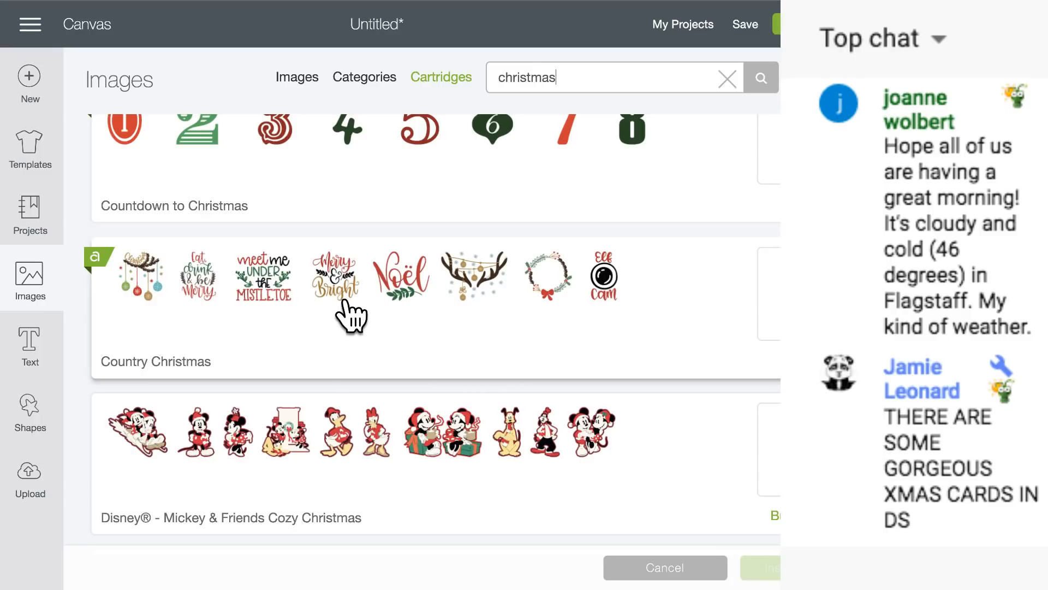
scroll(350, 316, down, 2)
scroll(327, 308, down, 2)
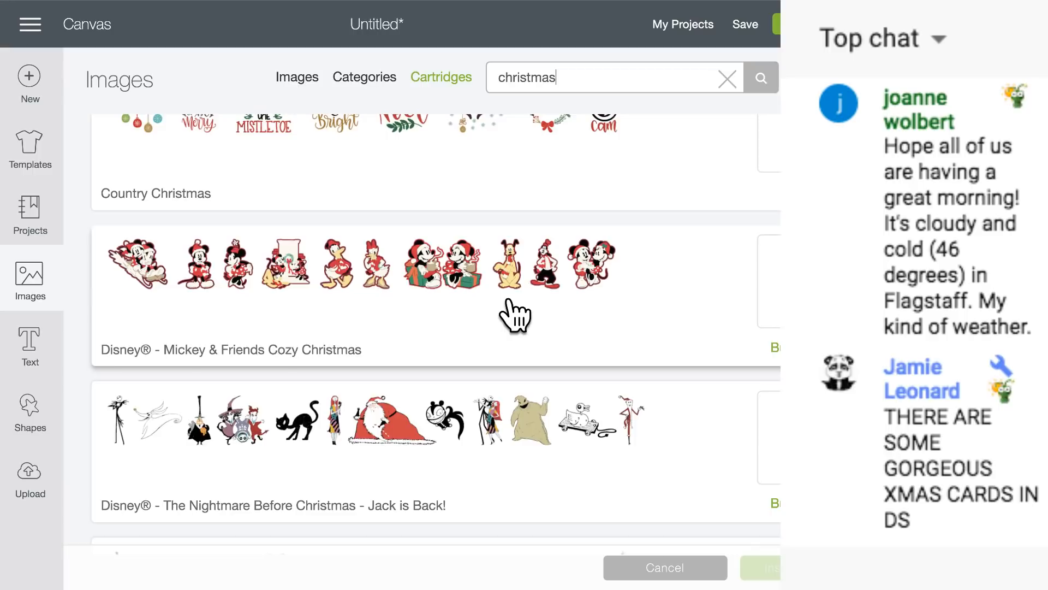
scroll(510, 312, down, 5)
scroll(371, 314, down, 2)
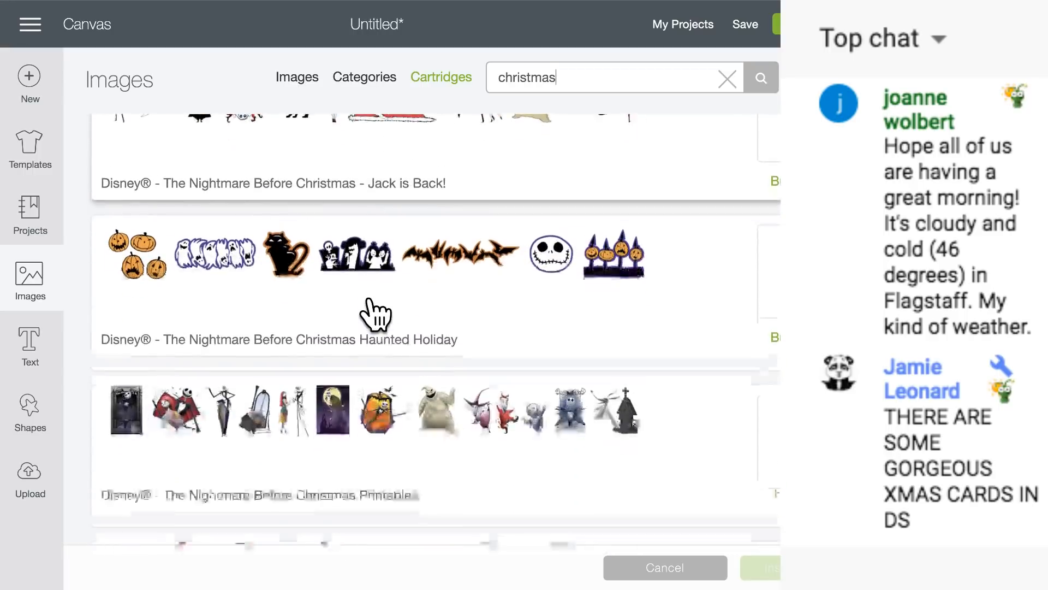
scroll(376, 315, down, 3)
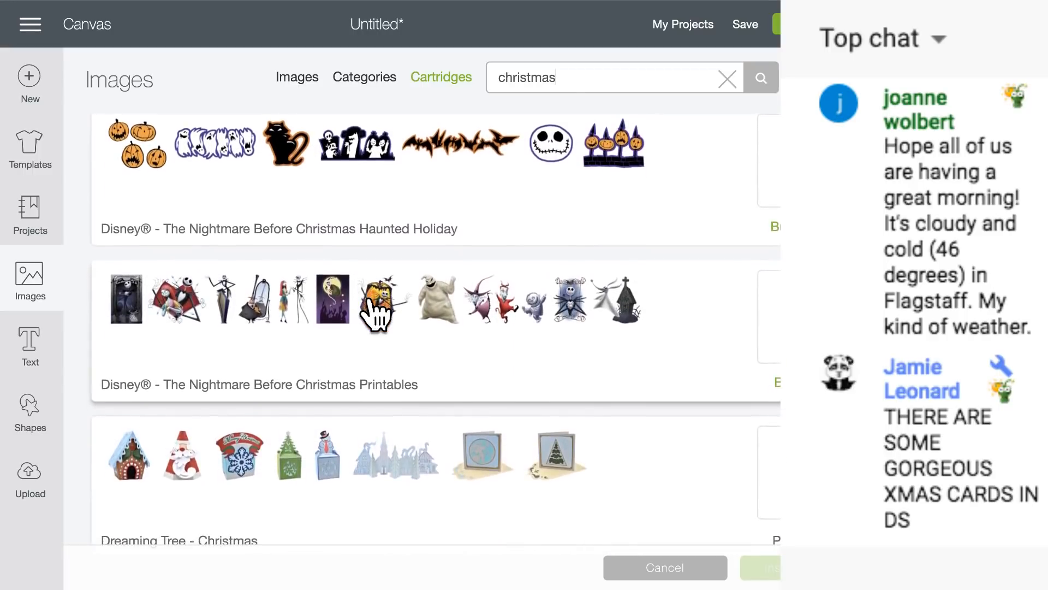
scroll(371, 309, down, 2)
scroll(374, 310, down, 2)
scroll(372, 305, down, 6)
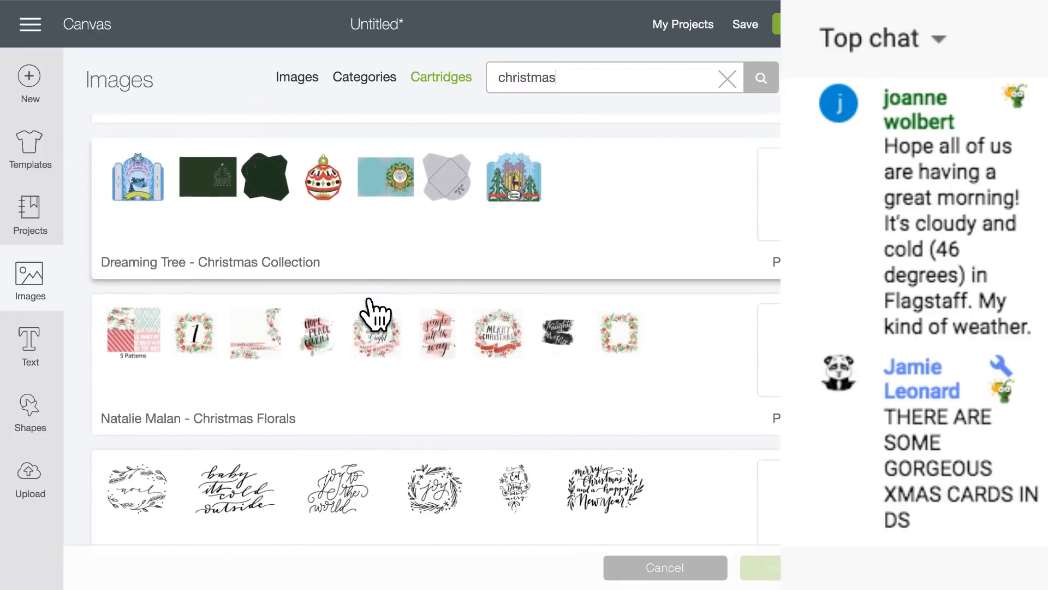
- Look over the remaining Christmas cartridges from Christmas Florals to Christmas Sentiments for sets that contain cards
scroll(376, 315, down, 1)
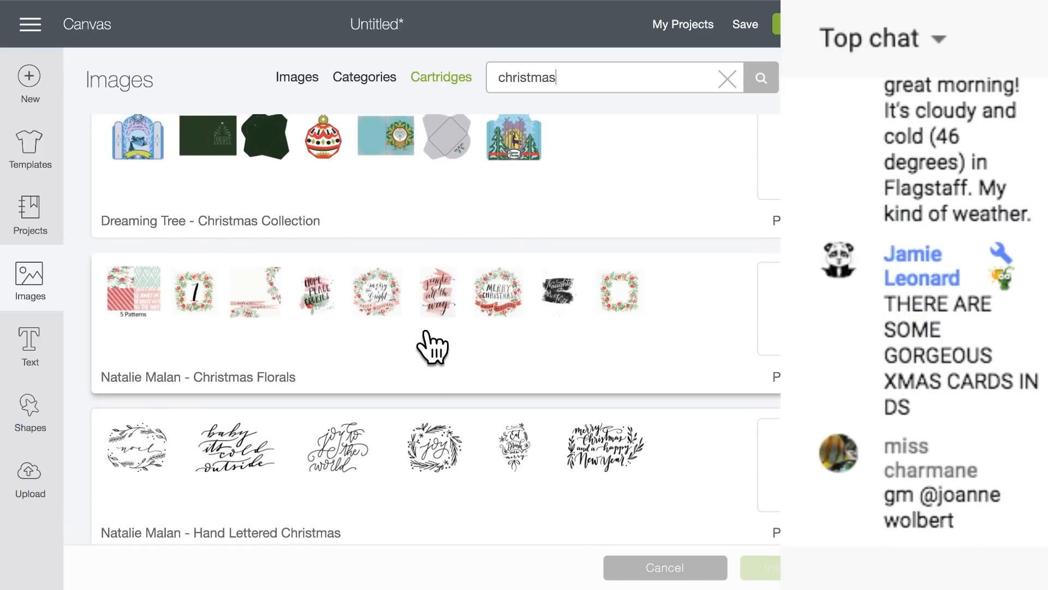
scroll(425, 328, down, 4)
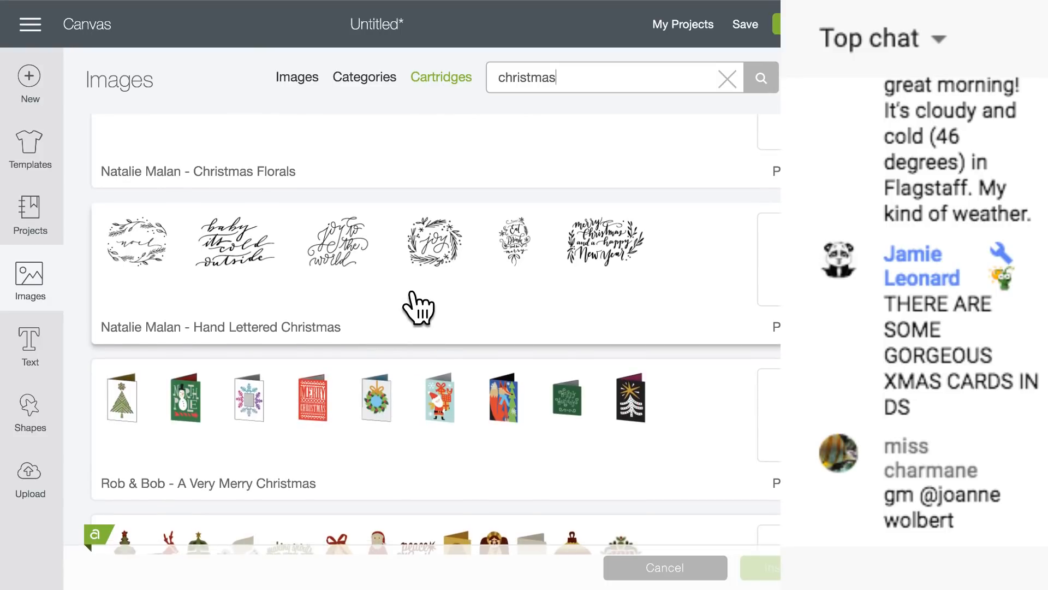
scroll(418, 309, down, 3)
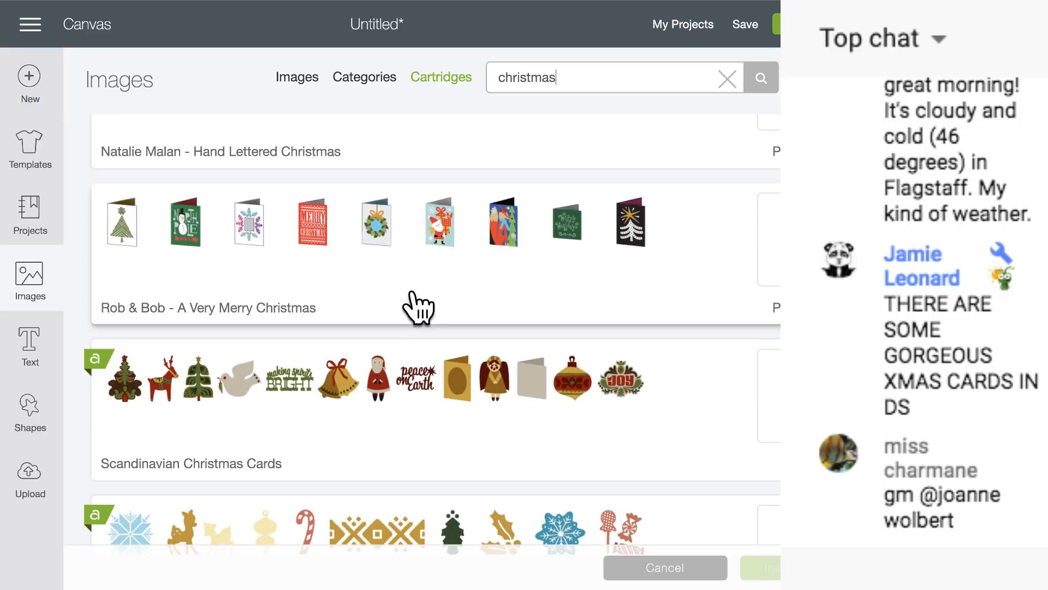
scroll(419, 309, down, 3)
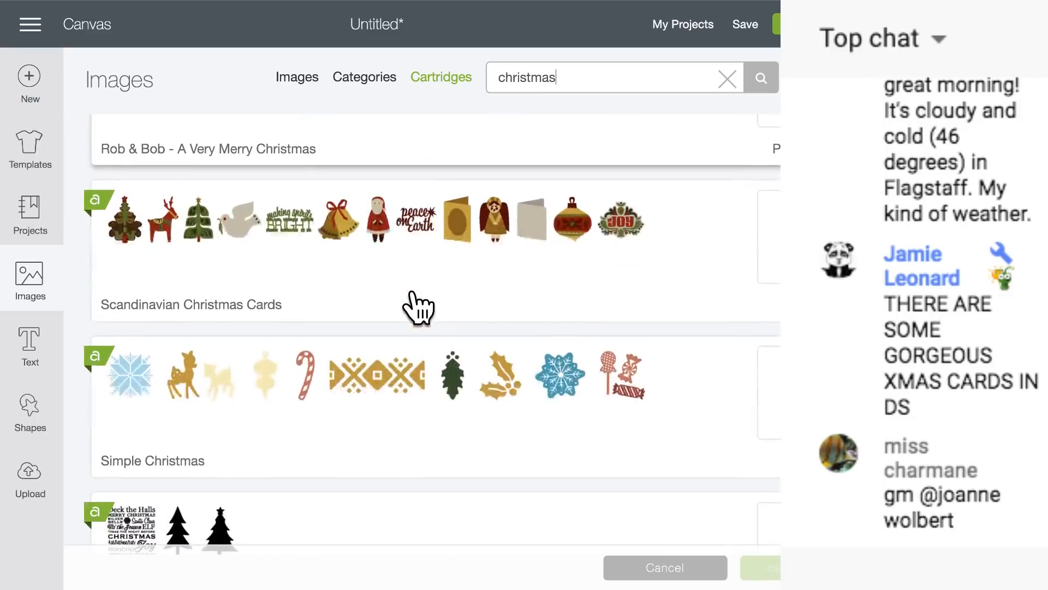
scroll(412, 295, down, 5)
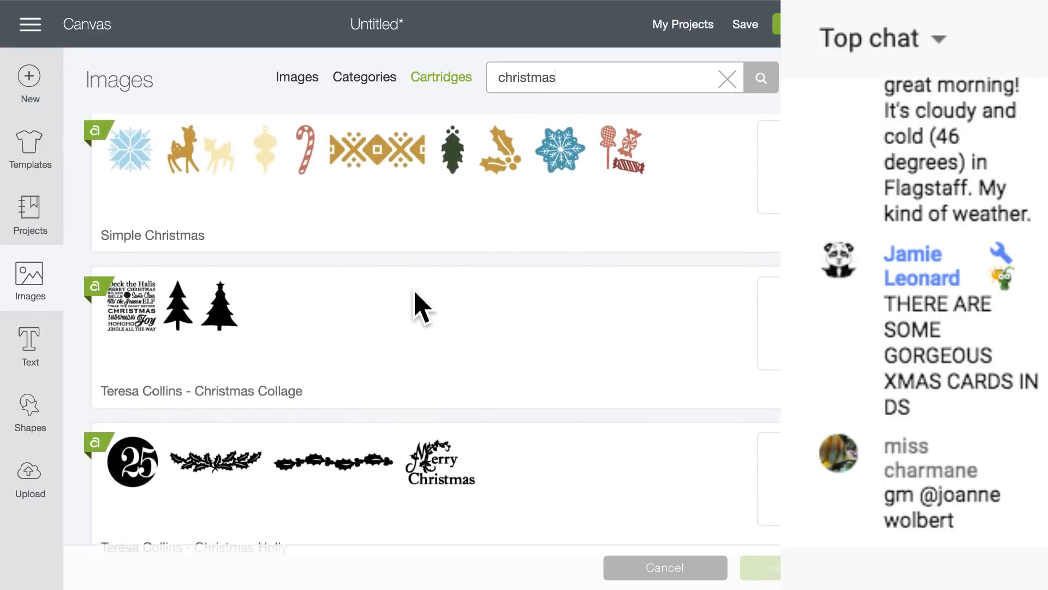
scroll(419, 308, down, 5)
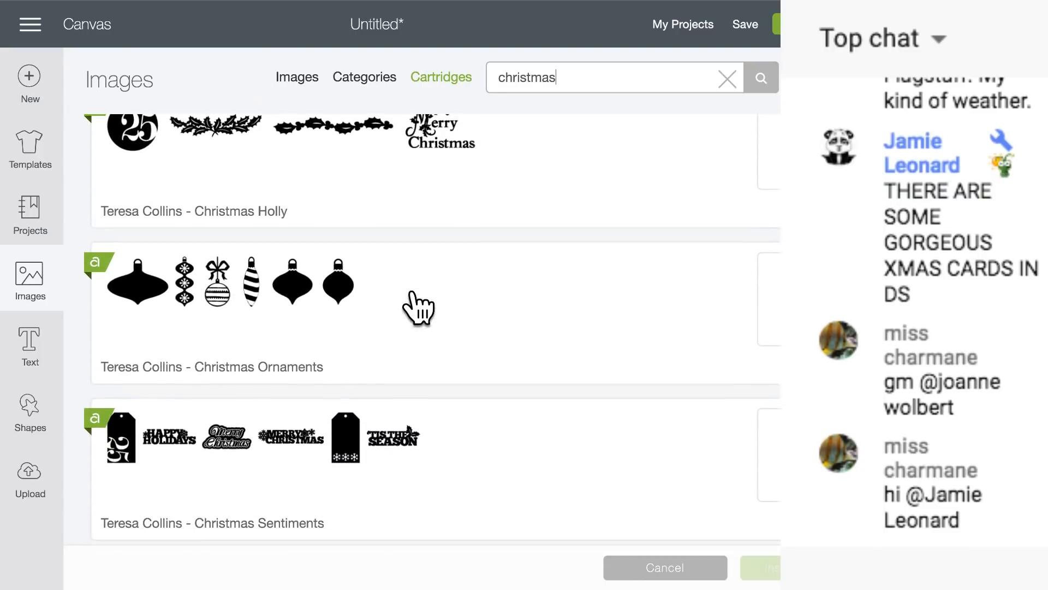
- Go back to the Scandinavian Christmas Cards cartridge and open it
scroll(418, 306, up, 6)
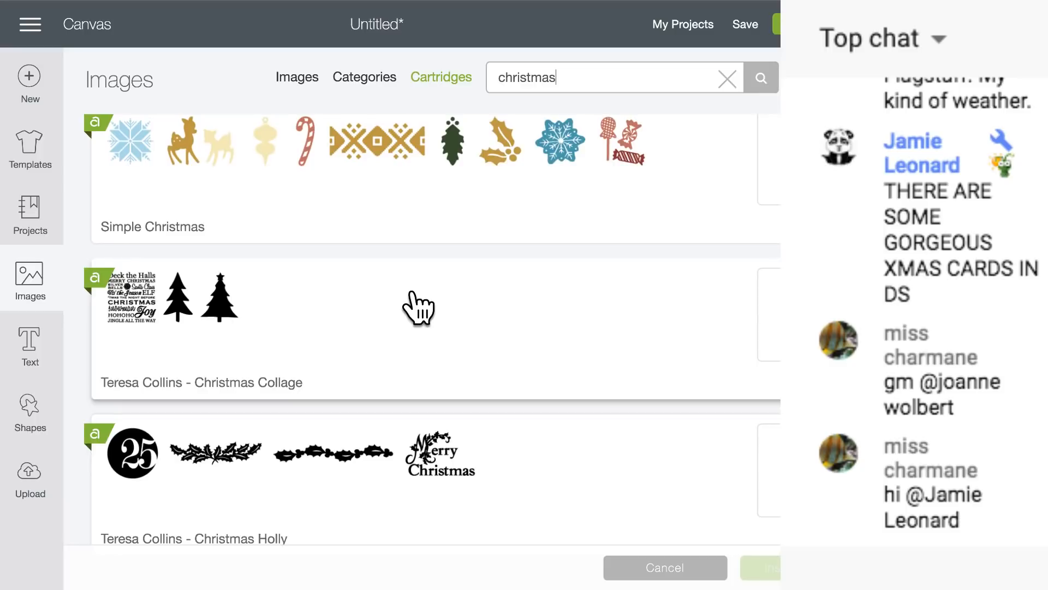
scroll(418, 309, up, 5)
scroll(418, 309, up, 1)
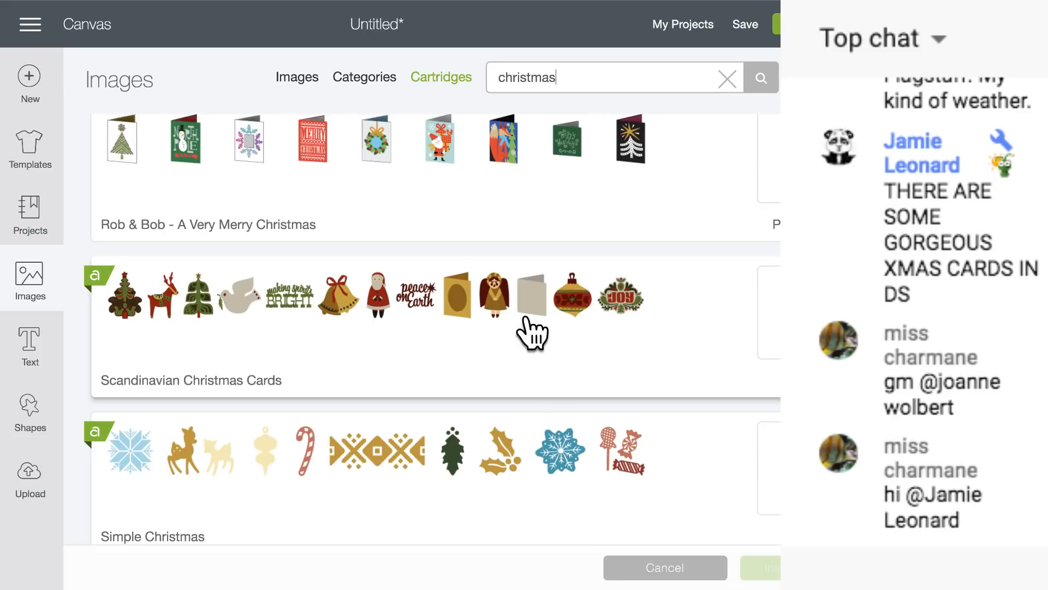
scroll(476, 309, up, 1)
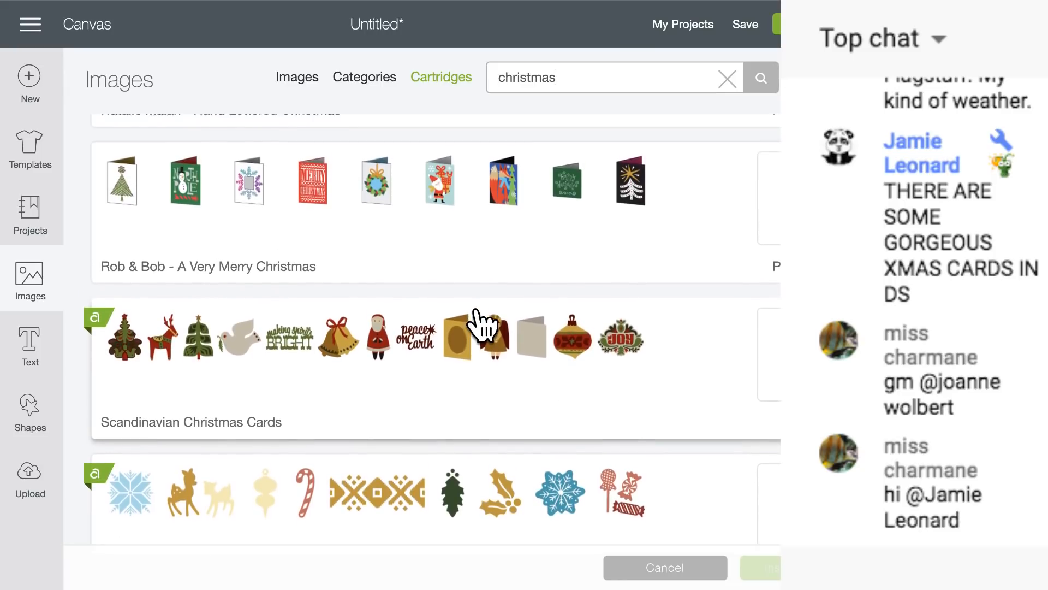
click(480, 323)
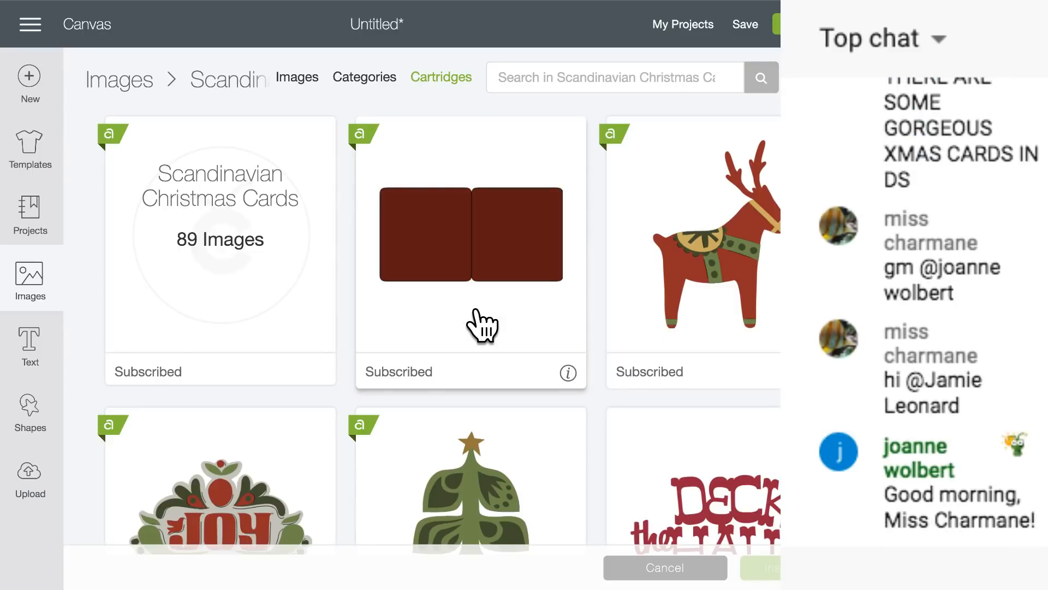
- Look over all the ready-made cards, envelopes and images in the Scandinavian Christmas Cards cartridge
scroll(482, 325, down, 8)
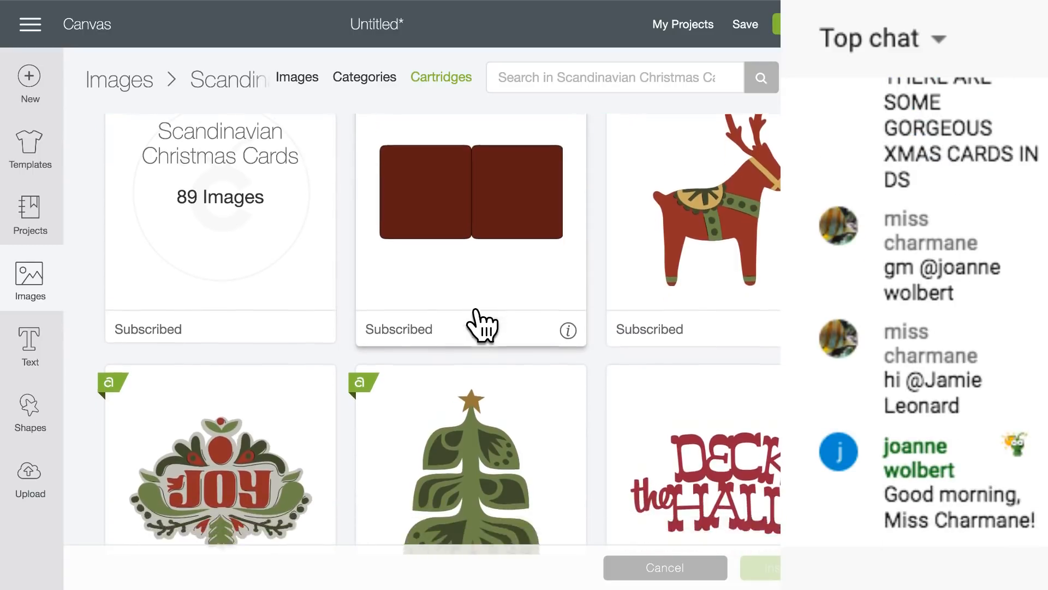
scroll(482, 326, down, 12)
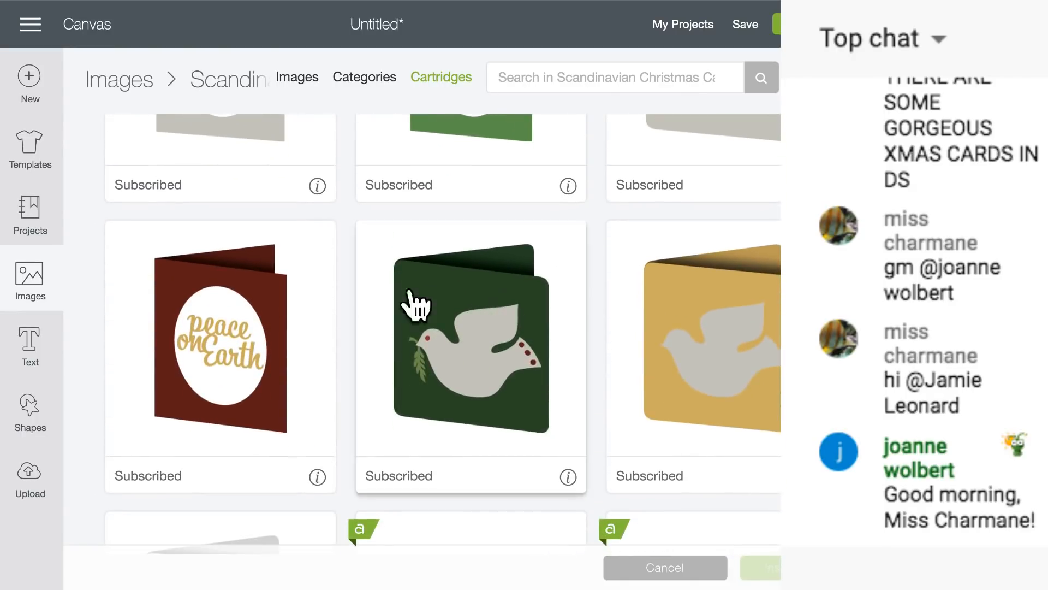
scroll(512, 357, down, 8)
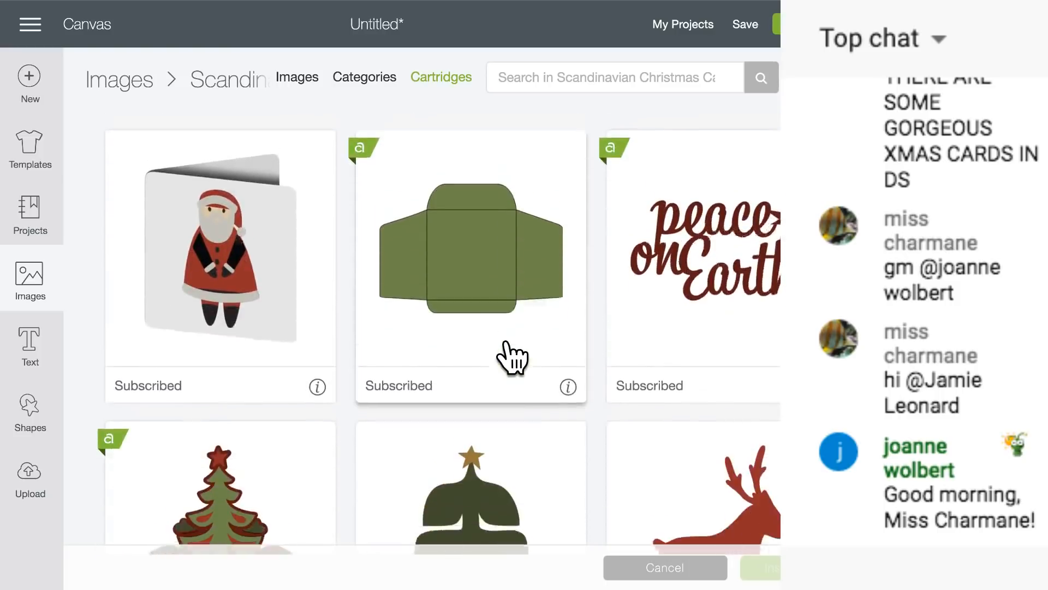
scroll(511, 358, down, 6)
scroll(511, 357, down, 4)
scroll(511, 357, down, 12)
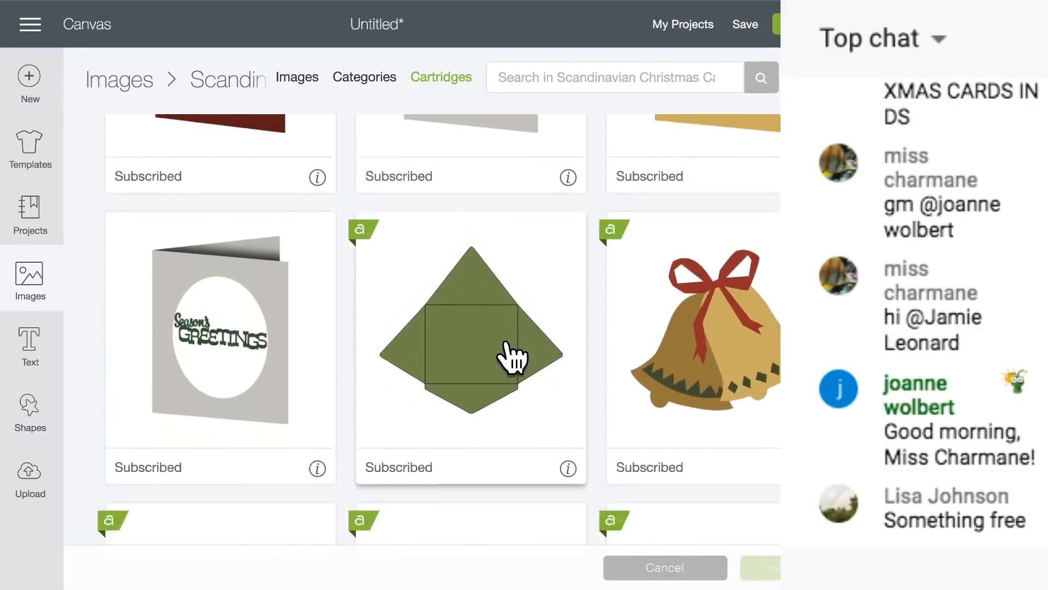
scroll(512, 357, down, 2)
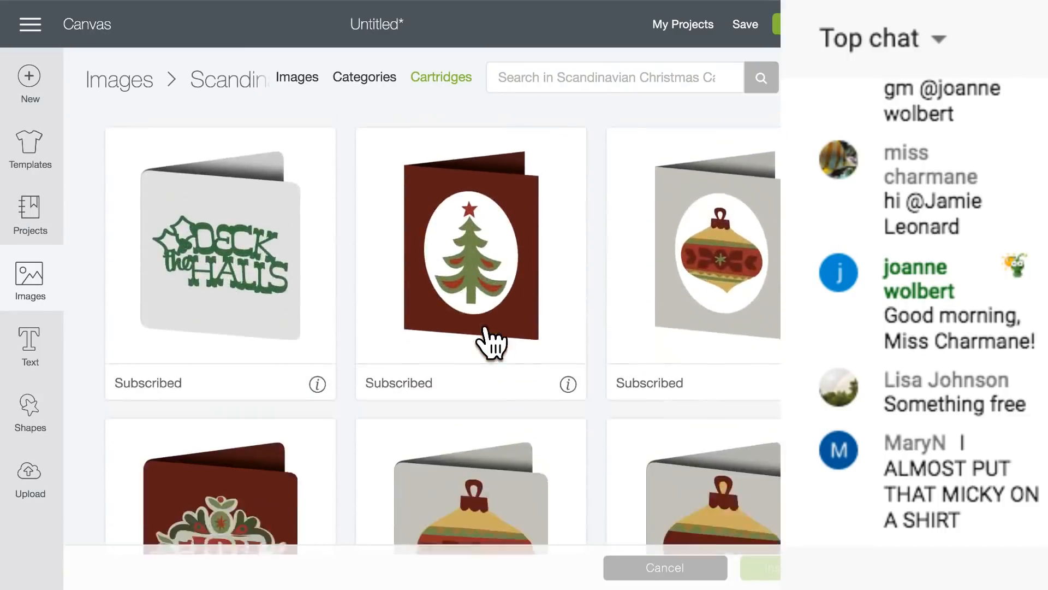
scroll(491, 341, down, 4)
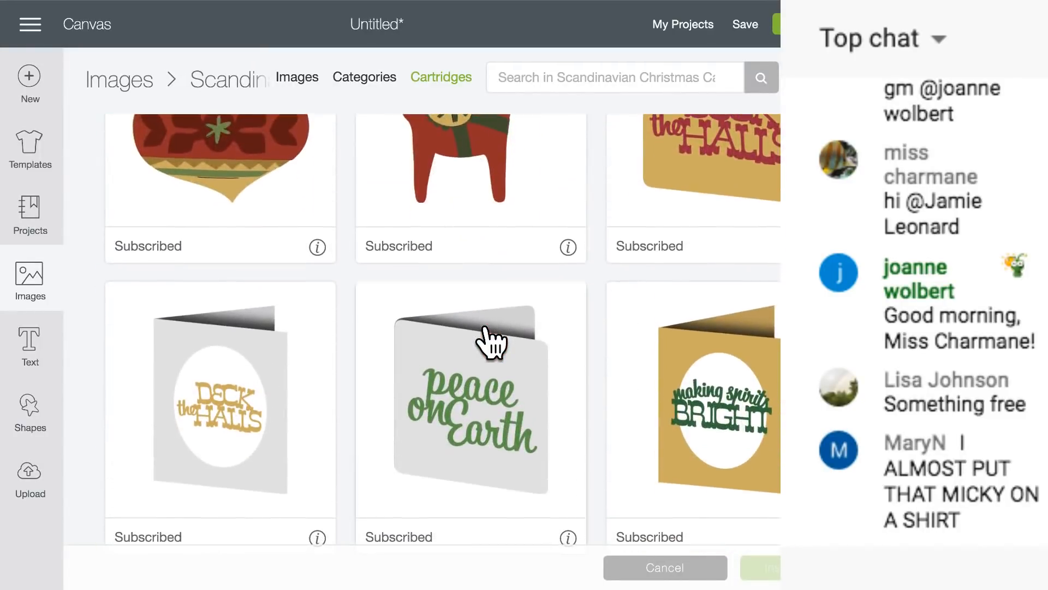
scroll(491, 341, down, 4)
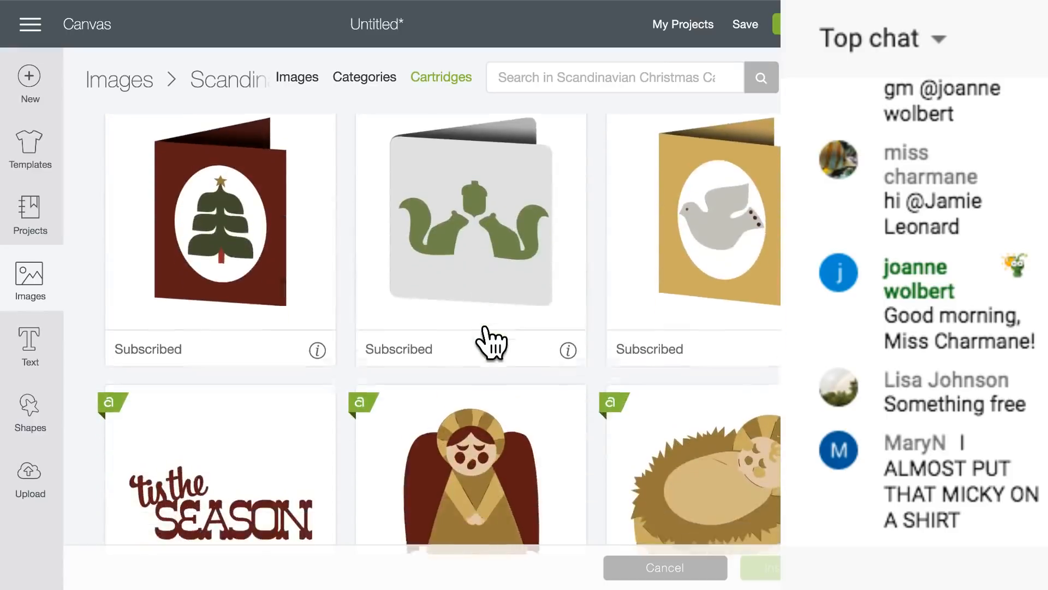
scroll(494, 342, down, 8)
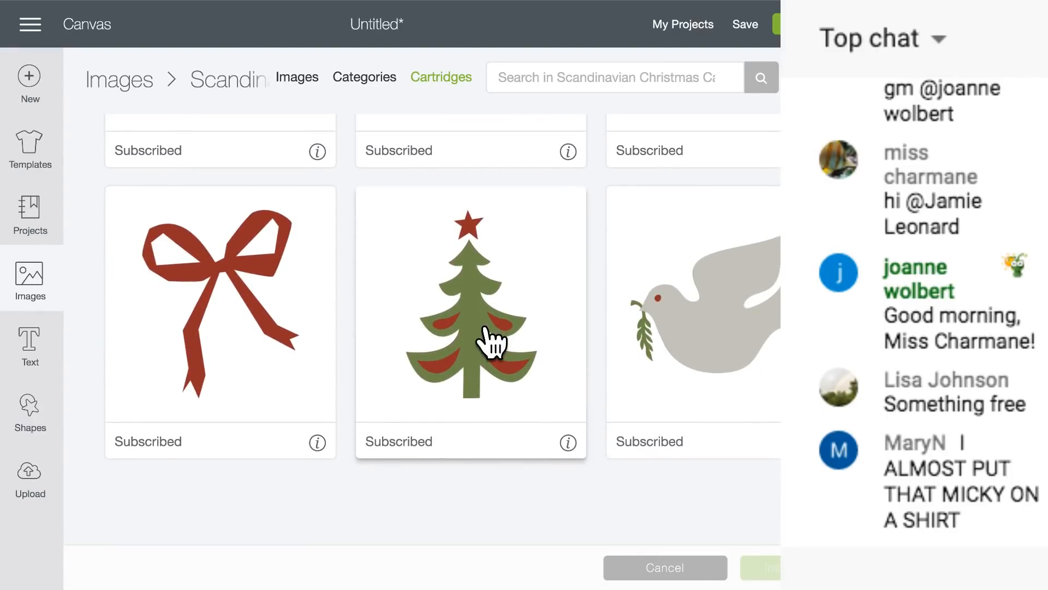
- Select both versions of the dove image in the cartridge and insert them onto the canvas
scroll(473, 334, up, 15)
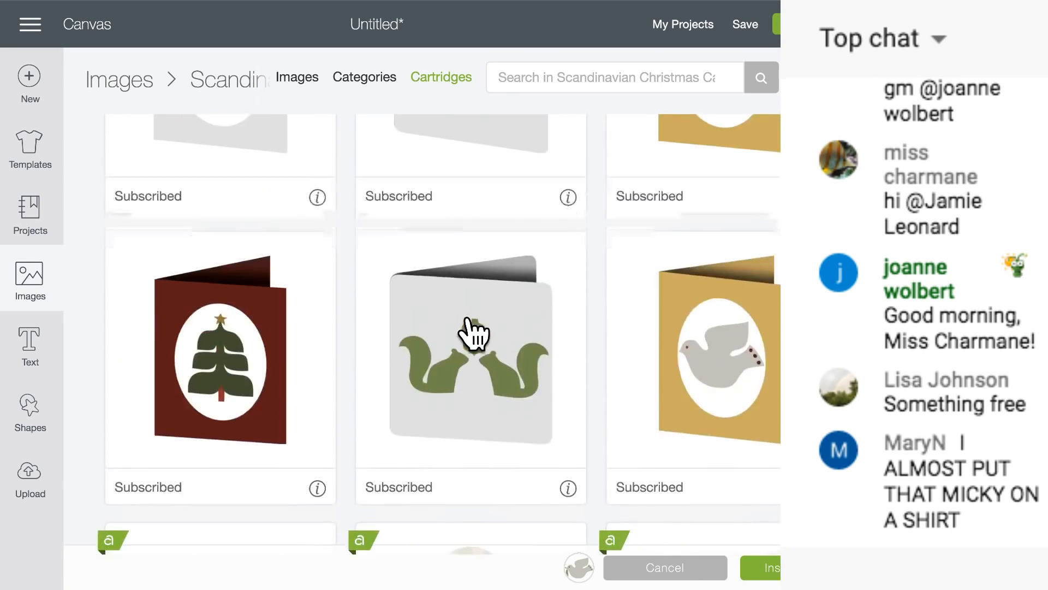
scroll(473, 334, up, 15)
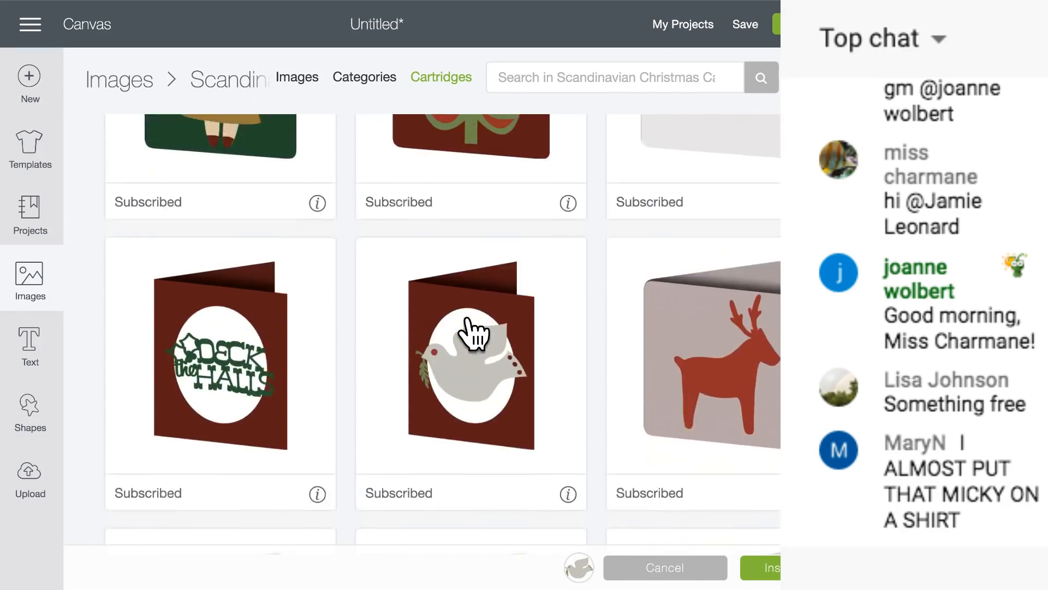
scroll(474, 333, up, 5)
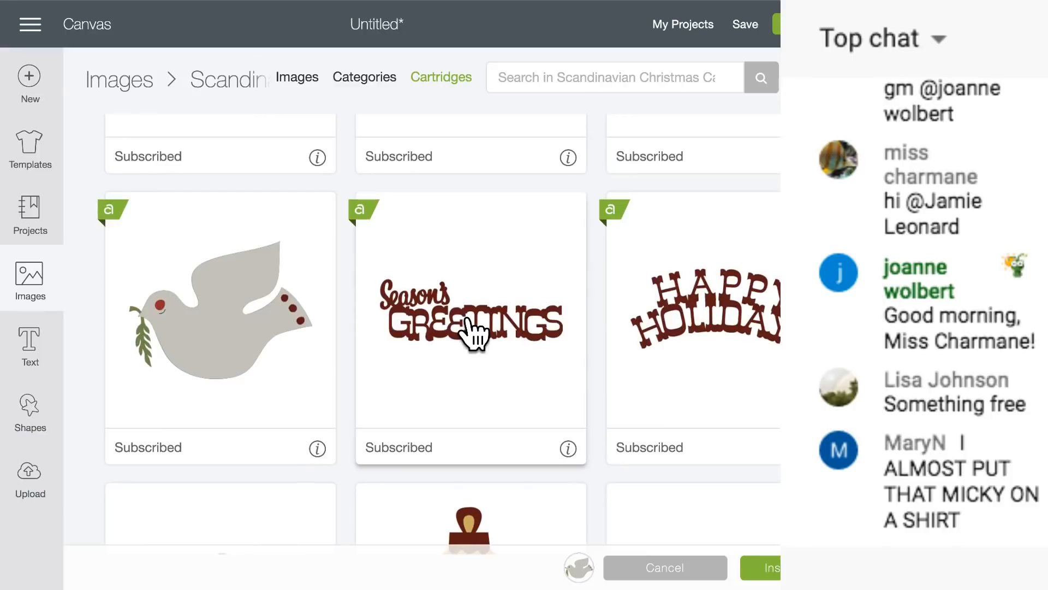
click(251, 250)
click(761, 567)
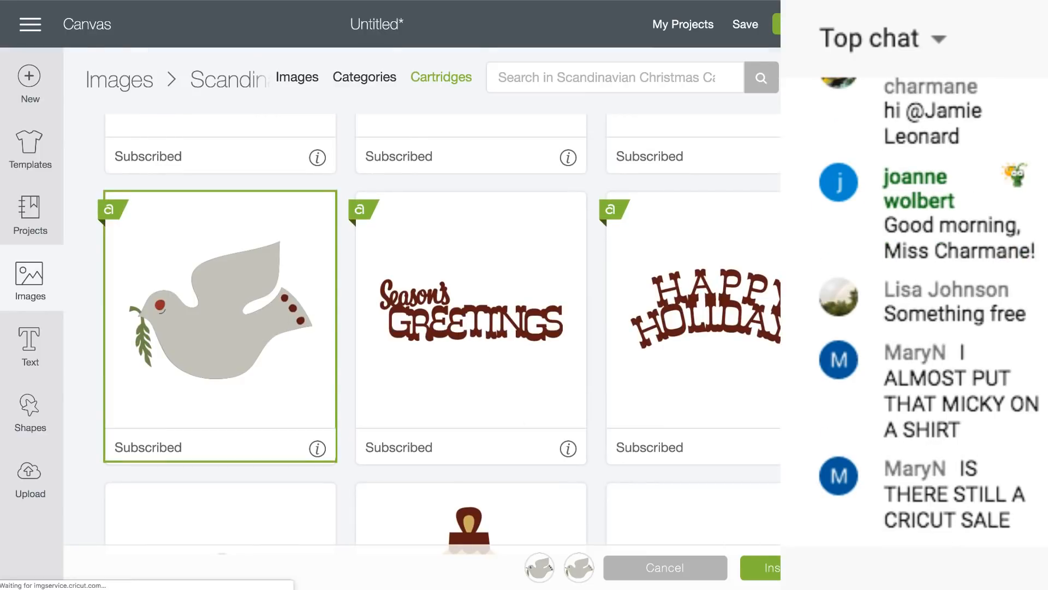
- Move the dove with dark red tail dots onto the card front and view the image information of the green-dotted dove
drag(278, 231, 478, 356)
click(226, 243)
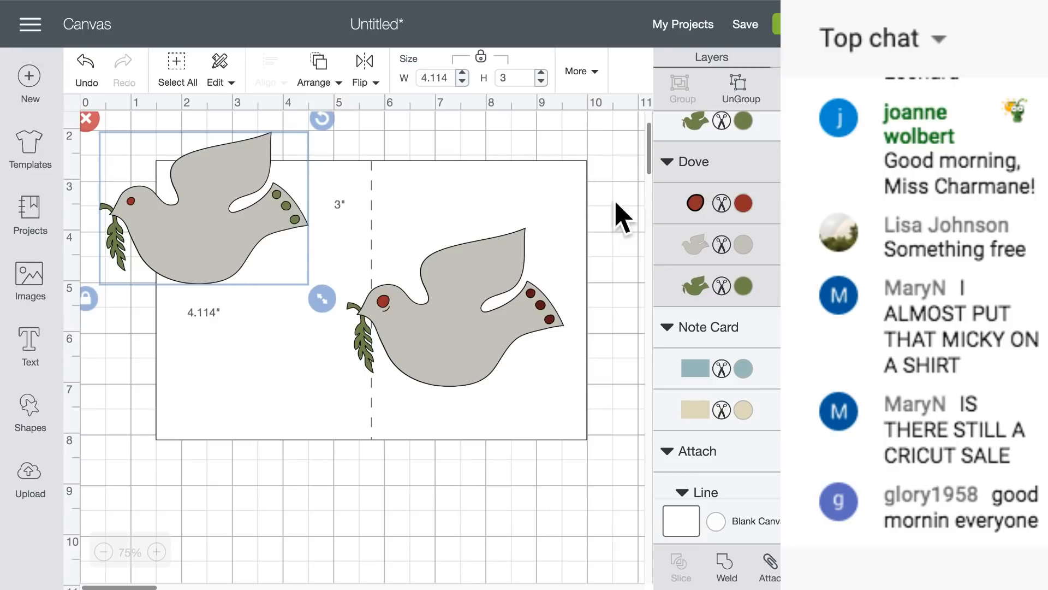
scroll(693, 164, up, 2)
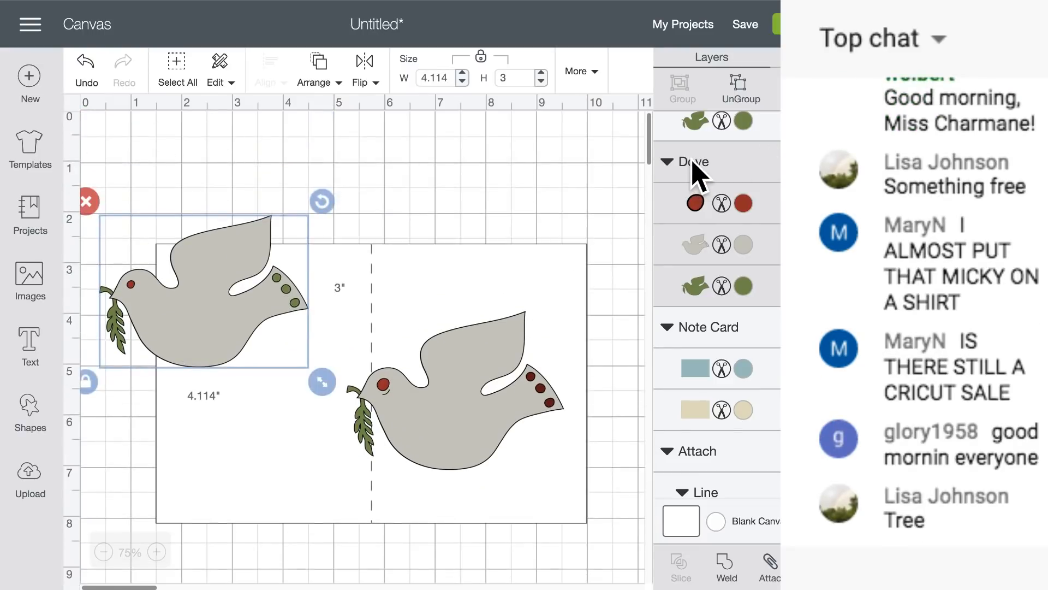
click(731, 199)
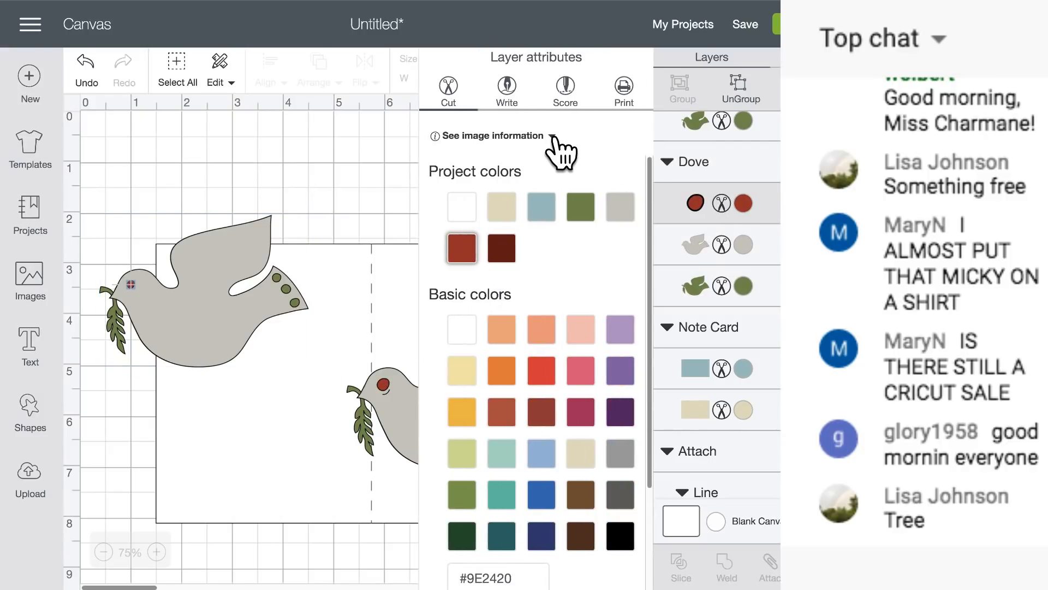
mouse_move(554, 137)
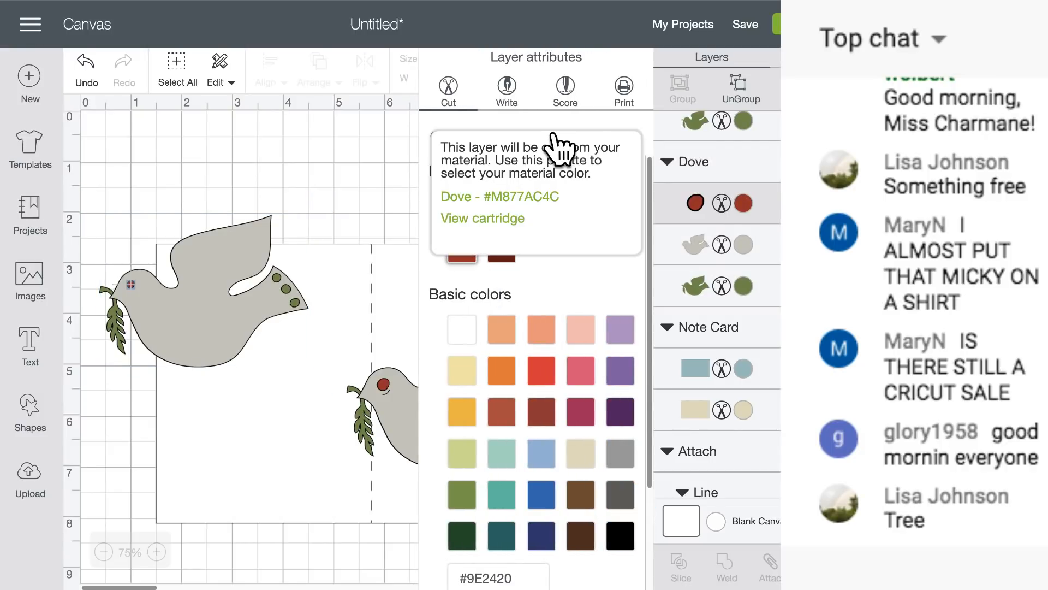
click(321, 198)
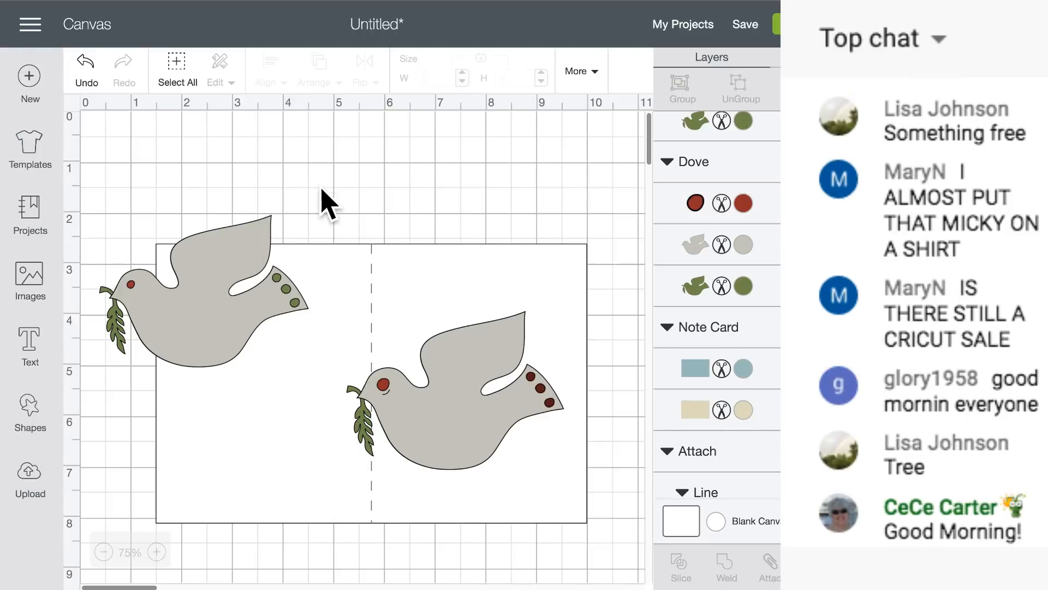
- Delete the dove with dark red tail dots and move the green-dotted dove onto the card front
click(461, 393)
click(334, 299)
drag(206, 334, 486, 393)
- Shrink the dove to about 3.6 x 2.6 inches and position it in the upper half of the card front
drag(603, 440, 574, 423)
drag(476, 369, 488, 356)
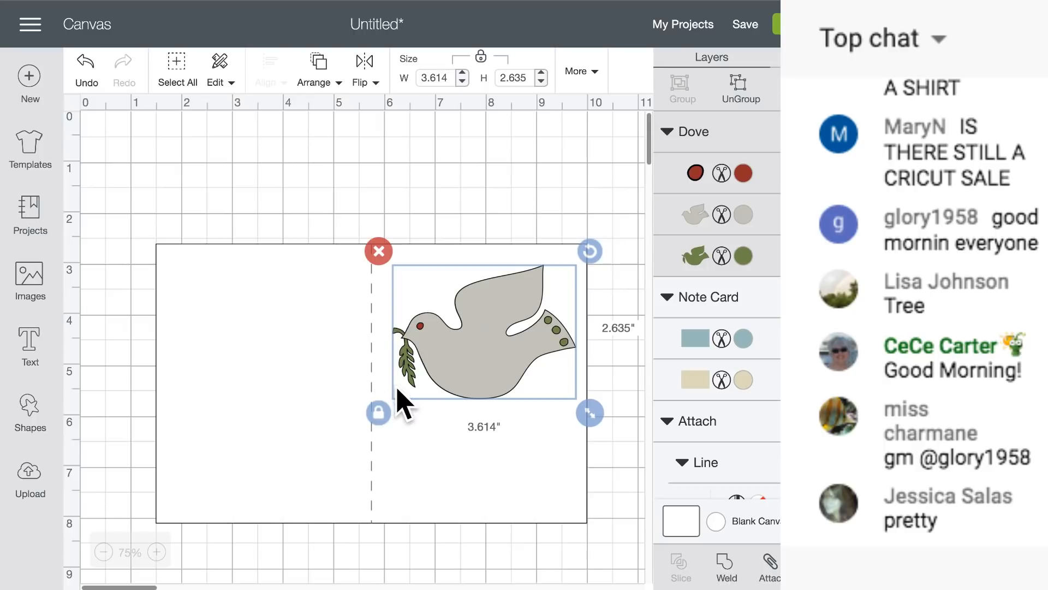
drag(468, 344, 468, 340)
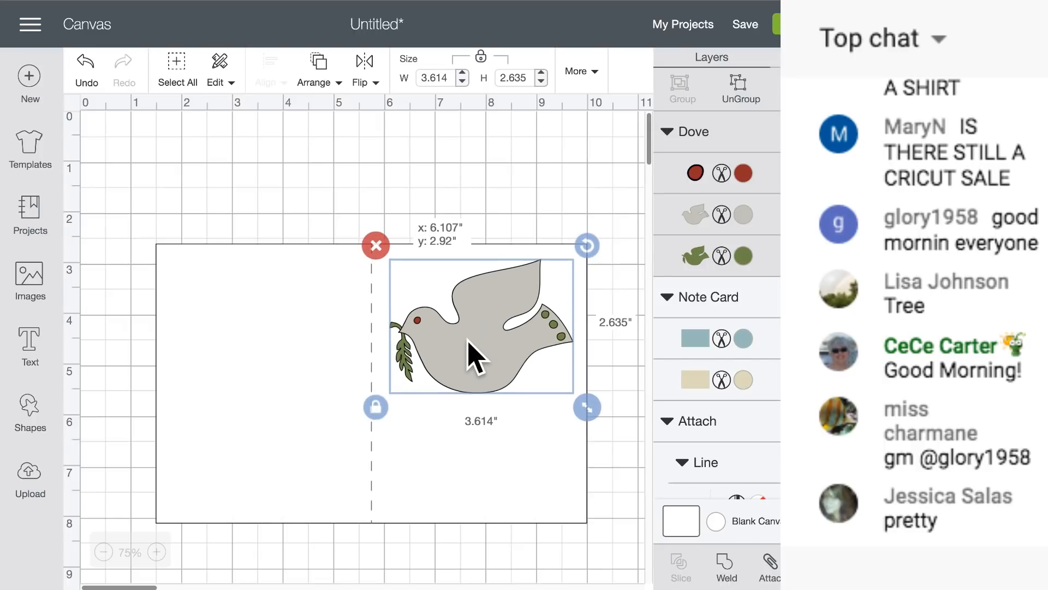
- Add a text object reading "peace on Earth" with each word on its own line
click(32, 349)
text(p)
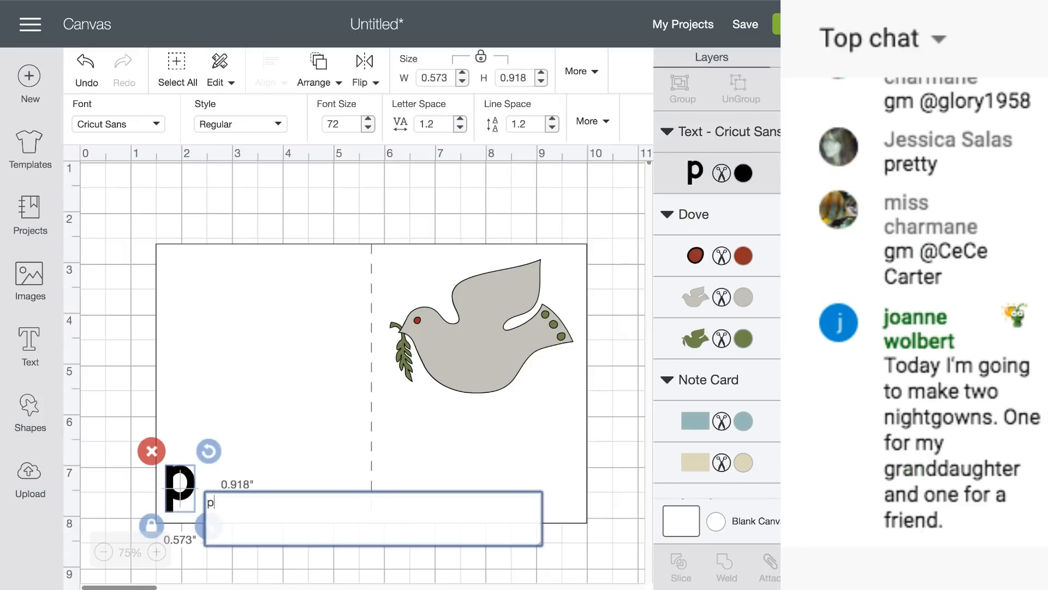
text(eace)
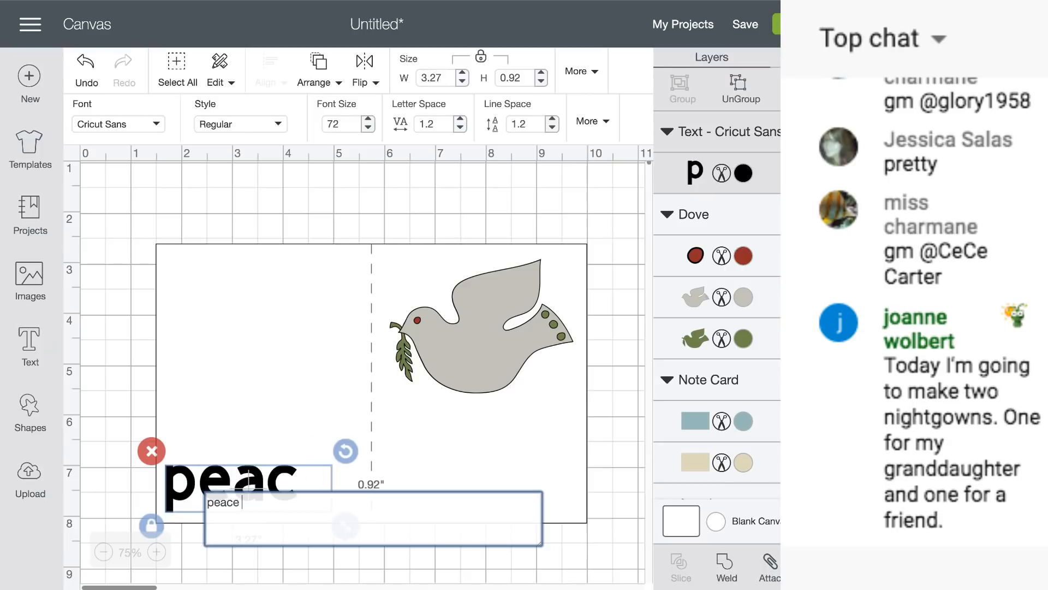
key(Return)
text(o)
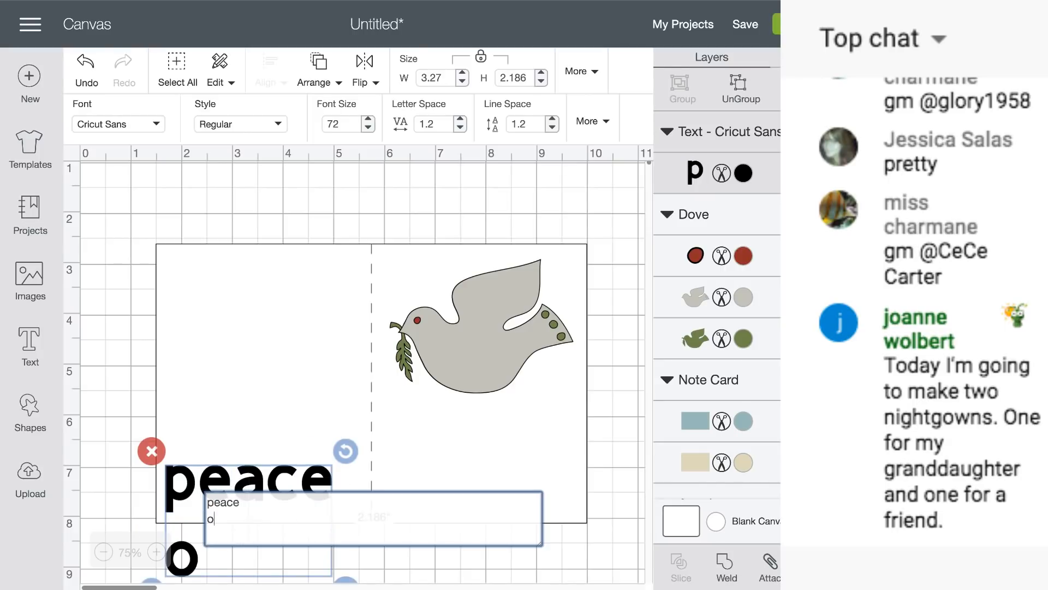
text(n E)
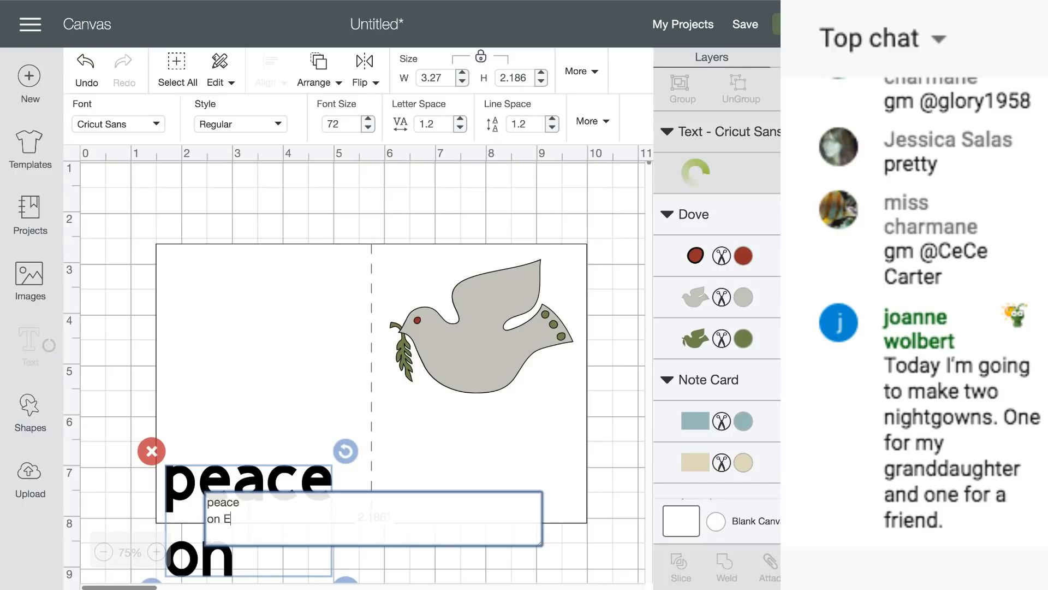
text(arth)
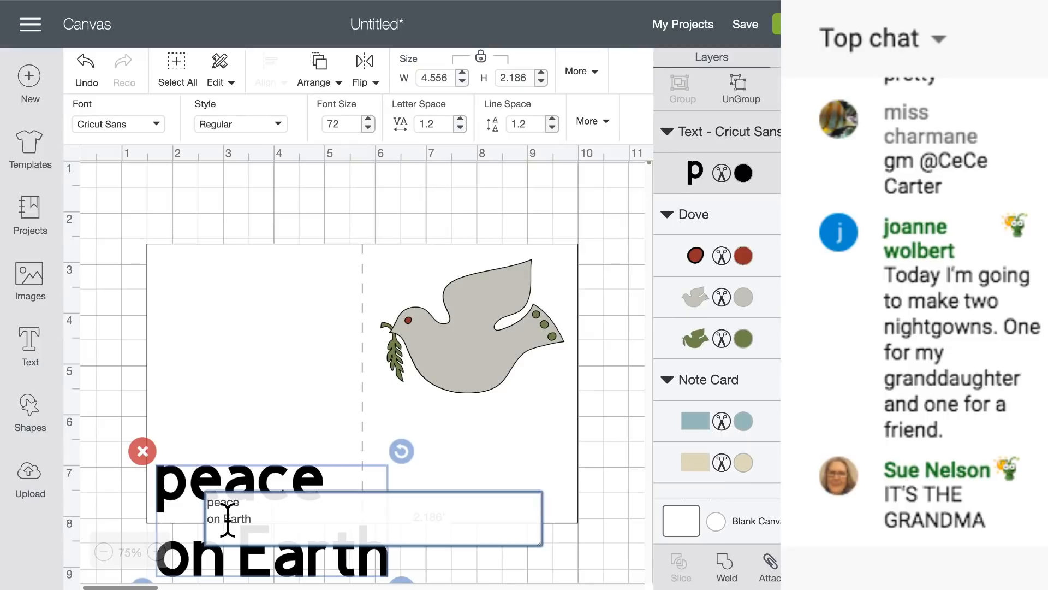
key(Return)
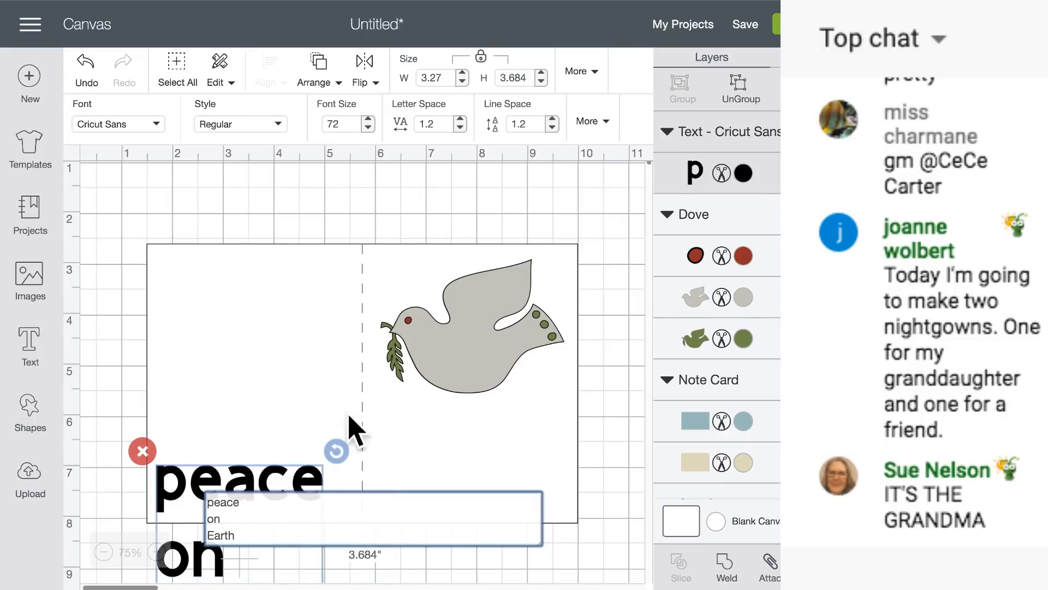
- Set the text style to Writing and move the text onto the half of the card beside the dove
click(278, 125)
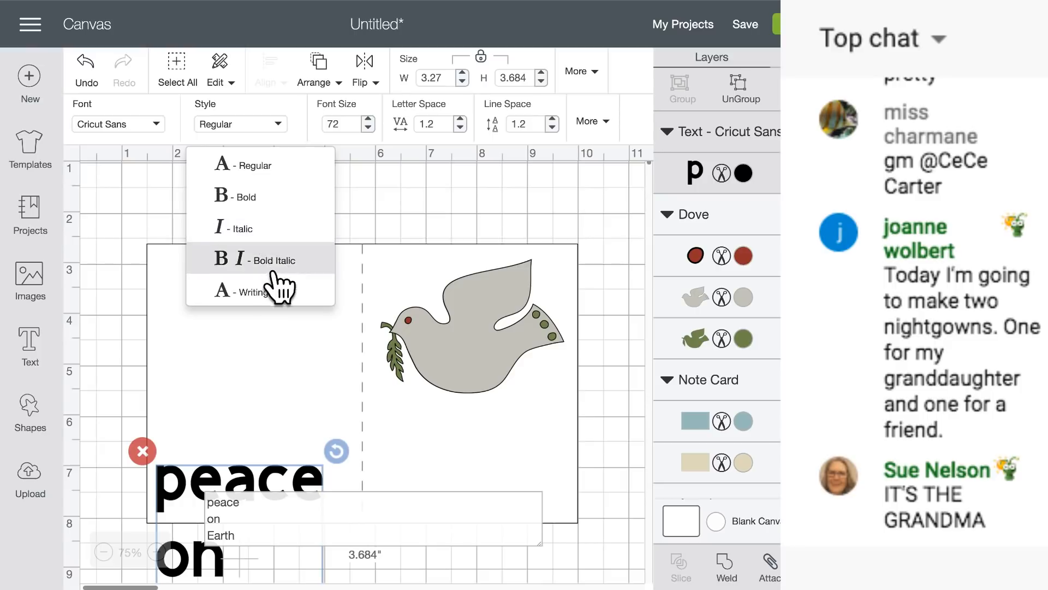
click(271, 292)
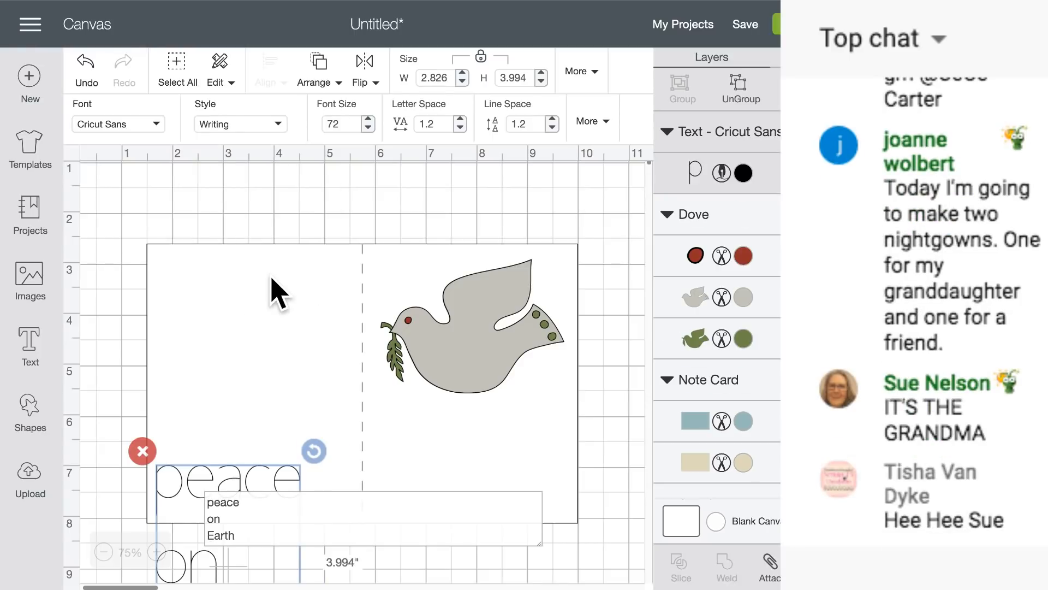
scroll(270, 298, down, 3)
drag(257, 393, 286, 218)
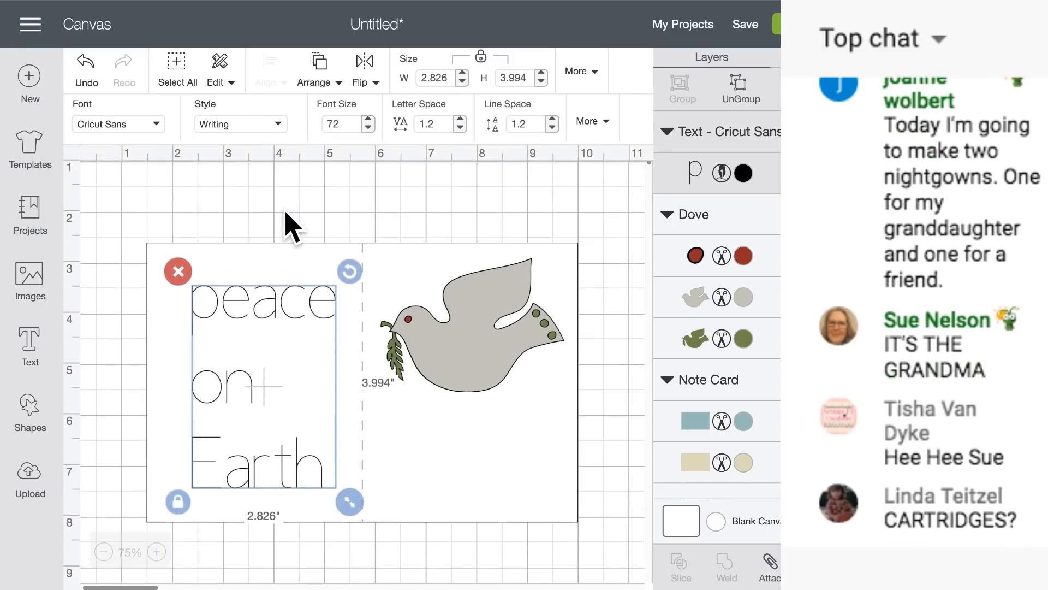
- Open the font list for the "peace on Earth" text and filter it to writing fonts
click(159, 125)
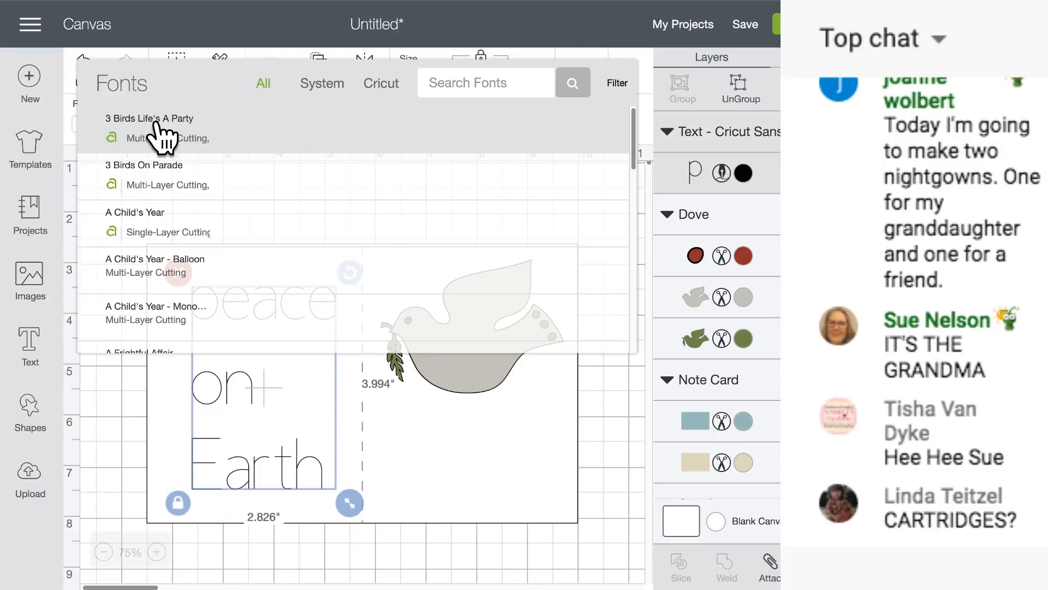
click(617, 83)
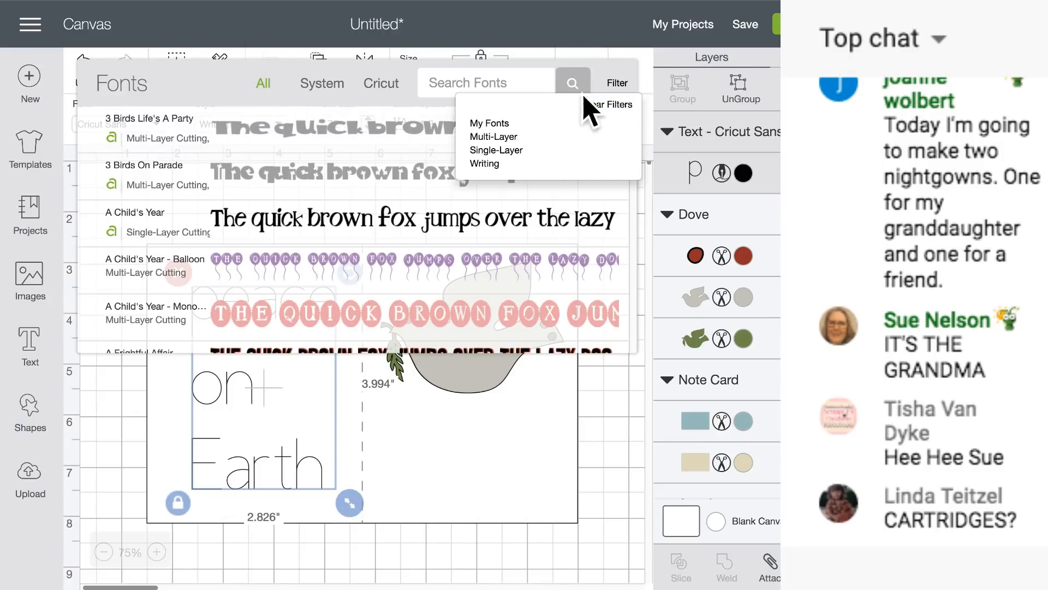
click(490, 173)
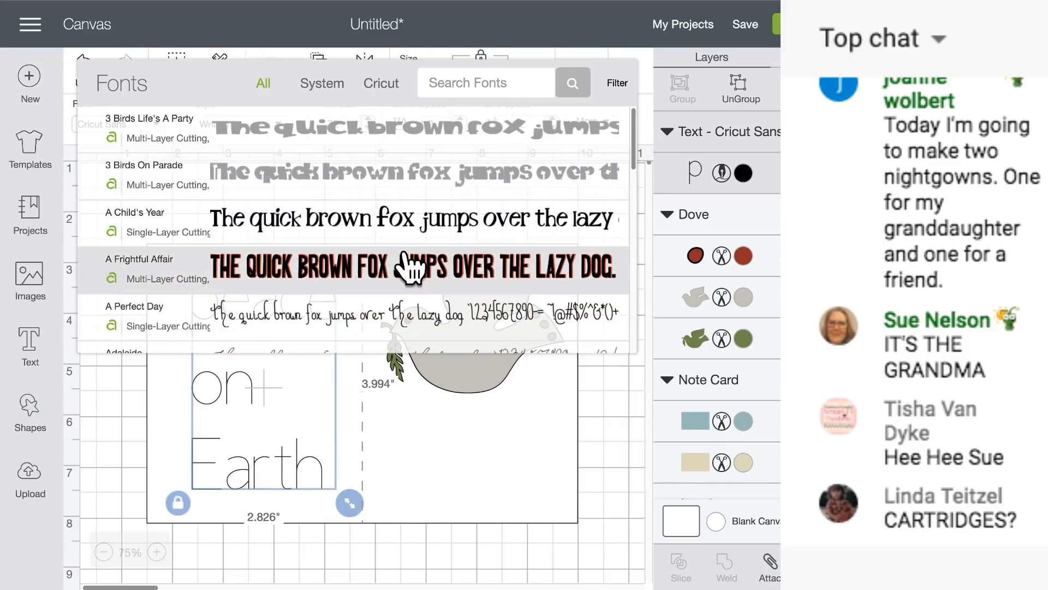
- Browse the filtered writing fonts and set the "peace on Earth" text to Ballroom
scroll(409, 266, down, 5)
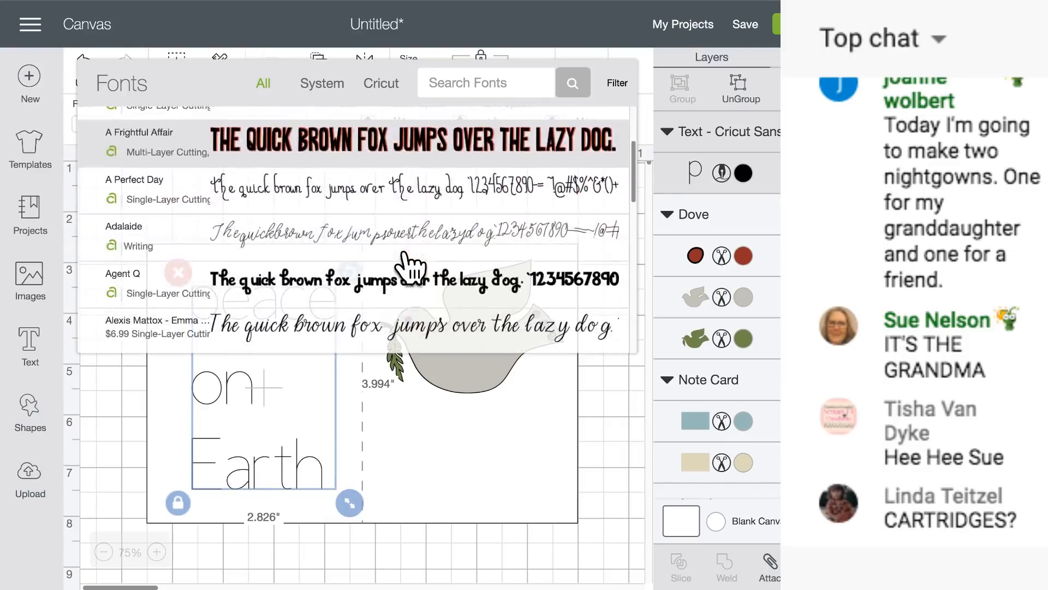
scroll(410, 266, down, 1)
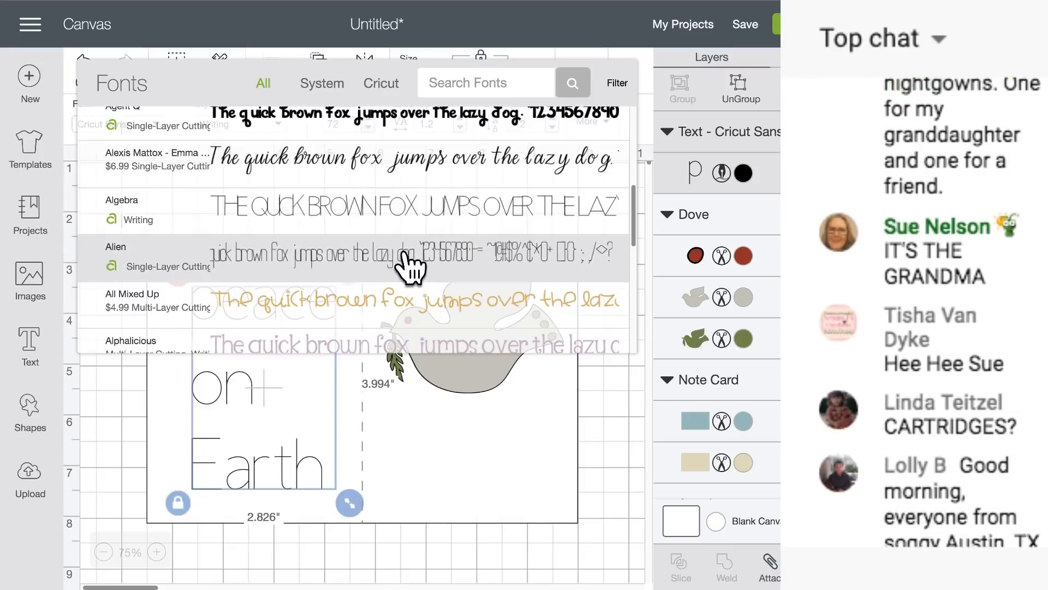
scroll(409, 266, down, 2)
scroll(410, 266, down, 3)
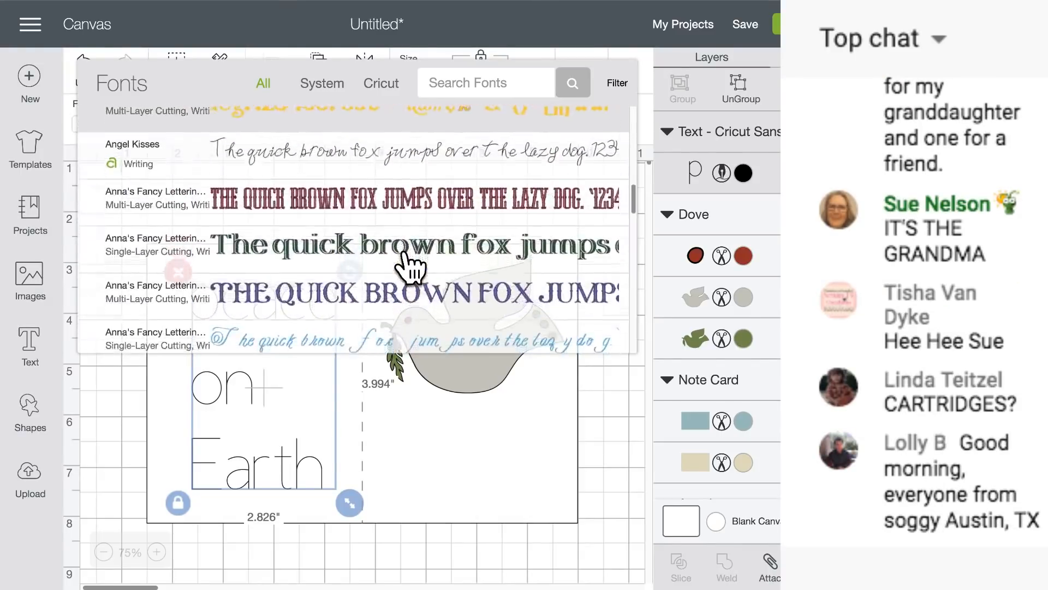
scroll(409, 266, down, 5)
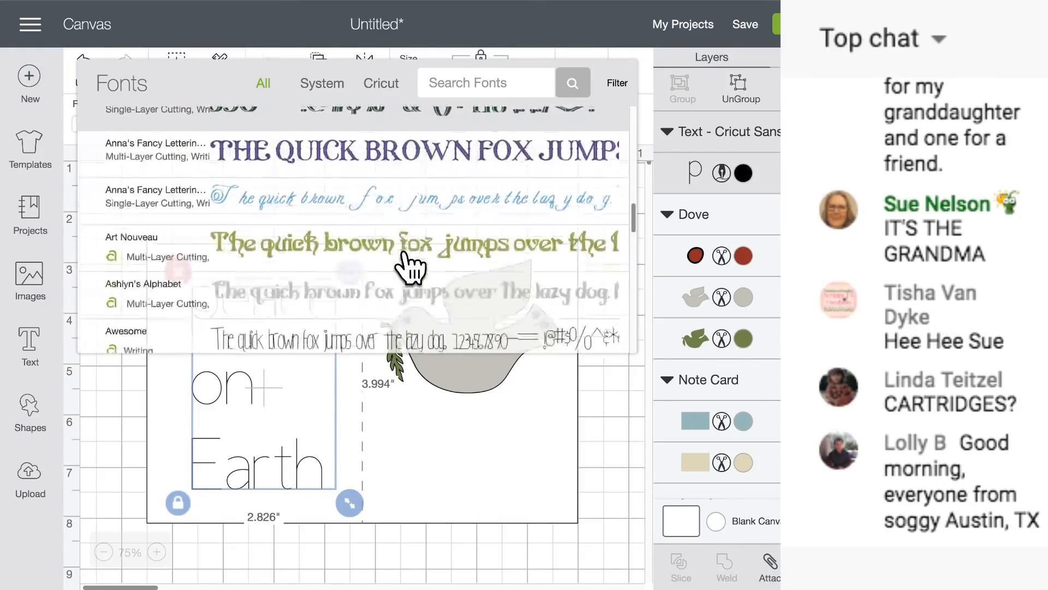
scroll(410, 266, down, 2)
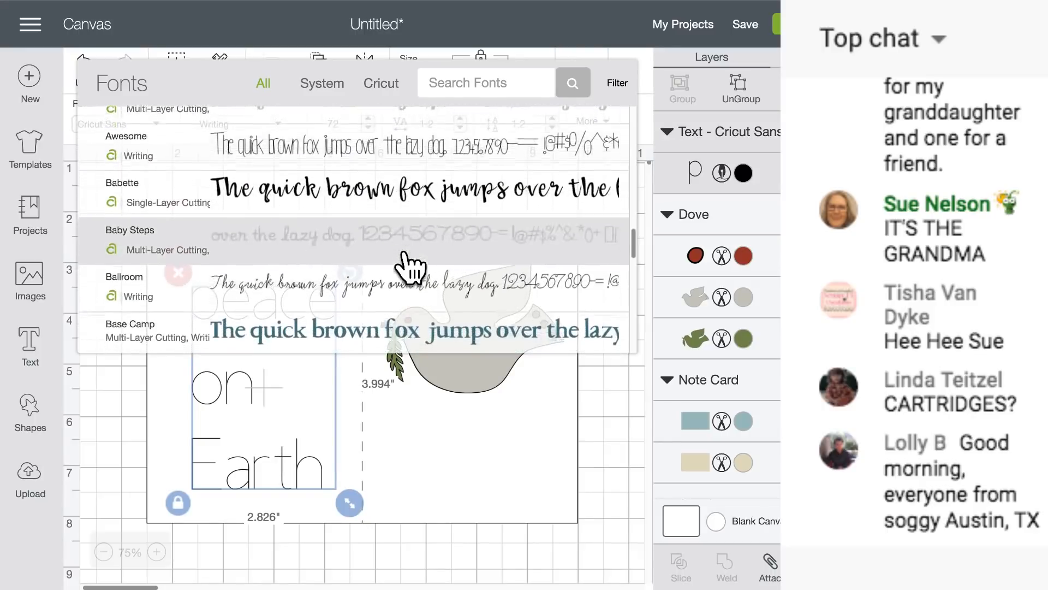
scroll(409, 266, up, 1)
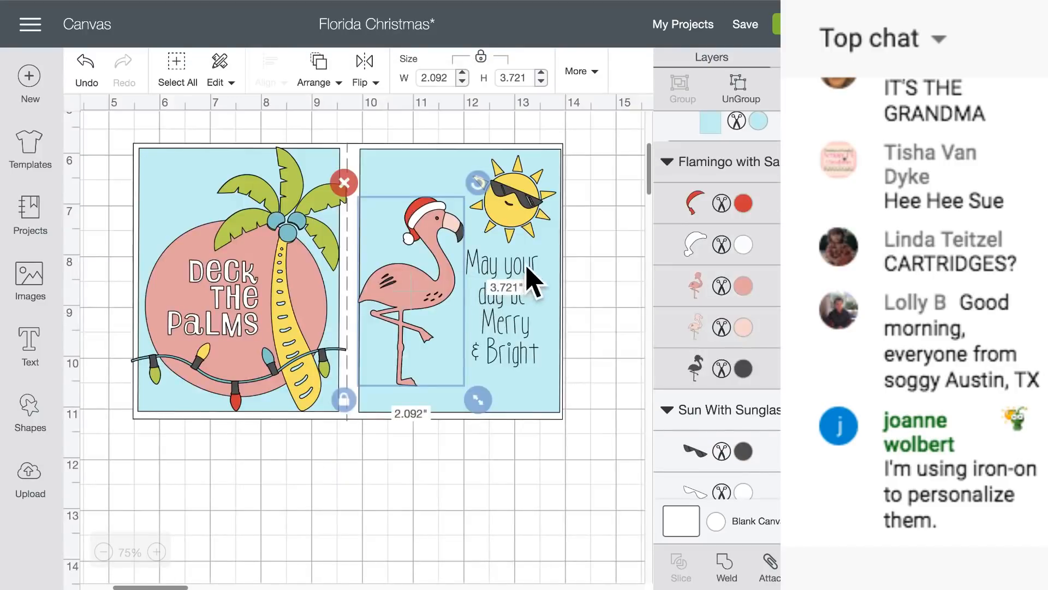
click(525, 327)
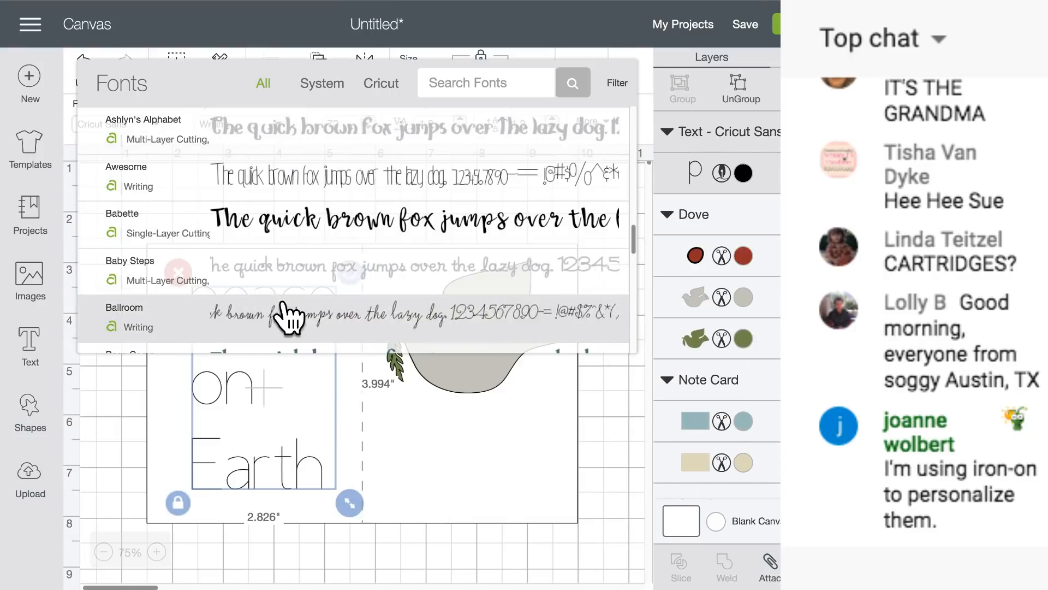
scroll(284, 315, down, 2)
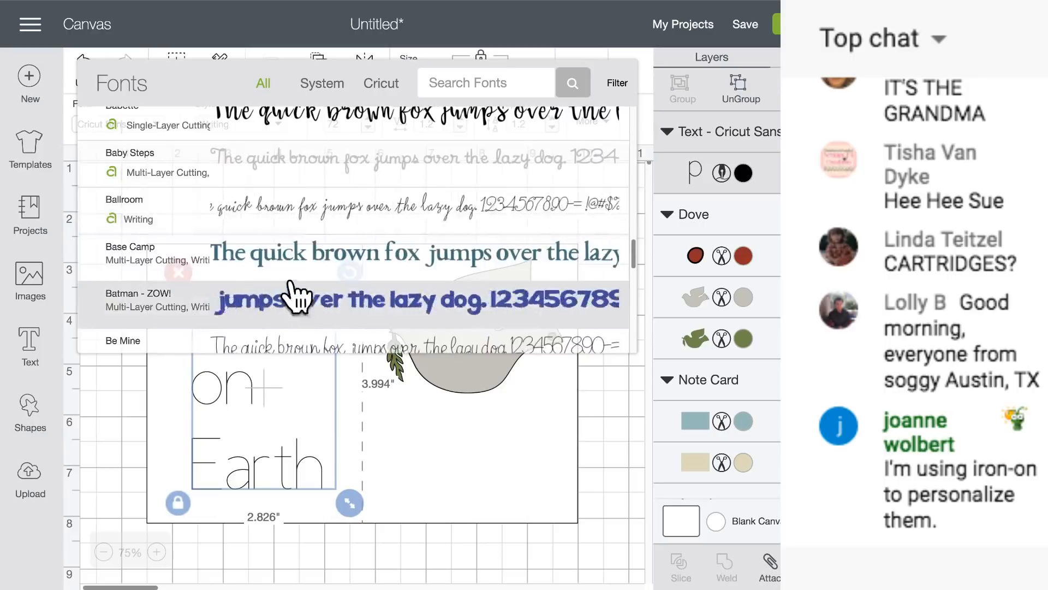
click(304, 214)
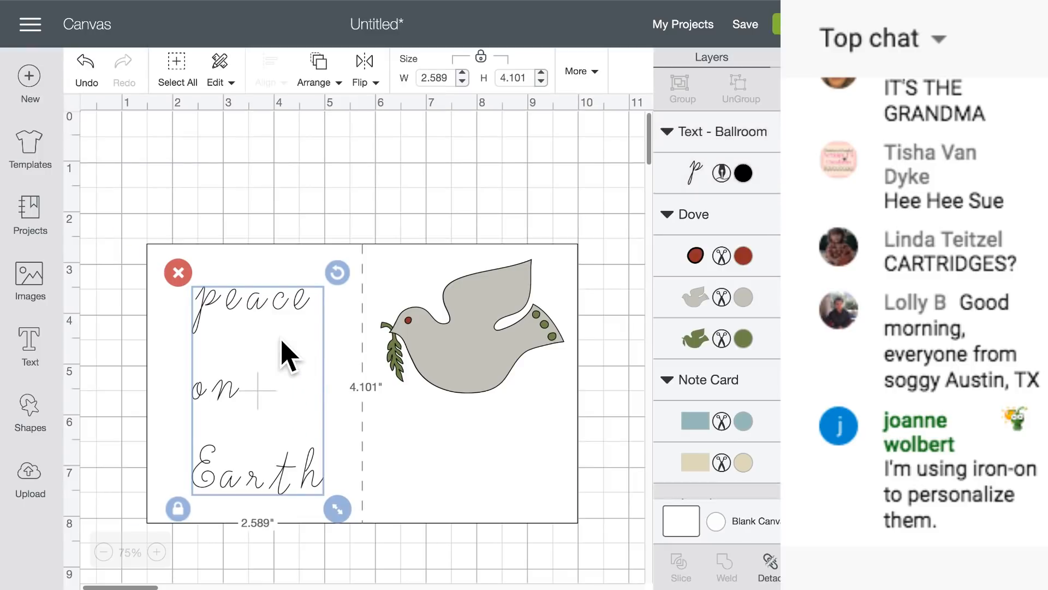
- Reduce the letter space of the "peace on Earth" text to -0.5 so the script letters sit closer together
click(339, 386)
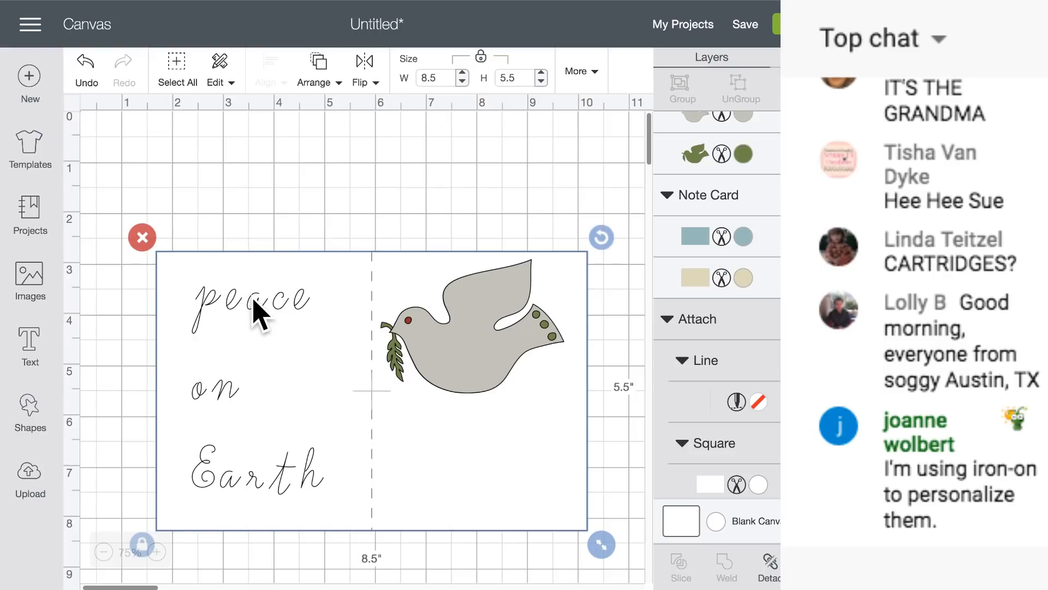
click(254, 299)
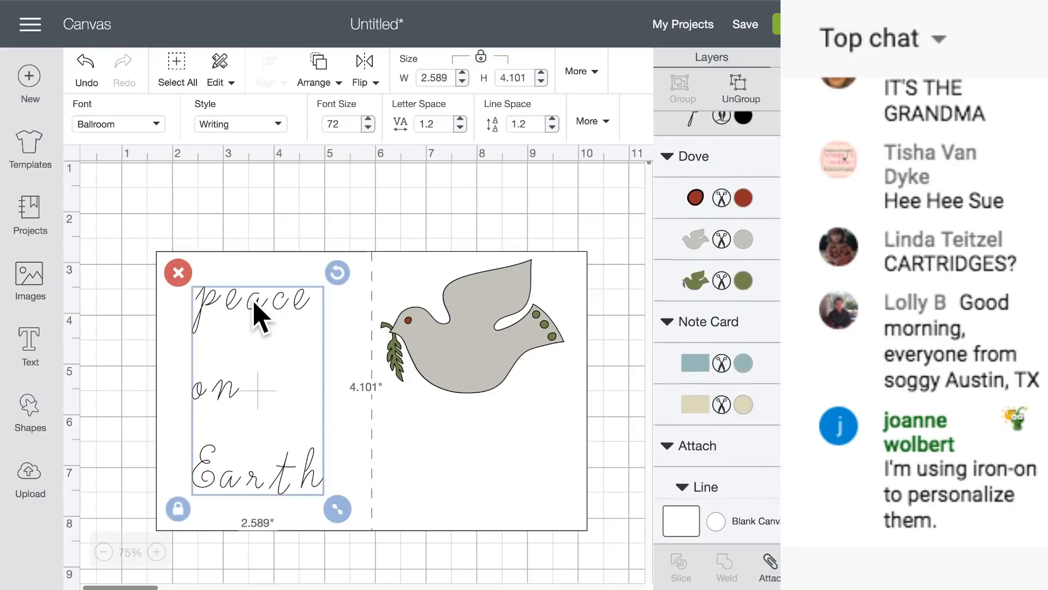
click(461, 128)
click(460, 128)
click(460, 128)
click(460, 127)
click(460, 127)
click(460, 127)
click(460, 127)
click(460, 127)
click(461, 128)
click(460, 127)
click(460, 127)
click(460, 128)
click(460, 128)
click(461, 128)
click(460, 127)
click(460, 128)
click(460, 127)
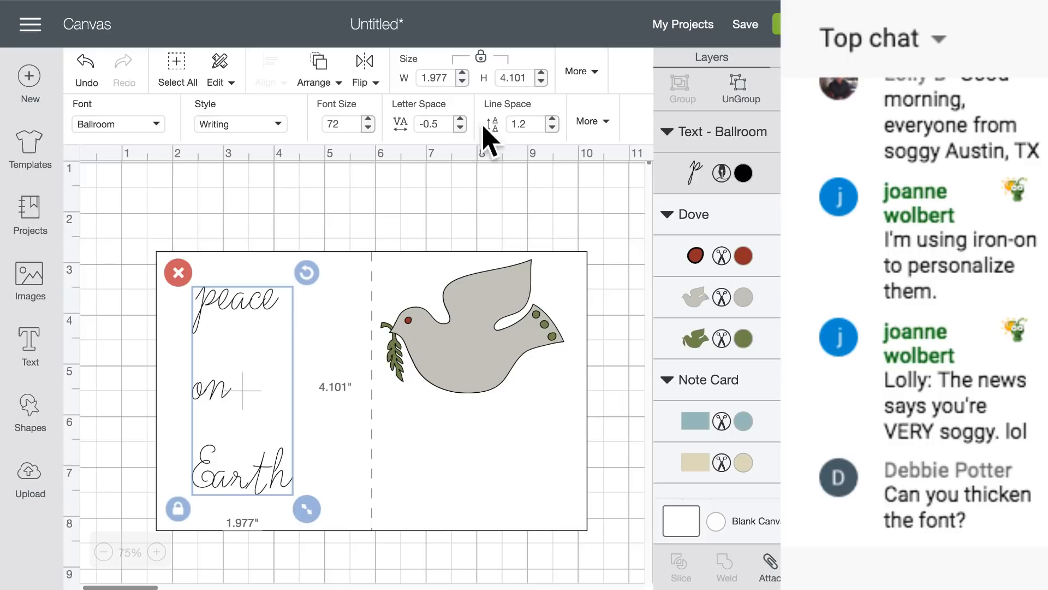
- Set the line space of the "peace on Earth" text to -5
click(553, 127)
click(552, 128)
click(552, 128)
click(553, 127)
click(552, 128)
click(553, 128)
click(553, 128)
drag(544, 123, 498, 127)
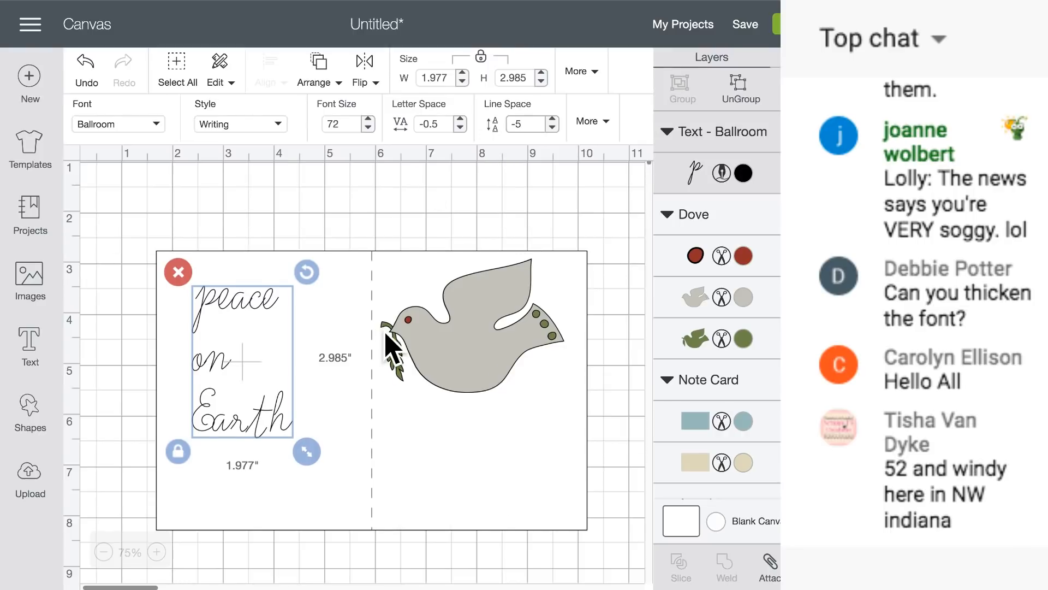
- Move the "peace on Earth" text off the card onto the empty canvas below it
scroll(280, 218, down, 5)
drag(253, 186, 358, 491)
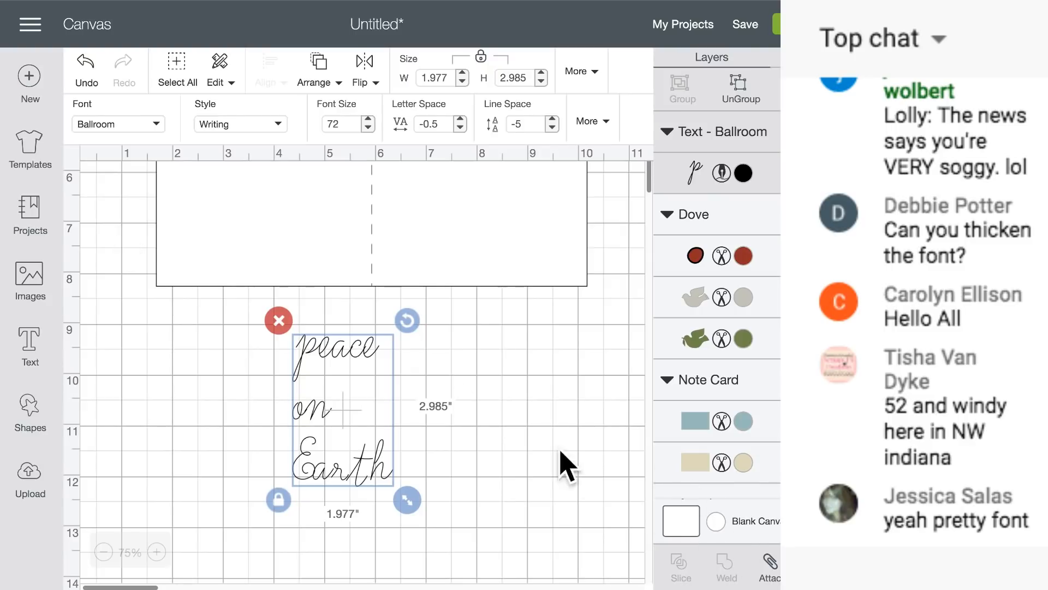
scroll(117, 210, up, 5)
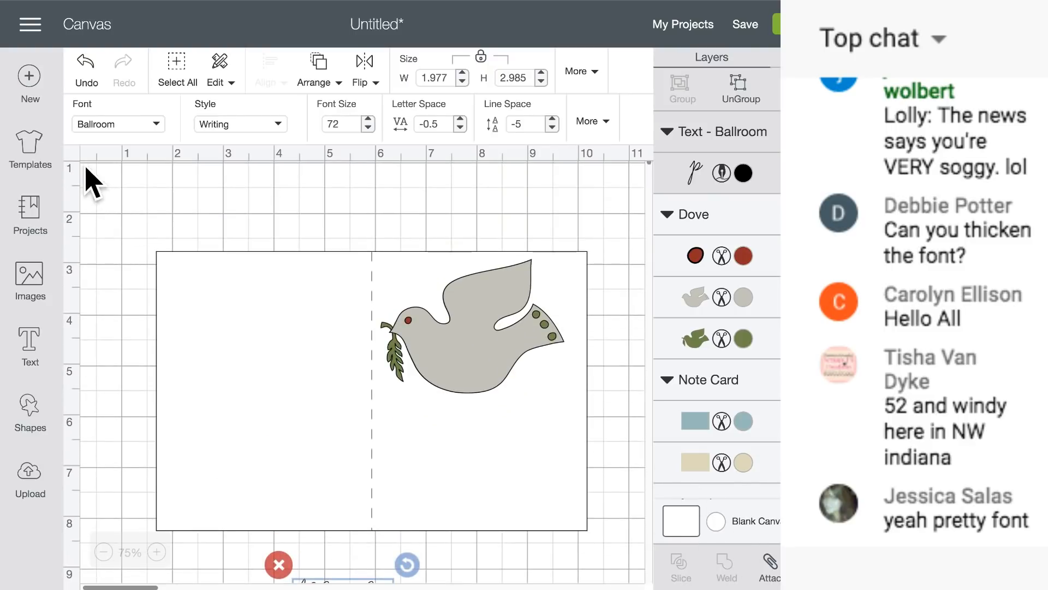
- Change the blank canvas background to a pale off-white shade
click(114, 191)
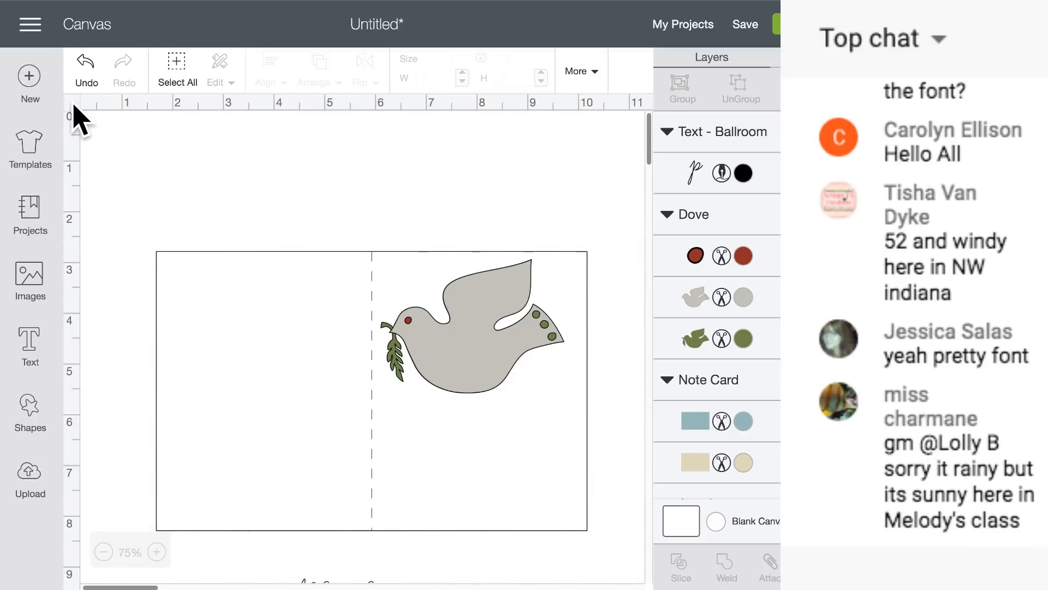
scroll(170, 363, down, 6)
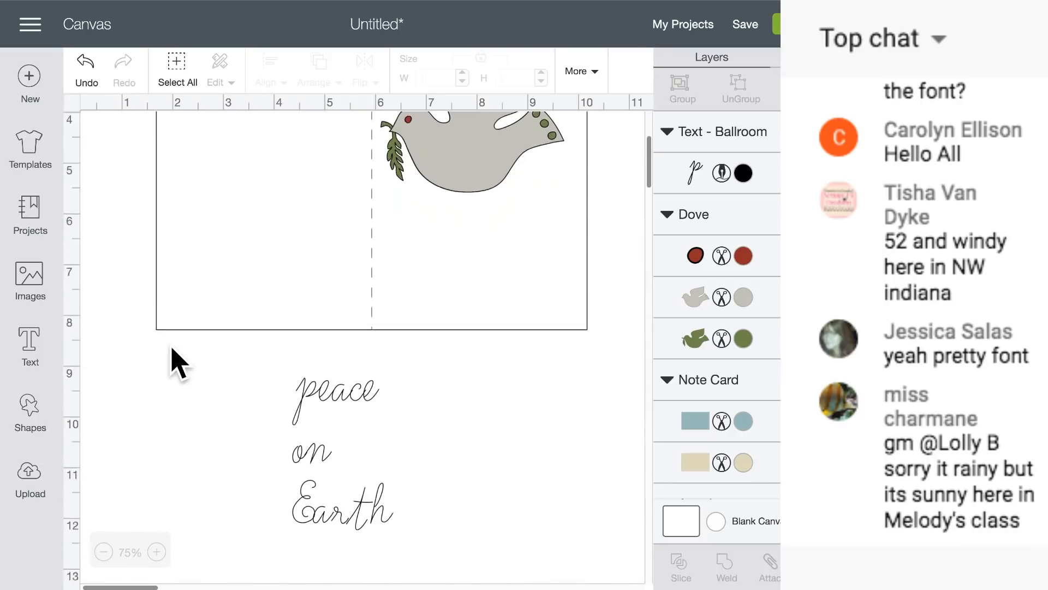
click(719, 523)
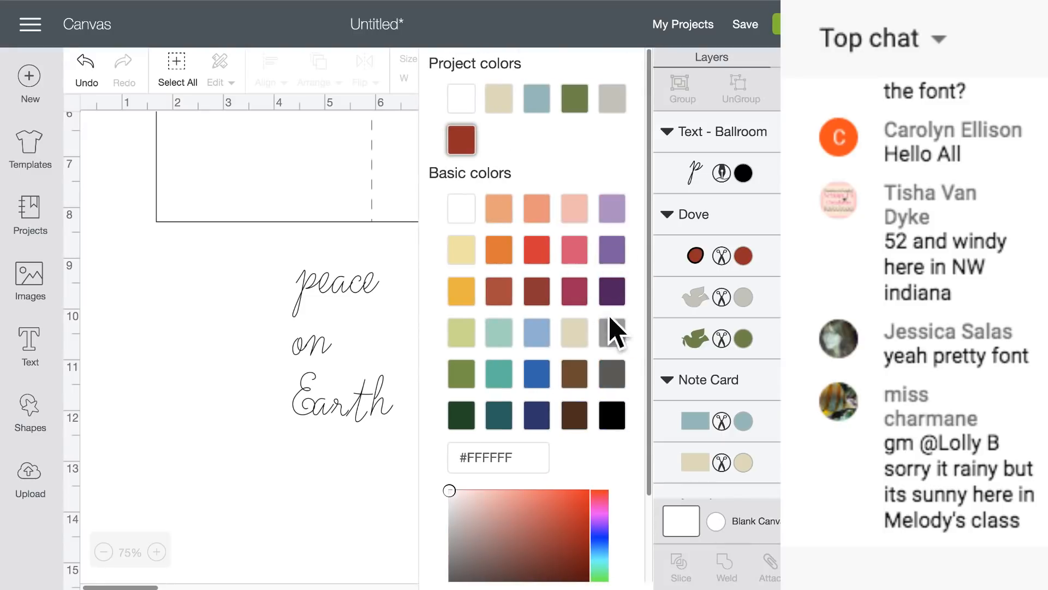
click(614, 105)
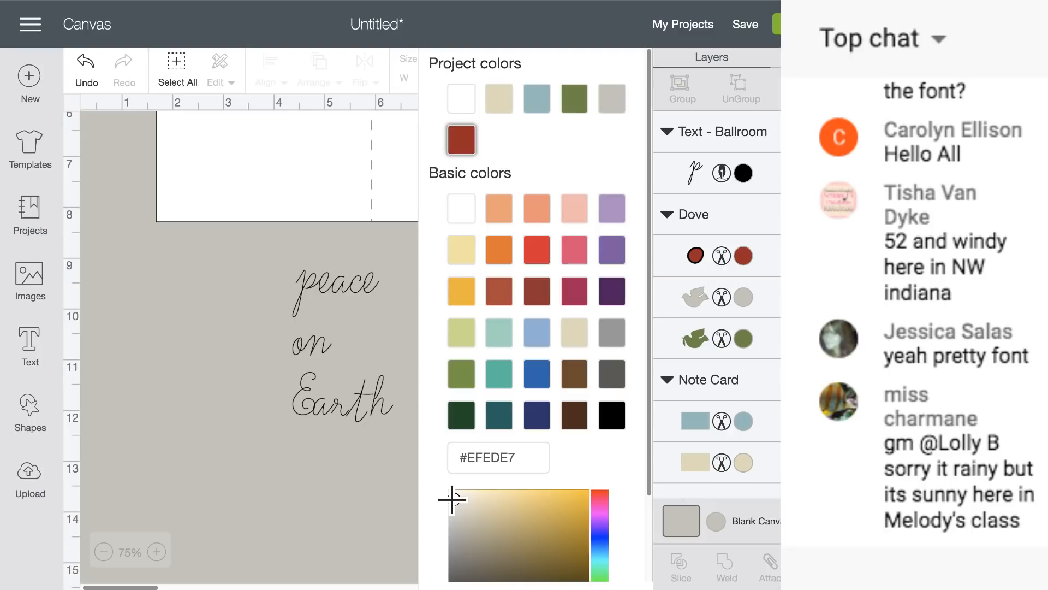
click(452, 498)
click(232, 406)
- Ungroup the "peace on Earth" text to separate lines
click(334, 412)
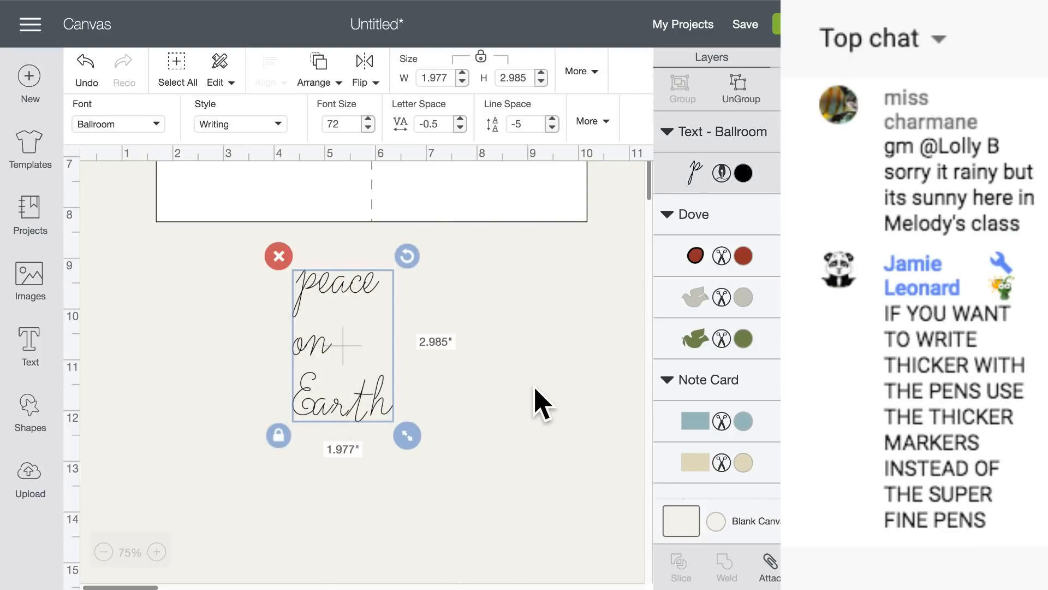
click(614, 125)
click(592, 185)
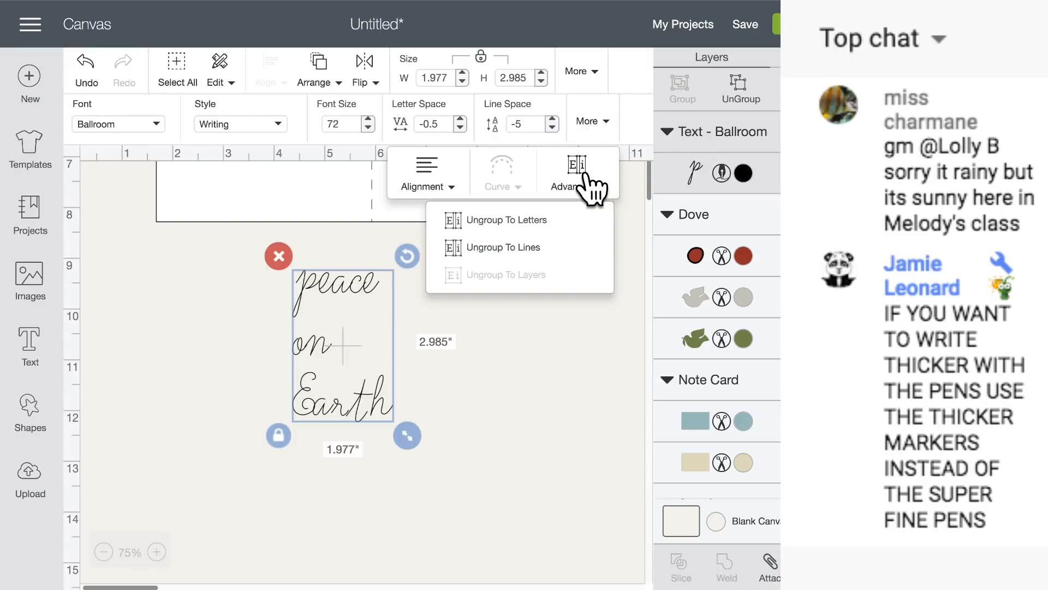
click(572, 252)
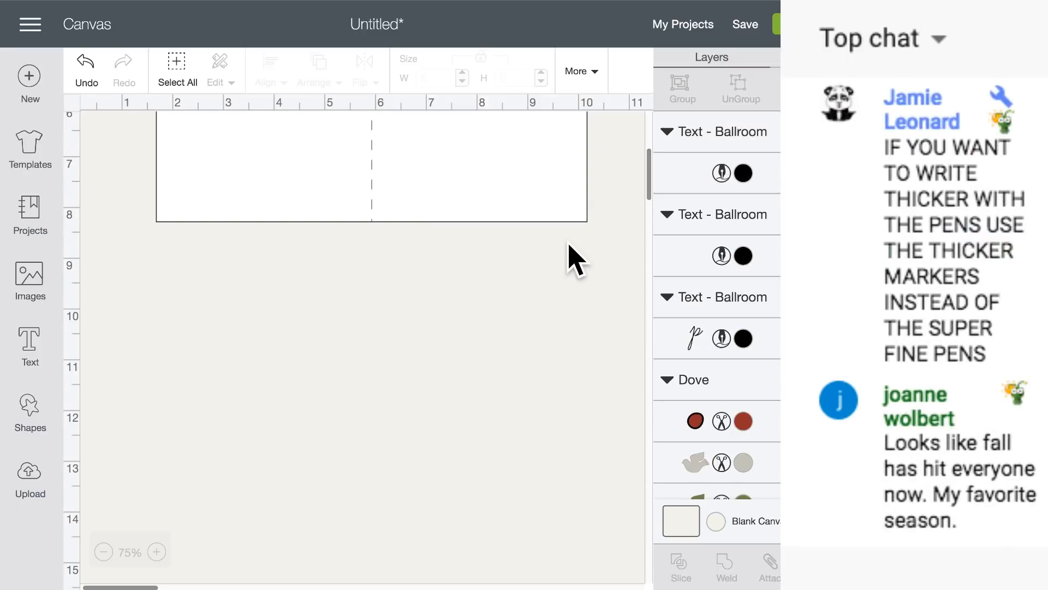
- Move "on" up beneath the end of "peace" and place "Earth" close below it
drag(335, 351, 373, 306)
drag(387, 374, 388, 346)
click(470, 358)
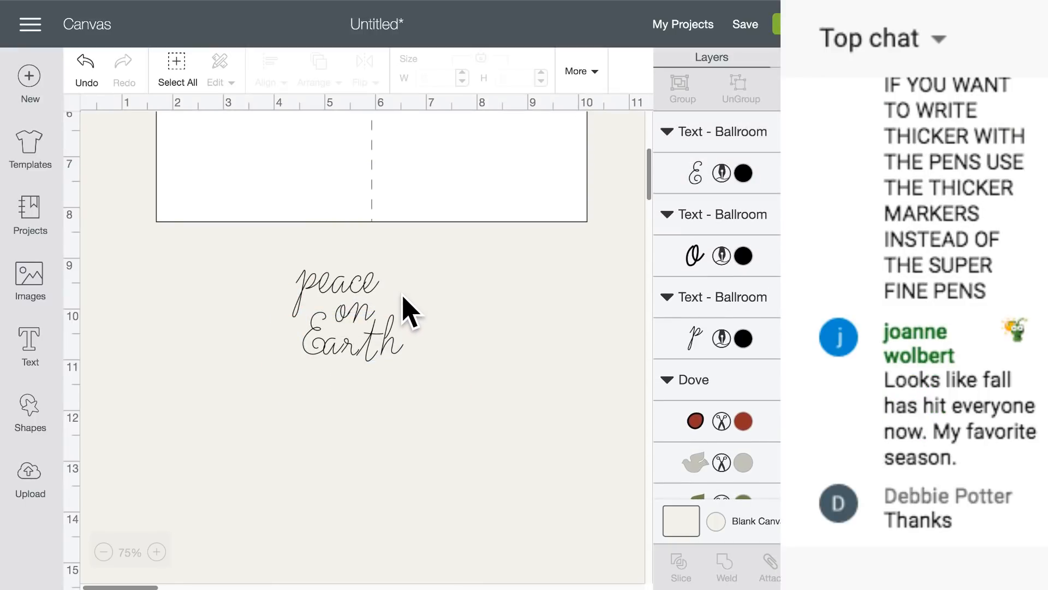
- Ungroup the word "peace" into individual letters
click(371, 297)
click(751, 110)
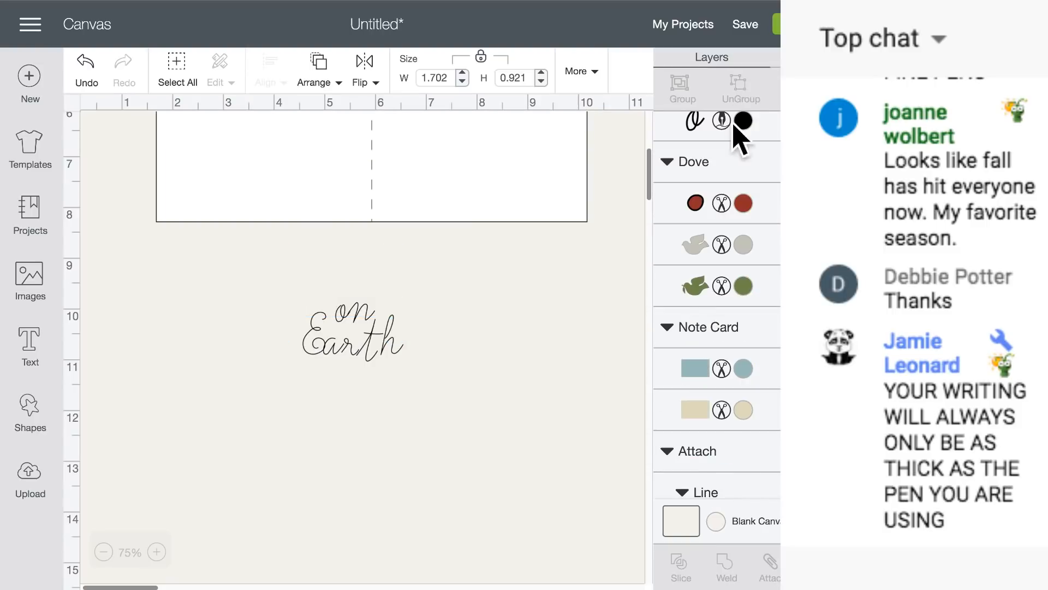
click(157, 551)
click(159, 552)
scroll(289, 513, down, 5)
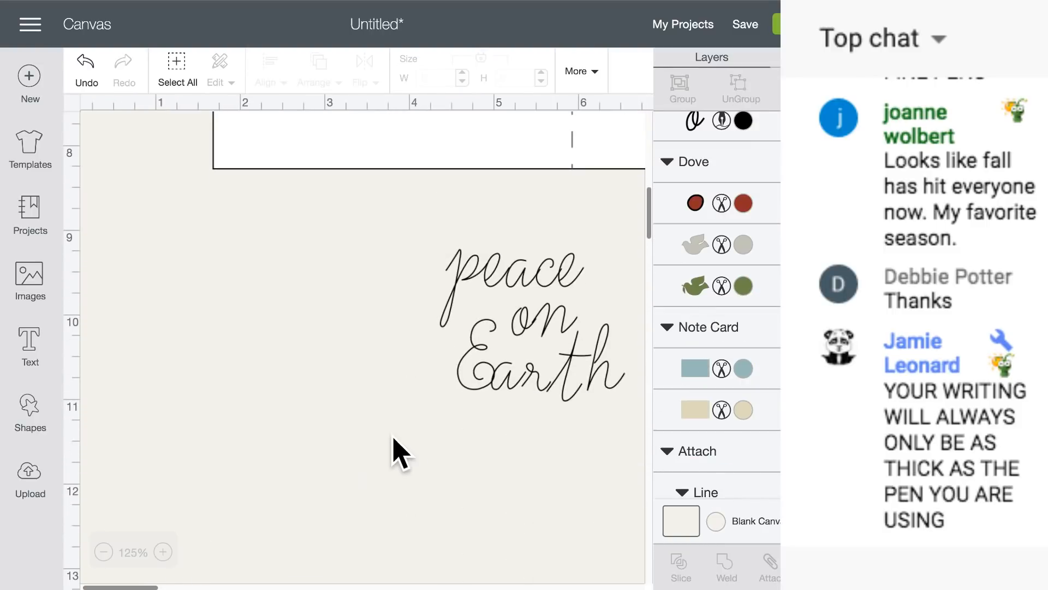
scroll(358, 475, right, 5)
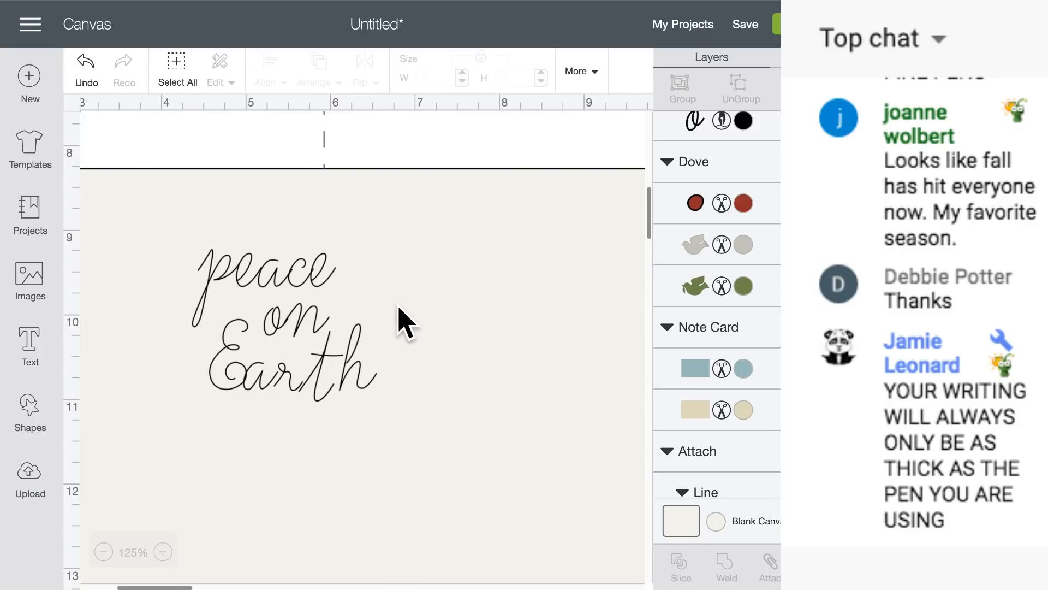
- Nudge the individual letters of "peace" together so their script strokes connect
click(327, 275)
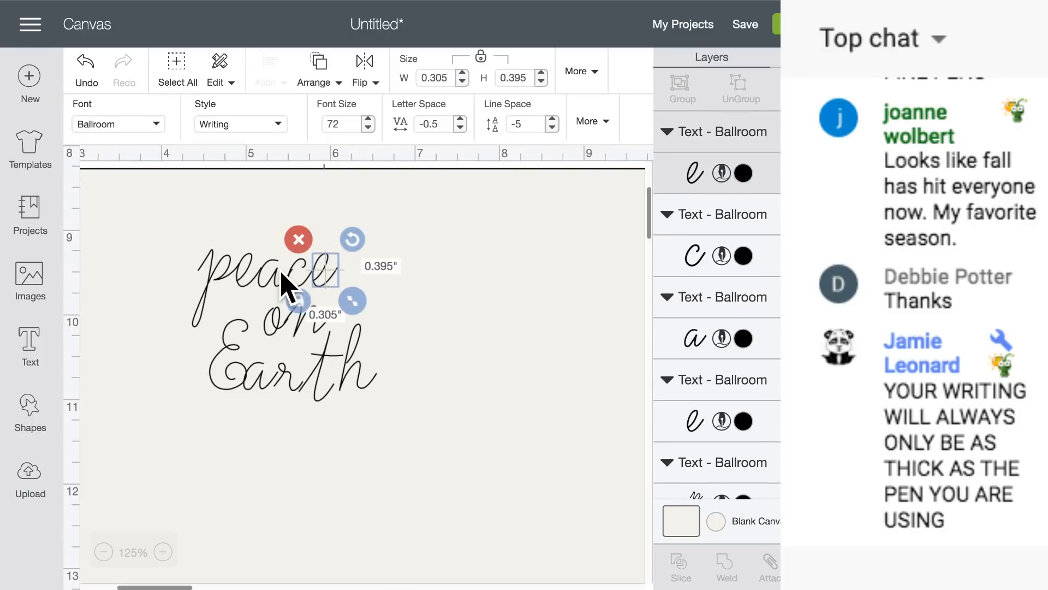
drag(233, 282, 319, 271)
click(248, 274)
click(297, 290)
click(428, 316)
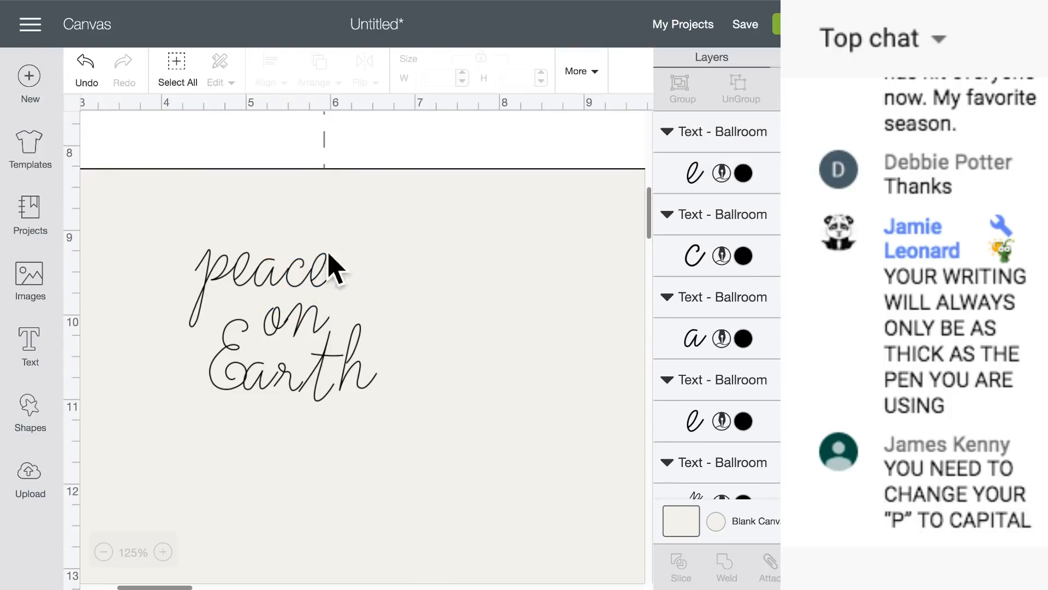
drag(174, 232, 327, 269)
click(294, 277)
click(414, 279)
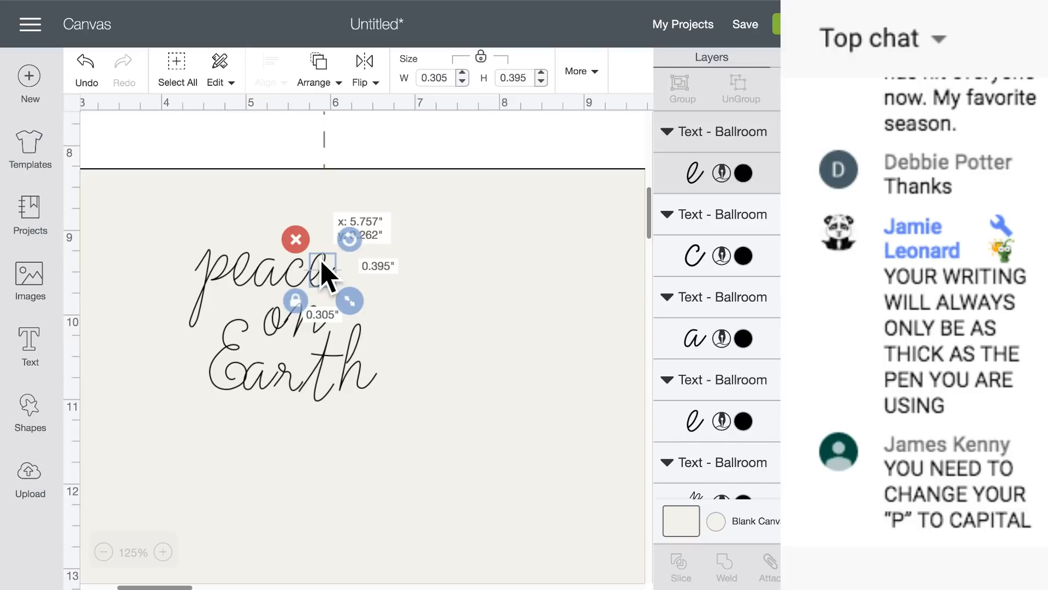
click(415, 283)
- Attach the letters of "peace" and move the word up, clear of "on"
drag(171, 229, 392, 291)
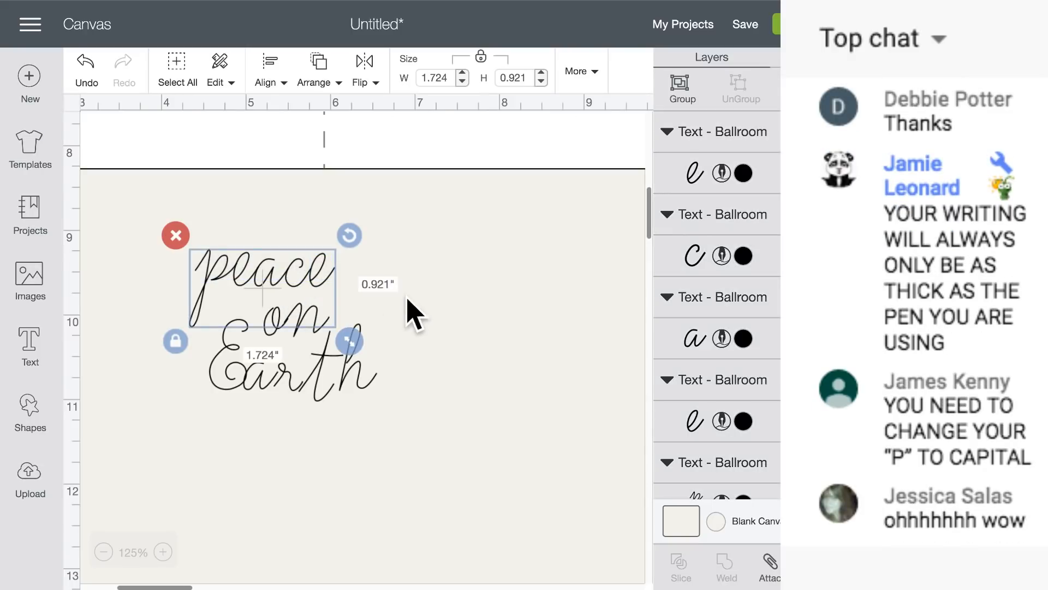
click(769, 574)
click(494, 306)
drag(286, 297, 299, 256)
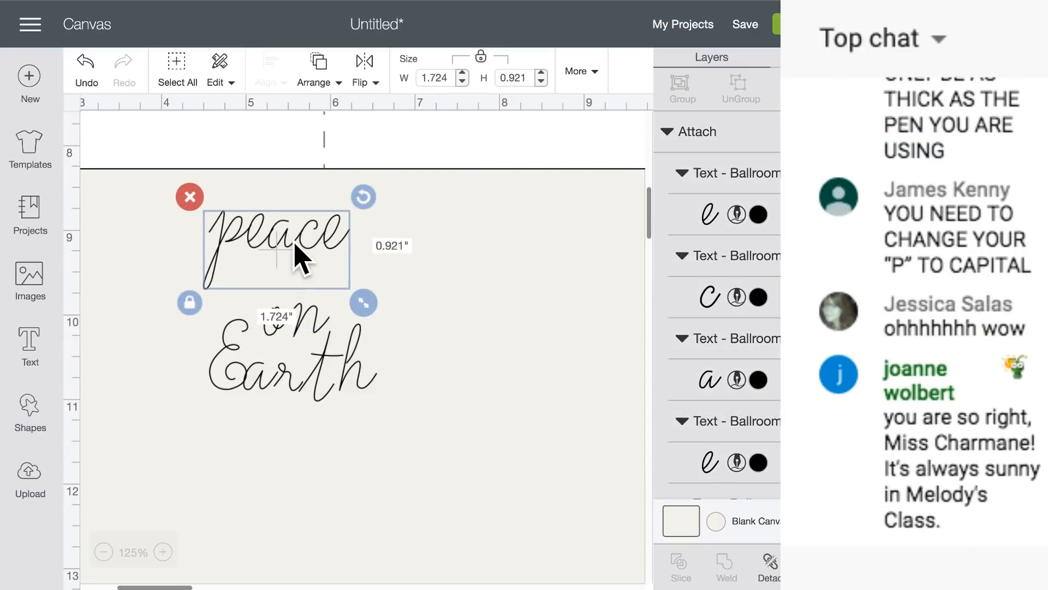
- Move the word "on" beside the end of "peace" and ungroup it into individual letters
click(311, 327)
drag(309, 331, 423, 251)
click(738, 88)
- Connect the letters "o" and "n" and attach them as one word
click(454, 356)
click(429, 339)
click(769, 573)
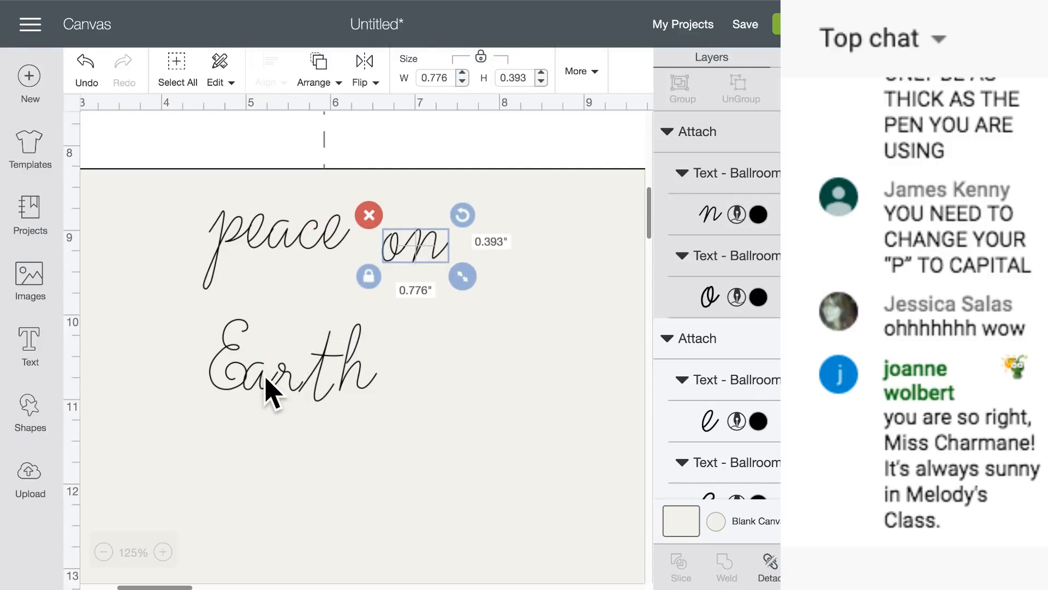
- Ungroup "Earth" and nudge its individual letters together so their script strokes connect
drag(290, 393, 304, 370)
click(740, 87)
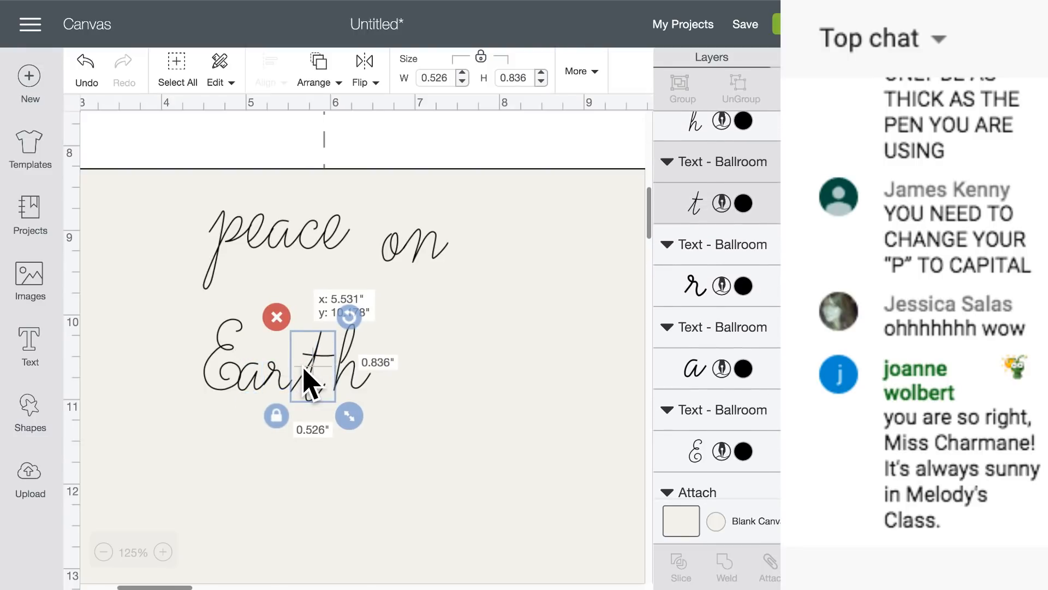
drag(304, 367, 300, 363)
drag(358, 382, 336, 371)
click(470, 394)
click(468, 383)
- Select all the letters of "Earth" and attach them as one word
drag(427, 381, 169, 358)
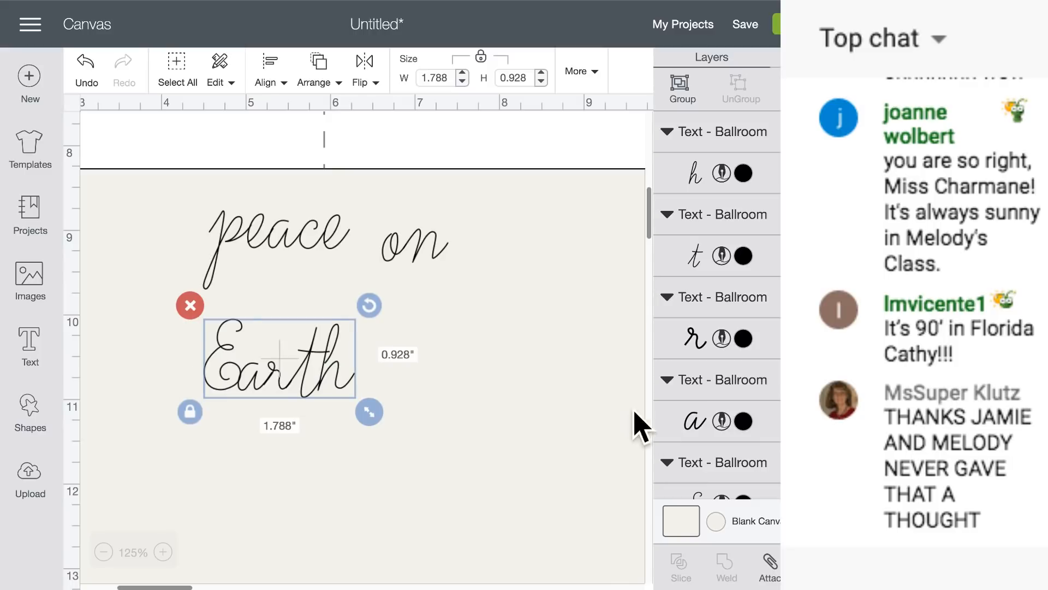
click(770, 567)
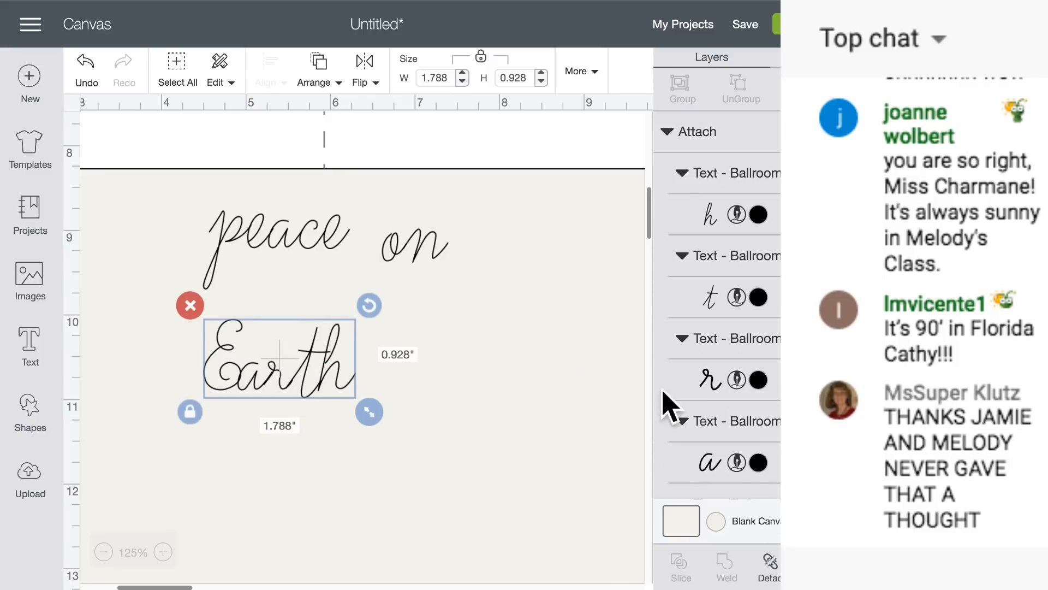
click(417, 383)
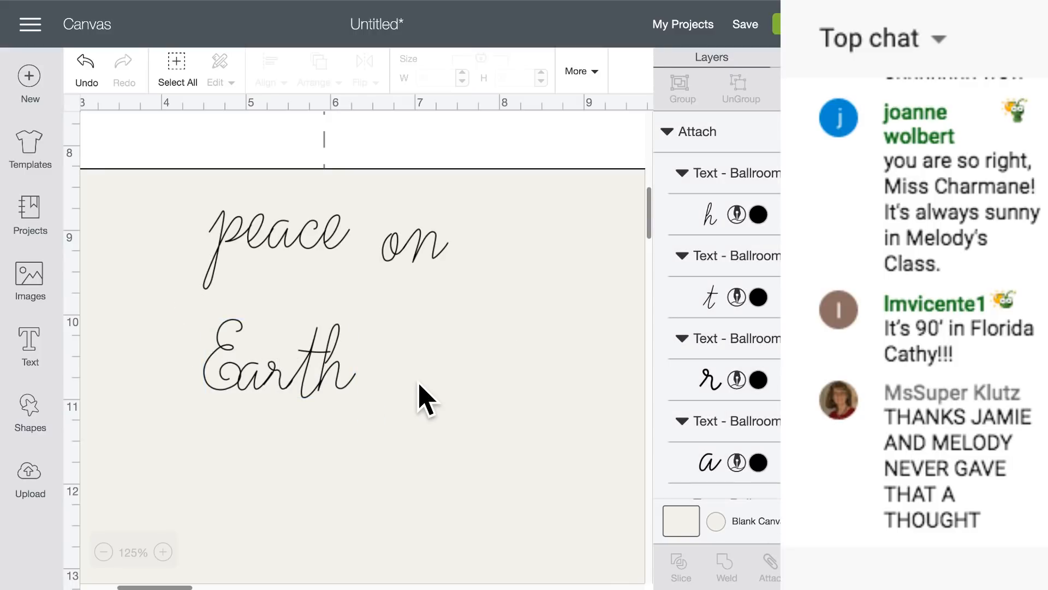
- Arrange "peace", "on" and "Earth" in a staggered diagonal below the dove on the card front
click(108, 566)
click(108, 566)
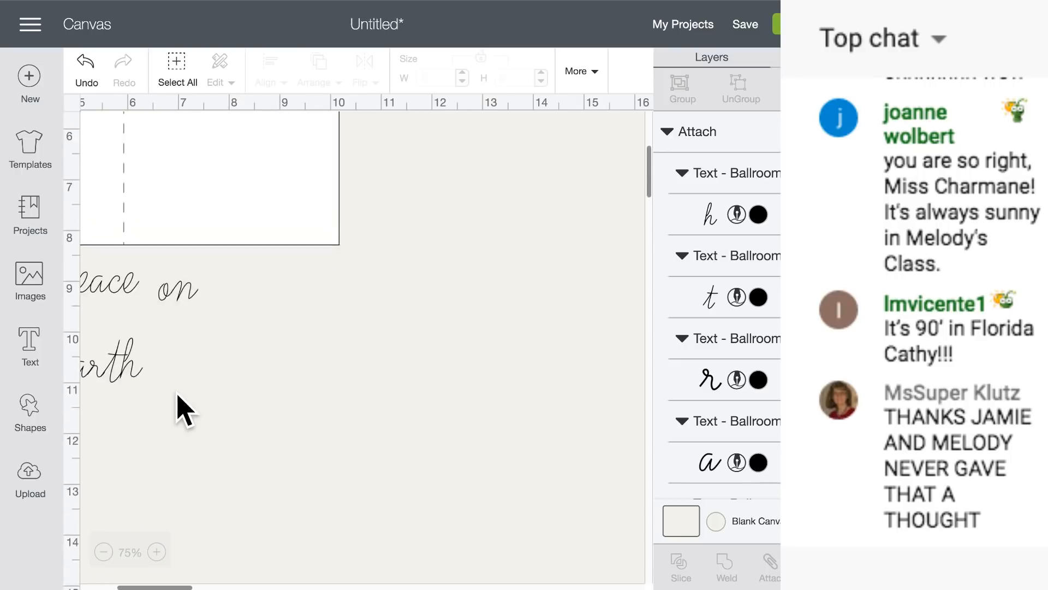
scroll(180, 409, left, 5)
scroll(180, 410, up, 4)
drag(330, 469, 446, 337)
drag(444, 478, 490, 362)
drag(394, 542, 569, 409)
click(377, 511)
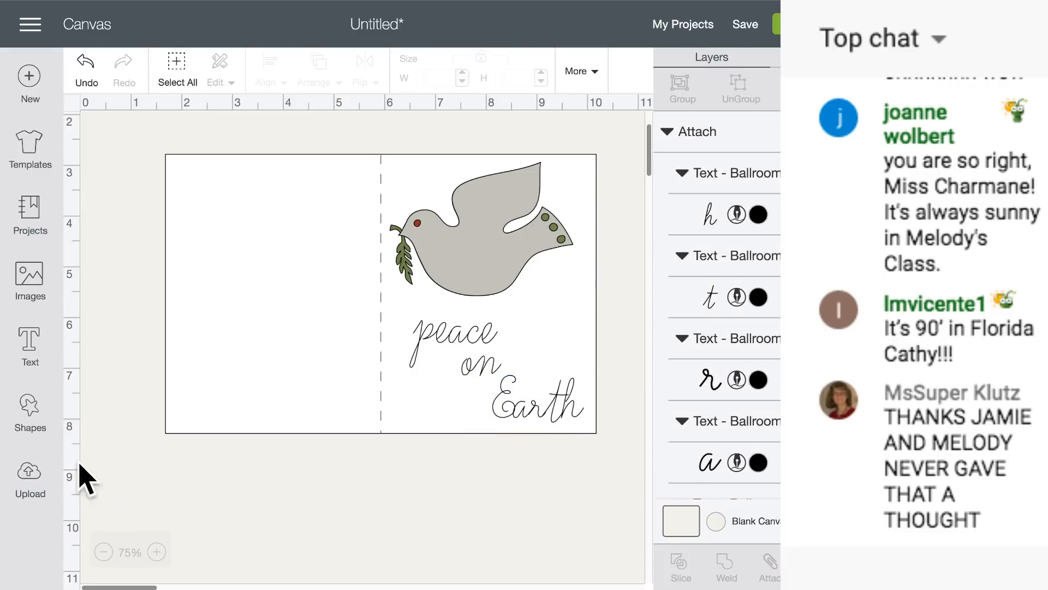
- Add a square resized to 4" wide by 5.25" high with unlocked proportions, and center it over the card front
click(29, 415)
click(104, 276)
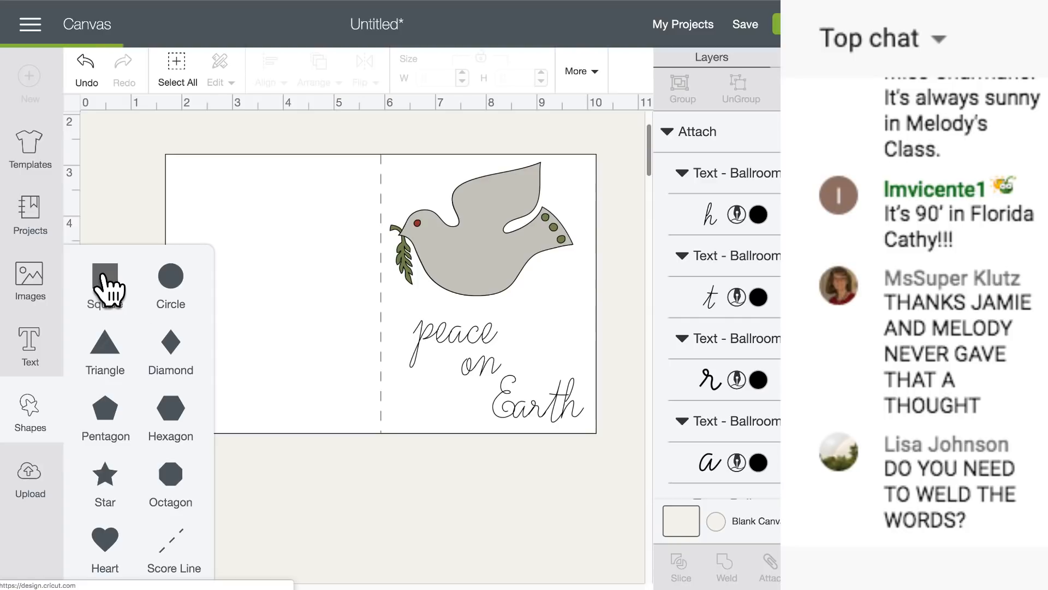
scroll(481, 246, right, 3)
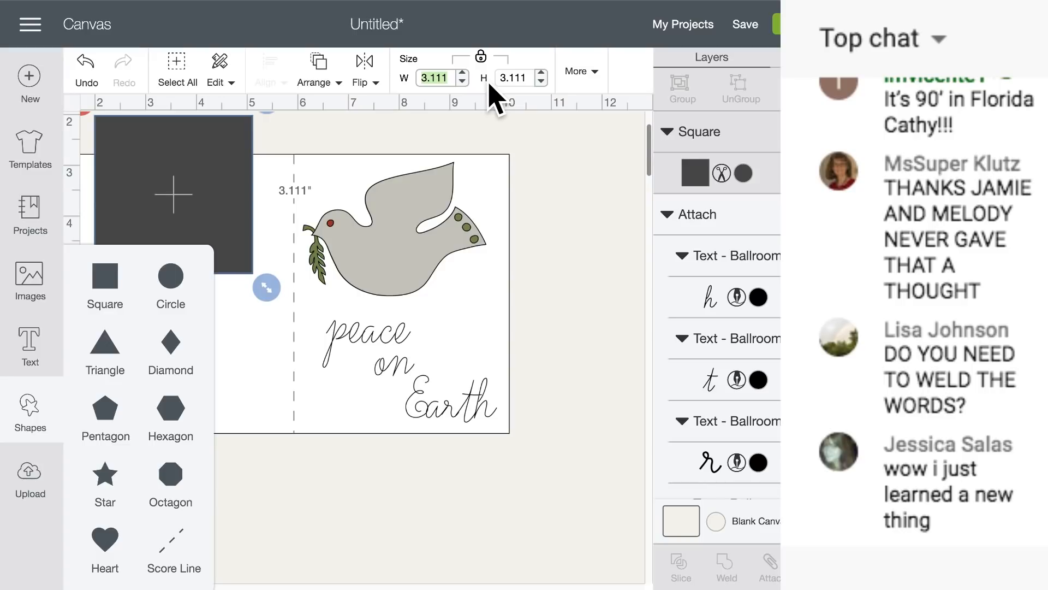
key(Return)
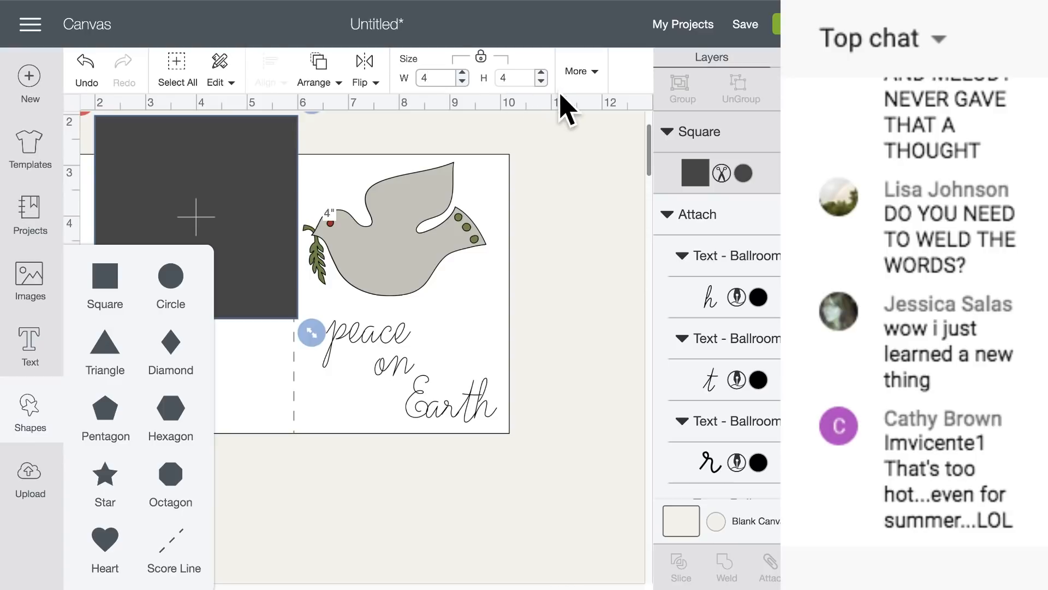
click(481, 58)
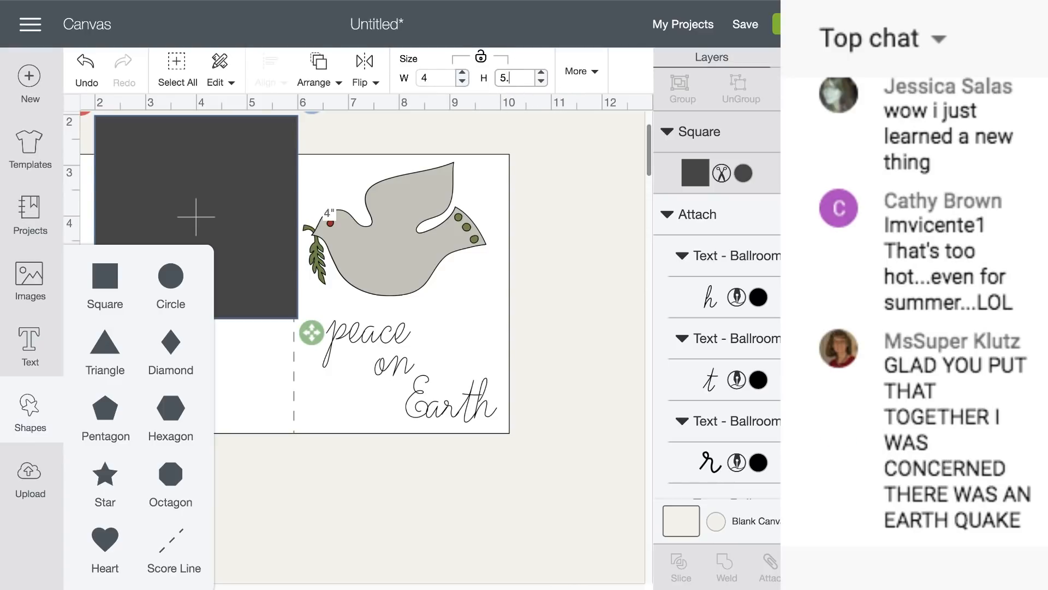
key(Return)
drag(219, 136, 429, 178)
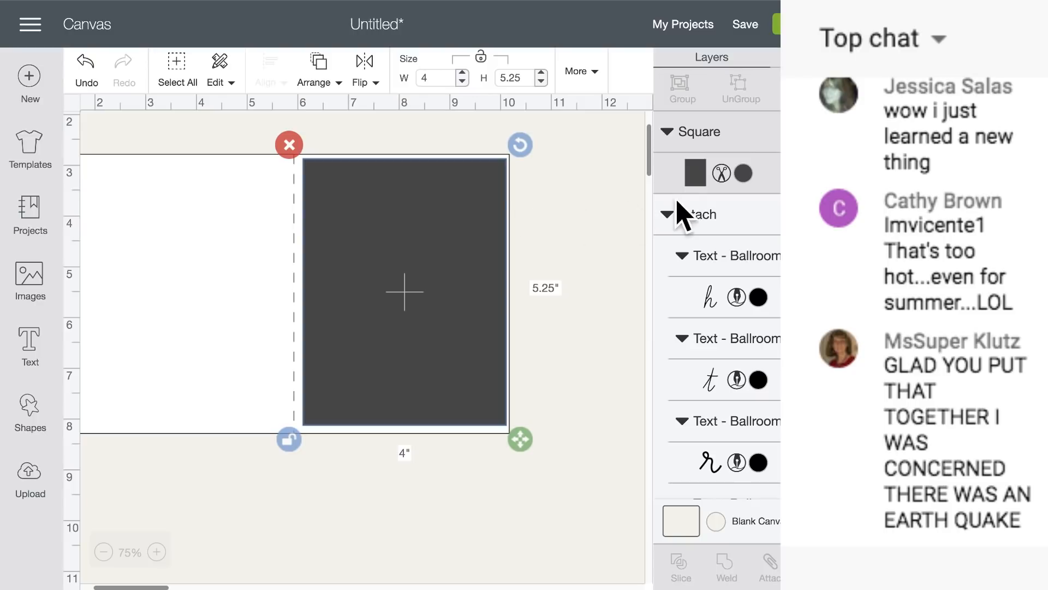
- Recolor the 4" by 5.25" panel with the project's muted teal, #8EBABD
click(744, 175)
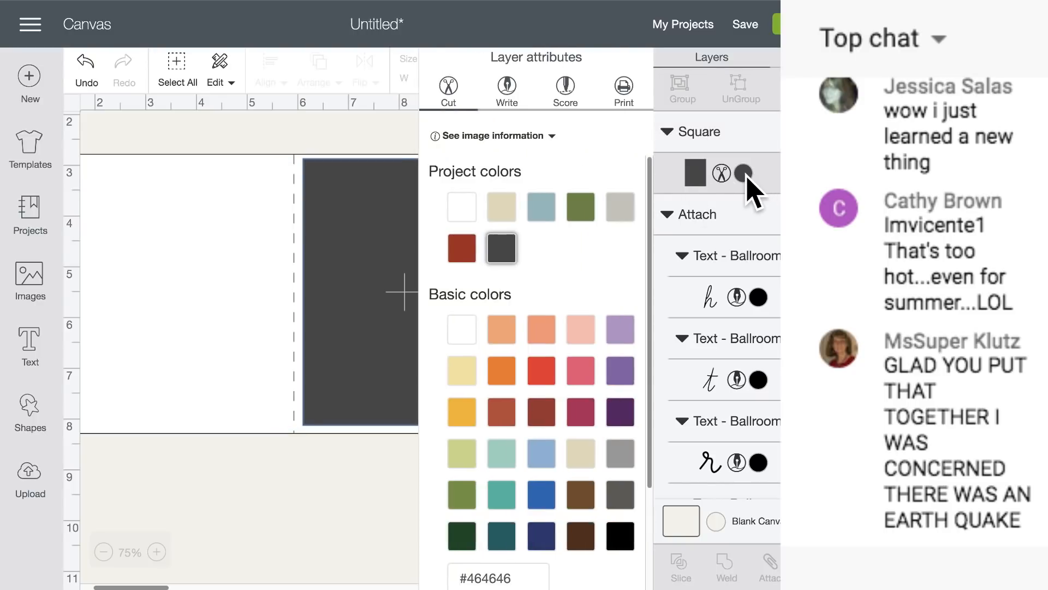
click(541, 214)
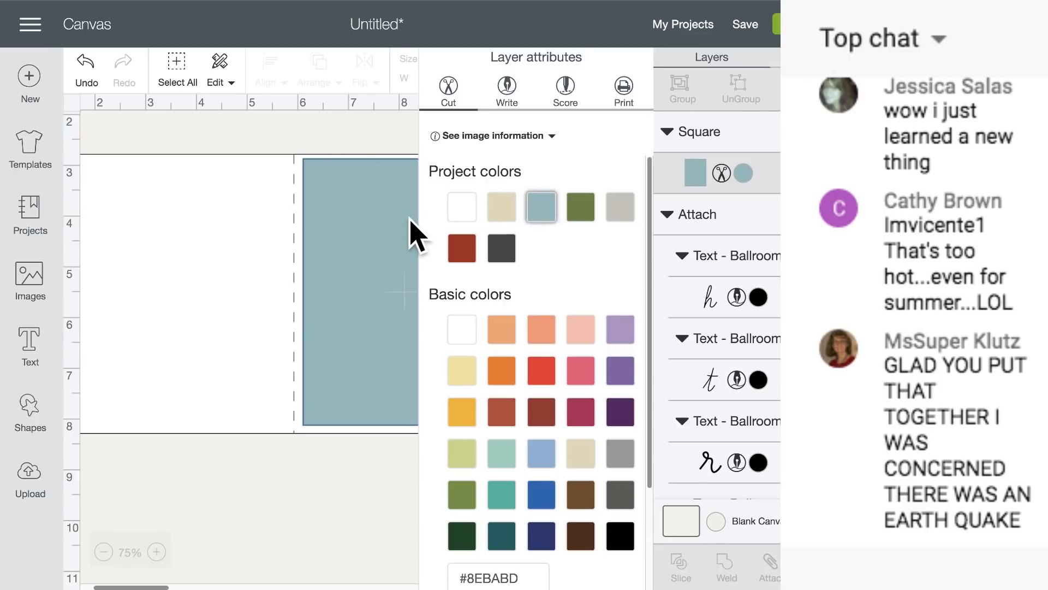
click(410, 218)
- Reorder the panel so it sits behind the dove and words but in front of the white card base
click(321, 77)
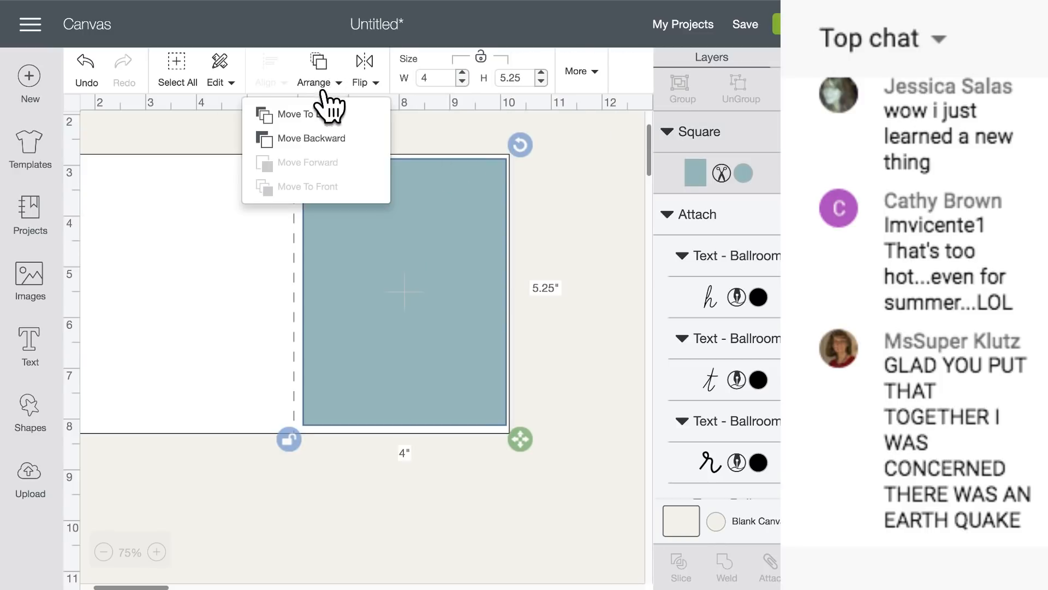
click(334, 141)
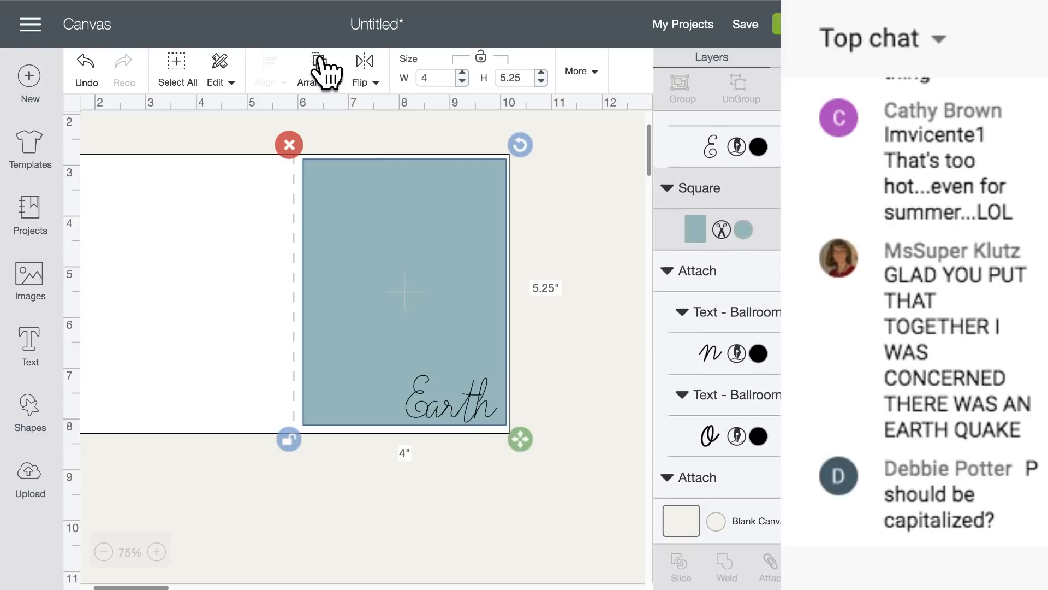
click(323, 72)
click(327, 116)
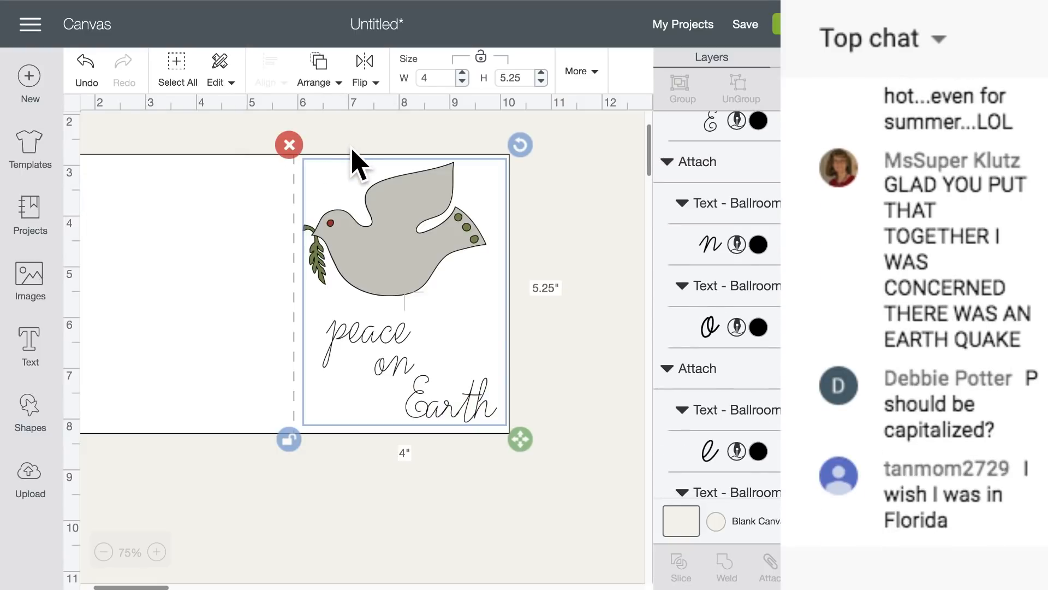
click(321, 77)
click(328, 162)
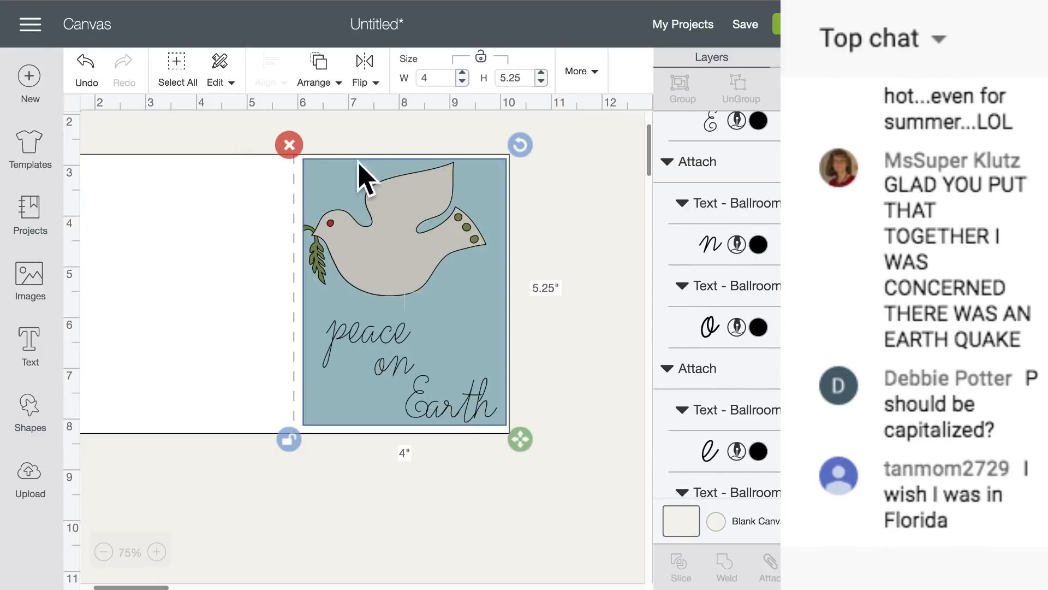
- Change the panel's color to the custom light blue #C4DEF3
click(621, 253)
click(498, 196)
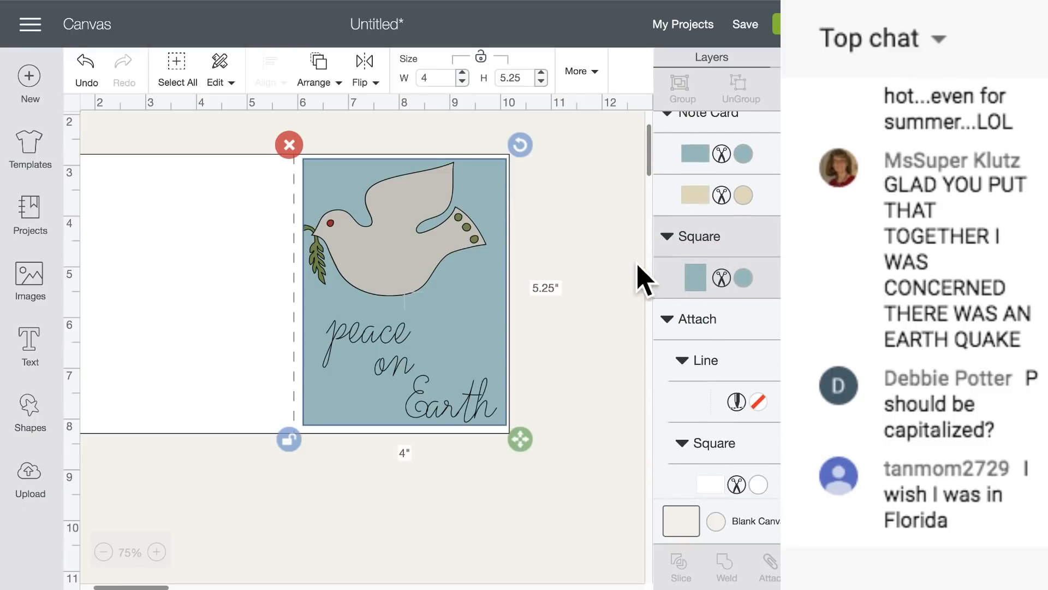
click(743, 278)
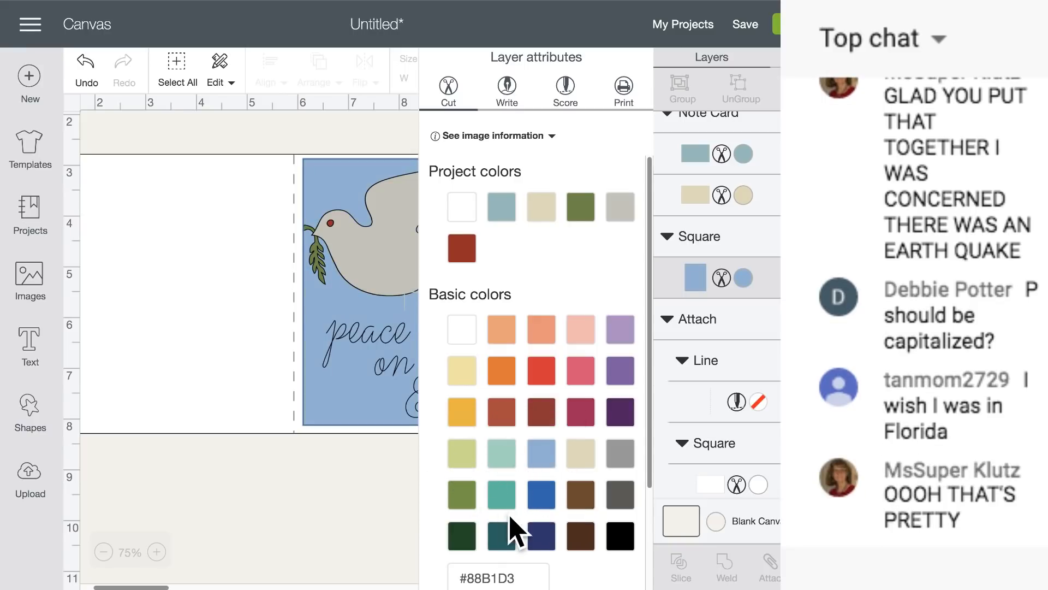
scroll(496, 496, down, 4)
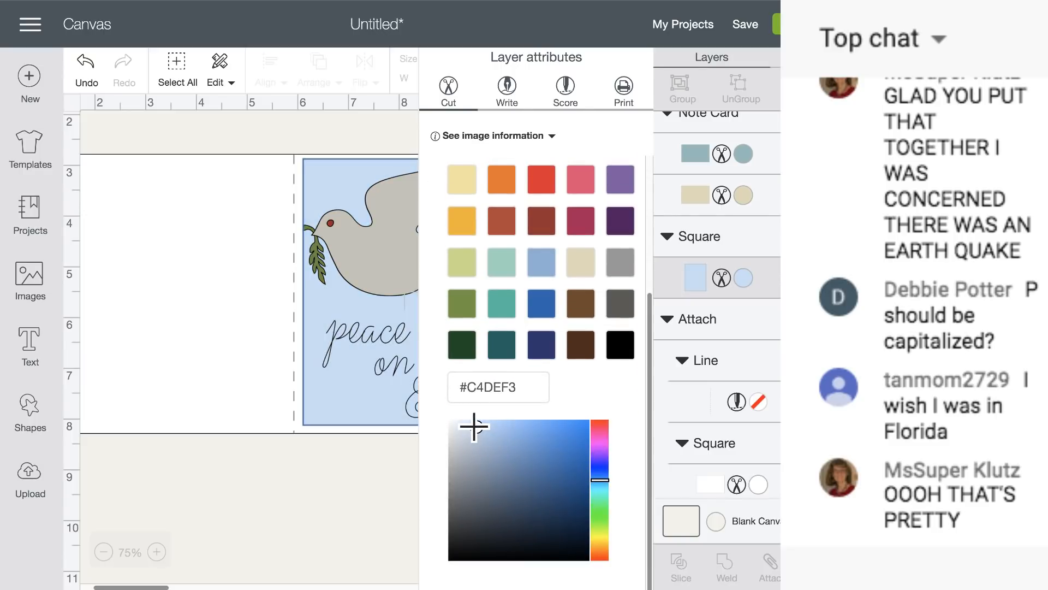
click(360, 469)
- Move the dove inside the light blue panel and shrink it to about 3.37" by 2.46"
click(410, 262)
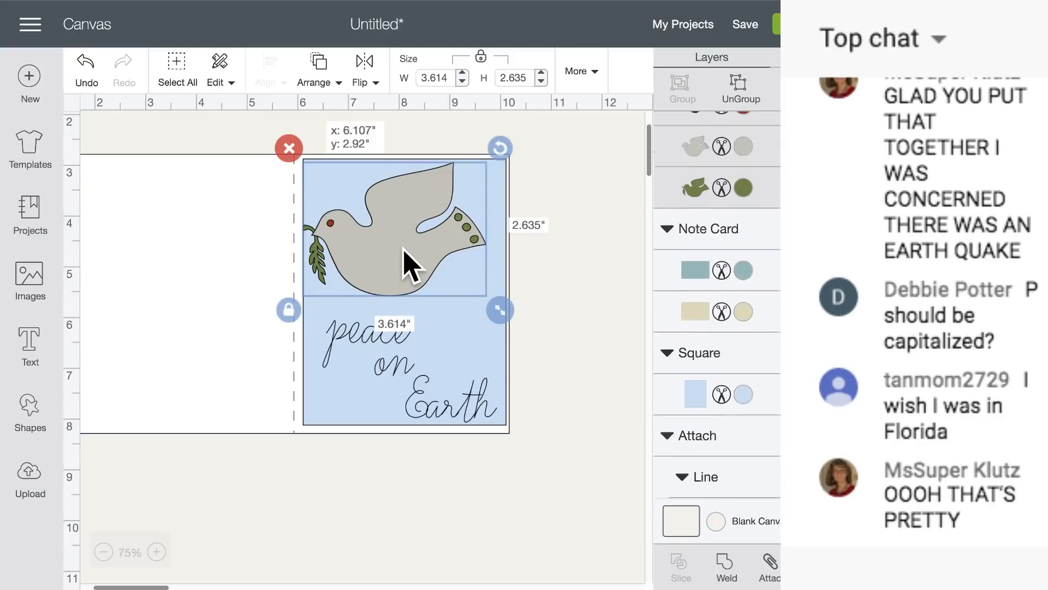
drag(421, 262, 424, 271)
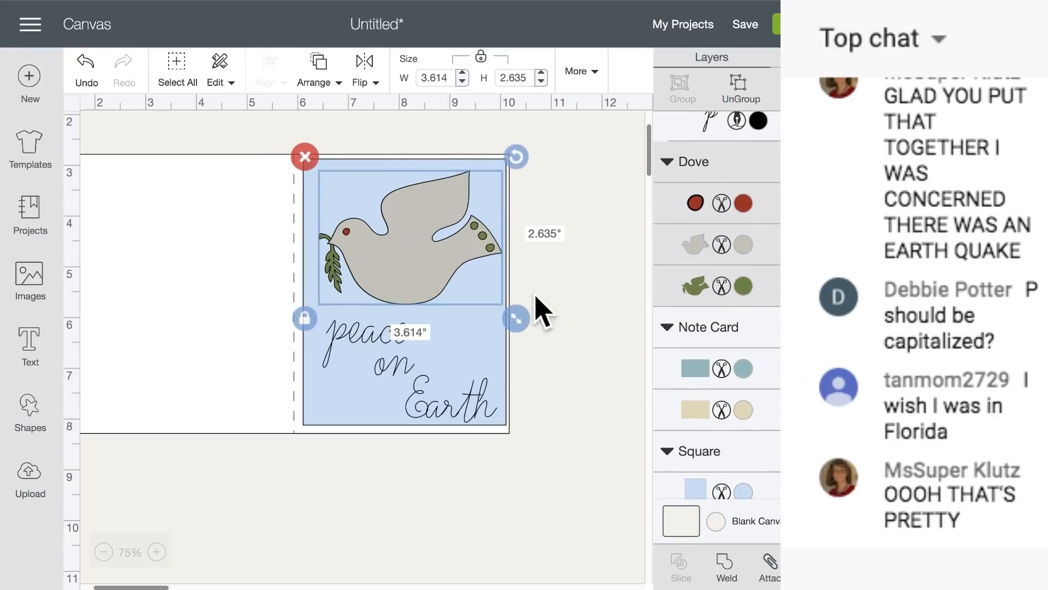
mouse_move(528, 311)
mouse_down()
mouse_move(407, 227)
mouse_move(511, 321)
mouse_up()
- Flip the dove horizontally and reposition it above the words within the blue panel
click(366, 74)
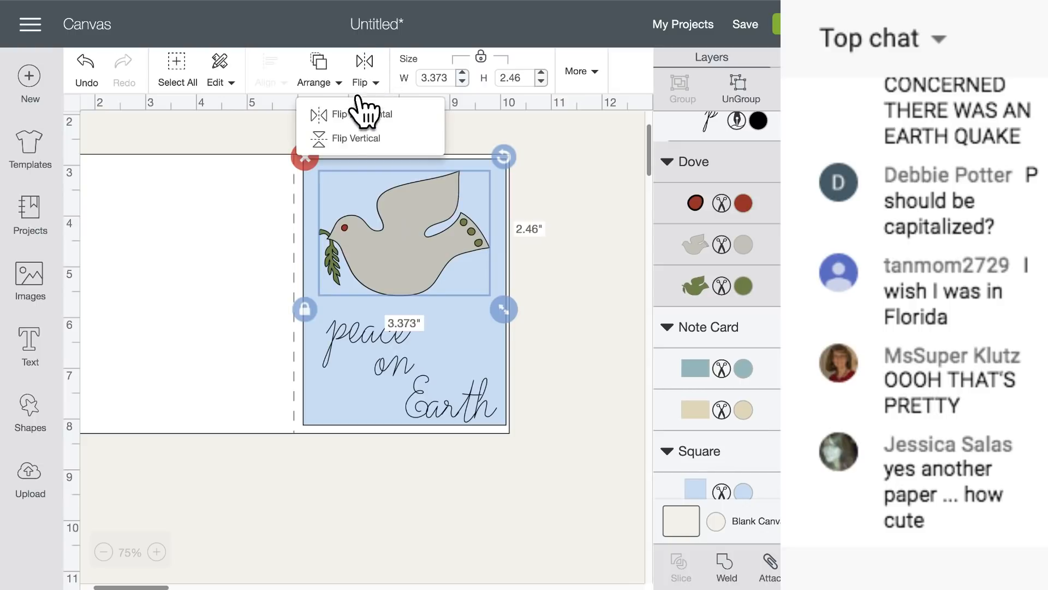
click(363, 115)
drag(411, 262, 408, 264)
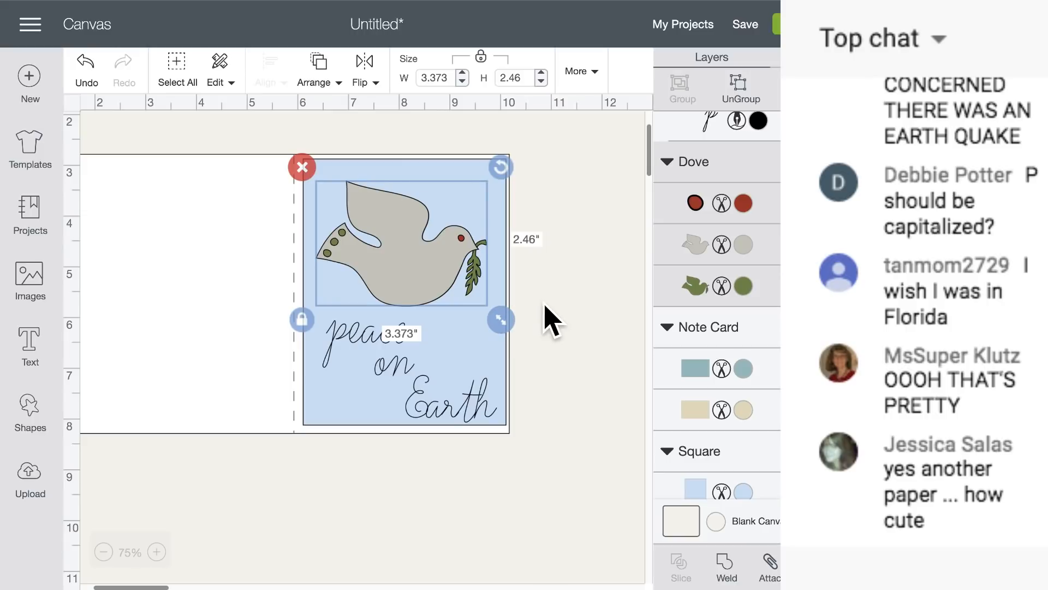
click(563, 314)
click(436, 421)
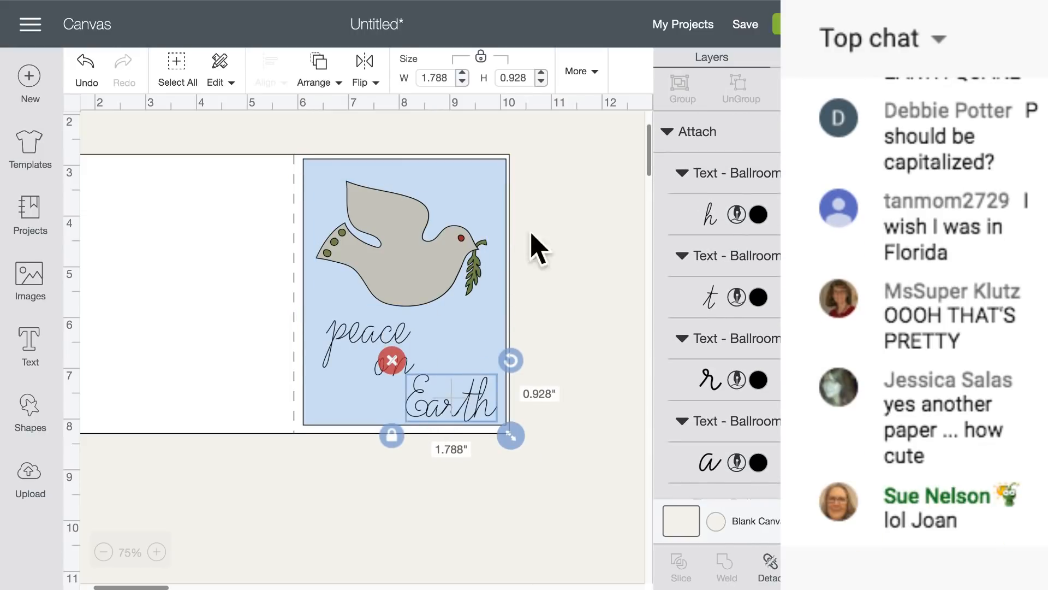
click(563, 206)
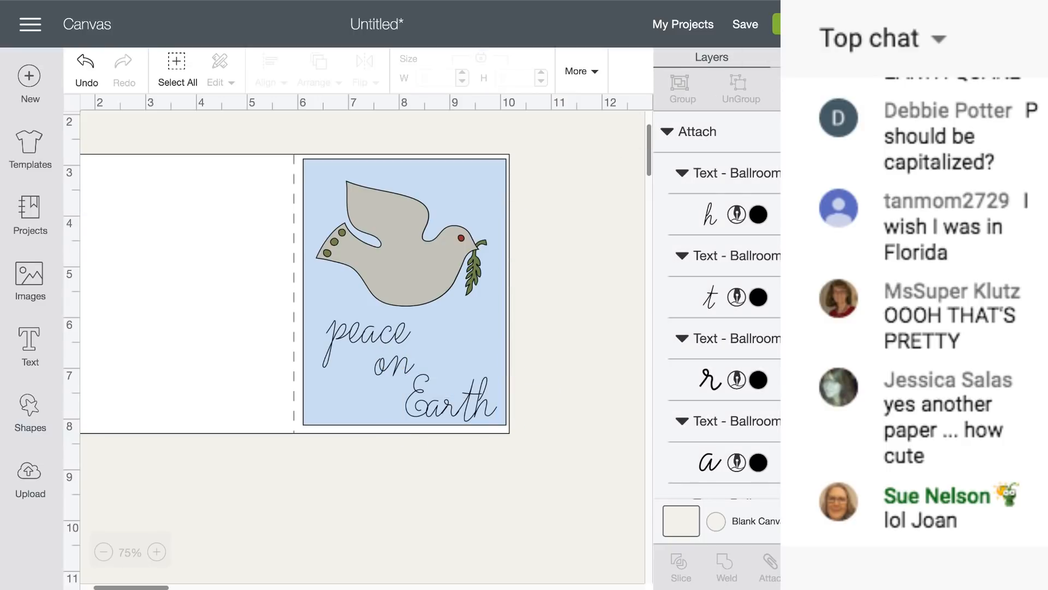
- Preview how the project is laid out on the cutting mats, and return to the canvas
click(777, 24)
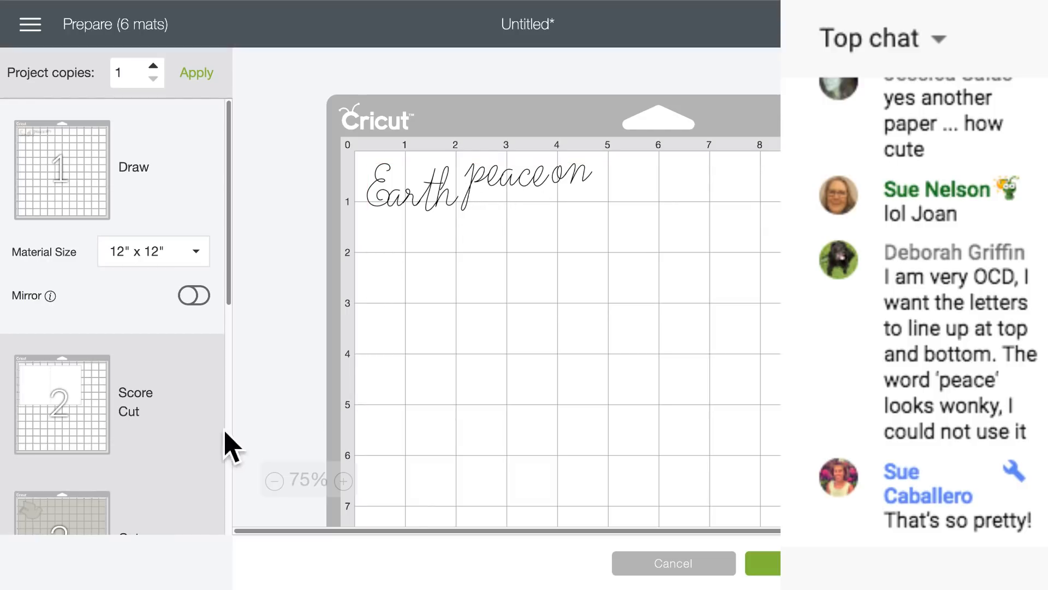
scroll(99, 435, down, 1)
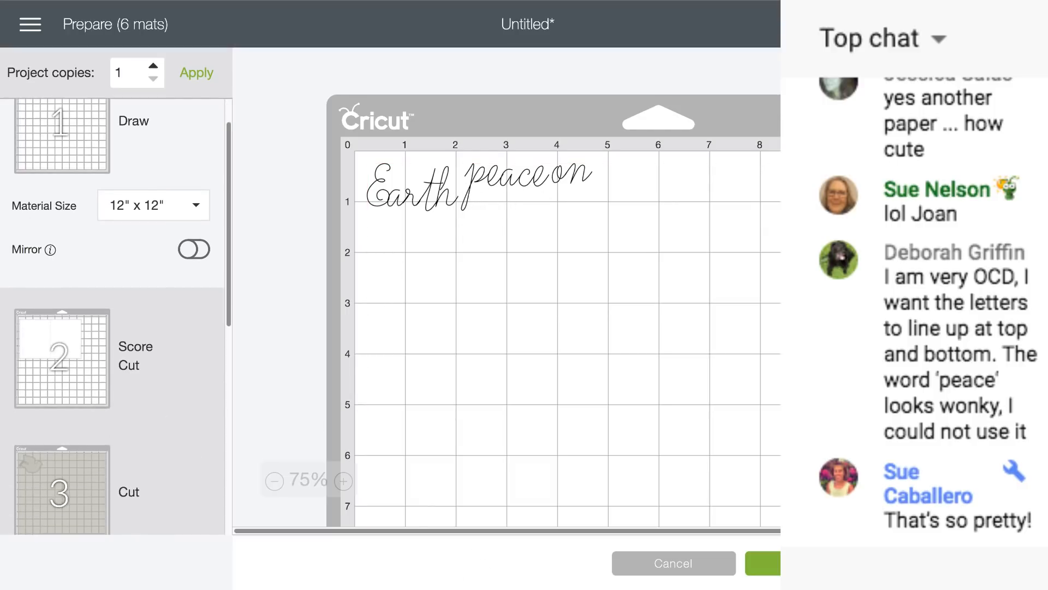
click(690, 567)
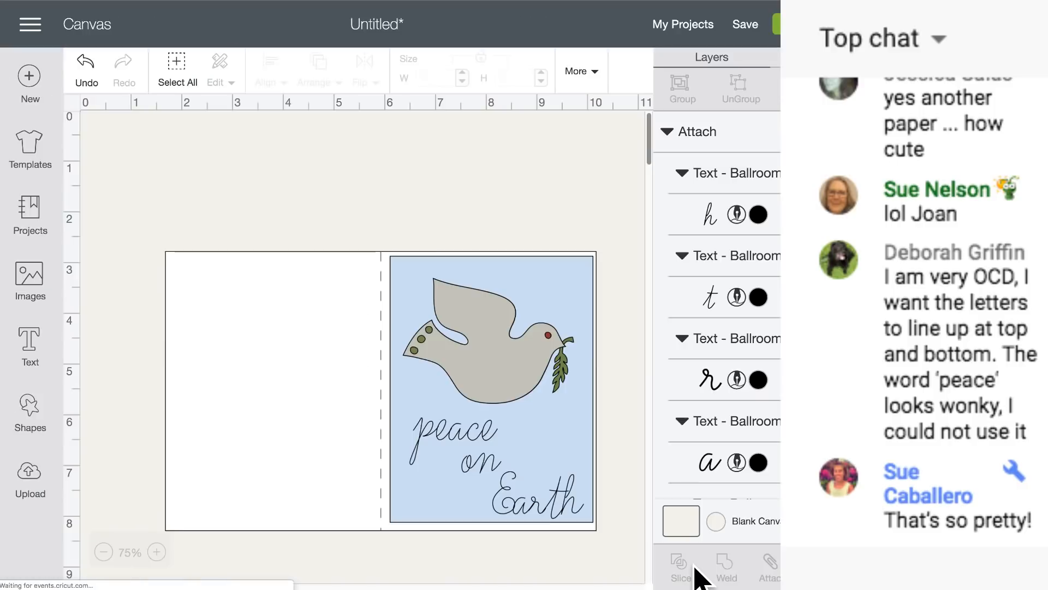
- Select the words "peace", "on" and "Earth" together and attach them to keep their staggered layout
click(471, 450)
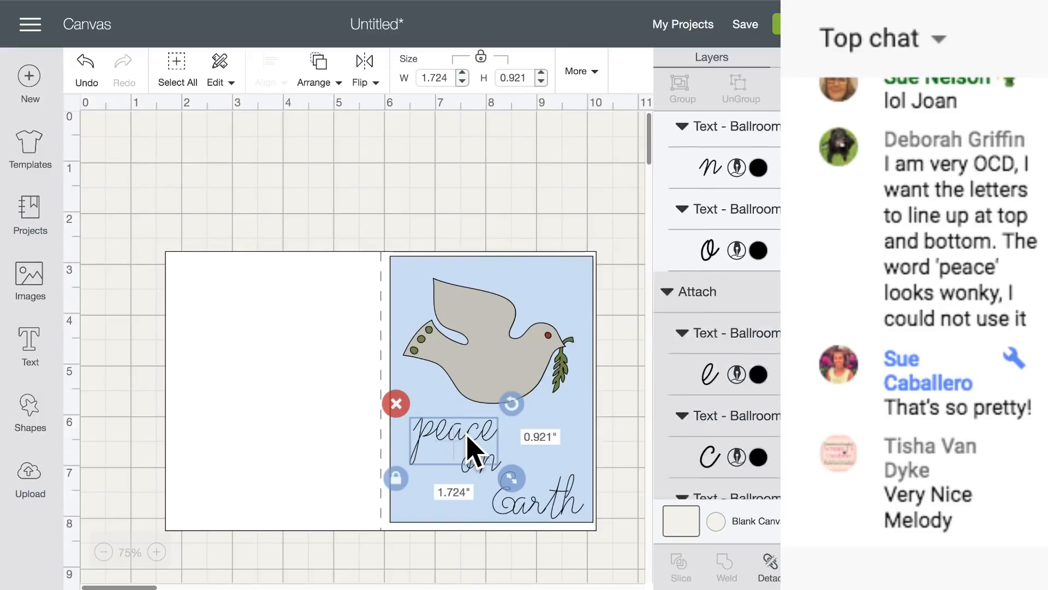
click(474, 475)
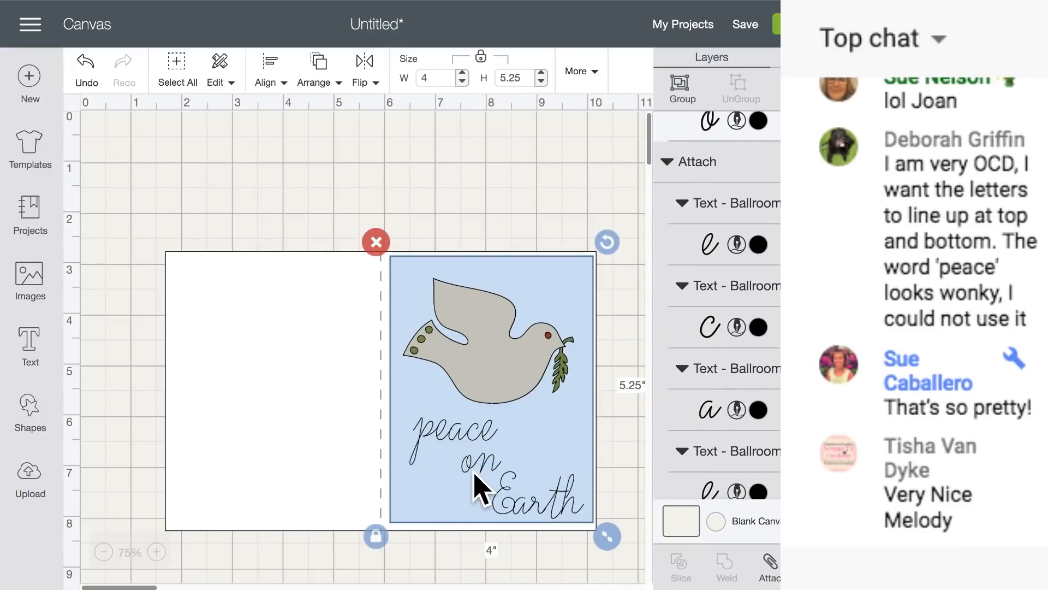
click(457, 442)
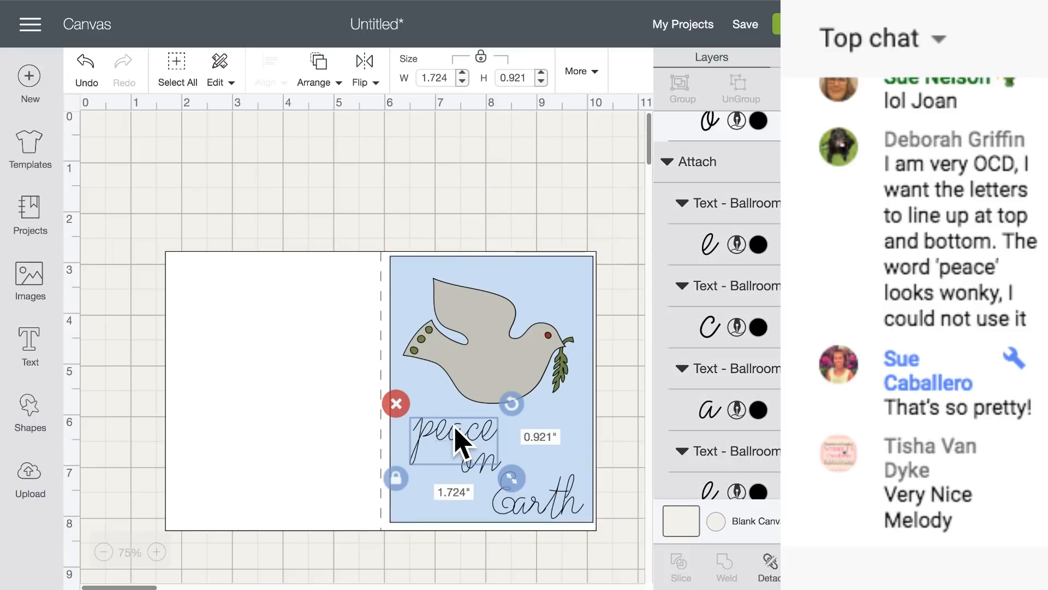
shift+click(479, 470)
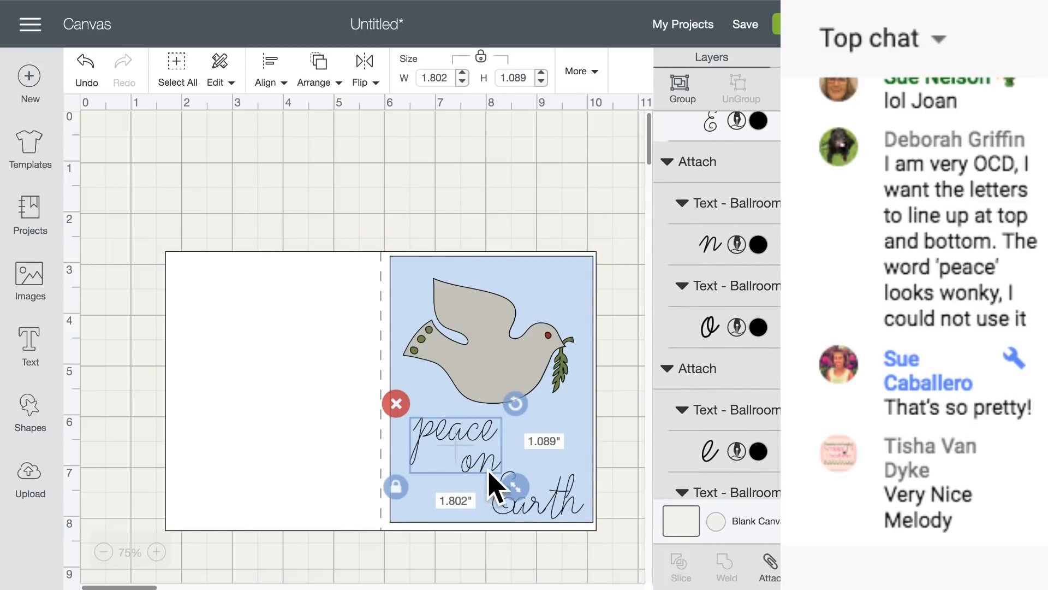
shift+click(562, 492)
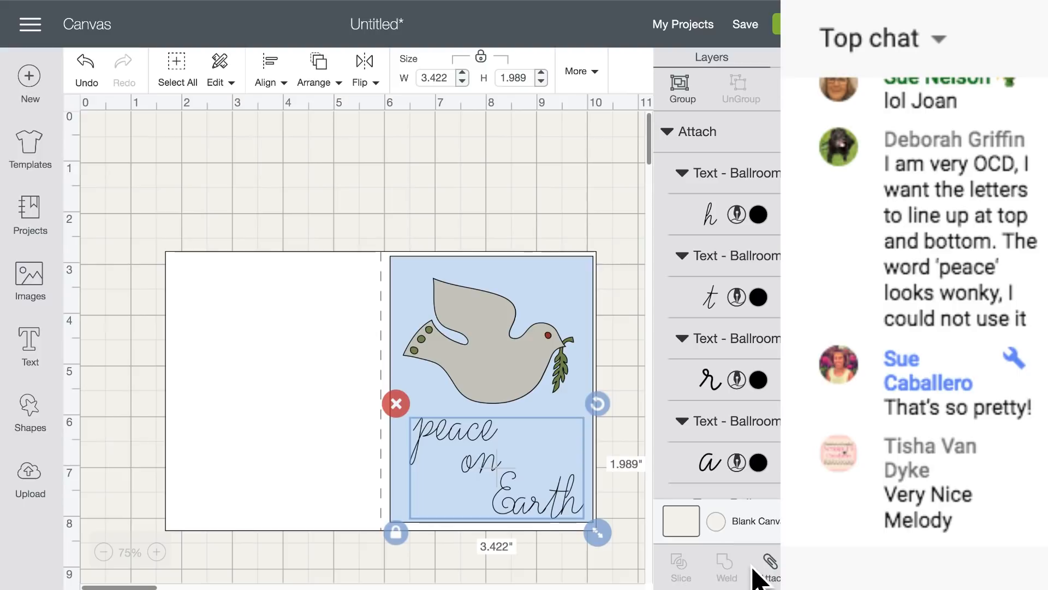
click(769, 563)
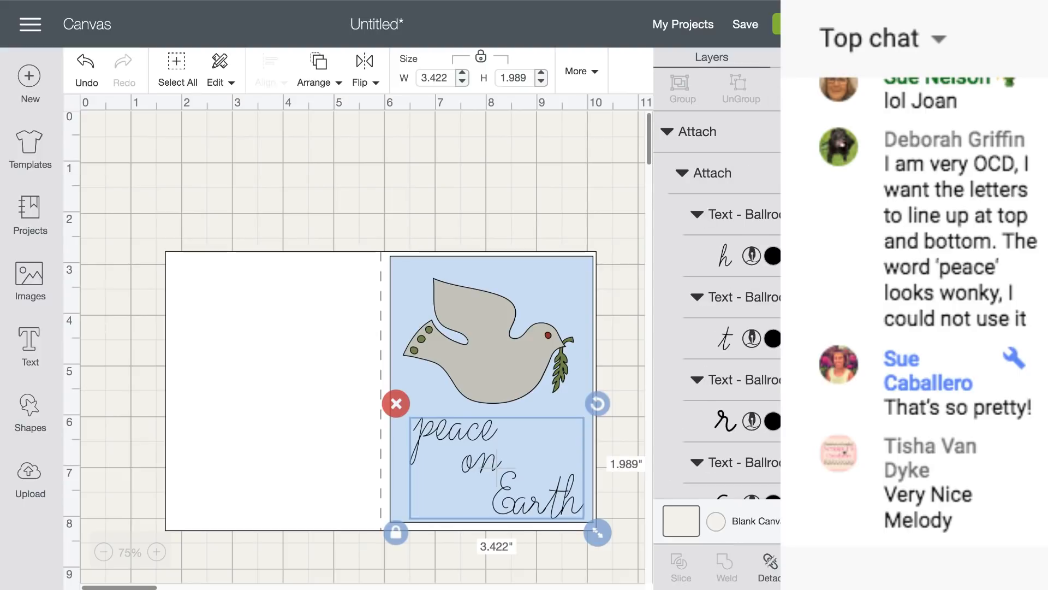
- Preview the project's cutting mats down to the light blue panel's mat, and return to the canvas
click(776, 24)
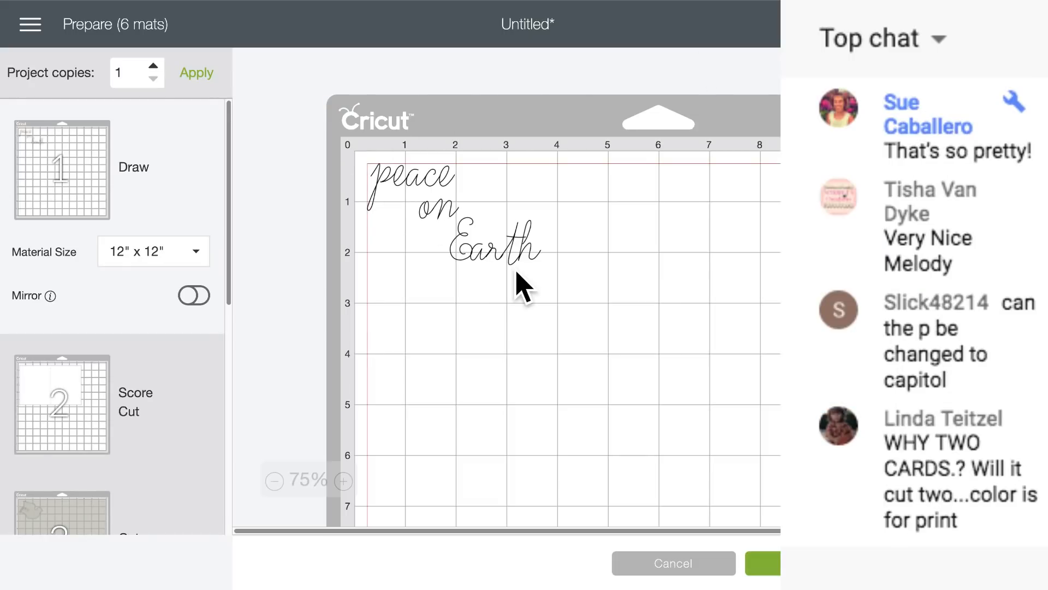
scroll(164, 362, down, 5)
scroll(164, 365, down, 4)
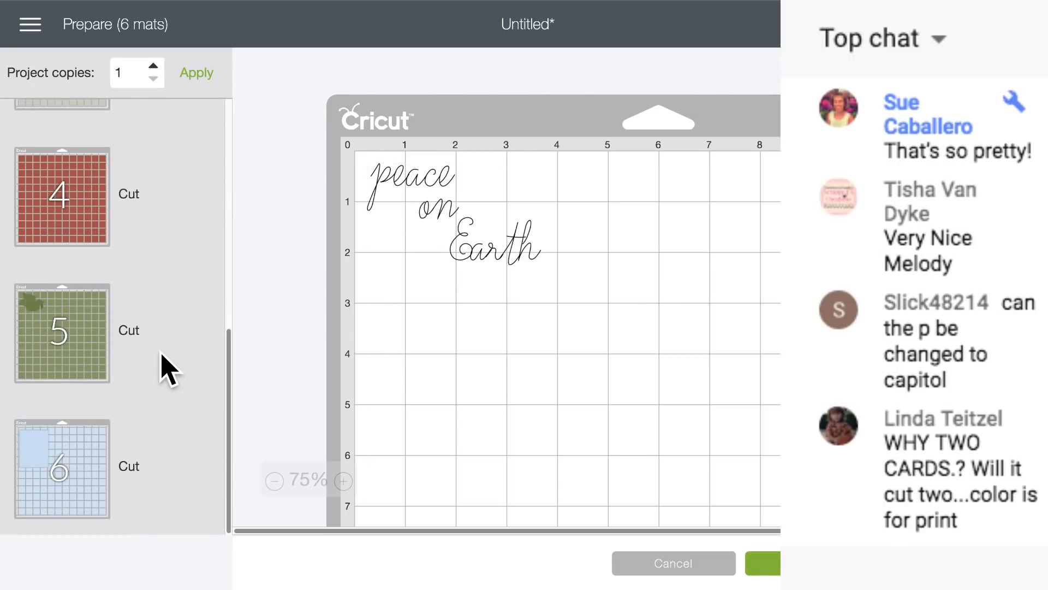
click(105, 448)
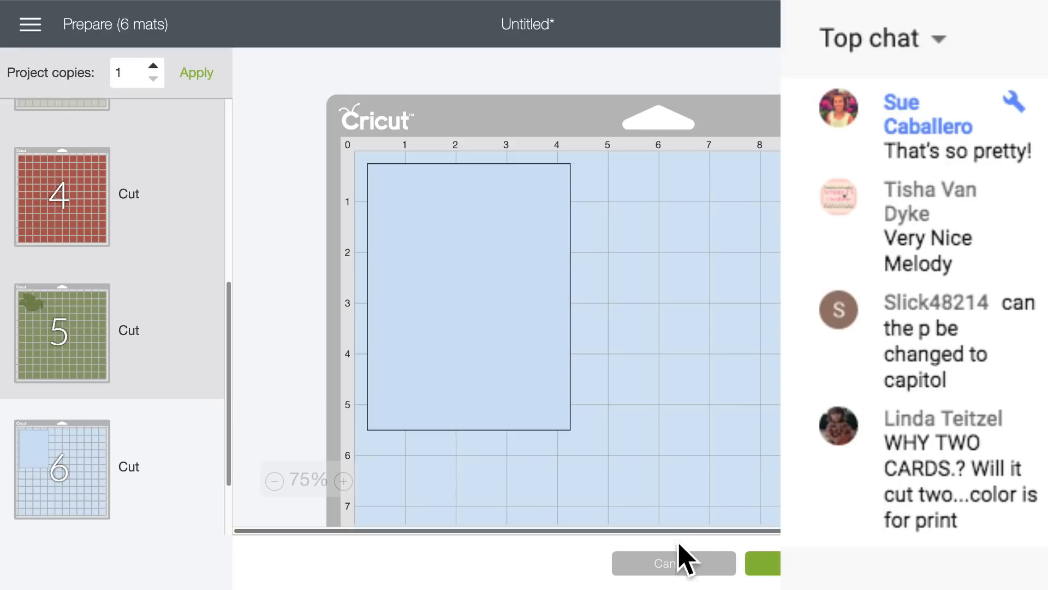
click(677, 564)
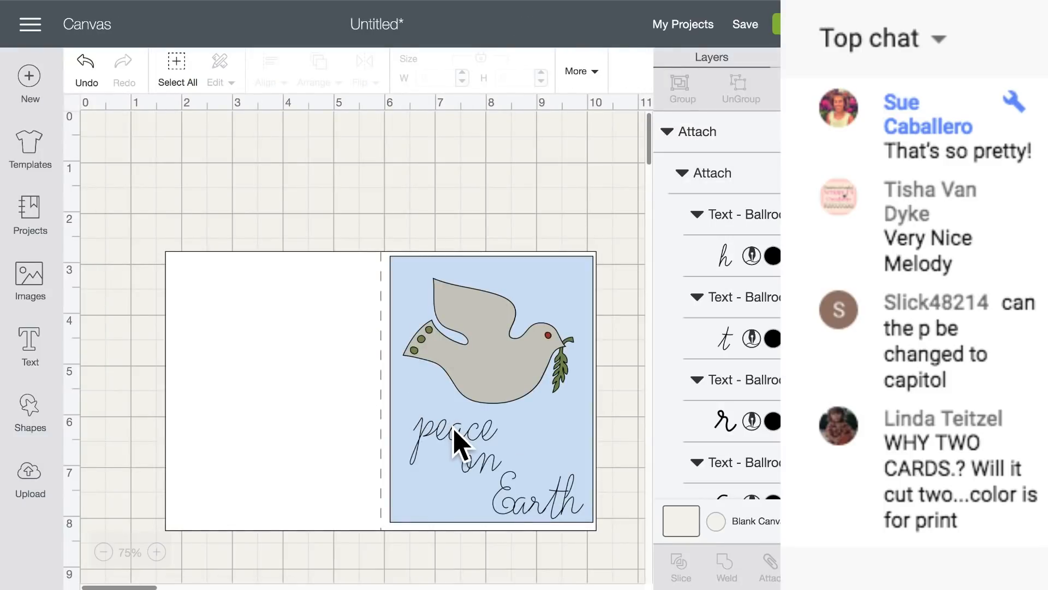
- Select the attached words together with the light blue panel and attach them to each other
click(457, 447)
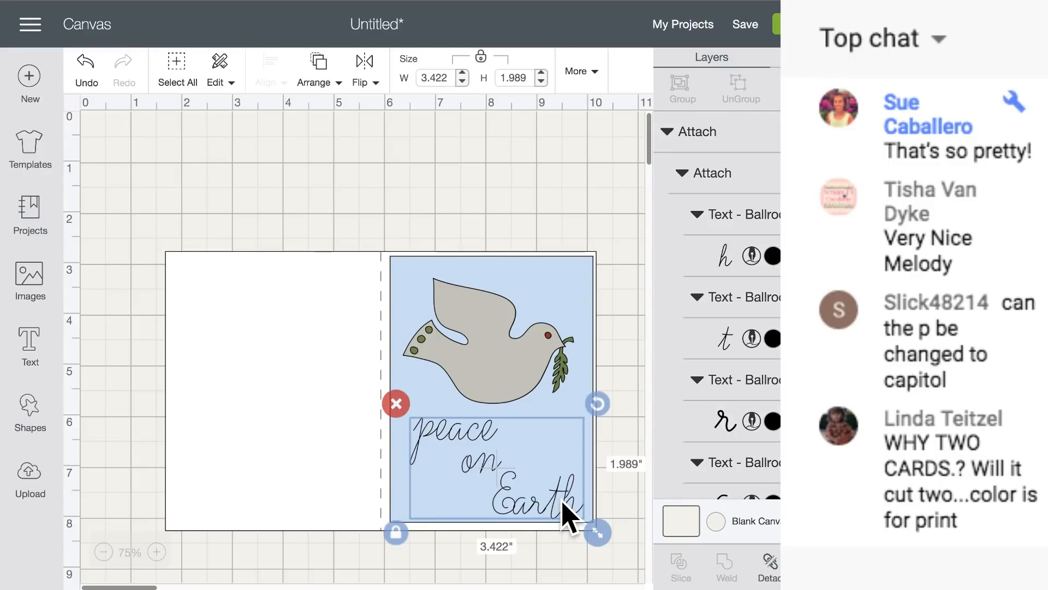
shift+click(400, 460)
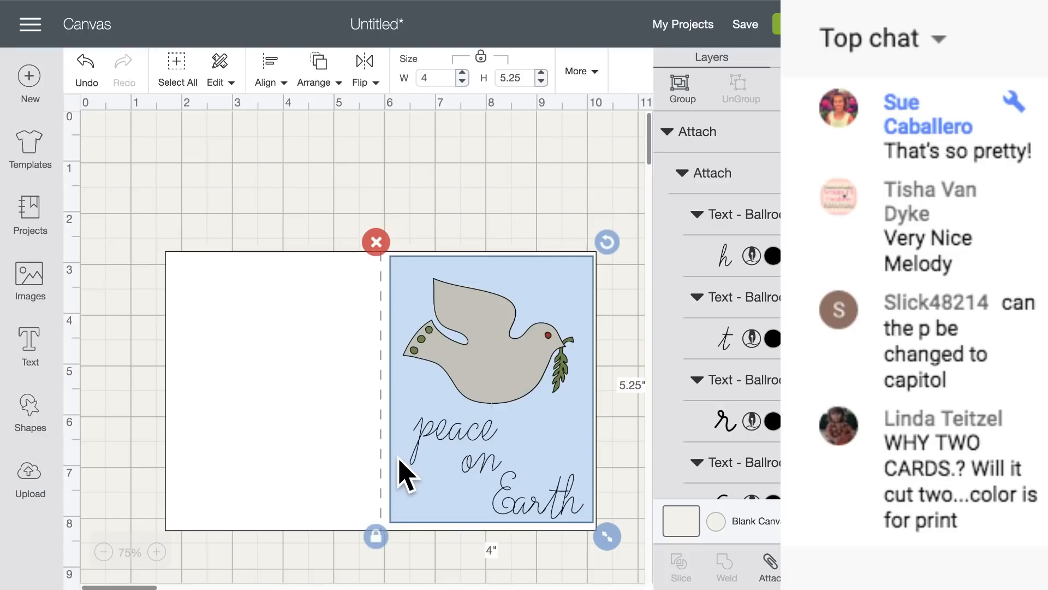
click(771, 565)
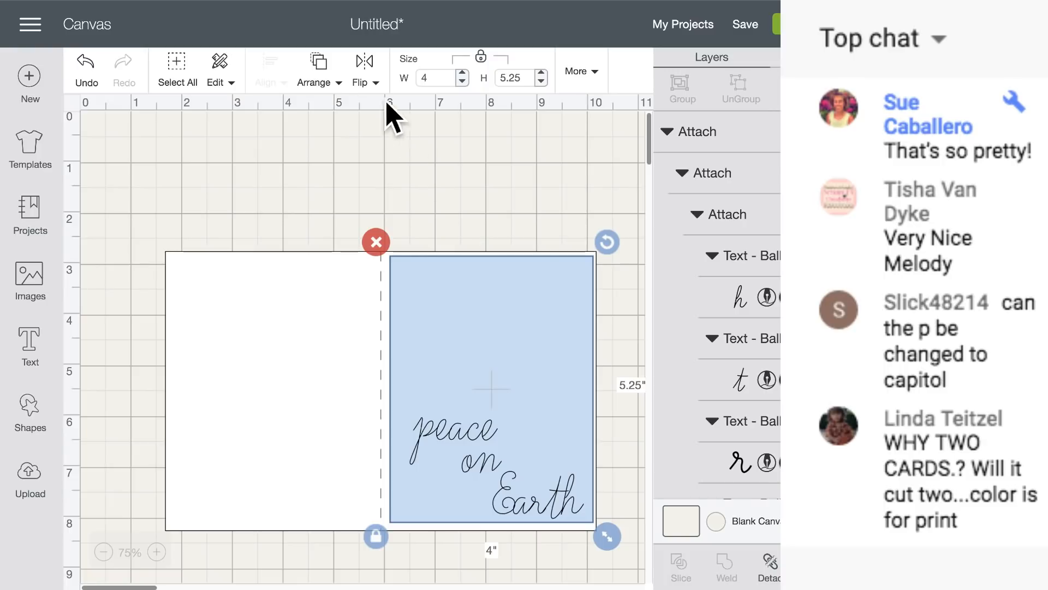
- Send the attached panel and words to the back, and move them forward so they sit between the card and the dove
click(329, 72)
click(326, 114)
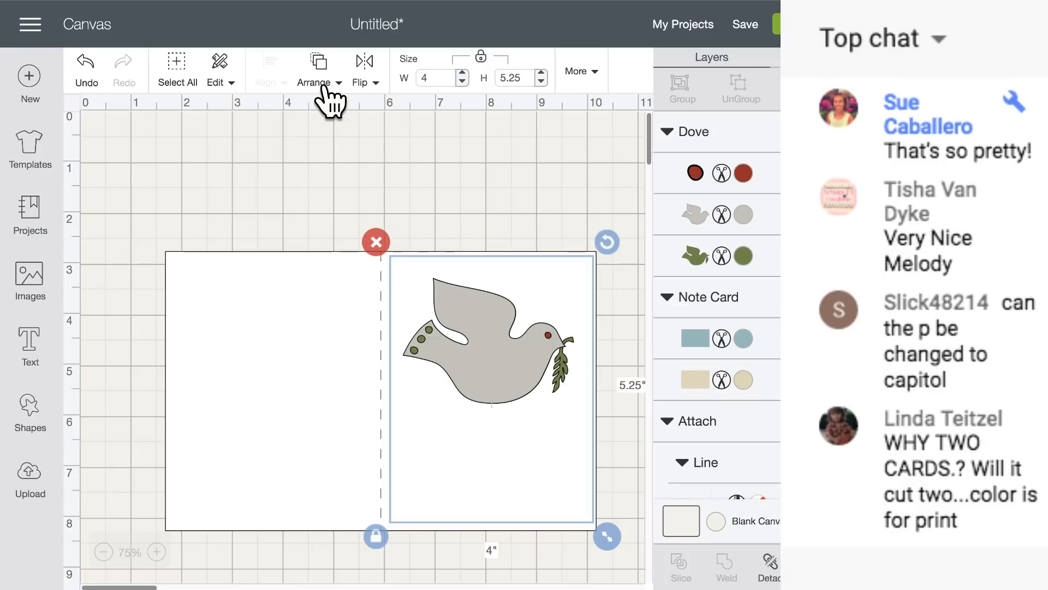
click(327, 77)
click(326, 167)
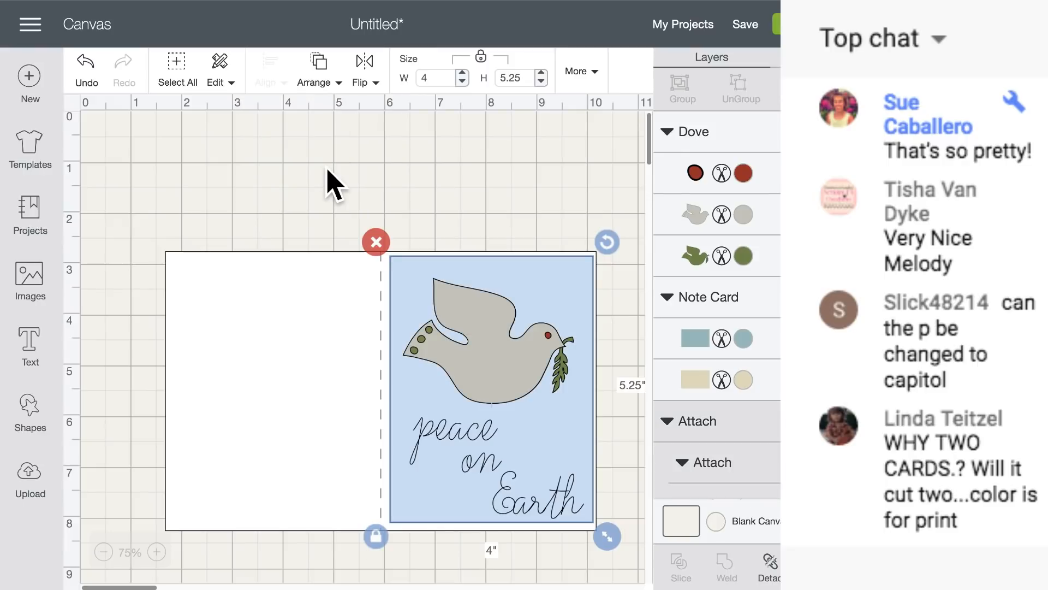
- Group the dove with the light blue panel and move the group onto the other half of the card
click(507, 303)
click(459, 165)
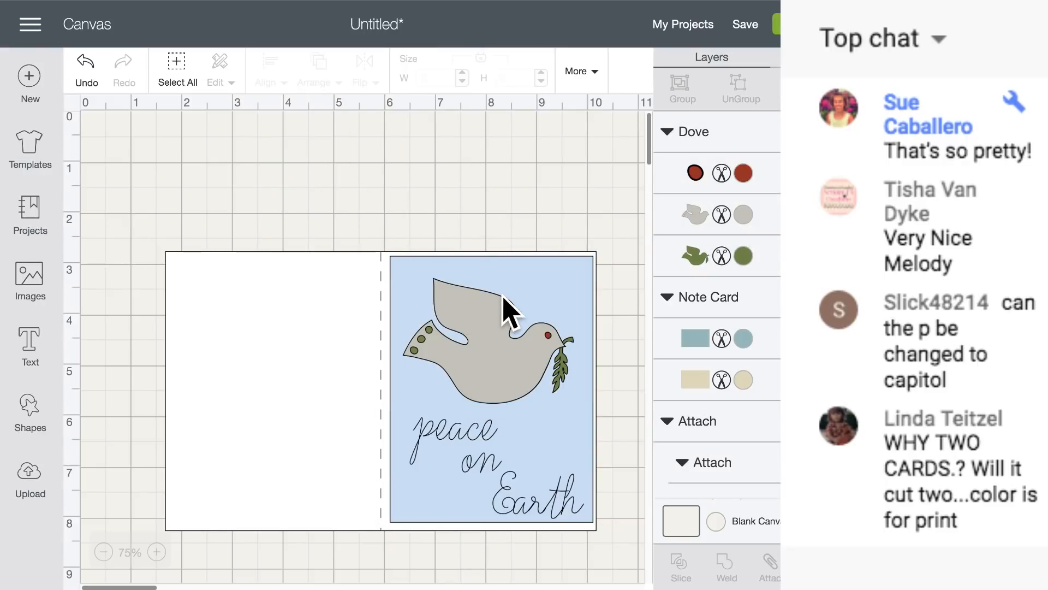
click(464, 308)
shift+click(508, 281)
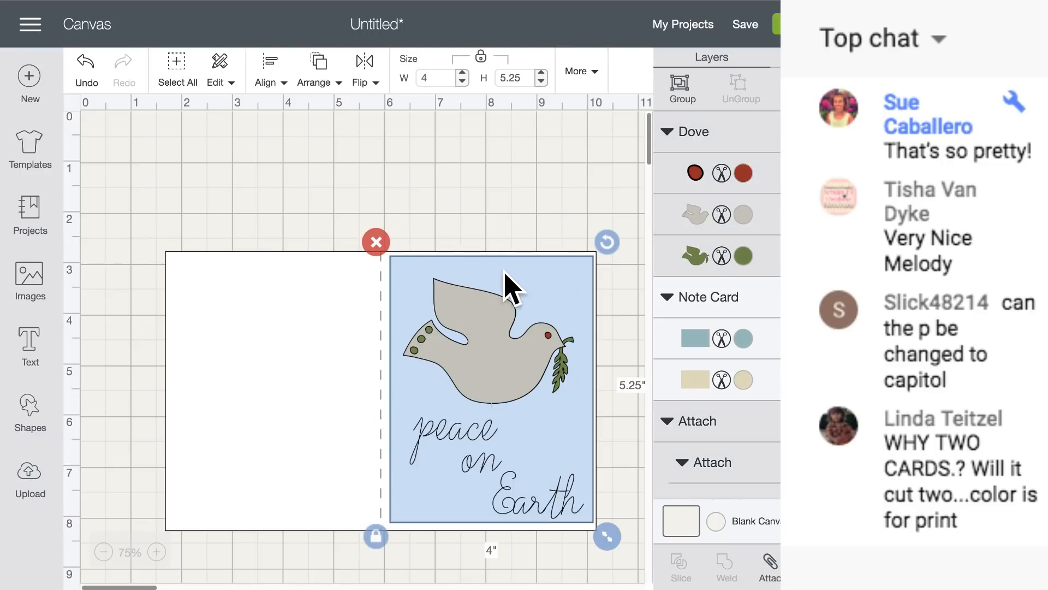
click(685, 90)
drag(591, 264, 330, 290)
click(461, 365)
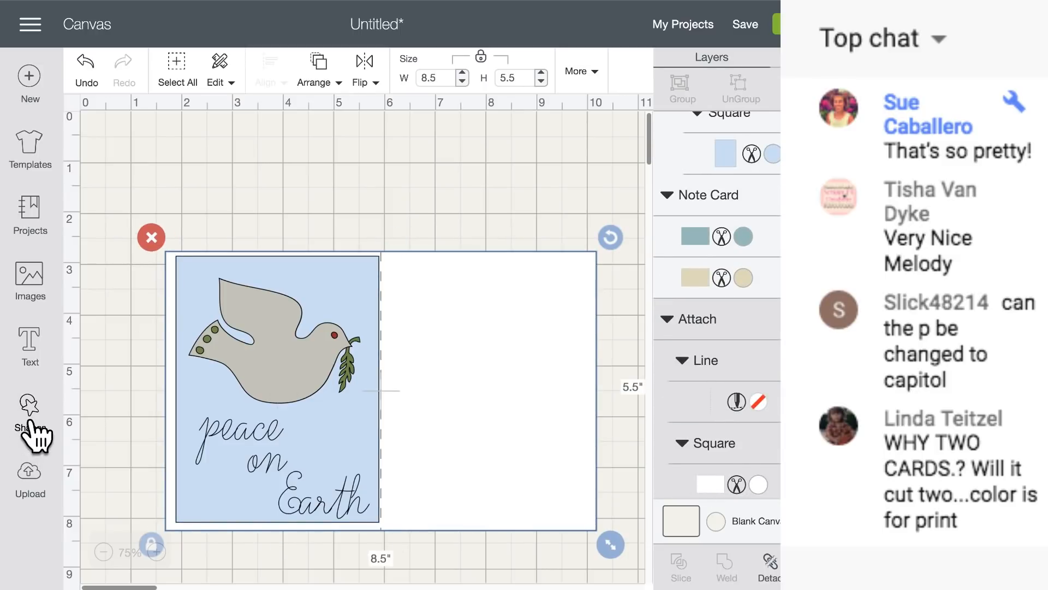
- Add a text object reading "Have a Merry Christmas", correcting the spelling and capital of "Christmas"
click(30, 347)
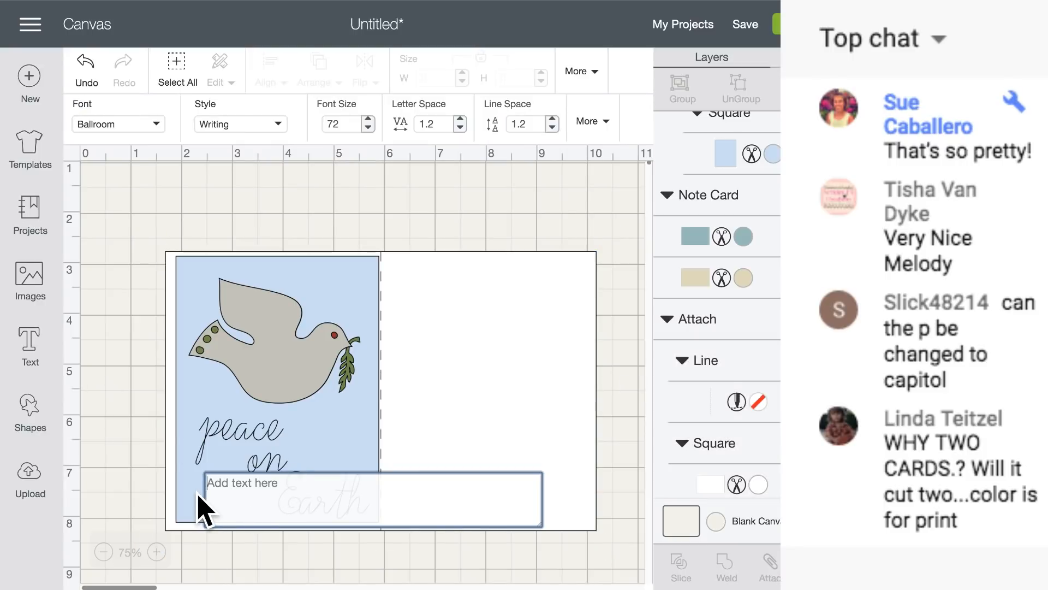
text(Have a Merry ch)
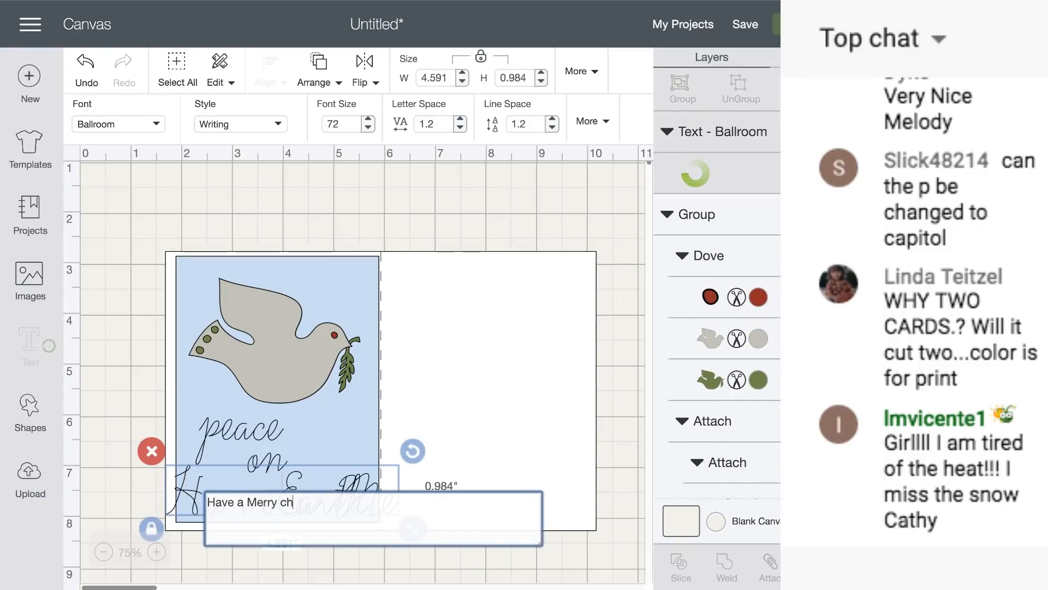
text(istmas)
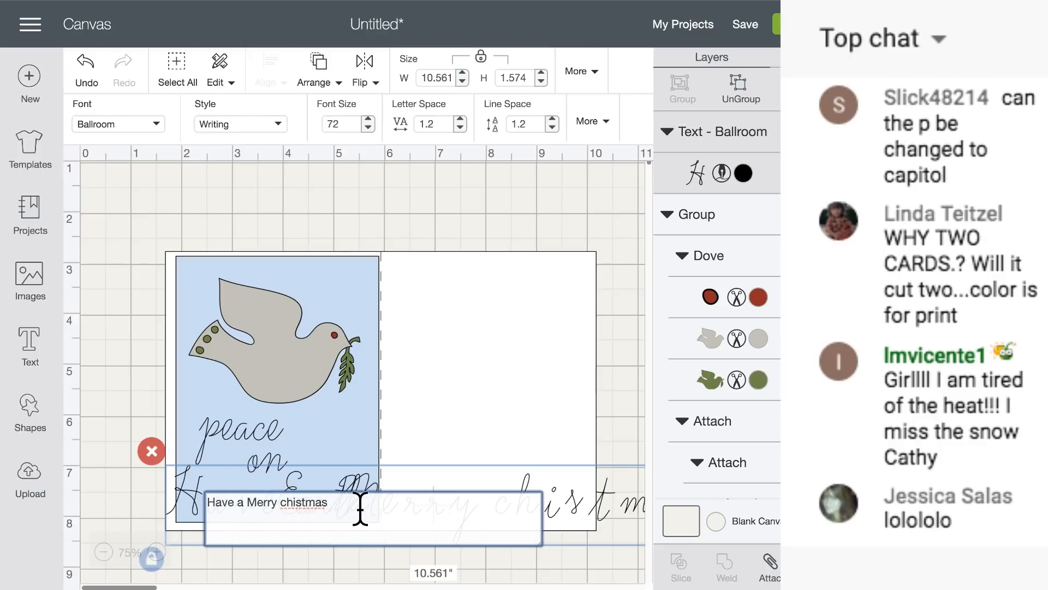
click(286, 503)
key(BackSpace)
text(C)
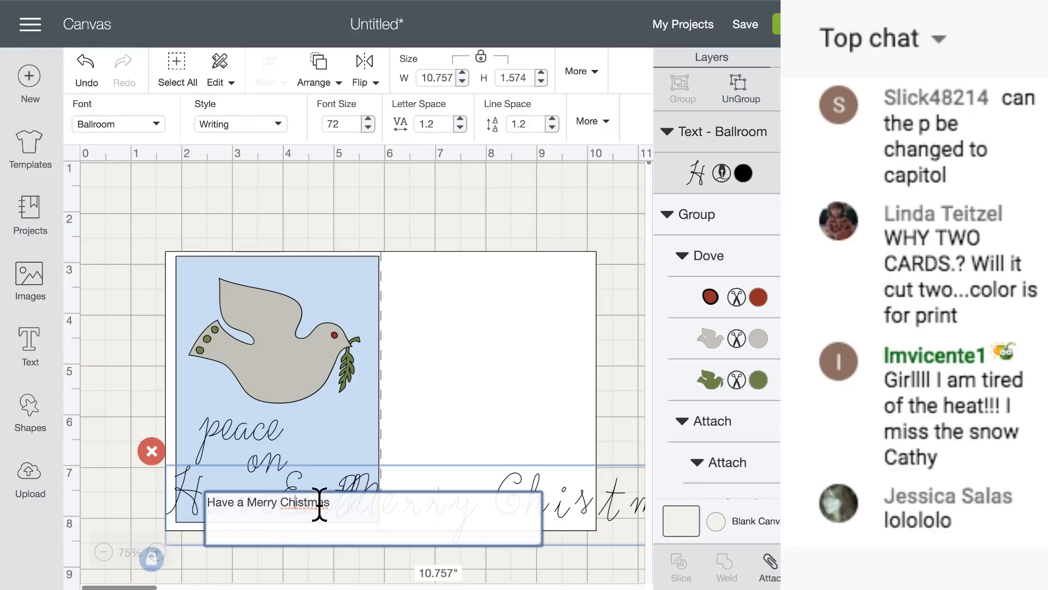
key(Right)
text(r)
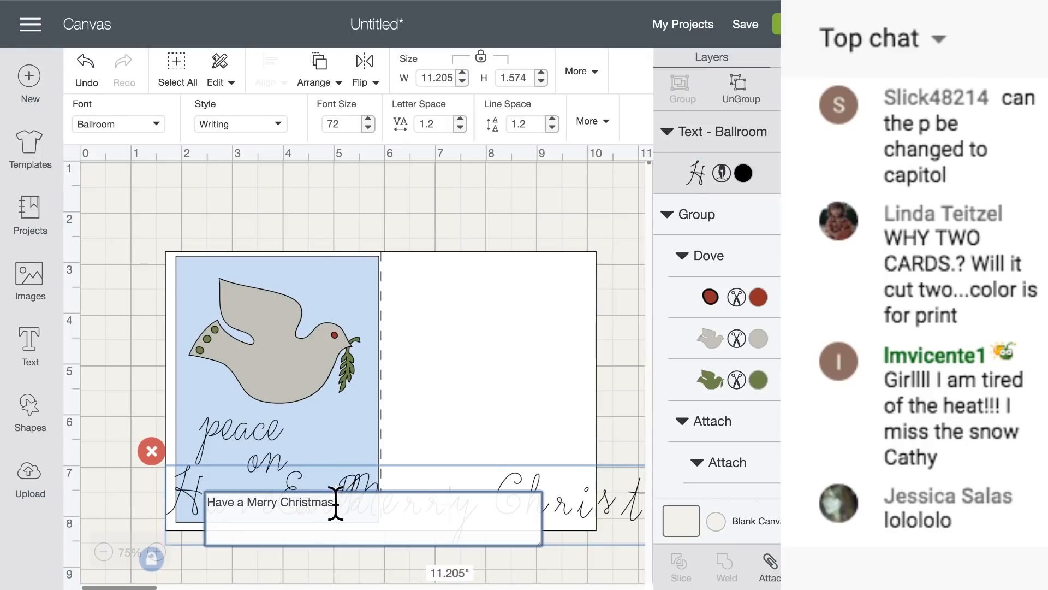
- Break the greeting into three lines, "Have a", "Merry" and "Christmas", and place it on the blank half of the card
click(249, 502)
key(Return)
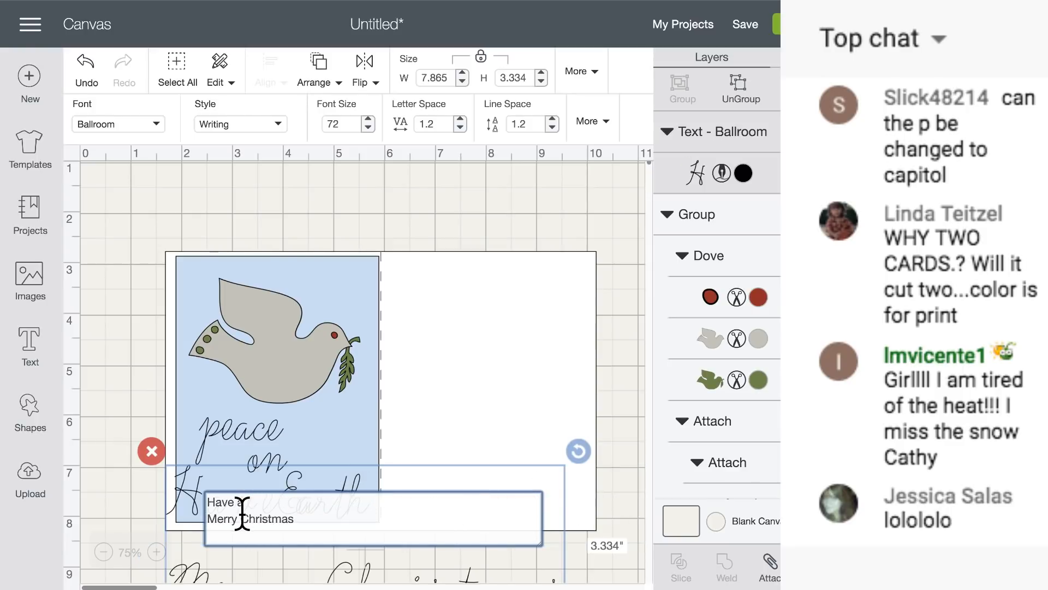
click(240, 519)
key(Return)
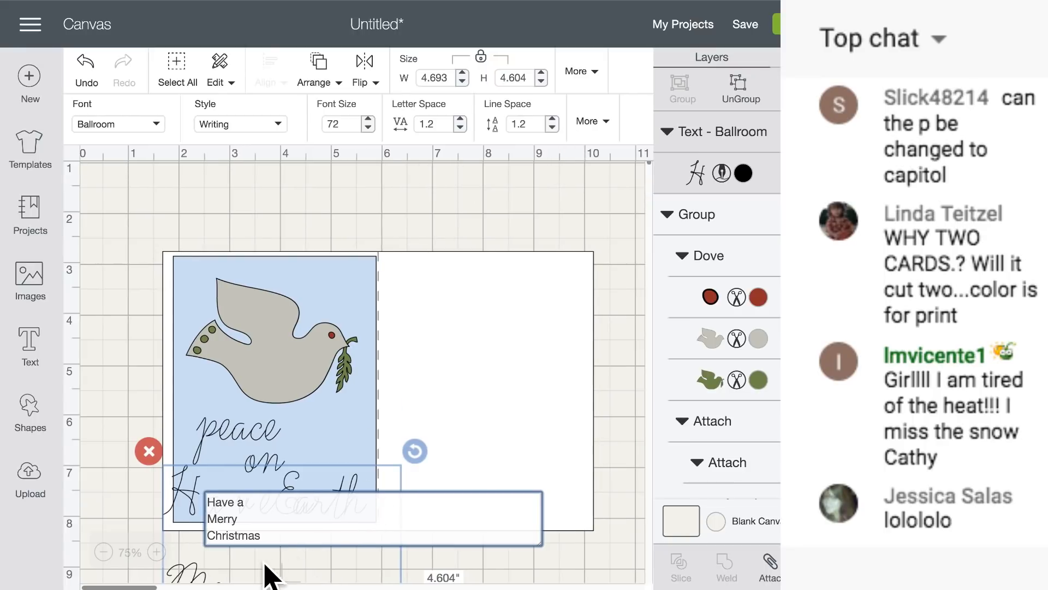
drag(202, 576, 443, 372)
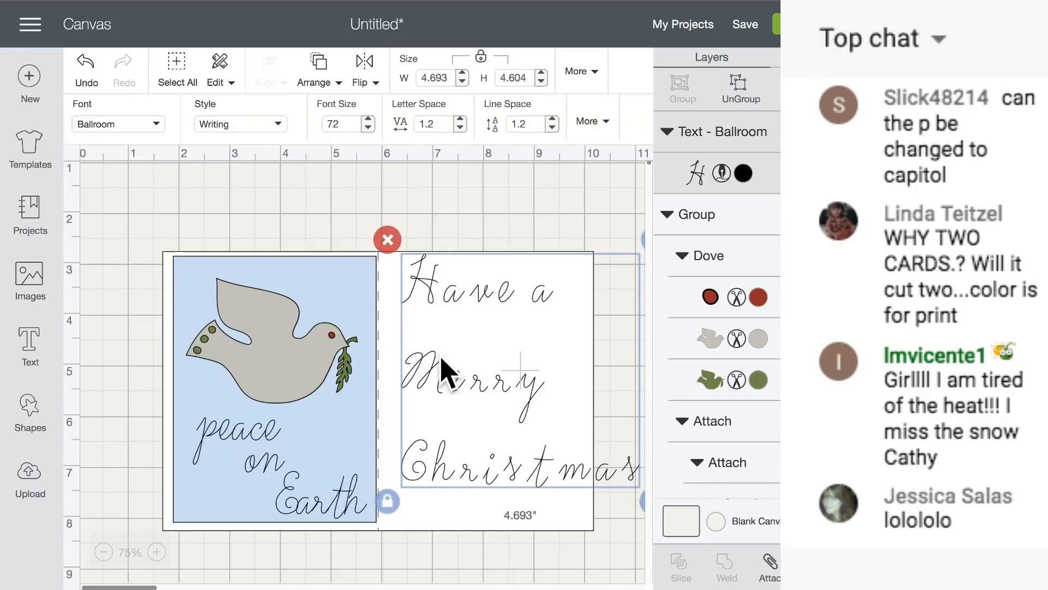
- Filter the fonts to Writing and change the greeting's font to Stilts
click(143, 125)
scroll(205, 320, down, 3)
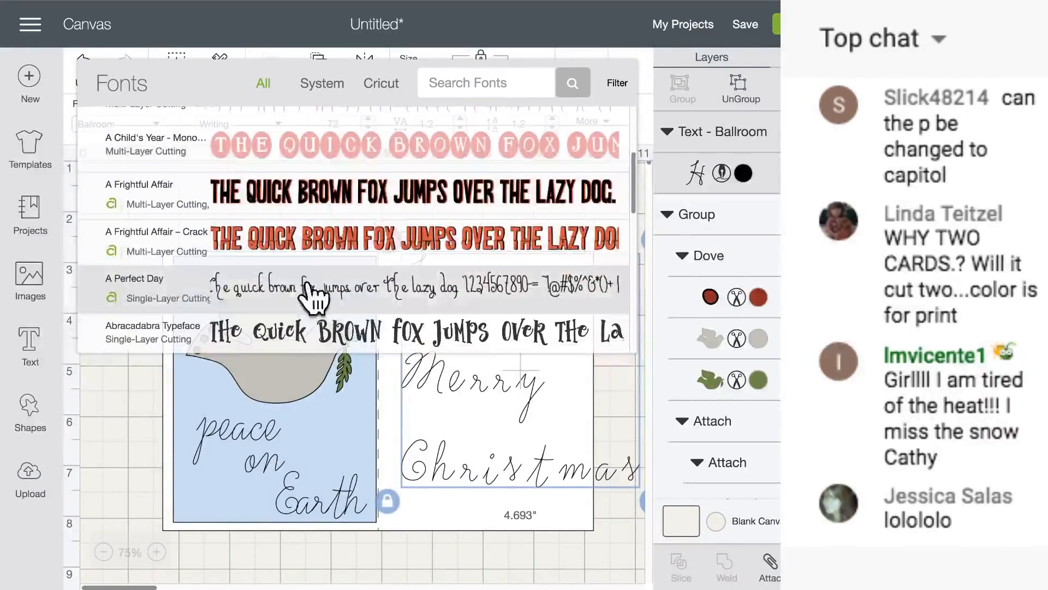
click(617, 83)
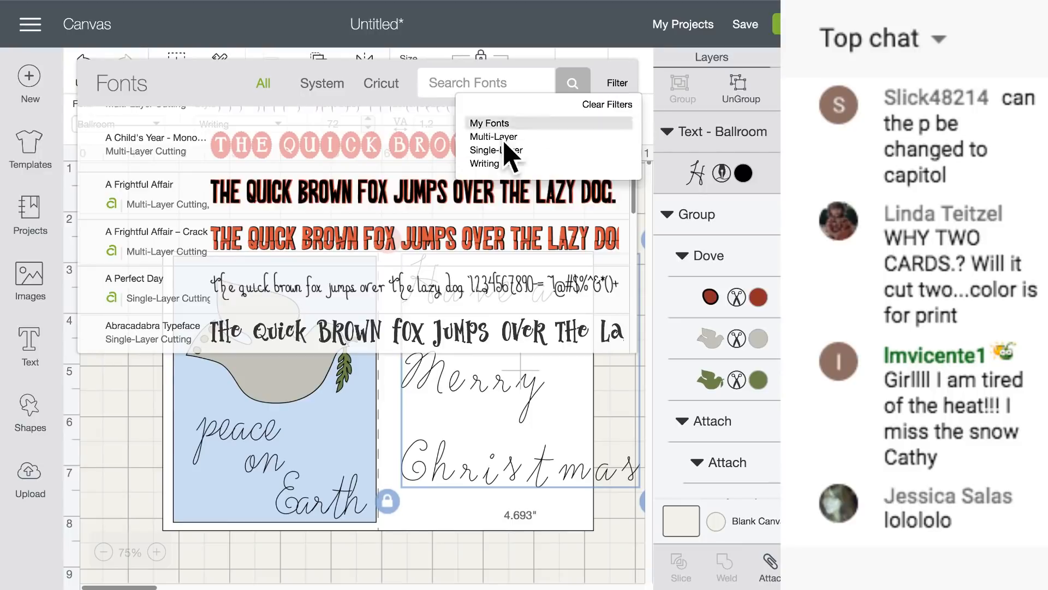
click(485, 164)
scroll(306, 315, down, 10)
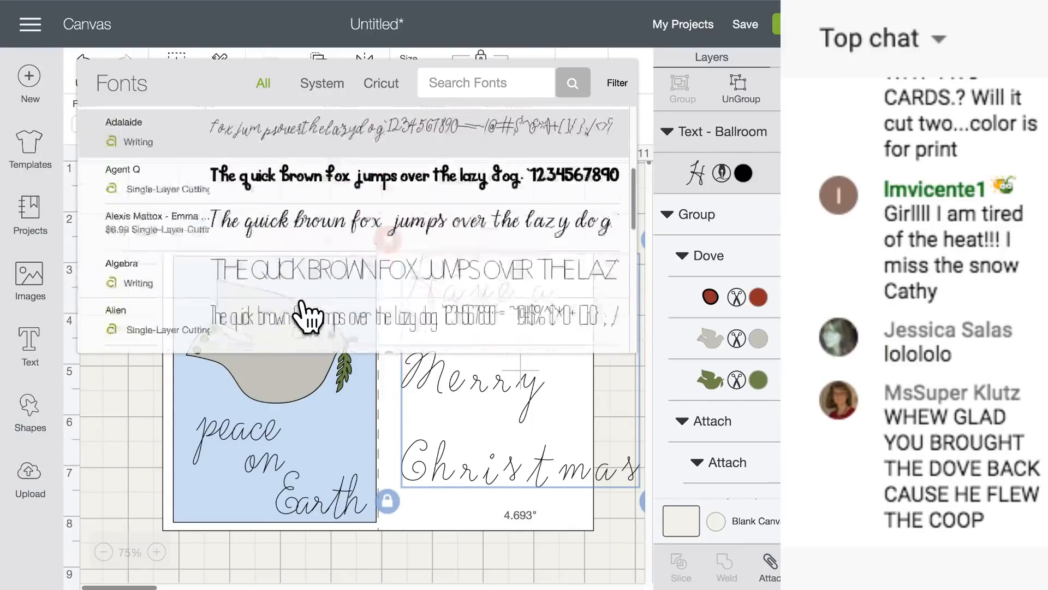
scroll(304, 306, down, 5)
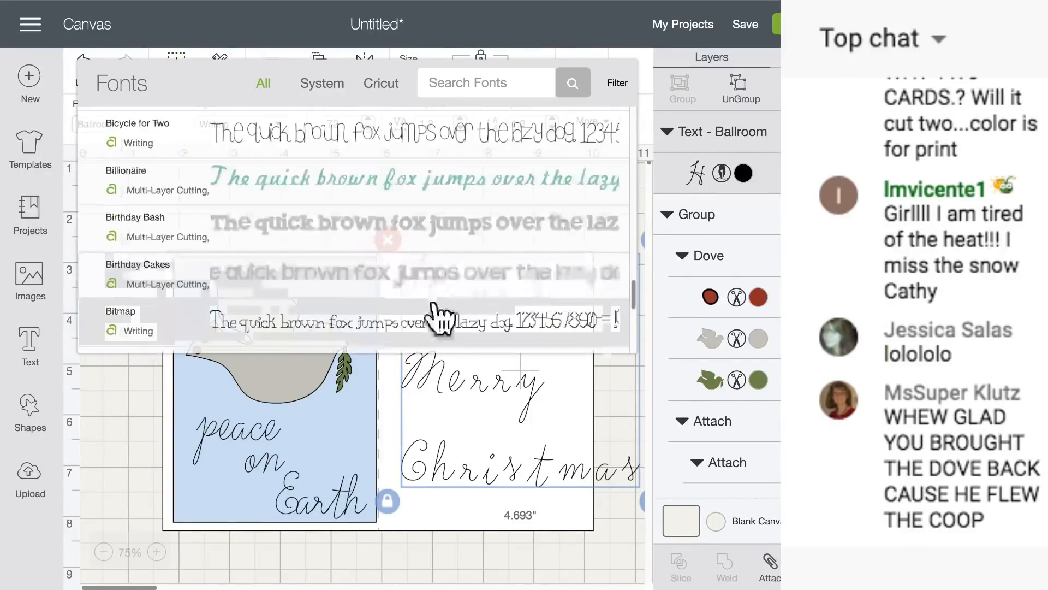
scroll(637, 330, down, 15)
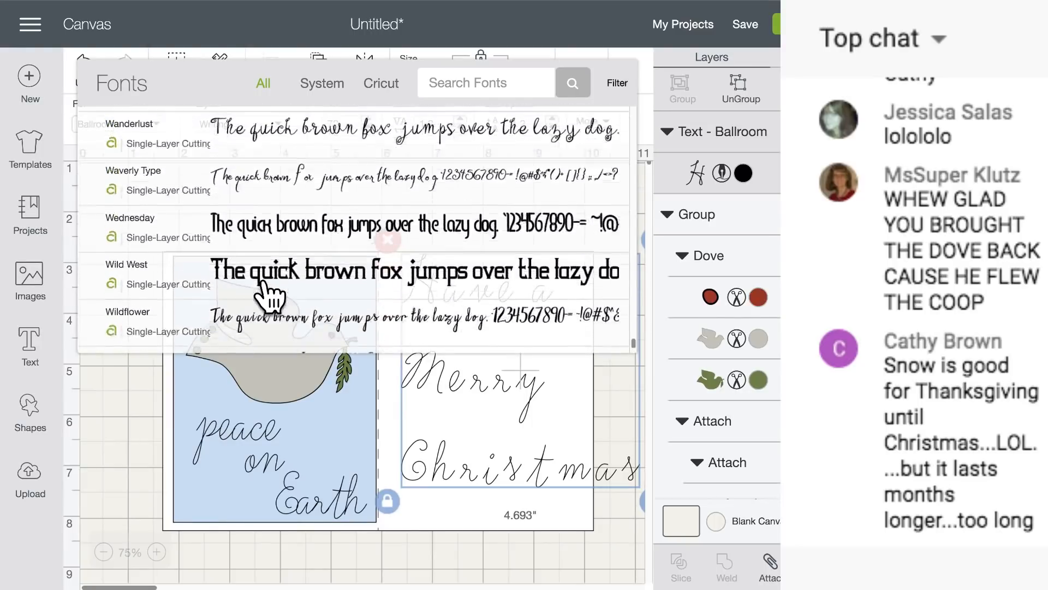
scroll(265, 295, up, 1)
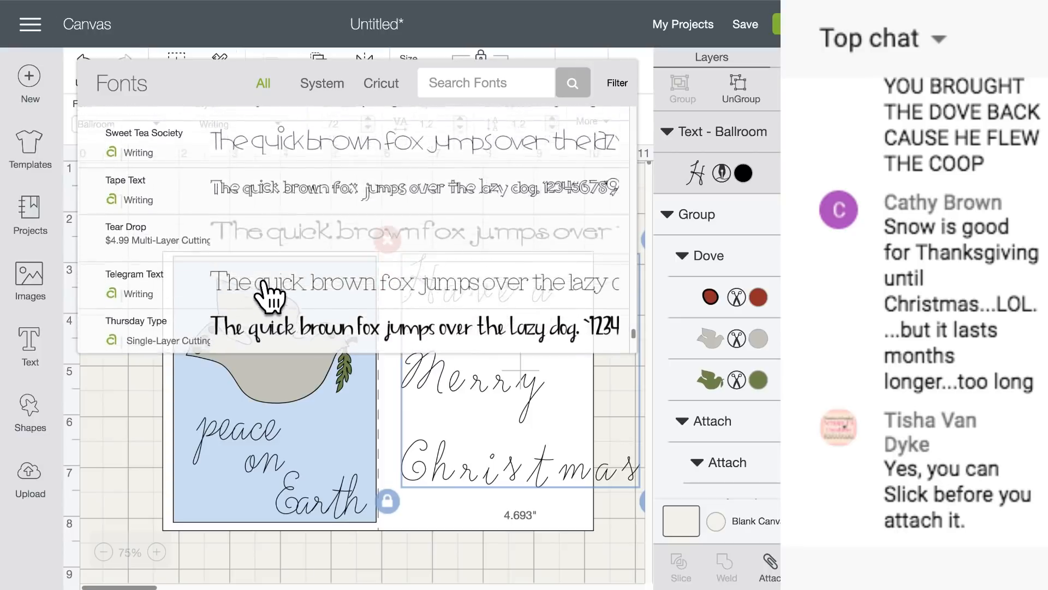
scroll(265, 295, up, 3)
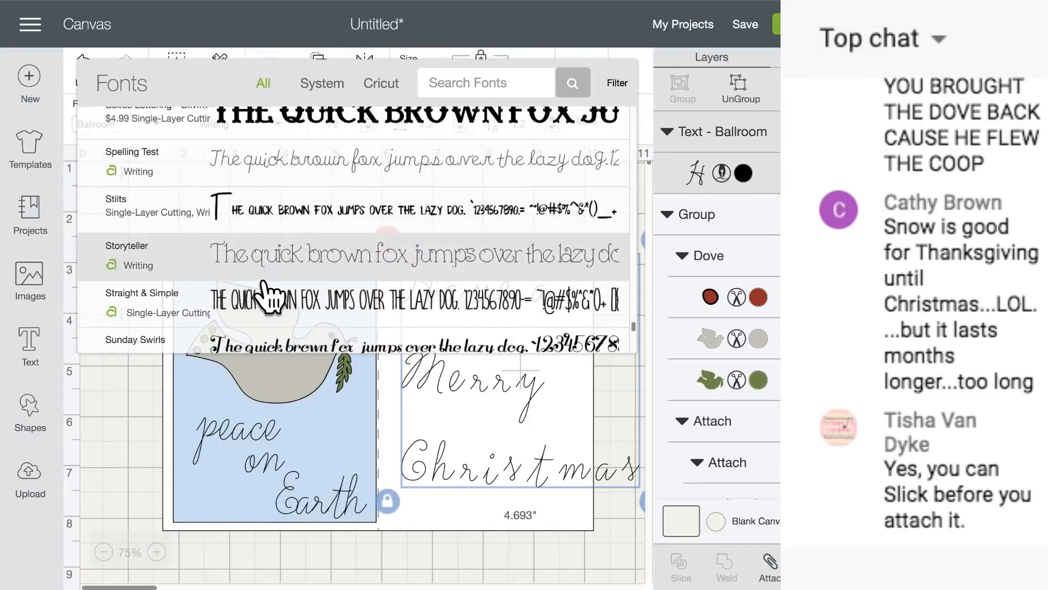
scroll(265, 294, up, 1)
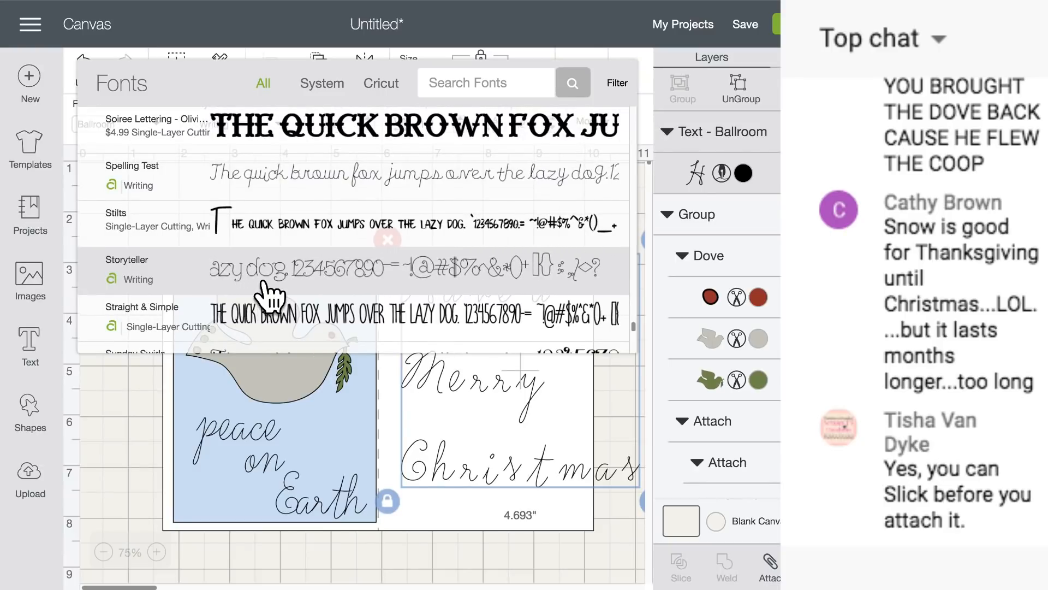
scroll(265, 294, up, 1)
scroll(264, 295, down, 1)
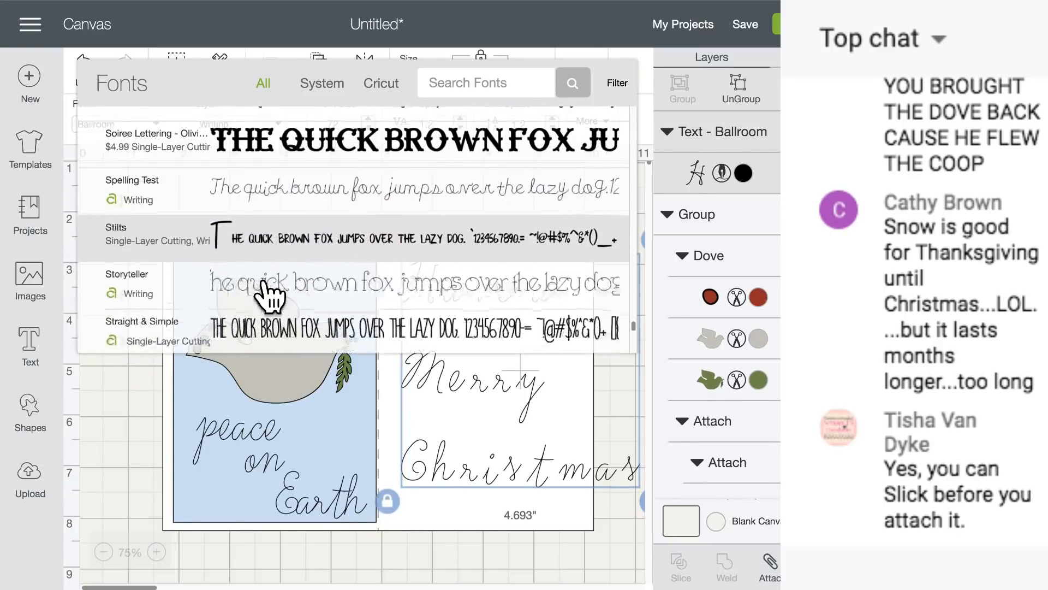
click(285, 241)
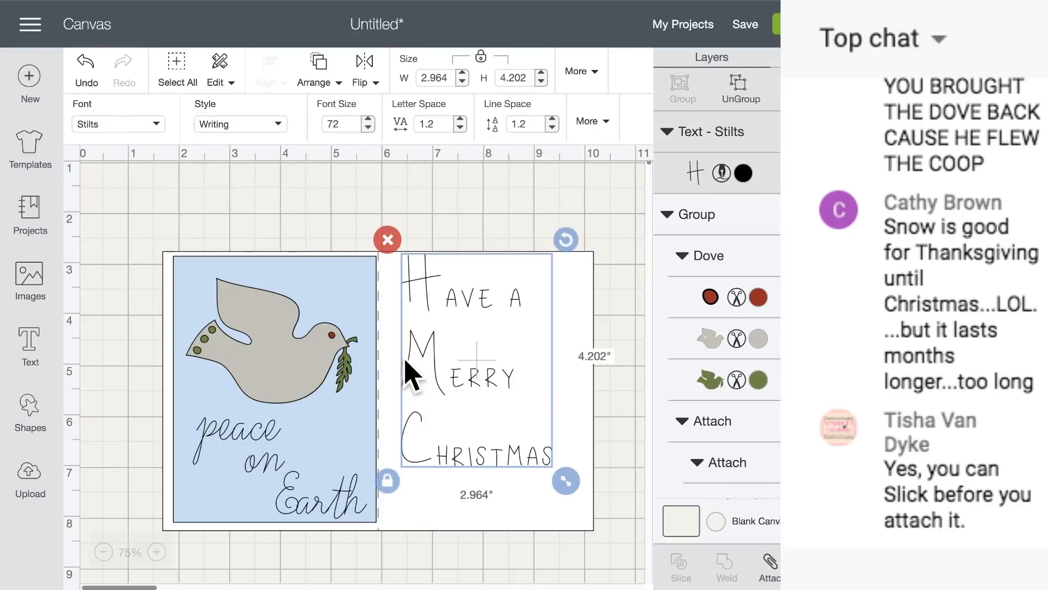
- Reposition the greeting within the blank half of the card and set its line spacing to 0
drag(428, 379, 443, 399)
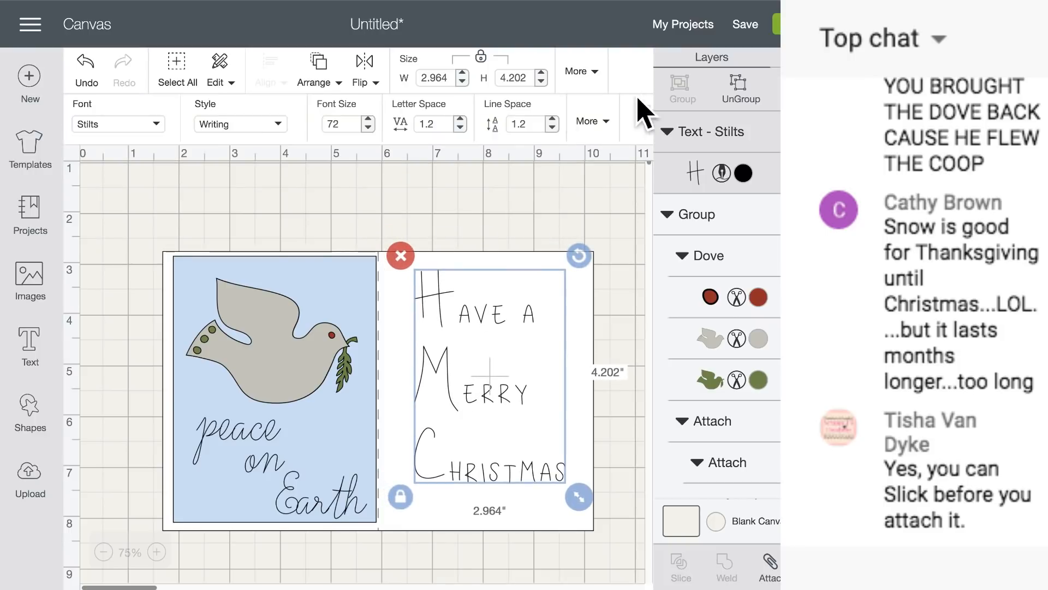
click(597, 122)
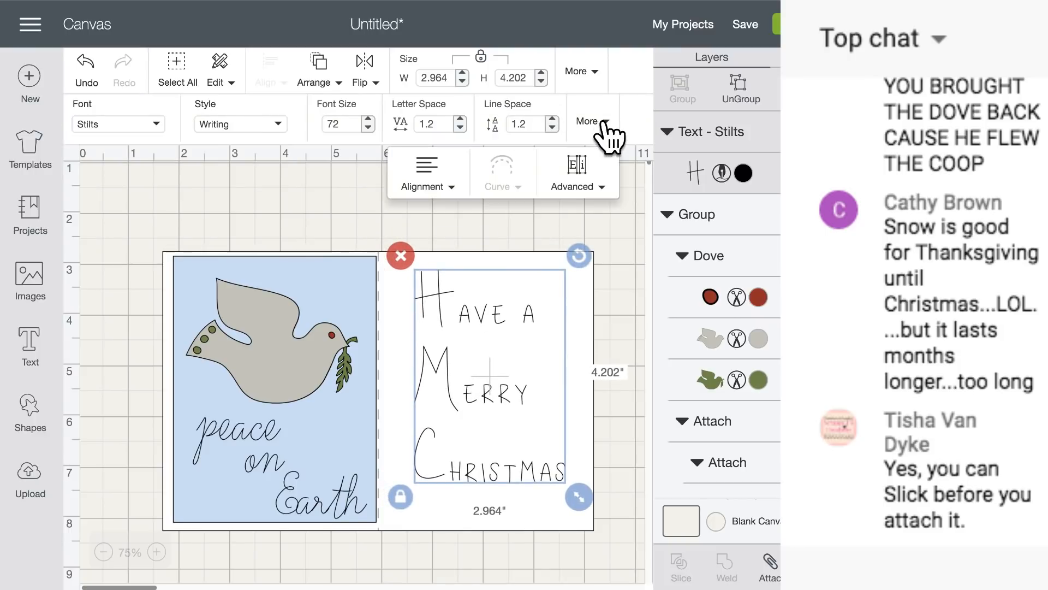
click(553, 128)
key(BackSpace)
key(BackSpace)
key(BackSpace)
text(0)
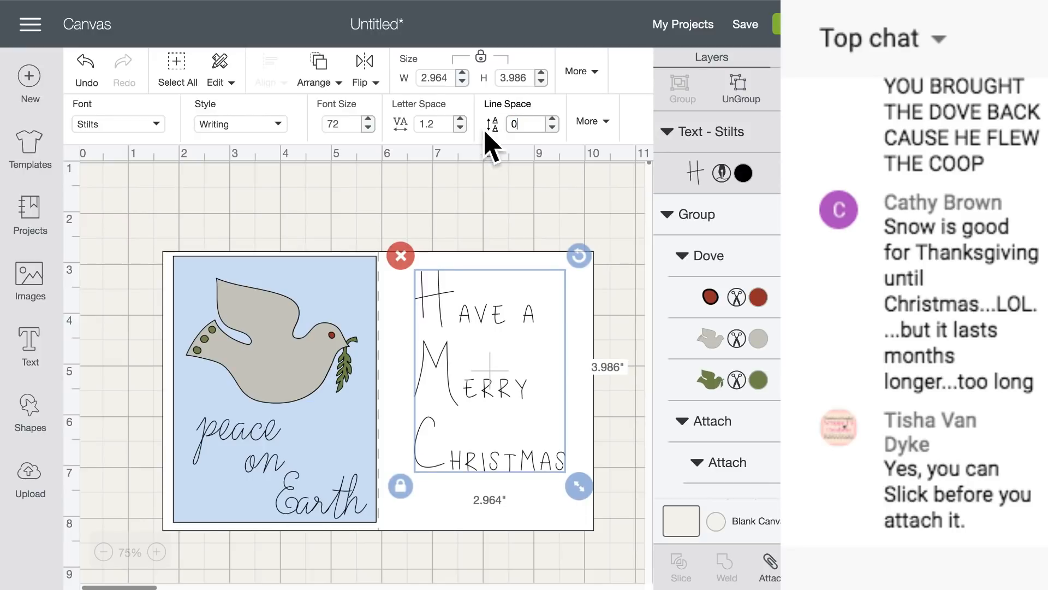
- Center-align the three lines of the "Have a Merry Christmas" text
click(600, 123)
click(440, 173)
click(435, 245)
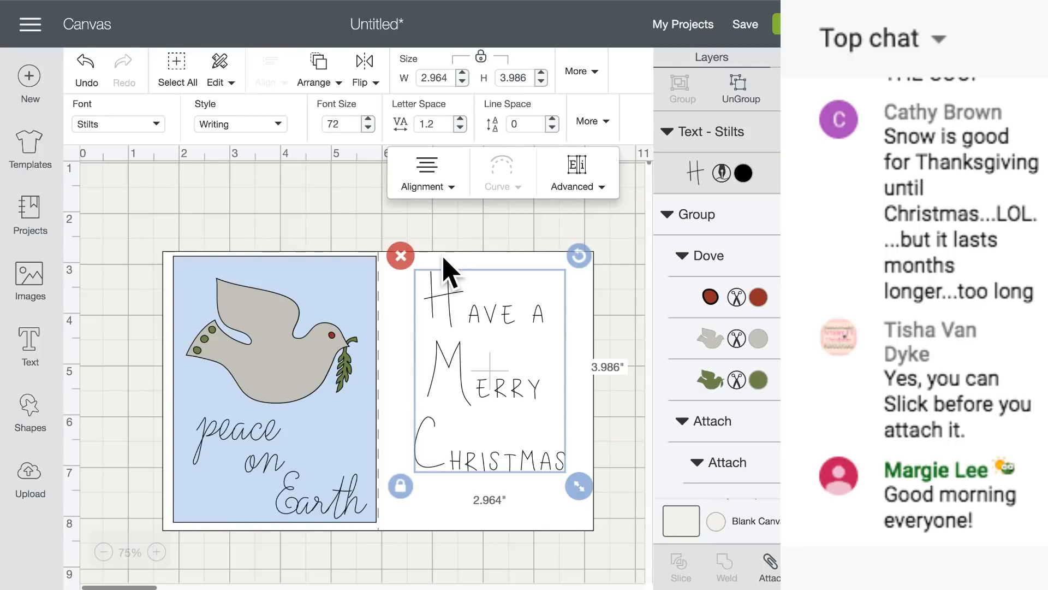
click(294, 238)
drag(442, 201, 519, 346)
click(494, 309)
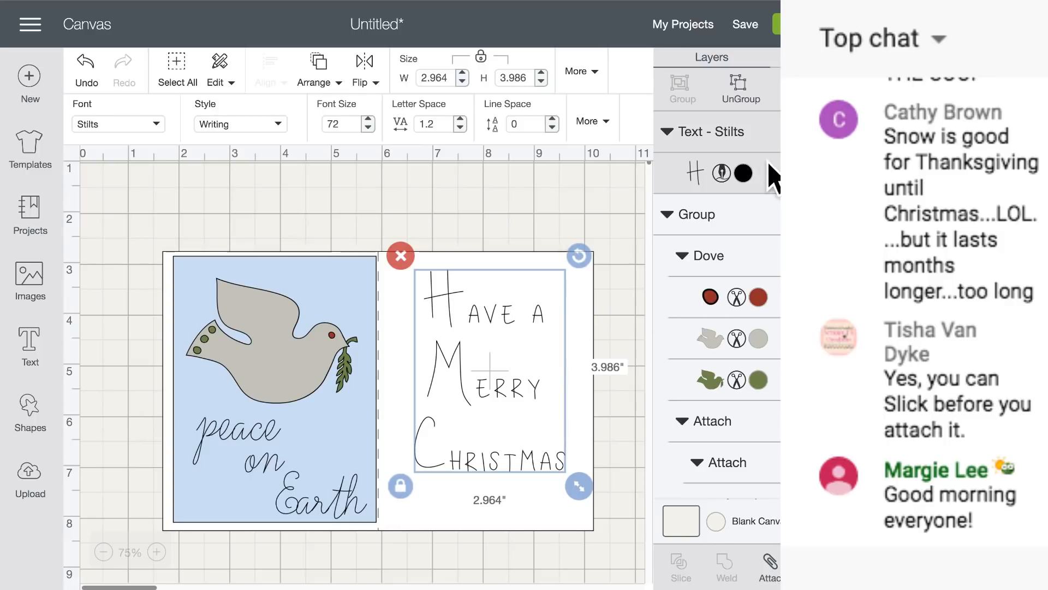
- Set the "Have a Merry Christmas" greeting's pen color to Very Berry
click(743, 172)
scroll(511, 486, down, 5)
scroll(510, 486, down, 3)
click(478, 314)
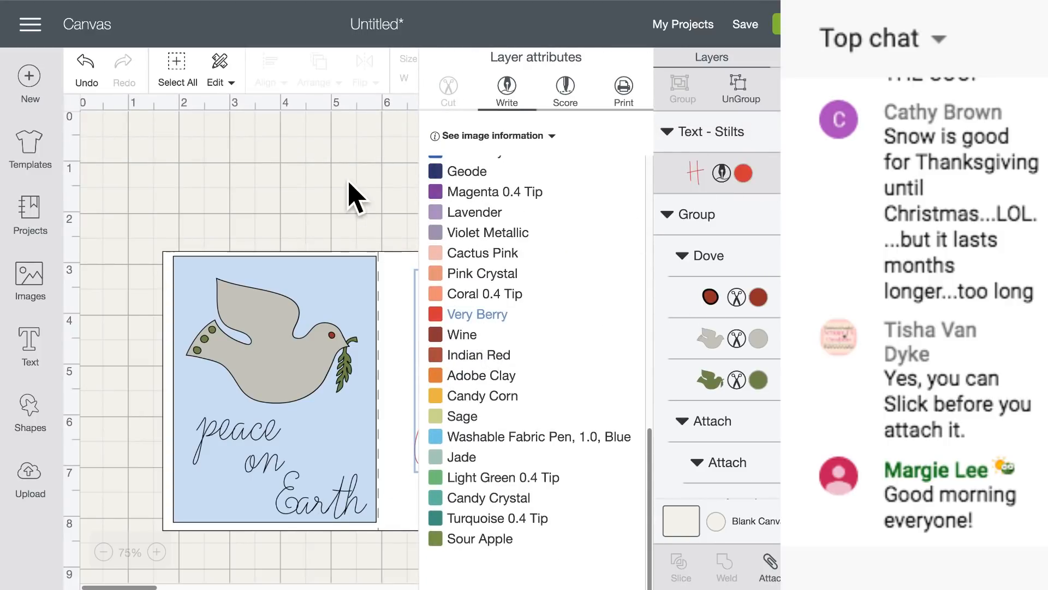
click(352, 196)
drag(403, 194, 540, 508)
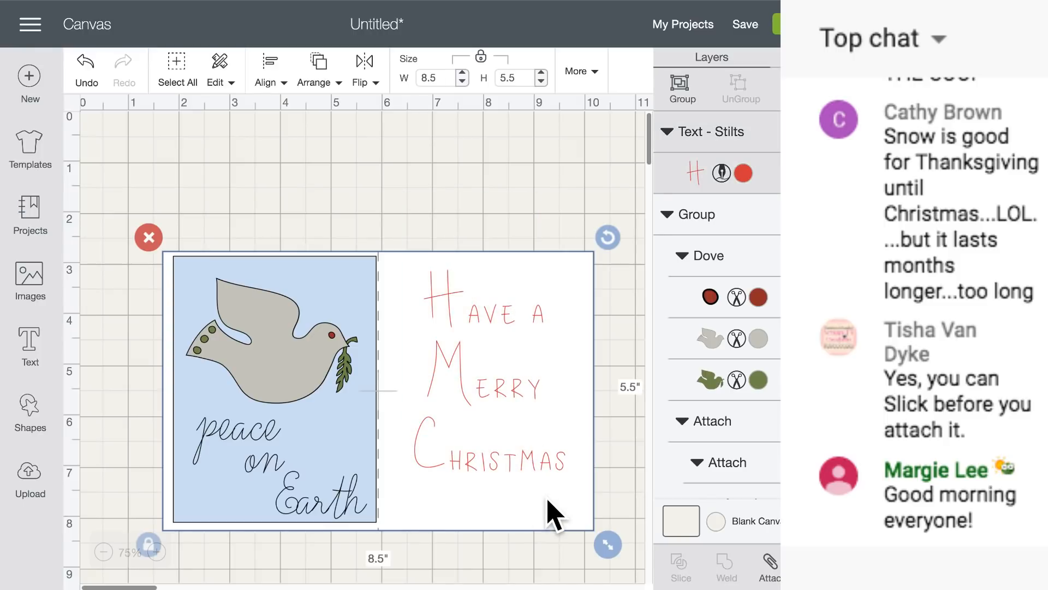
- Change the greeting's pen color to Sour Apple
click(725, 175)
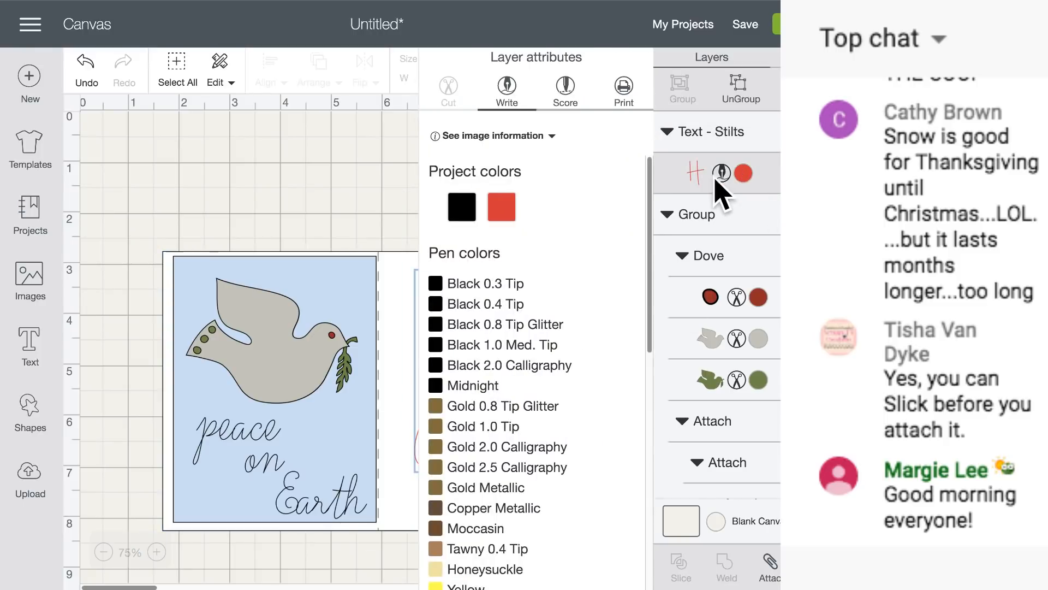
scroll(535, 414, down, 10)
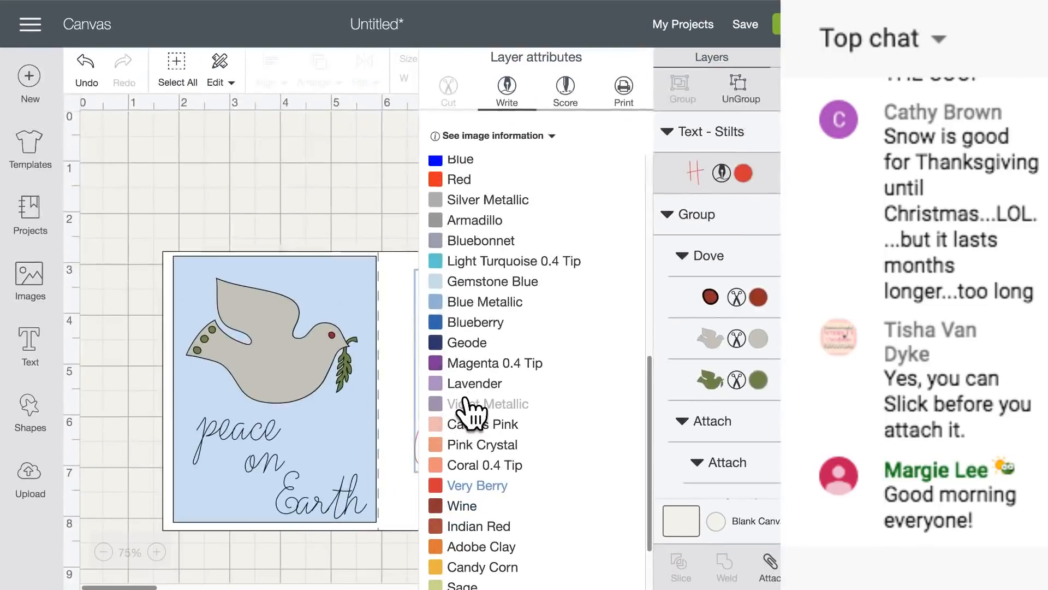
scroll(466, 407, down, 4)
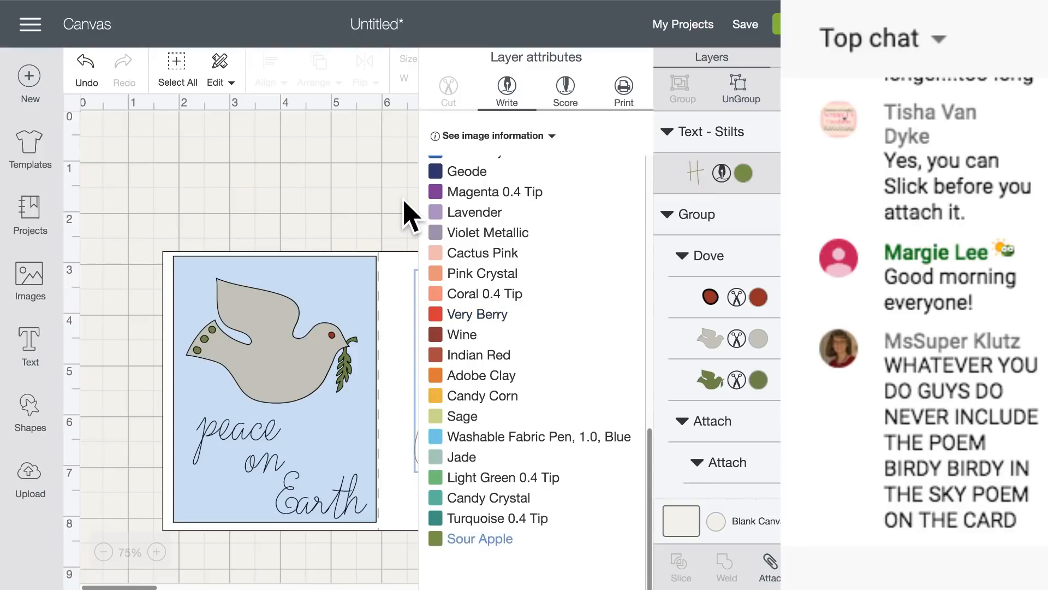
click(407, 220)
- Attach the greeting to the white scored card base and send the attached set to the back
drag(406, 203, 606, 544)
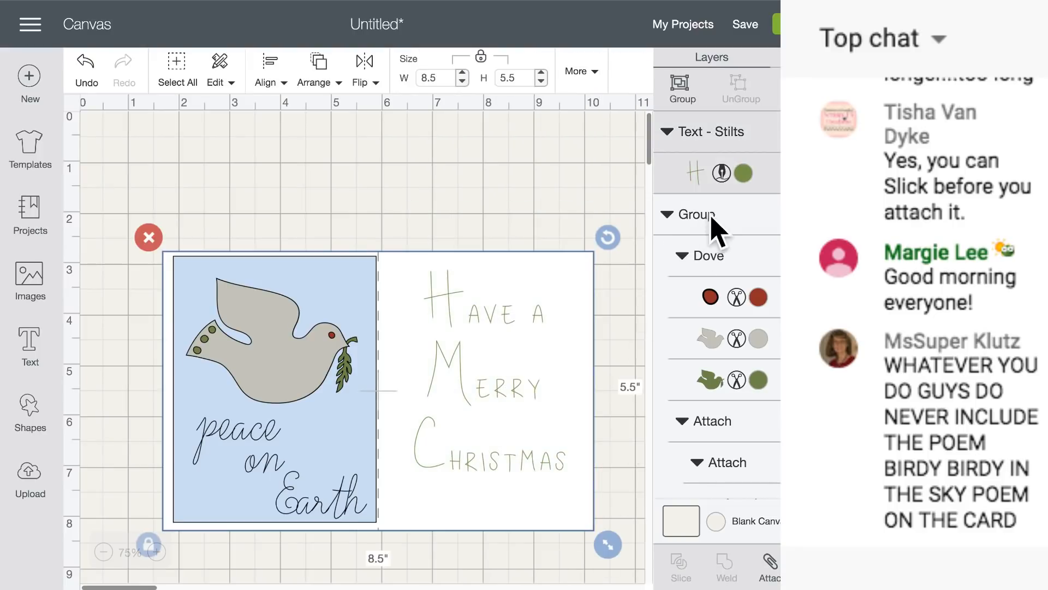
click(771, 565)
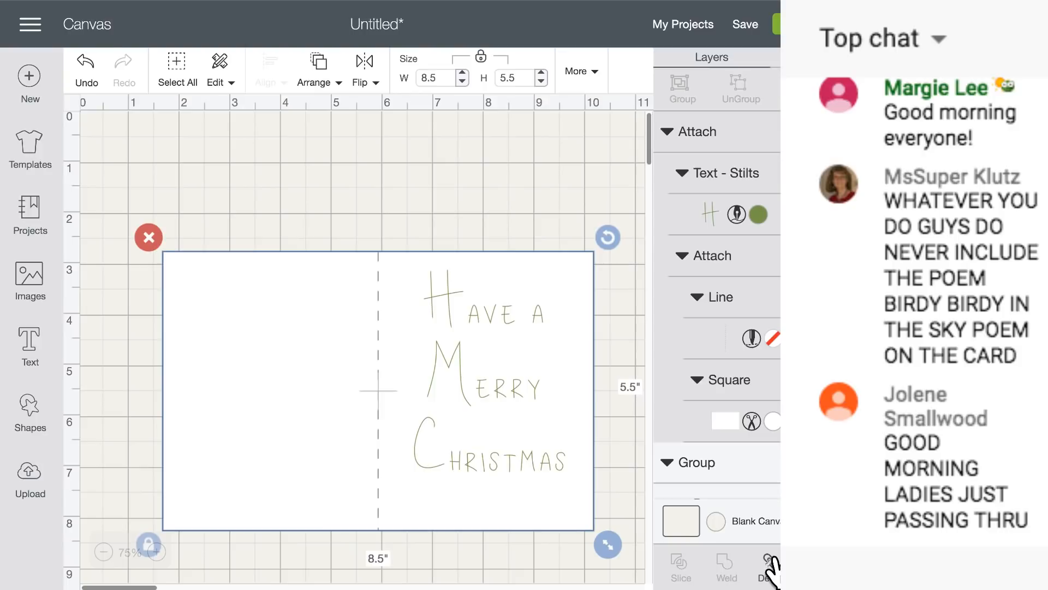
click(318, 69)
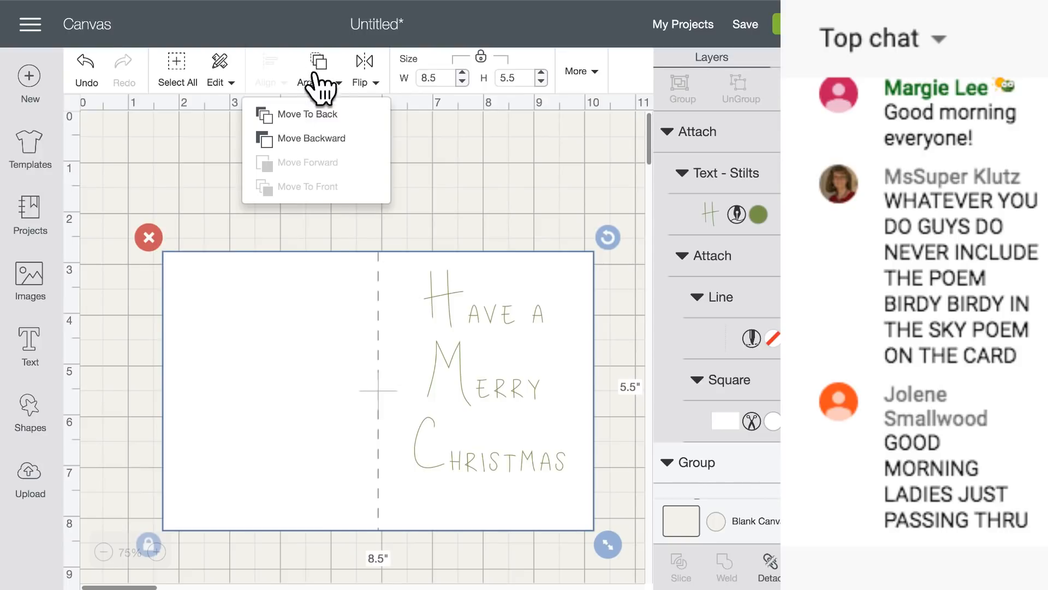
click(327, 113)
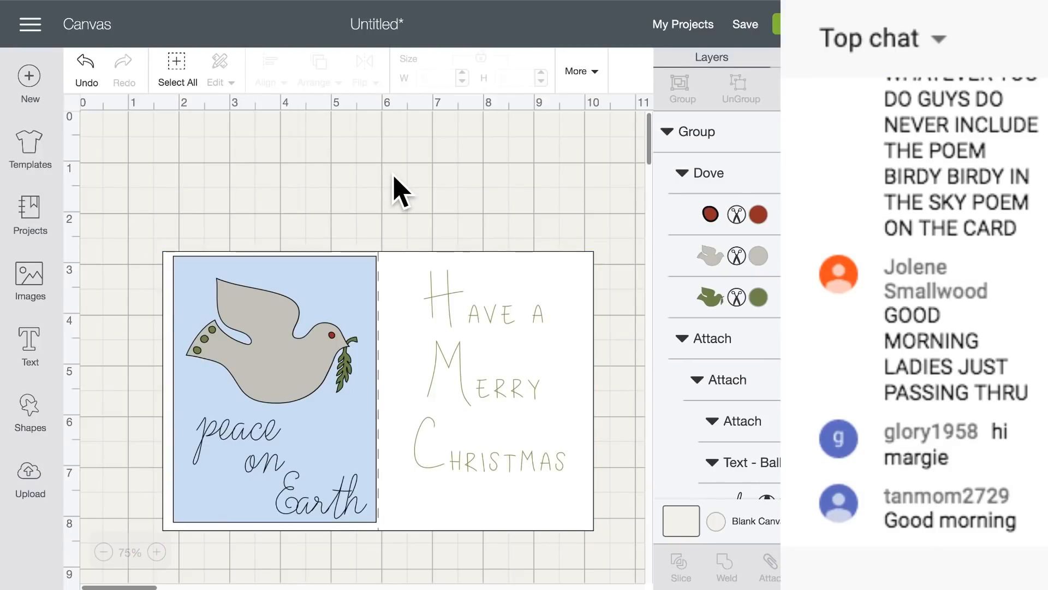
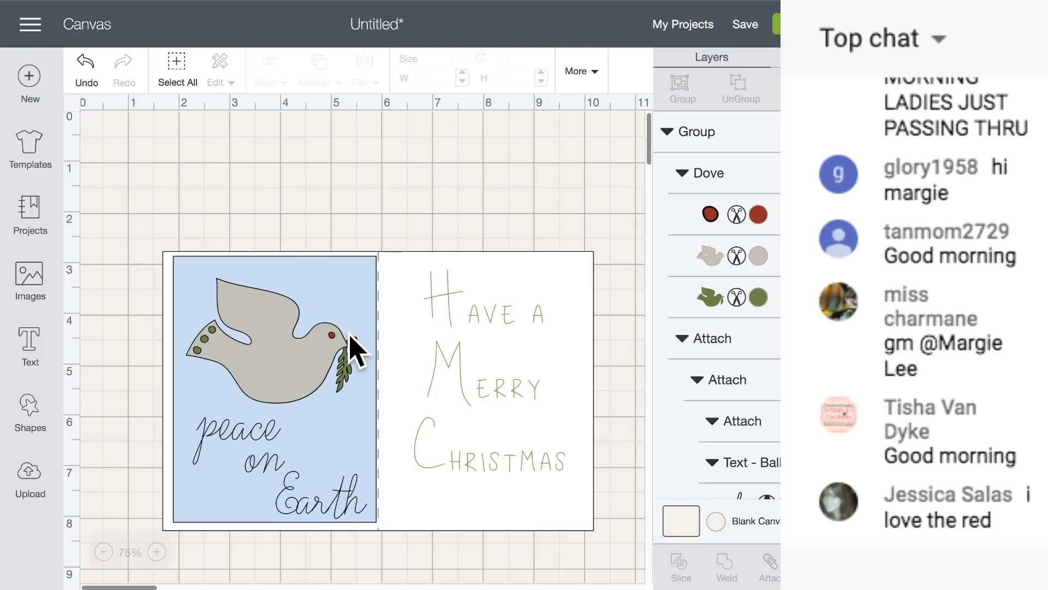
- Detach the greeting from the card base and shrink it to about 2.23 x 3 inches within the blank half
click(488, 405)
click(769, 562)
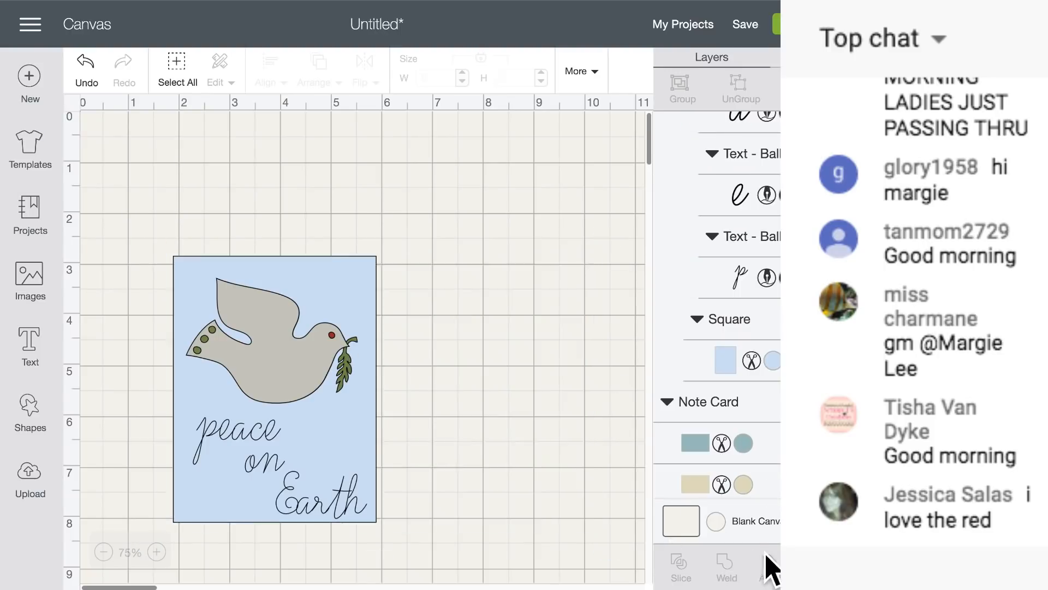
click(483, 389)
drag(570, 479, 537, 431)
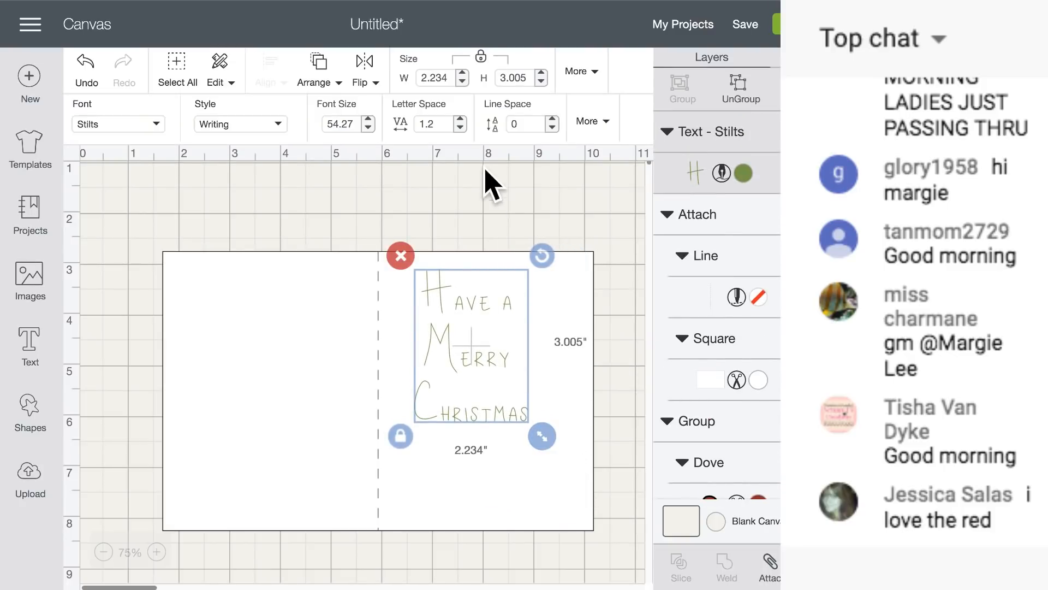
drag(486, 362, 499, 390)
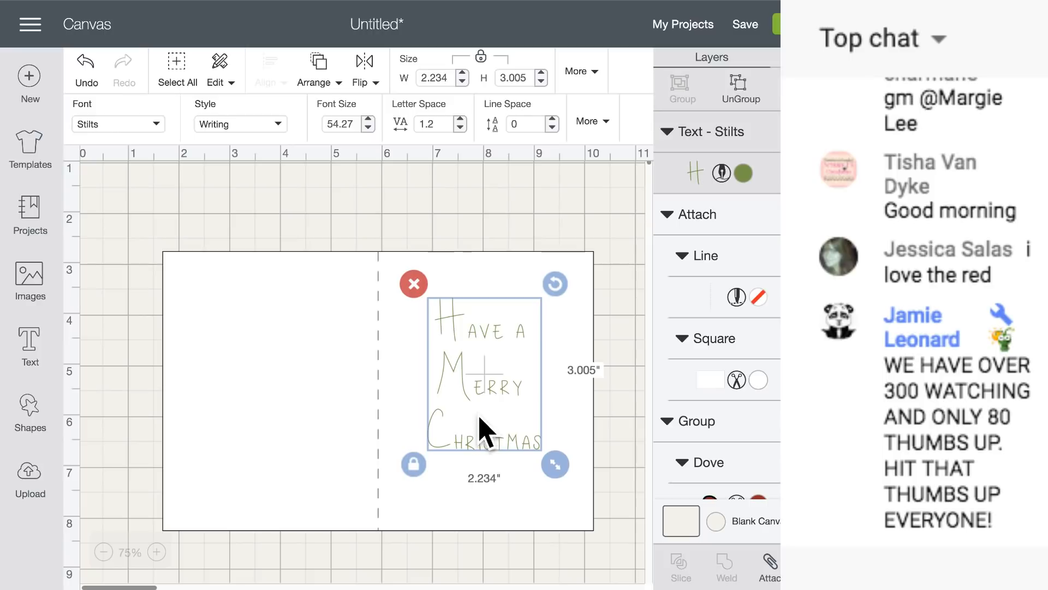
- Set the greeting's line spacing to -2
click(534, 124)
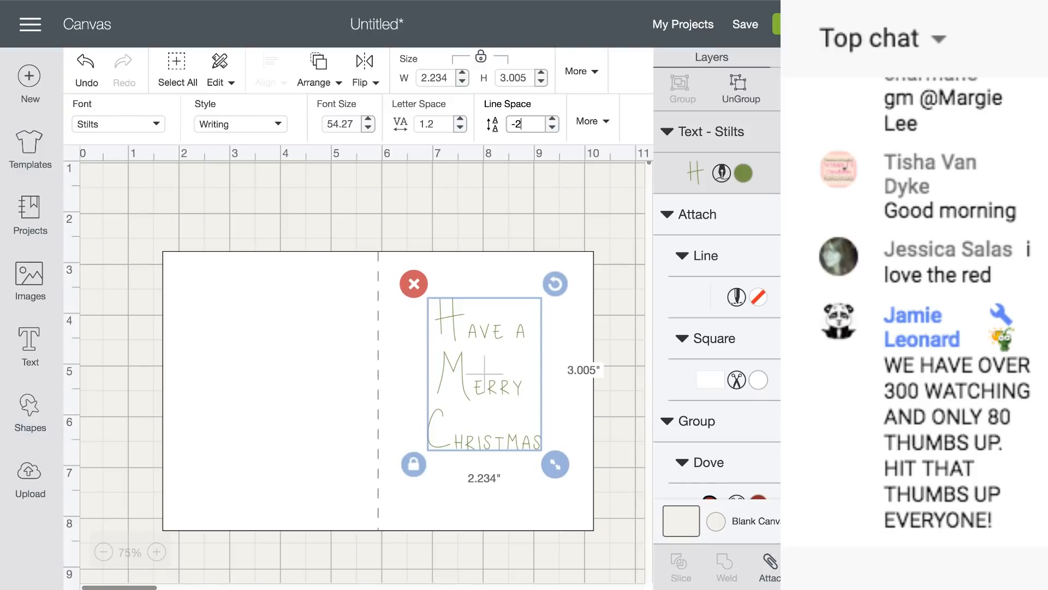
key(Return)
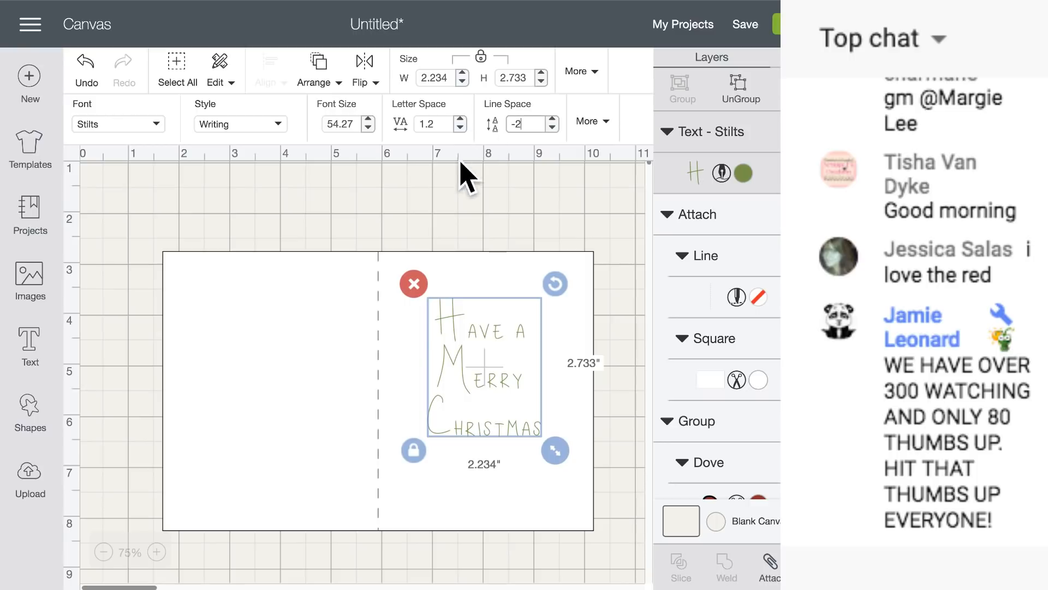
click(455, 222)
- Attach the resized greeting to the card base and move the card behind the dove panel
drag(448, 198, 519, 540)
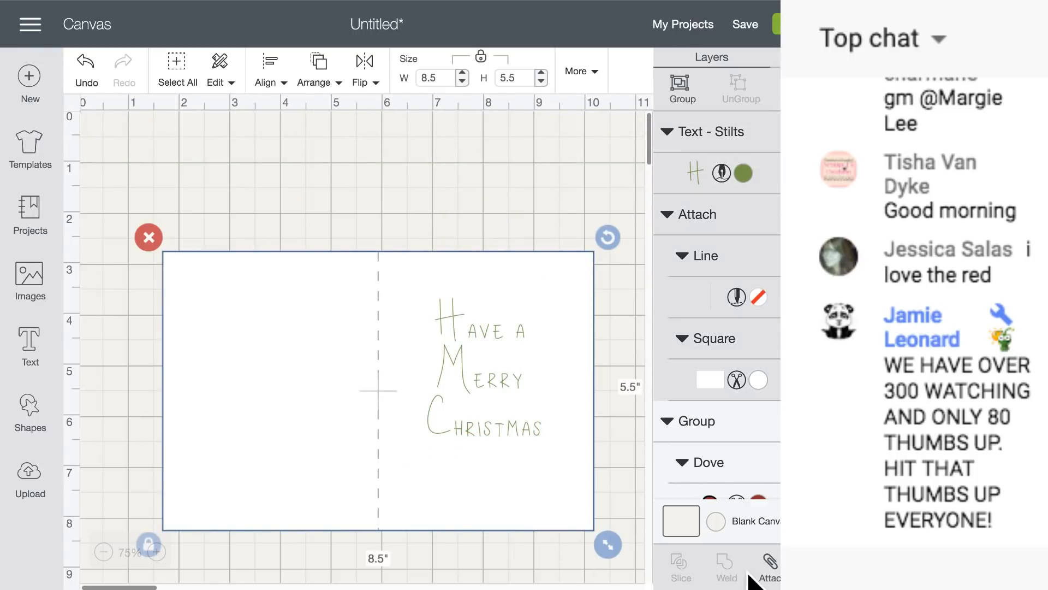
click(770, 569)
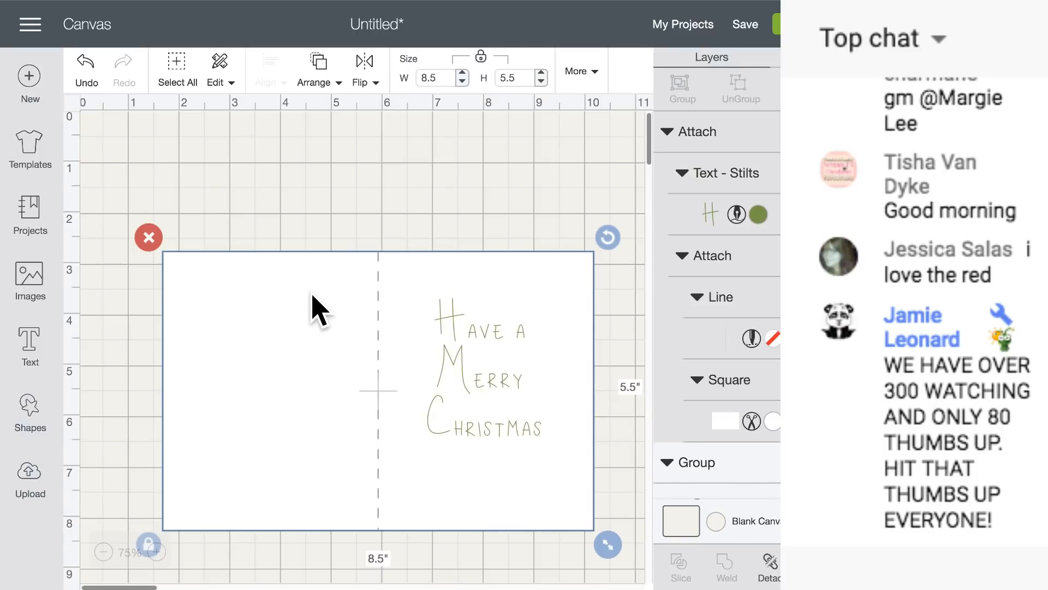
click(299, 79)
click(310, 113)
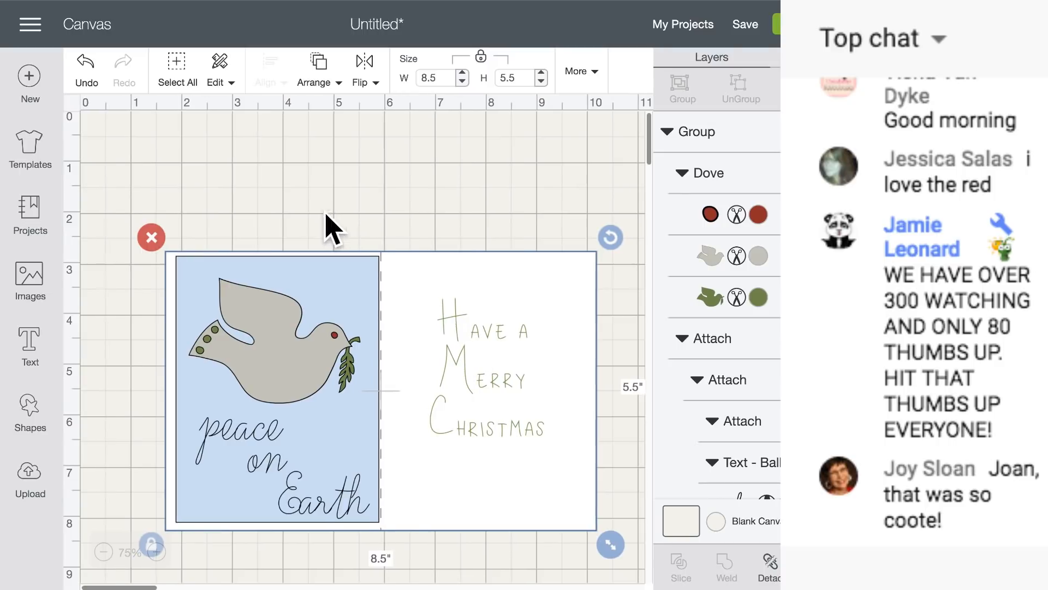
- Add a new text object reading "peace" and place it on the empty canvas below the card
click(34, 350)
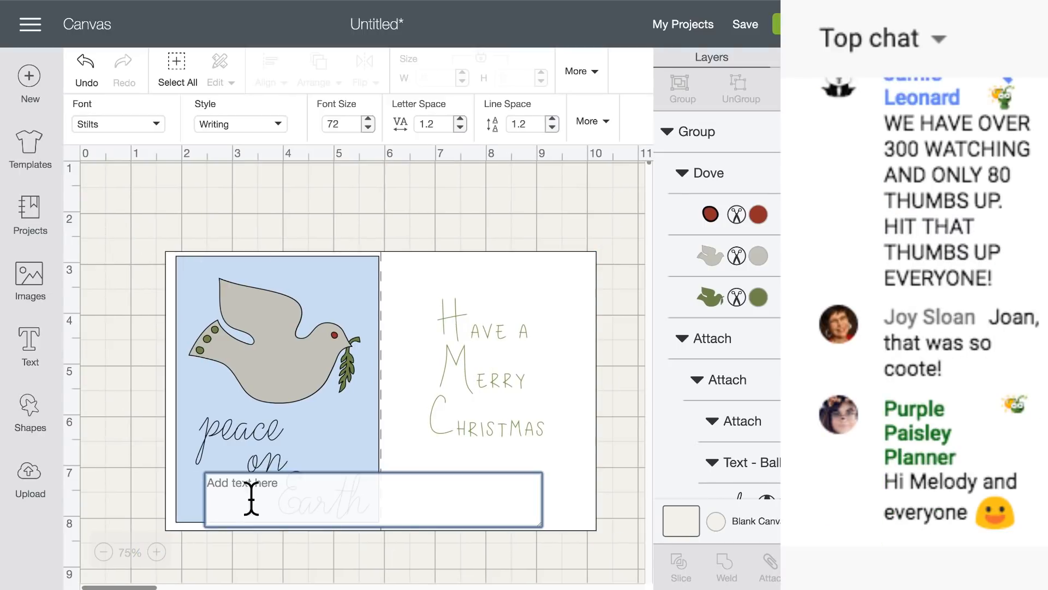
text(peace)
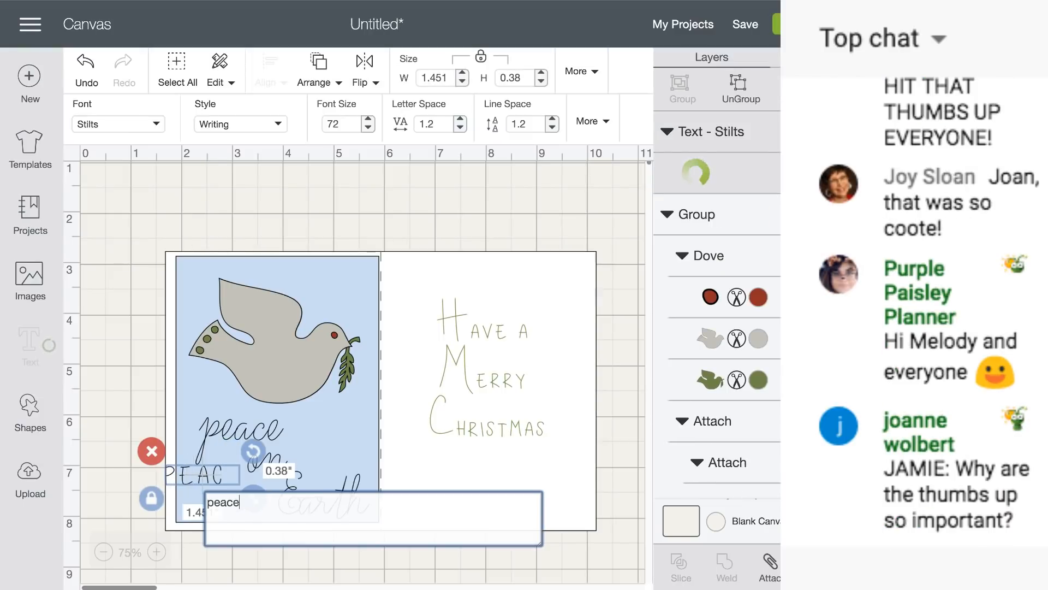
drag(206, 474, 198, 561)
click(173, 466)
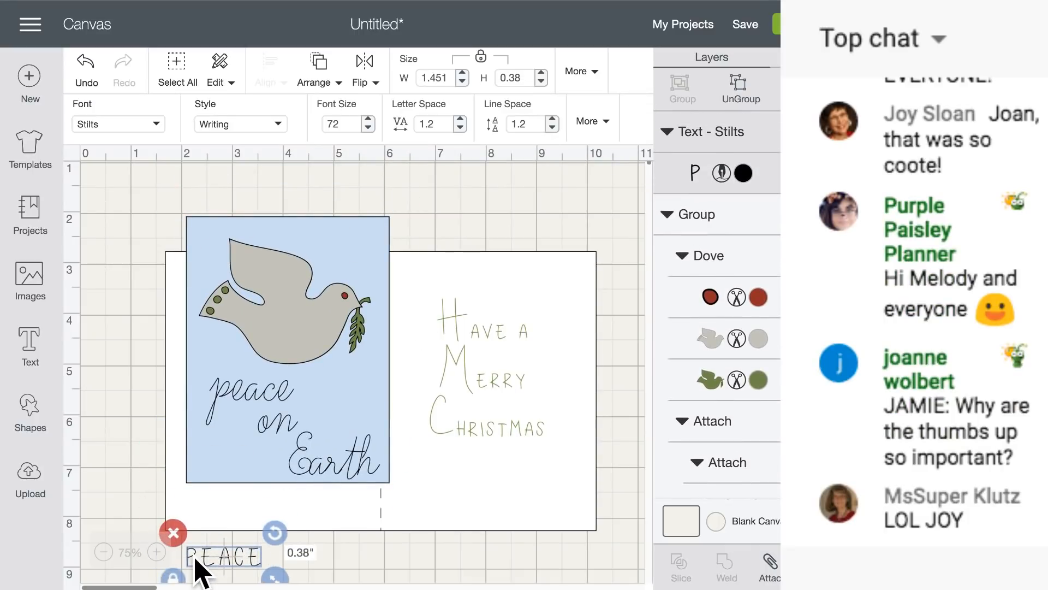
scroll(218, 555, down, 3)
scroll(164, 391, up, 3)
click(135, 377)
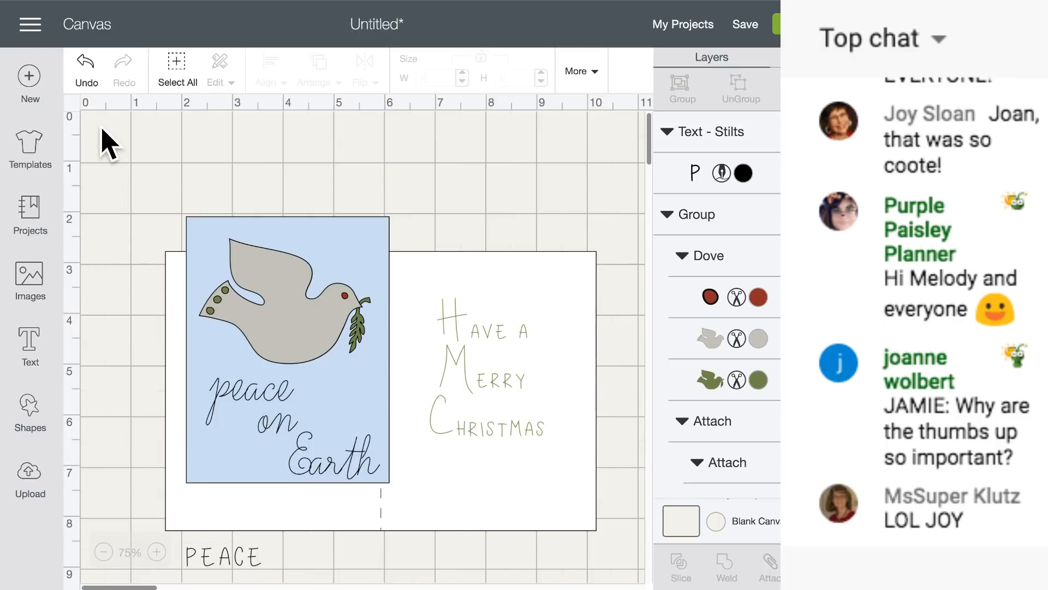
click(76, 105)
scroll(106, 328, down, 3)
drag(241, 333, 257, 375)
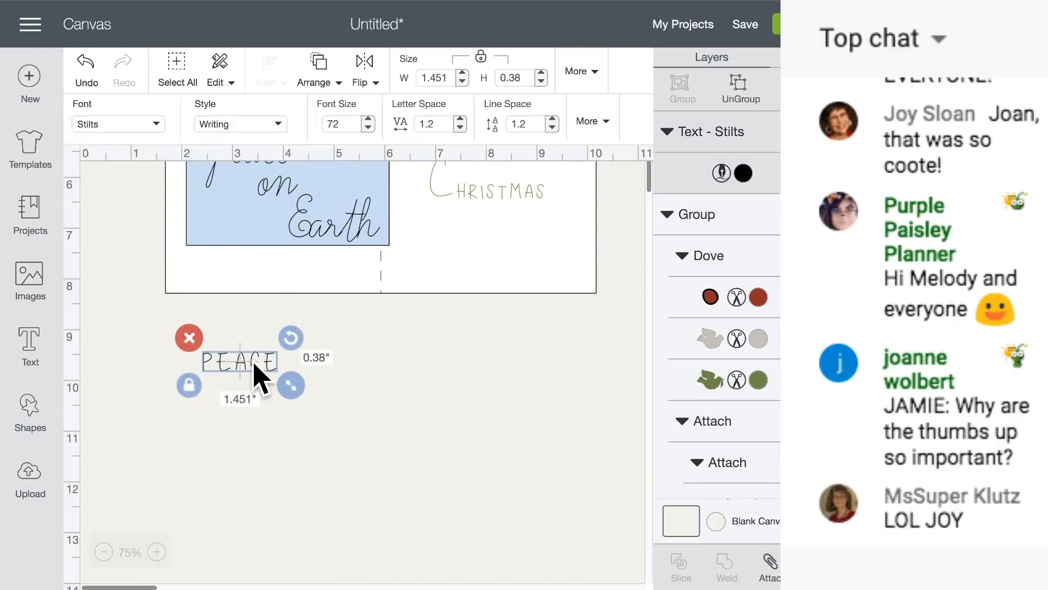
- Change the new "peace" text's font to Soiree Lettering - Grace Script with the Regular style
click(278, 124)
click(276, 173)
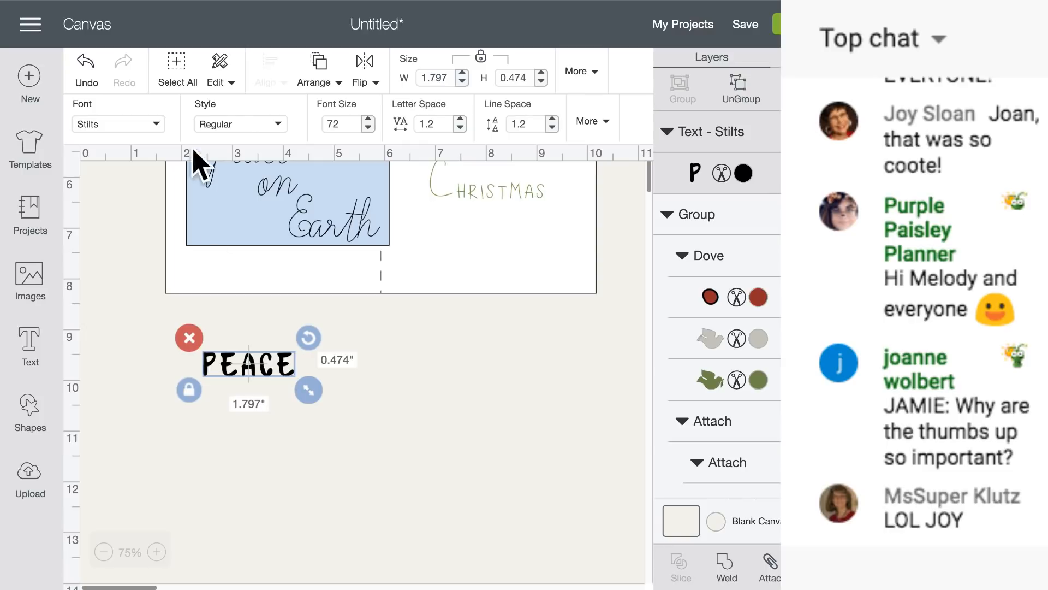
click(158, 129)
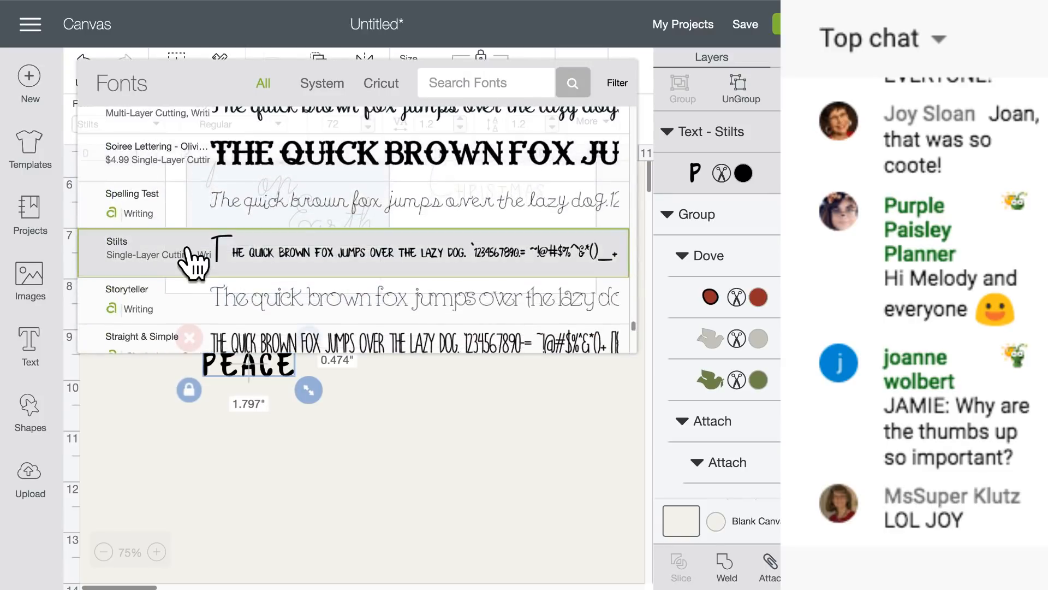
scroll(192, 262, up, 5)
scroll(191, 262, down, 2)
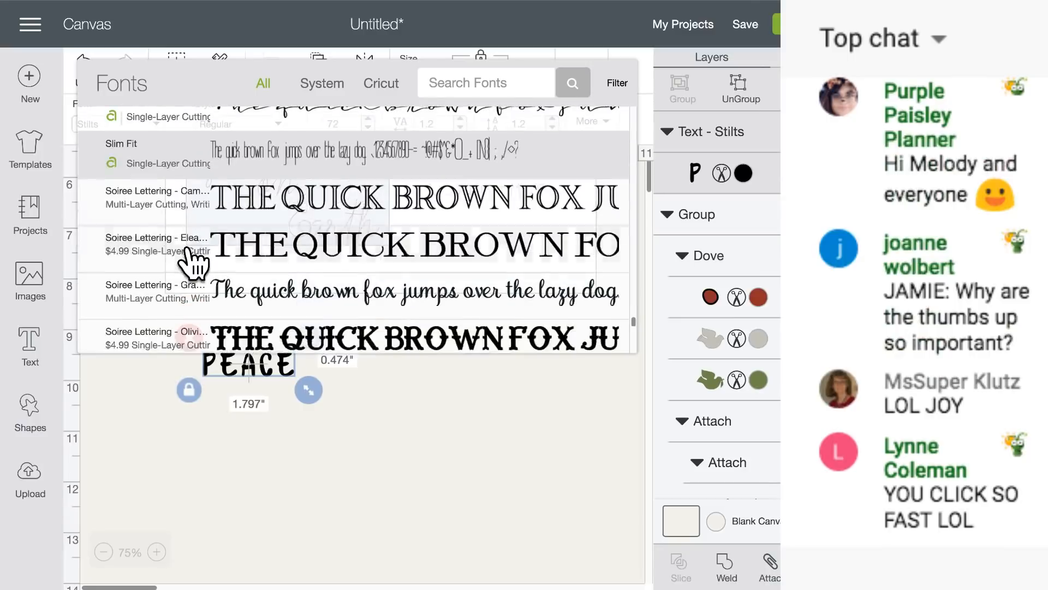
click(235, 311)
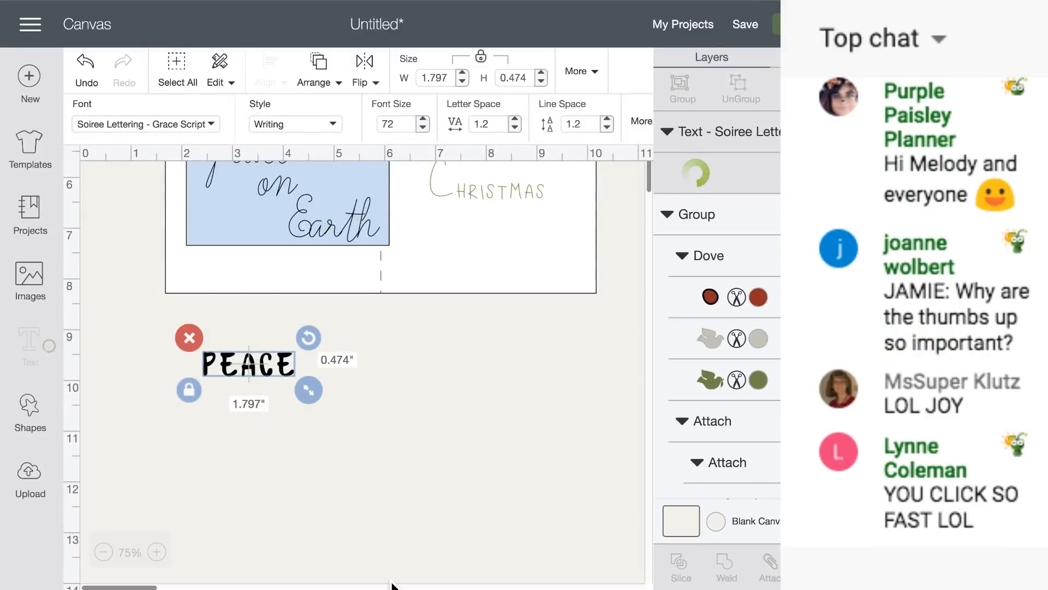
click(307, 130)
click(311, 163)
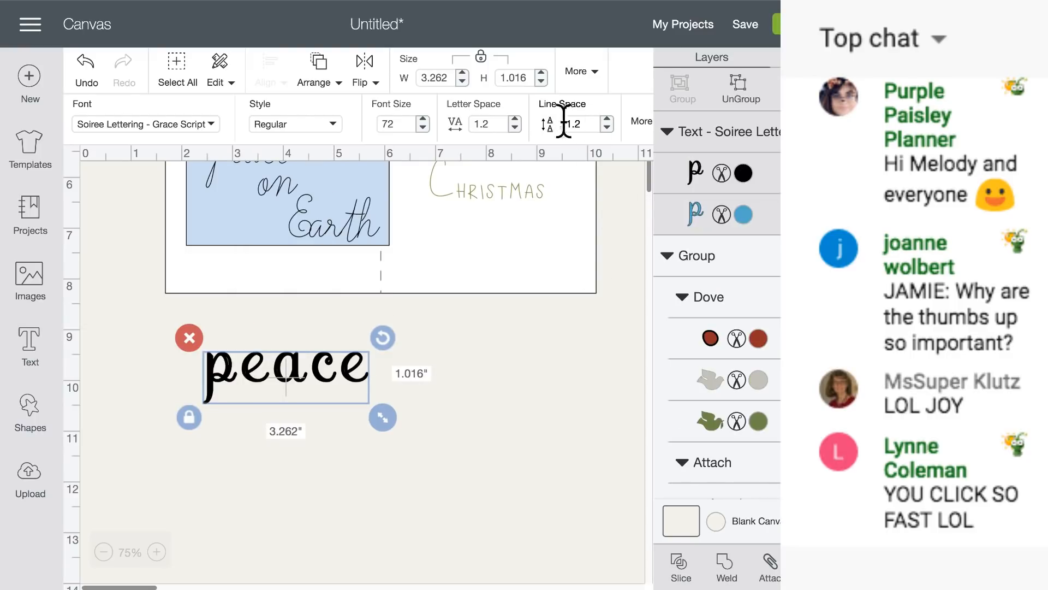
- Reduce the "peace" text's letter spacing to -0.5 so that its script letters join
click(515, 128)
click(515, 128)
click(514, 128)
click(514, 128)
click(515, 129)
click(515, 128)
click(515, 128)
click(515, 128)
click(515, 128)
click(515, 128)
click(514, 128)
click(515, 128)
click(417, 372)
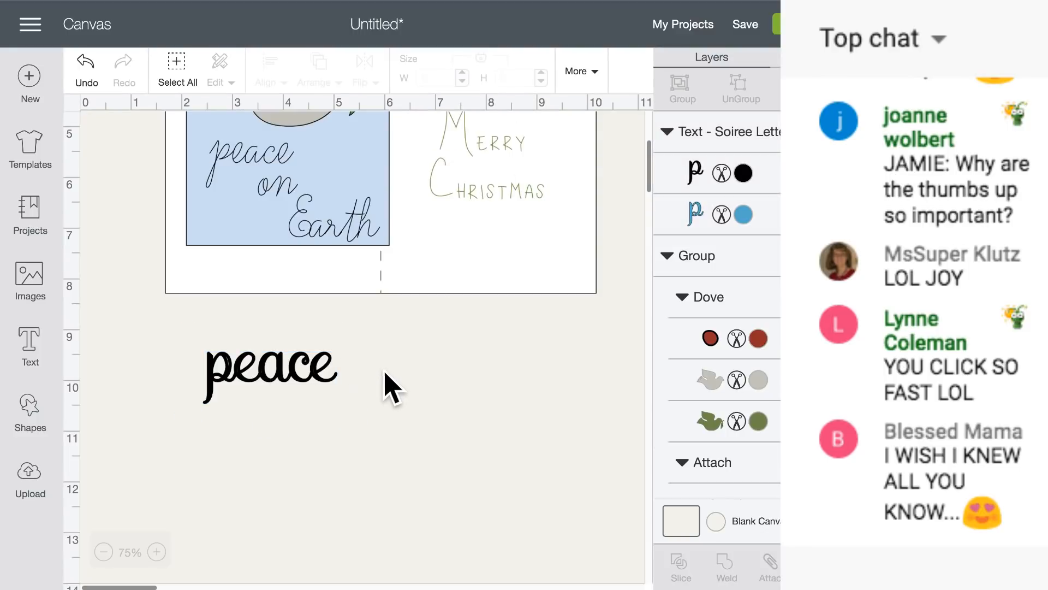
- Recolor the black layer of the "peace" text to white
click(333, 378)
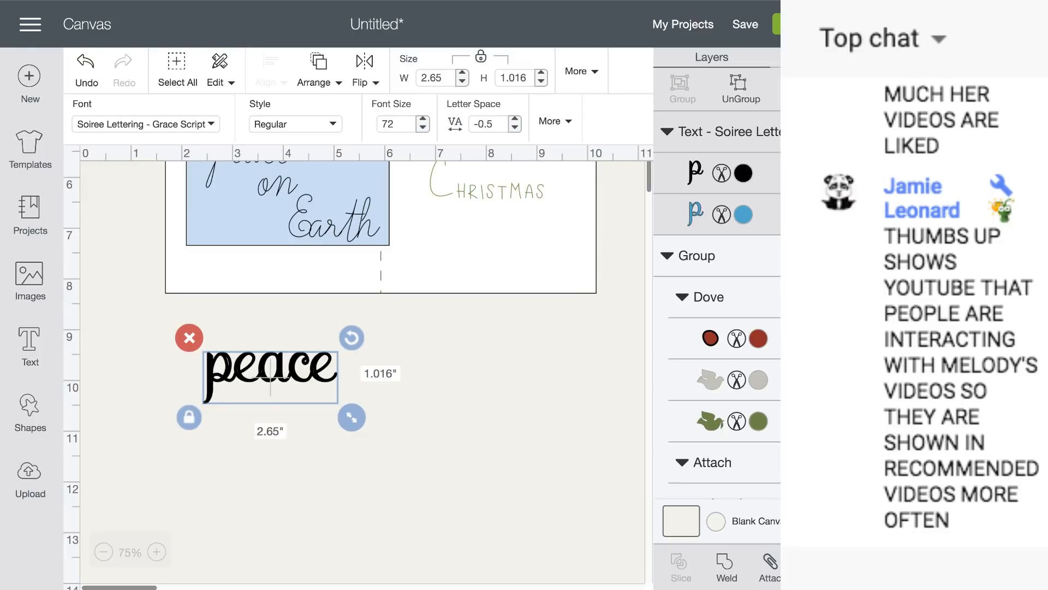
click(743, 173)
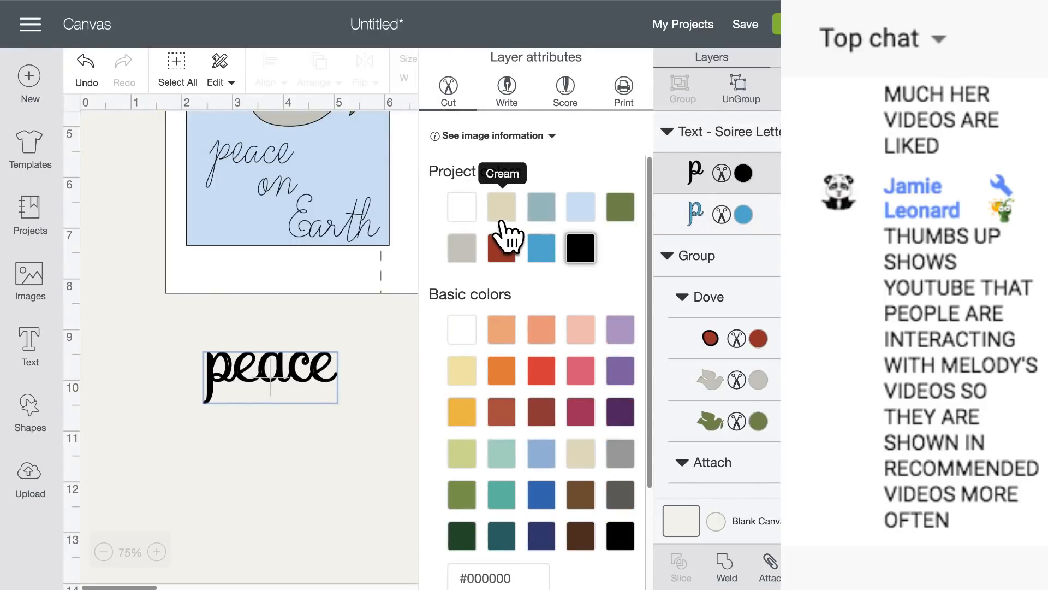
click(463, 210)
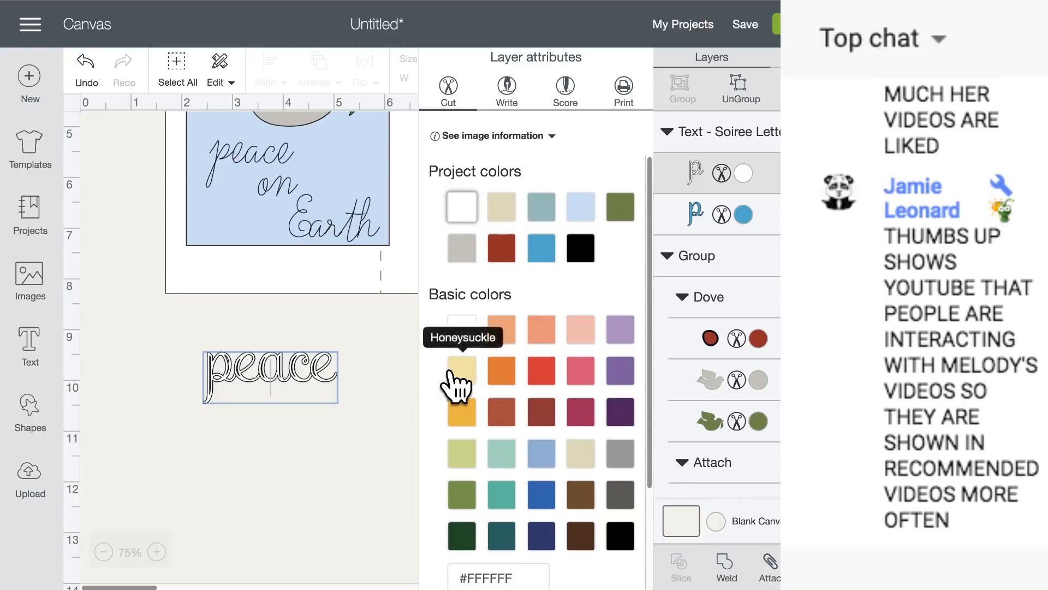
click(376, 384)
- Enlarge the "peace" text to about 8.54 x 3.27 inches and open the project's mat preview
click(322, 375)
drag(346, 411, 645, 584)
scroll(418, 456, right, 3)
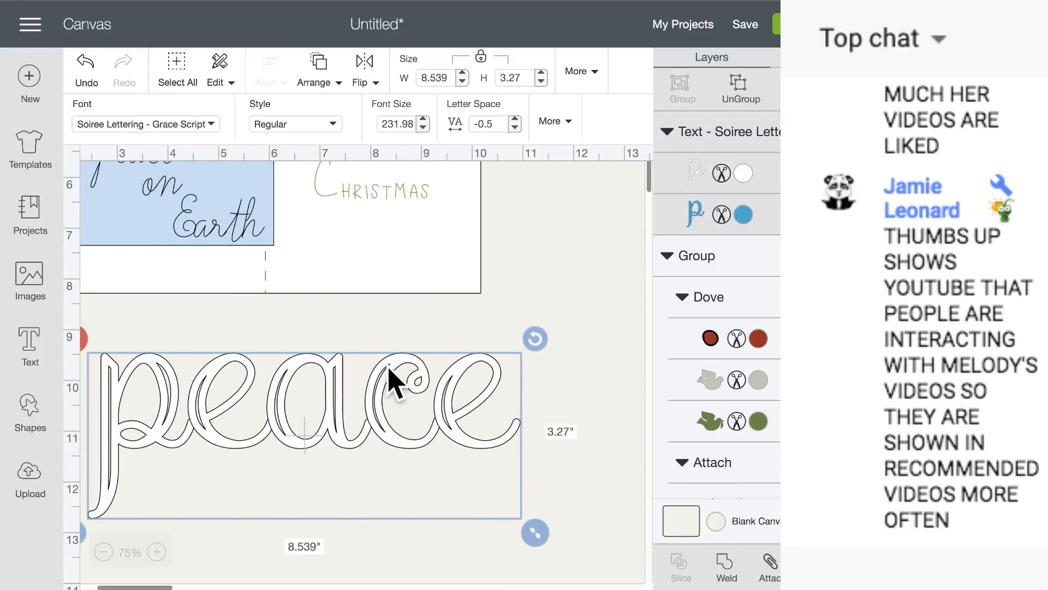
scroll(368, 433, down, 2)
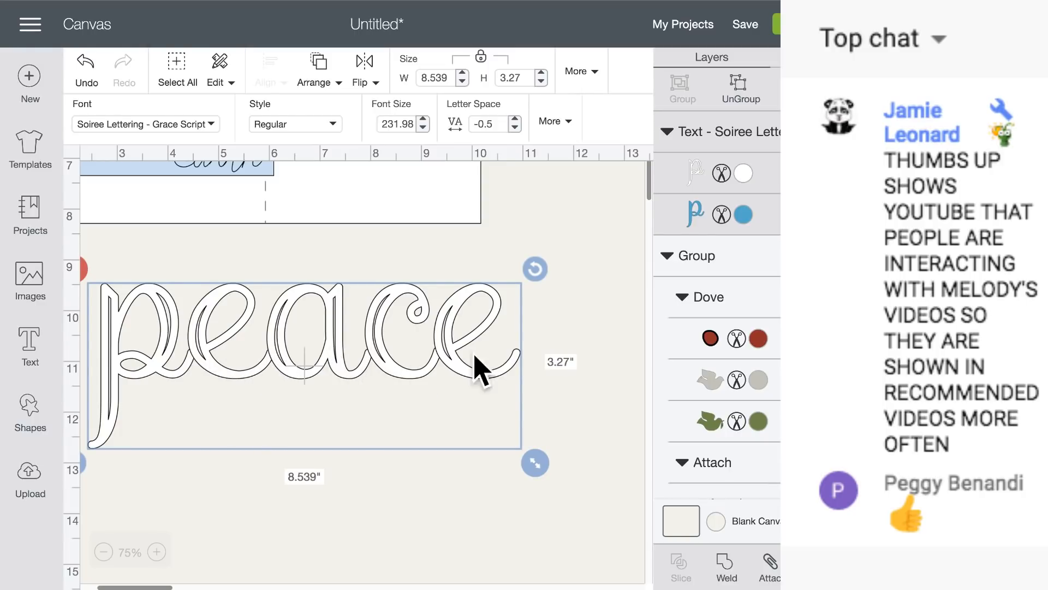
click(778, 24)
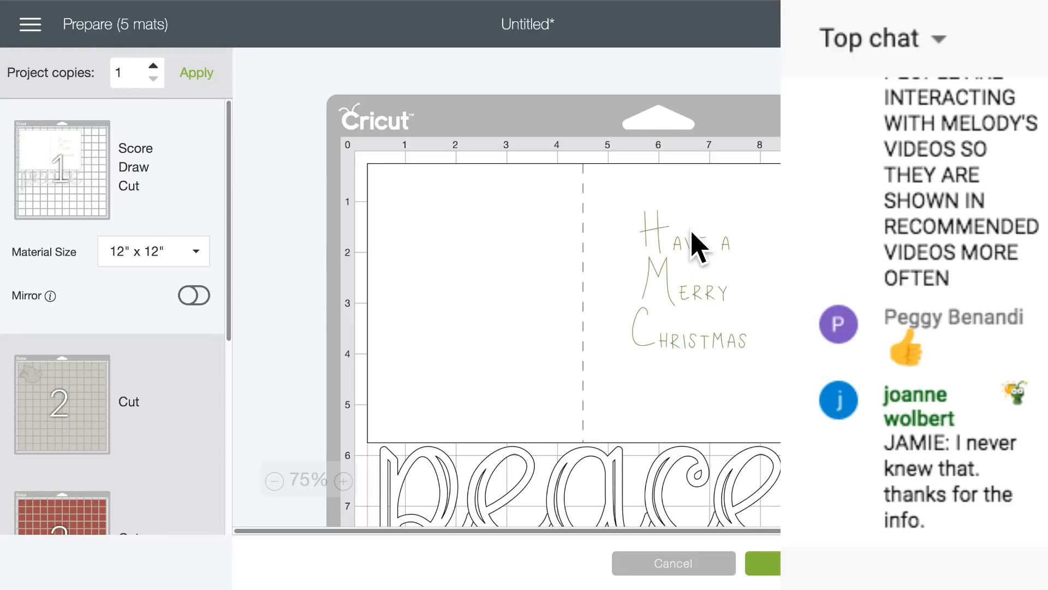
- Inspect the cut lines of the "peace" lettering on the first mat and return to the canvas
scroll(417, 327, down, 5)
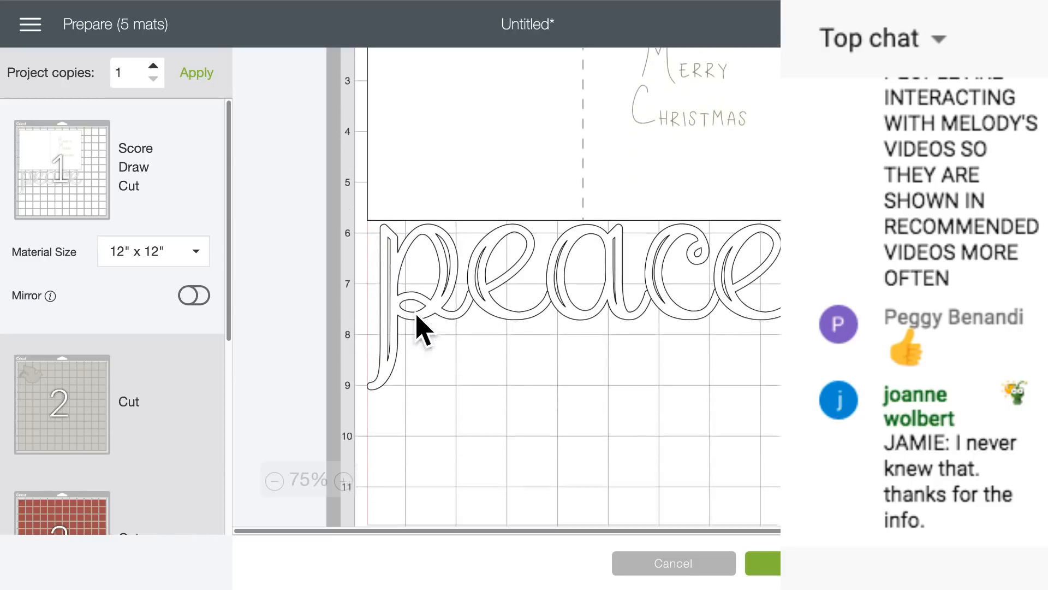
scroll(431, 317, down, 1)
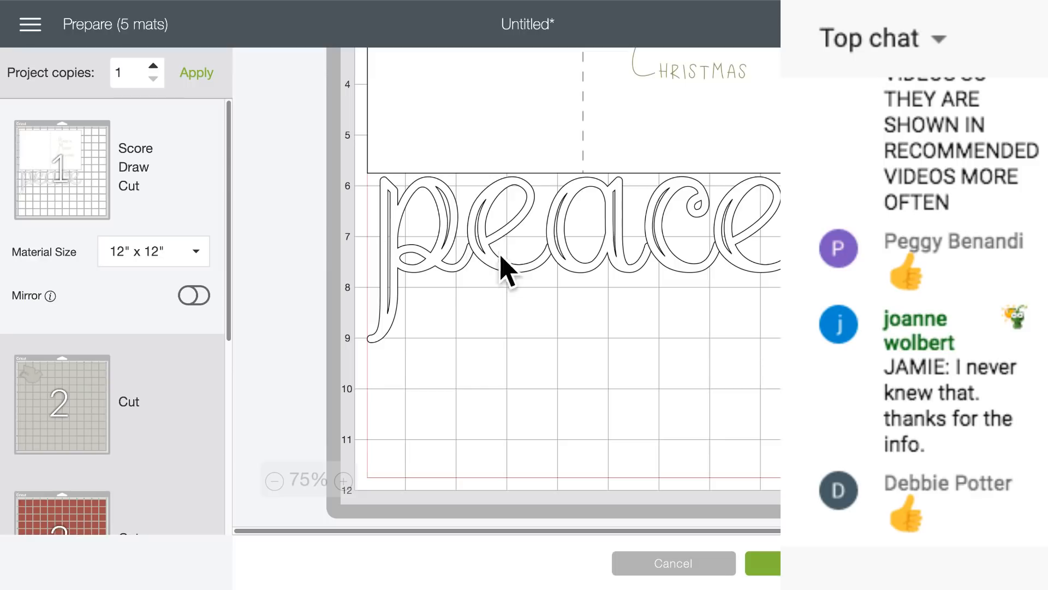
click(675, 564)
- Duplicate the large "peace" text and weld the letters of one copy into a single shape
scroll(421, 449, down, 5)
scroll(414, 449, down, 5)
scroll(415, 449, up, 4)
scroll(415, 450, right, 2)
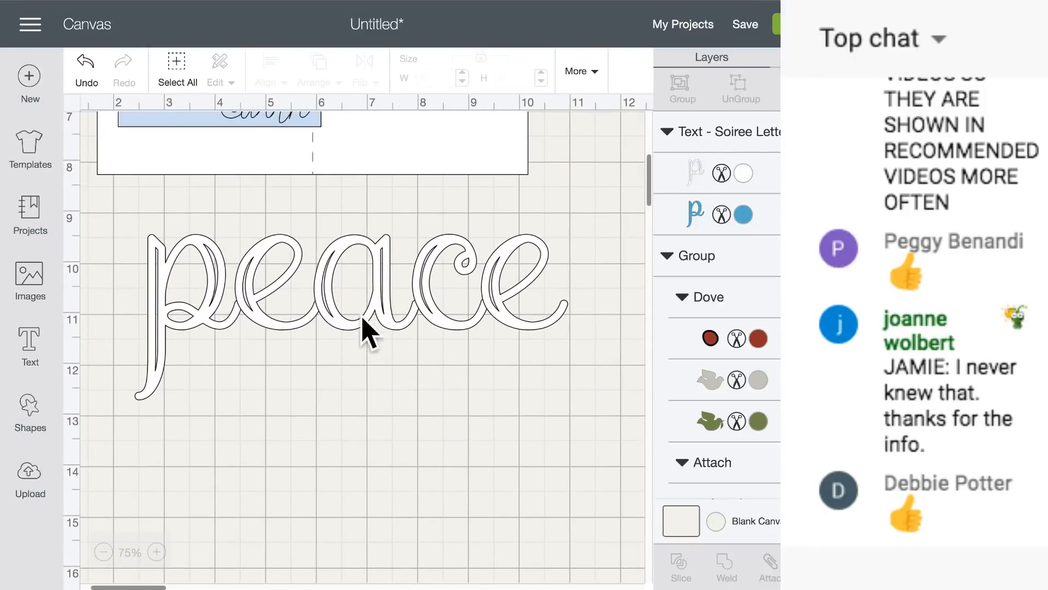
click(322, 315)
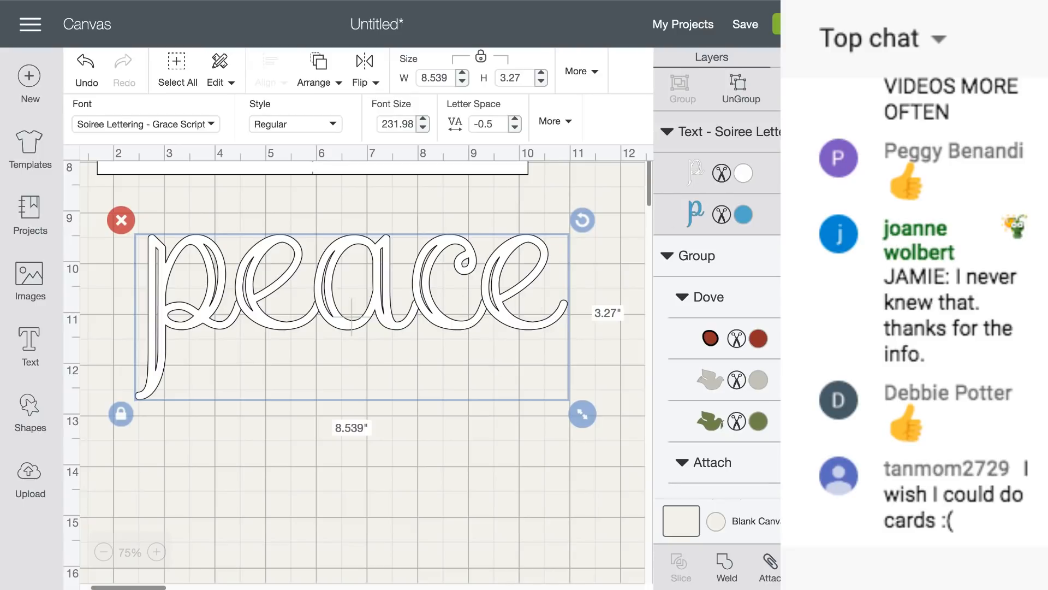
key(ctrl+d)
drag(604, 316, 508, 416)
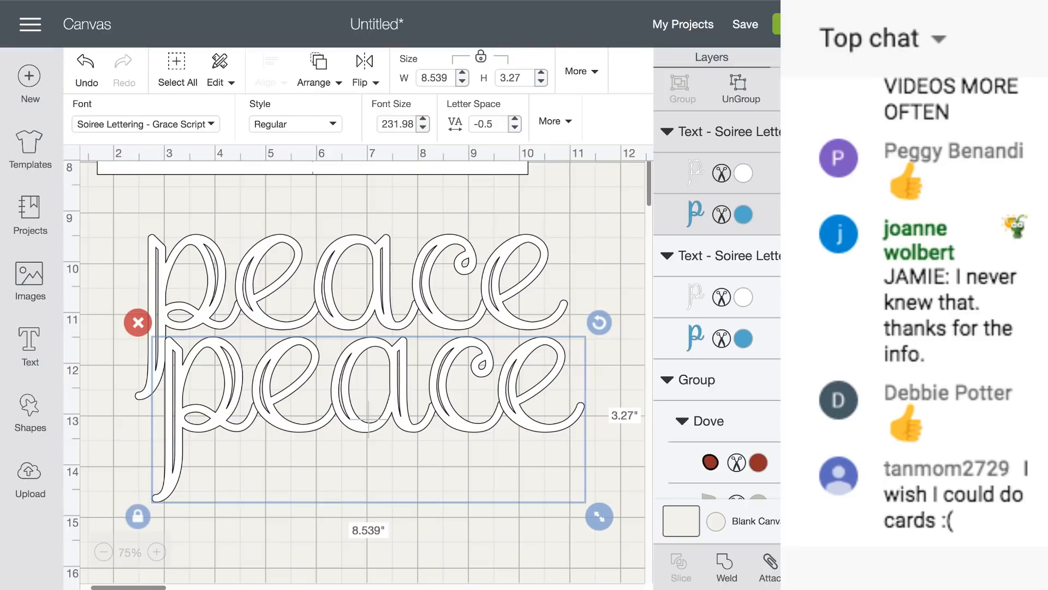
key(ctrl+z)
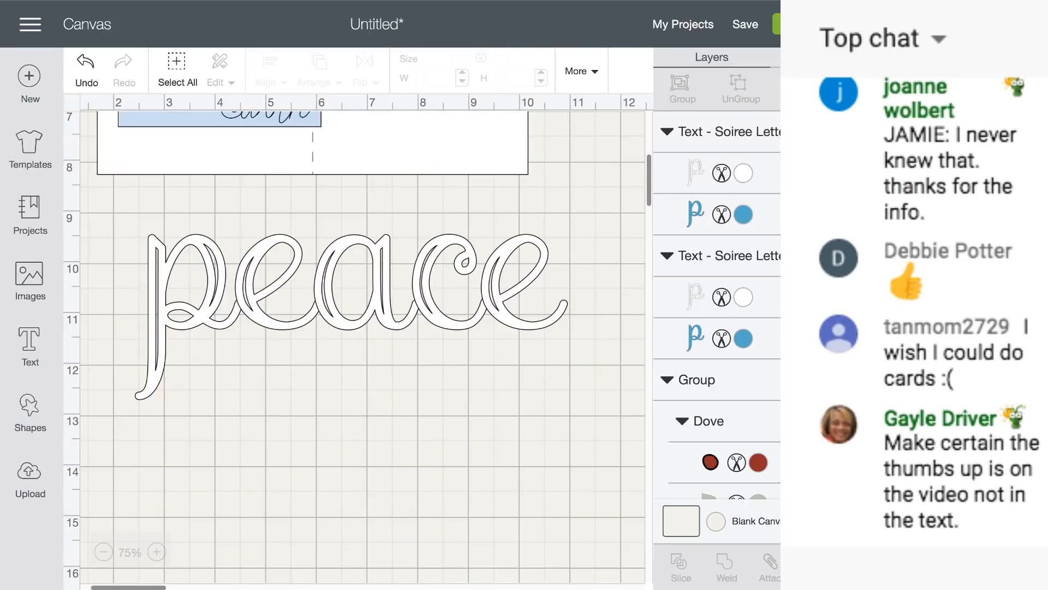
drag(423, 292, 420, 298)
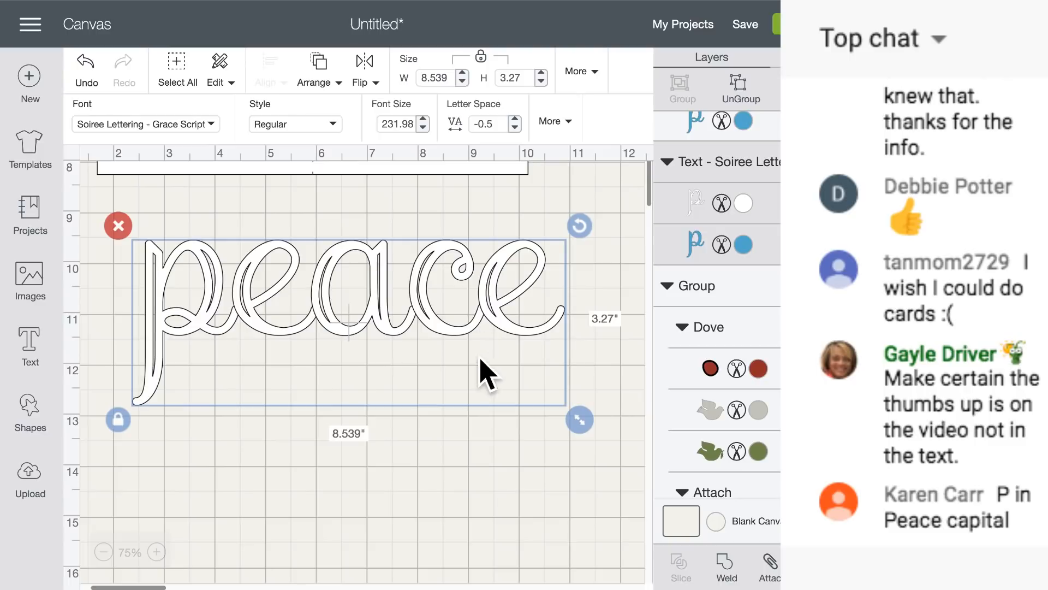
click(722, 560)
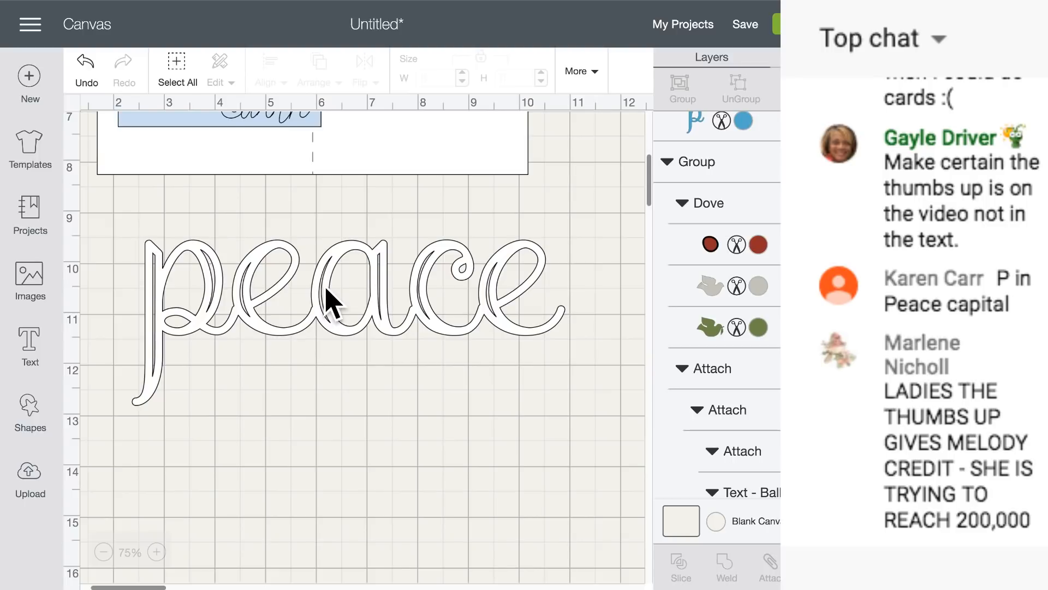
- Reposition the grouped dove panel on the card's front half so its edge sits beside the fold line
scroll(327, 300, up, 5)
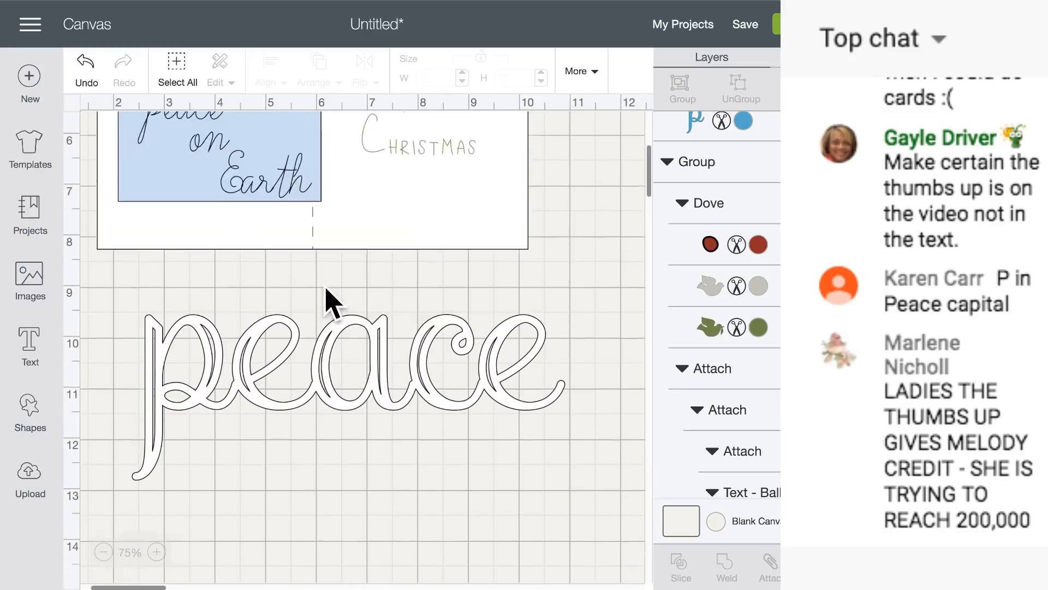
scroll(330, 301, down, 1)
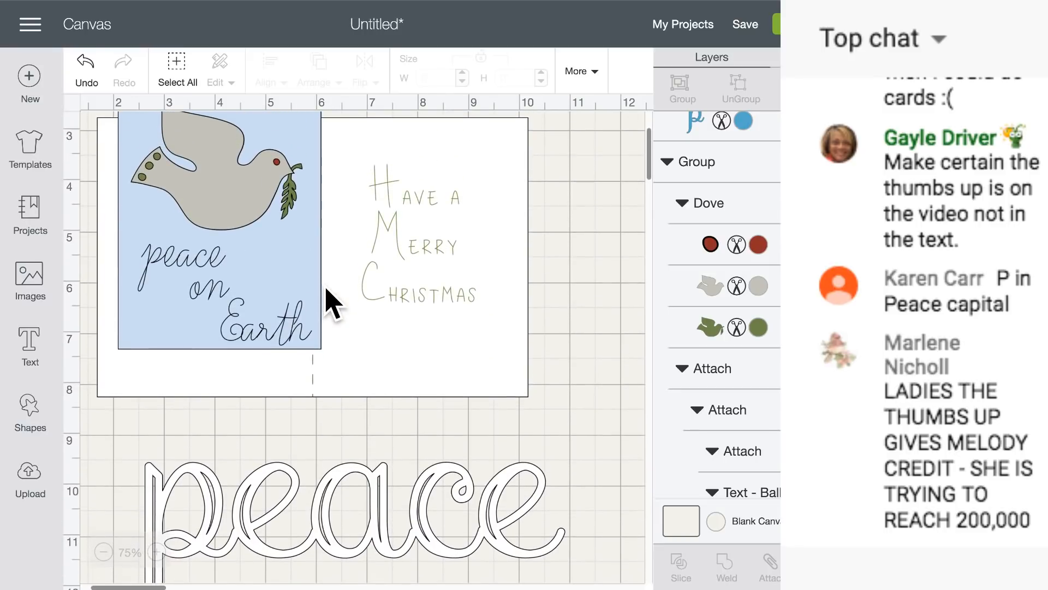
click(205, 263)
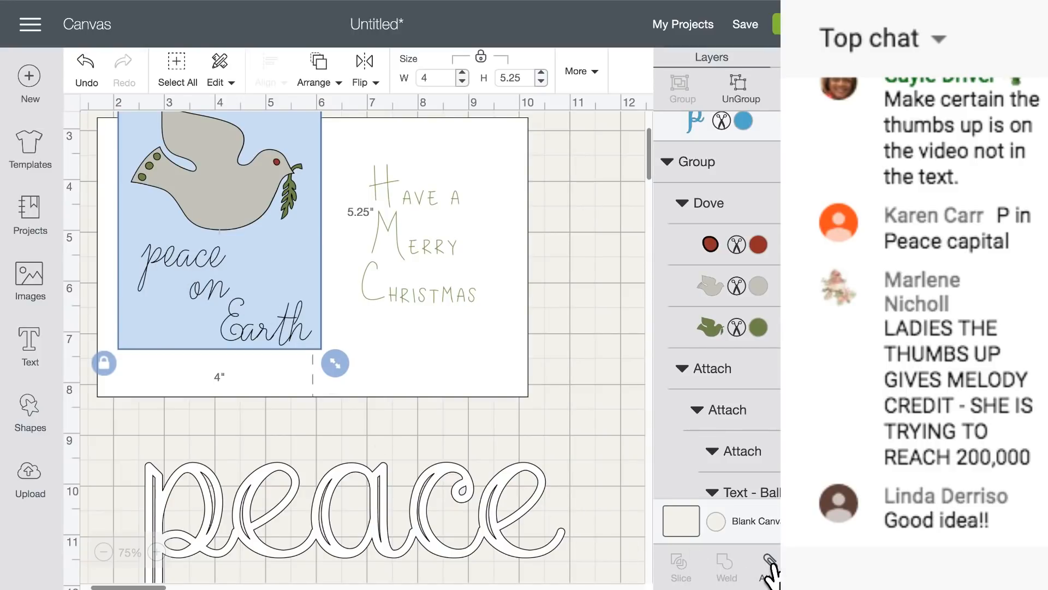
drag(253, 306, 251, 335)
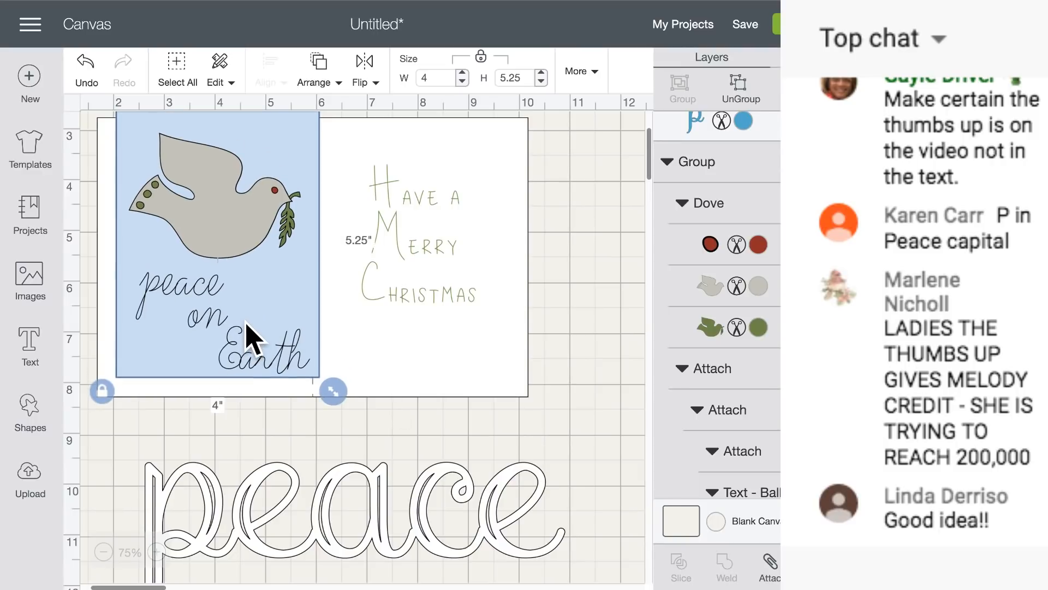
mouse_move(234, 299)
mouse_down()
mouse_move(240, 327)
mouse_move(224, 306)
mouse_up()
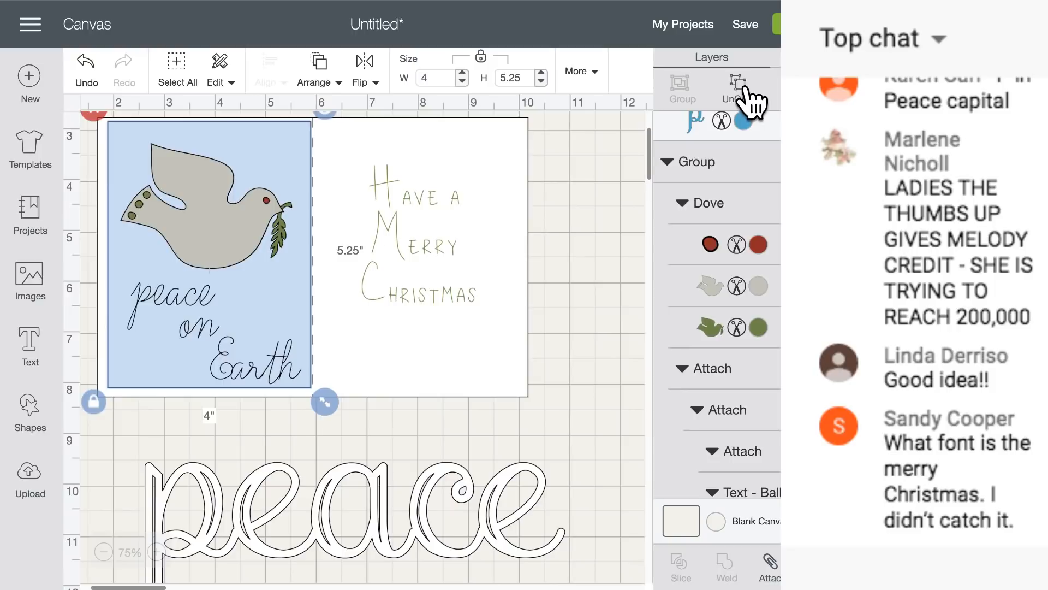
- Ungroup the dove panel and detach its lettering from the blue square, down to the separate letters of "peace"
click(742, 88)
click(183, 299)
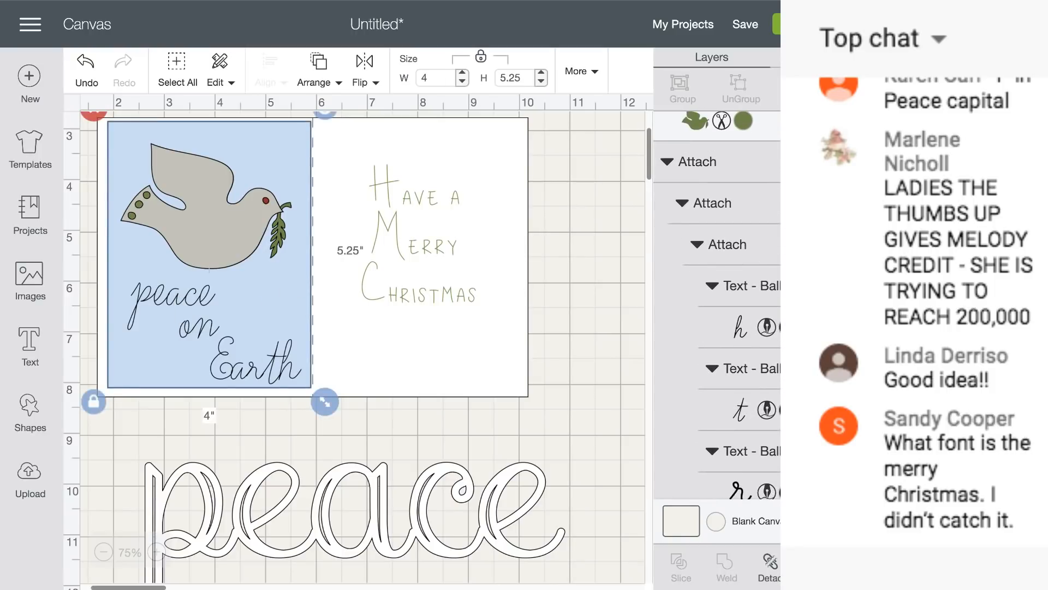
click(769, 565)
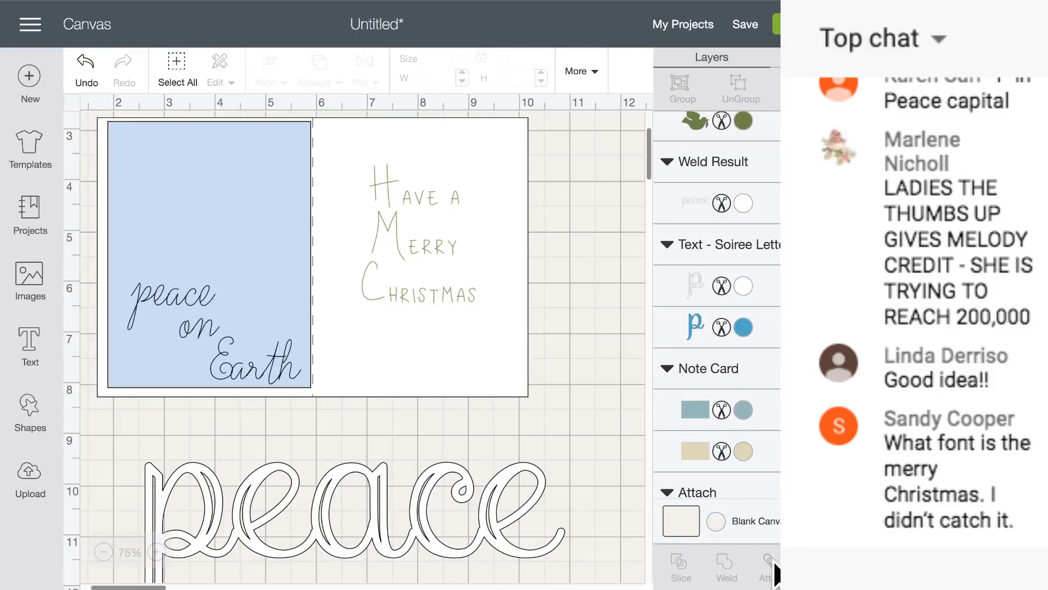
click(146, 305)
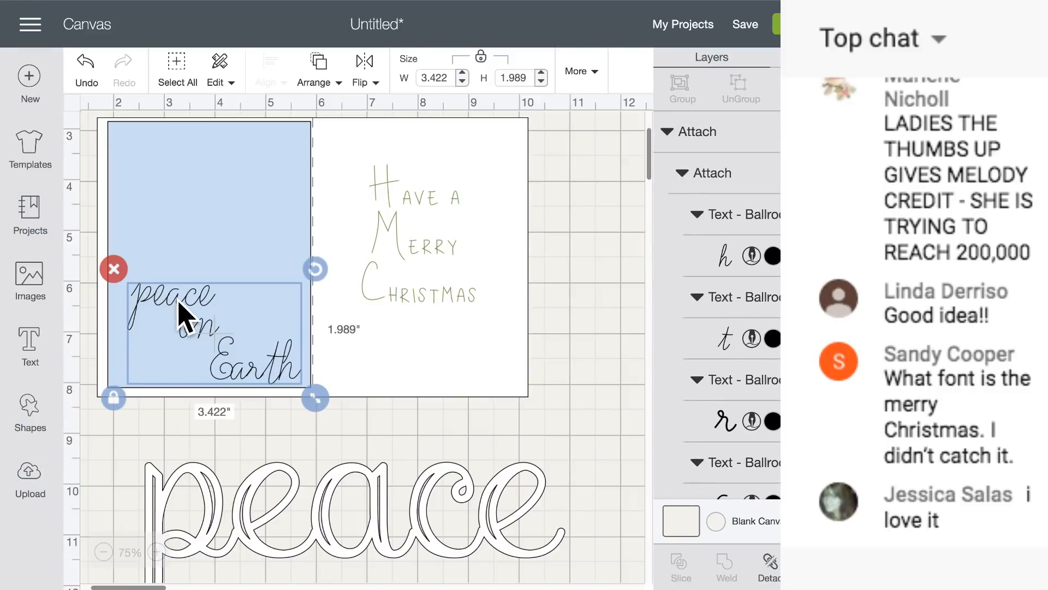
click(770, 565)
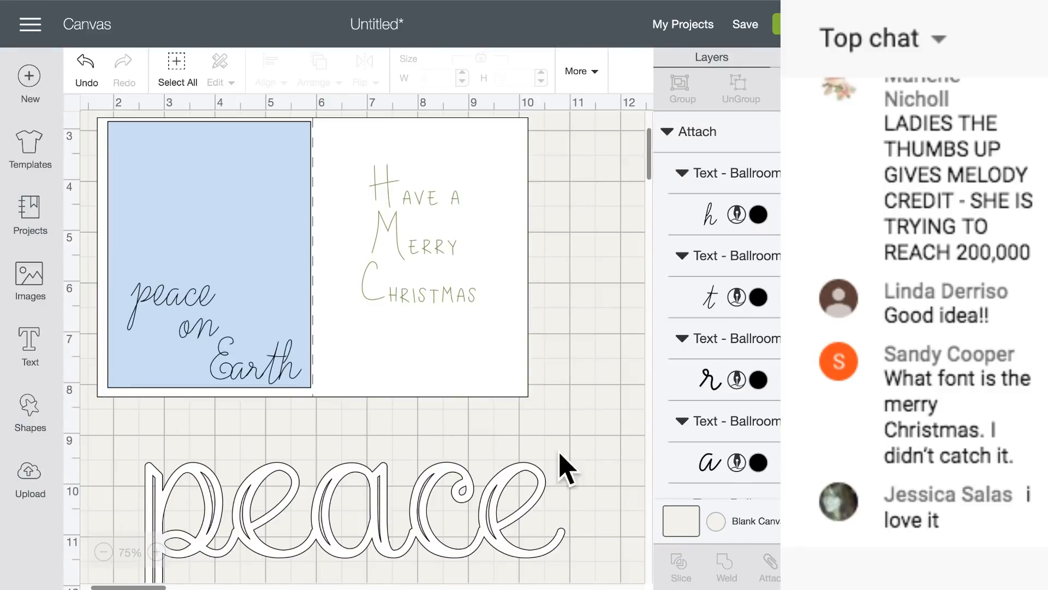
click(145, 304)
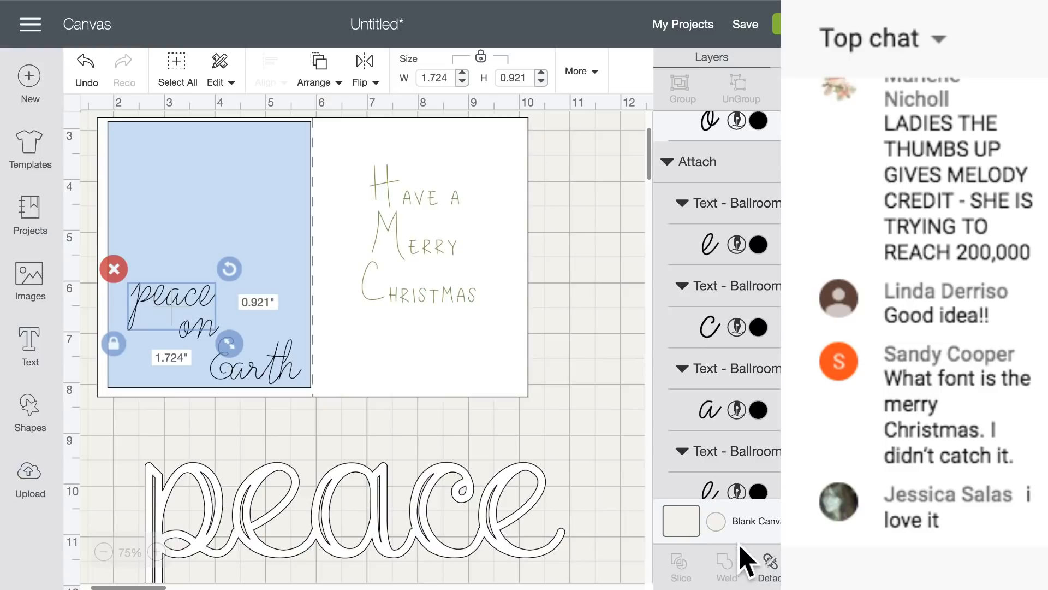
click(771, 564)
- Replace the first letter of "peace" with a capital P and align it with the rest of the word
click(144, 303)
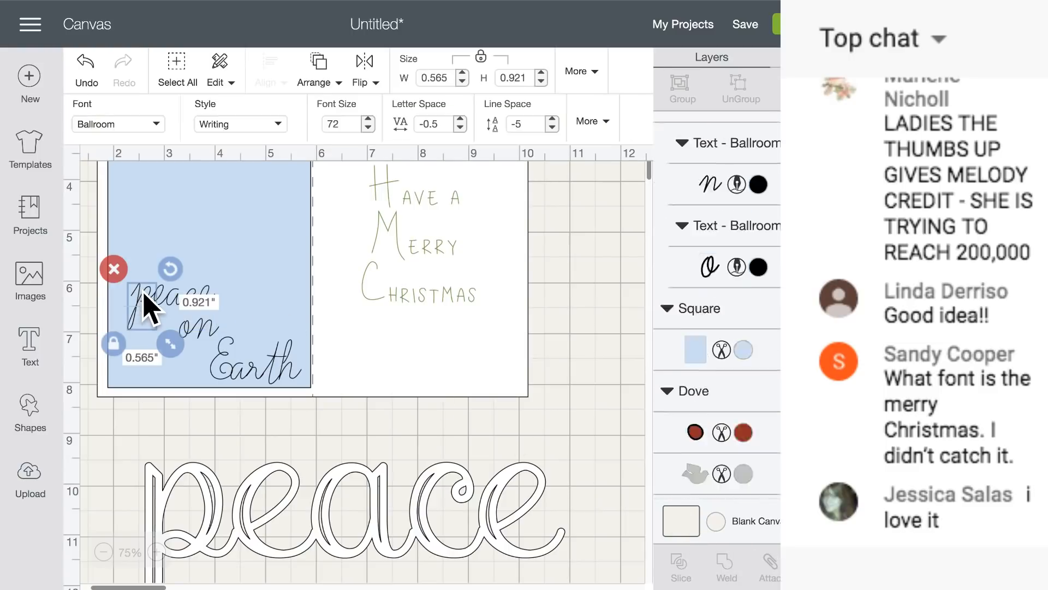
double_click(146, 304)
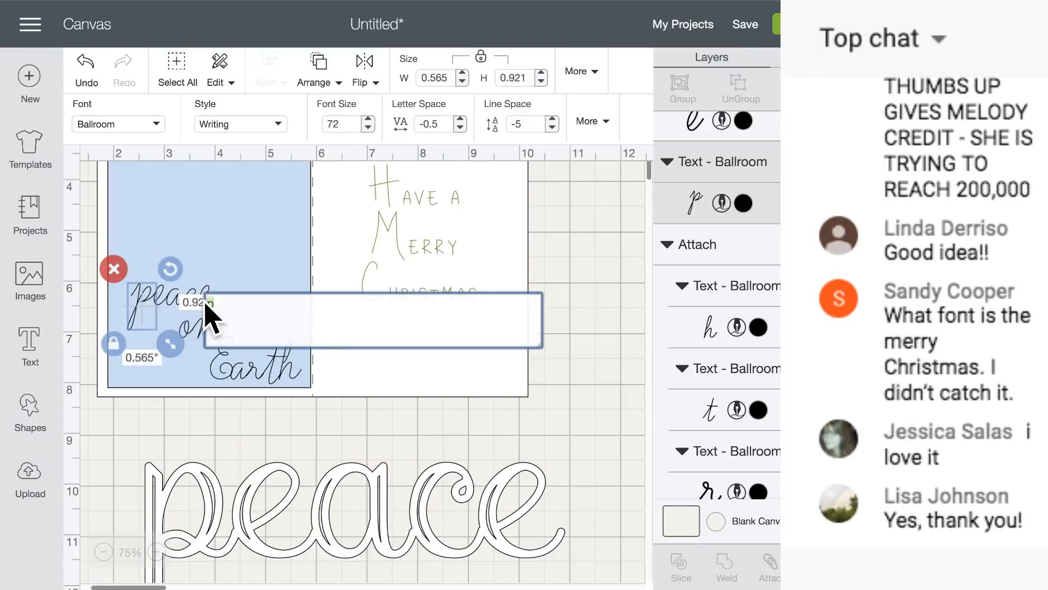
text(P)
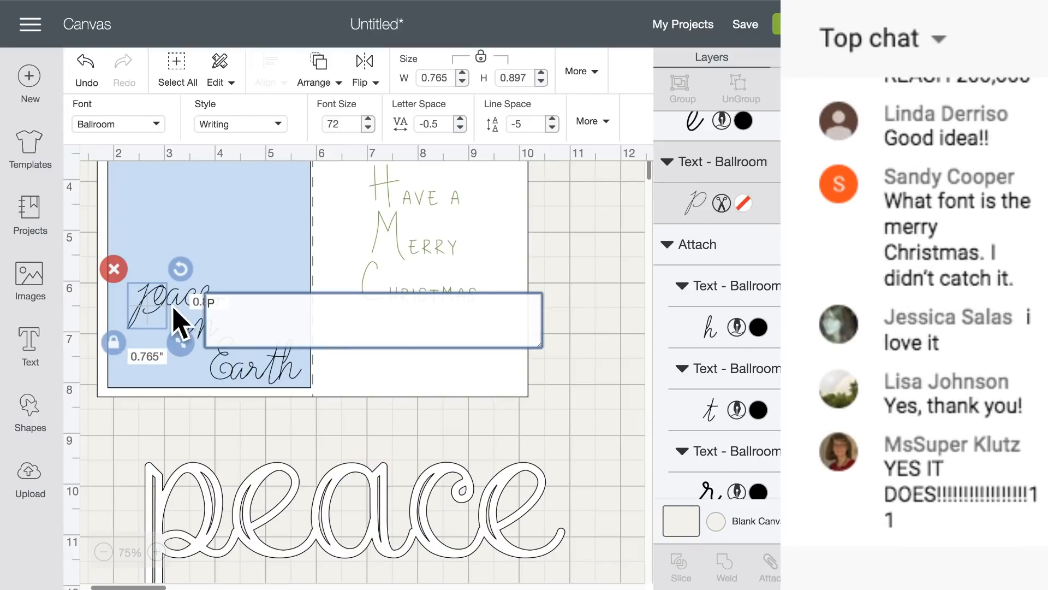
drag(143, 304, 148, 279)
drag(184, 244, 183, 243)
click(286, 433)
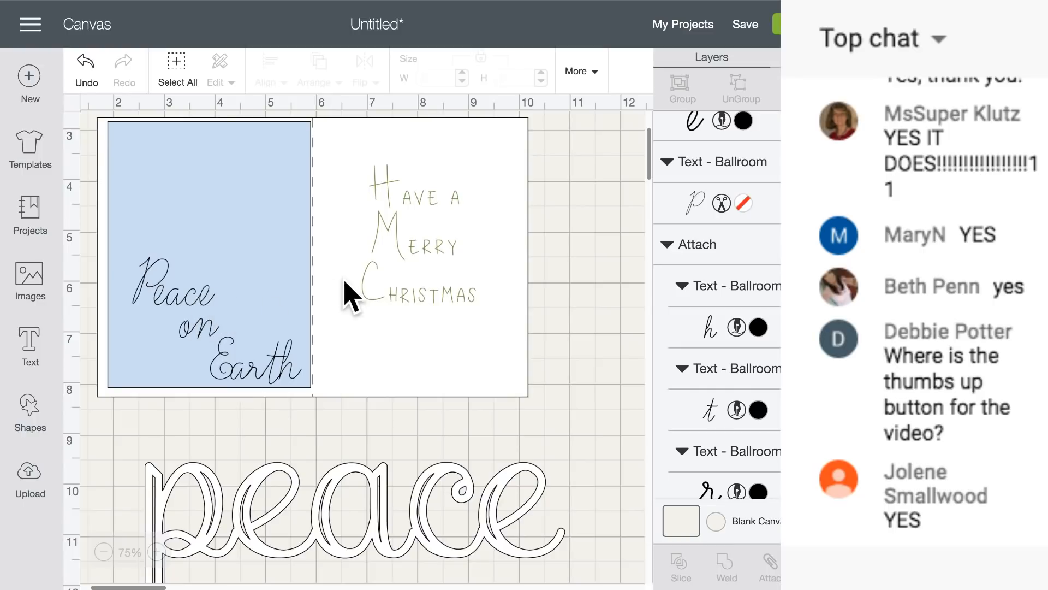
- Move the white card and blue square away from the lettering, and attach all the "Peace on Earth" letters together
drag(335, 311, 617, 311)
drag(257, 264, 541, 266)
drag(119, 280, 308, 390)
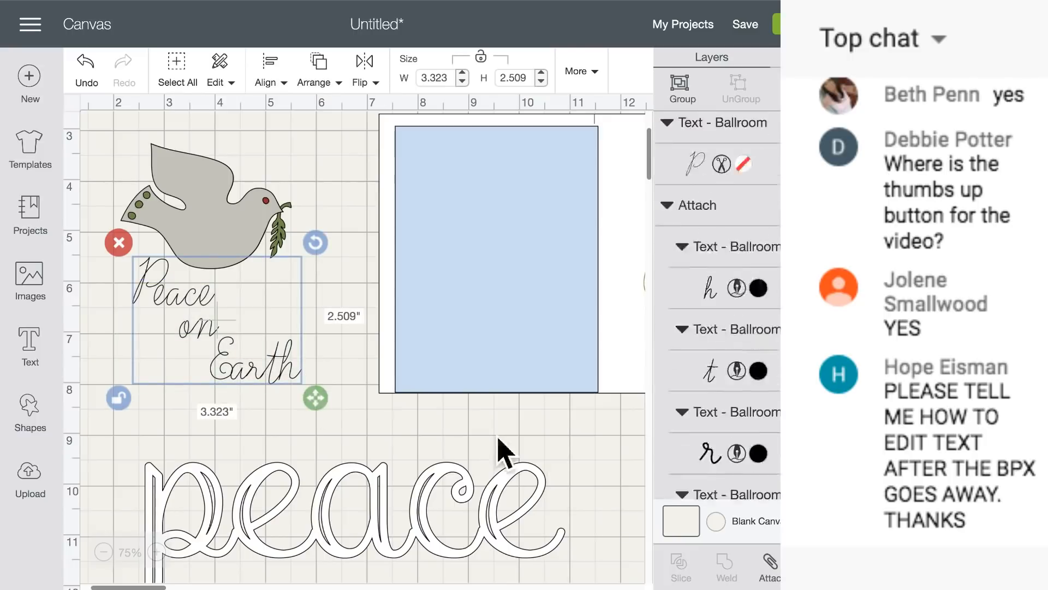
click(769, 569)
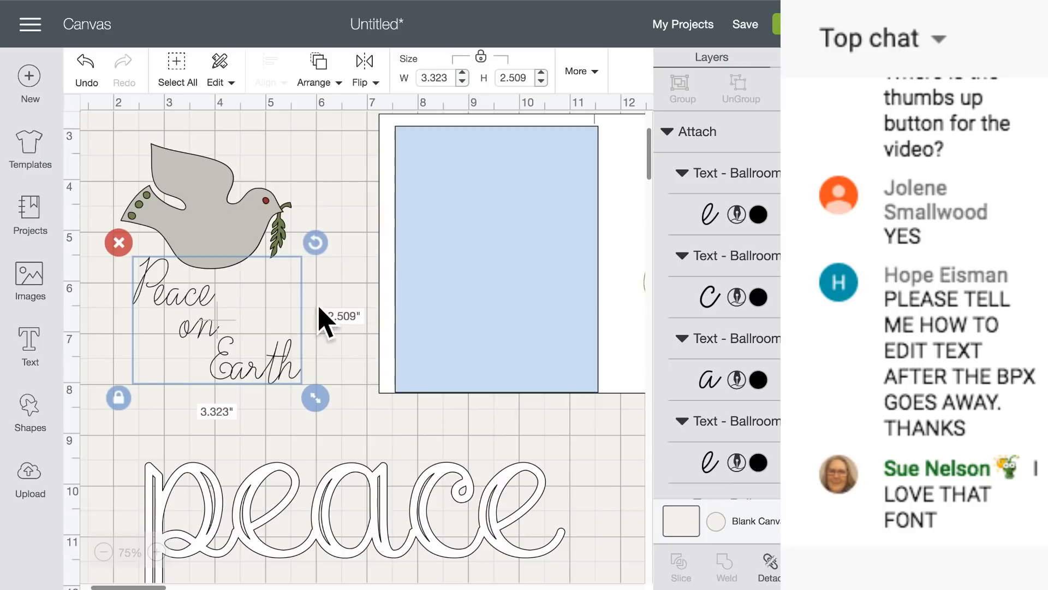
- Place the blue square back under the "Peace on Earth" lettering and attach the two together
drag(108, 128, 208, 229)
drag(443, 339, 188, 339)
drag(268, 415, 212, 356)
click(767, 567)
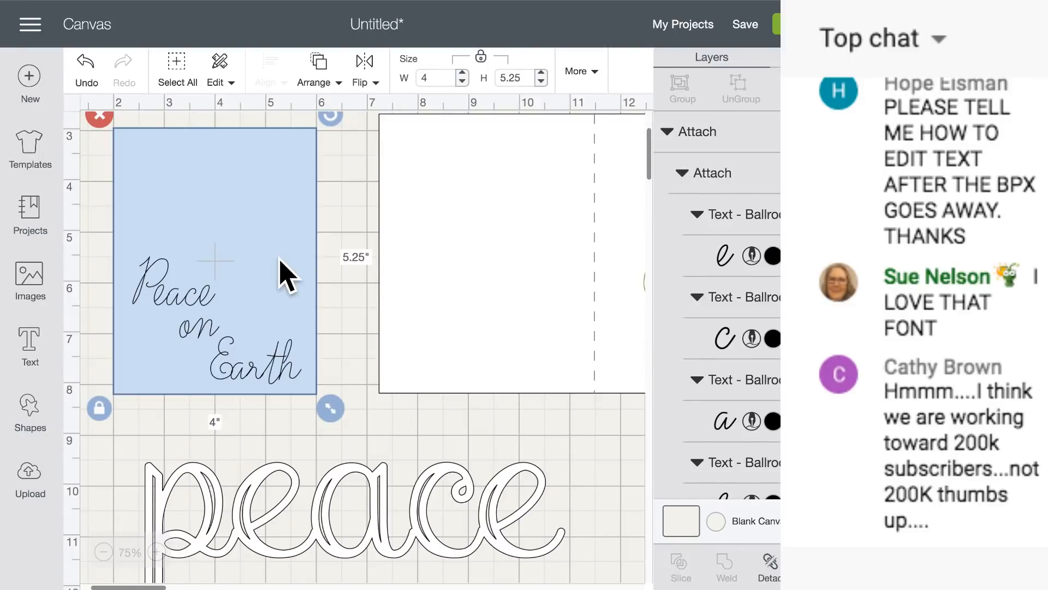
- Send the attached blue panel to the back and group it with the dove placed above the lettering
click(326, 83)
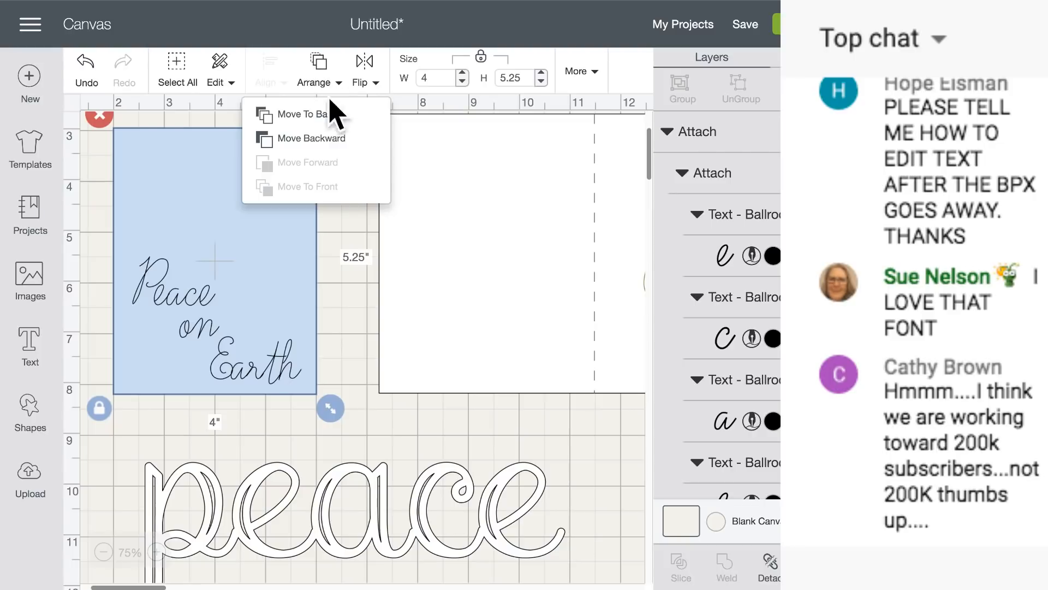
click(322, 113)
click(229, 208)
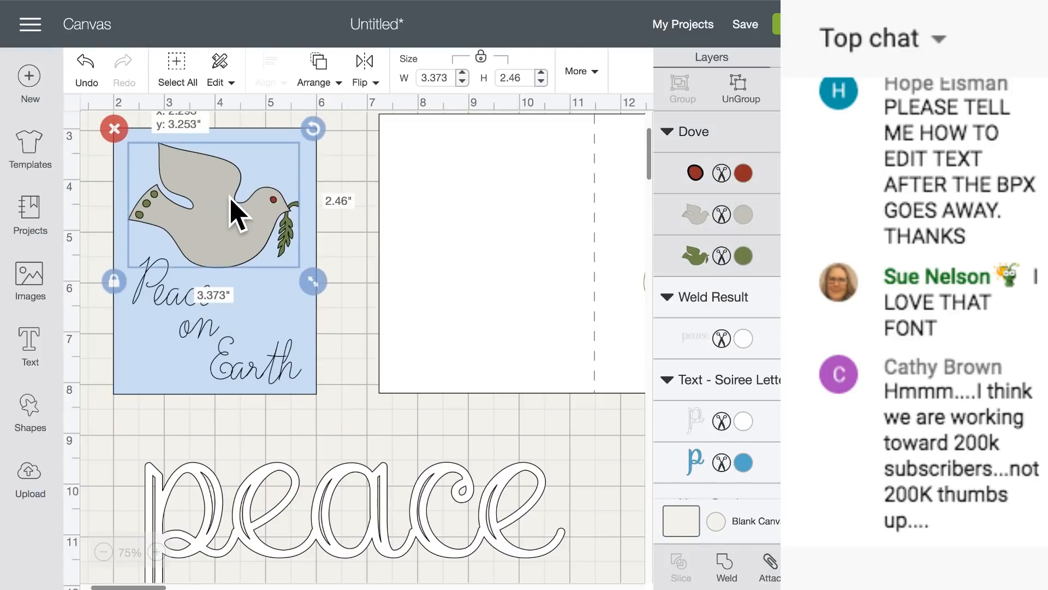
click(327, 202)
drag(334, 168, 185, 402)
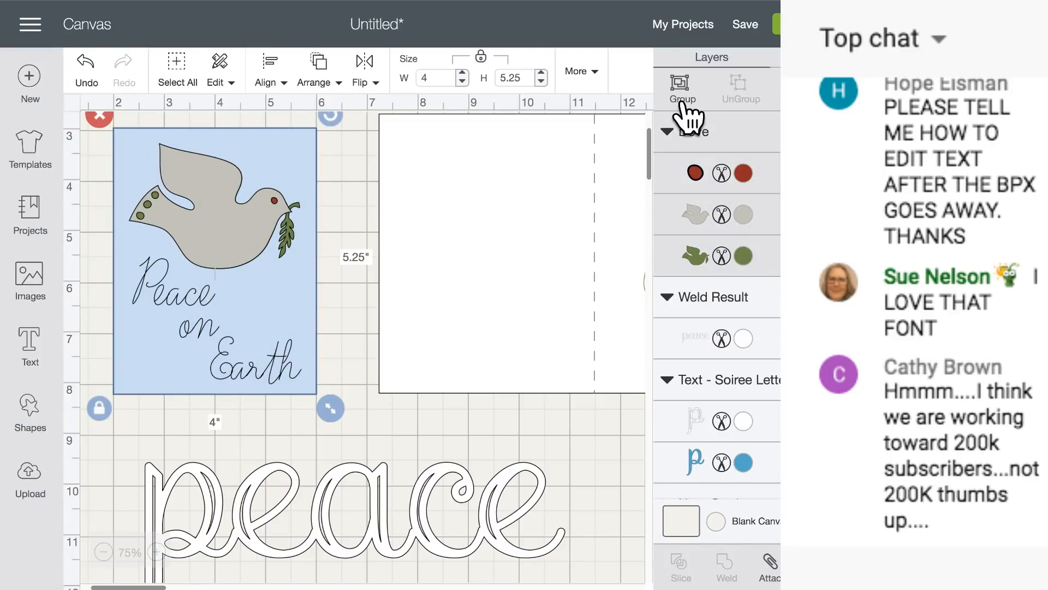
click(680, 107)
- Move the grouped dove panel onto the white card's front half, leaving a narrow border beside the fold
scroll(304, 280, right, 5)
scroll(292, 278, left, 5)
drag(218, 248, 461, 230)
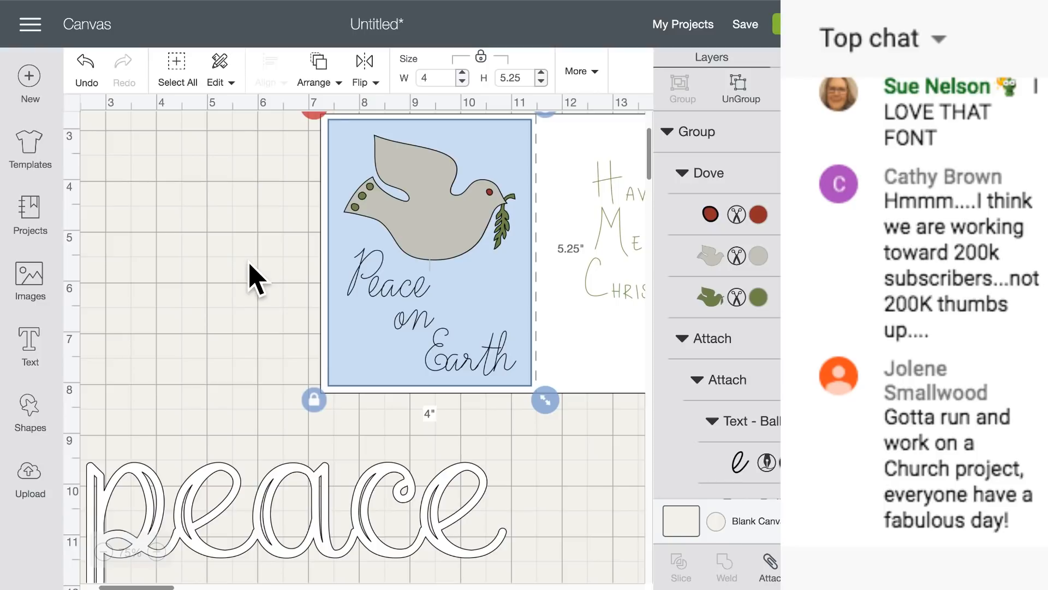
scroll(249, 262, right, 3)
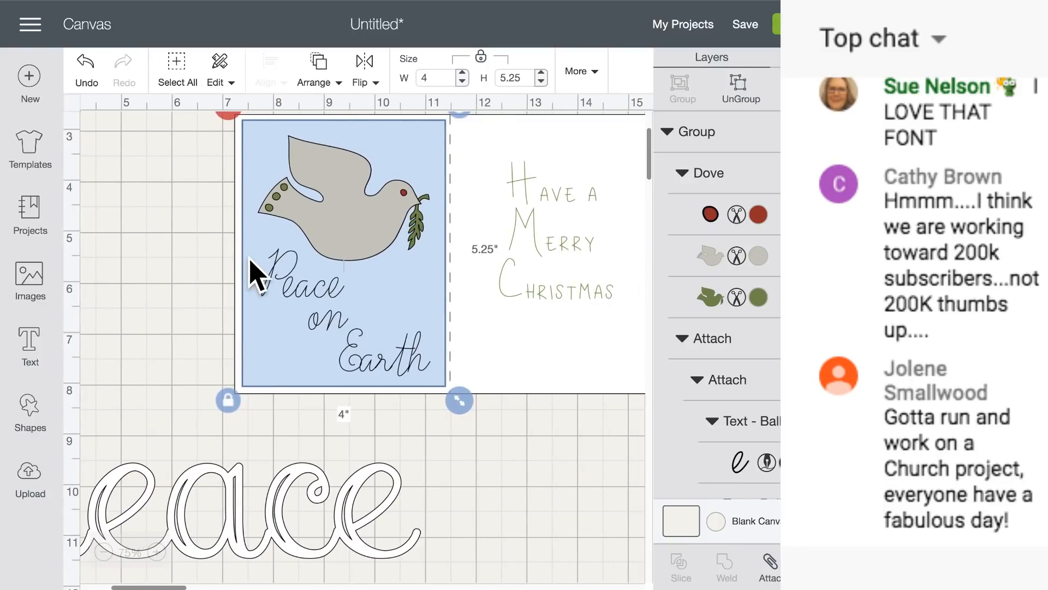
- Shift the welded "peace" lettering slightly to the right in the free area below the card
scroll(253, 273, down, 5)
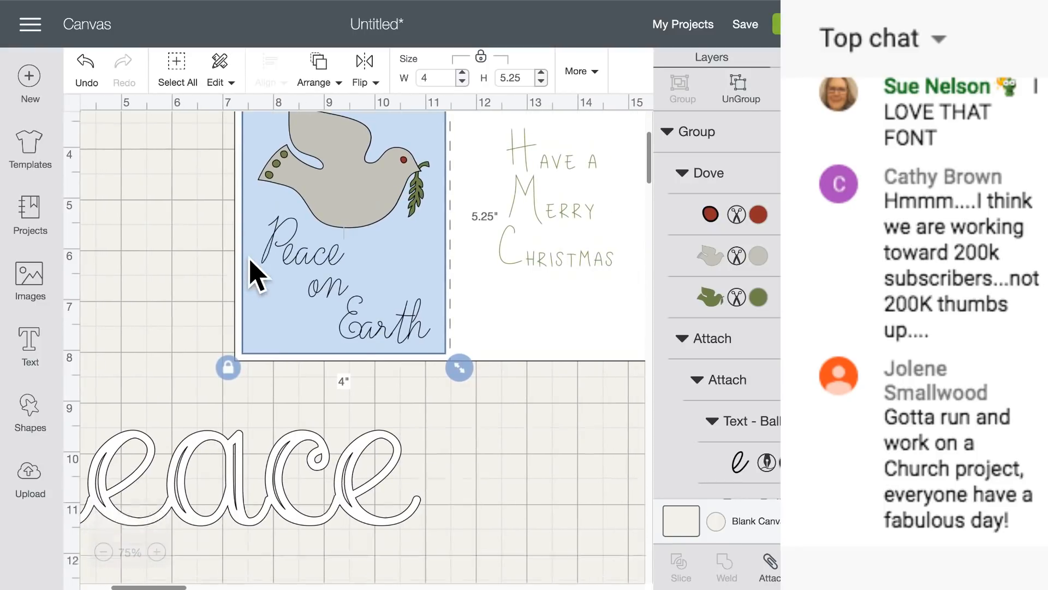
click(284, 371)
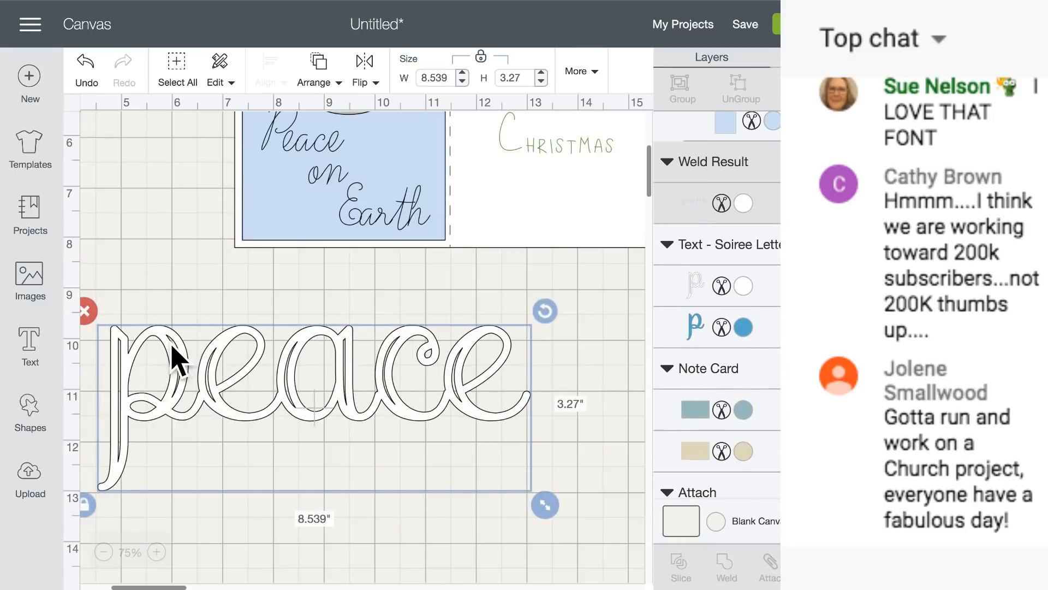
drag(172, 347, 200, 345)
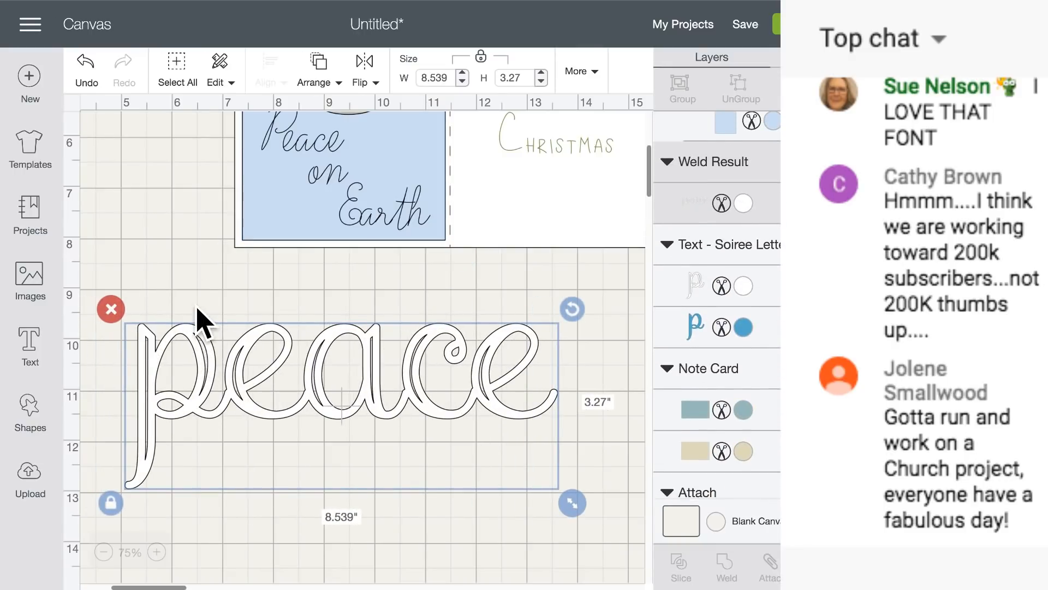
scroll(243, 271, up, 5)
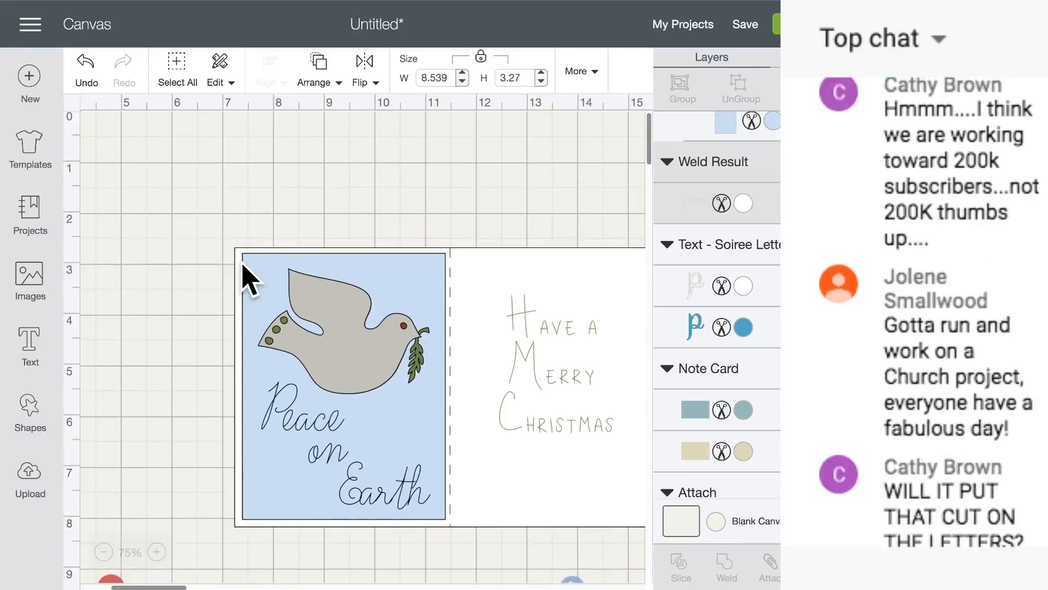
scroll(244, 273, down, 3)
scroll(244, 273, right, 2)
scroll(244, 273, left, 3)
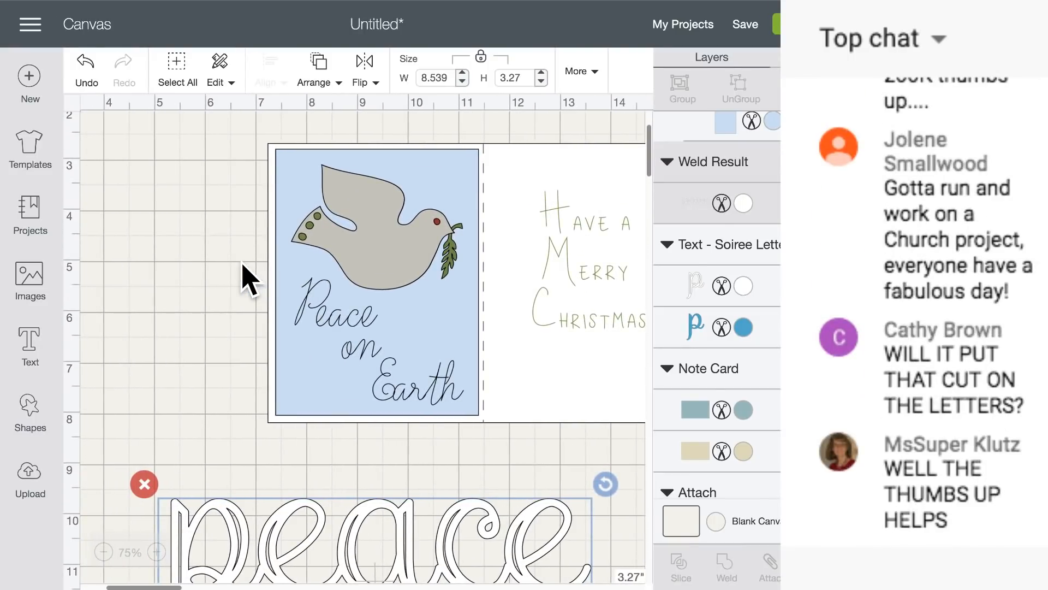
- Open the Scandinavian Christmas Cards image set for viewing and return to the canvas
scroll(245, 276, down, 1)
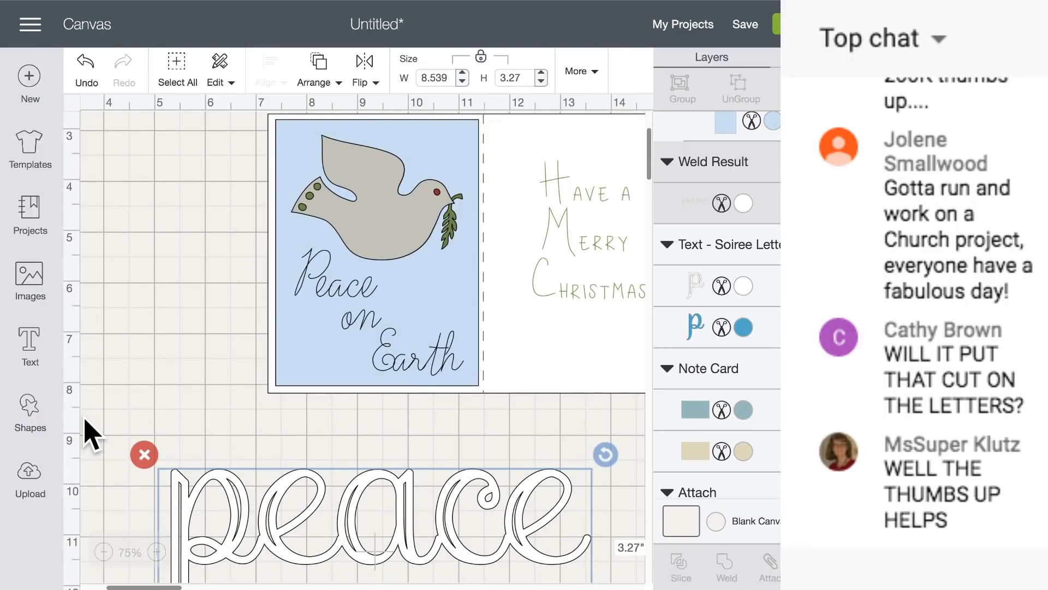
click(32, 279)
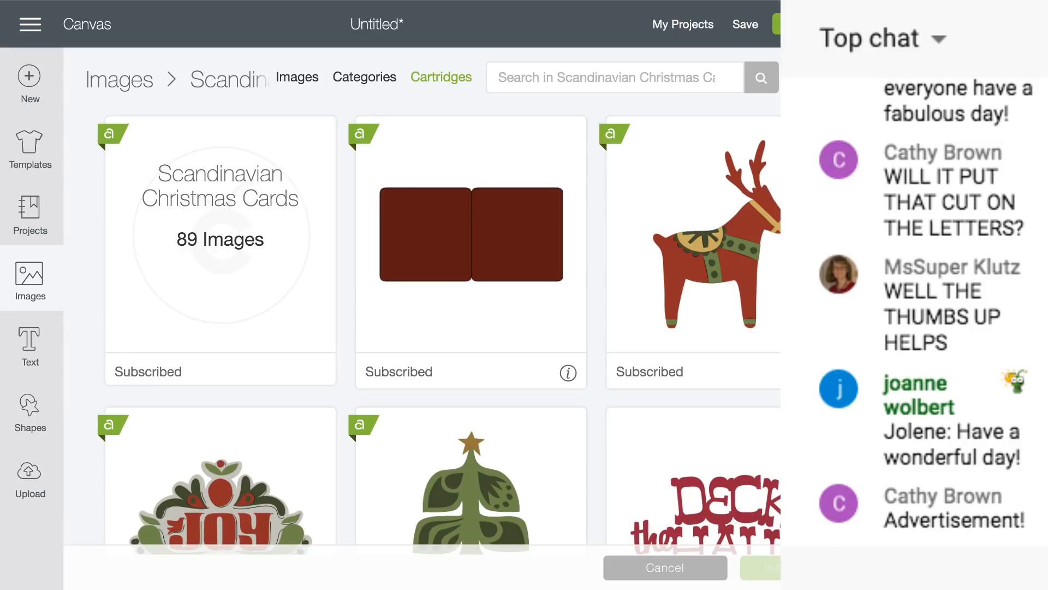
click(24, 276)
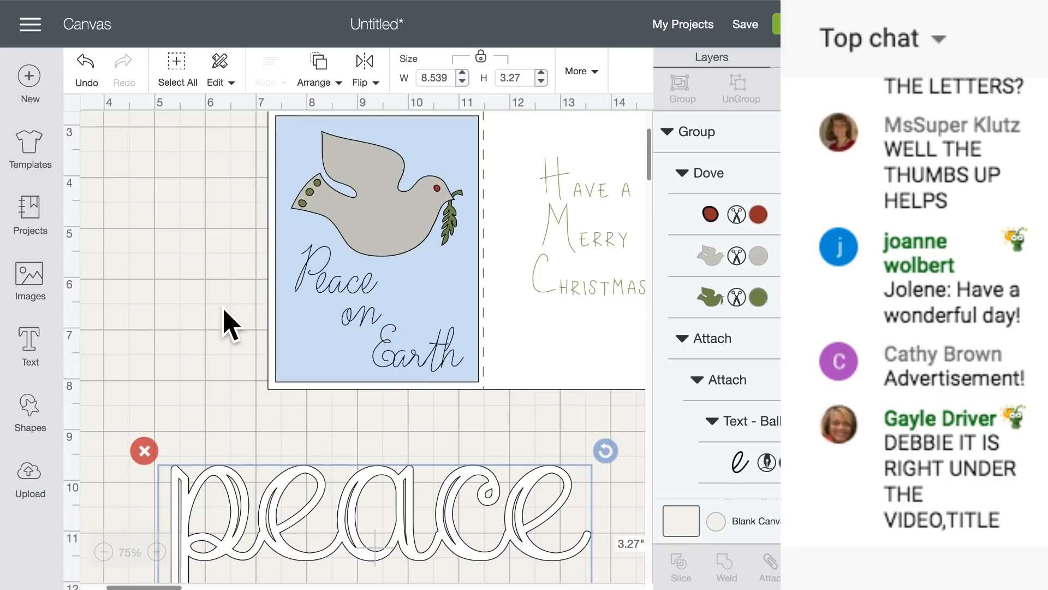
- Arrange the layered blue-and-white "peace" lettering above the welded version in the free area below the card, without overlap
scroll(229, 322, down, 1)
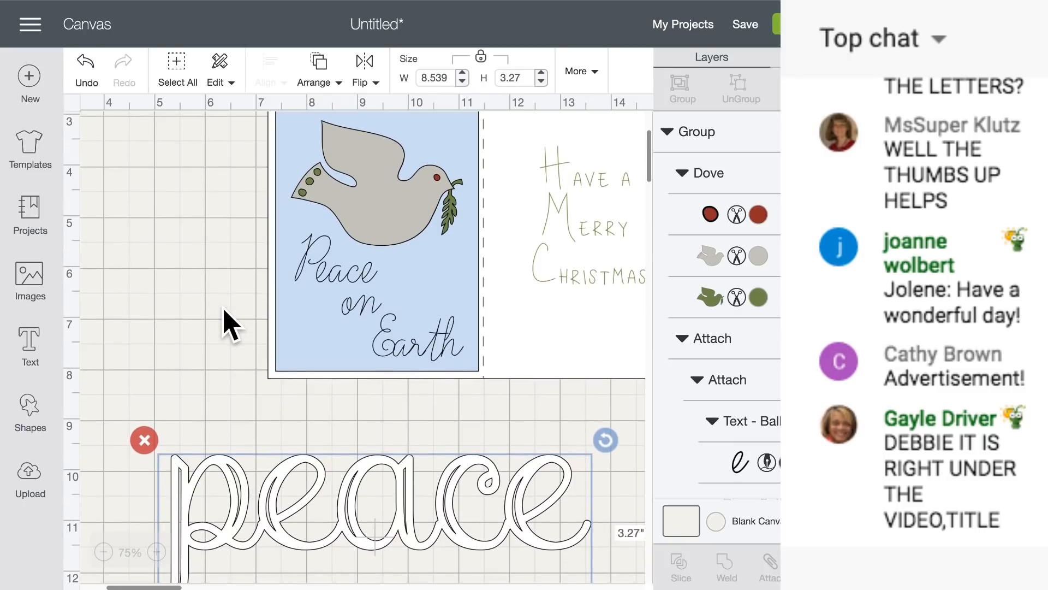
scroll(229, 321, down, 15)
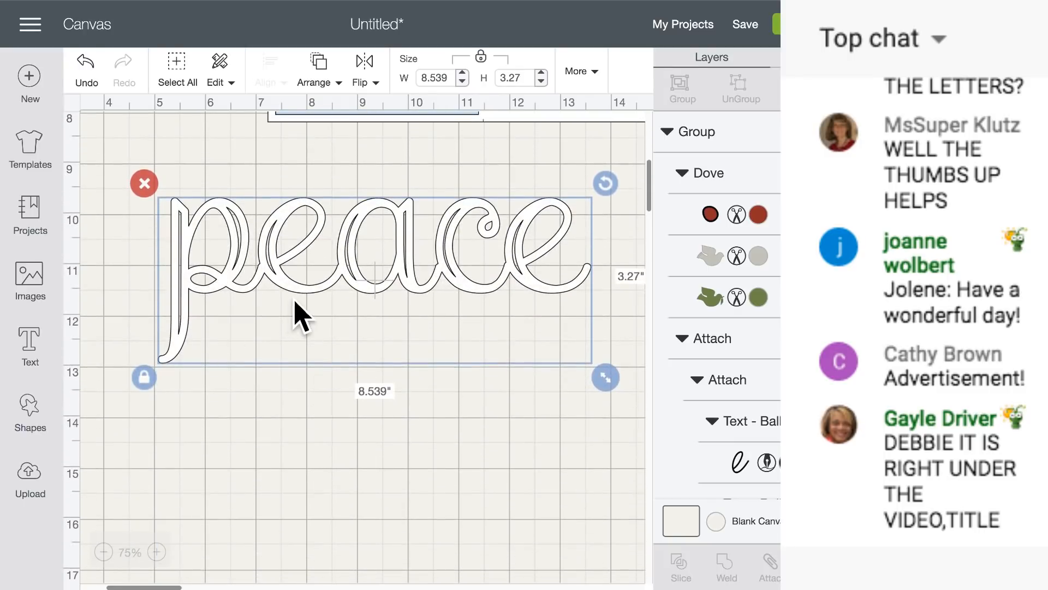
scroll(298, 312, right, 5)
scroll(295, 312, left, 1)
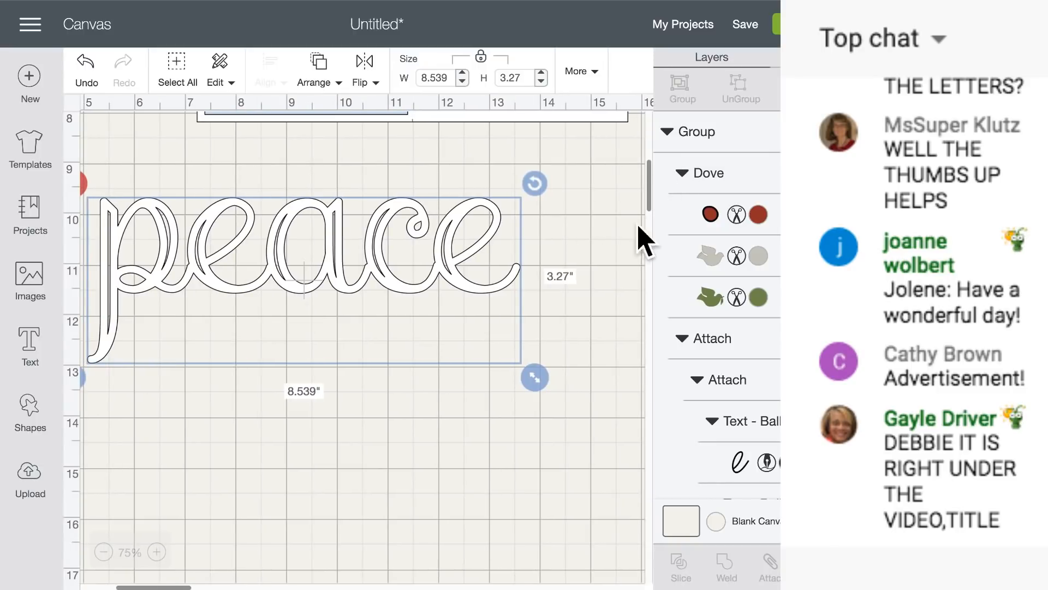
drag(437, 234, 483, 257)
drag(309, 308, 288, 371)
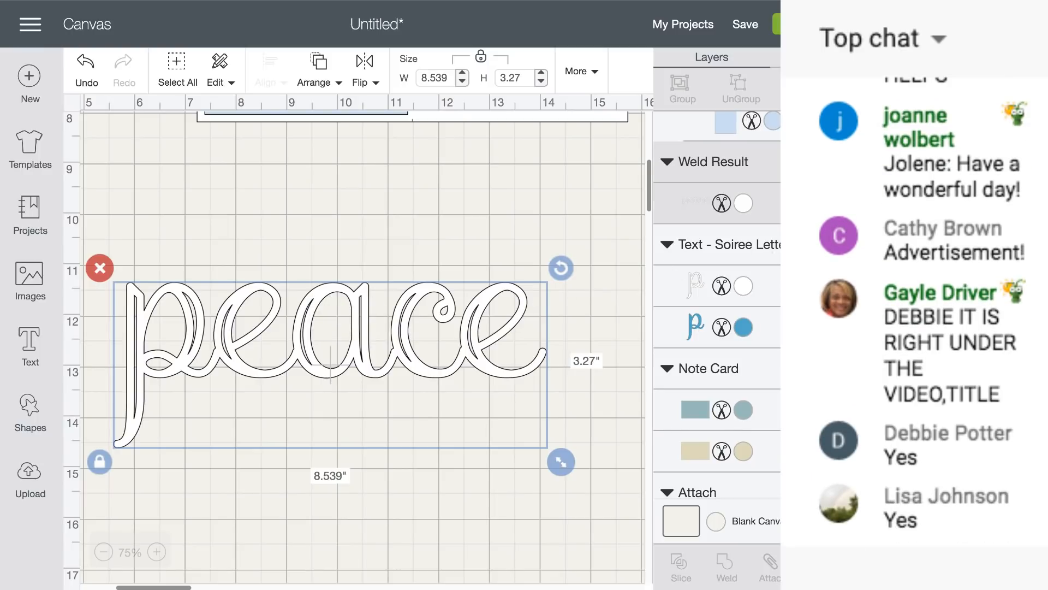
key(ctrl+v)
drag(284, 344, 217, 235)
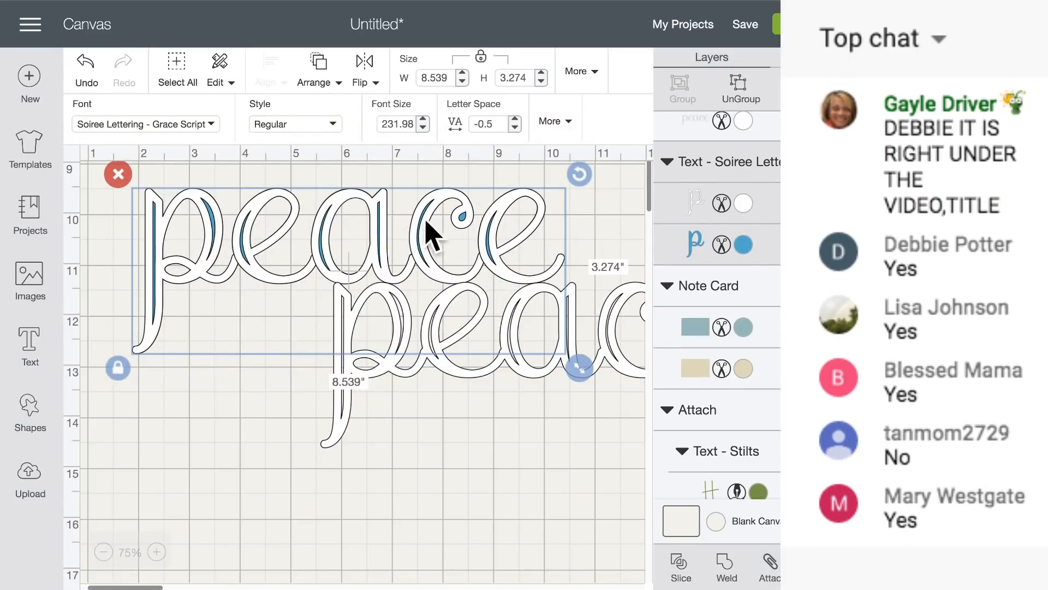
drag(385, 383, 347, 563)
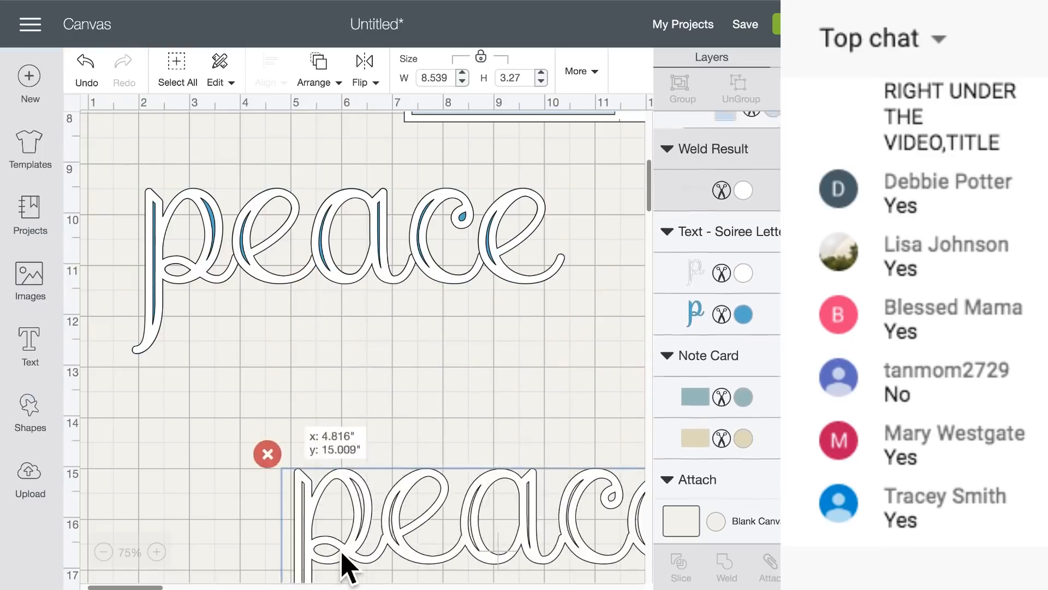
drag(332, 234, 353, 314)
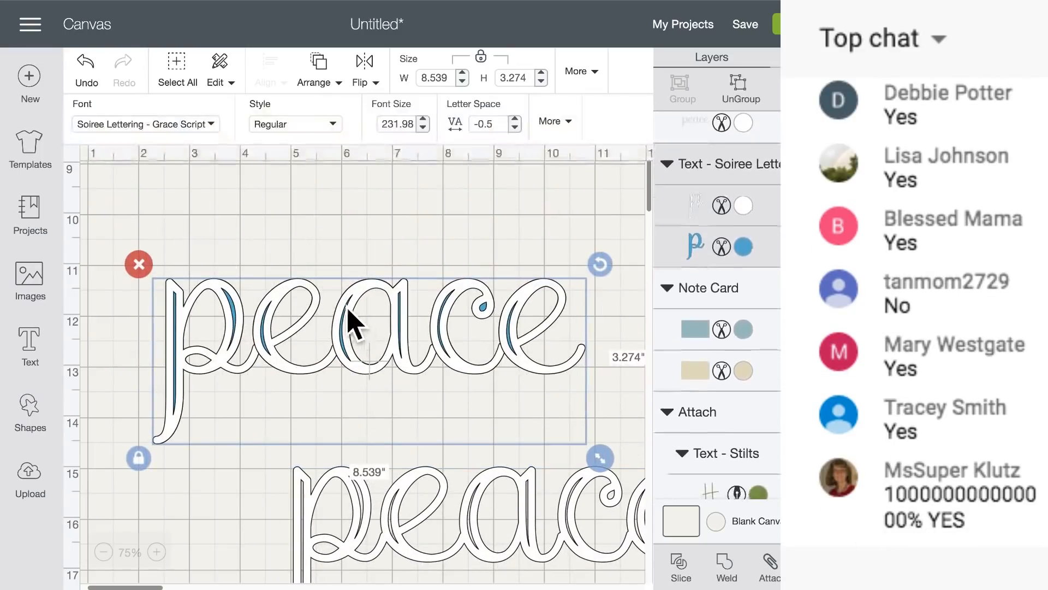
- Open the layered "peace" lettering's text for editing and compare it with the welded lettering below it
double_click(342, 302)
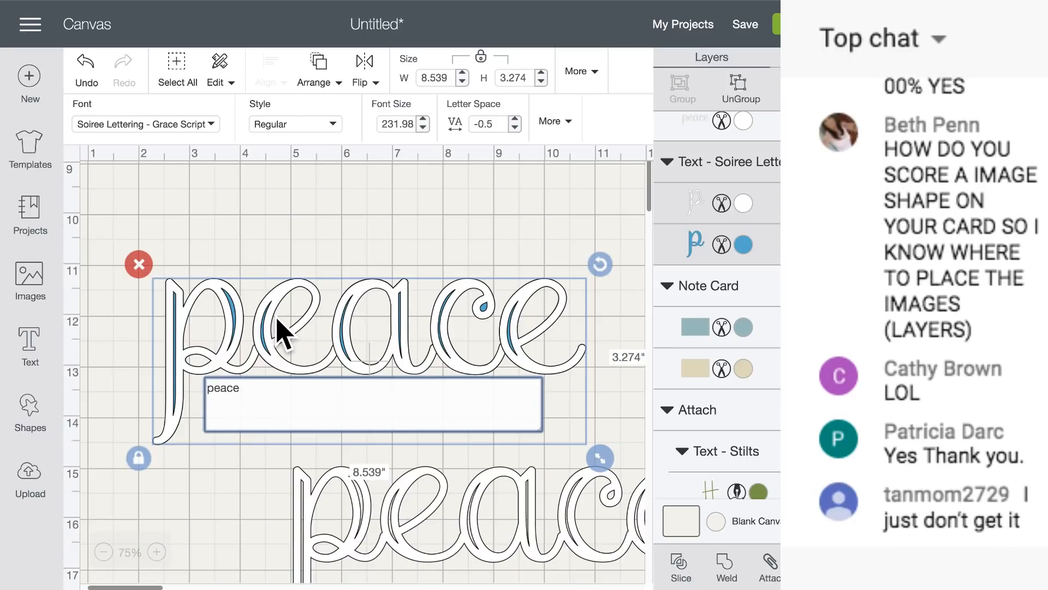
click(265, 273)
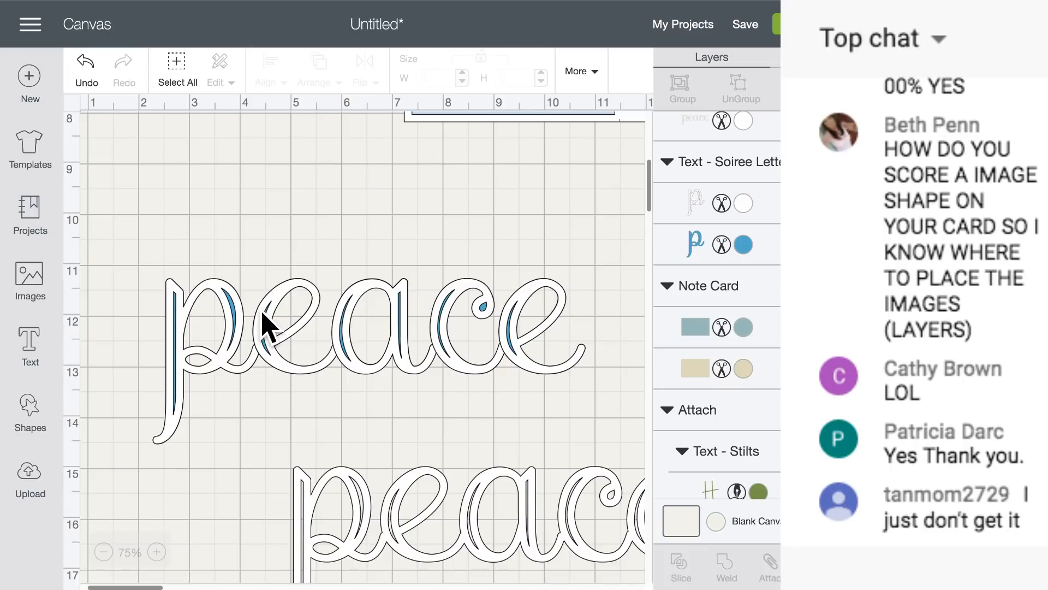
double_click(276, 312)
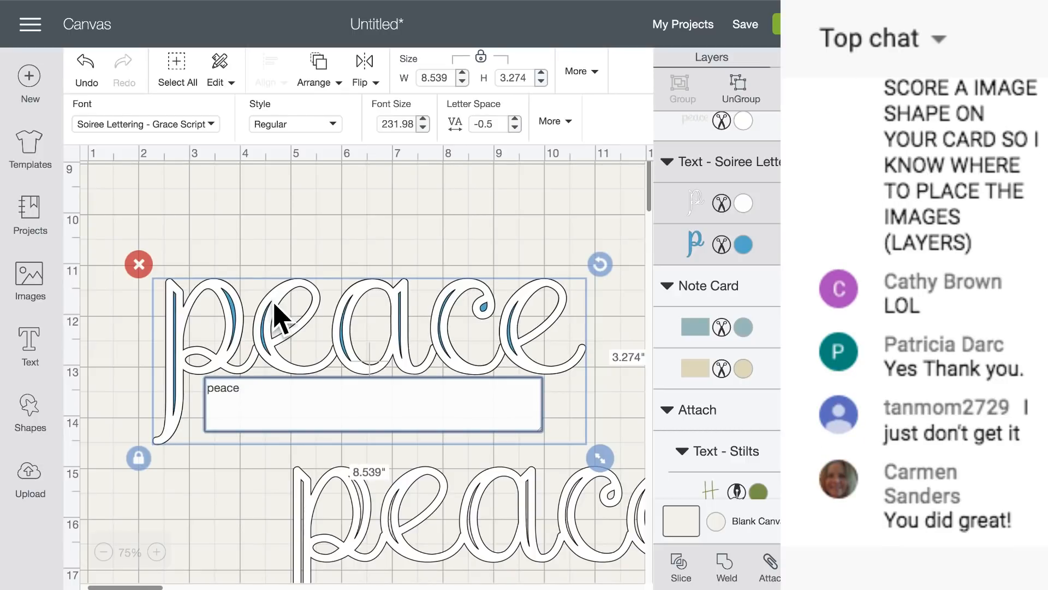
click(280, 247)
double_click(281, 301)
scroll(257, 365, down, 4)
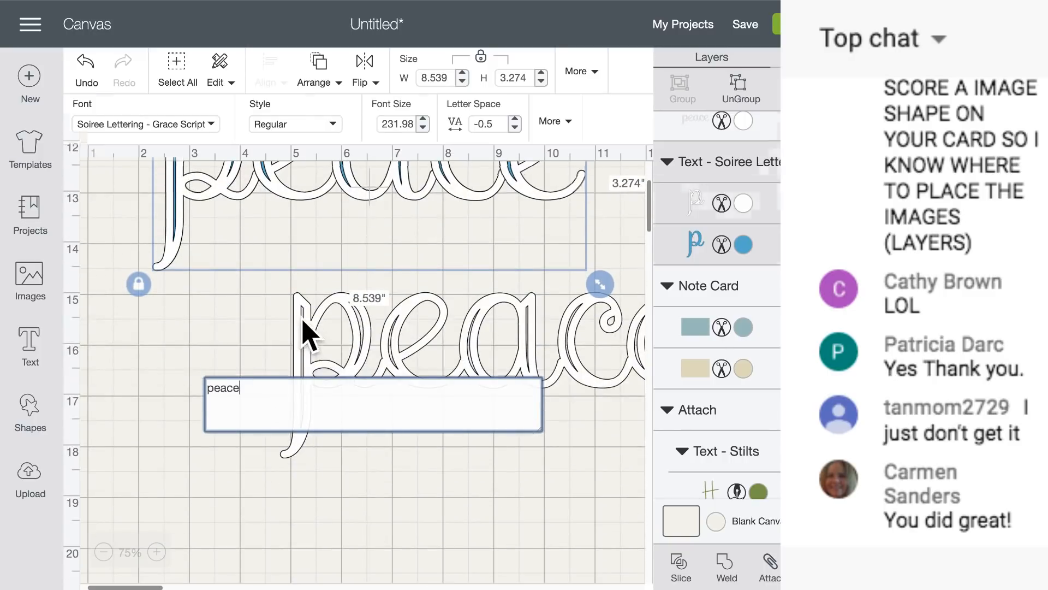
click(308, 343)
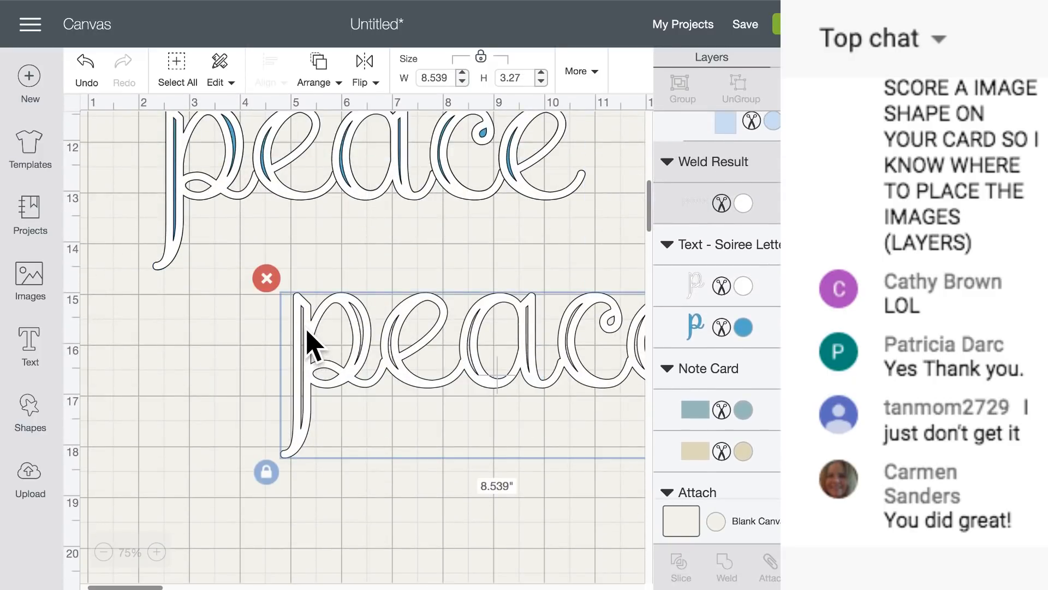
scroll(308, 331, up, 5)
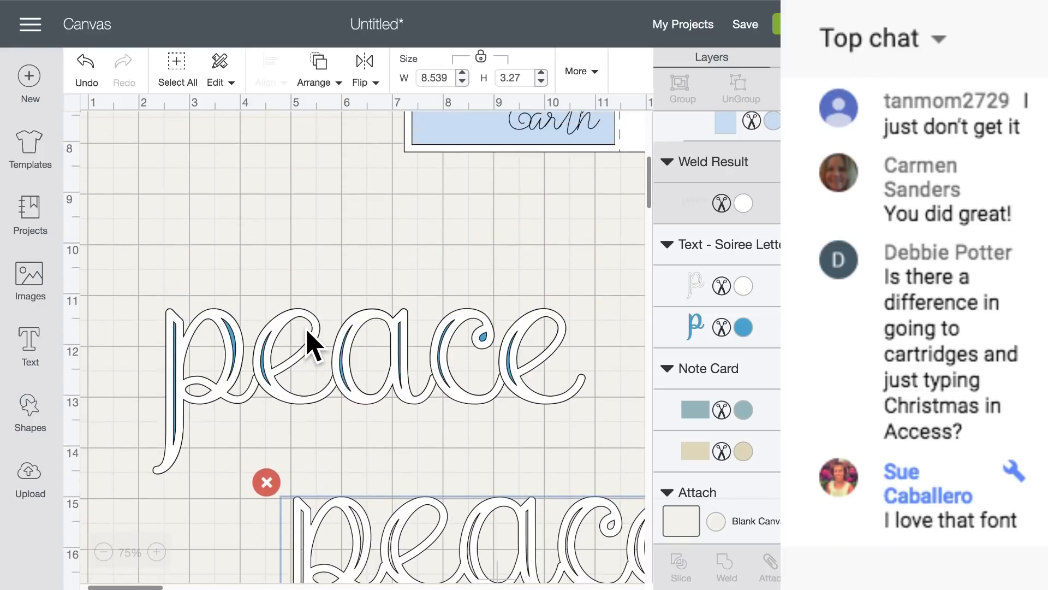
click(307, 333)
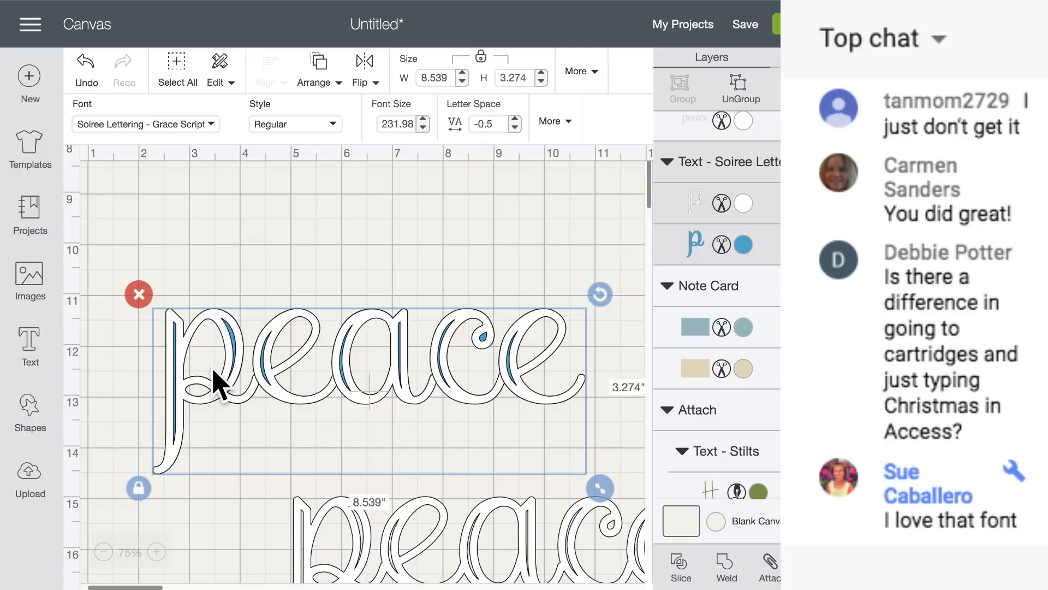
- Separate the blue dove panel from the white card, placing the panel in the free area above the card
scroll(216, 382, up, 10)
scroll(215, 383, right, 10)
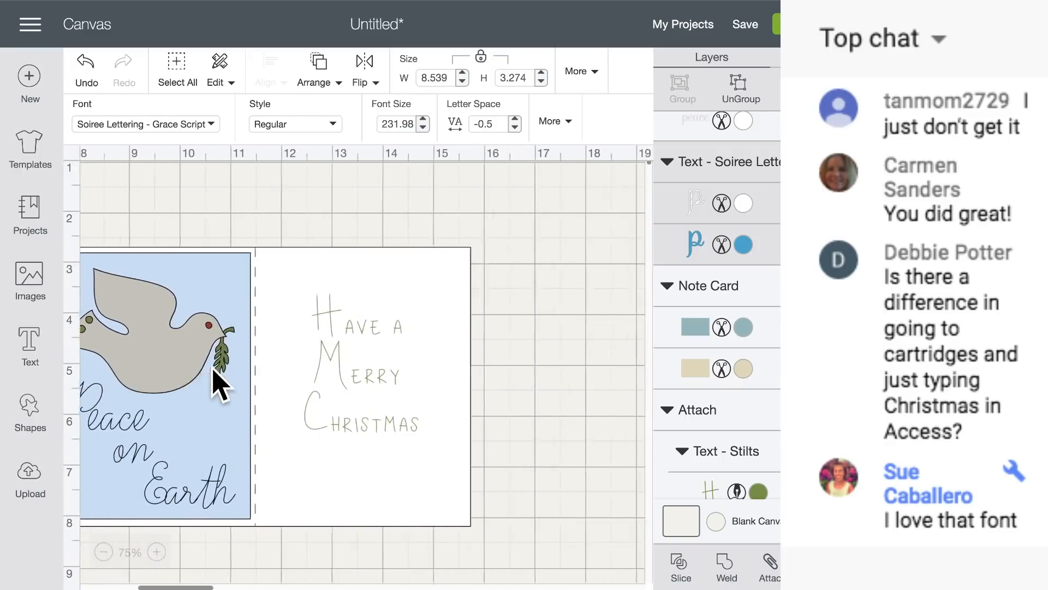
scroll(215, 382, left, 3)
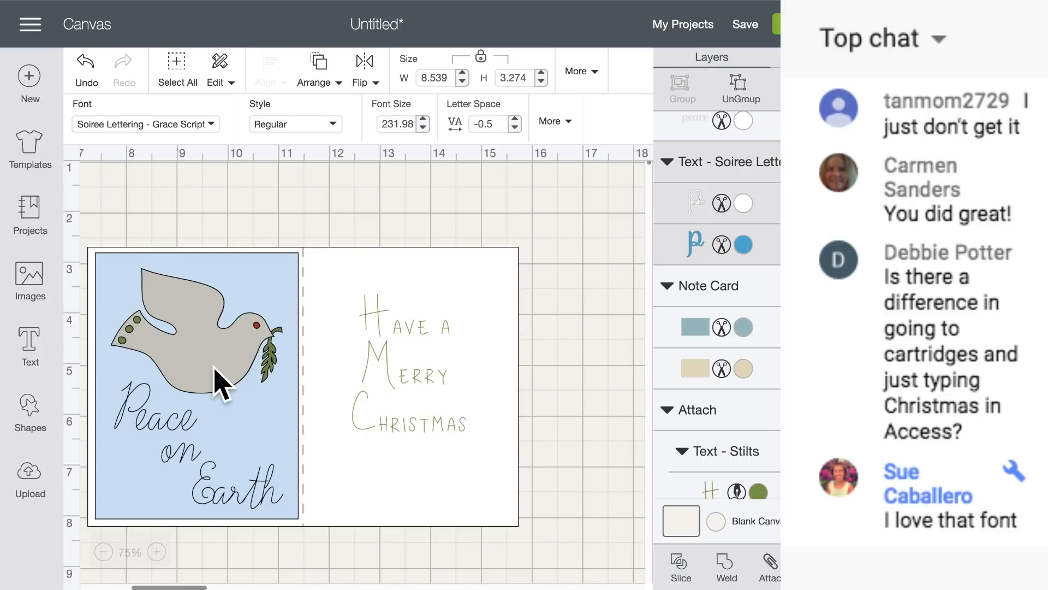
click(218, 382)
drag(350, 295, 221, 258)
drag(334, 261, 503, 480)
drag(181, 323, 303, 223)
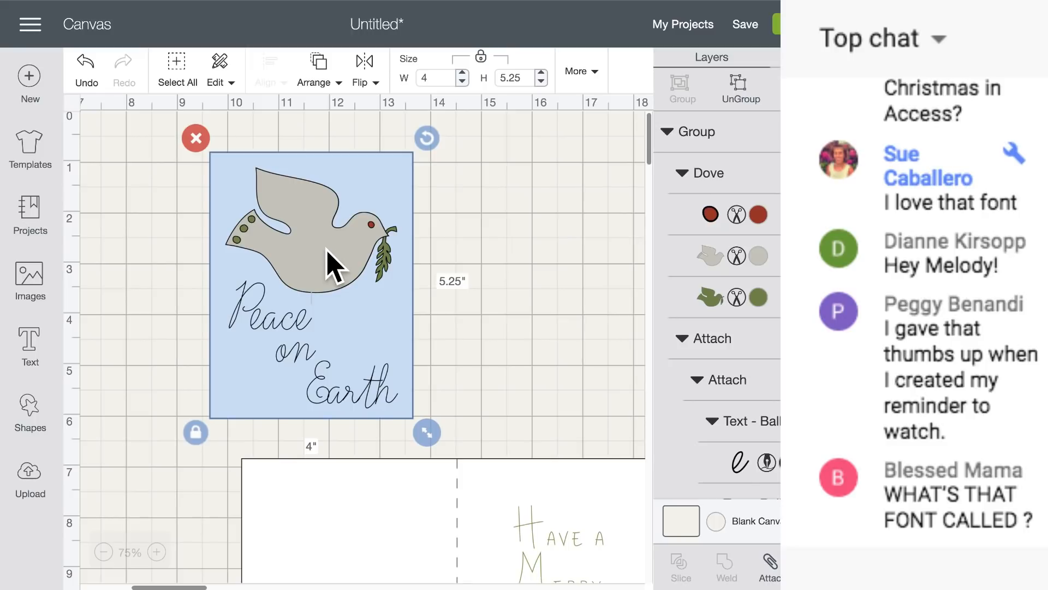
- Ungroup the dove panel and place a duplicate of the layered dove beside the blue rectangle
click(744, 87)
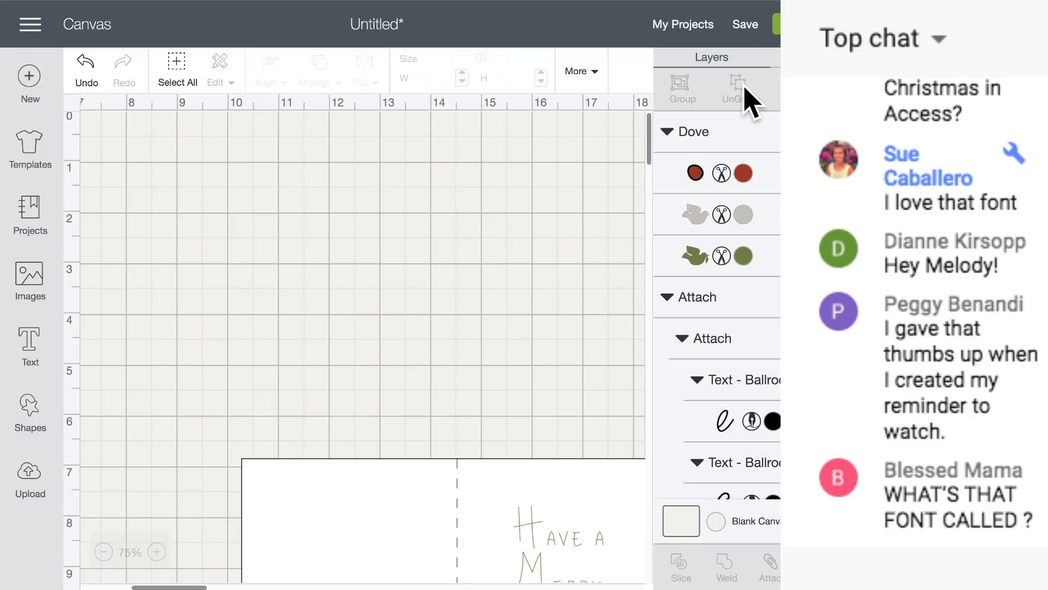
click(335, 270)
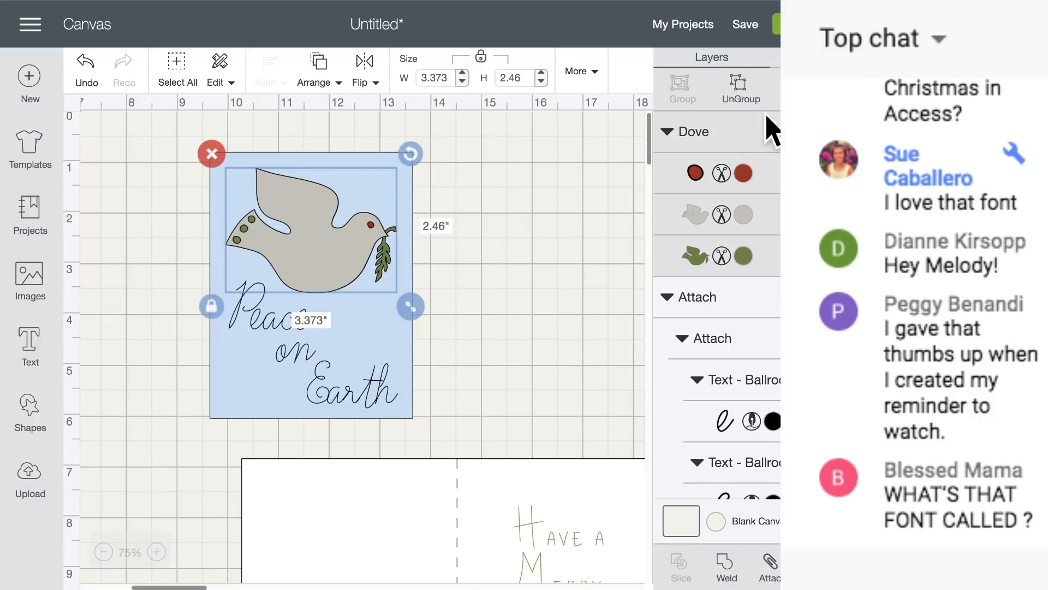
key(ctrl+d)
drag(357, 276, 529, 352)
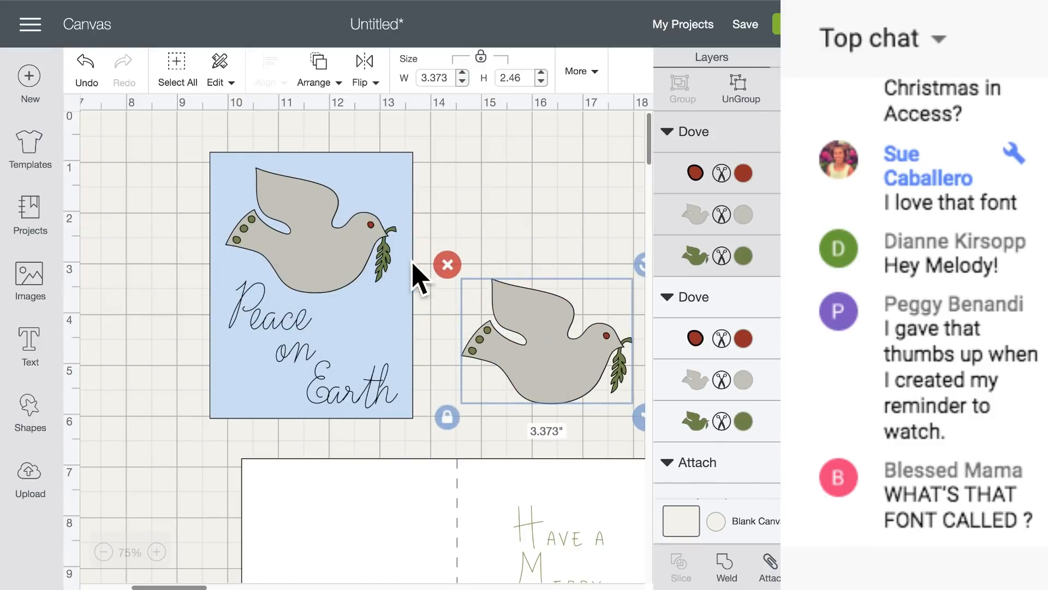
- Weld the layers of the original dove on the blue panel into one shape
click(358, 260)
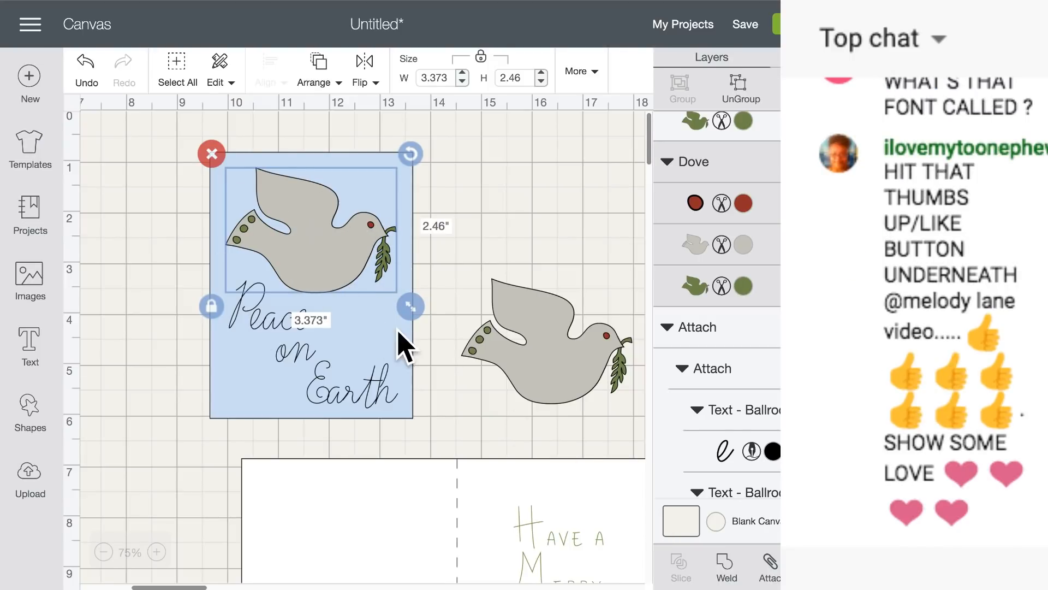
click(737, 577)
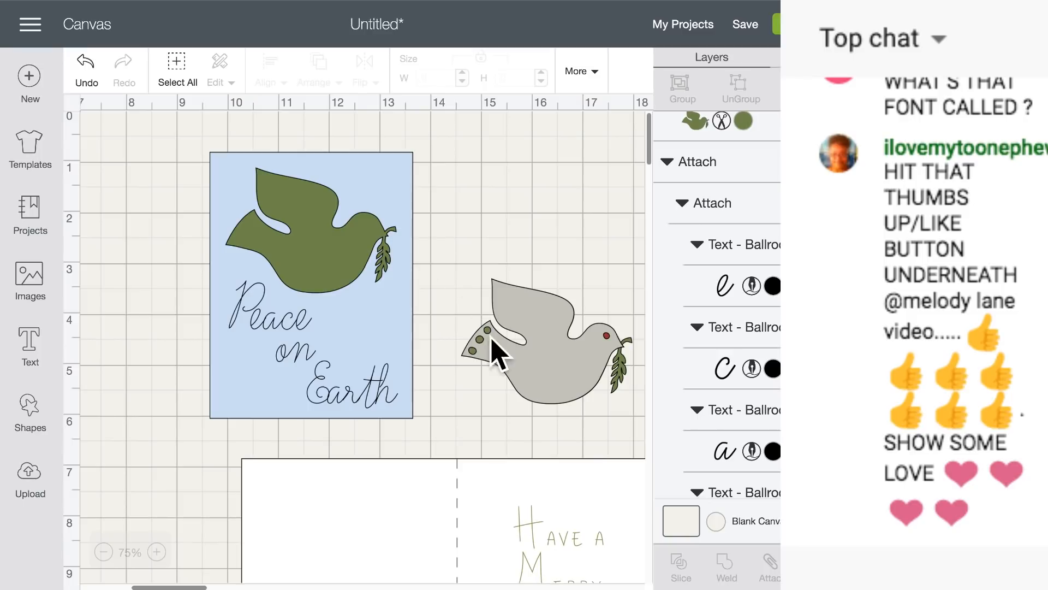
- Change the welded green dove silhouette on the blue card from Cut to Score
click(315, 257)
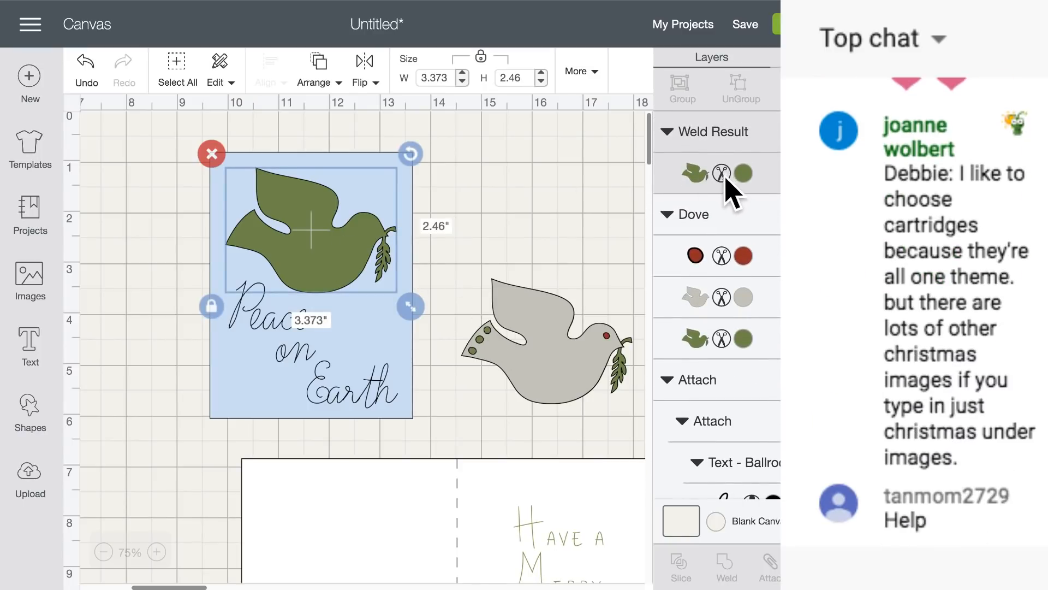
click(722, 175)
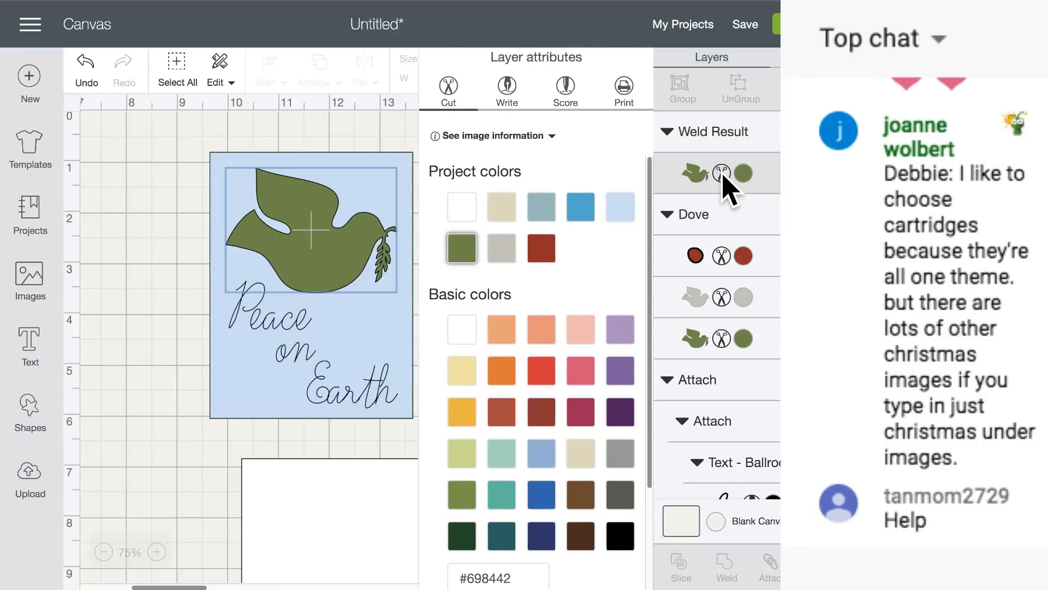
click(573, 93)
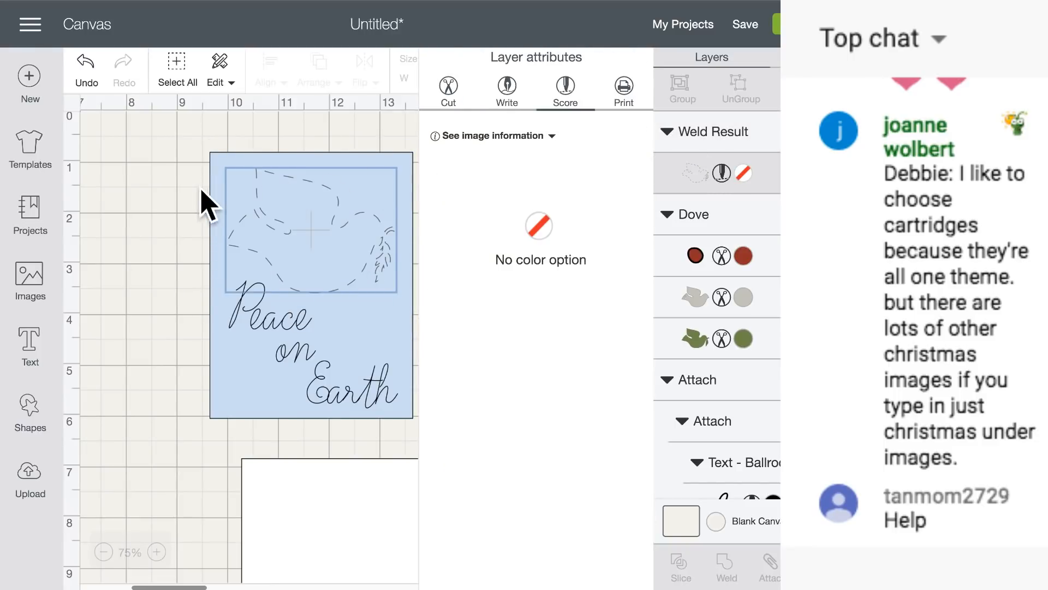
- Attach the dove score outline and the "Peace on Earth" lettering to the blue card
click(173, 191)
drag(207, 126, 382, 240)
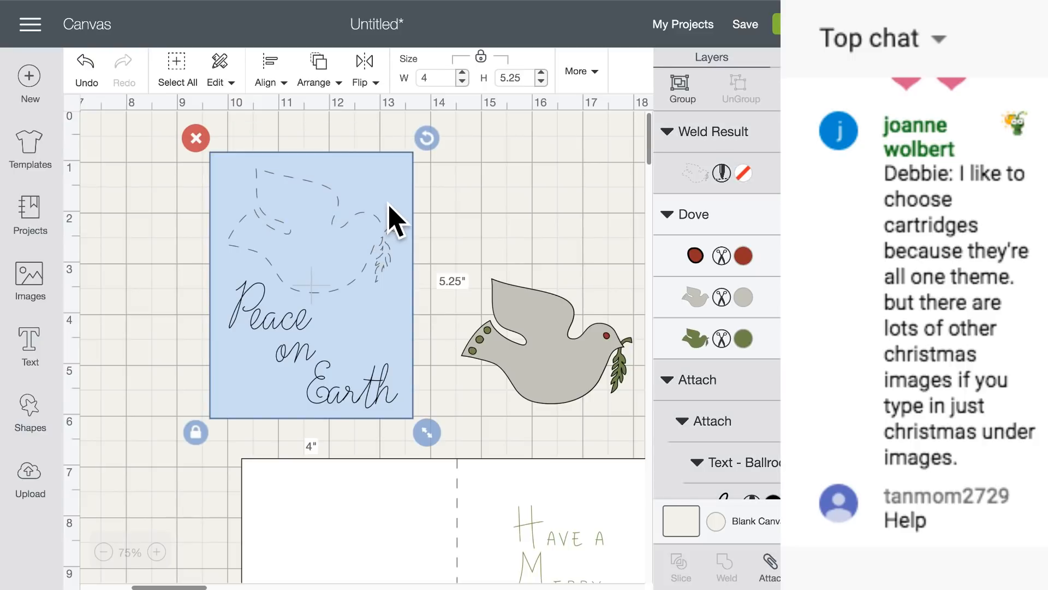
click(769, 567)
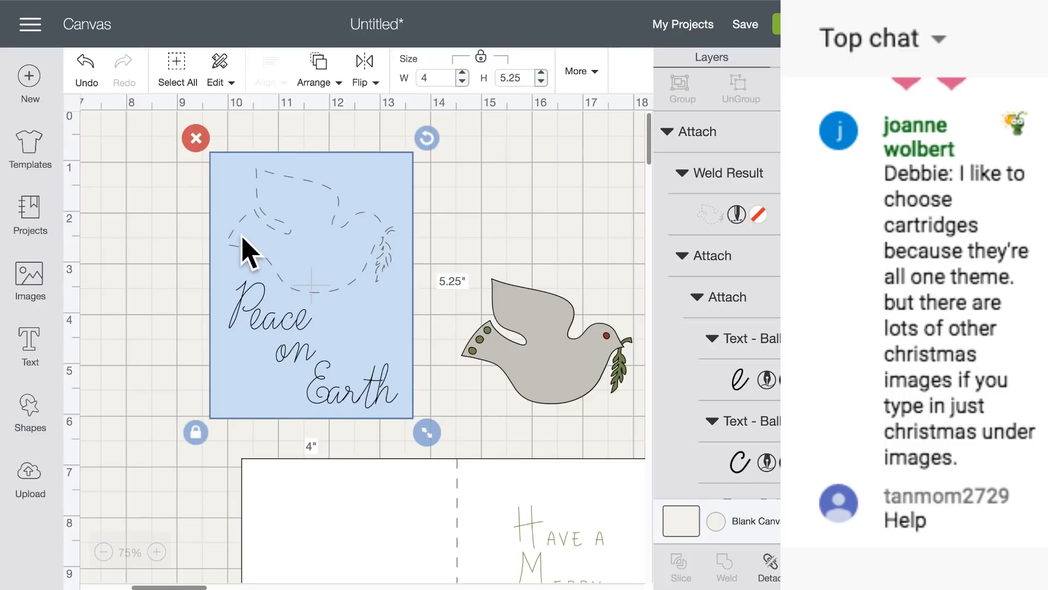
- Bring the layered grey dove to the front and place it over the scored dove outline on the blue card
drag(570, 373, 331, 261)
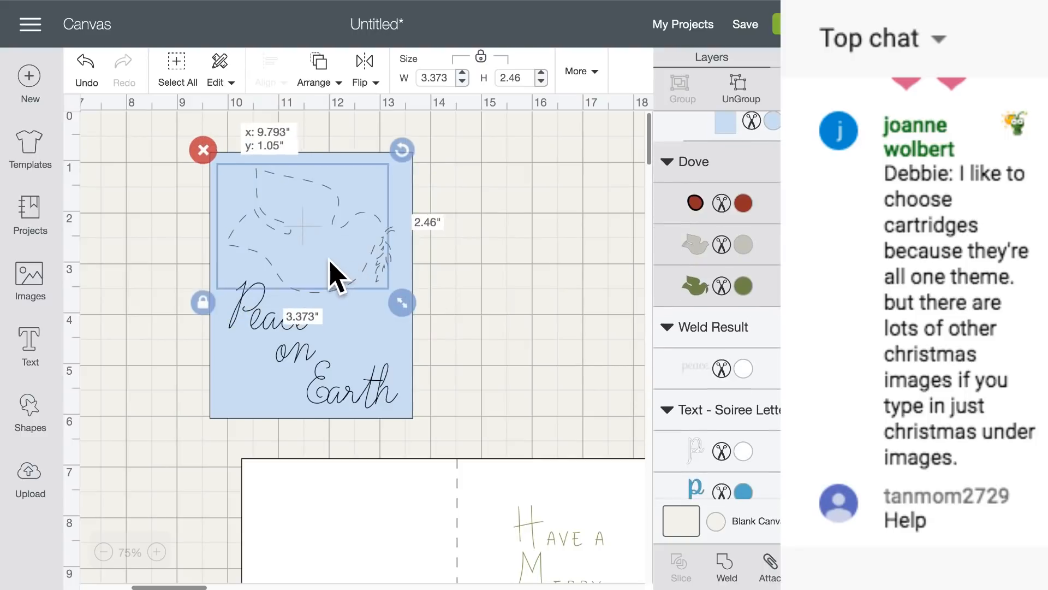
click(317, 74)
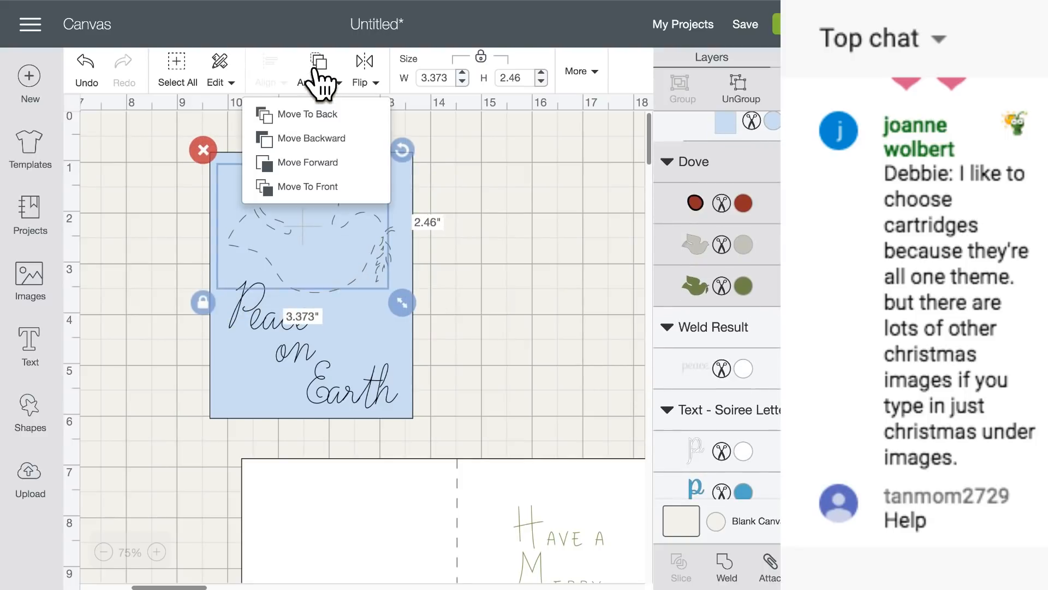
click(313, 187)
drag(326, 233, 352, 241)
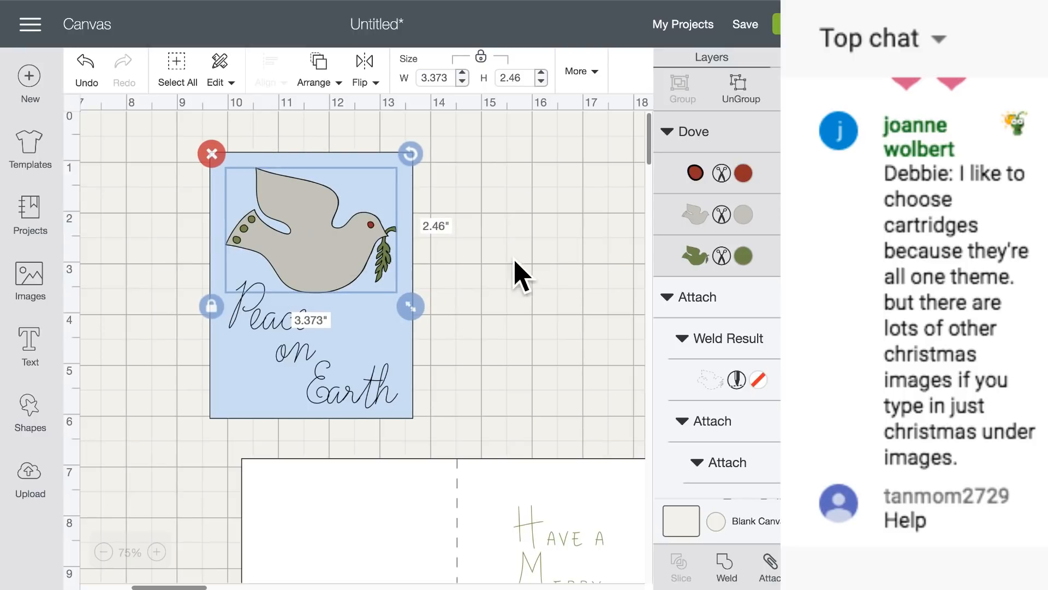
click(521, 272)
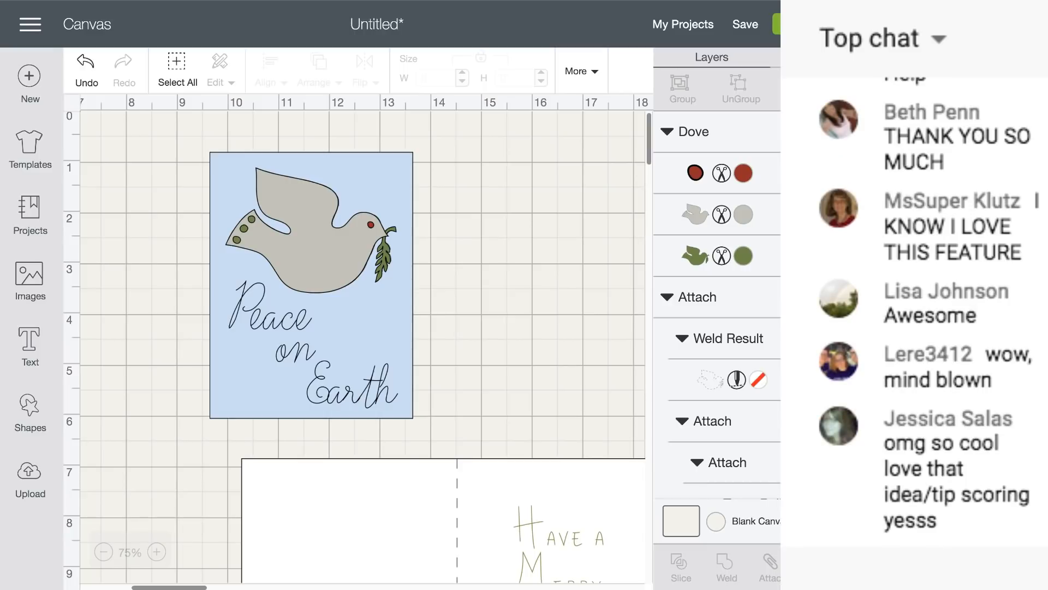
- Move the layered "peace" lettering with blue inlays horizontally so it overlaps the lower edge of the white folded card
scroll(105, 349, down, 6)
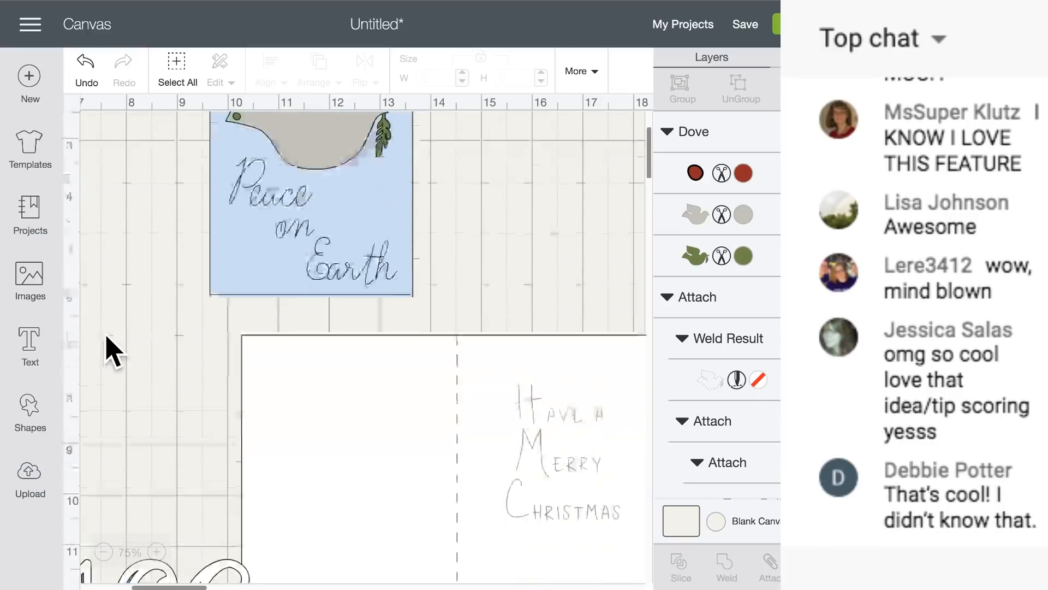
drag(143, 372, 355, 398)
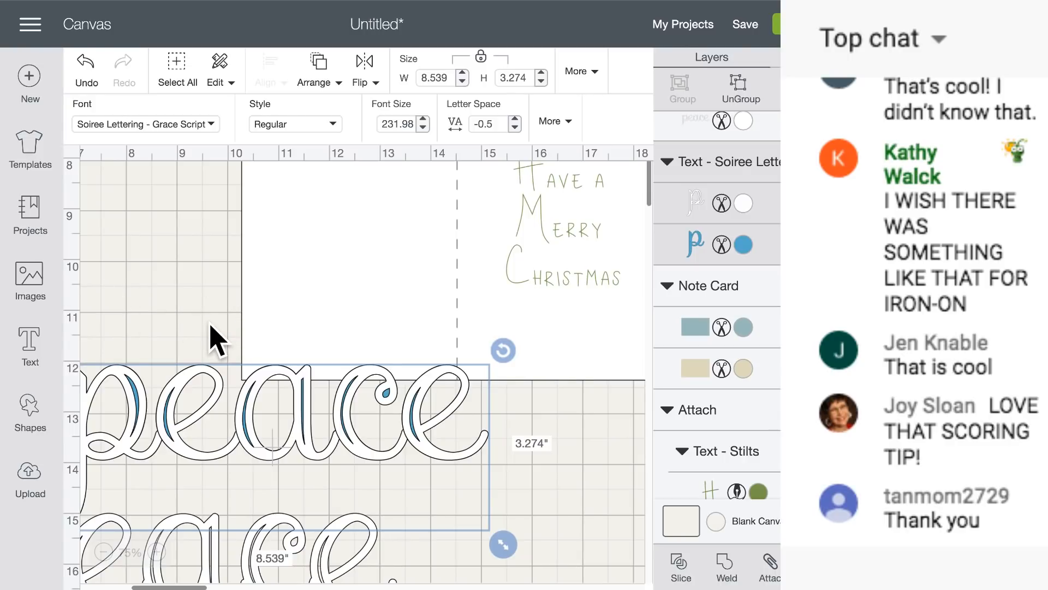
scroll(213, 338, down, 1)
scroll(211, 335, up, 2)
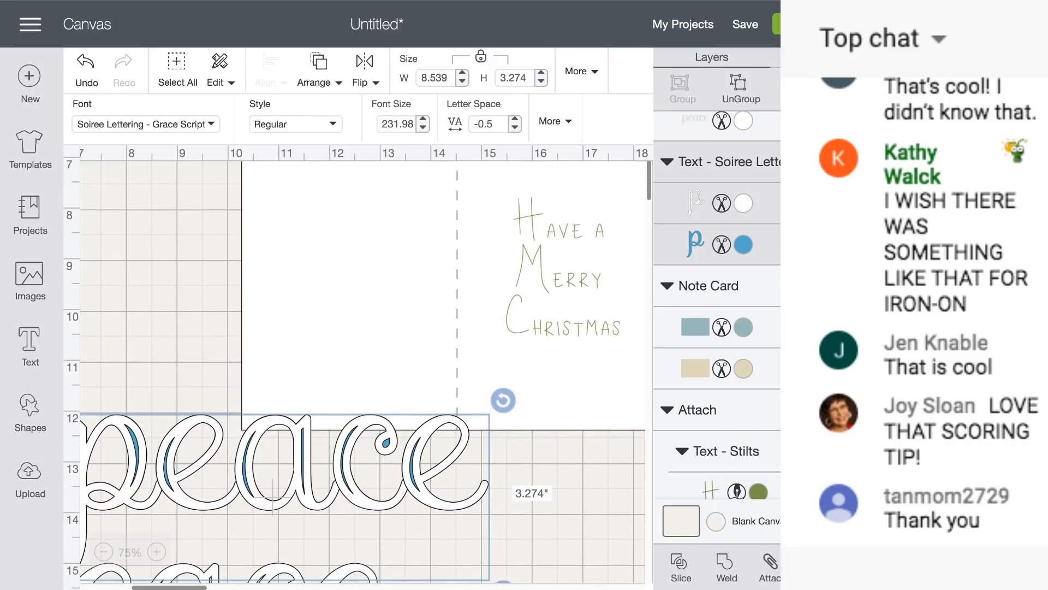
- Open Cricut Design Space in a new browser tab and start a new blank project
key(ctrl+t)
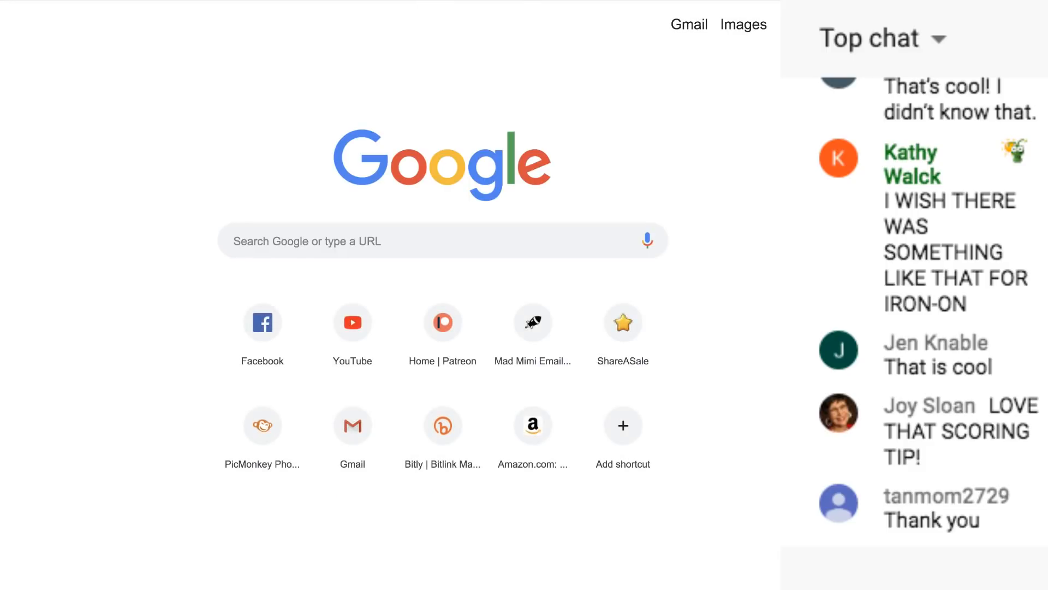
text(desi)
key(Return)
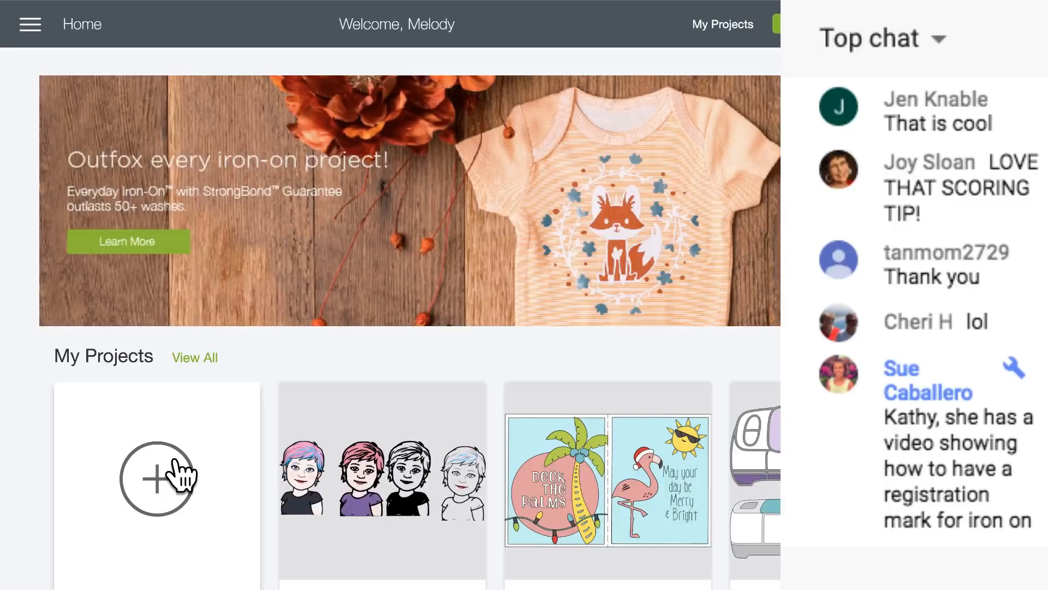
click(179, 470)
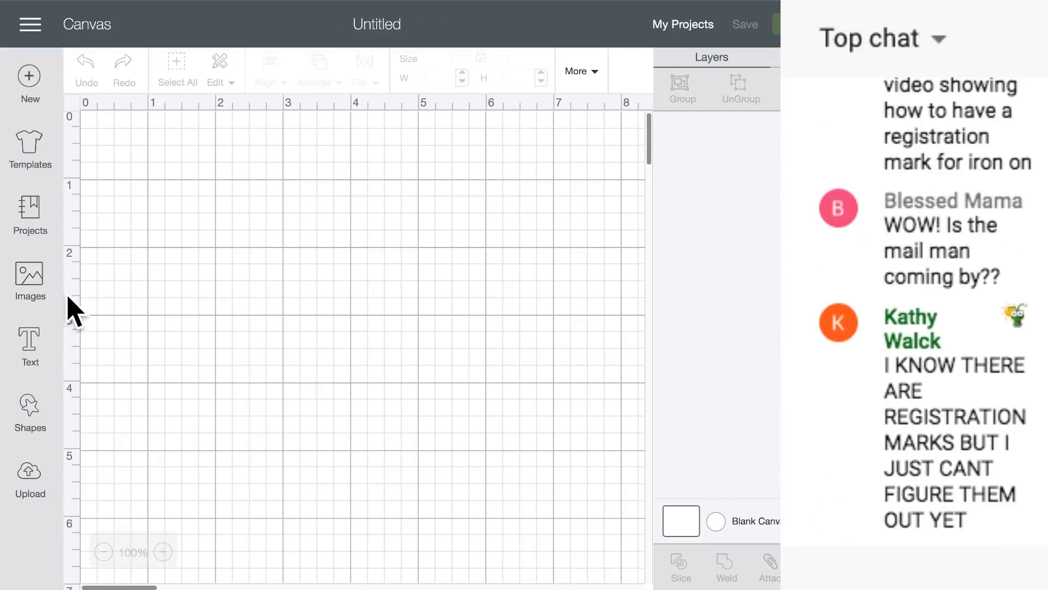
- Search the image library for "christmas"
click(31, 281)
click(551, 78)
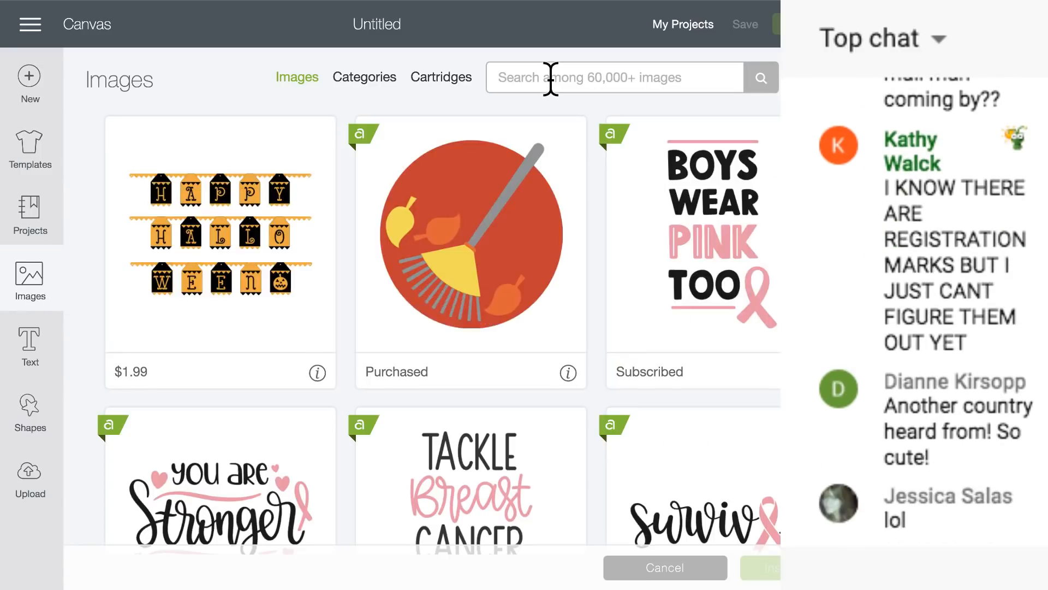
text(christ)
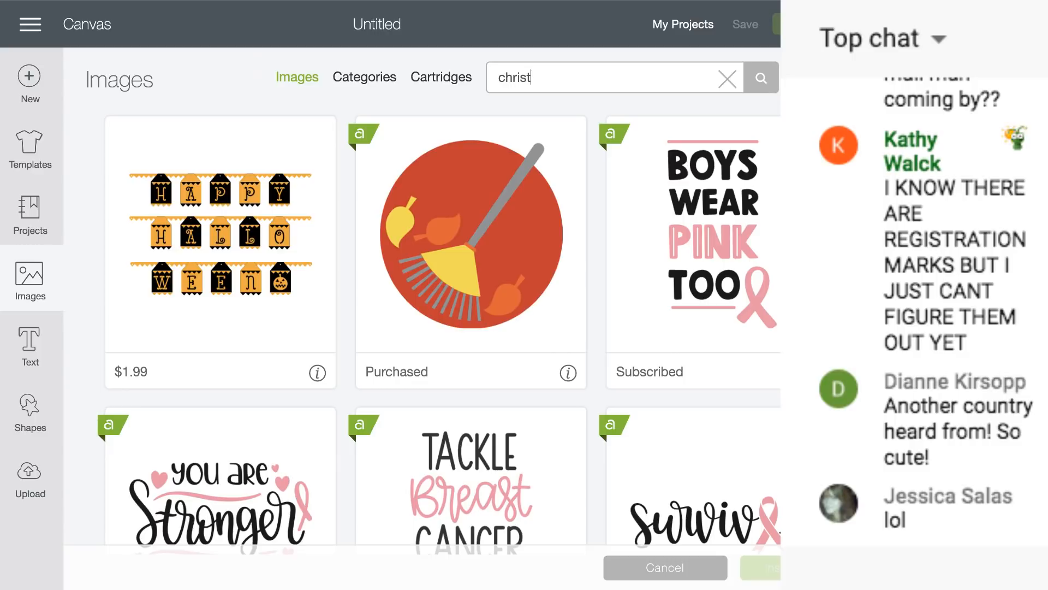
text(mas)
key(Return)
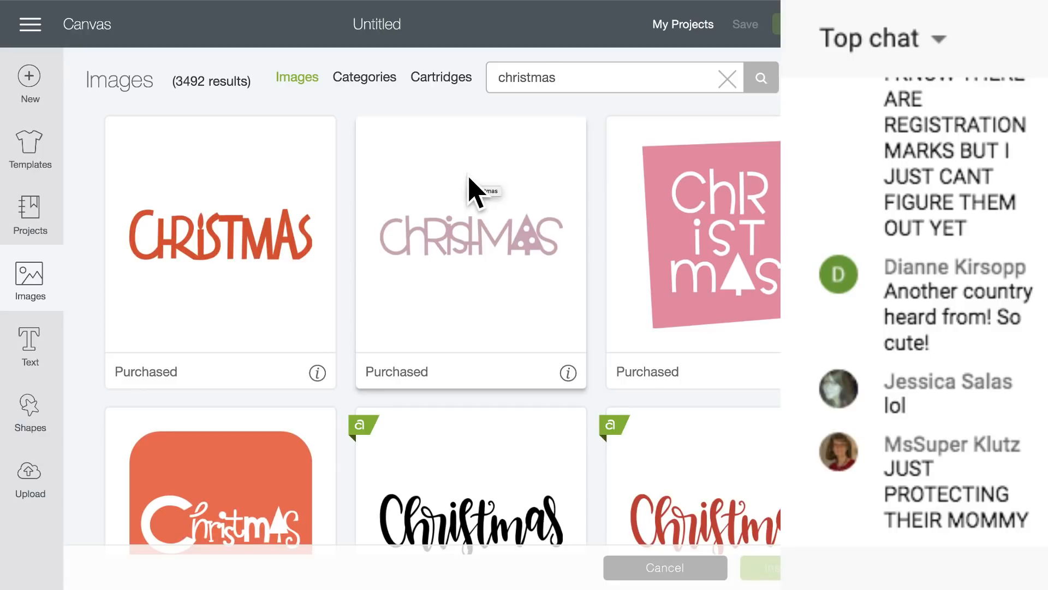
- Browse the Christmas images and select the "Merry Christmas" design with three decorative trees
scroll(475, 191, down, 10)
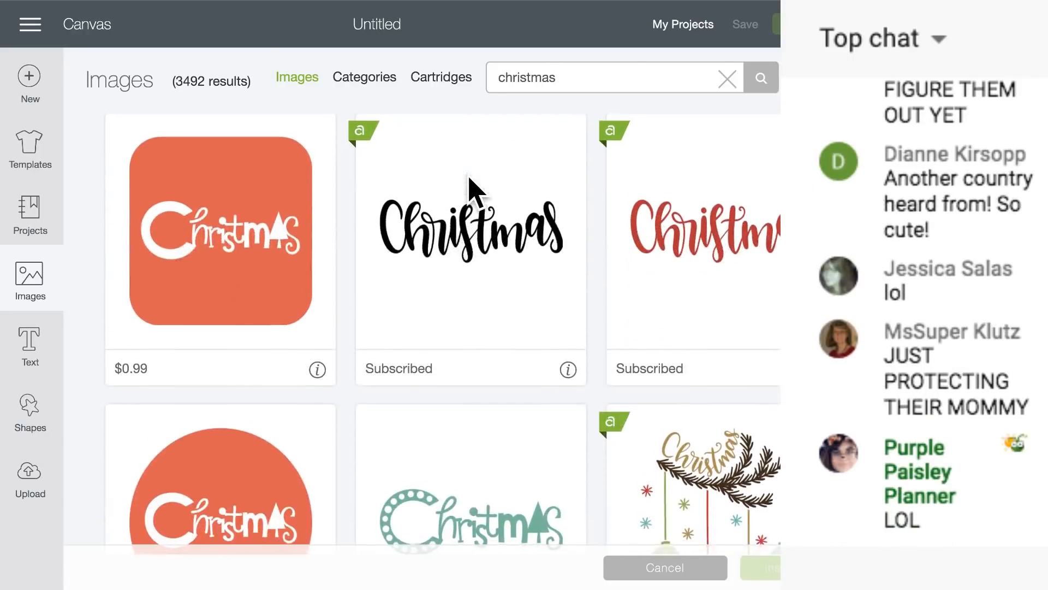
scroll(475, 192, down, 6)
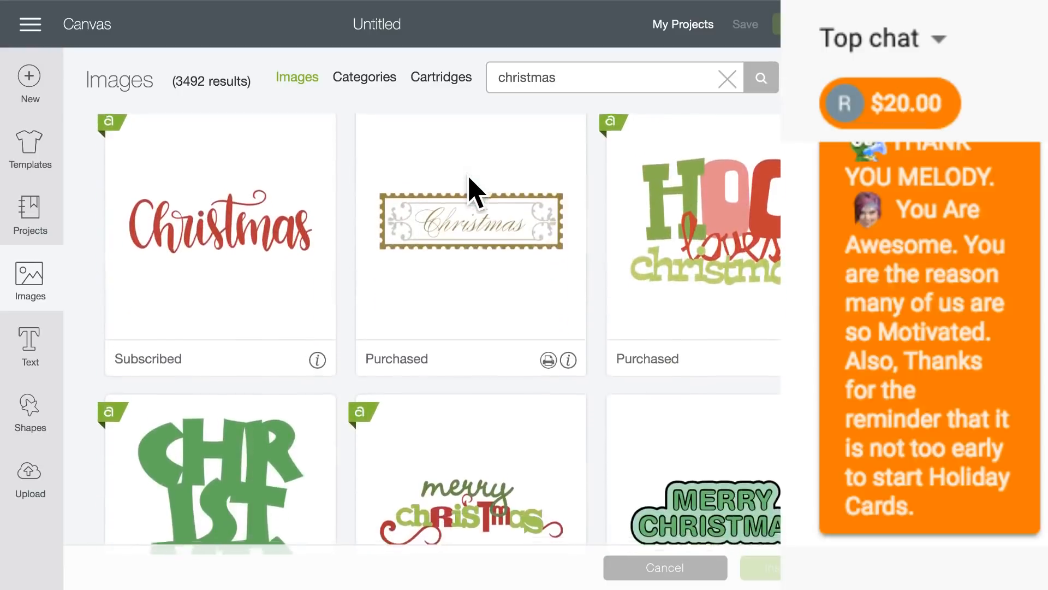
scroll(475, 191, down, 3)
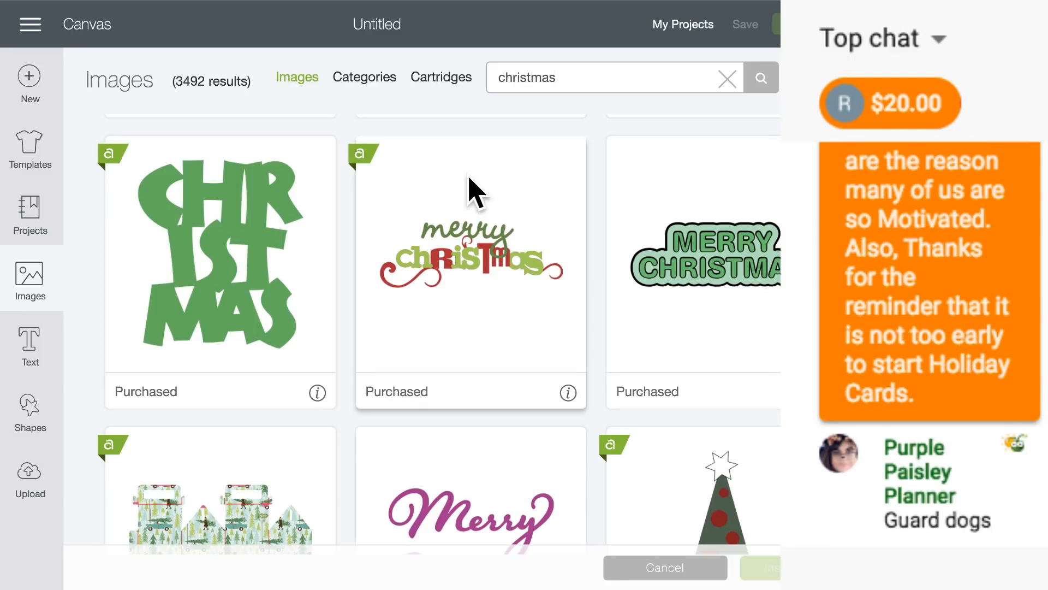
scroll(475, 191, down, 1)
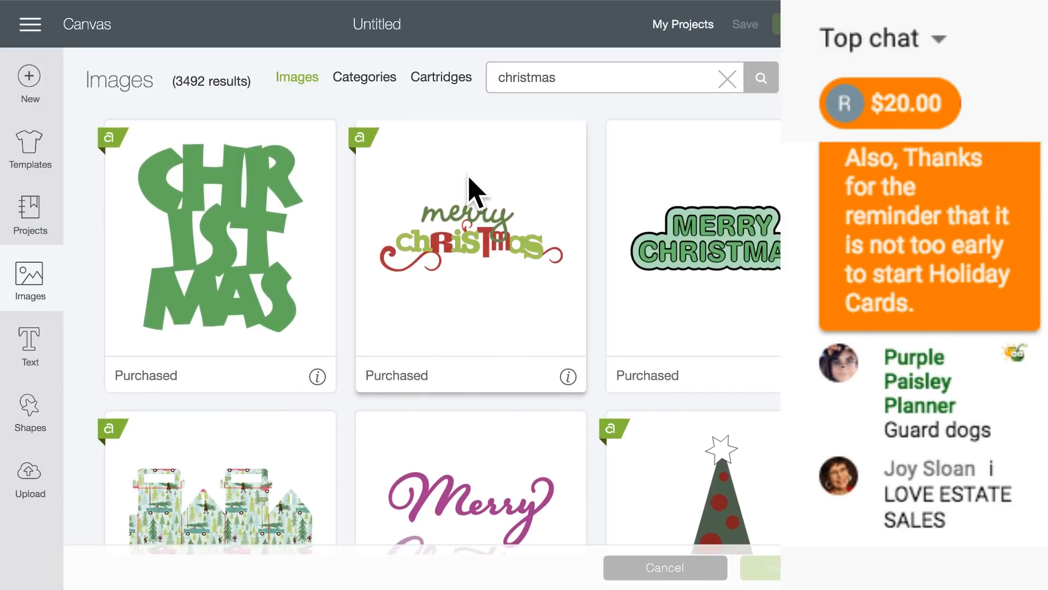
scroll(475, 192, down, 5)
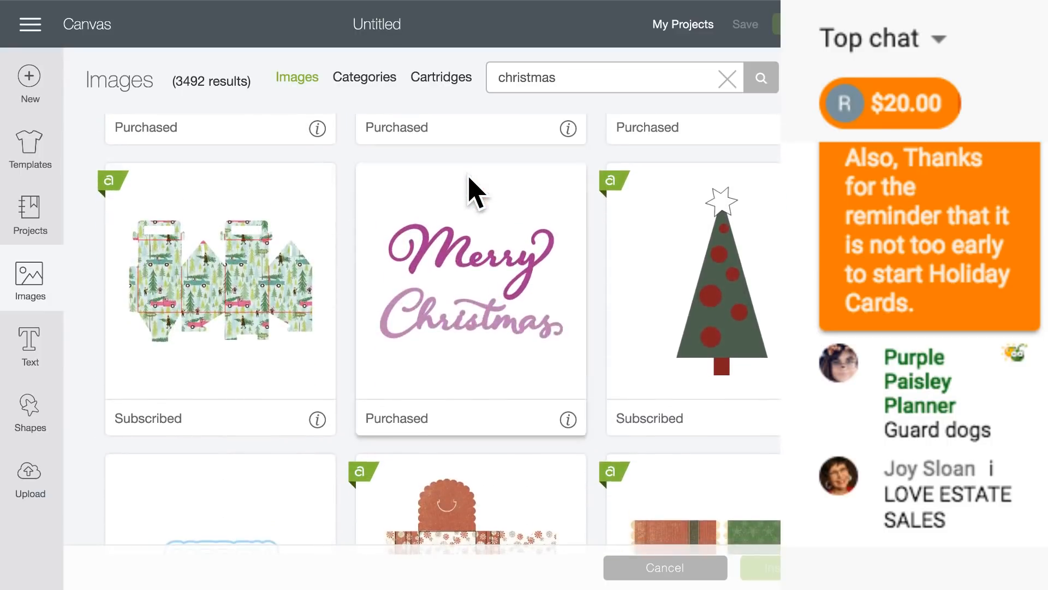
scroll(475, 191, up, 1)
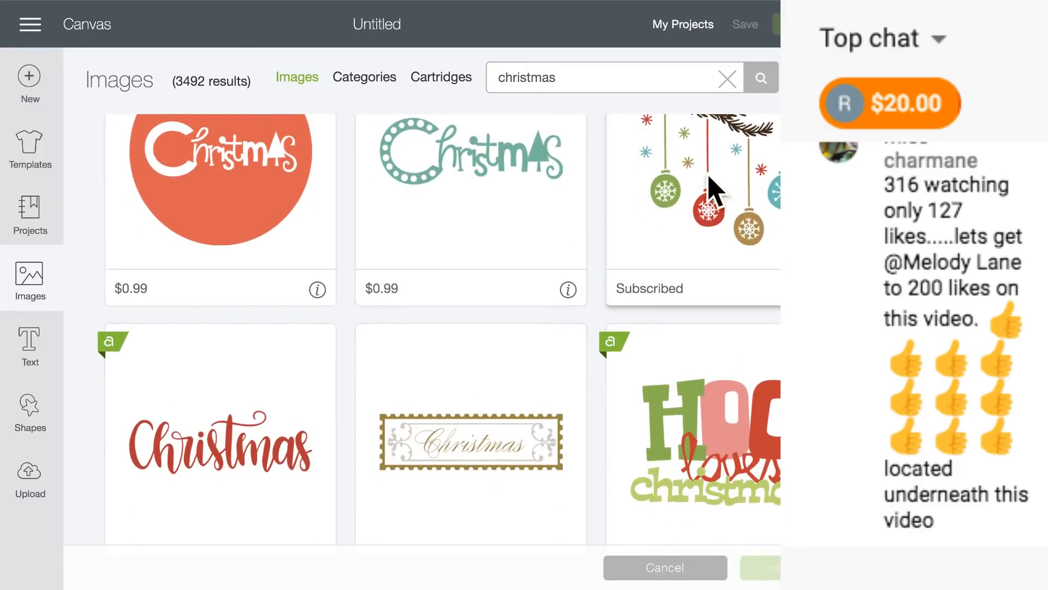
scroll(704, 204, down, 10)
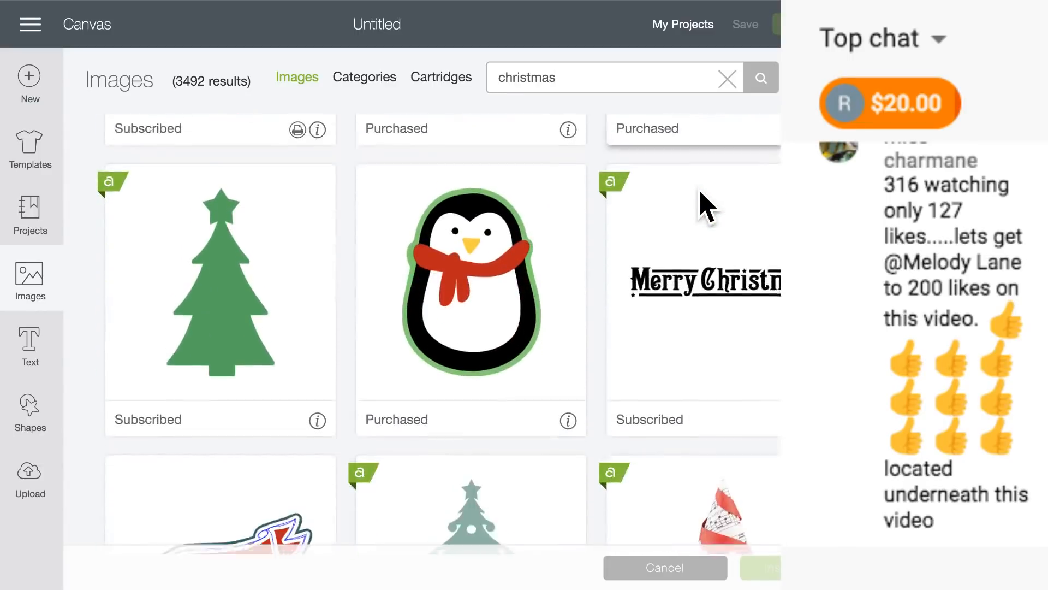
scroll(707, 206, down, 3)
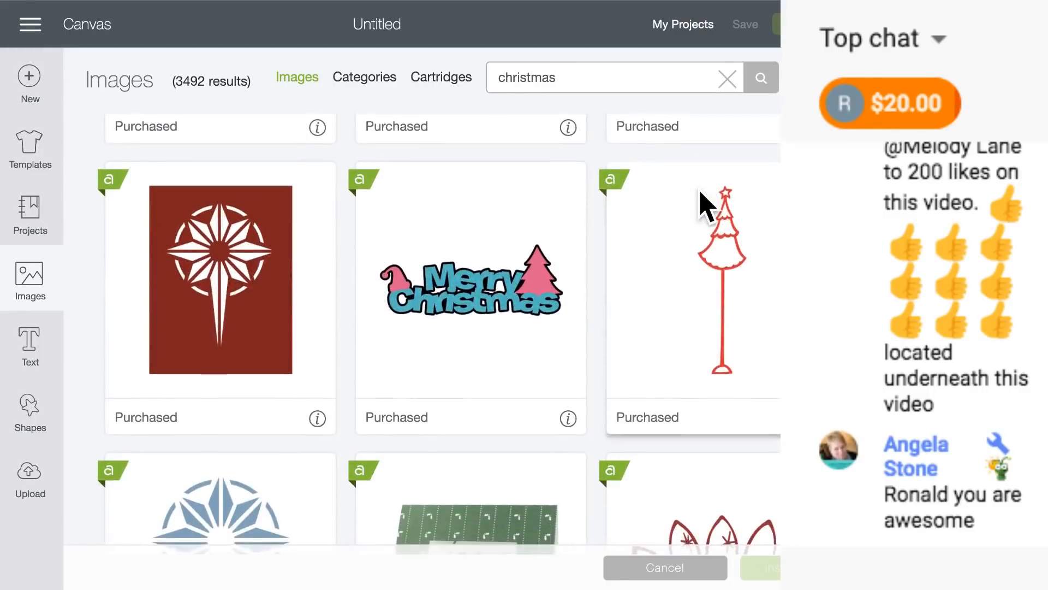
scroll(707, 207, down, 2)
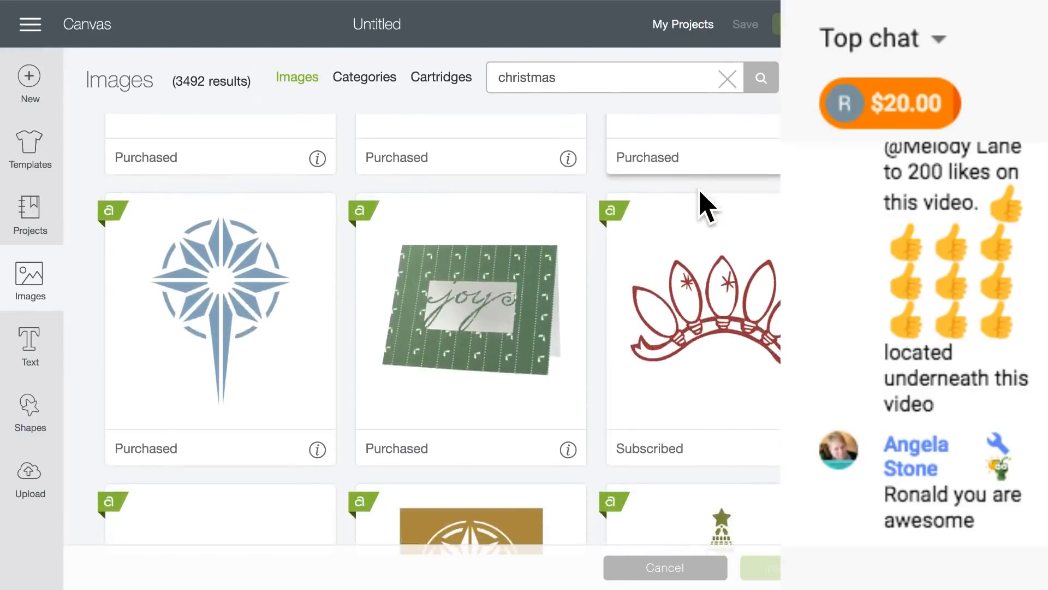
scroll(706, 206, down, 12)
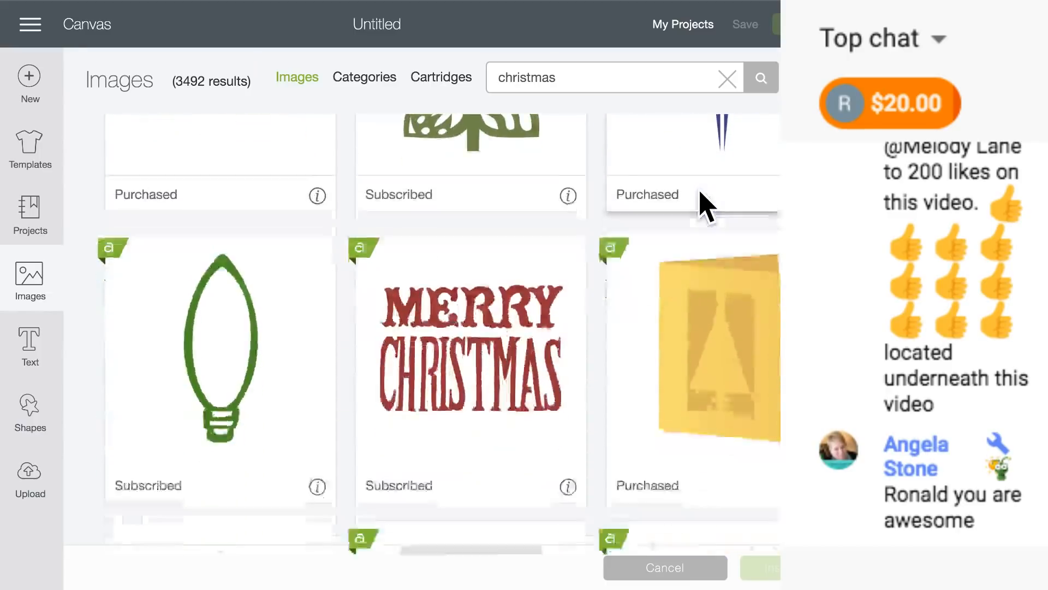
scroll(706, 205, down, 3)
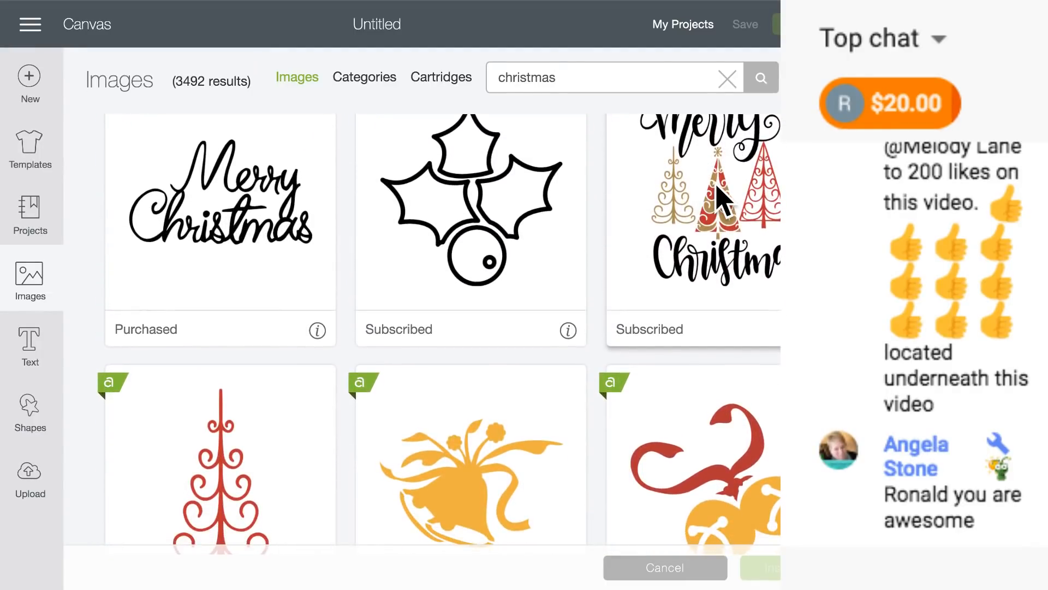
- Add the red "may your days be Merry & Bright" folded card to the selected images
scroll(585, 234, down, 8)
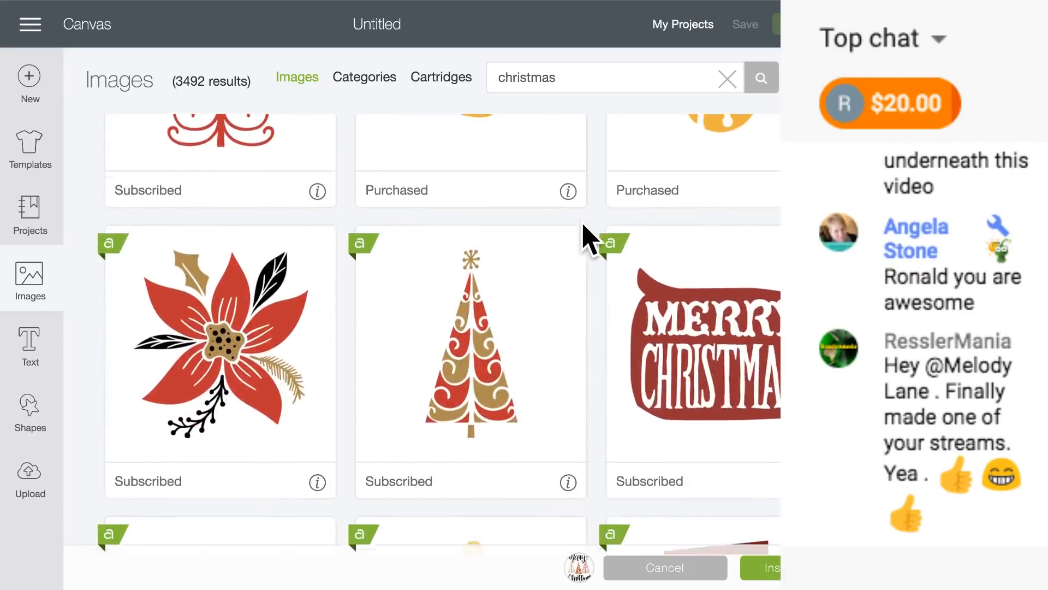
scroll(585, 234, down, 6)
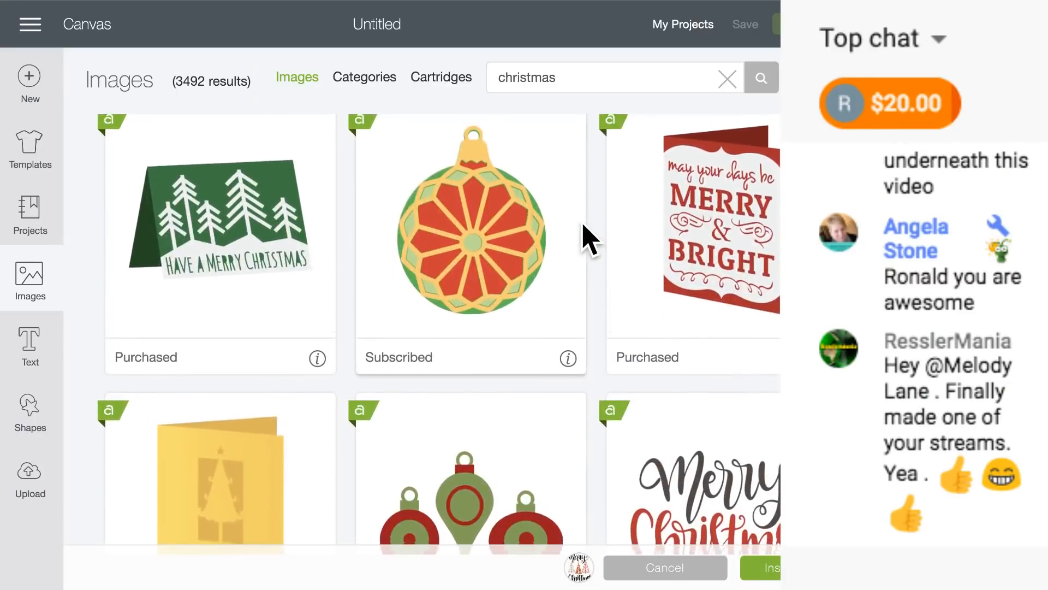
scroll(585, 234, up, 1)
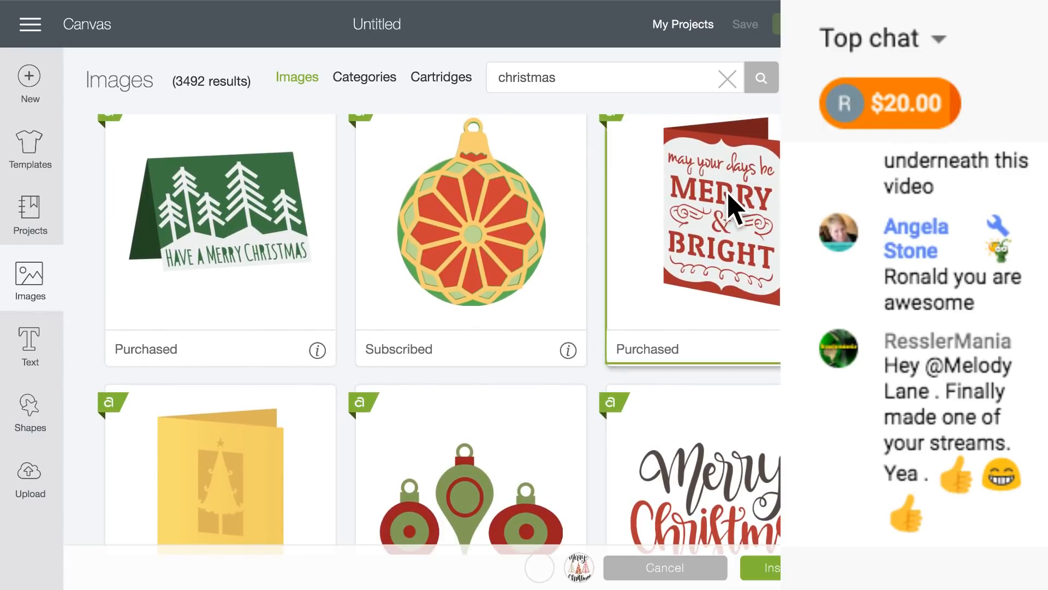
- Browse further through the Christmas image results for more card designs
scroll(568, 254, down, 6)
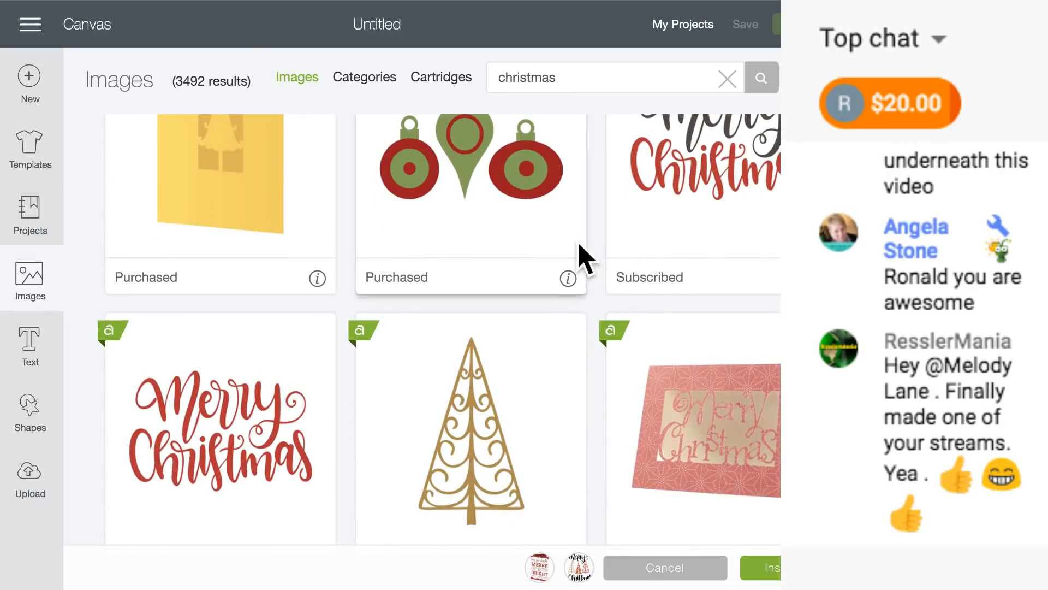
scroll(577, 246, down, 5)
scroll(585, 257, down, 6)
scroll(585, 256, up, 3)
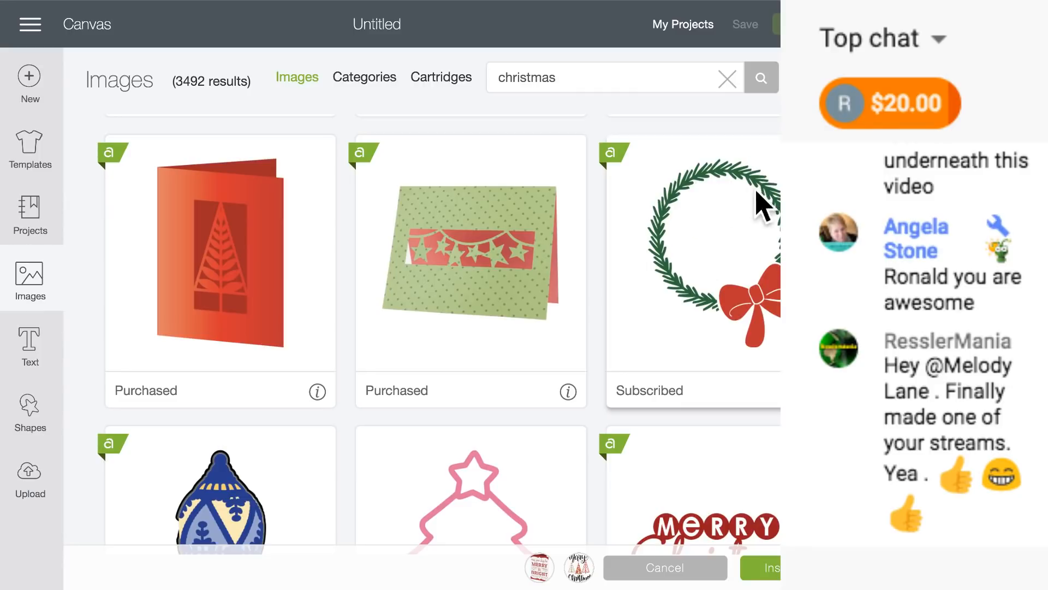
scroll(624, 286, down, 4)
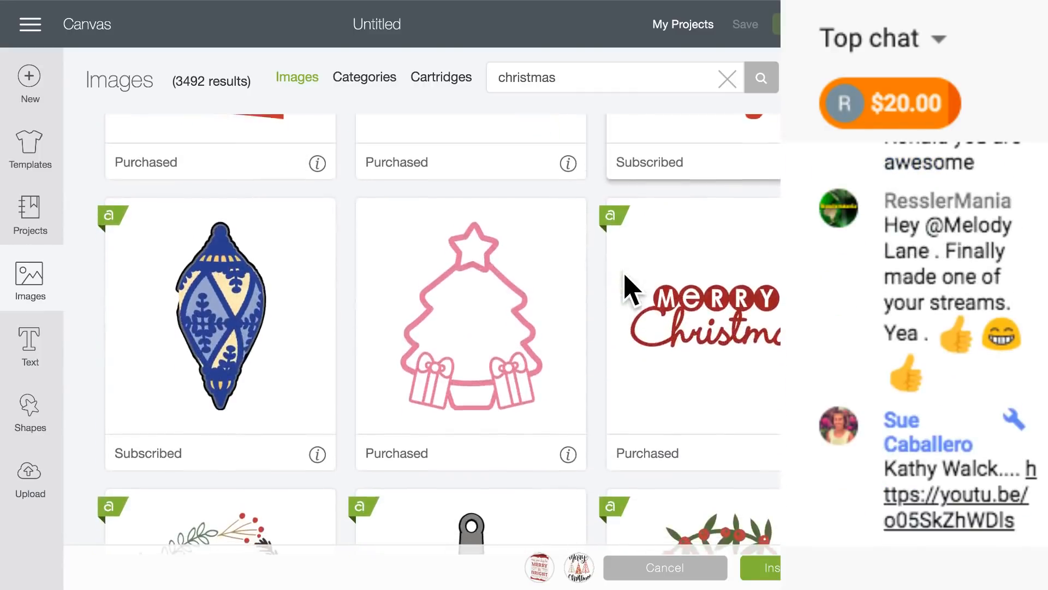
scroll(626, 285, up, 3)
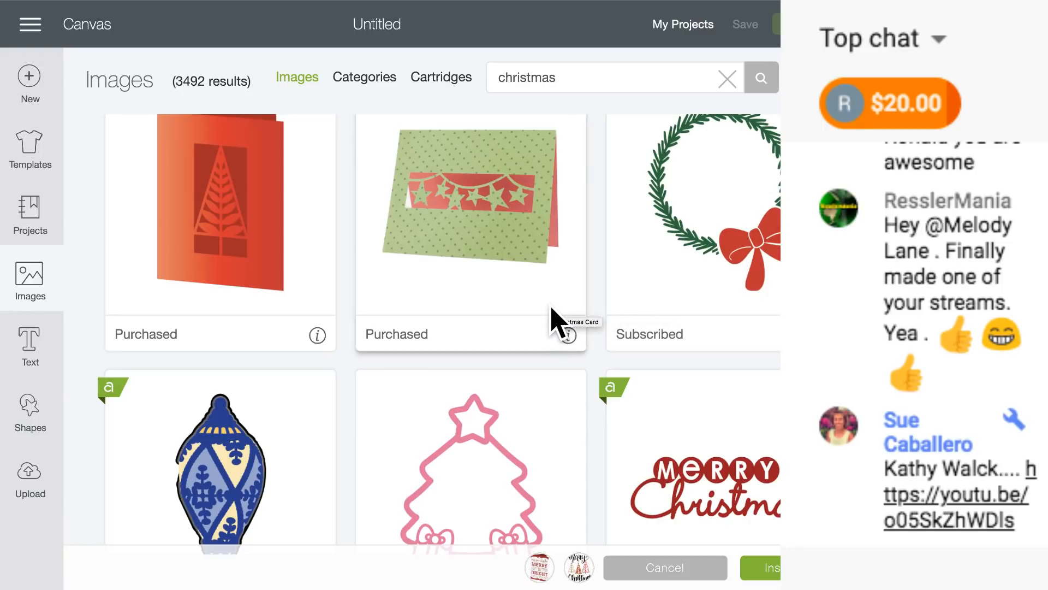
scroll(551, 321, down, 5)
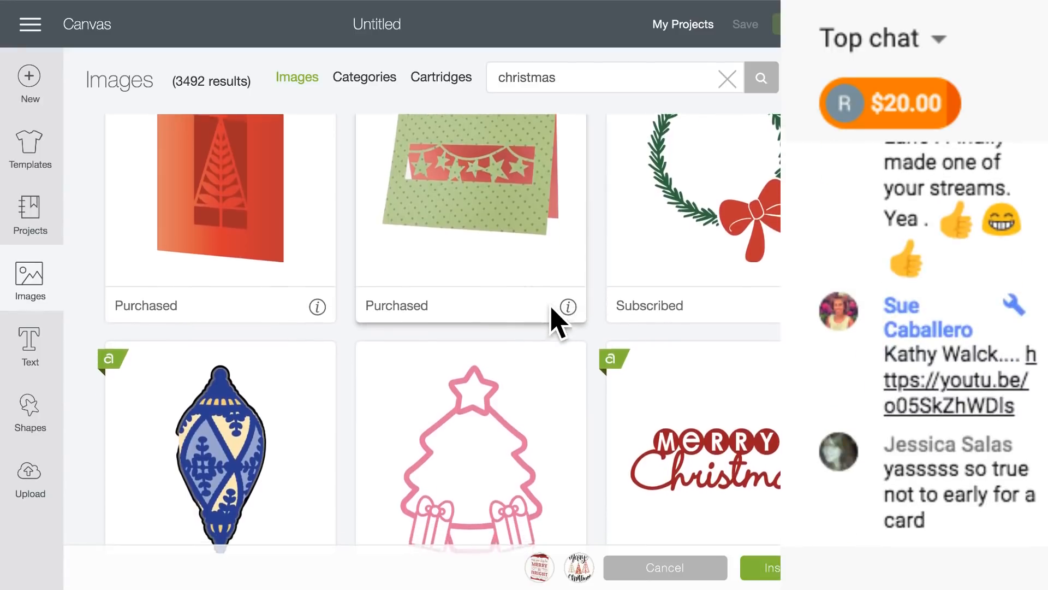
scroll(551, 309, down, 4)
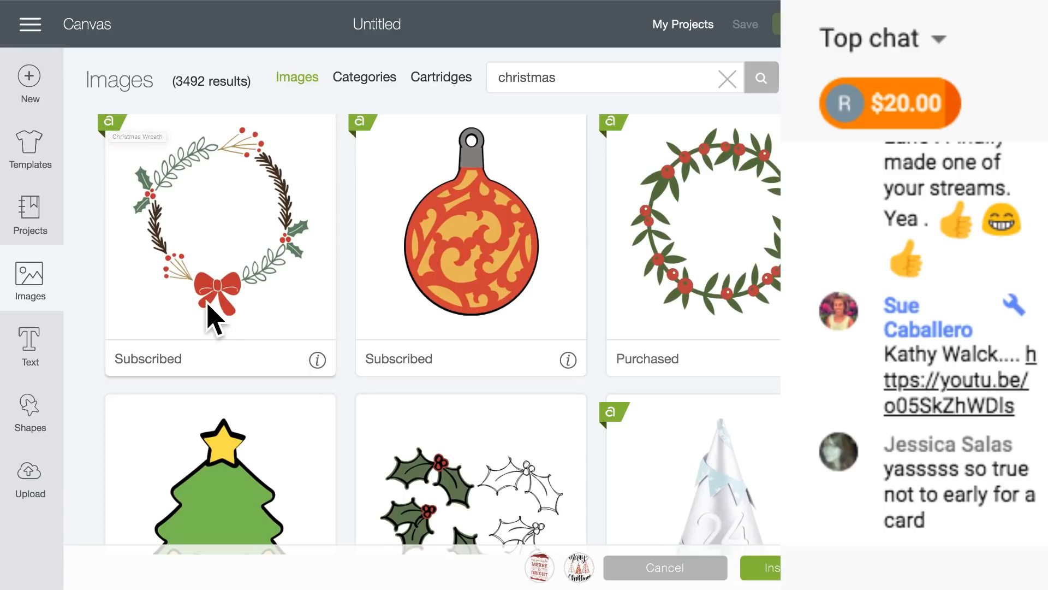
scroll(211, 313, up, 2)
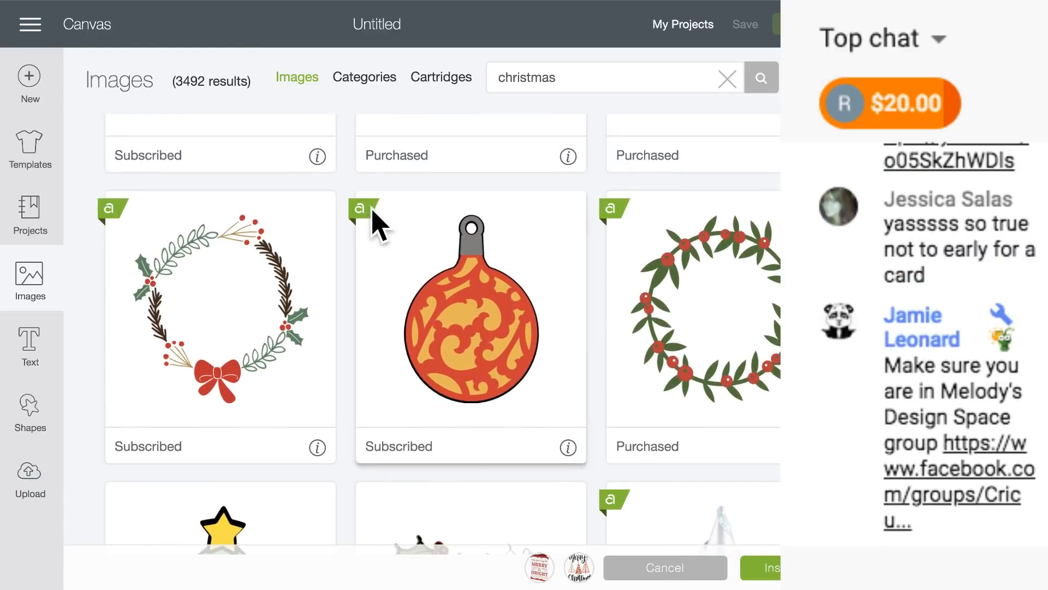
scroll(450, 265, up, 5)
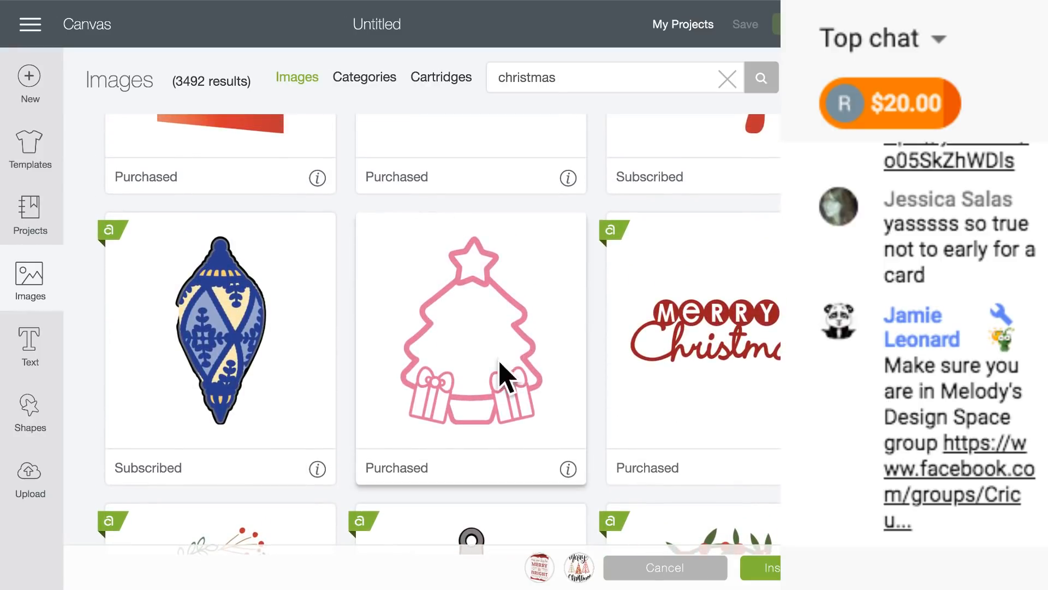
mouse_move(567, 473)
scroll(501, 395, down, 5)
scroll(501, 396, down, 10)
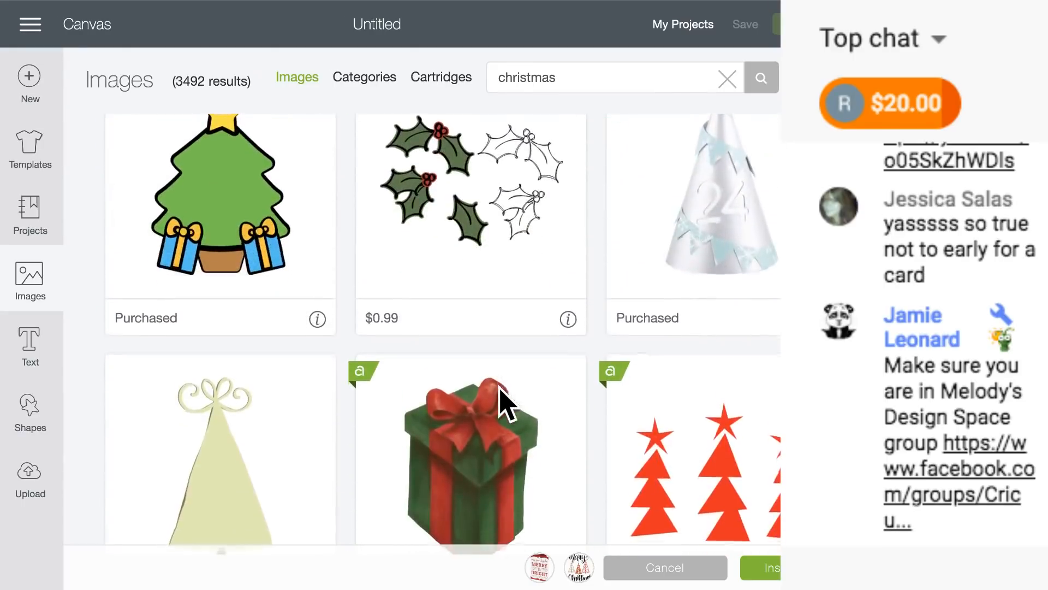
scroll(507, 404, down, 8)
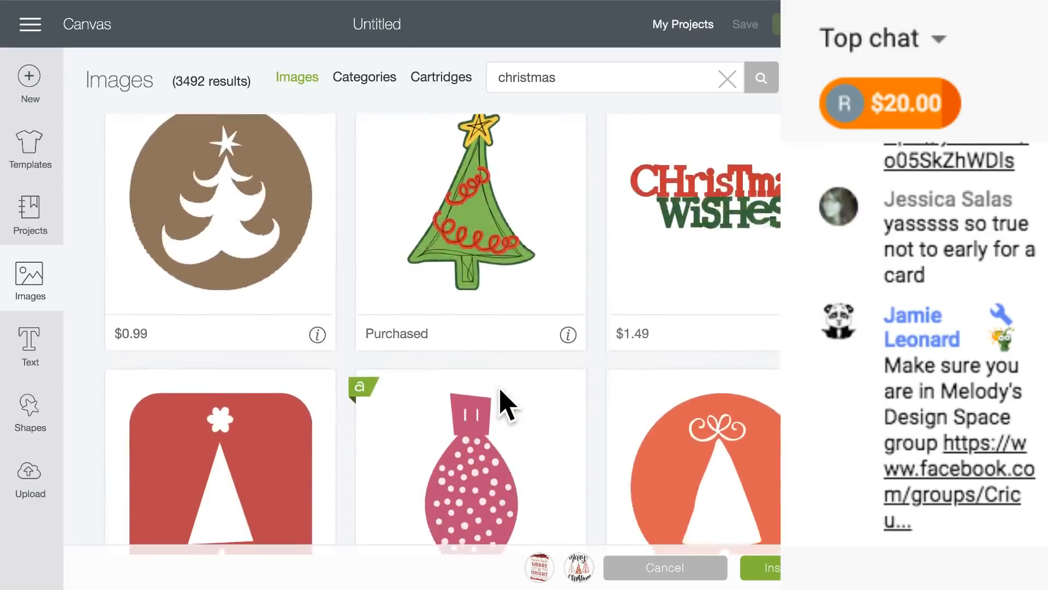
scroll(507, 404, down, 10)
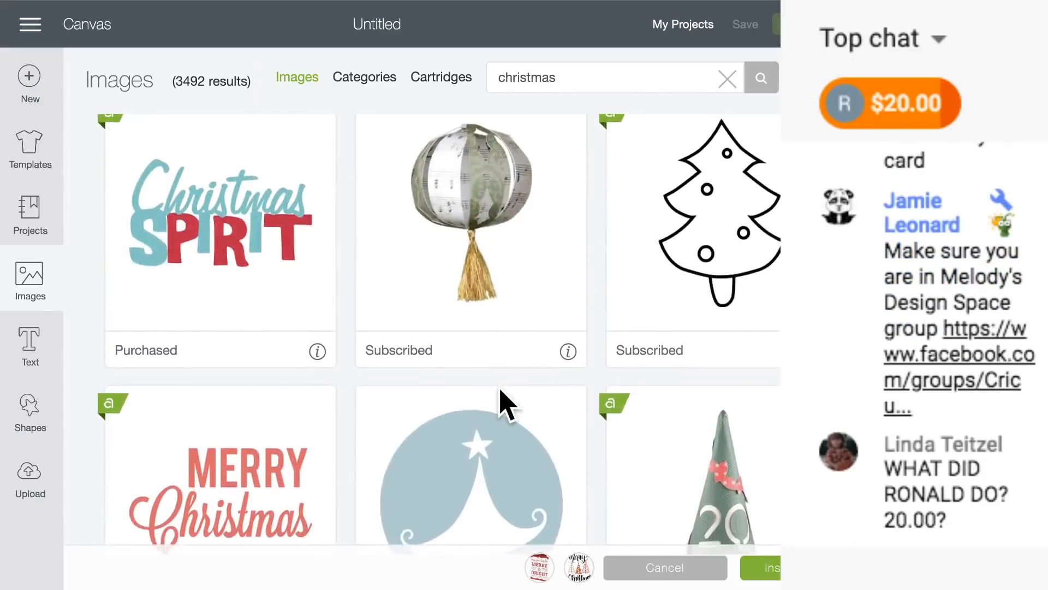
scroll(507, 404, down, 15)
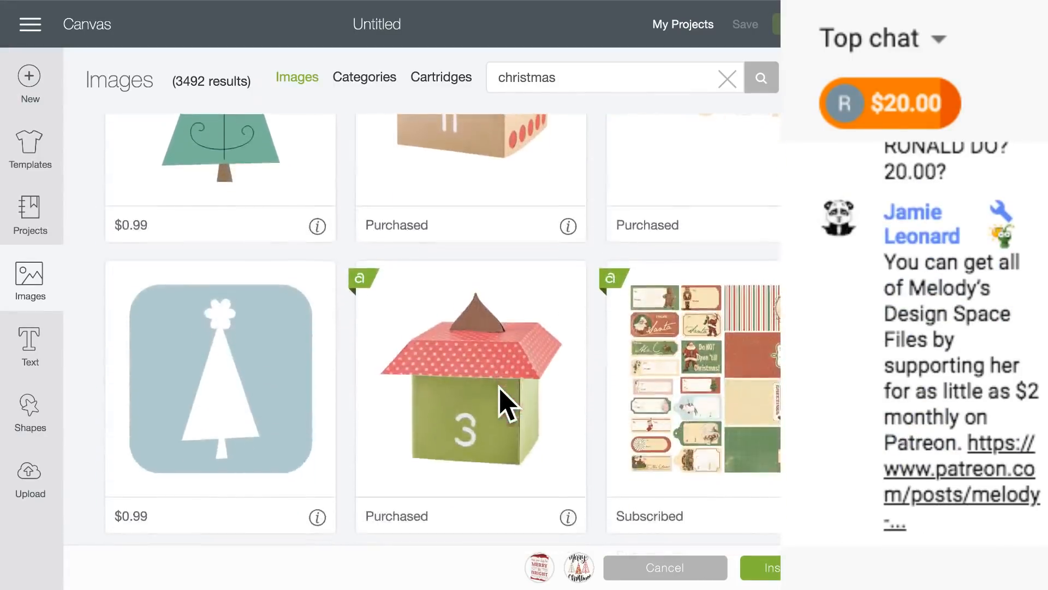
scroll(507, 404, down, 12)
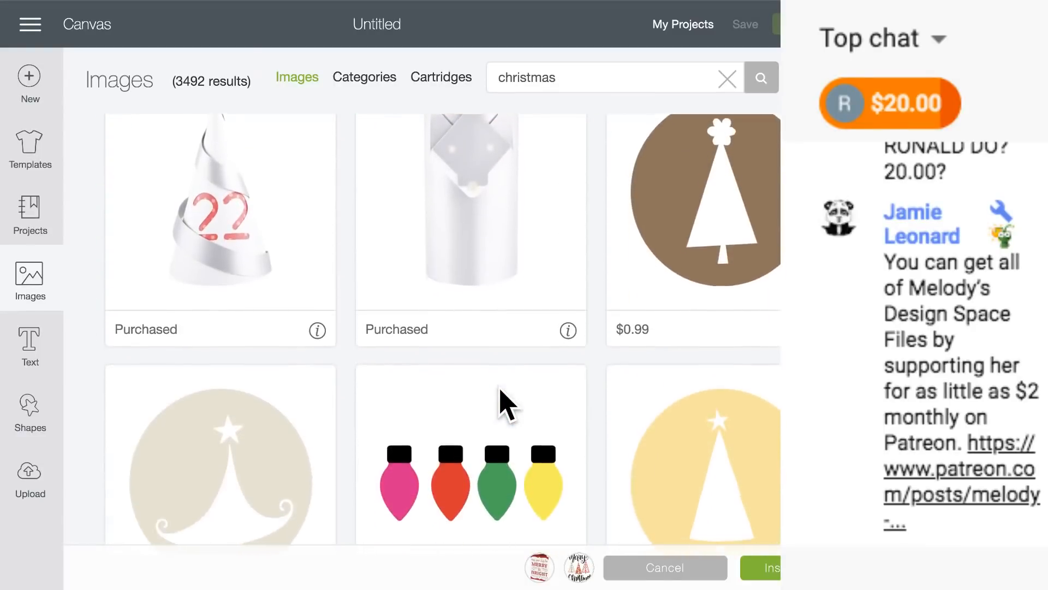
scroll(506, 404, down, 2)
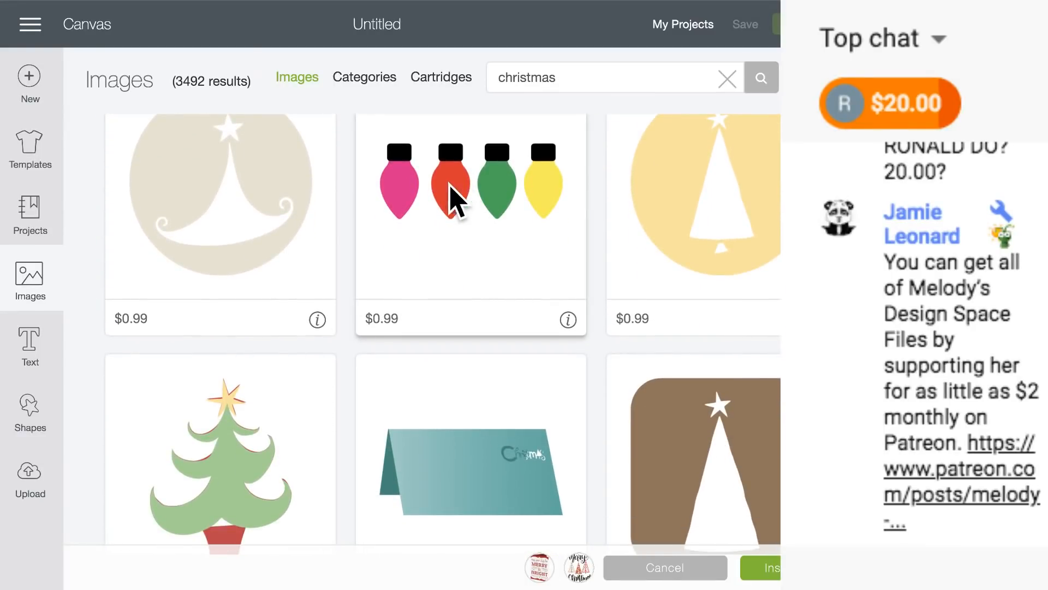
- Open the Studio DIY cartridge from the Christmas Lights image's details and look through its images
click(569, 320)
scroll(508, 335, up, 1)
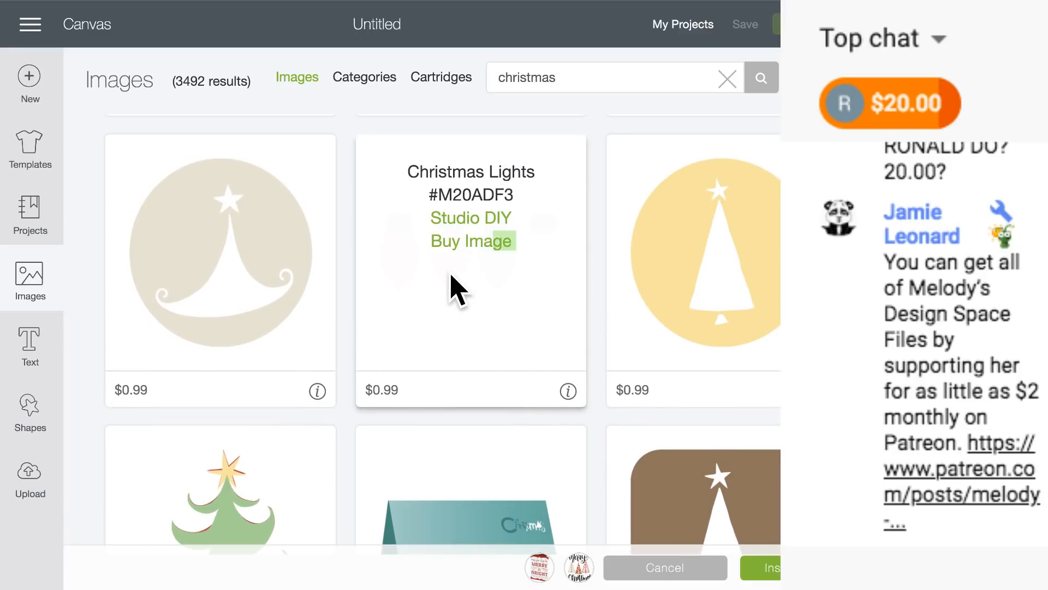
click(455, 220)
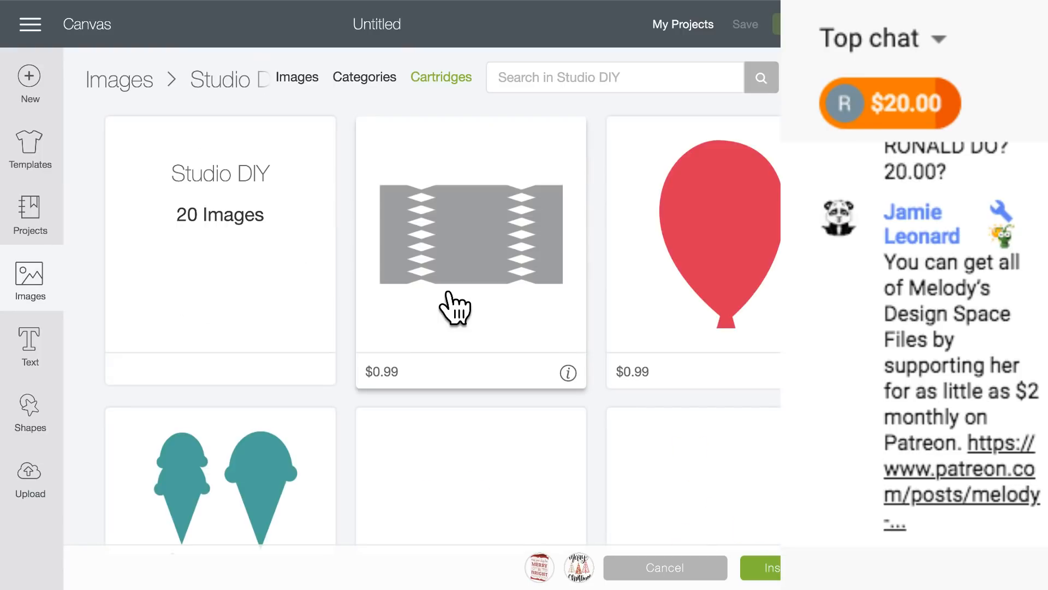
scroll(452, 339, down, 8)
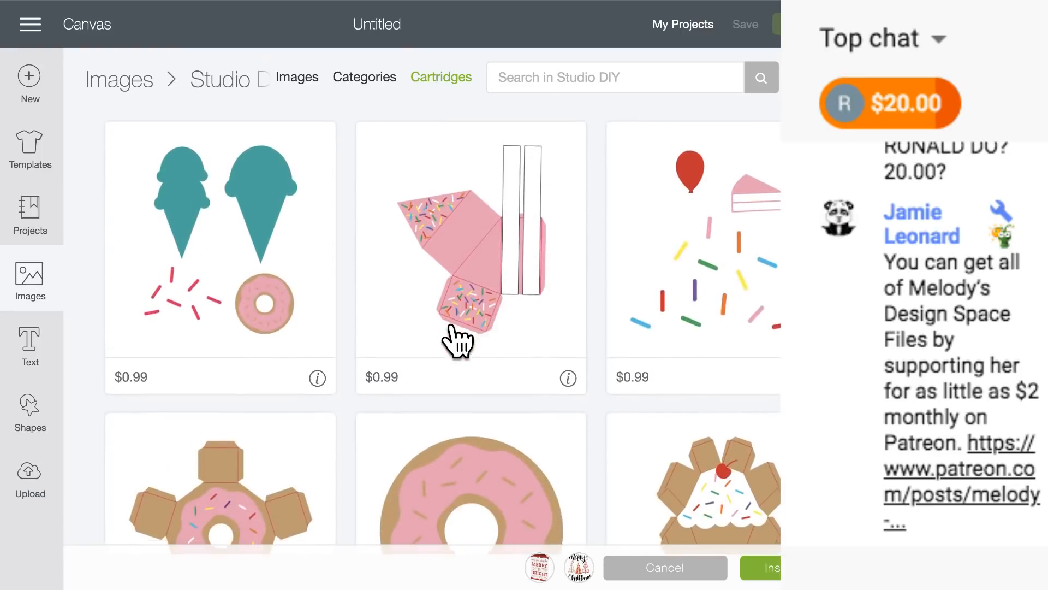
scroll(458, 342, down, 18)
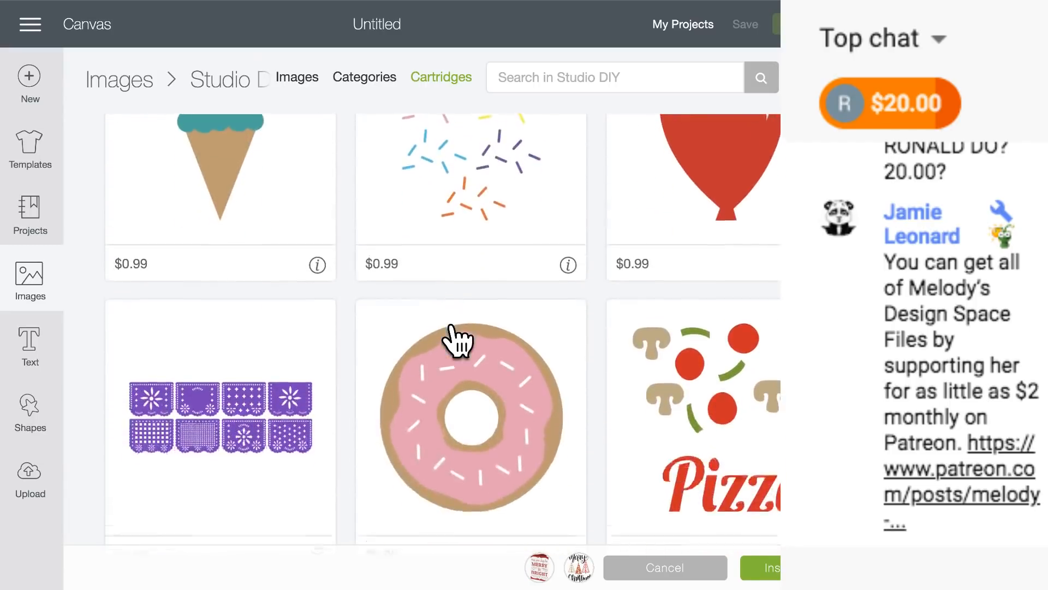
scroll(457, 341, down, 5)
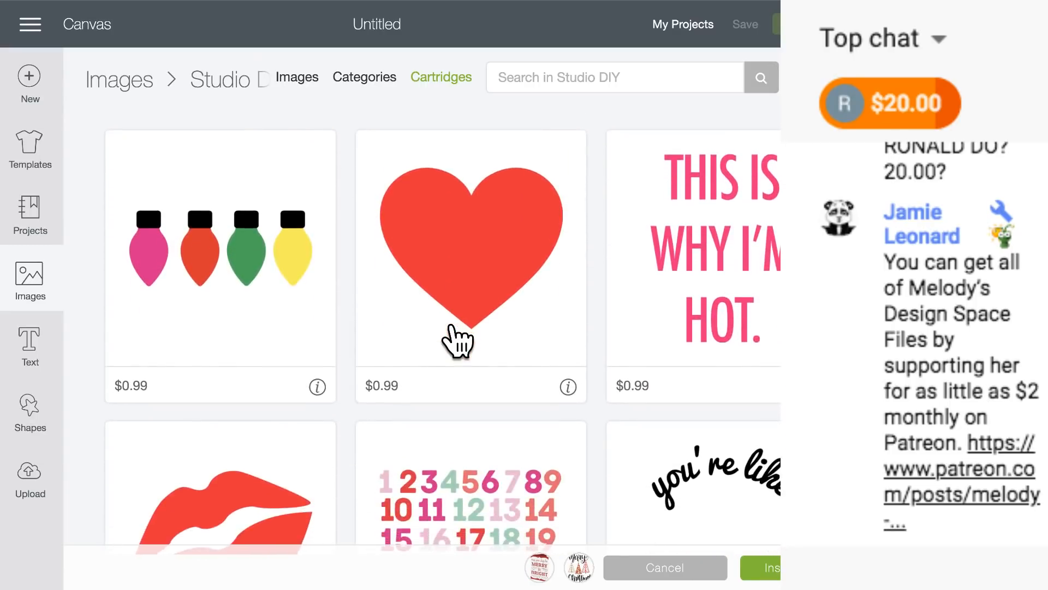
scroll(241, 229, down, 3)
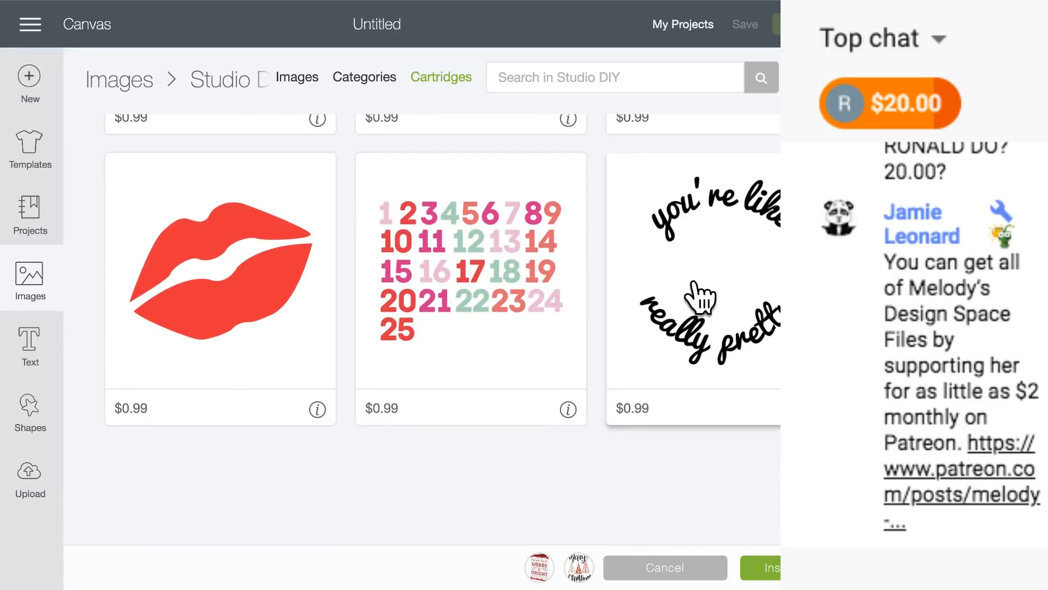
scroll(538, 316, up, 13)
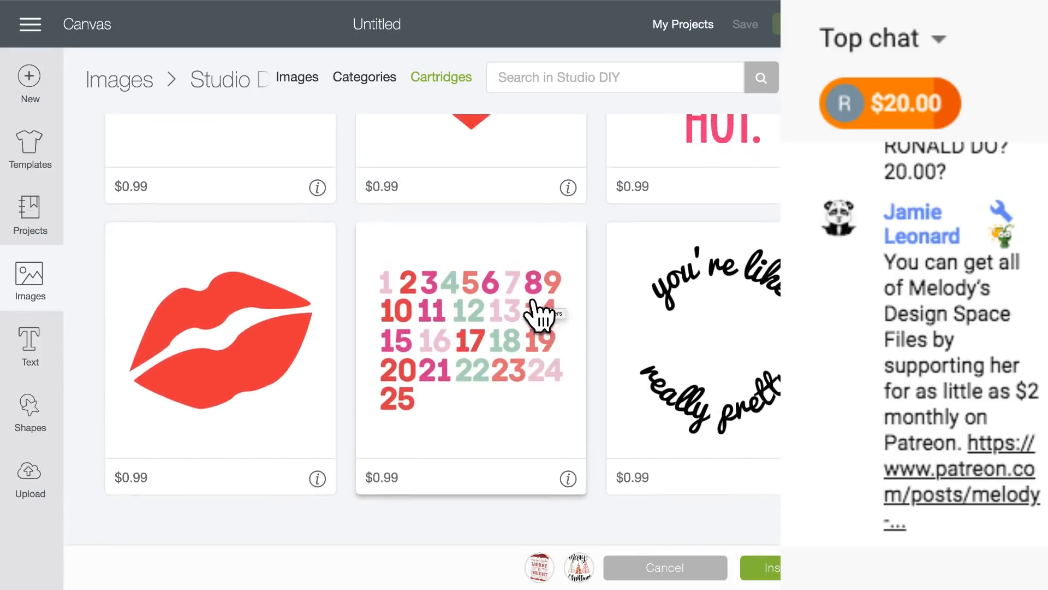
scroll(532, 314, up, 10)
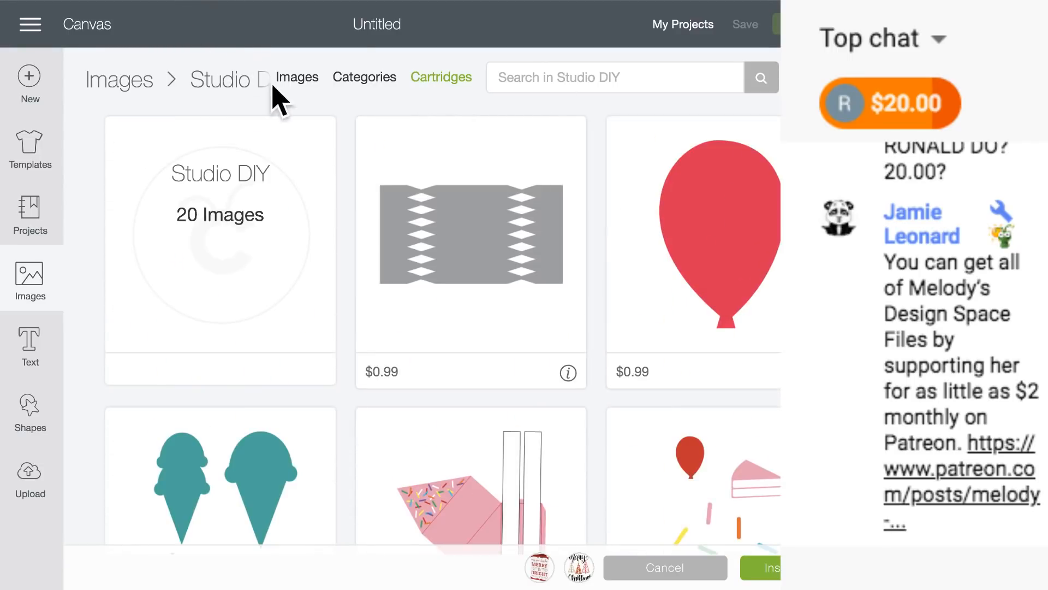
- Return to the full image library and insert the two selected Christmas images onto the canvas
click(296, 78)
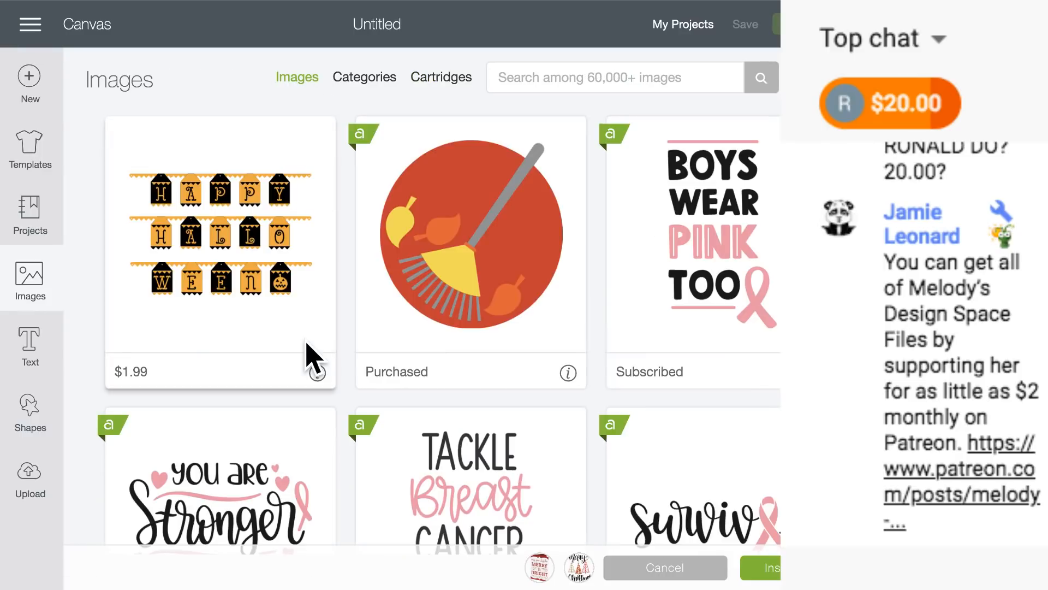
scroll(313, 361, down, 5)
mouse_move(537, 570)
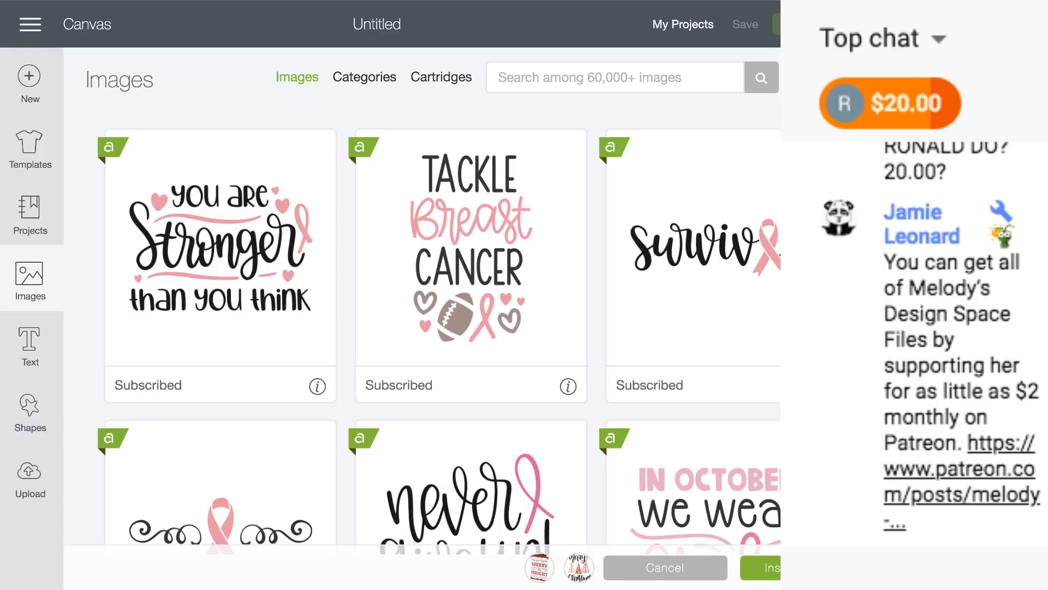
click(767, 568)
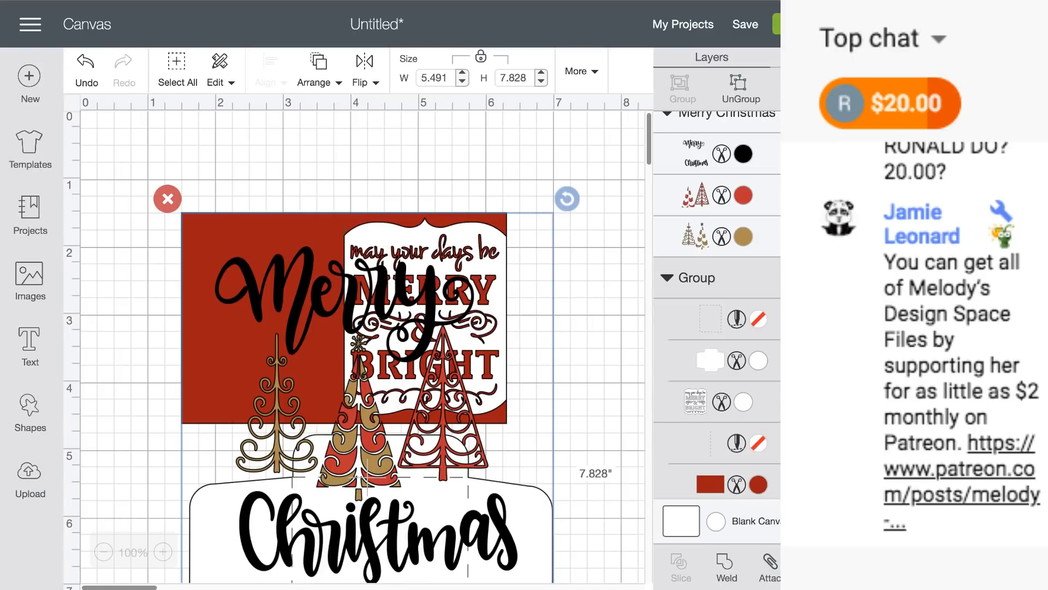
- Move the Merry Christmas tree design clear of the folded card, reposition the card and envelope set, and ungroup that set
drag(322, 390, 603, 409)
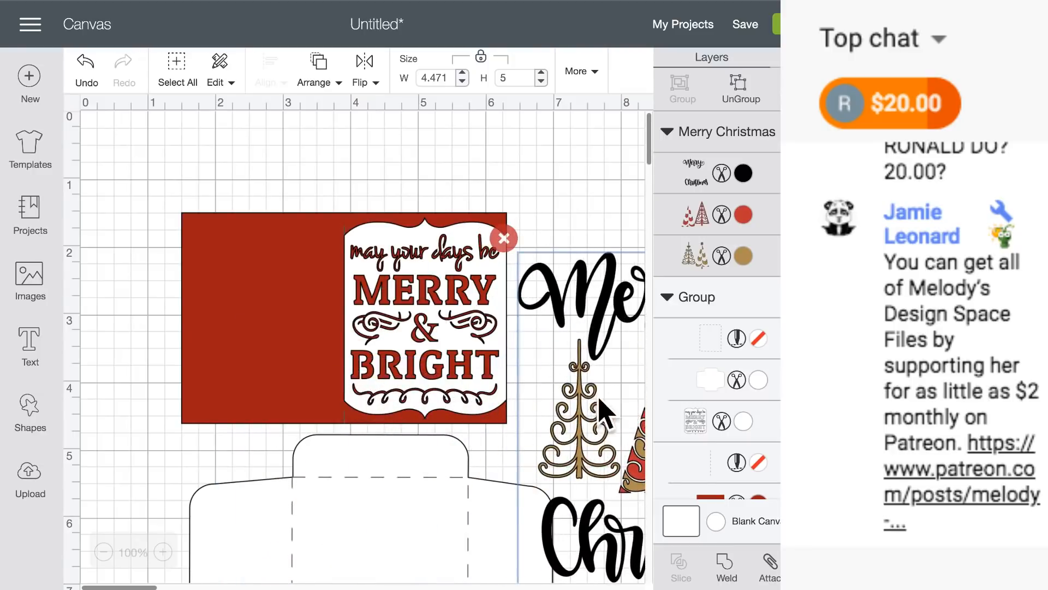
scroll(421, 502, down, 5)
click(367, 463)
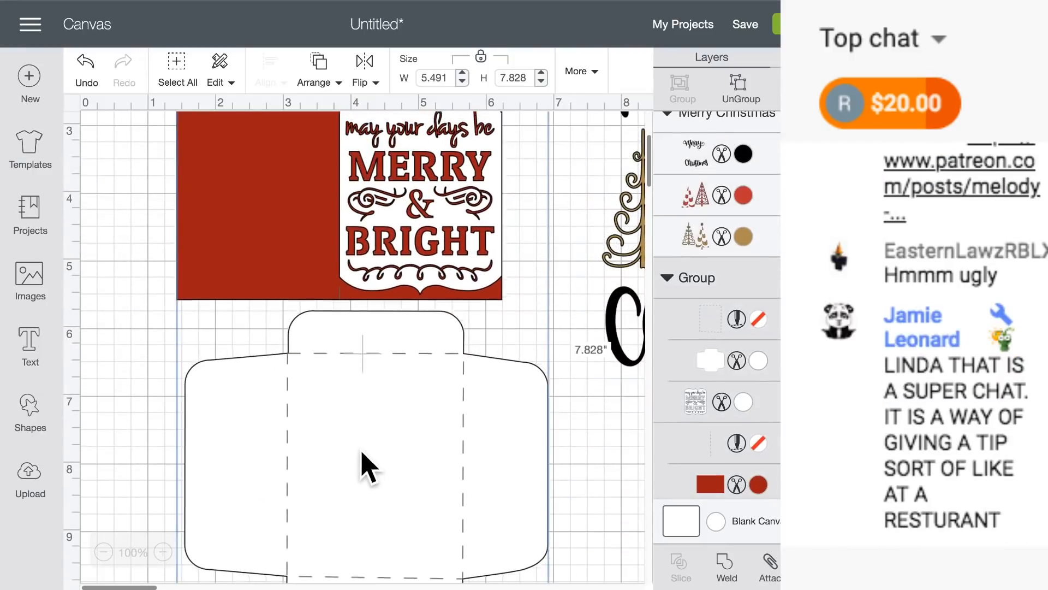
drag(400, 375, 375, 435)
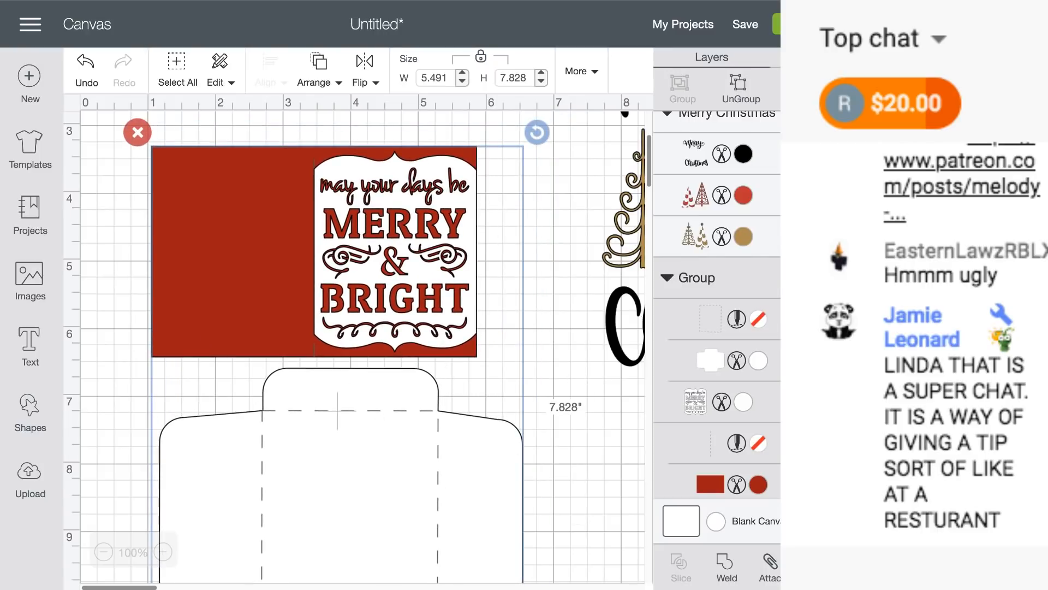
click(744, 96)
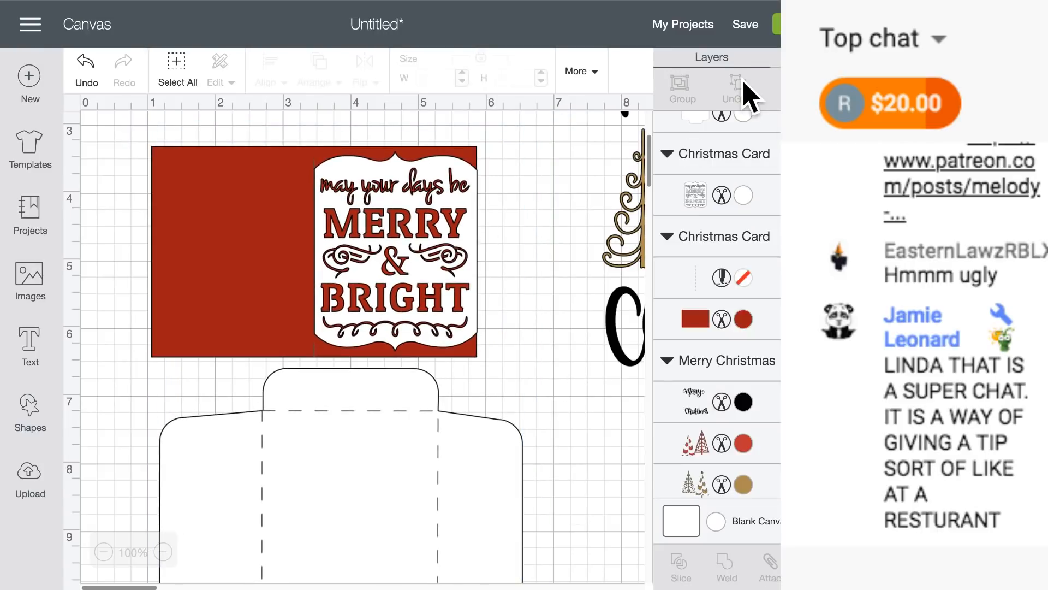
click(205, 176)
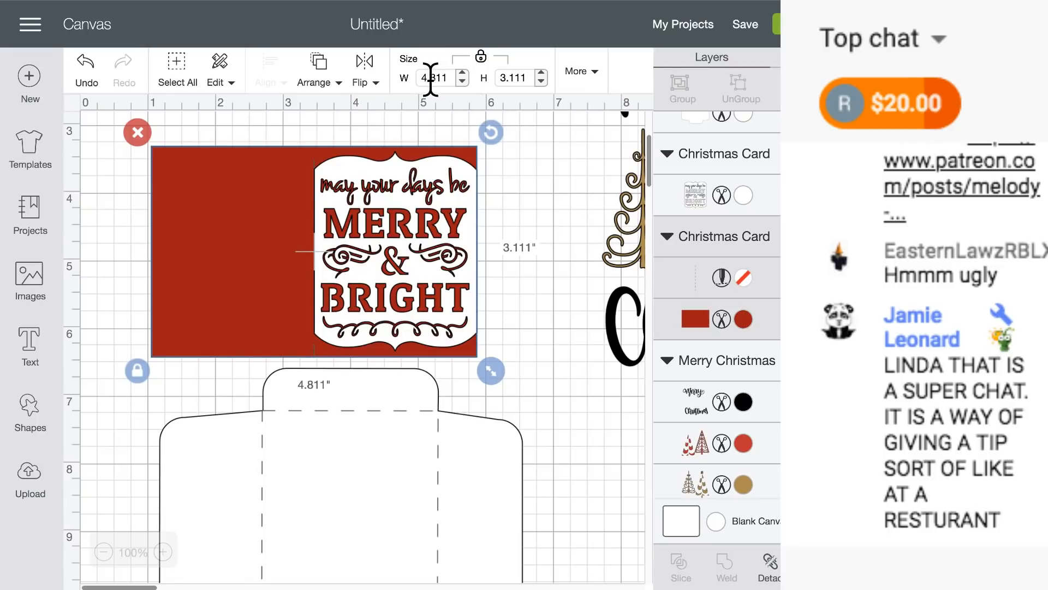
drag(497, 374, 606, 480)
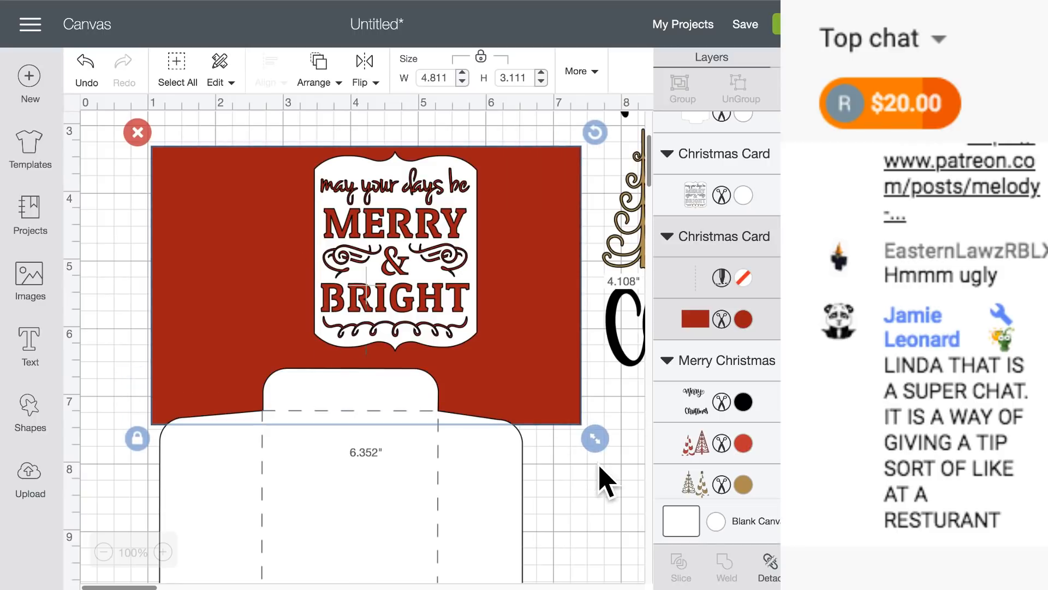
click(85, 69)
- Group the "may your days be Merry & Bright" panel with the red card base and its score line
drag(136, 115, 502, 249)
click(683, 87)
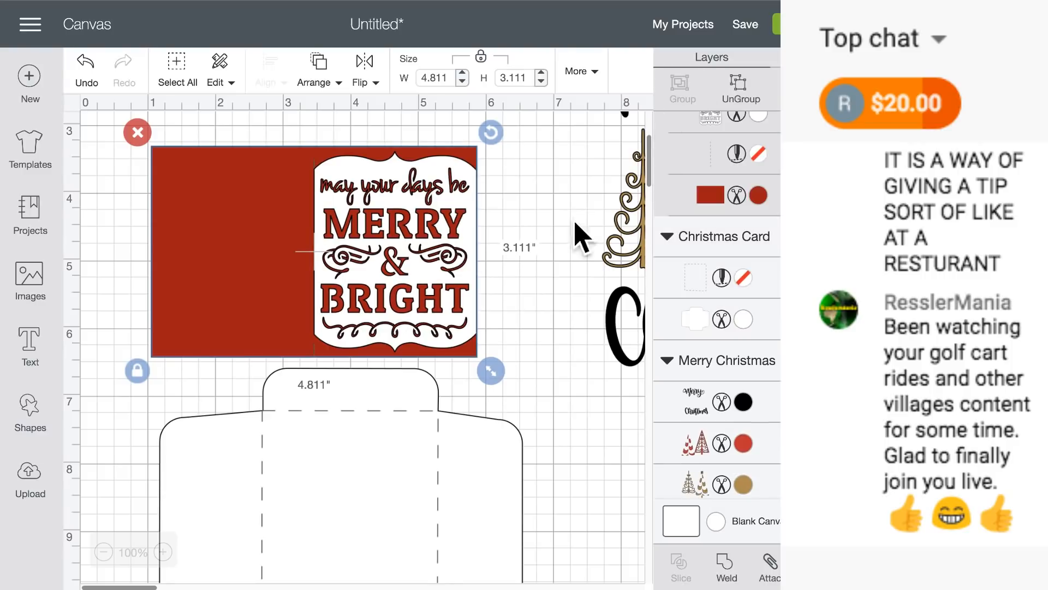
- Separate the envelope from the grouped red card and enlarge the card proportionally to about 6.88 in wide
scroll(414, 314, down, 4)
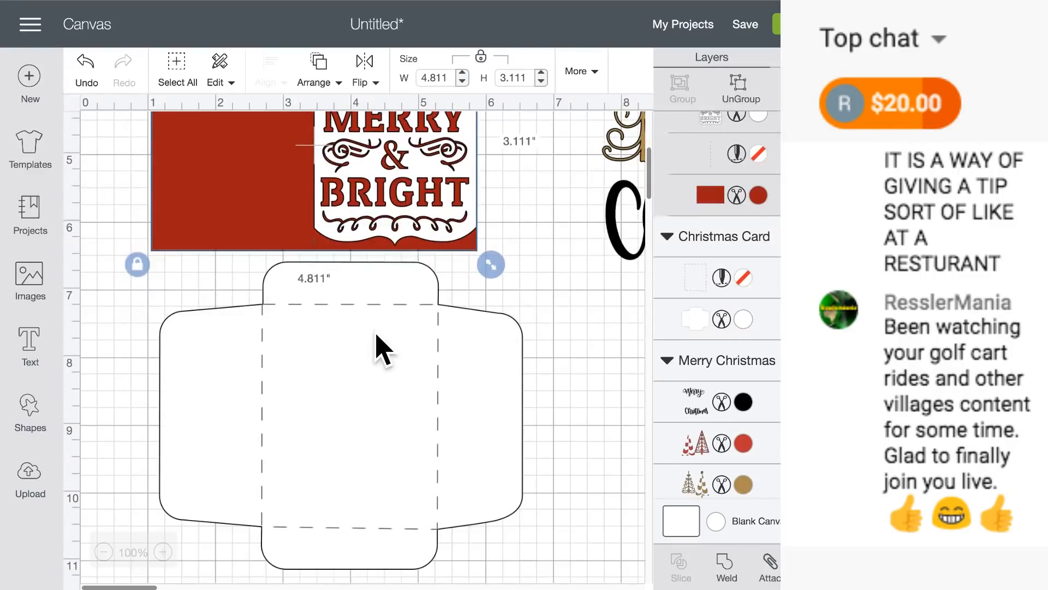
key(ctrl+z)
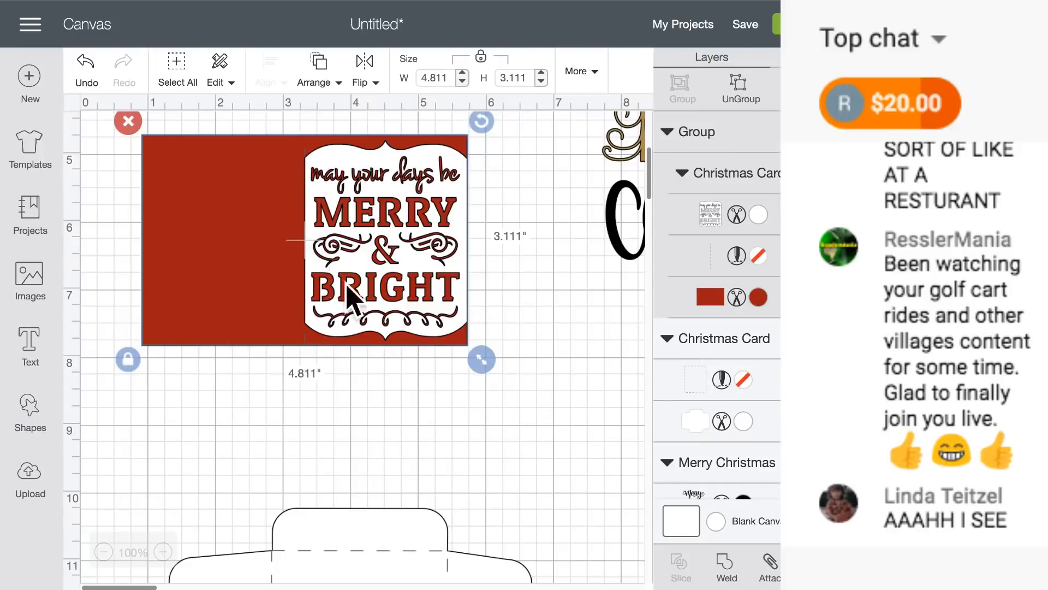
drag(480, 359, 627, 499)
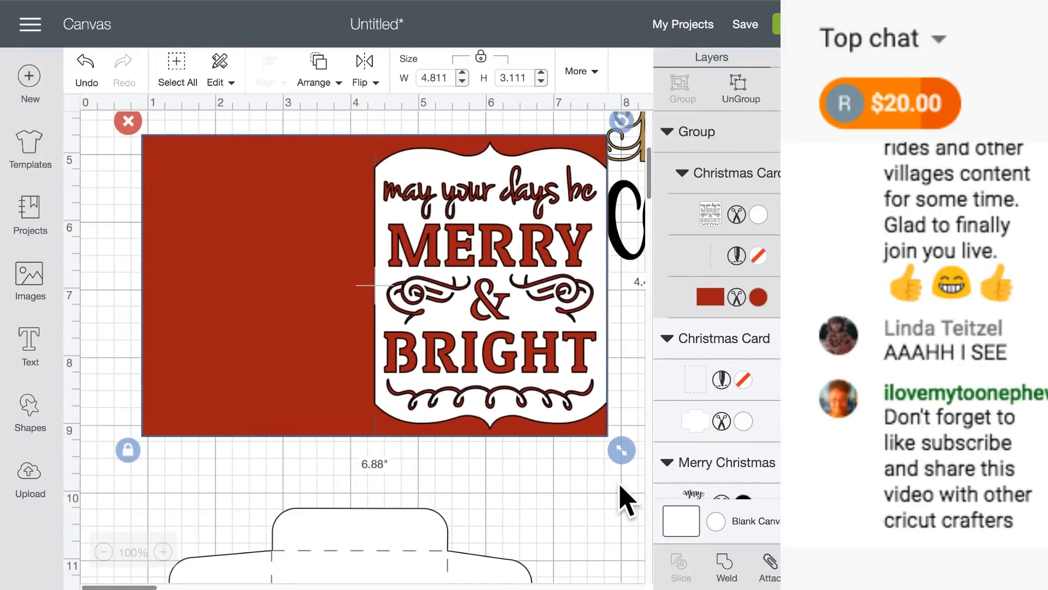
- Enlarge the grouped red "Merry & Bright" card proportionally and set its height to 5.5 in
scroll(584, 487, right, 5)
drag(377, 446, 489, 524)
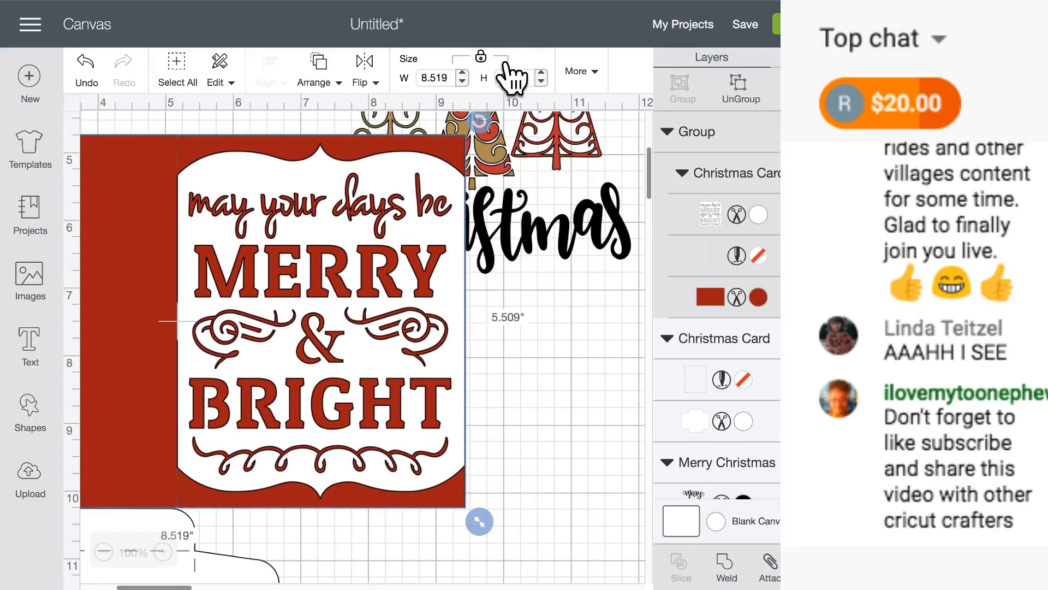
click(523, 72)
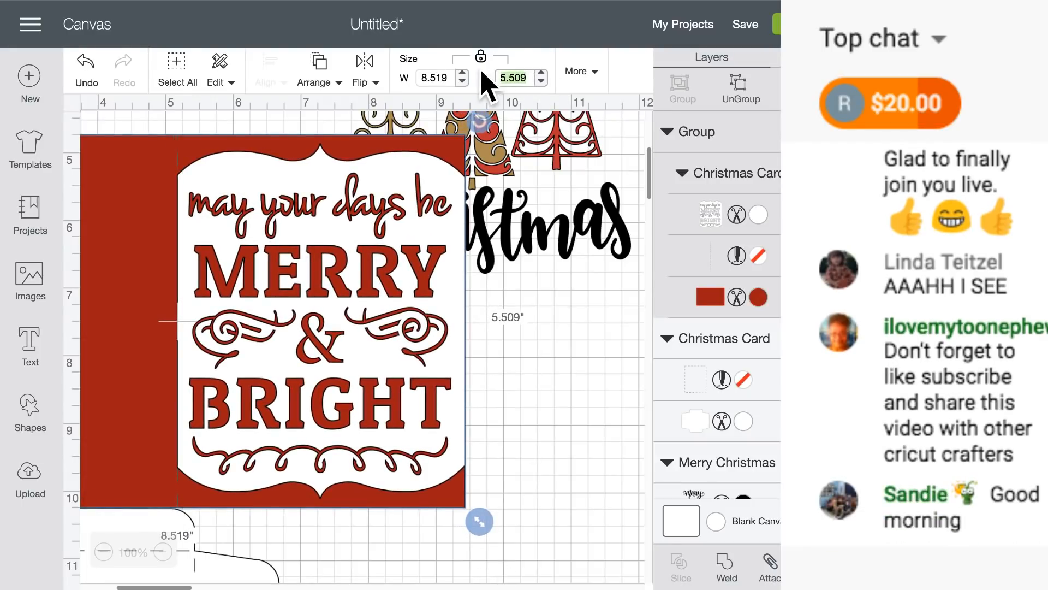
text(5.5)
key(Return)
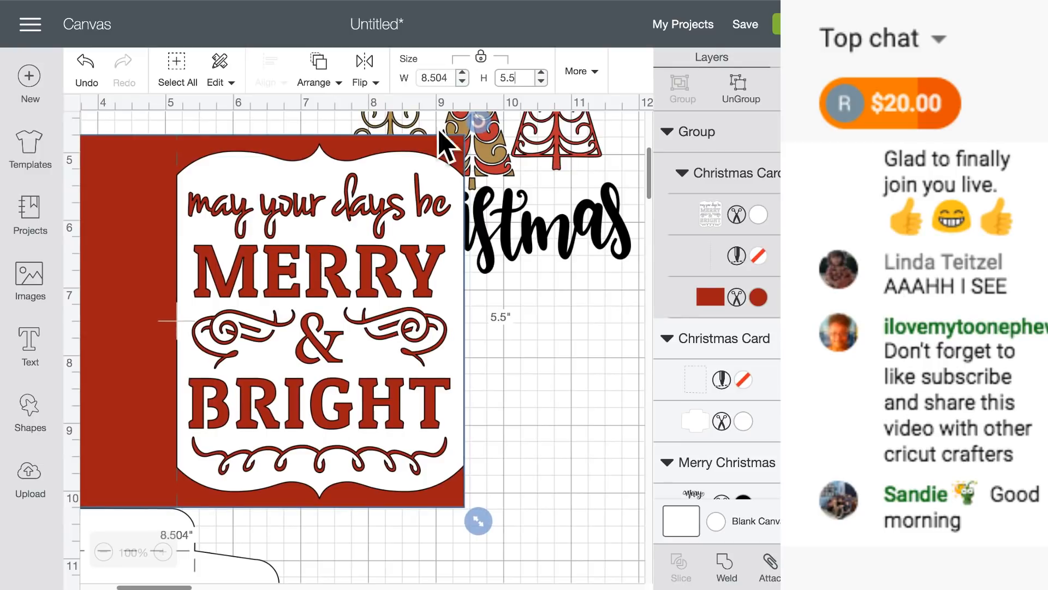
- Ungroup the enlarged card so the white "Merry & Bright" panel is separate from the red base, and select the panel
scroll(360, 235, left, 3)
scroll(361, 235, up, 1)
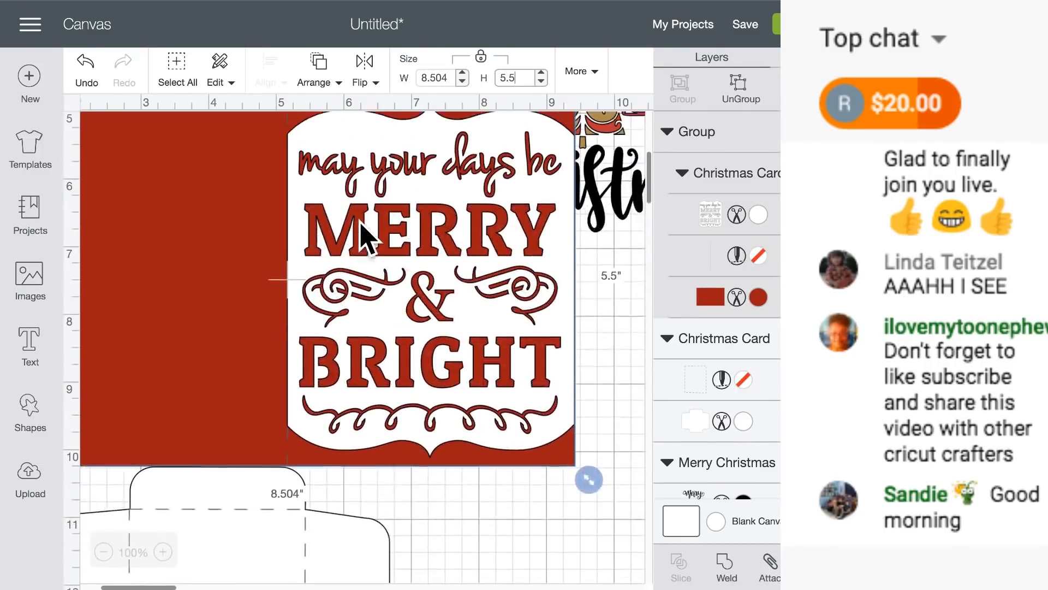
scroll(361, 224, up, 1)
scroll(361, 224, down, 2)
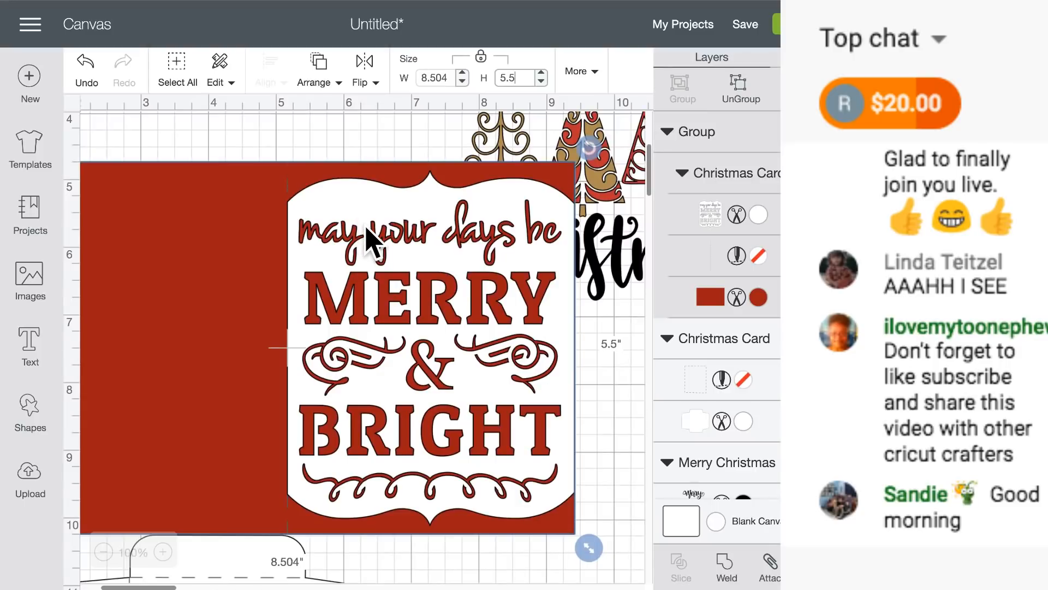
scroll(369, 240, right, 2)
click(732, 106)
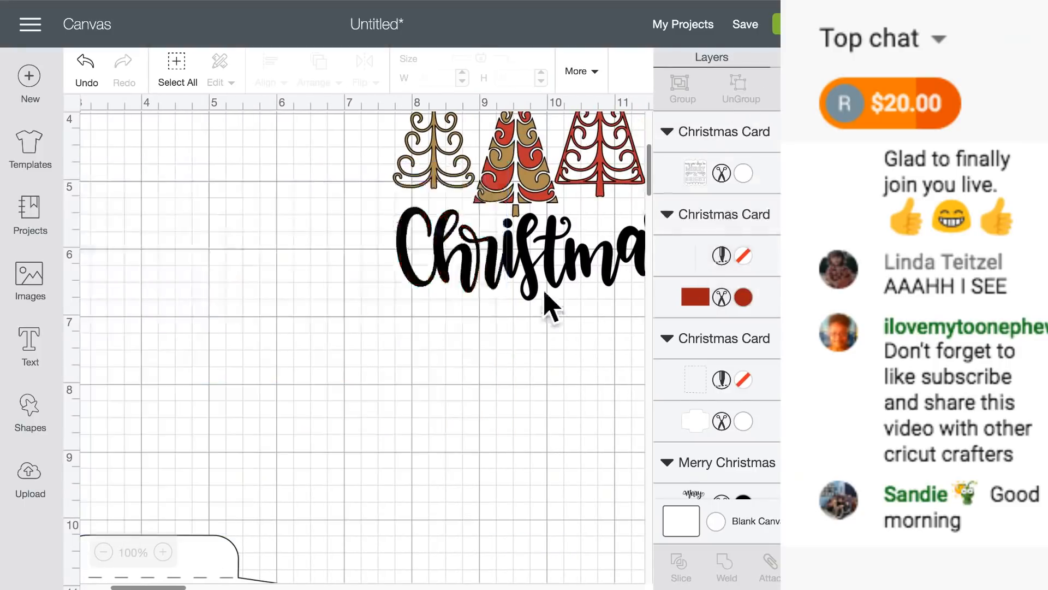
drag(367, 309, 287, 207)
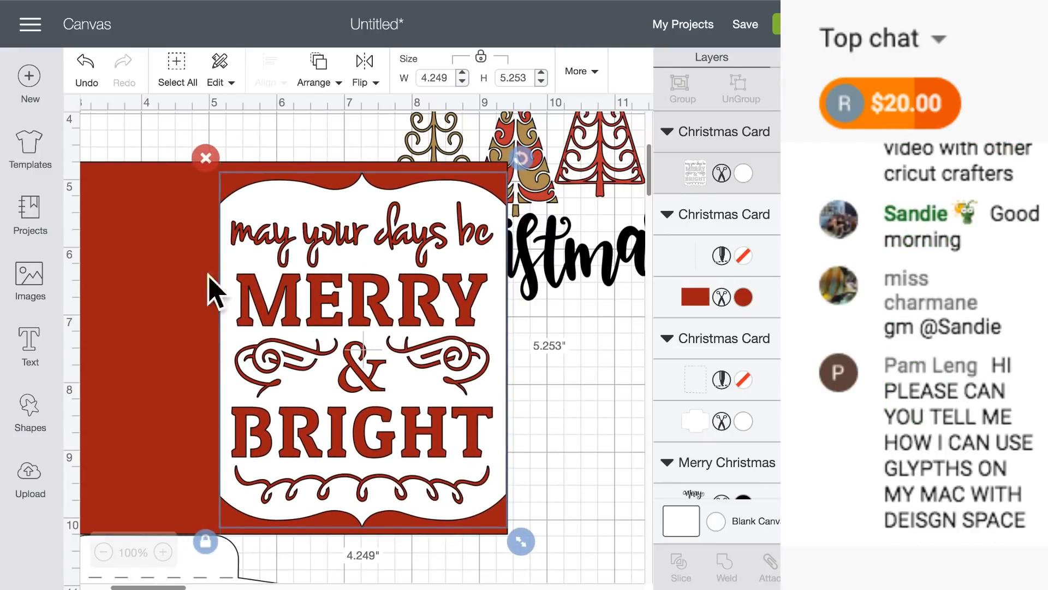
- Insert a square, reshape it into a rectangle about 4.06 in wide and 1.01 in high, and colour it green
click(38, 416)
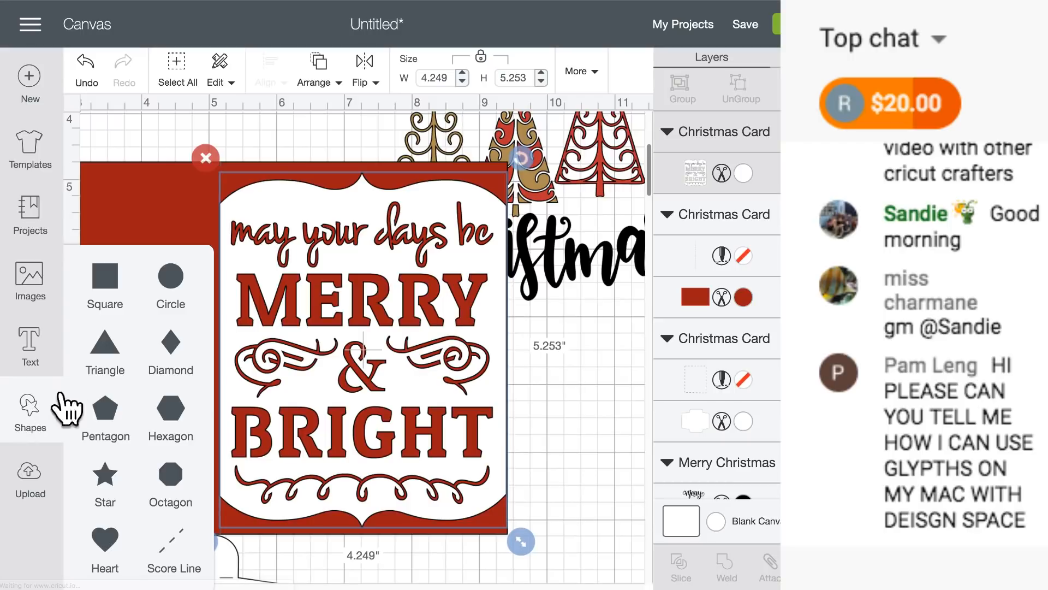
click(105, 281)
drag(173, 194, 437, 352)
drag(539, 375, 596, 247)
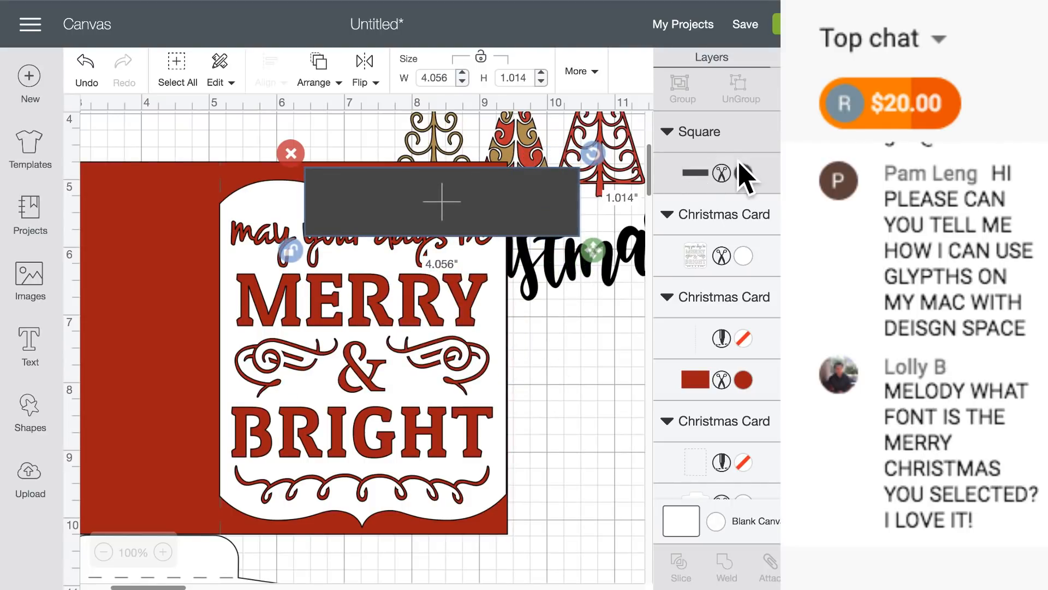
click(743, 173)
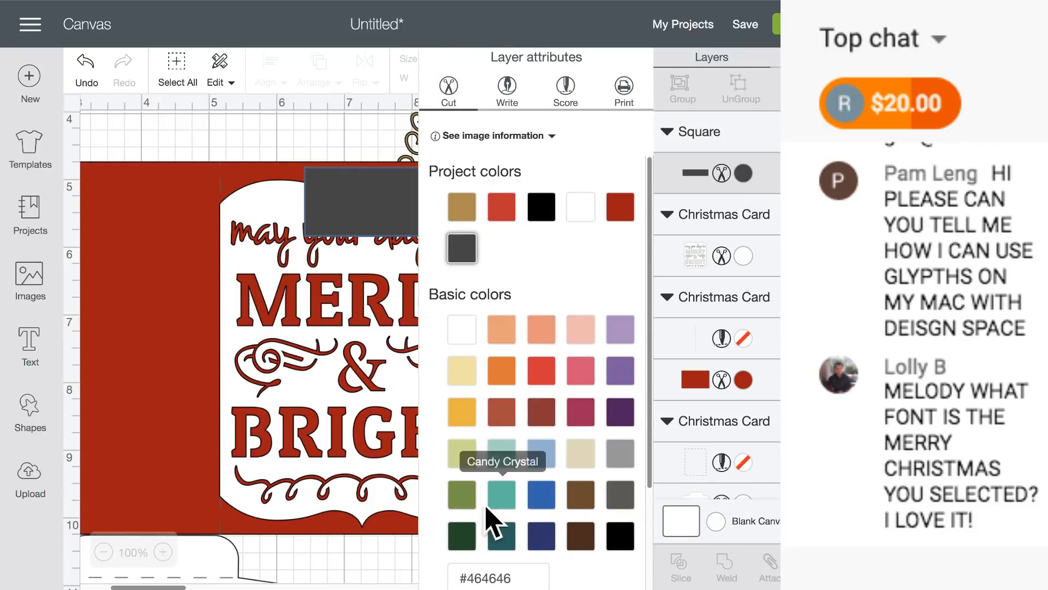
click(464, 496)
- Place the green rectangle over the word MERRY and move it backward, behind the white panel
drag(418, 232, 311, 311)
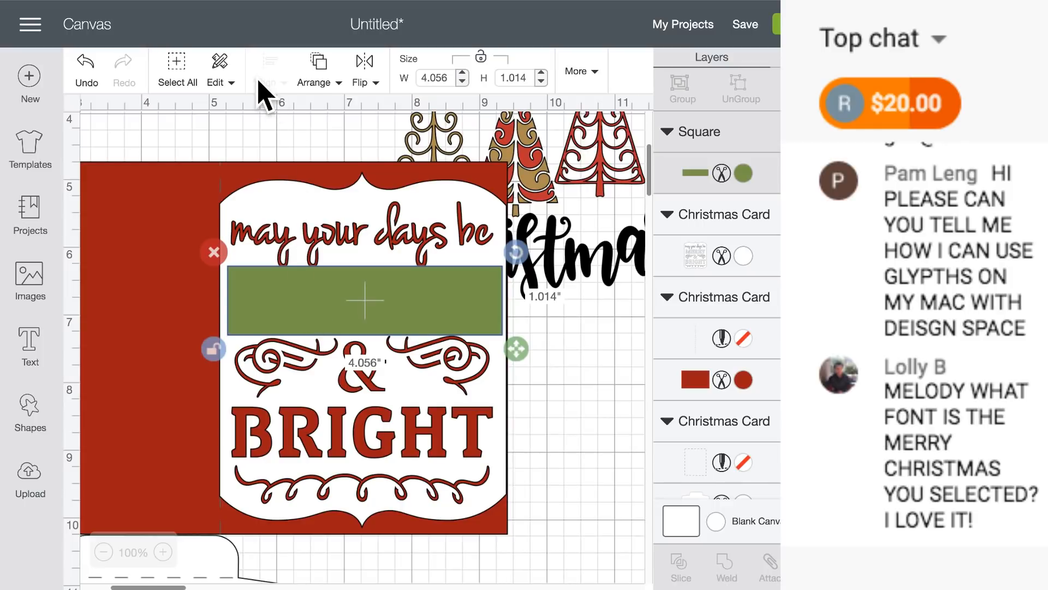
click(324, 73)
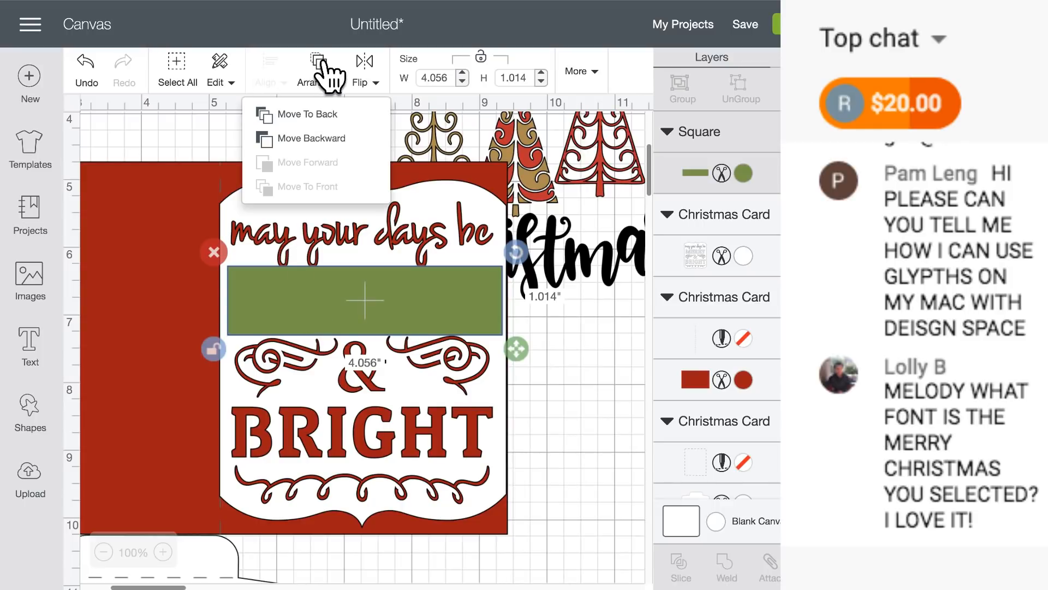
click(325, 139)
click(545, 441)
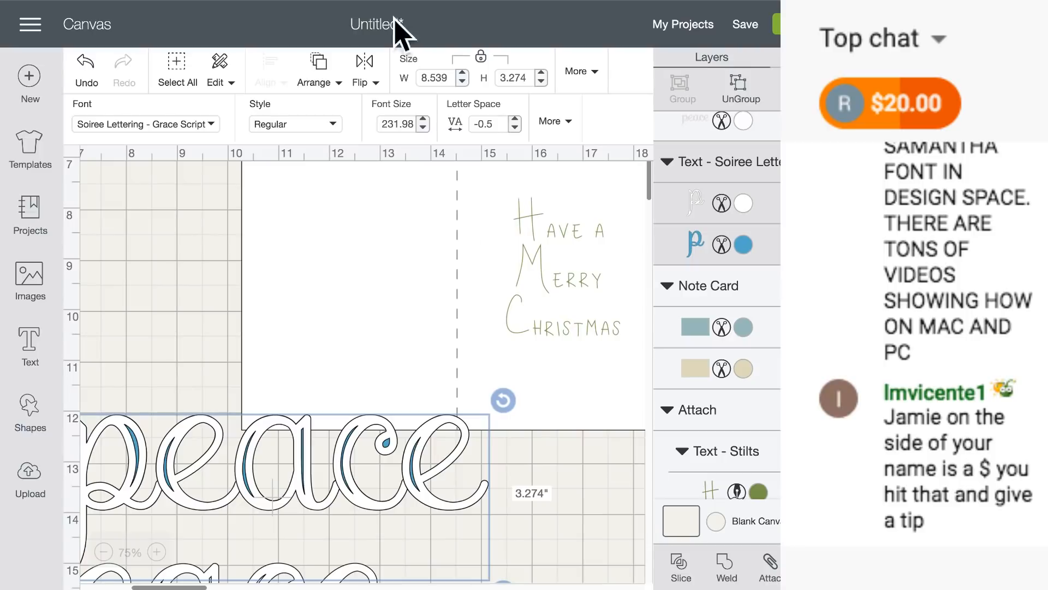
- Switch to the Bitmoji project and examine the full-colour, layered, black-and-white and outline versions of the portrait
click(555, 286)
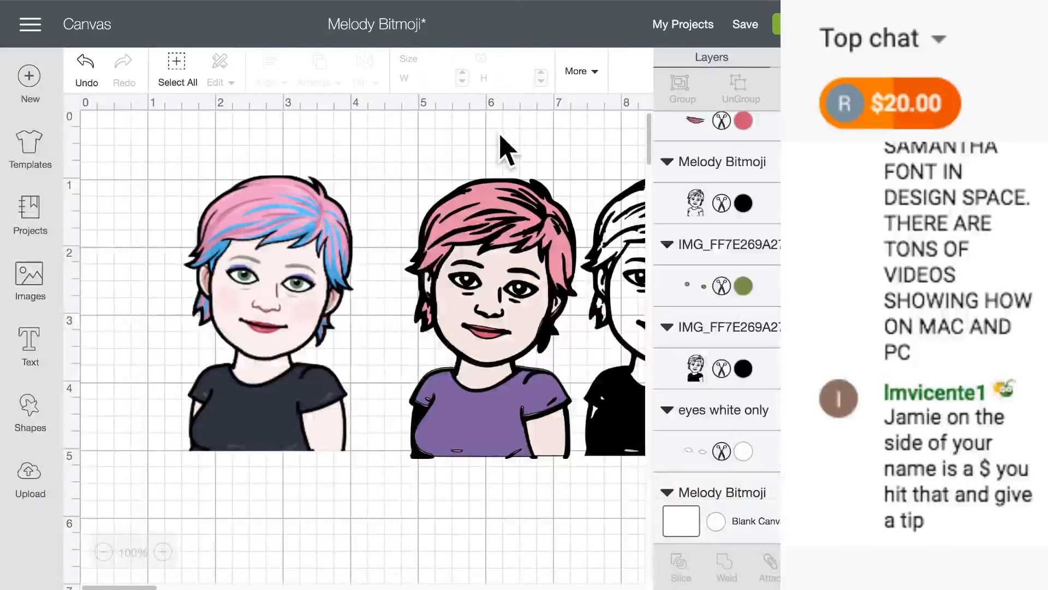
scroll(507, 150, up, 3)
scroll(507, 150, right, 5)
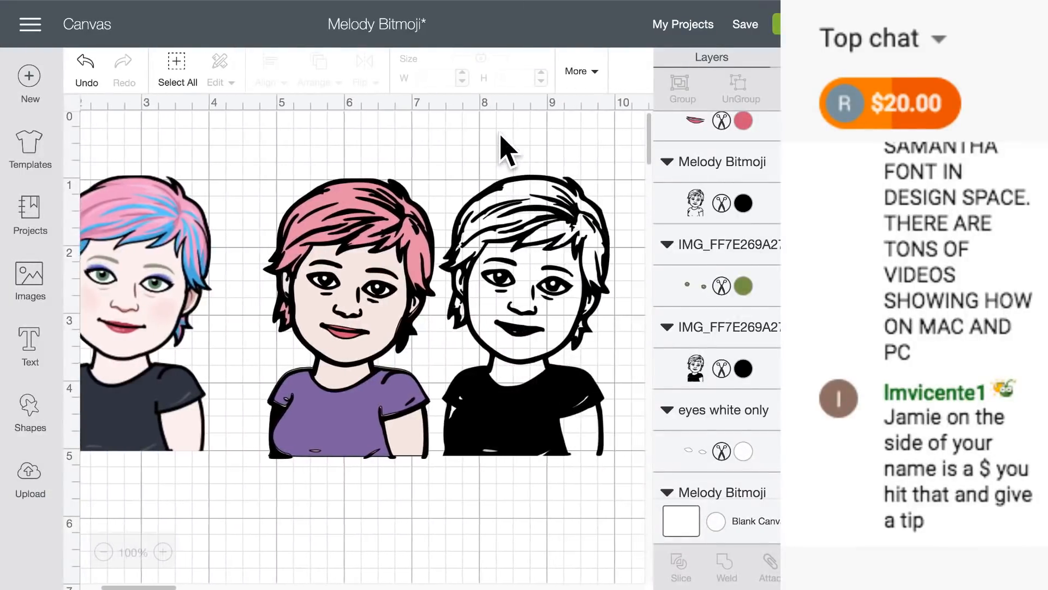
scroll(507, 150, right, 3)
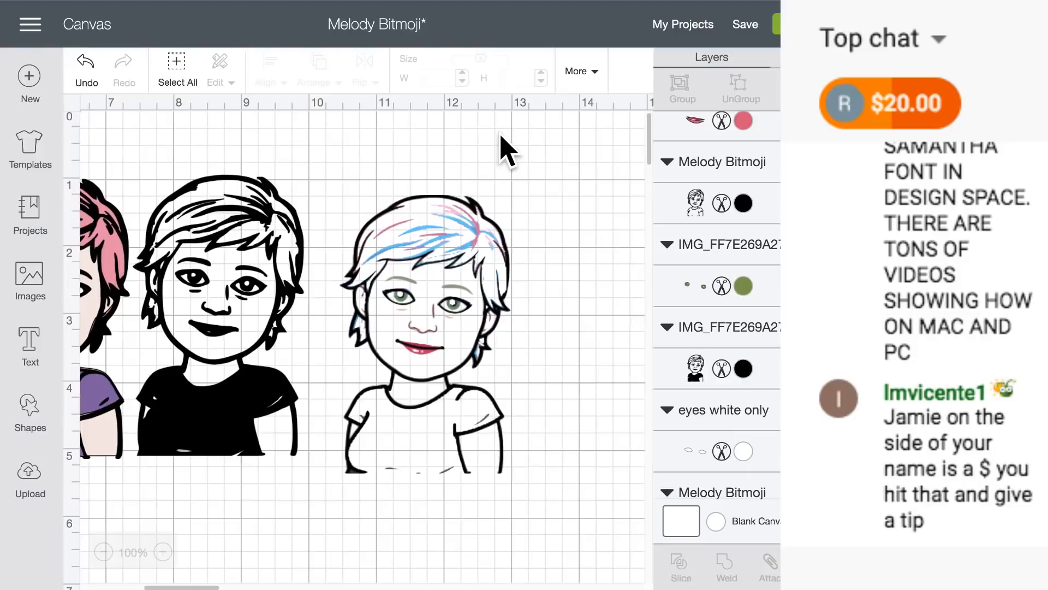
scroll(506, 150, left, 5)
scroll(507, 150, left, 3)
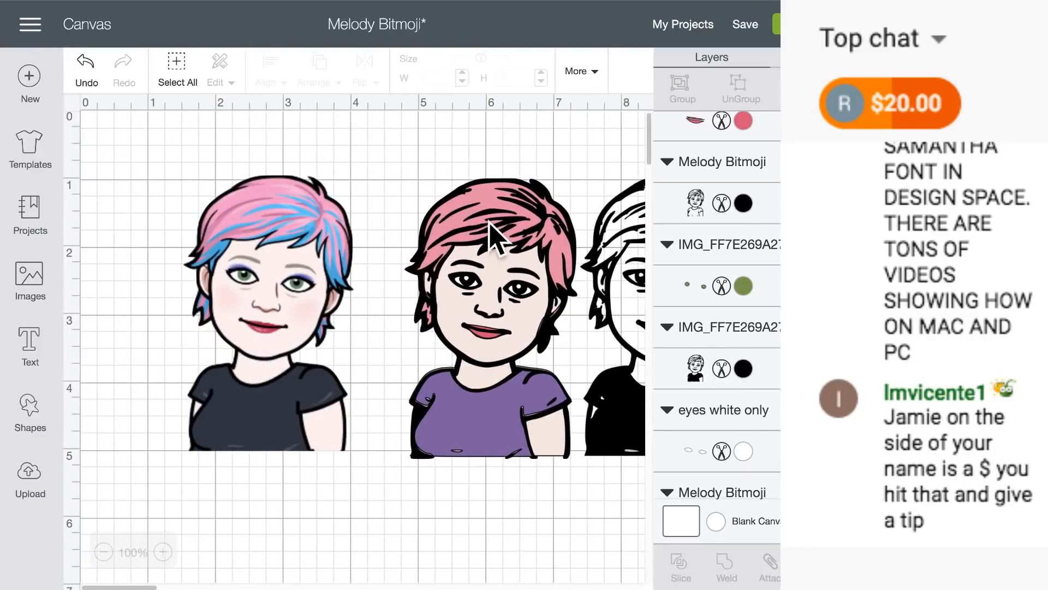
mouse_move(498, 222)
mouse_down()
mouse_move(421, 244)
mouse_move(312, 205)
mouse_move(445, 198)
mouse_move(490, 207)
mouse_up()
scroll(495, 220, right, 10)
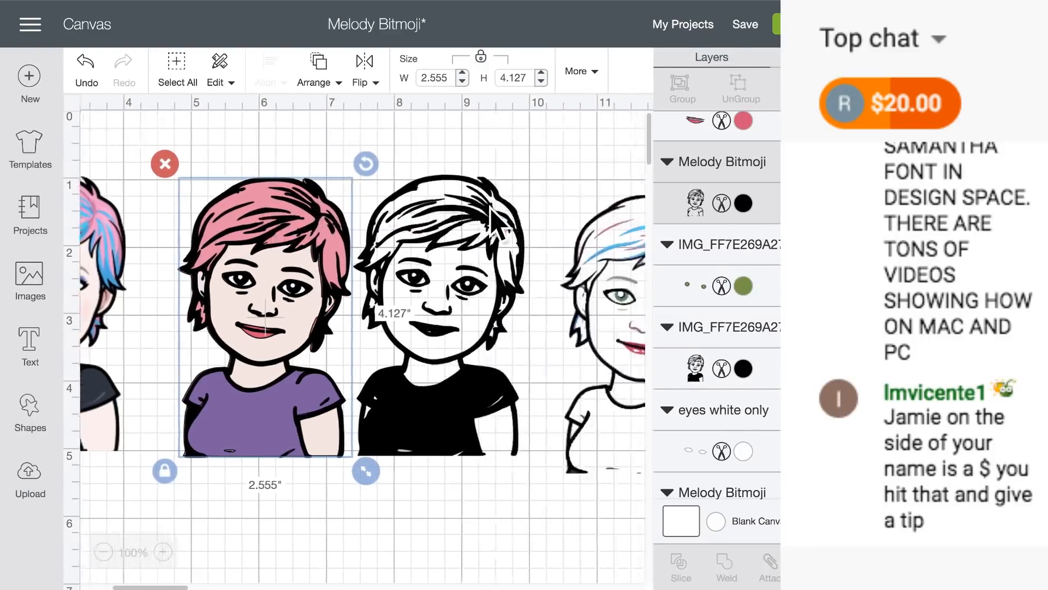
scroll(494, 219, left, 3)
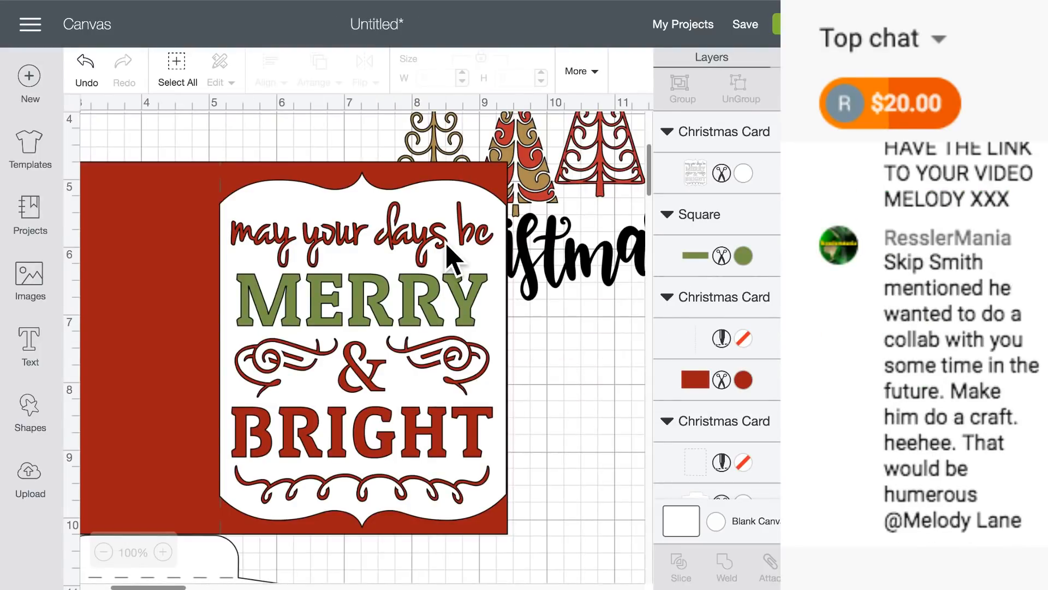
- Shift the Merry Christmas tree design slightly and bring it in front of the red card
scroll(448, 251, up, 5)
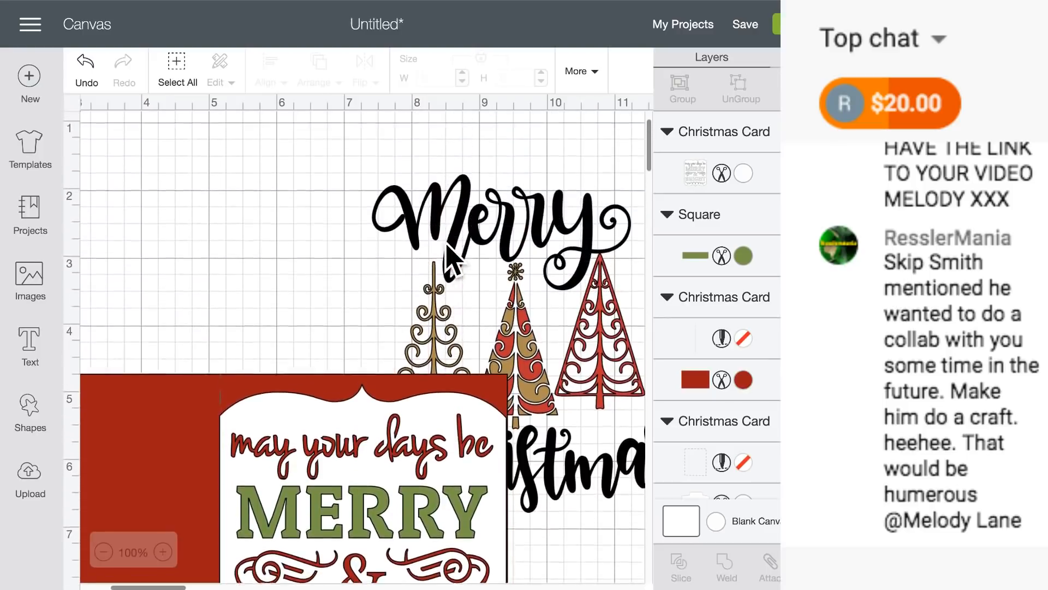
drag(463, 229, 418, 198)
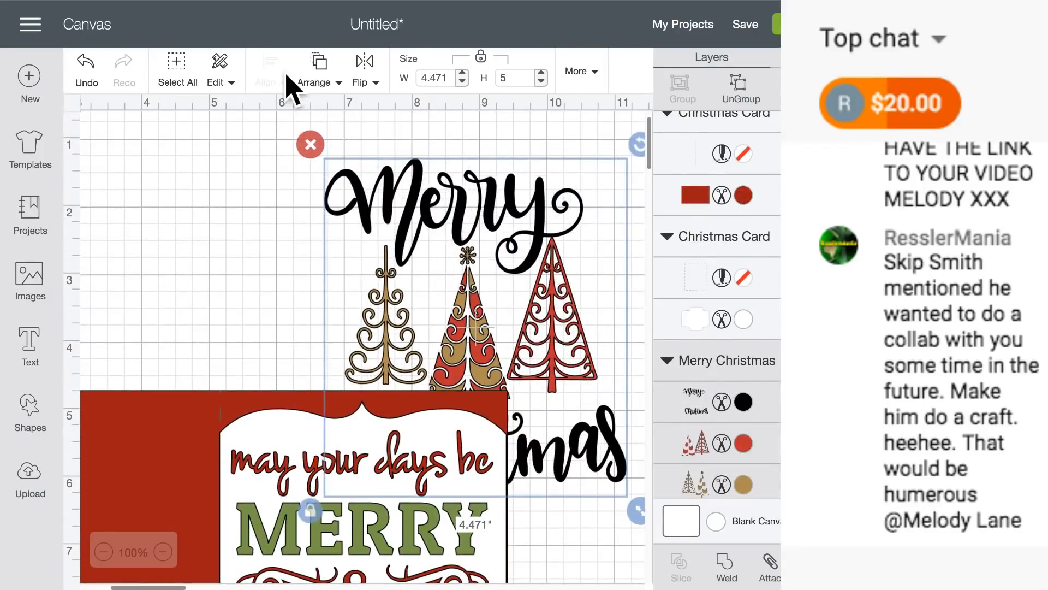
click(322, 68)
click(344, 188)
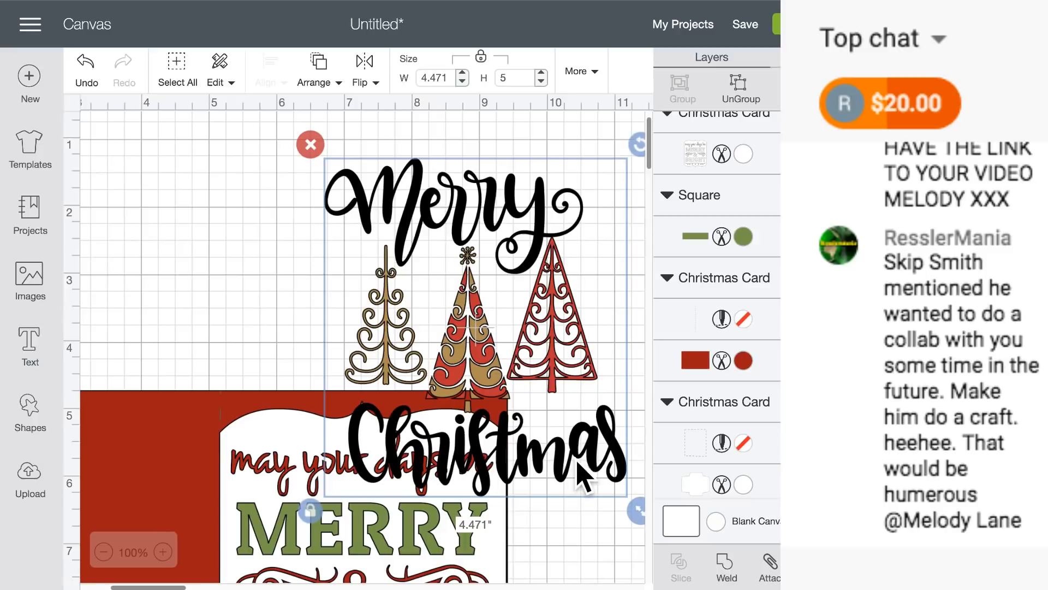
- Resize the Merry Christmas tree design to about 2.93 in wide by 3.28 in high and place it beside the card
scroll(573, 459, right, 2)
scroll(573, 459, right, 1)
drag(562, 510, 479, 374)
drag(374, 266, 531, 381)
scroll(541, 303, down, 3)
scroll(532, 388, right, 4)
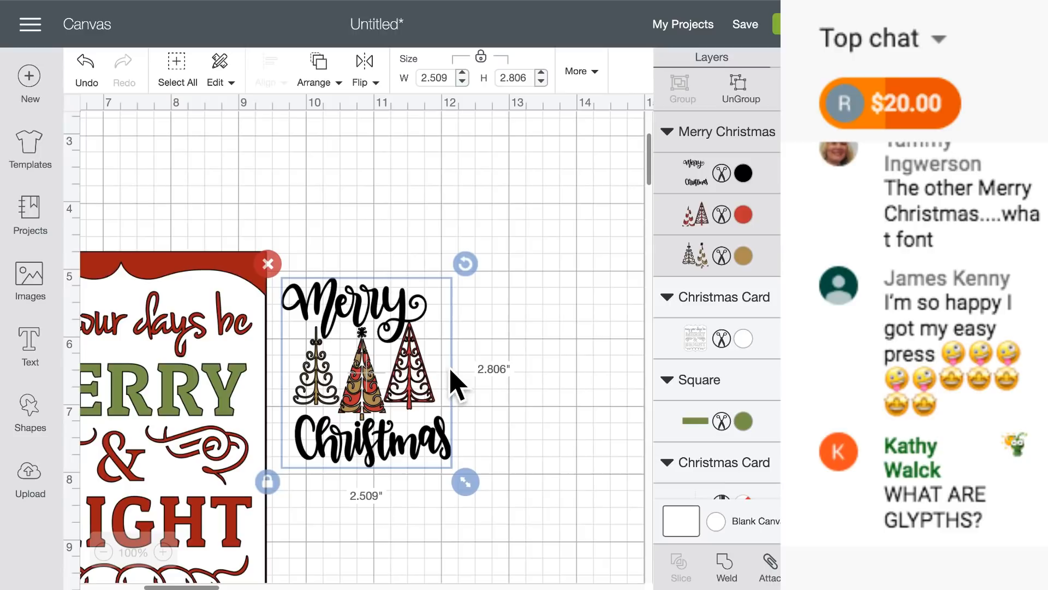
drag(467, 483, 549, 498)
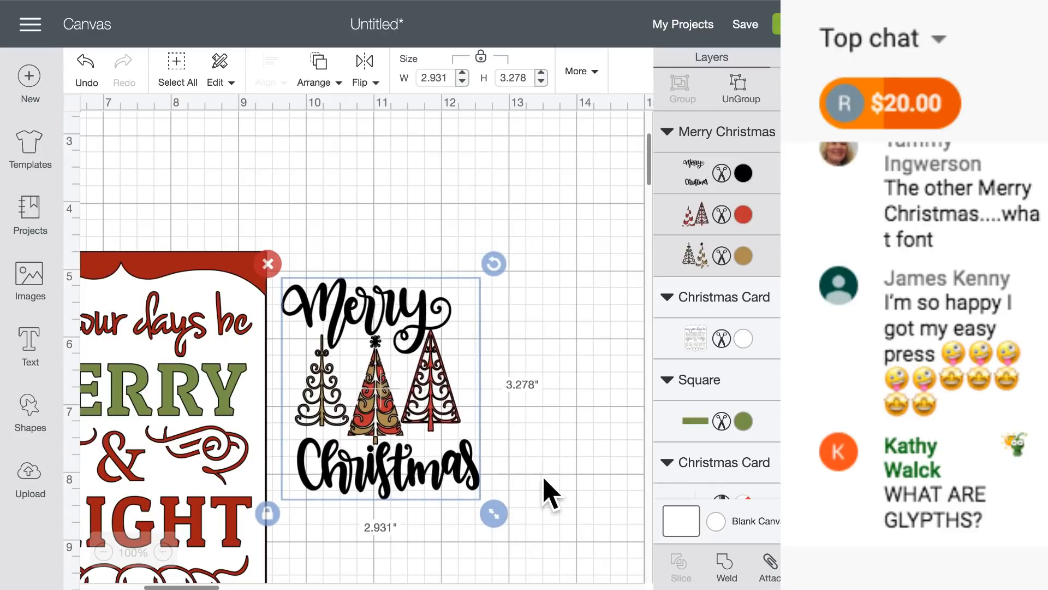
click(550, 499)
drag(445, 403, 470, 319)
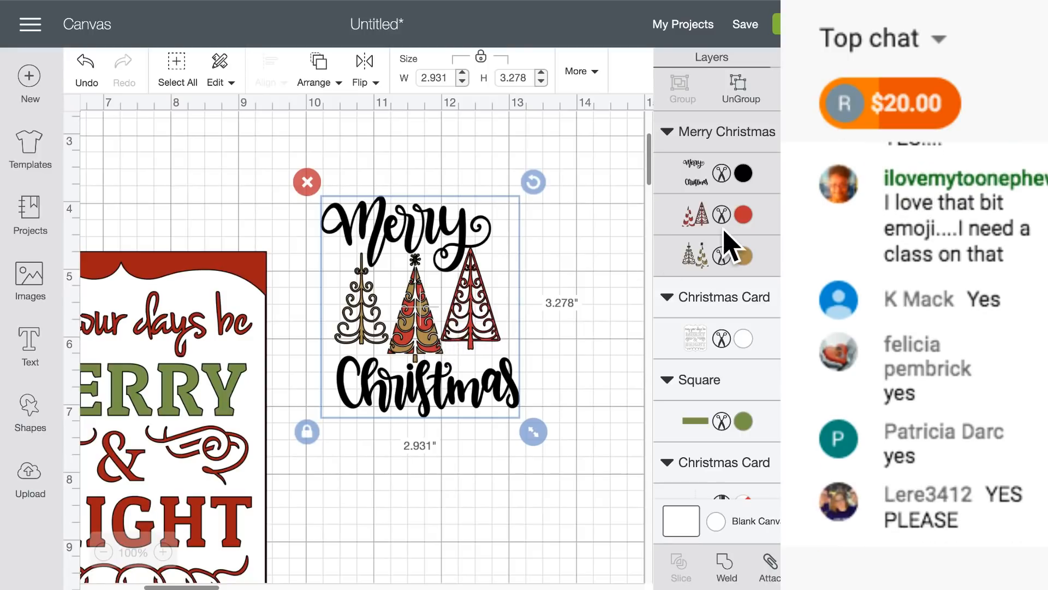
- Recolour the design's bright red tree layer in the project's green and its gold layer in the card's dark red
click(743, 215)
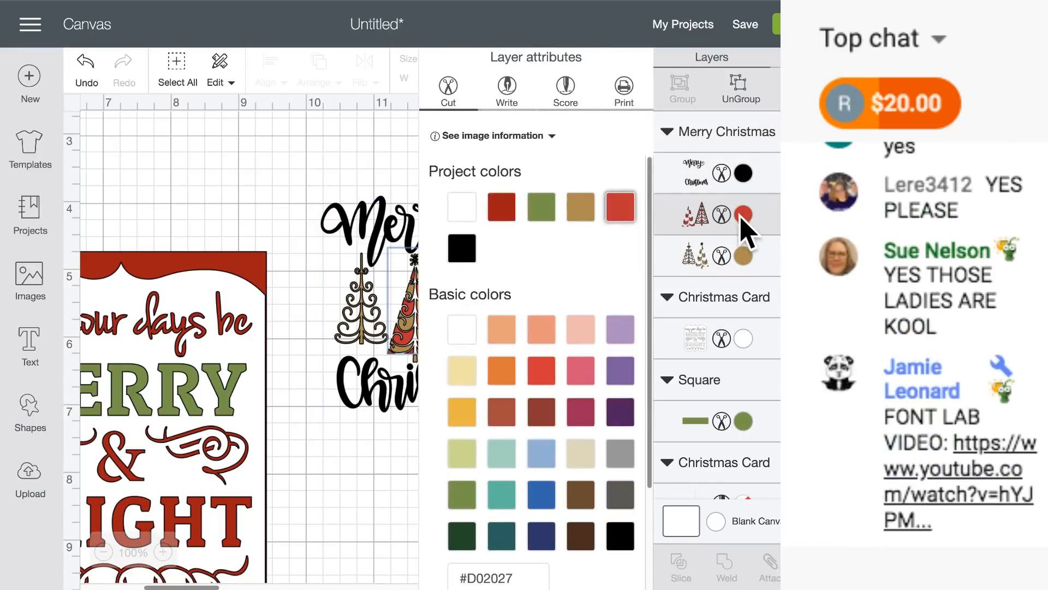
click(541, 206)
click(322, 242)
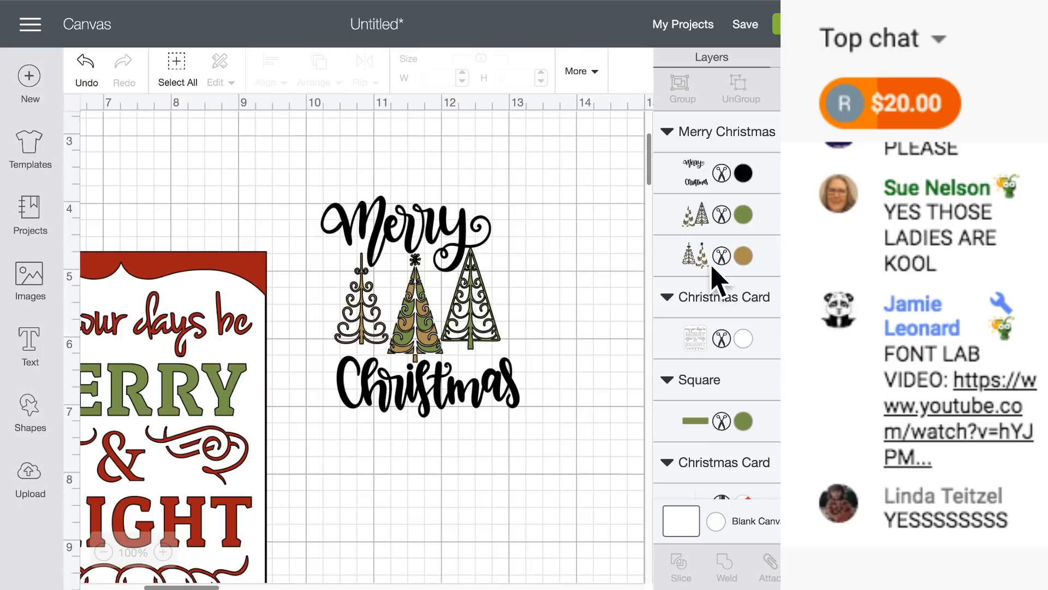
click(743, 257)
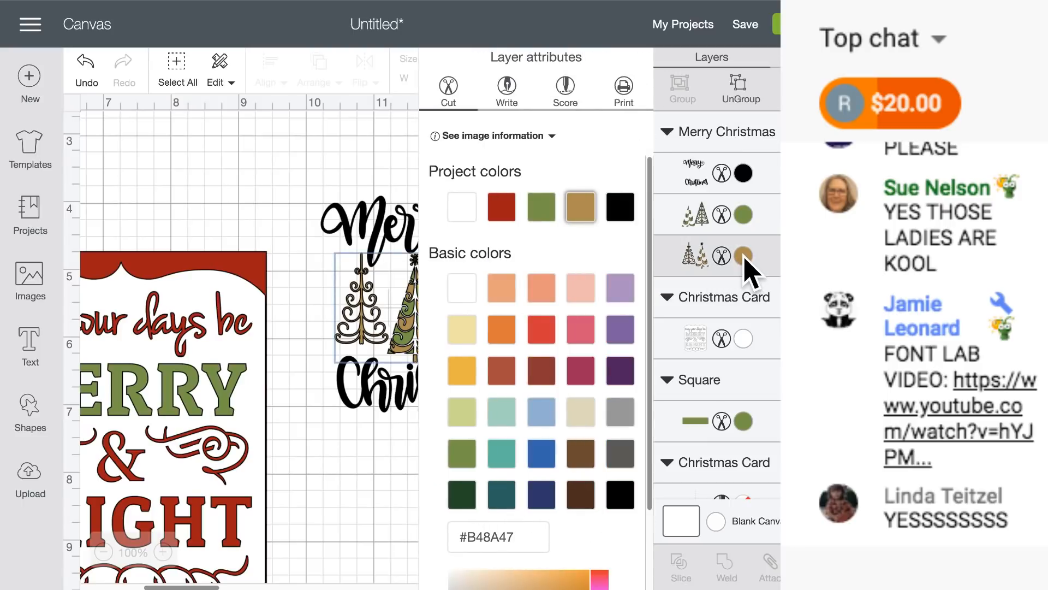
click(502, 206)
click(414, 259)
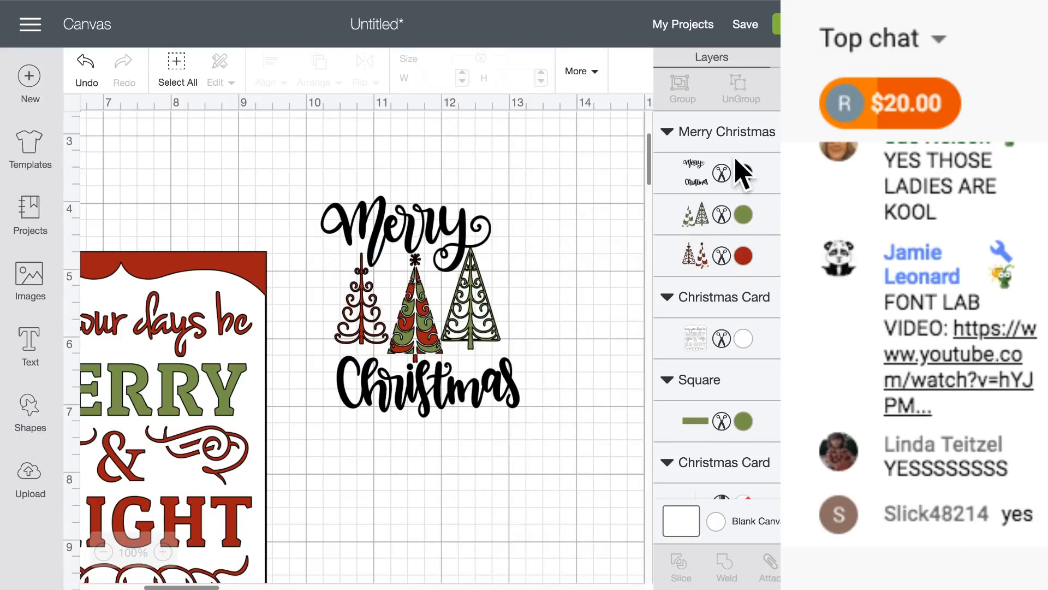
- Nudge the recoloured Merry Christmas design away from the card, deselect it and turn off the canvas grid
click(476, 311)
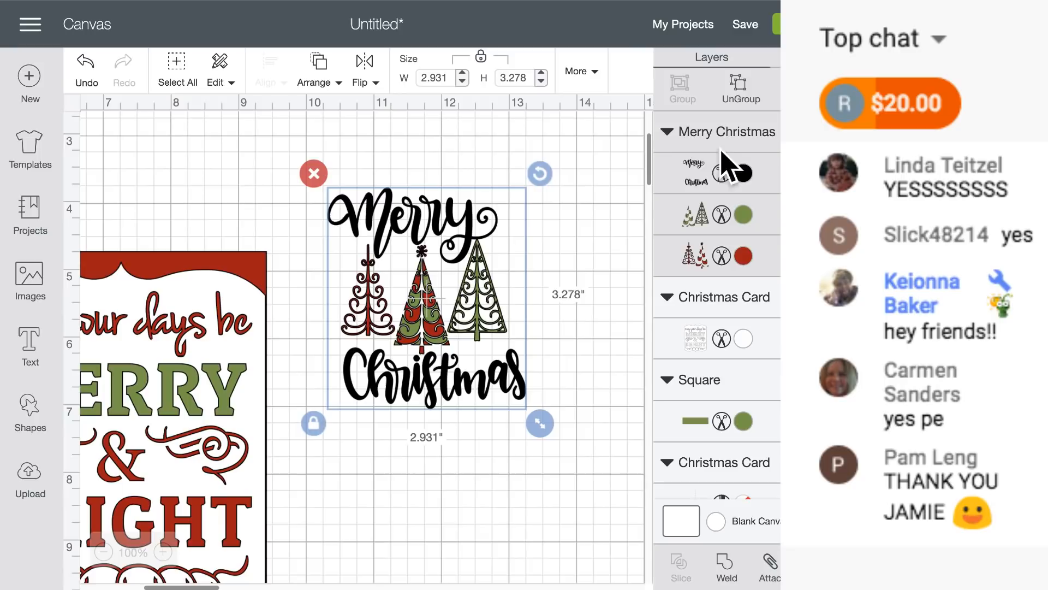
click(573, 241)
click(450, 219)
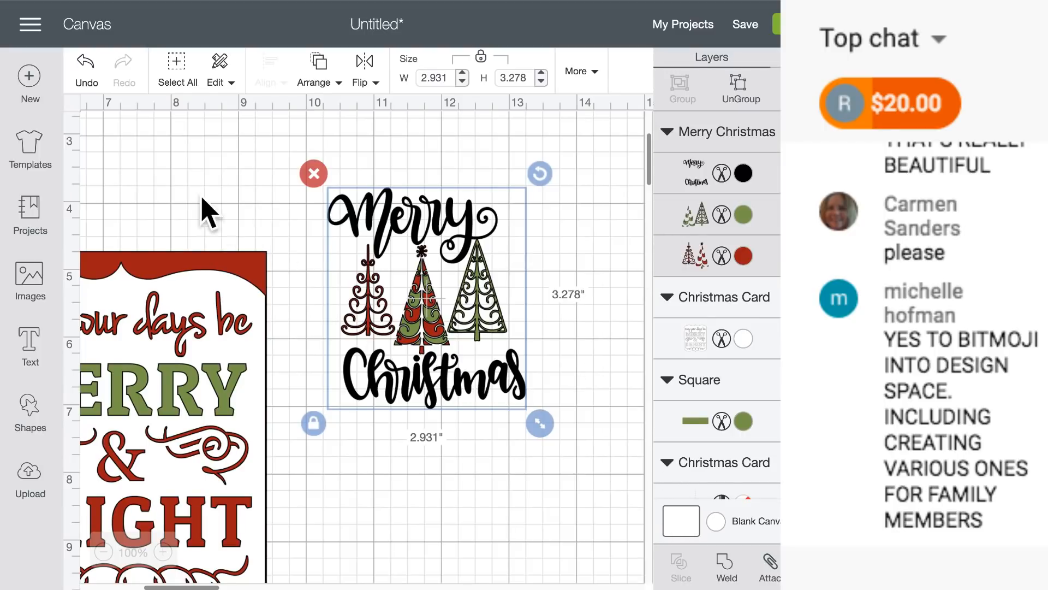
click(159, 166)
scroll(159, 169, up, 3)
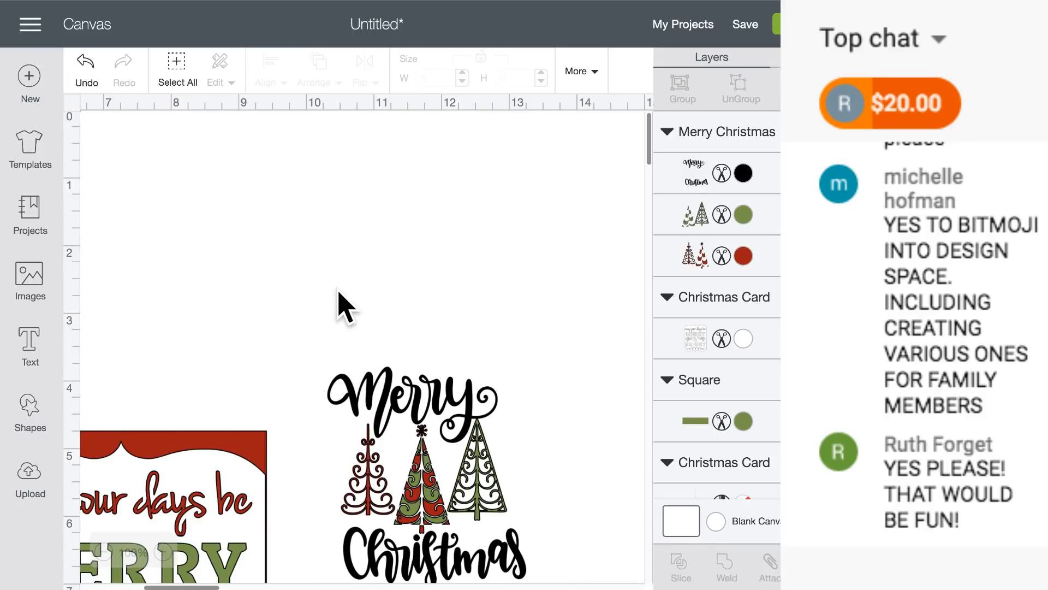
- Flatten the Merry Christmas tree design into a single printable image and reposition it slightly beside the card
scroll(343, 304, down, 3)
click(448, 265)
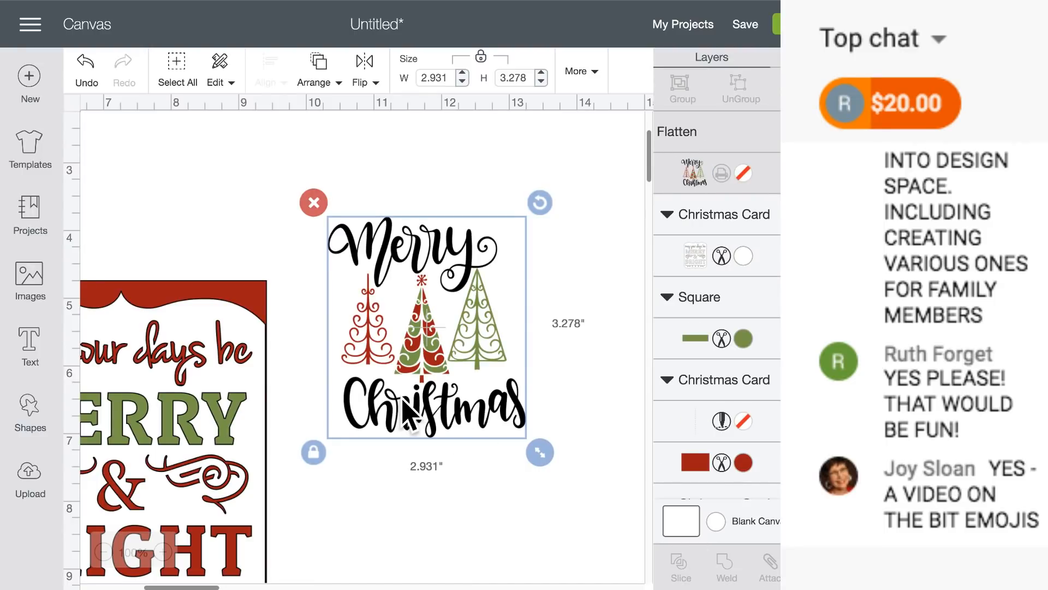
drag(404, 398, 414, 382)
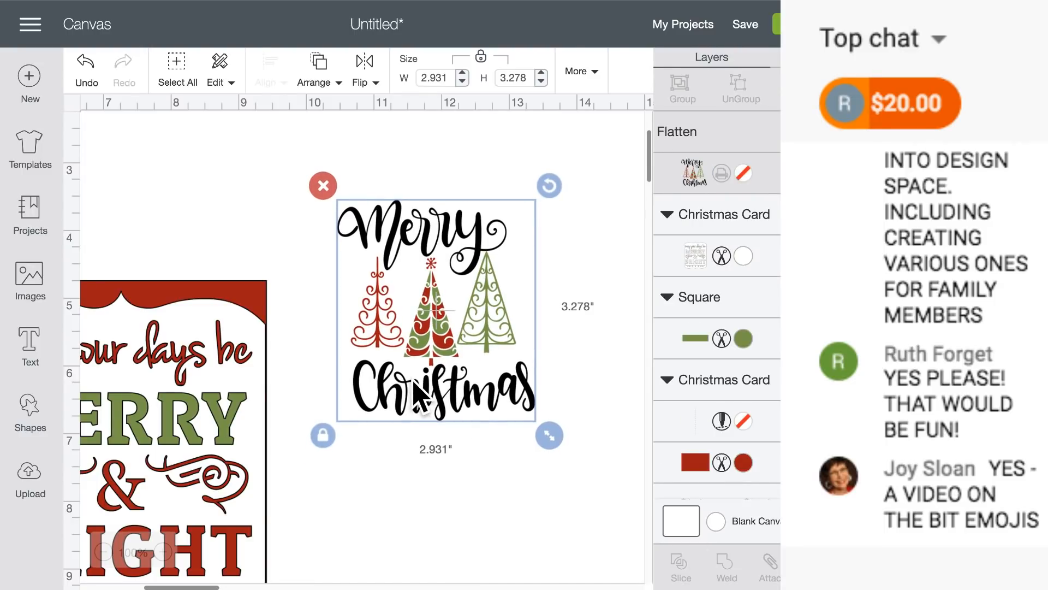
scroll(415, 393, left, 1)
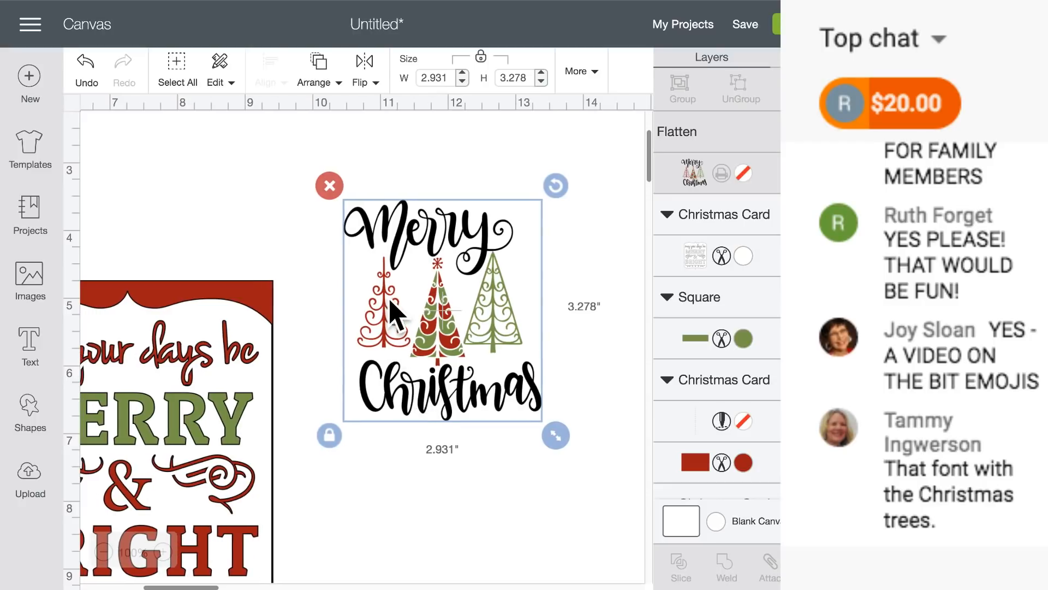
- Add a square about 3.78 in wide over the Merry Christmas tree design and unlock its proportions
drag(440, 316, 410, 321)
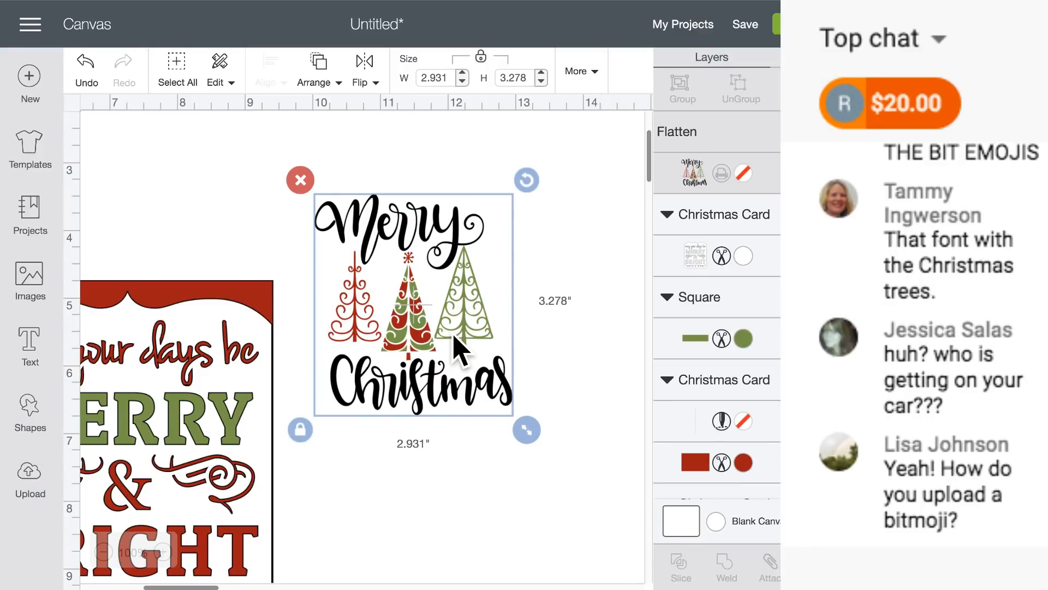
drag(448, 336, 482, 334)
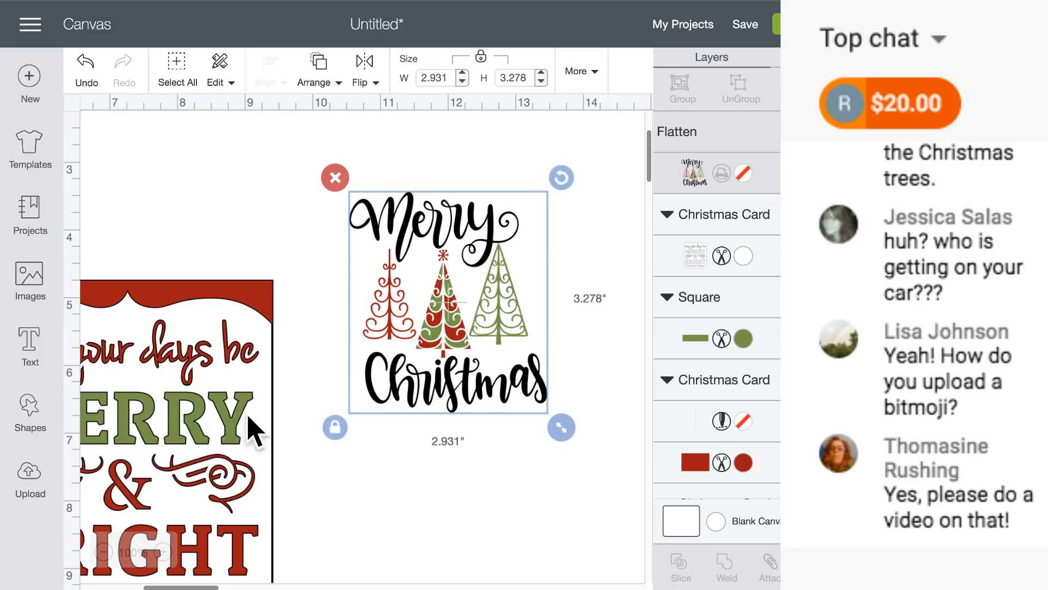
click(30, 406)
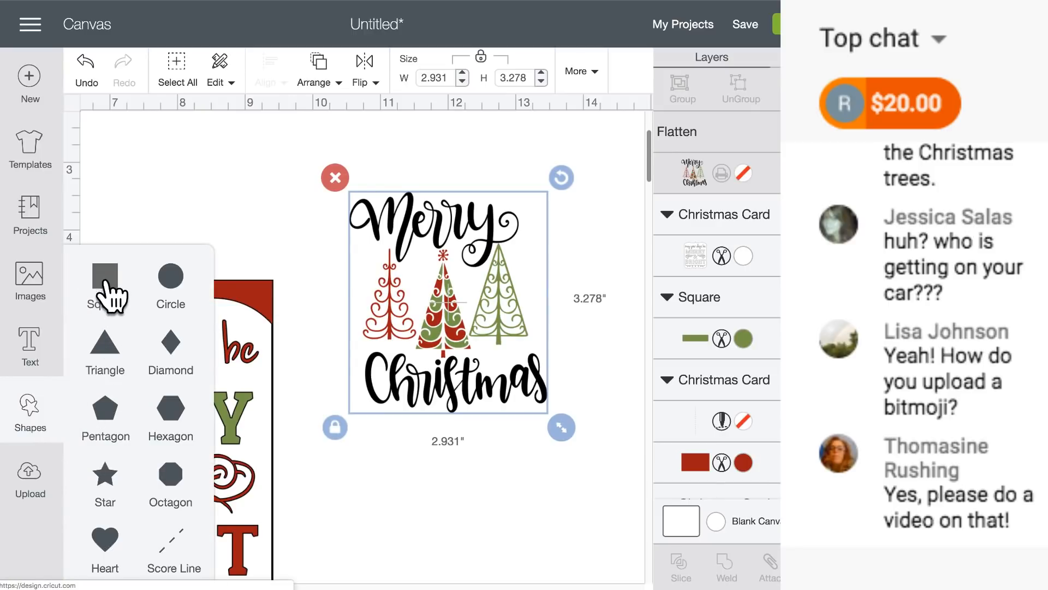
click(109, 279)
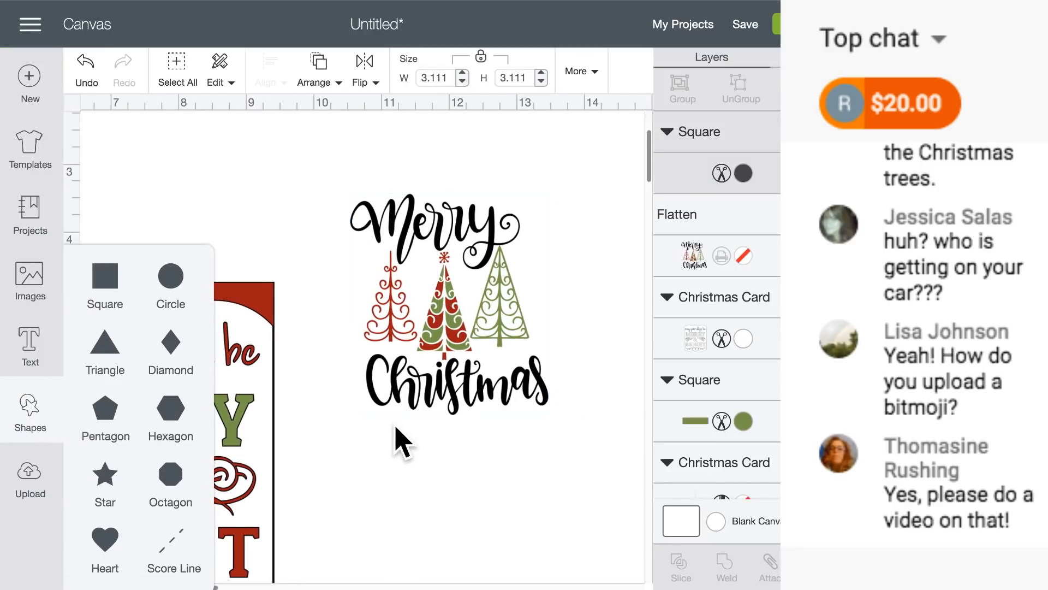
drag(180, 229, 499, 273)
drag(588, 405, 635, 460)
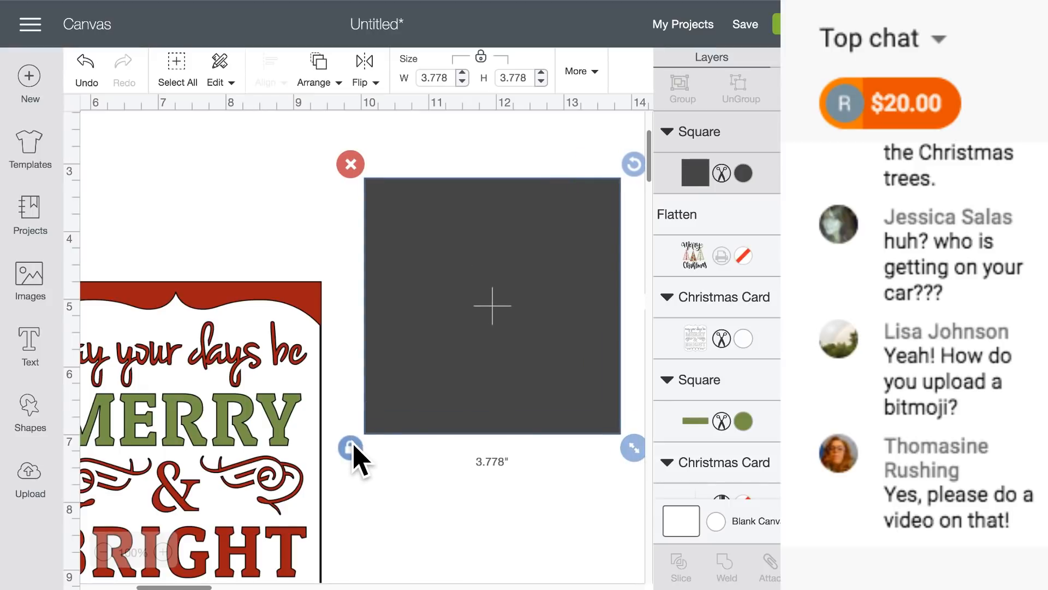
drag(433, 416, 472, 375)
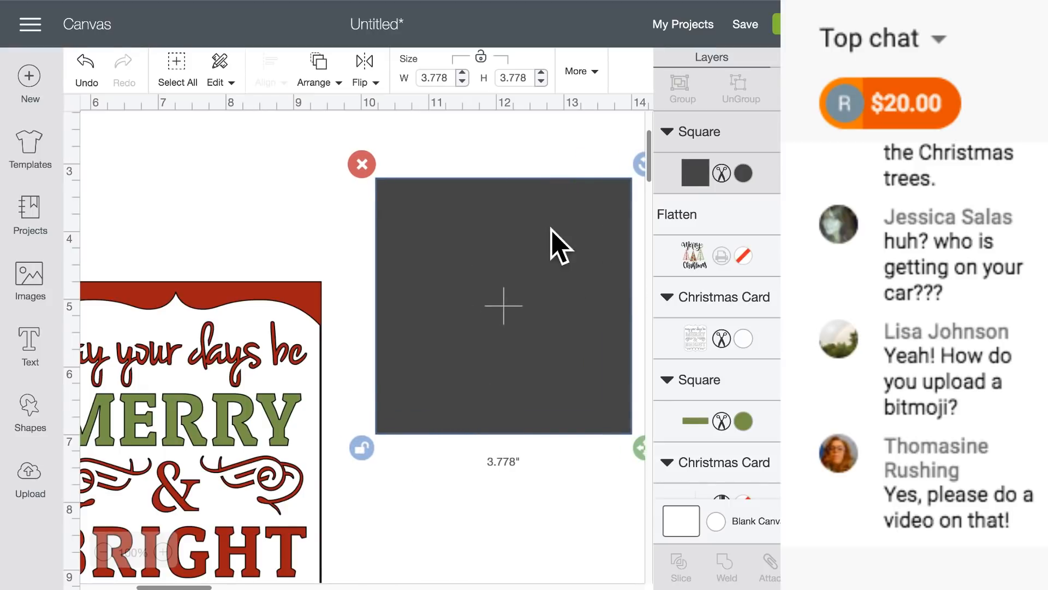
- Send the new square behind the Merry Christmas design and recolour it white
click(321, 73)
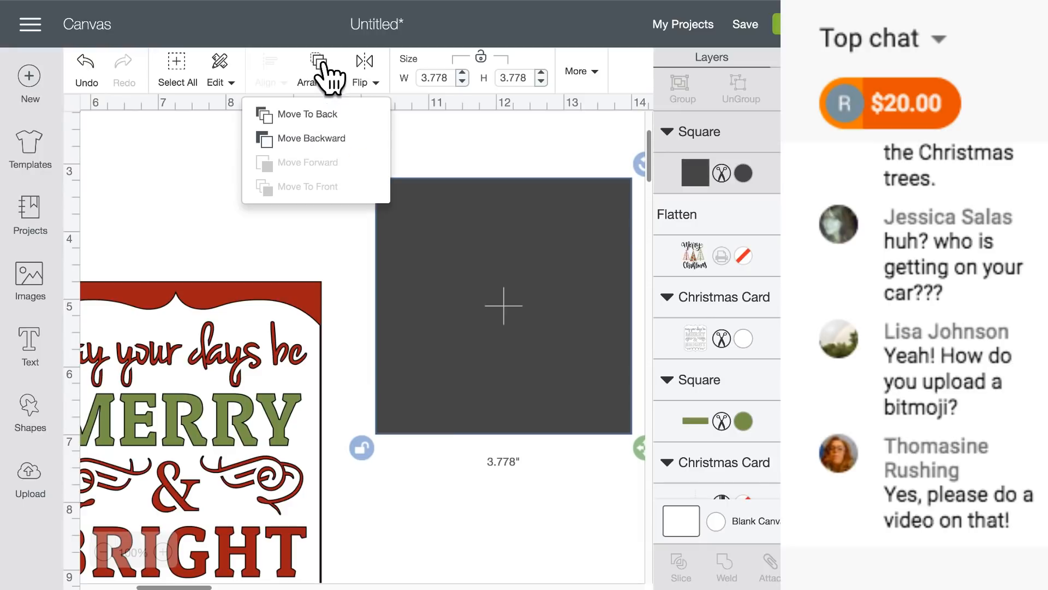
click(331, 115)
scroll(732, 235, down, 3)
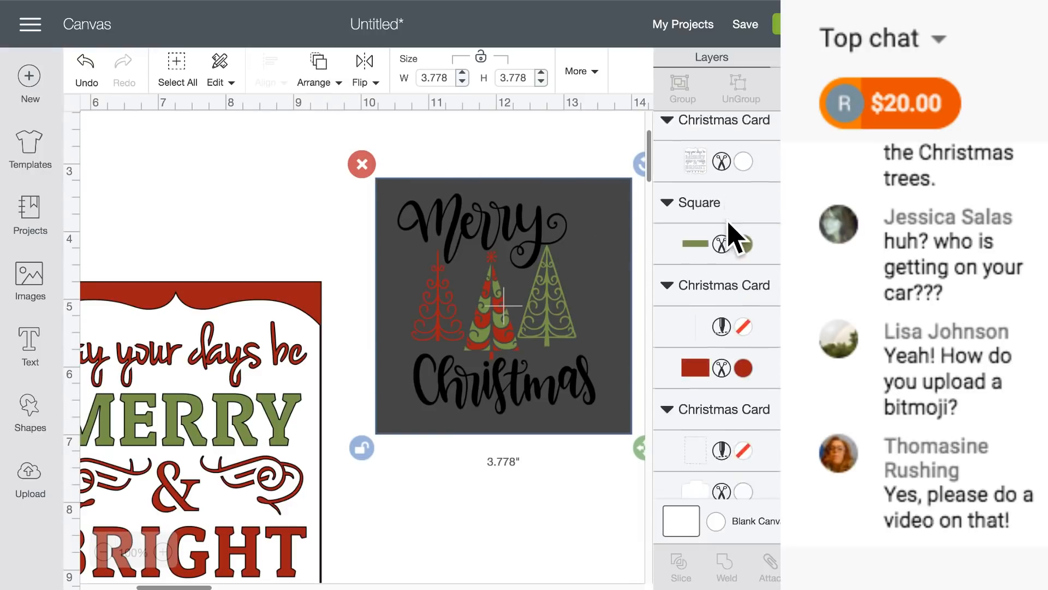
click(744, 485)
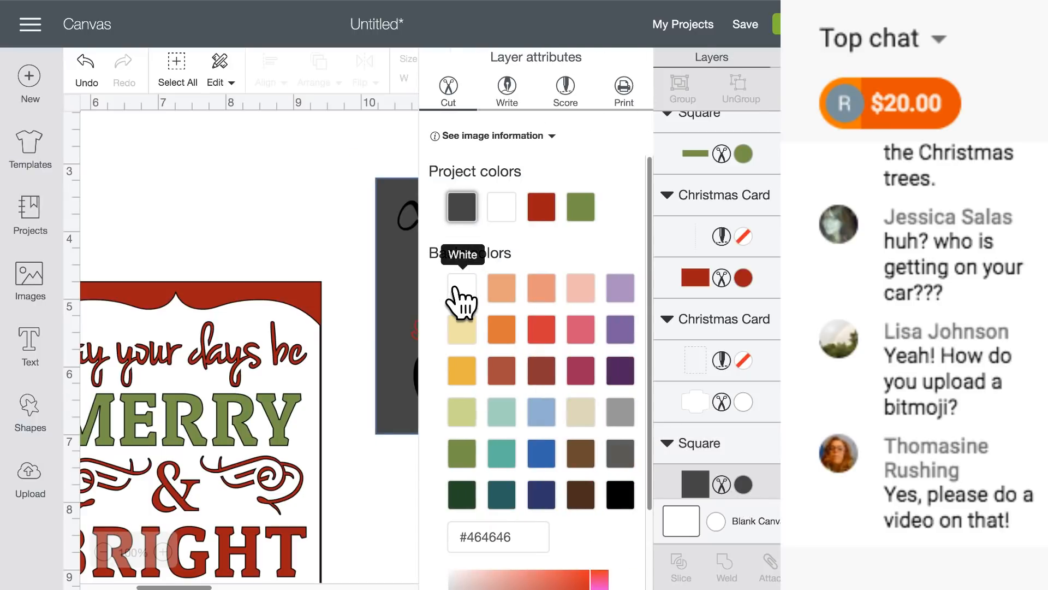
click(462, 286)
click(311, 211)
scroll(339, 306, right, 5)
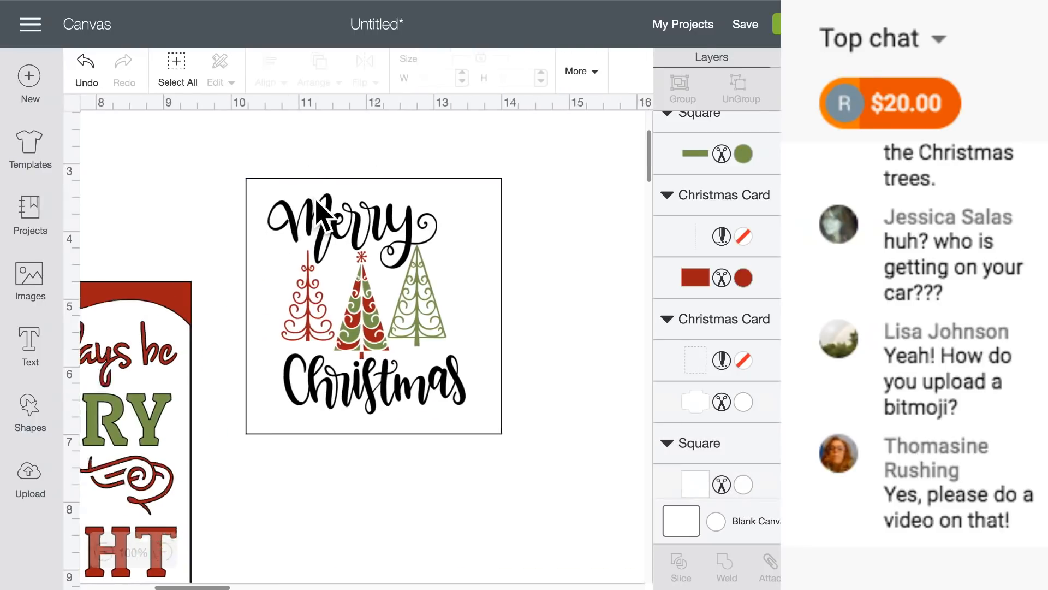
- Set the canvas background to light blue (#88B1D3) and move the Merry Christmas design off the white square
click(716, 520)
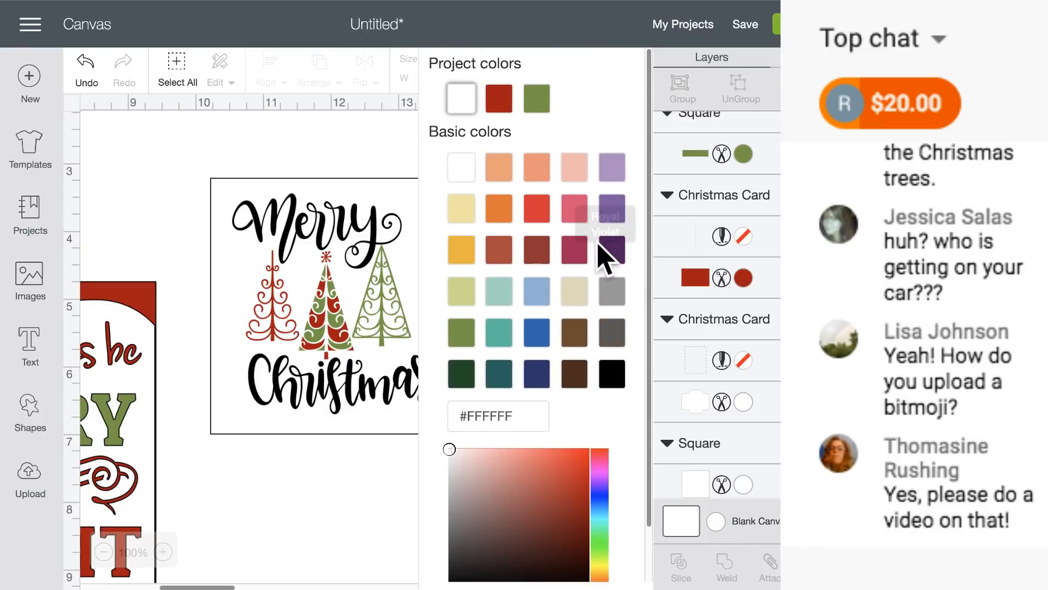
click(536, 290)
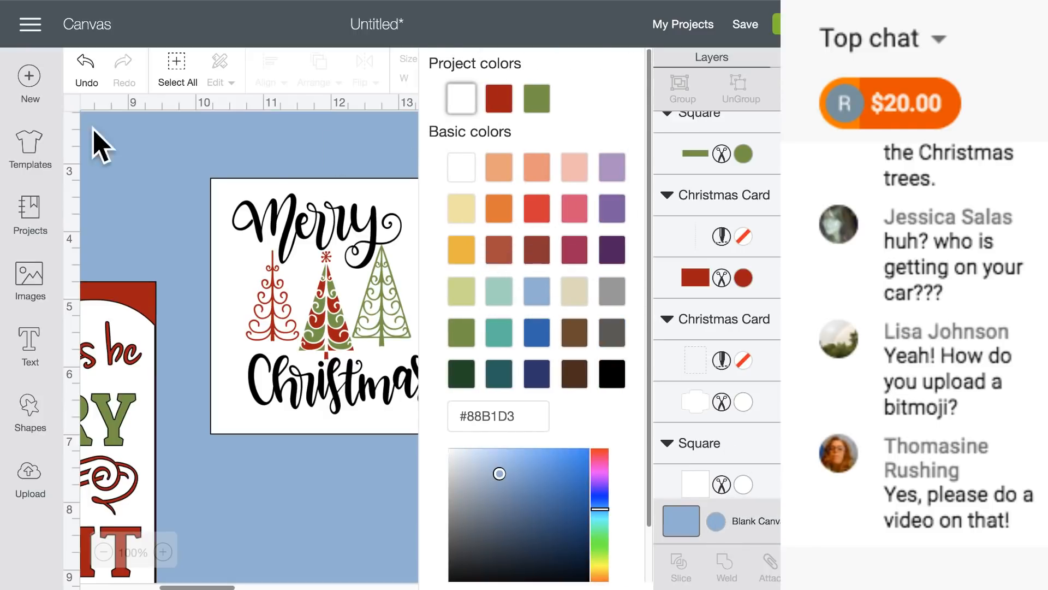
click(158, 169)
drag(440, 226, 430, 226)
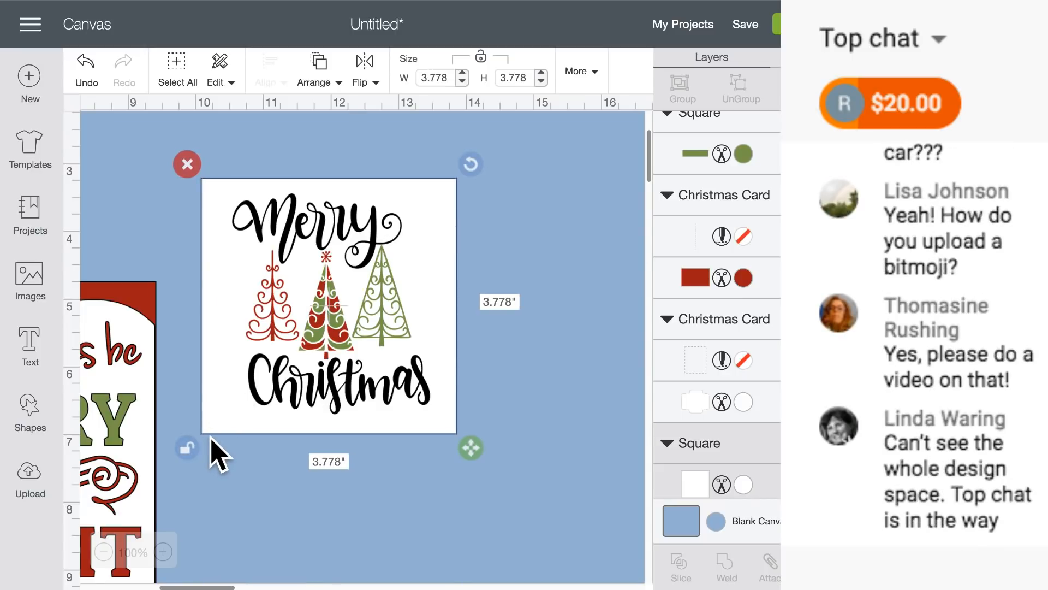
drag(382, 276, 603, 274)
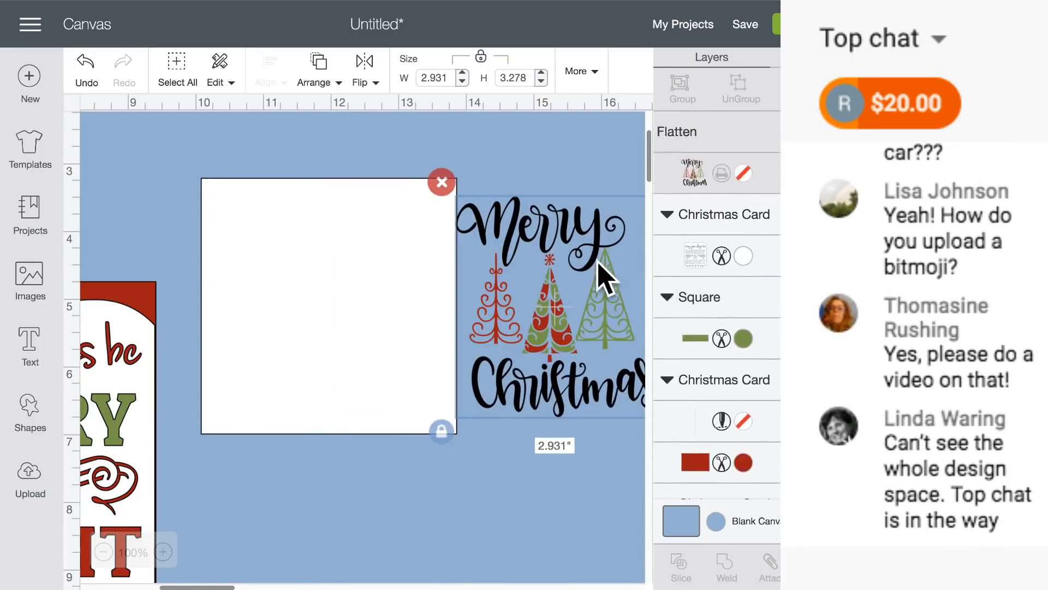
- Add a circle, enlarge it to about 4.22 in wide and place it over the Merry Christmas design
click(31, 416)
drag(329, 299, 309, 438)
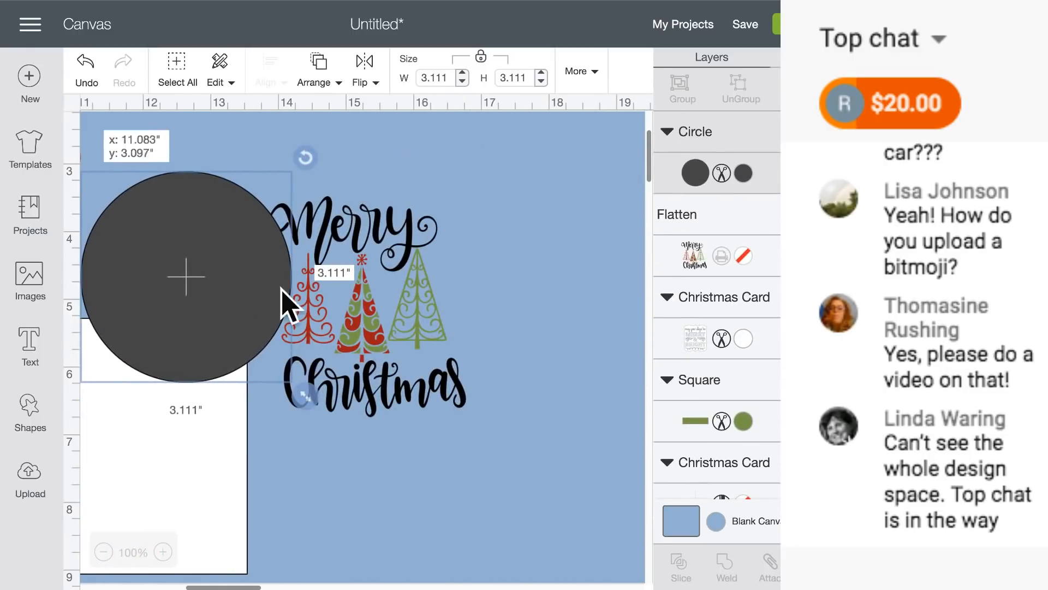
drag(181, 290, 349, 290)
drag(468, 390, 508, 432)
drag(361, 341, 342, 333)
drag(493, 421, 532, 460)
- Send the circle behind the Merry Christmas design and recolour it white
click(327, 81)
click(330, 112)
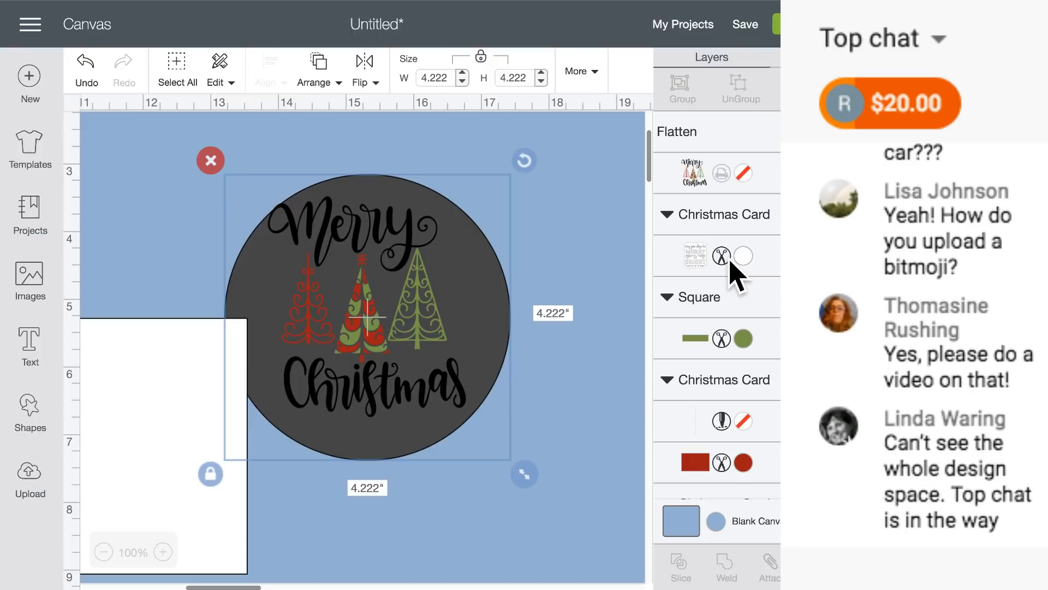
scroll(731, 270, down, 5)
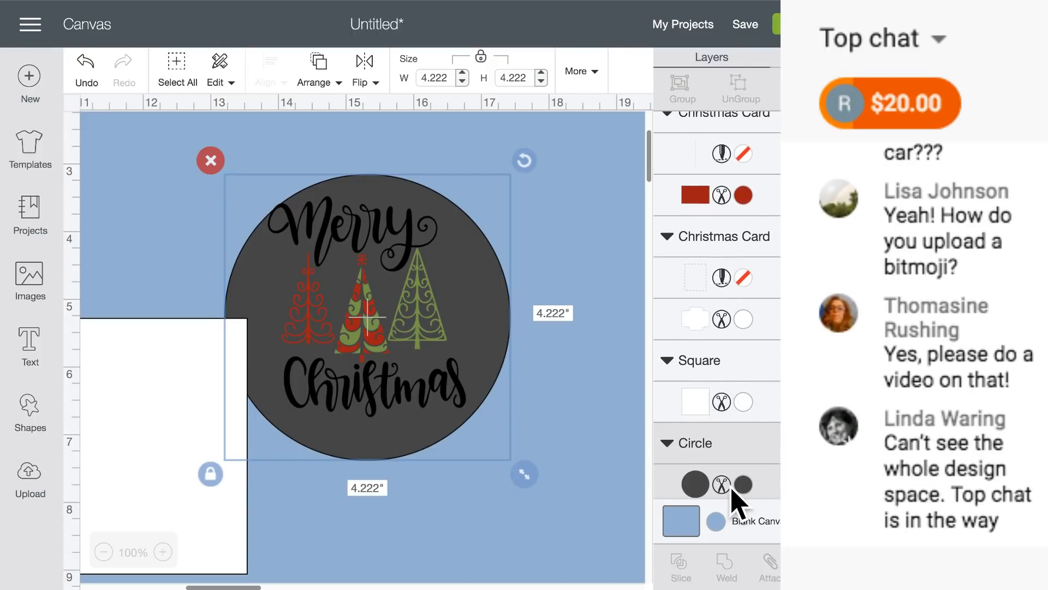
click(742, 484)
click(744, 484)
click(500, 207)
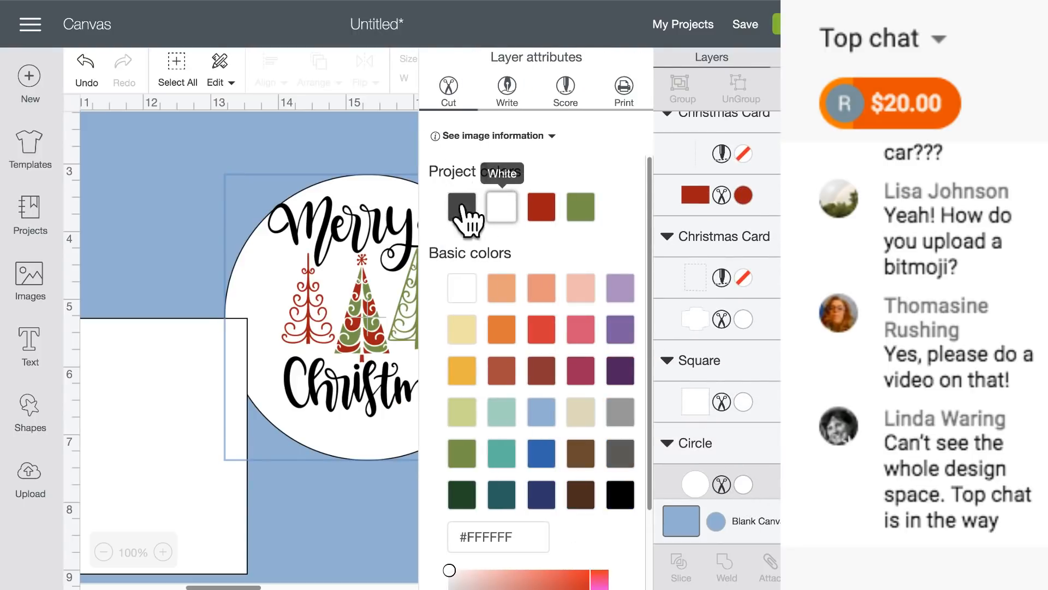
click(243, 155)
- Centre the white circle around the Merry Christmas design and move the white square clear of it
click(476, 306)
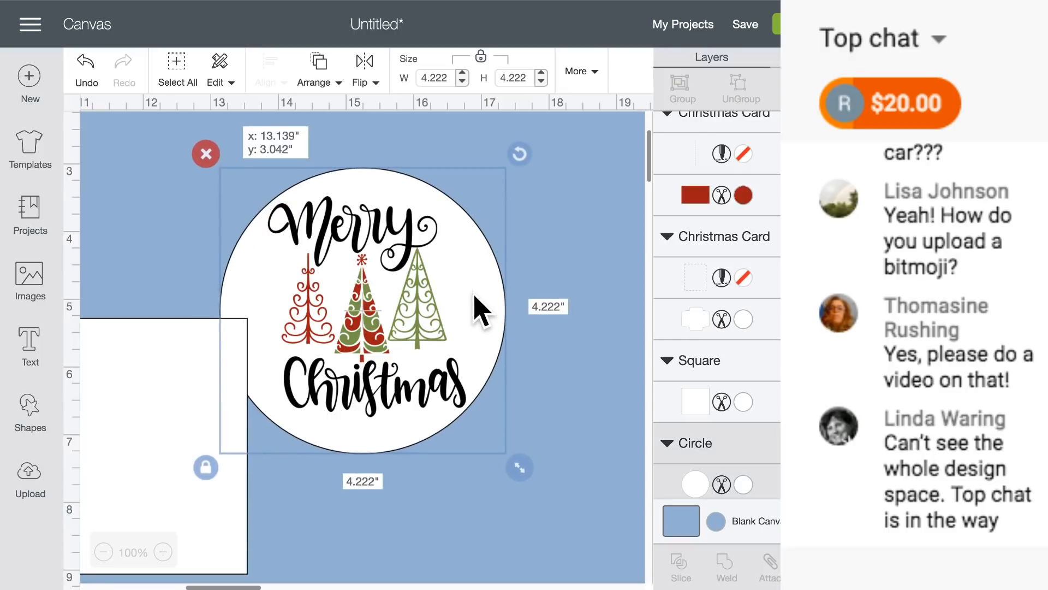
drag(471, 292, 478, 295)
drag(214, 335, 116, 368)
drag(480, 288, 480, 289)
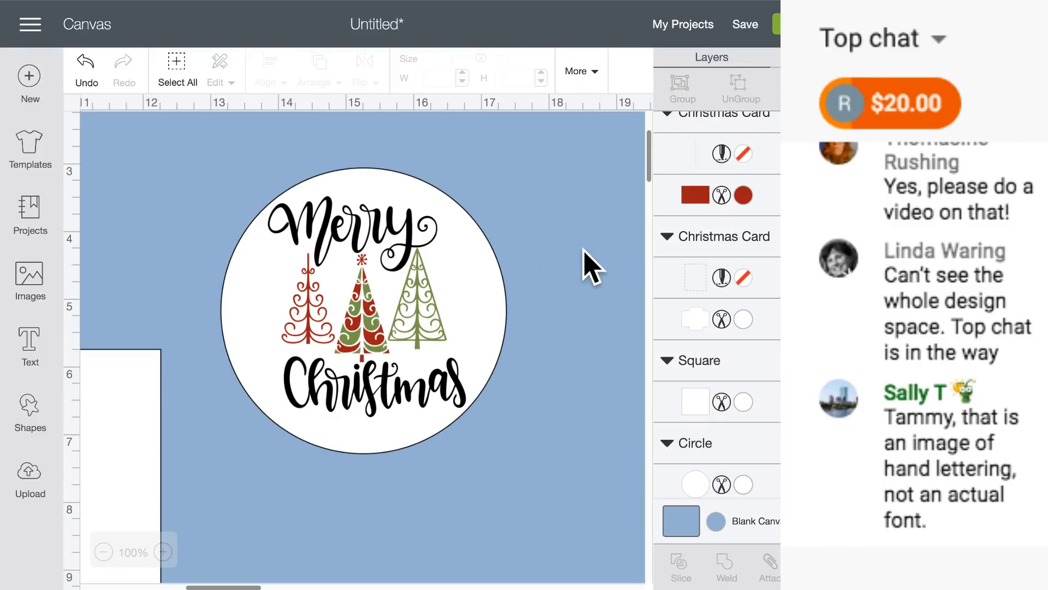
- Flatten the white circle and the Merry Christmas design into one printable image and shift it slightly
drag(240, 158, 541, 443)
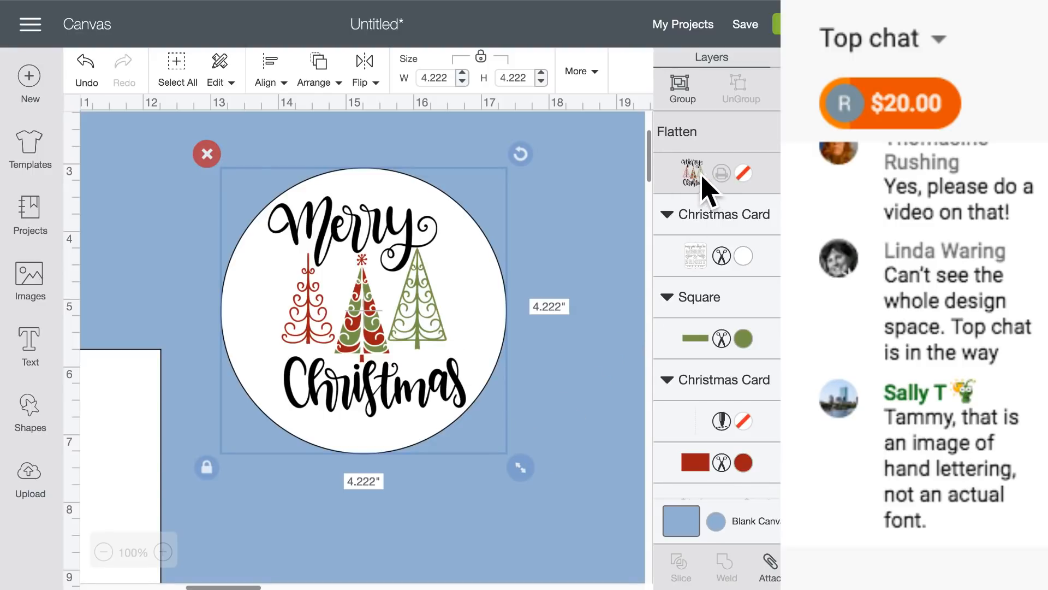
scroll(704, 186, down, 5)
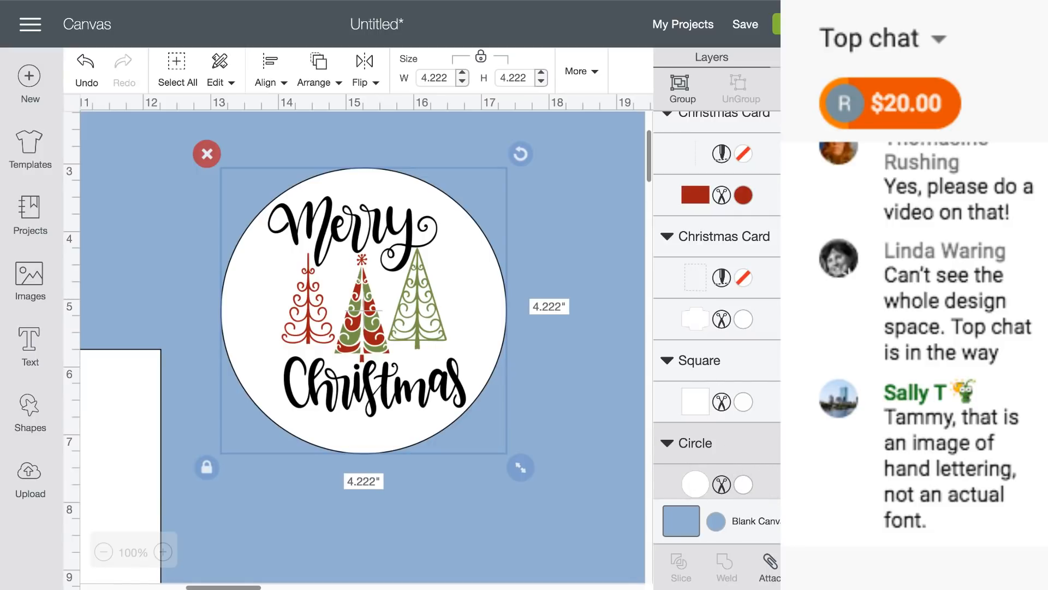
key(Delete)
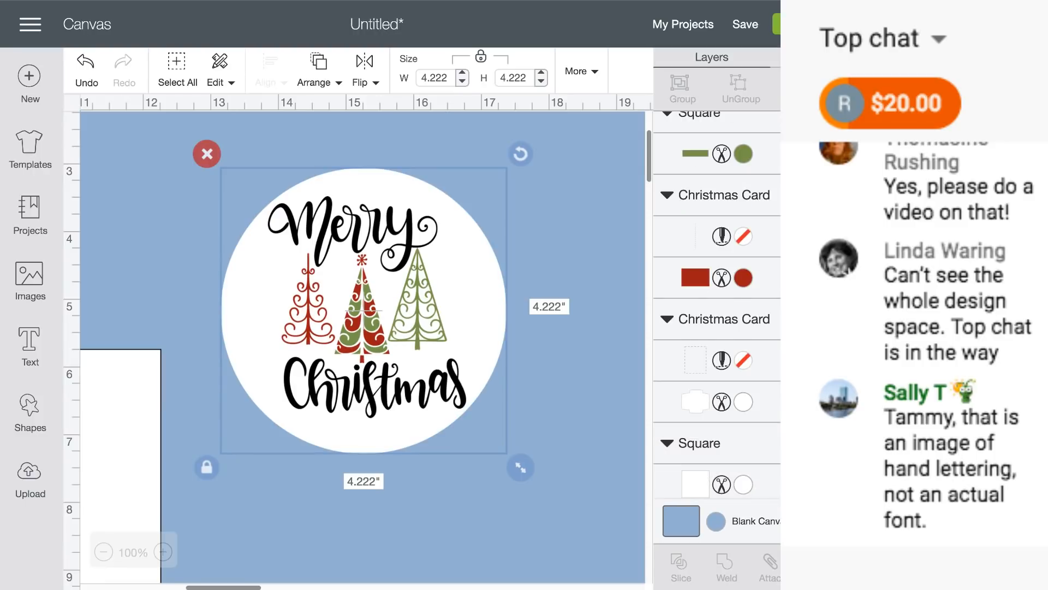
key(ctrl+d)
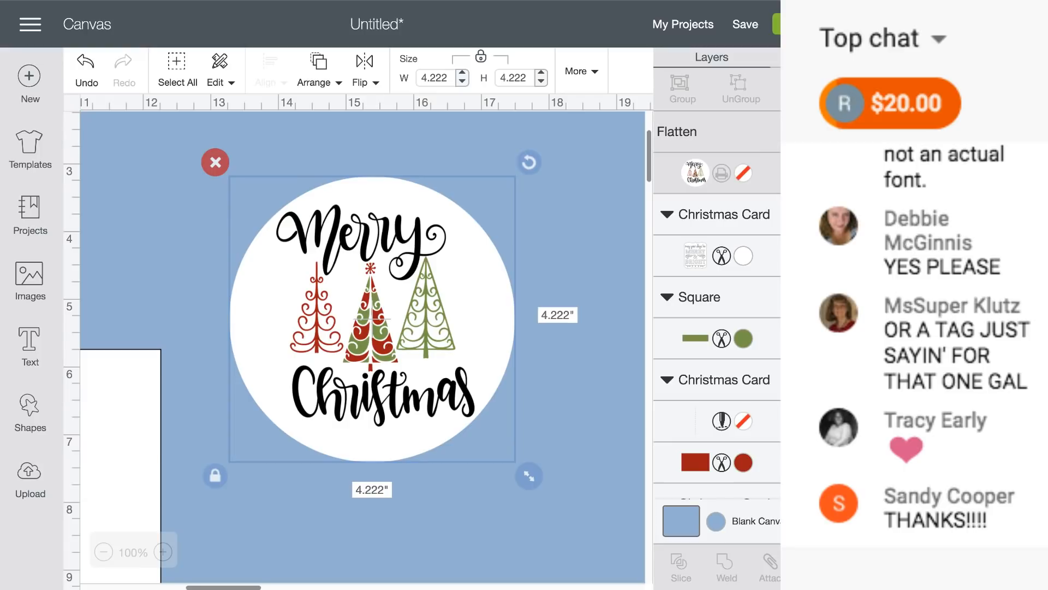
mouse_move(393, 281)
mouse_down()
mouse_move(362, 293)
mouse_move(393, 289)
mouse_up()
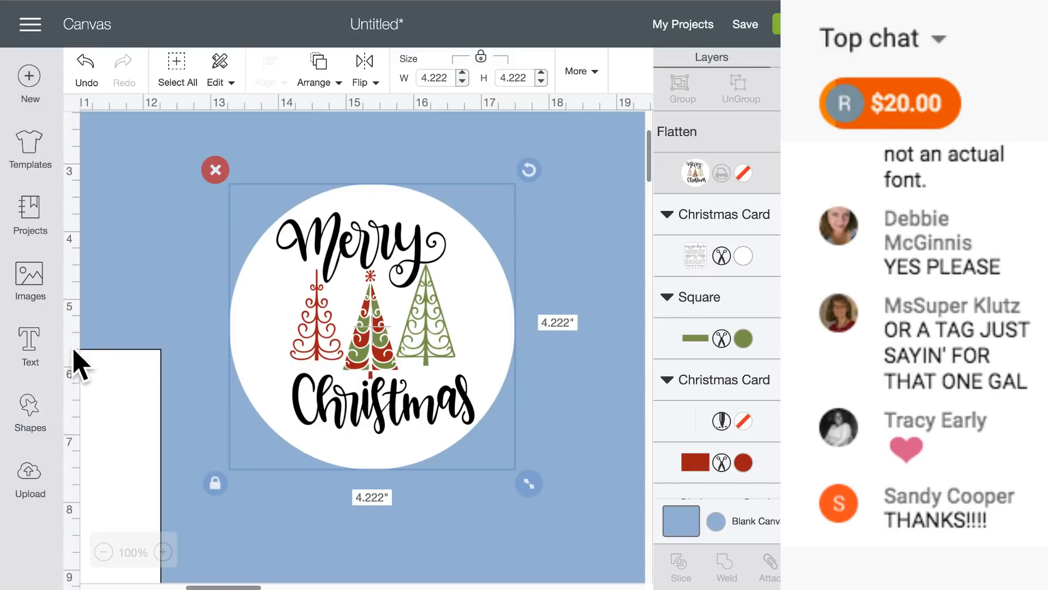
- Move the Merry & Bright card down and the round Merry Christmas design aside to clear space around the white square
scroll(293, 365, left, 2)
scroll(293, 376, left, 10)
drag(311, 409, 423, 324)
click(155, 326)
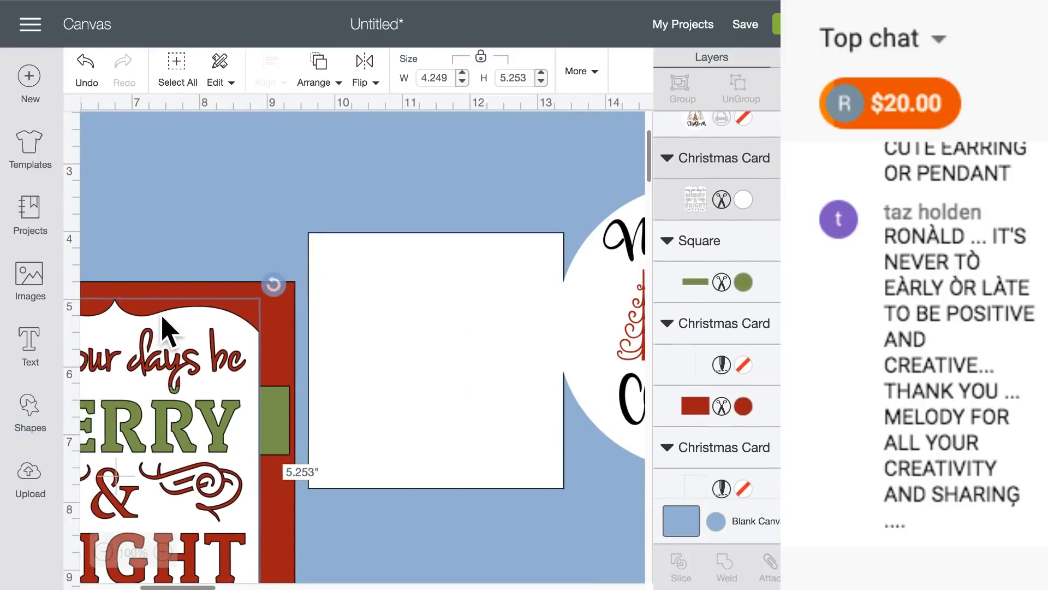
drag(157, 325, 191, 313)
drag(271, 390, 197, 587)
drag(508, 381, 402, 350)
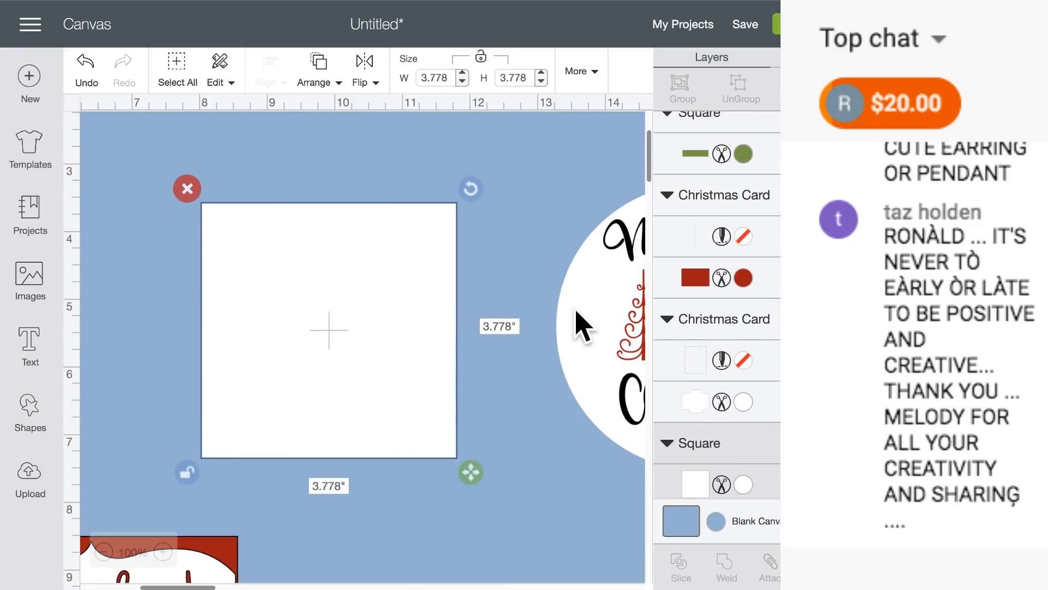
drag(577, 327, 636, 304)
- Resize the white square into an upright rectangle about 2.01 in wide by 3.25 in high
drag(321, 339, 353, 344)
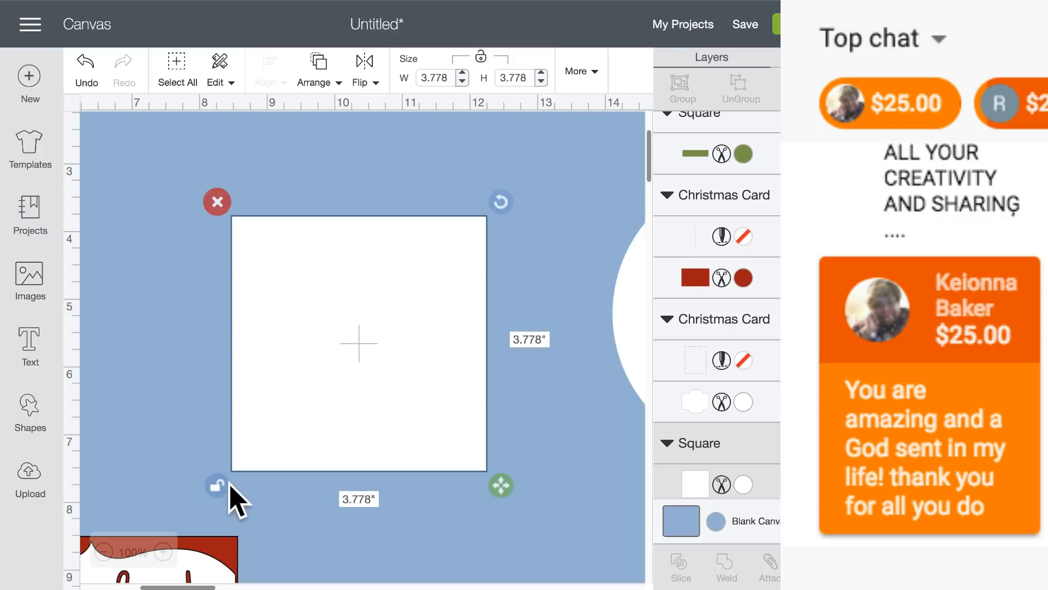
drag(500, 485, 382, 450)
drag(310, 357, 326, 405)
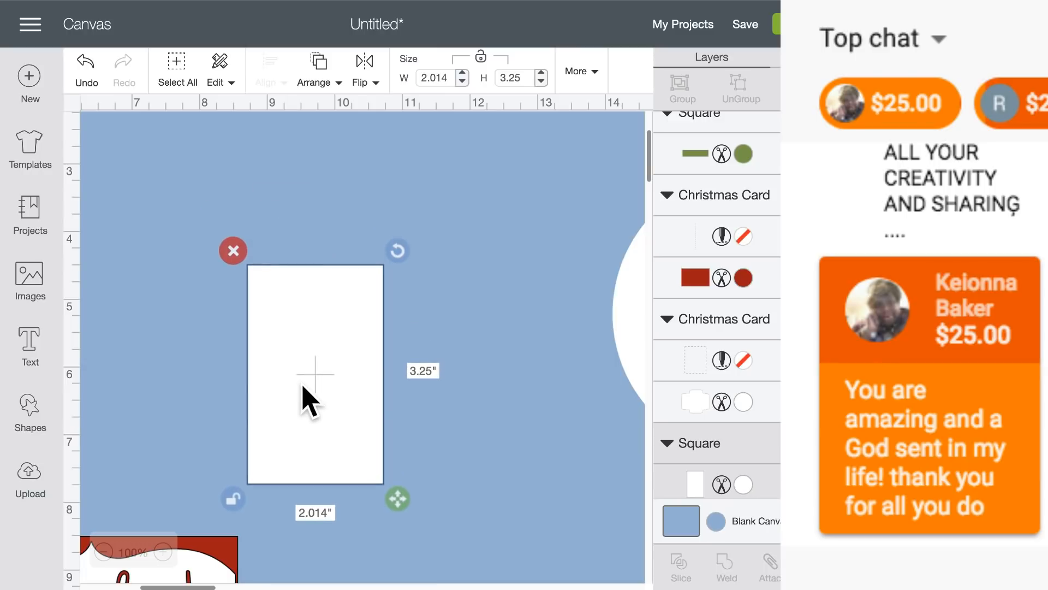
- Add a pentagon about 1.97 in wide by 1.87 in high and place it over the white rectangle's upper edge
click(27, 407)
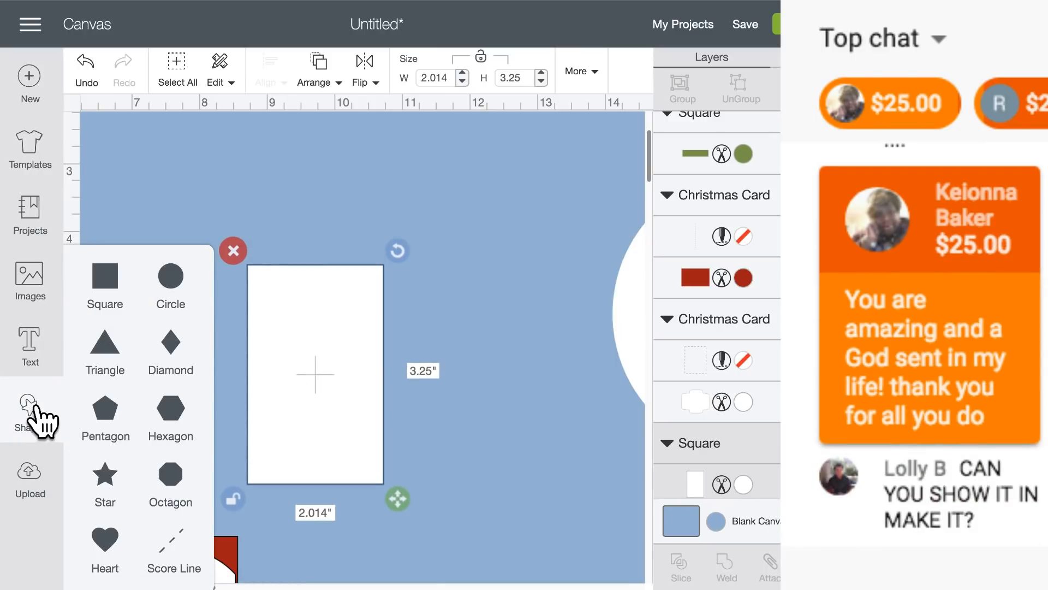
click(109, 418)
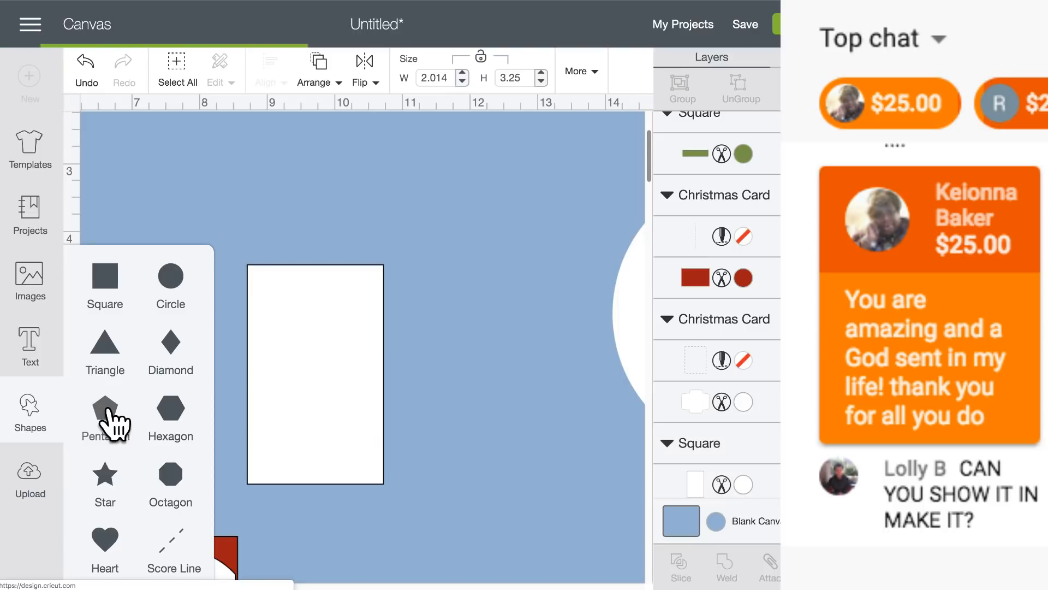
drag(333, 350, 392, 342)
drag(441, 448, 351, 335)
drag(253, 297, 488, 246)
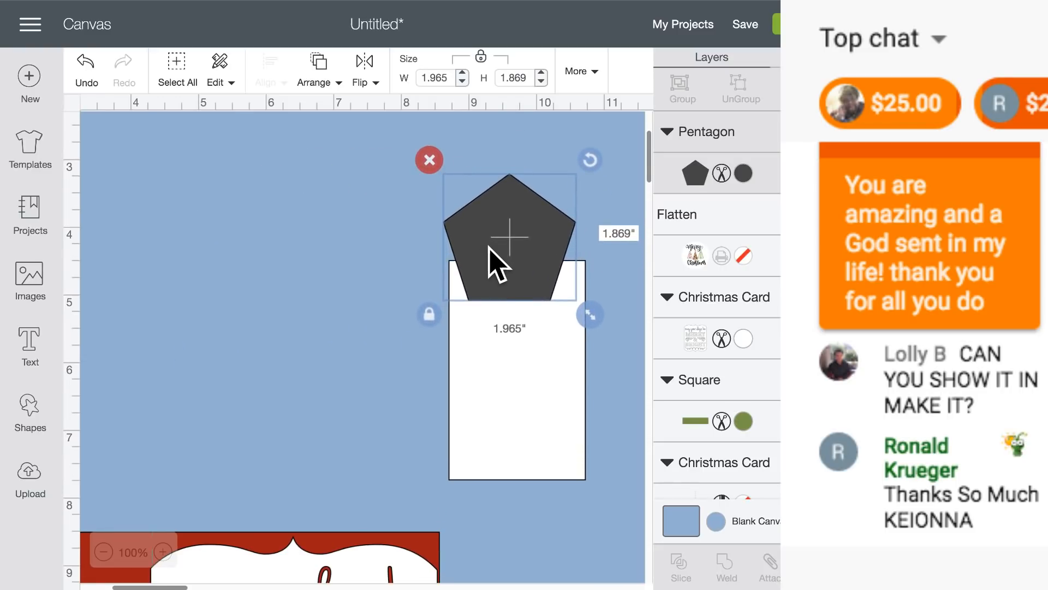
- Unlock the pentagon's proportions, stretch it to about 2.27 in by 1.84 in and rotate it to point downward
click(429, 314)
drag(590, 320, 612, 321)
mouse_move(552, 283)
mouse_down()
mouse_move(528, 264)
mouse_move(533, 286)
mouse_up()
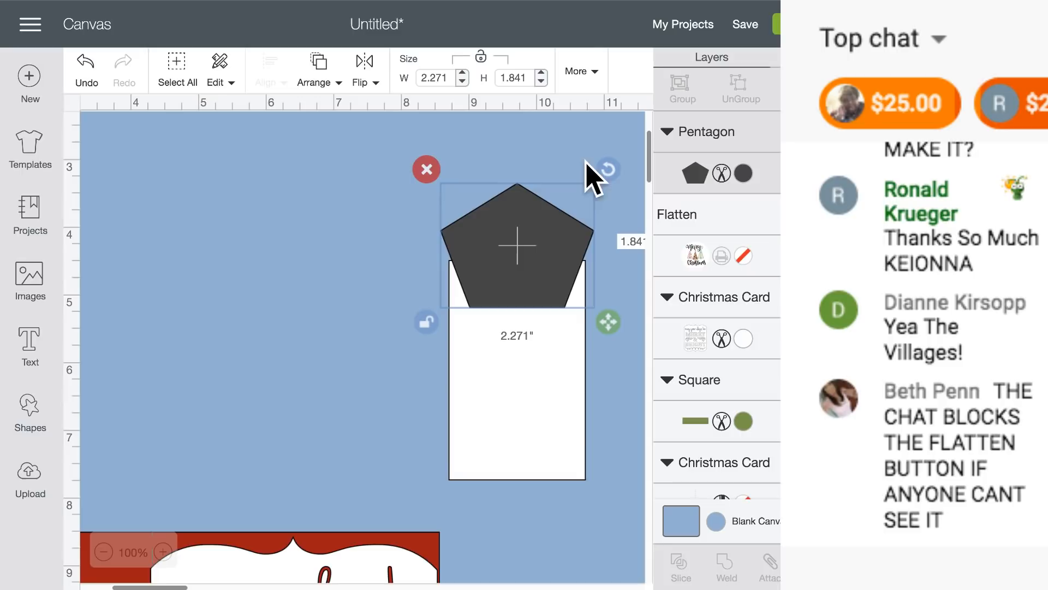
drag(604, 175, 440, 323)
- Resize the inverted pentagon to about 2.05 in wide by 1.58 in high and align it with the white rectangle's sides
drag(608, 316, 581, 298)
drag(591, 162, 593, 169)
drag(512, 240, 521, 254)
drag(597, 319, 602, 320)
drag(547, 267, 542, 262)
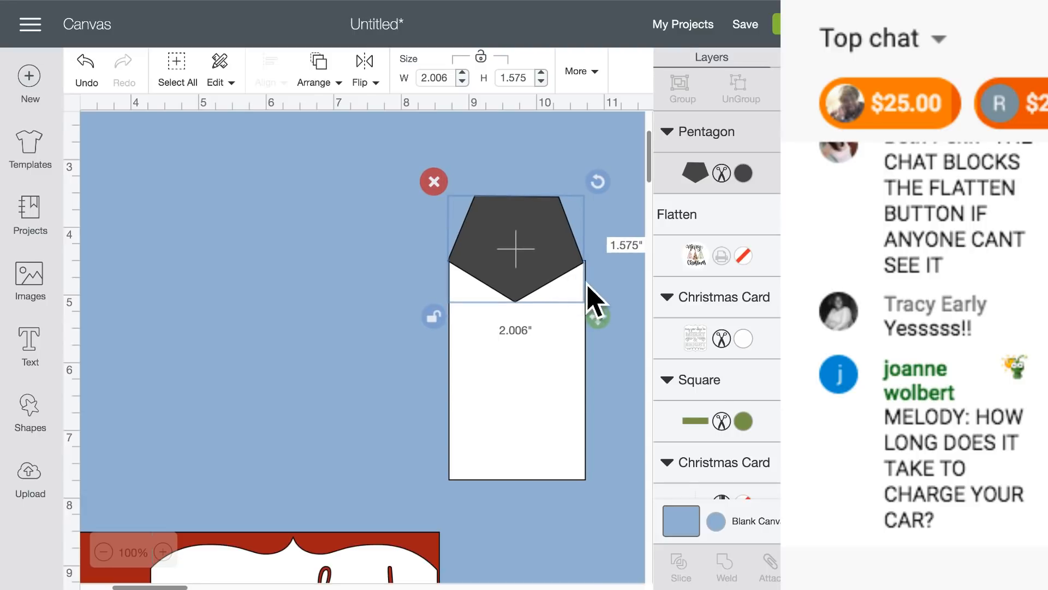
drag(600, 307, 601, 309)
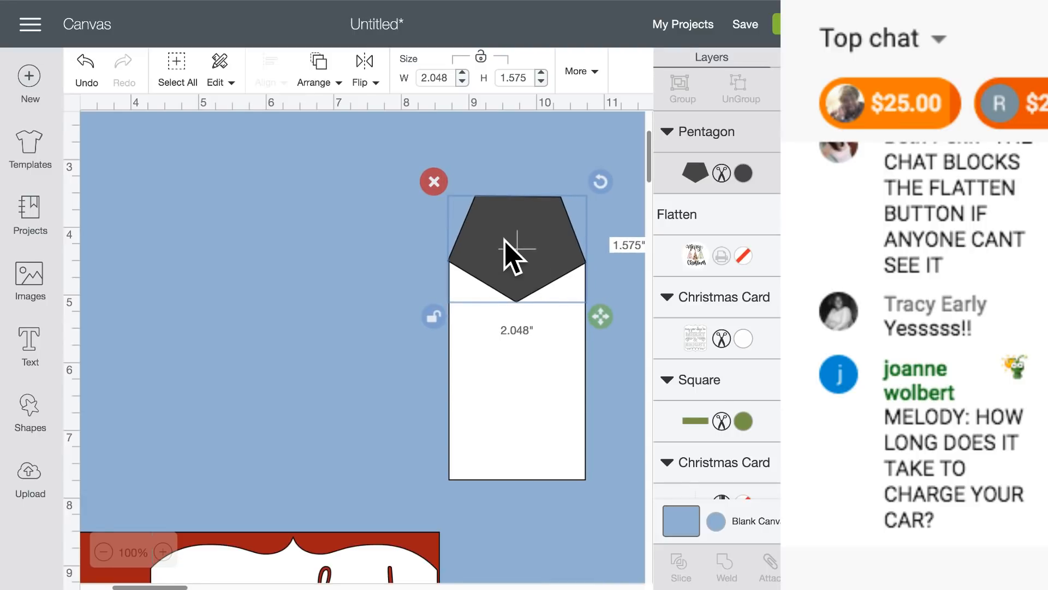
- Weld the inverted pentagon and the white rectangle into a single tag shape
click(385, 272)
drag(390, 198, 562, 343)
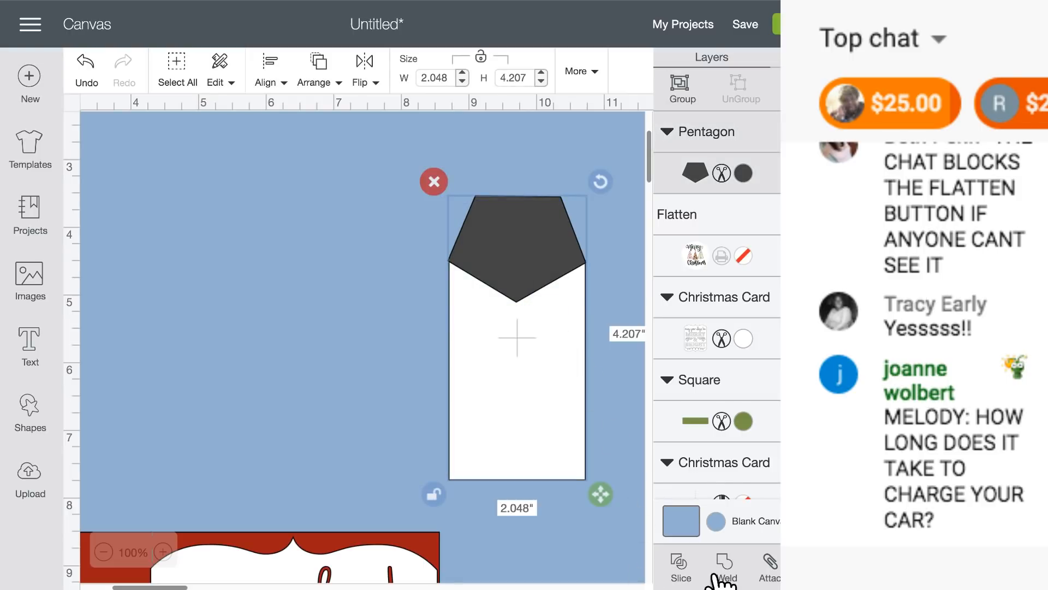
click(733, 562)
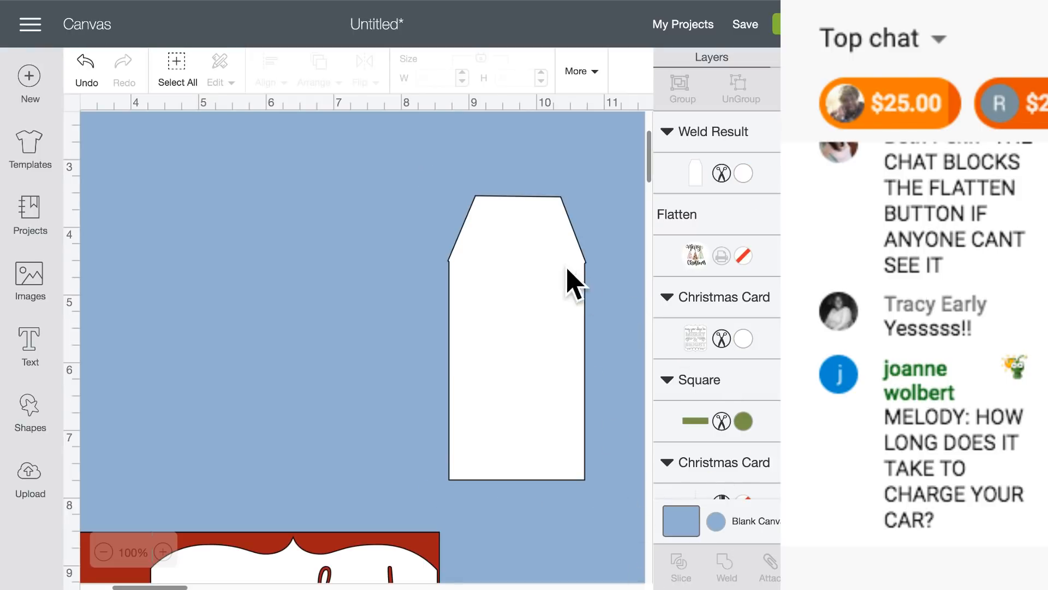
click(498, 290)
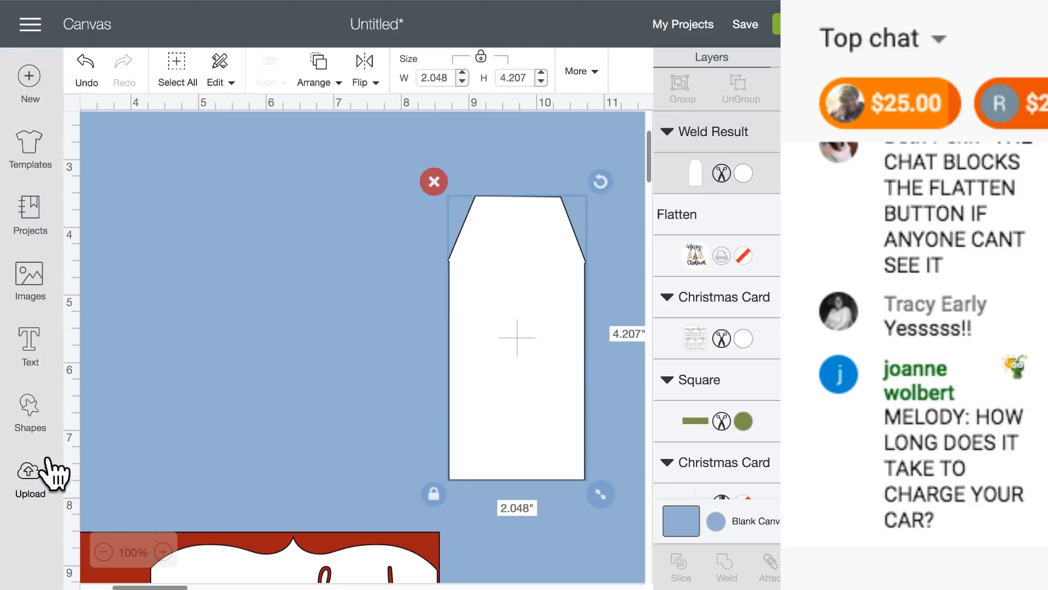
- Add a circle about 0.29 in across and place it near the tag's tapered end
click(32, 420)
click(173, 289)
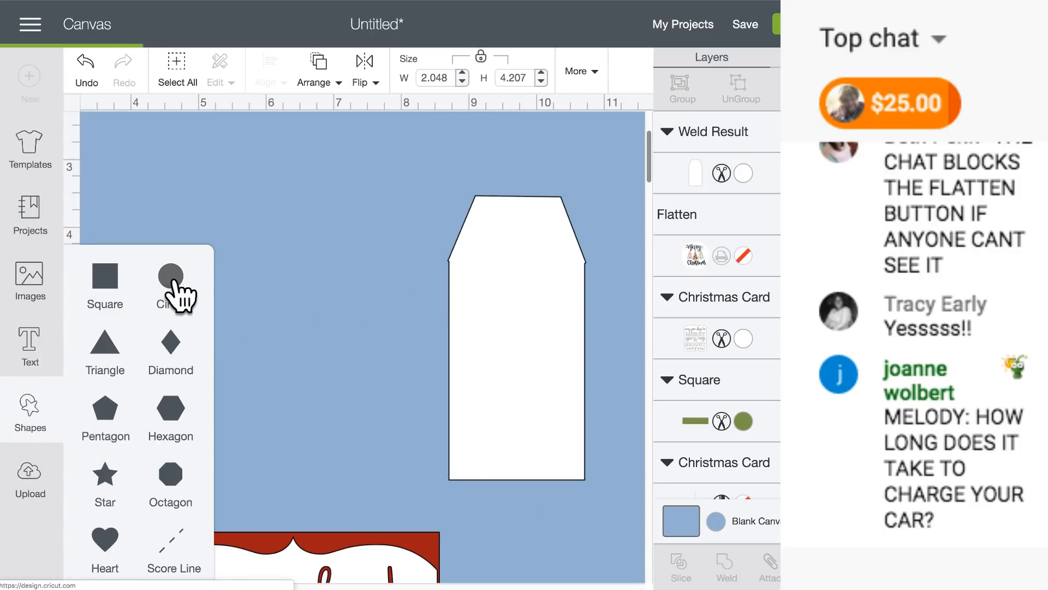
drag(122, 164, 468, 320)
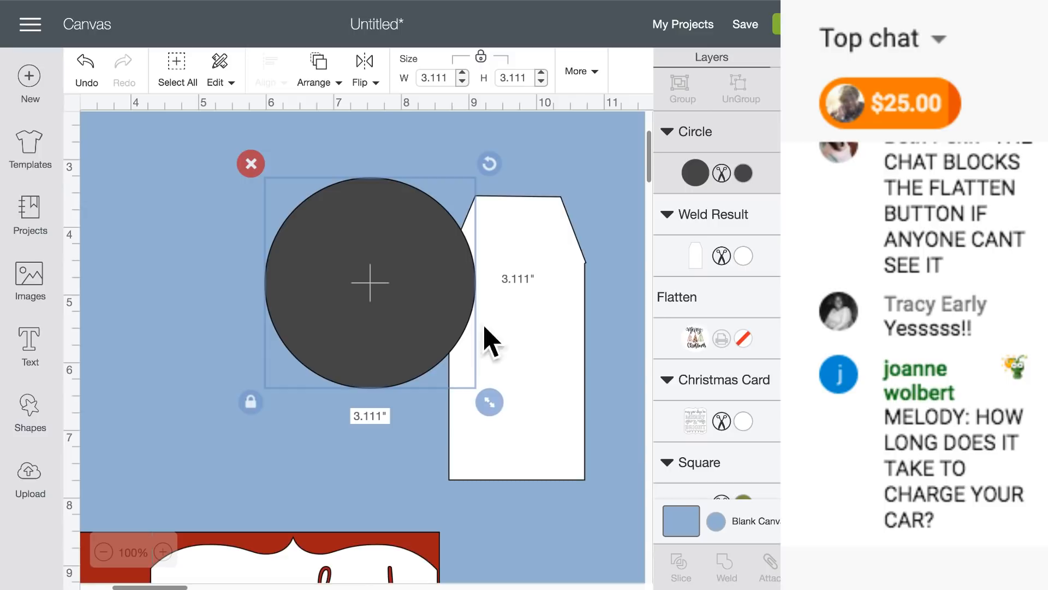
drag(497, 401, 528, 222)
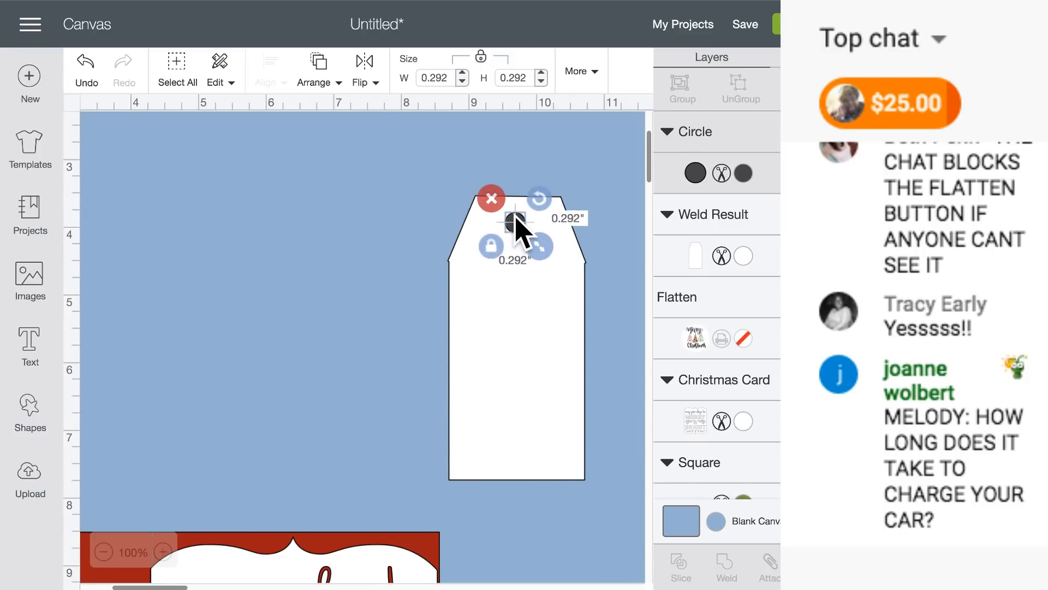
- Center the small circle horizontally on the tag and slice out the hole, clearing the cut circles off the tag
click(495, 156)
drag(471, 160, 555, 309)
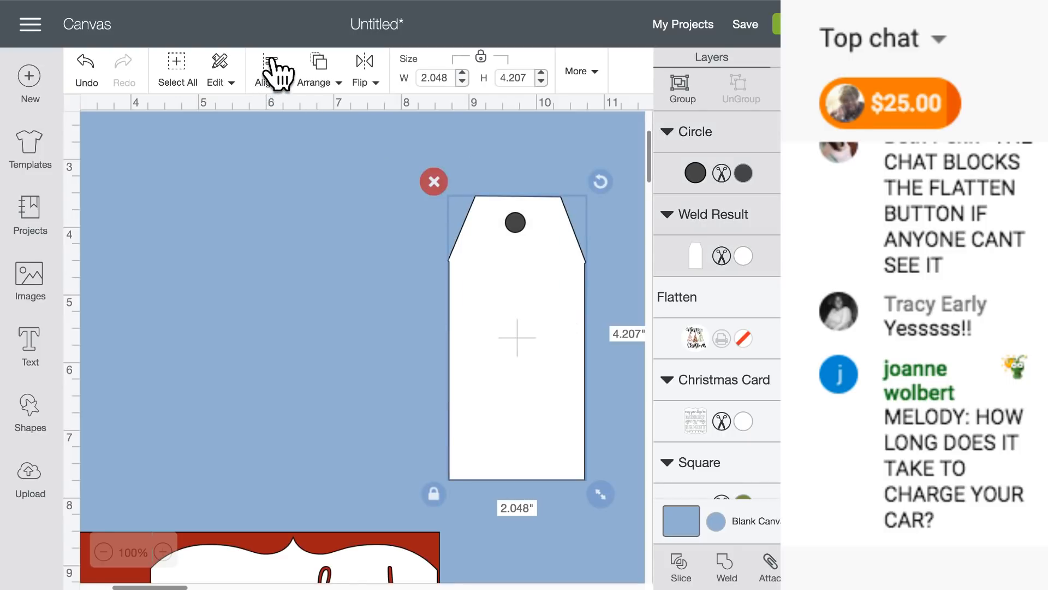
click(273, 71)
click(279, 161)
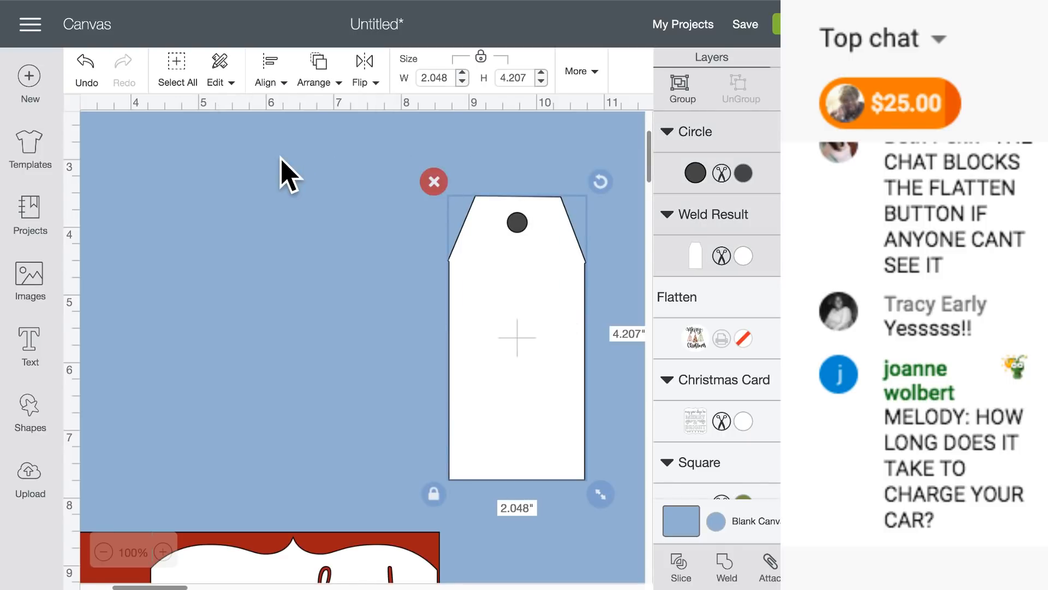
click(680, 565)
drag(529, 220, 232, 220)
- Rotate the tag a quarter turn clockwise so it lies horizontally with the hole at its right end
click(498, 253)
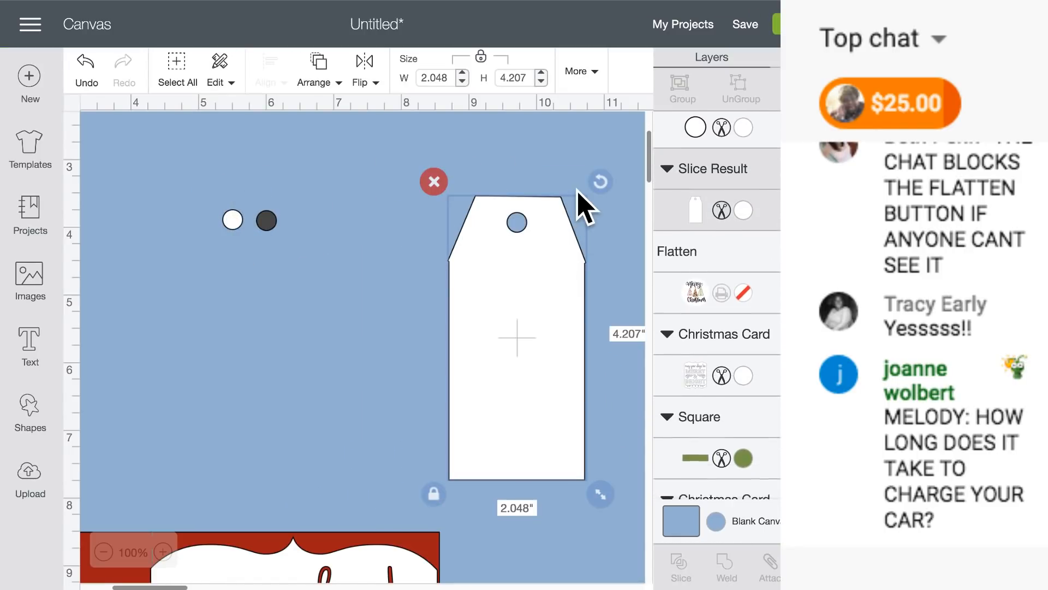
drag(600, 183, 683, 362)
drag(526, 355, 449, 311)
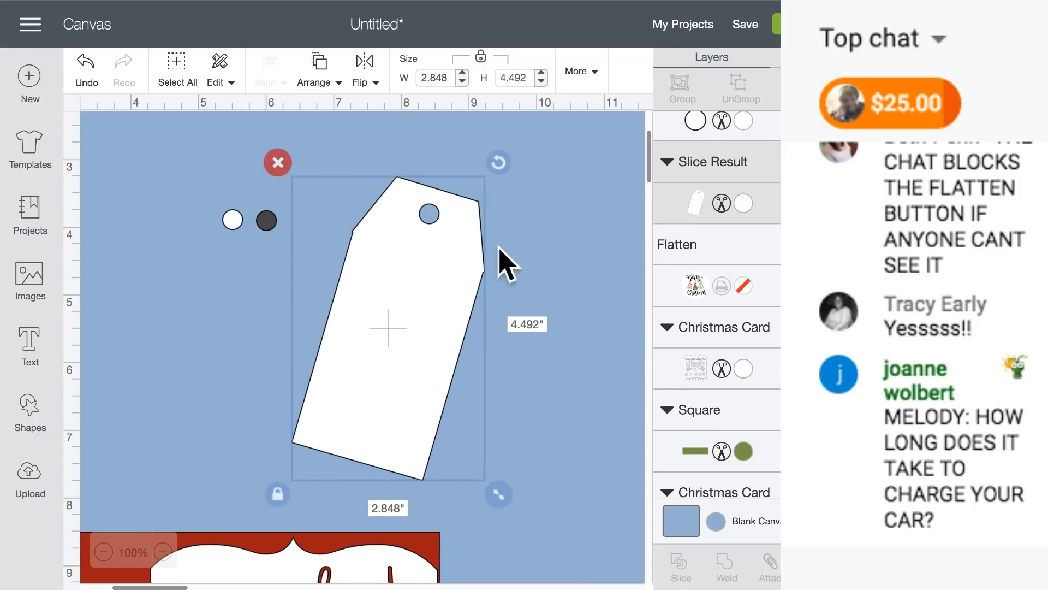
drag(499, 162, 644, 426)
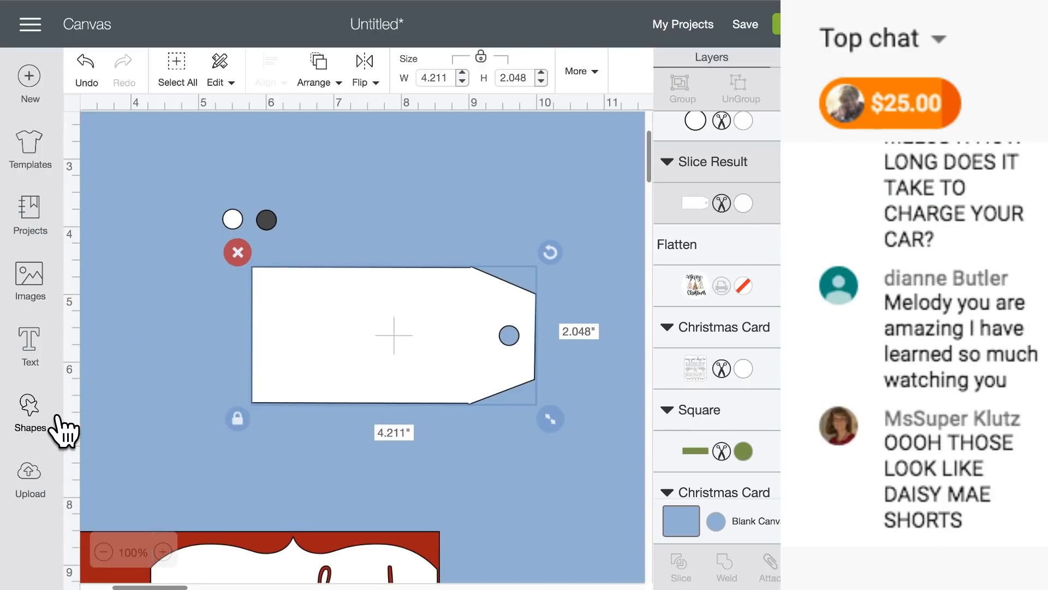
- Add a text object reading "To:" and "From:" with a blank line between them
click(32, 345)
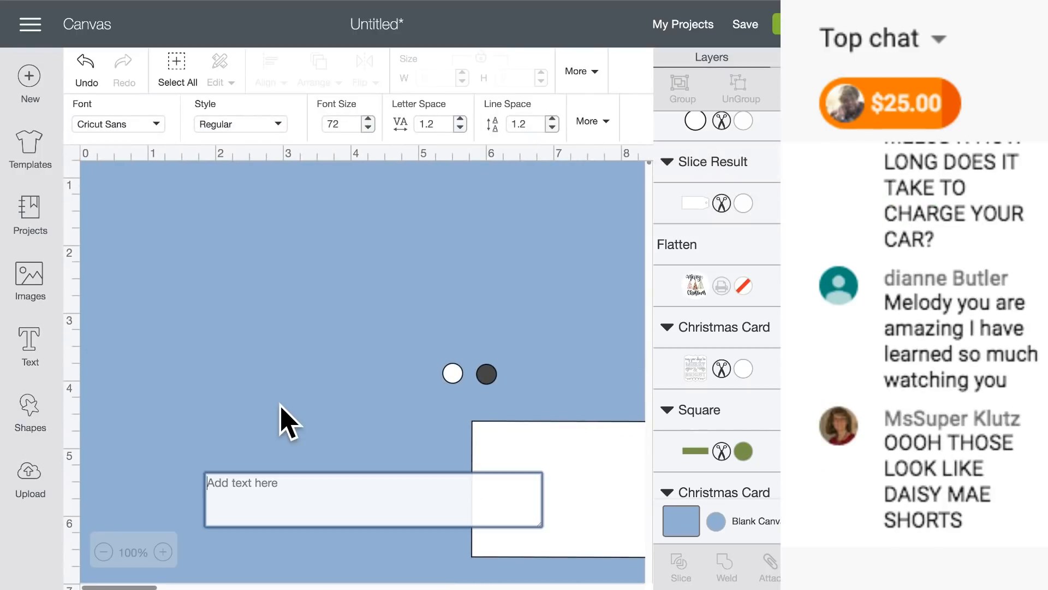
text(To:  )
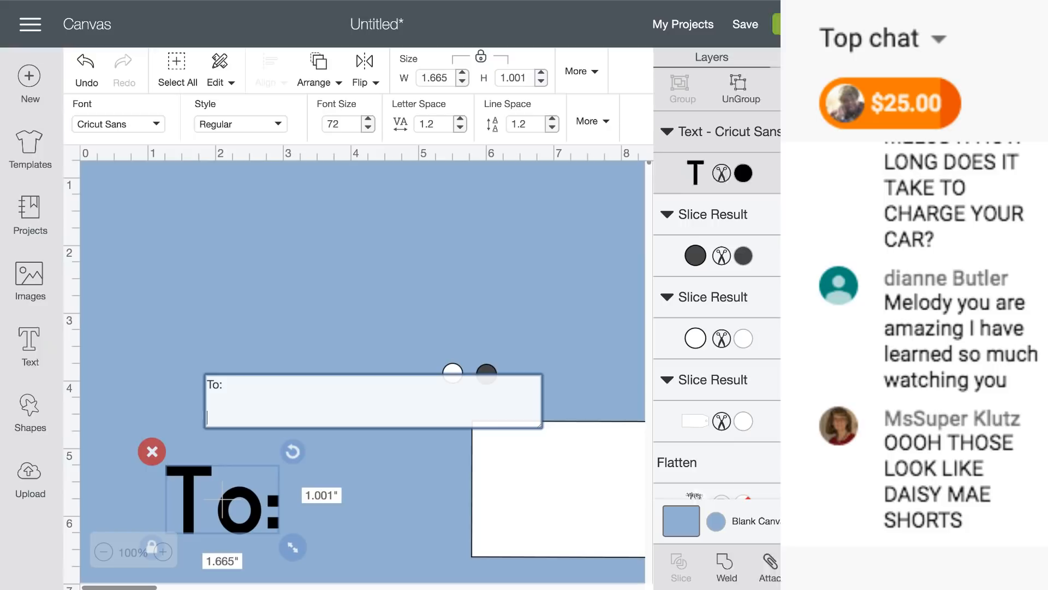
text(From)
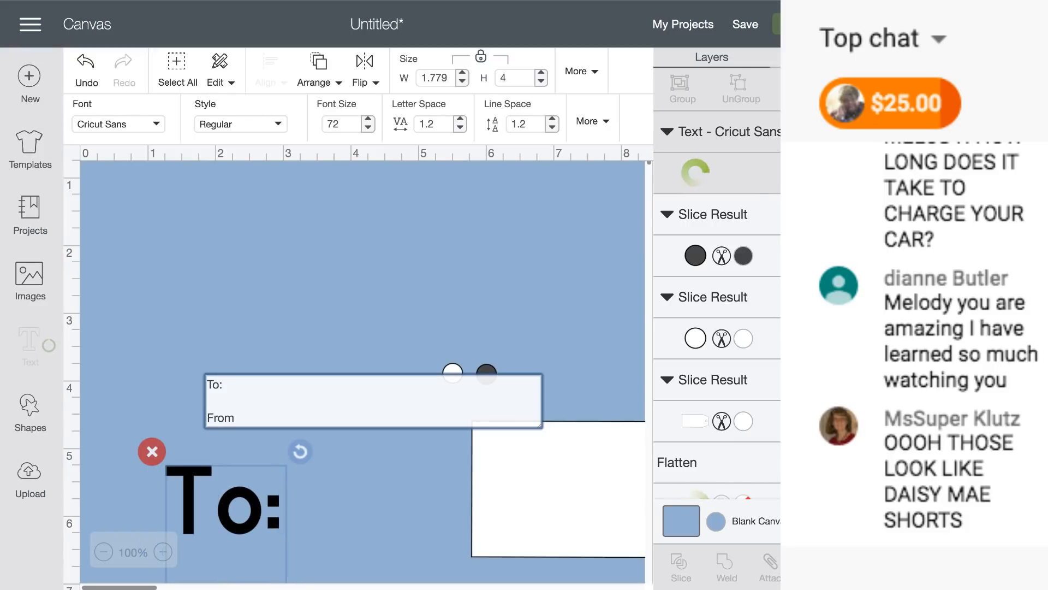
text(:.)
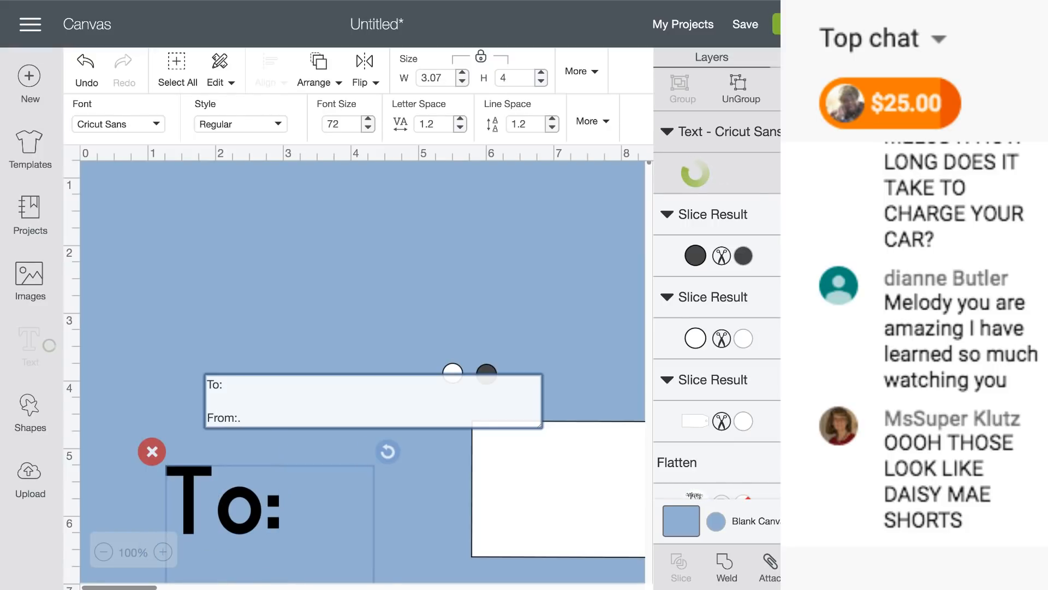
key(BackSpace)
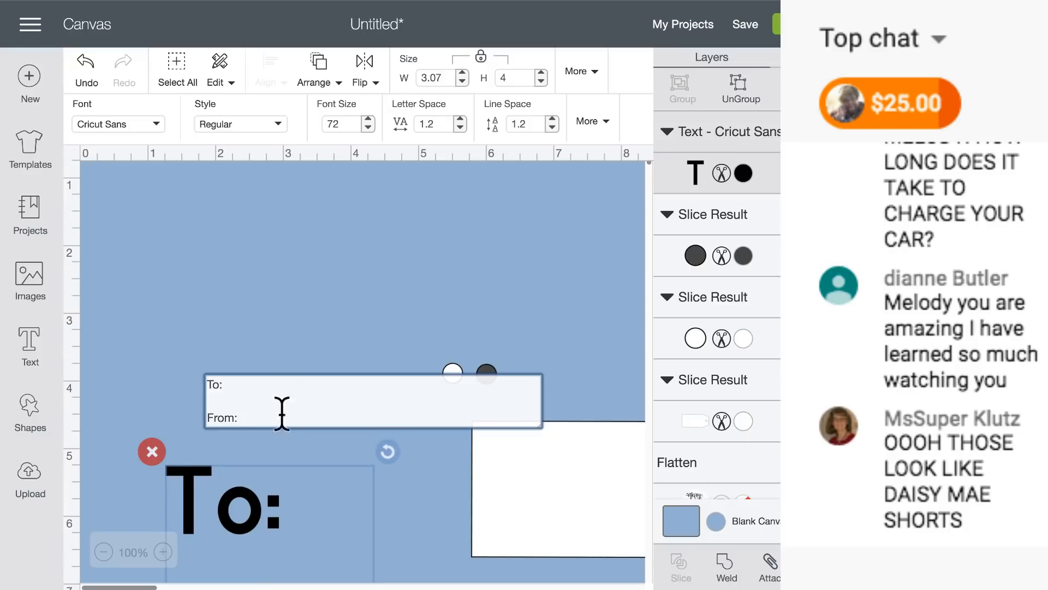
- Set the text style to Writing and its font to Algebra
click(261, 125)
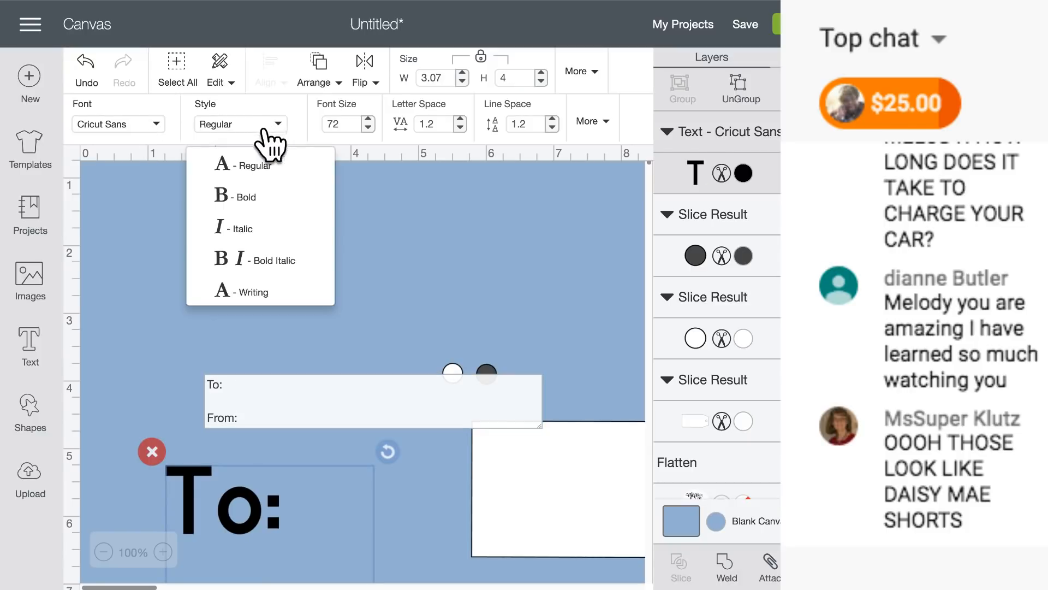
click(267, 290)
click(156, 125)
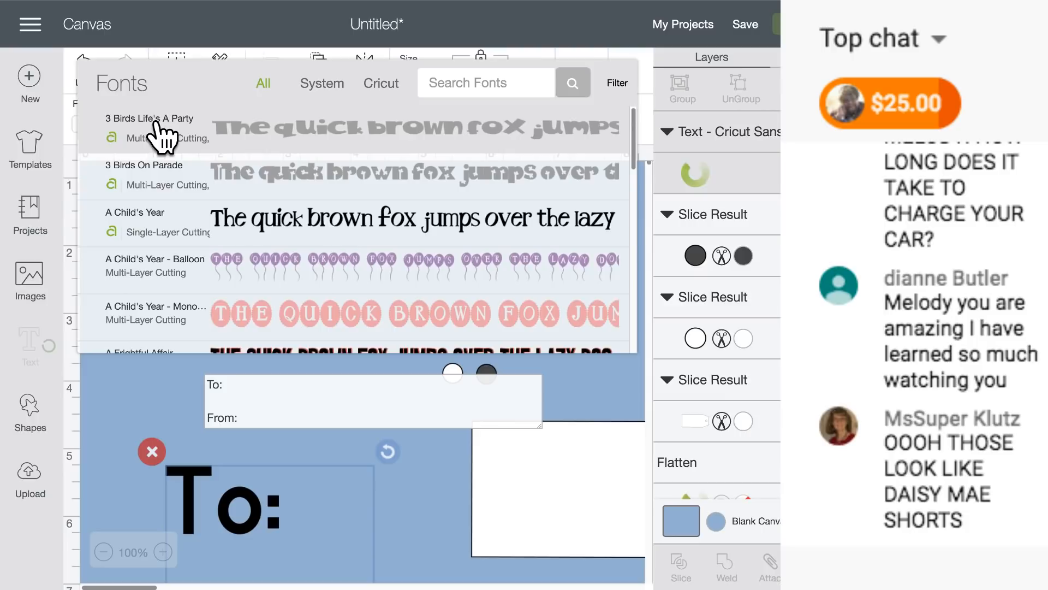
scroll(276, 316, down, 6)
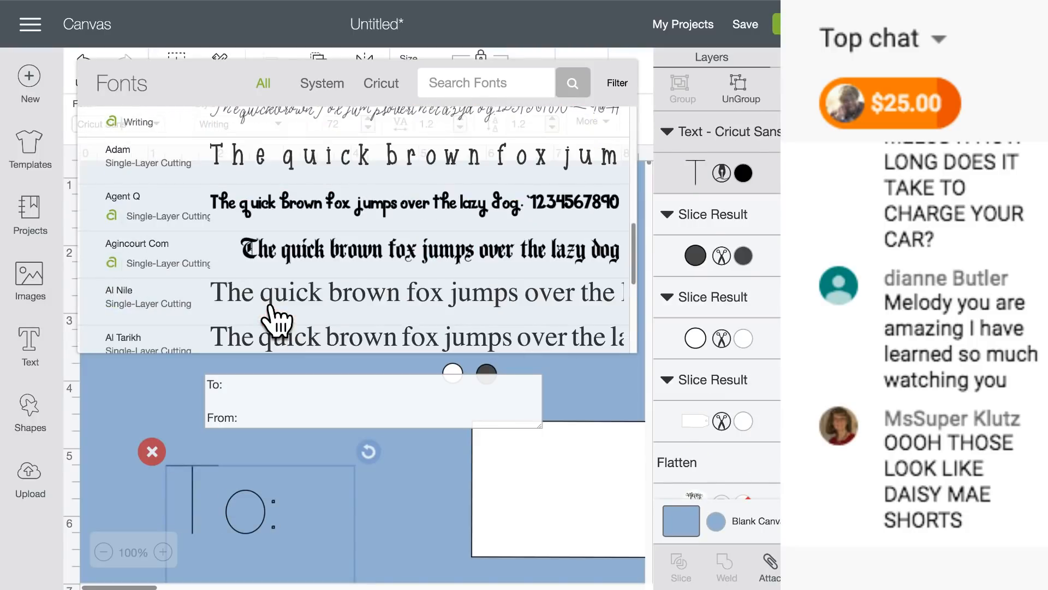
scroll(276, 320, down, 4)
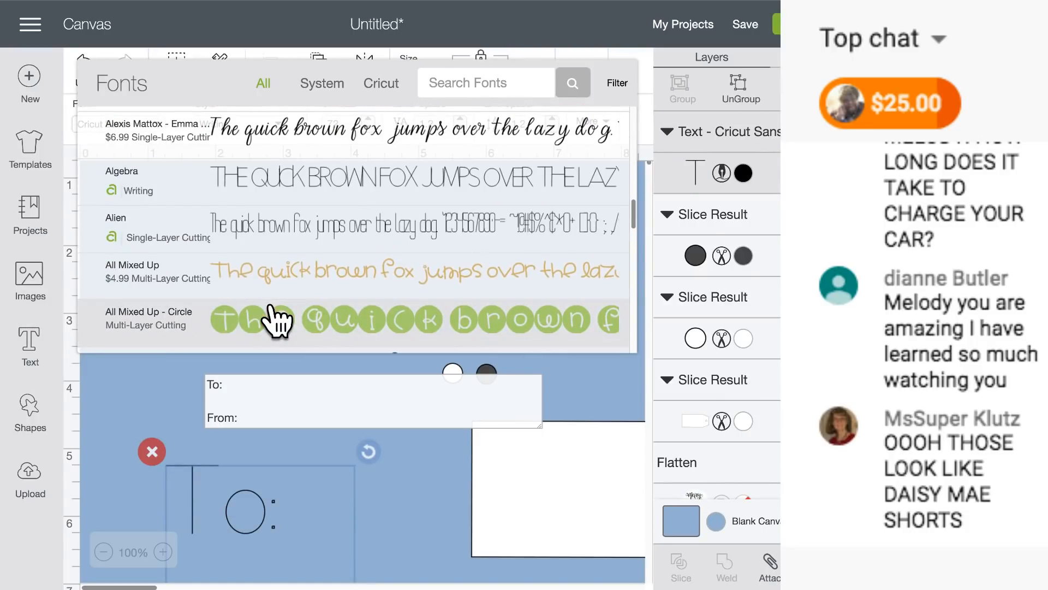
click(253, 187)
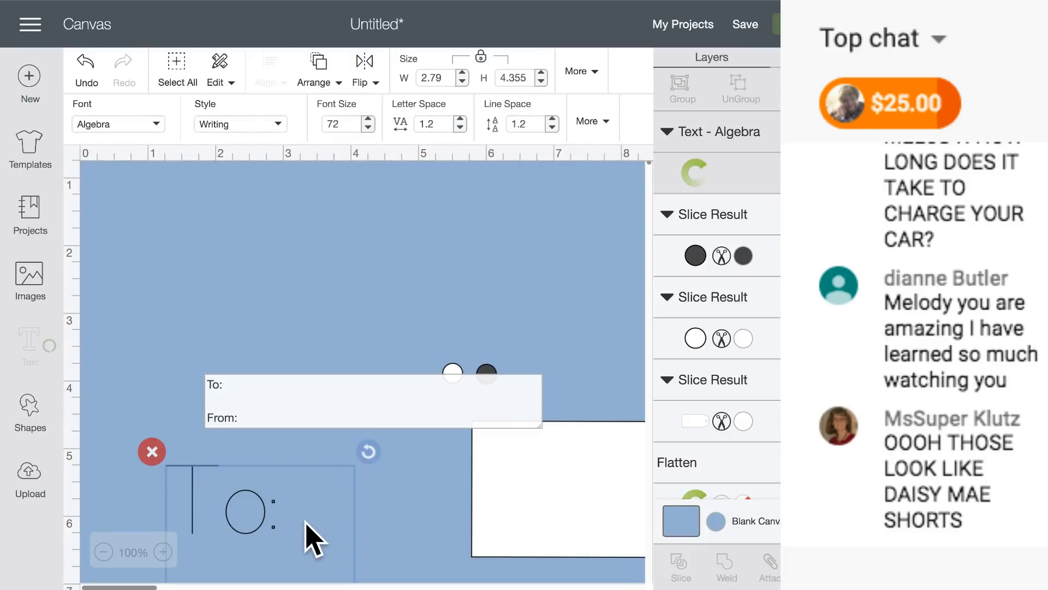
- Shrink the TO/FROM text to about 2.39 in wide and set its line spacing to 0
scroll(308, 541, down, 5)
drag(322, 543, 320, 475)
drag(251, 346, 256, 185)
drag(399, 448, 384, 386)
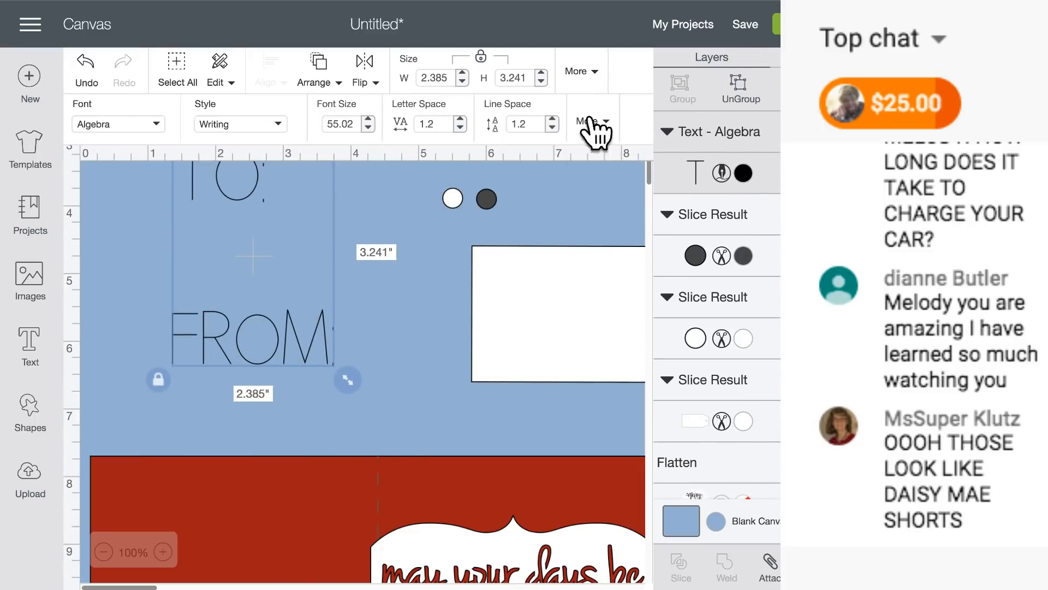
click(539, 120)
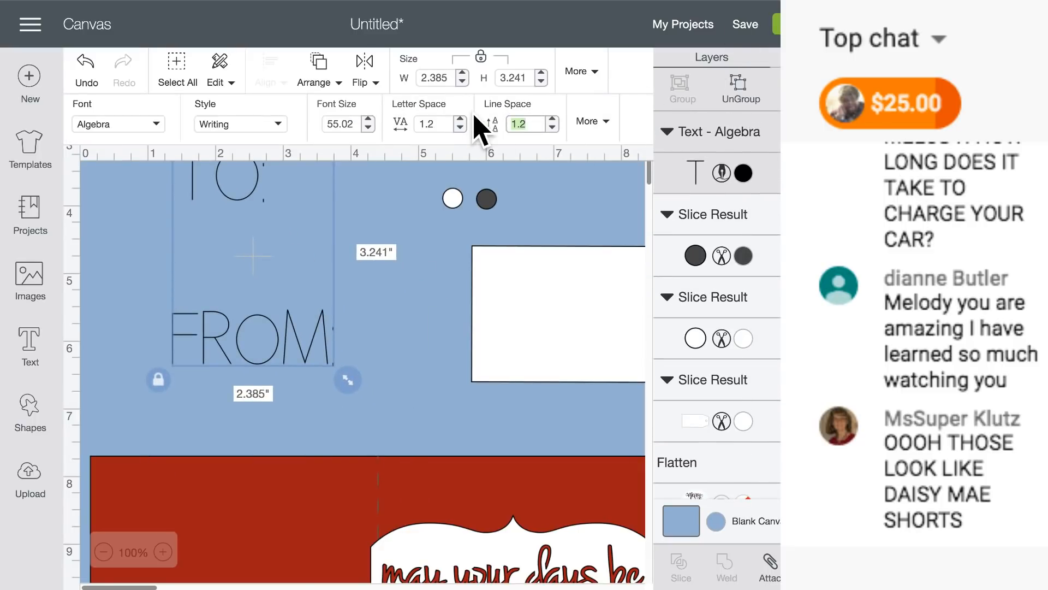
text(0)
key(Return)
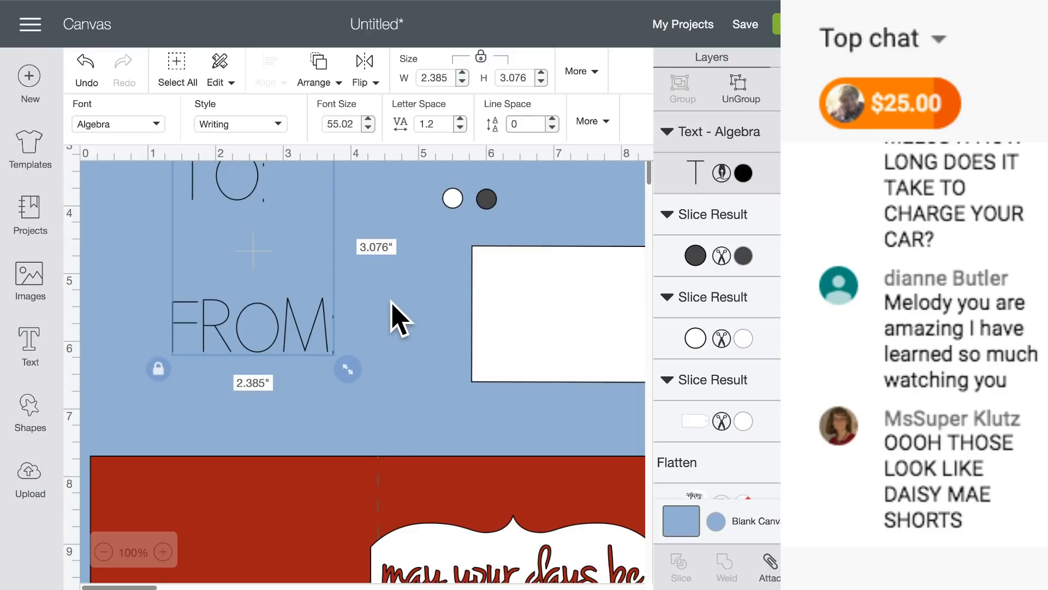
- Resize the TO/FROM text to about 1 in wide by 1.28 in high and place it at the tag's square end
click(241, 279)
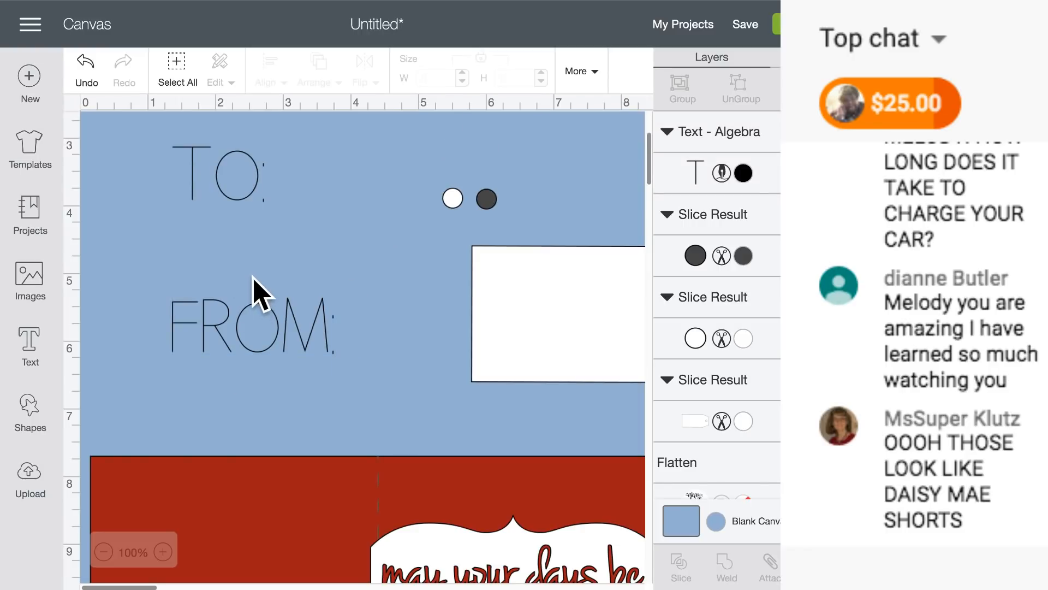
click(331, 348)
drag(349, 368, 253, 247)
drag(208, 218, 527, 344)
click(358, 333)
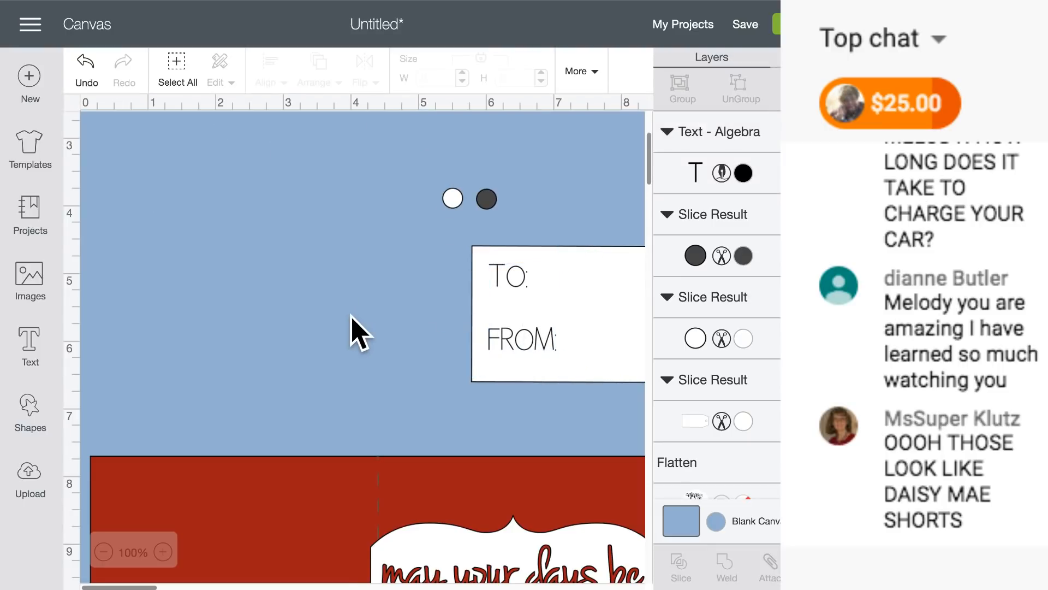
- Attach the TO/FROM text to the tag
scroll(358, 331, right, 5)
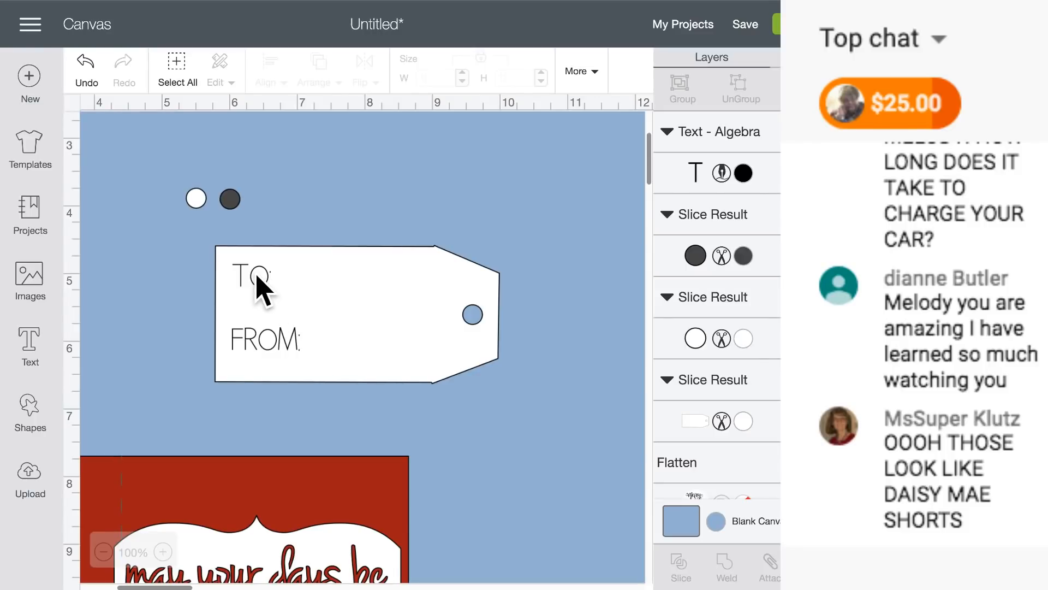
drag(257, 276, 258, 277)
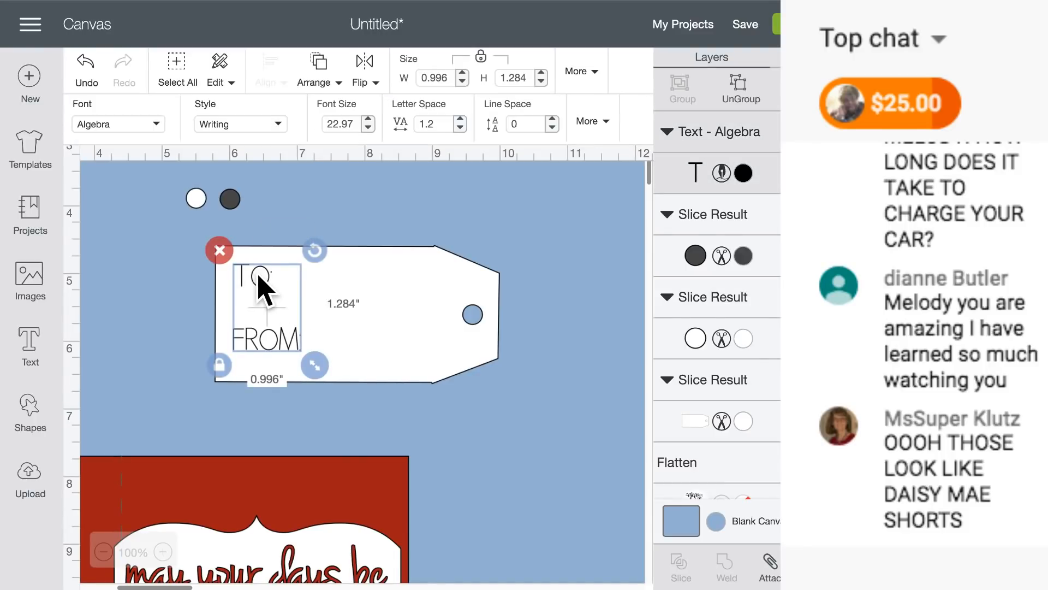
drag(246, 225, 560, 552)
click(771, 565)
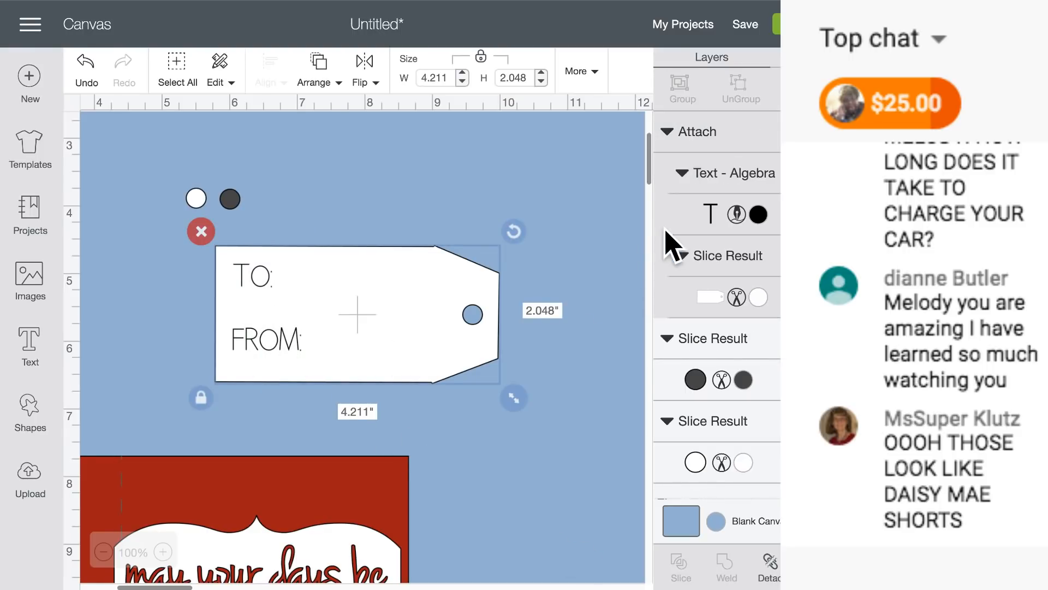
- Detach the TO/FROM text from the tag and move it off the tag's square end
click(769, 567)
drag(254, 342, 164, 347)
- Add a square, unlock its proportions and resize it to about 2.99 in by 1.83 in over the tag's rectangular body
click(28, 416)
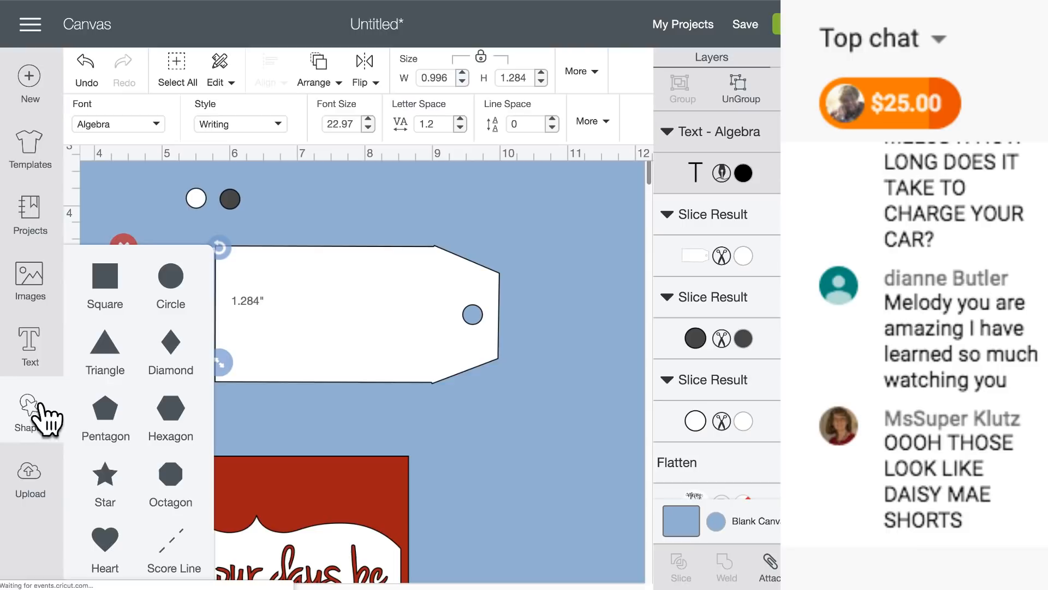
click(116, 288)
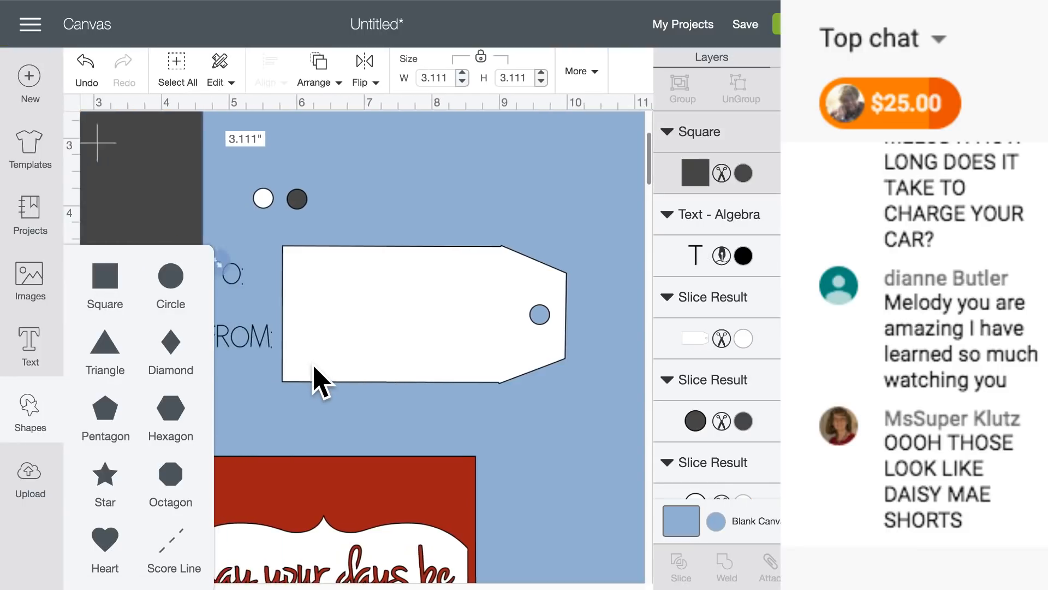
drag(164, 191, 329, 298)
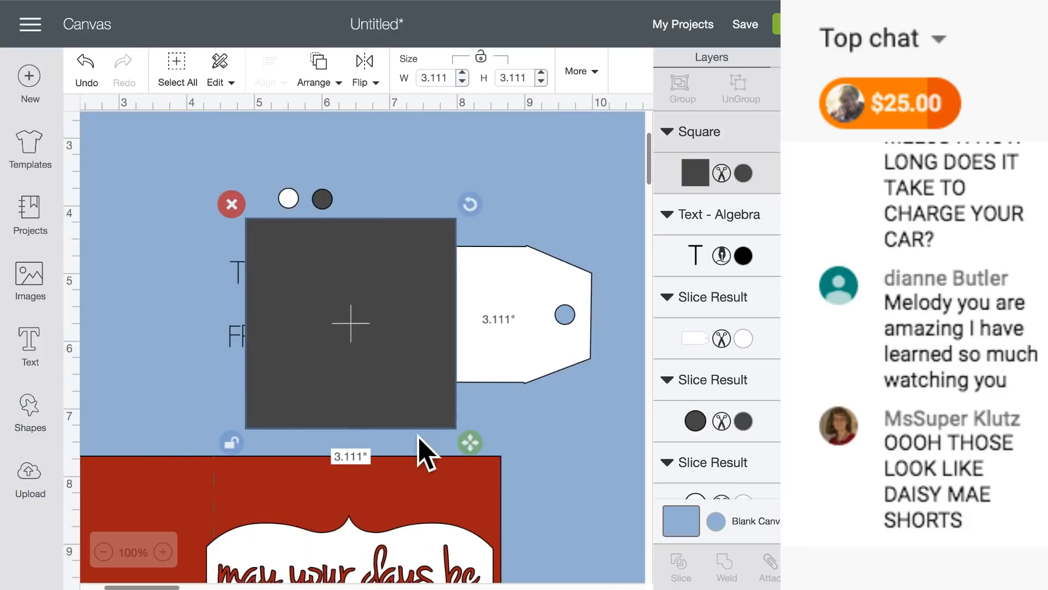
drag(480, 442, 447, 309)
drag(404, 271, 472, 315)
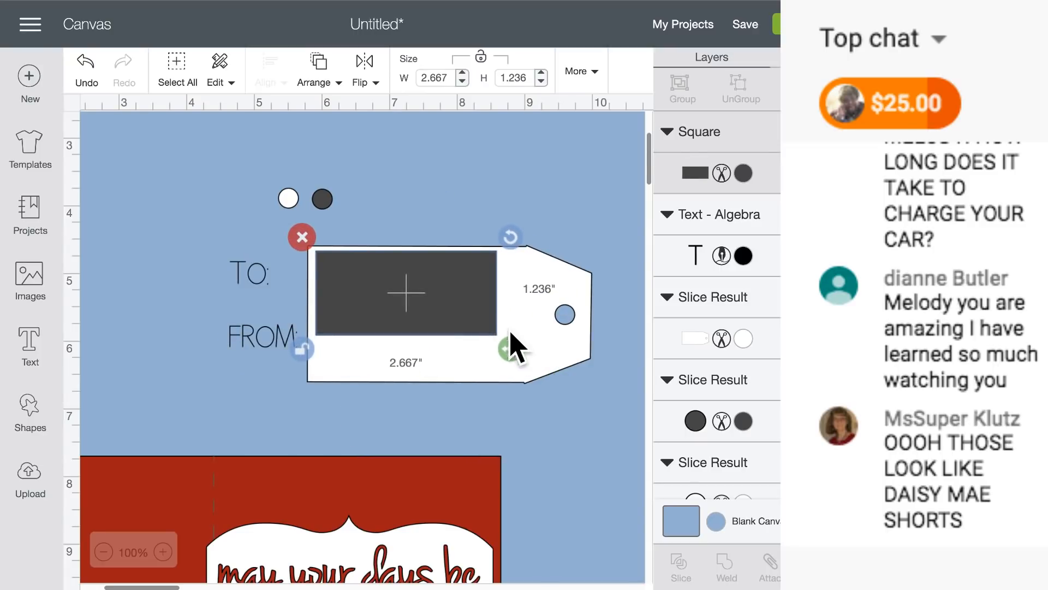
drag(516, 350, 538, 389)
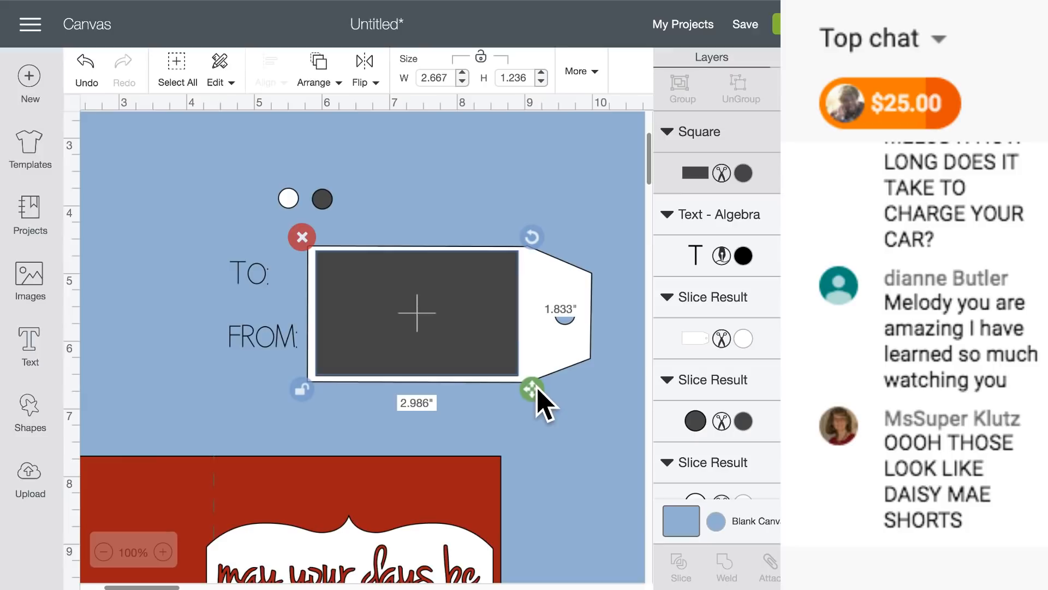
- Recolour the dark rectangle over the tag's body red
click(744, 173)
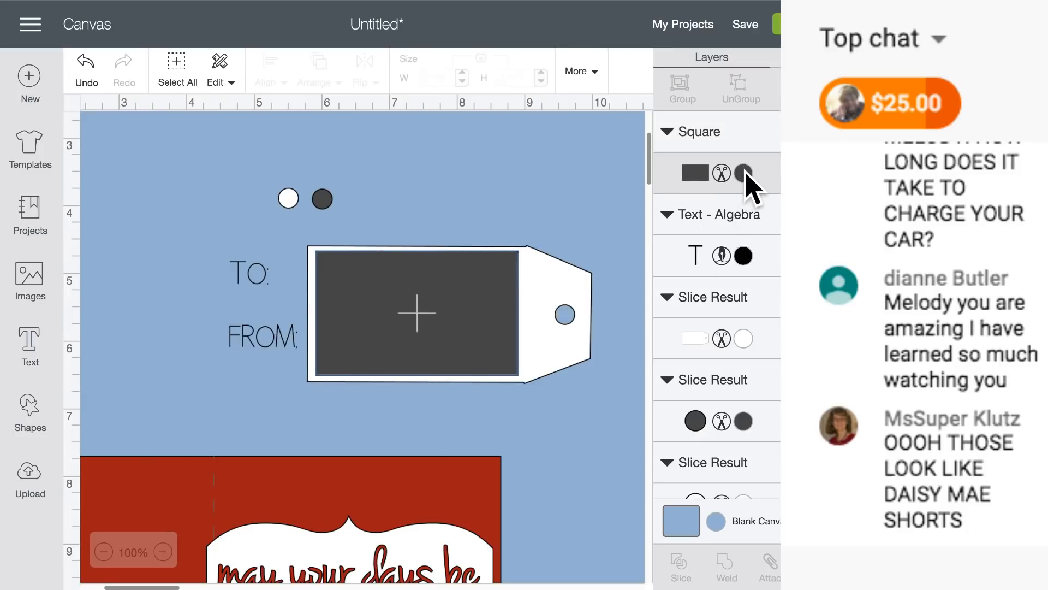
click(505, 212)
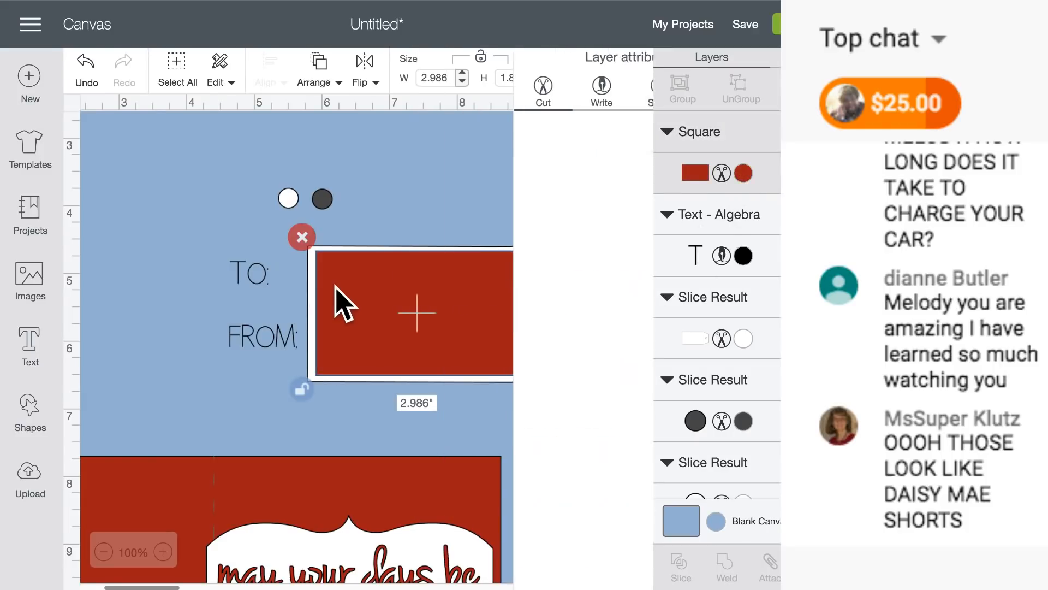
click(276, 338)
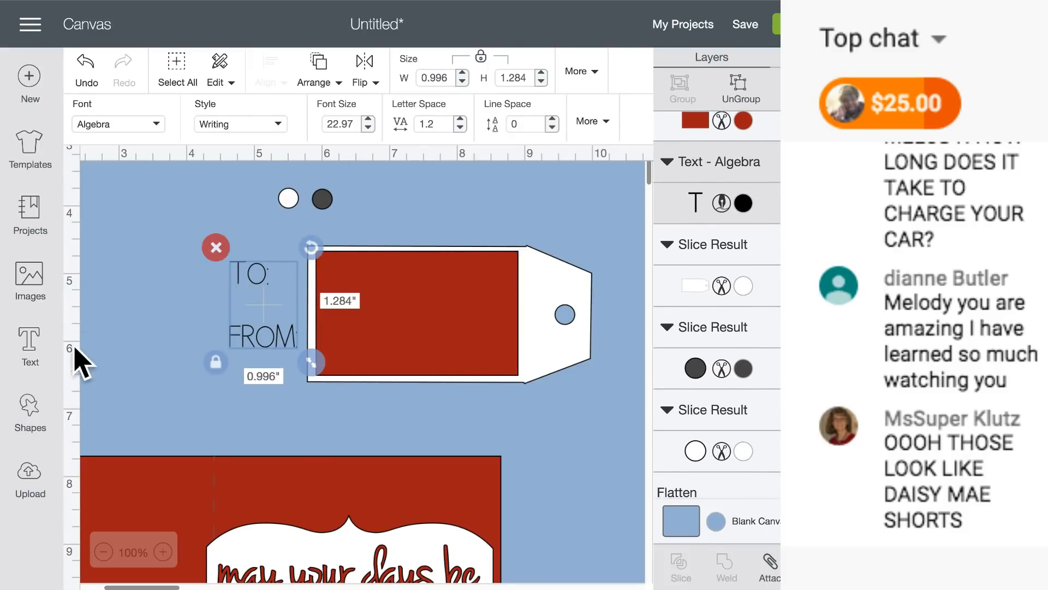
- Search the image library for holly and insert the green holly sprig with red berries and gold swirls
click(30, 283)
click(560, 77)
text(holly)
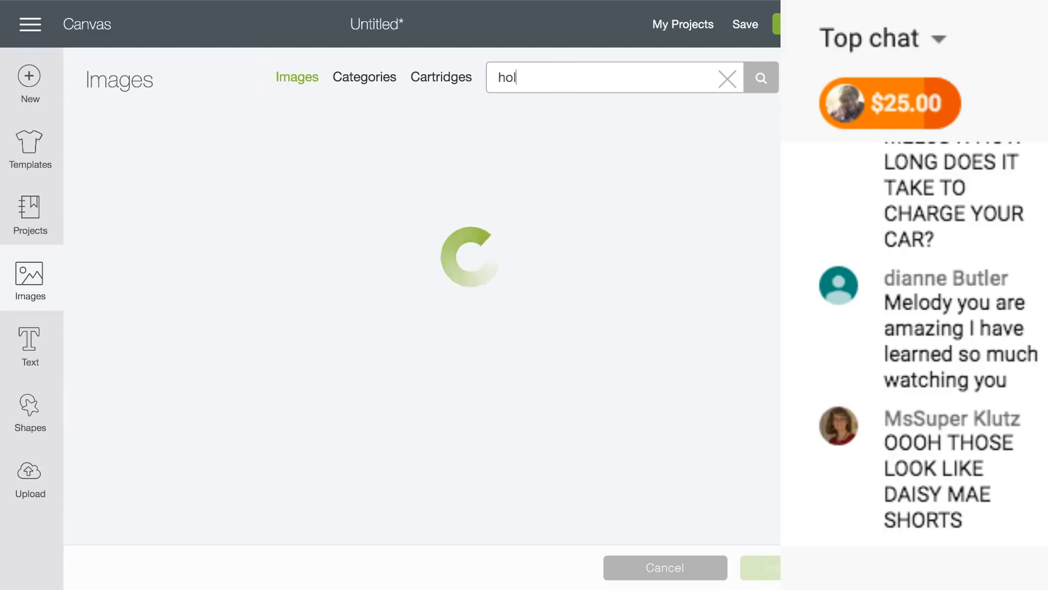
key(Return)
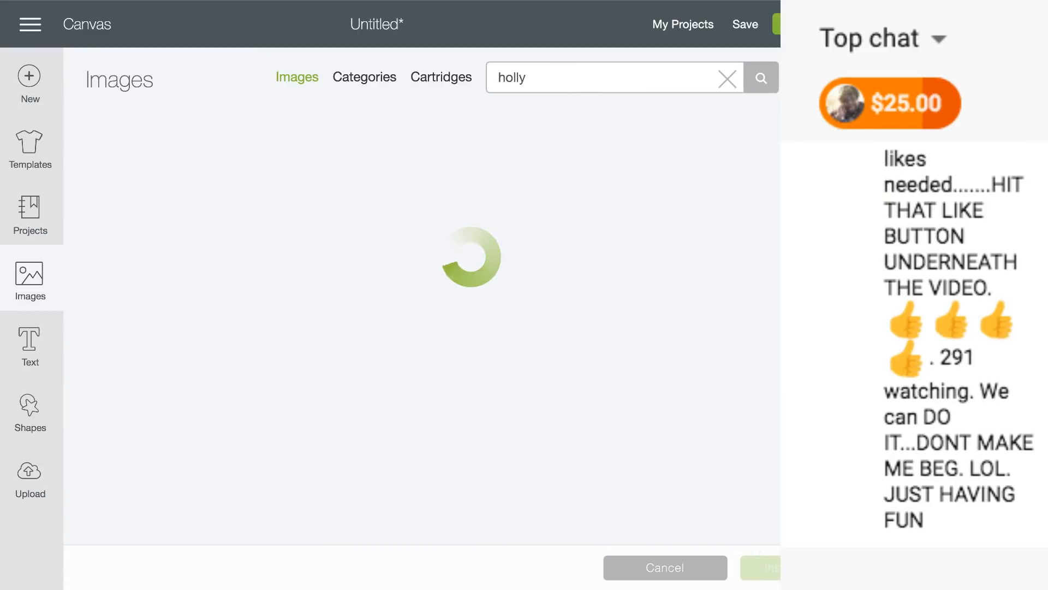
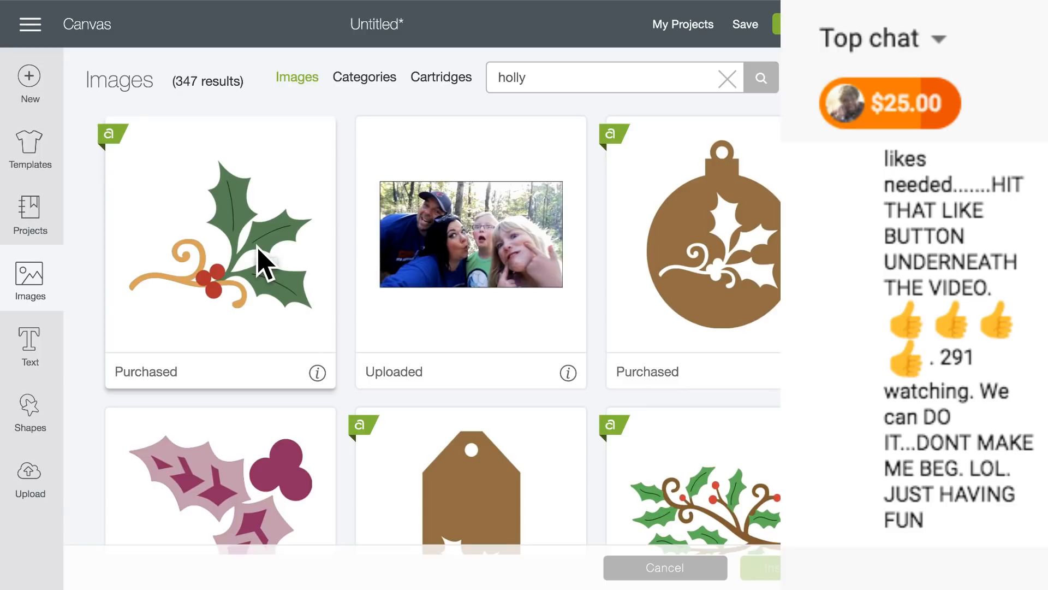
click(264, 262)
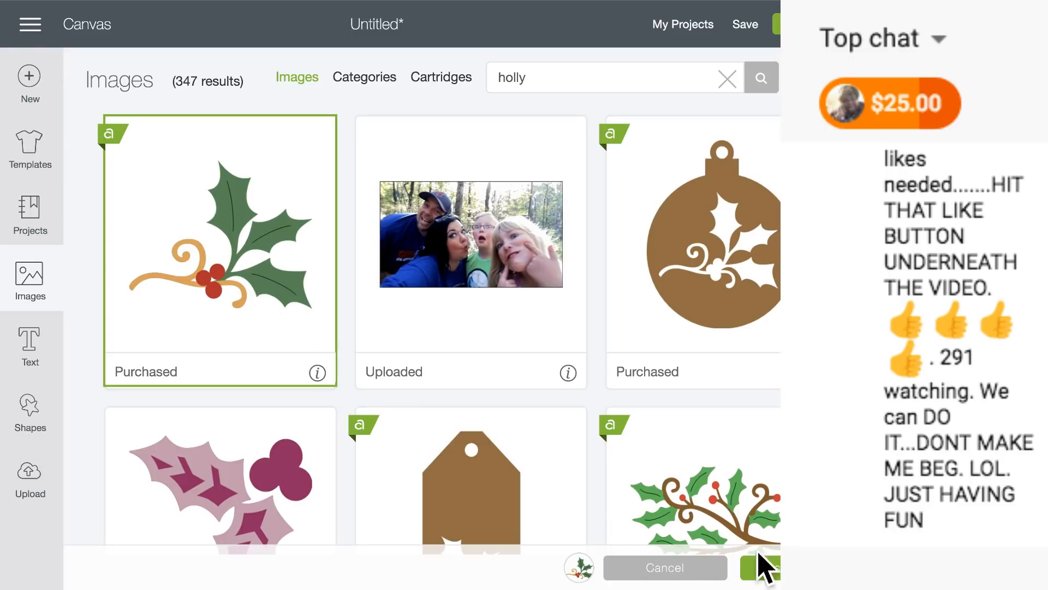
click(770, 567)
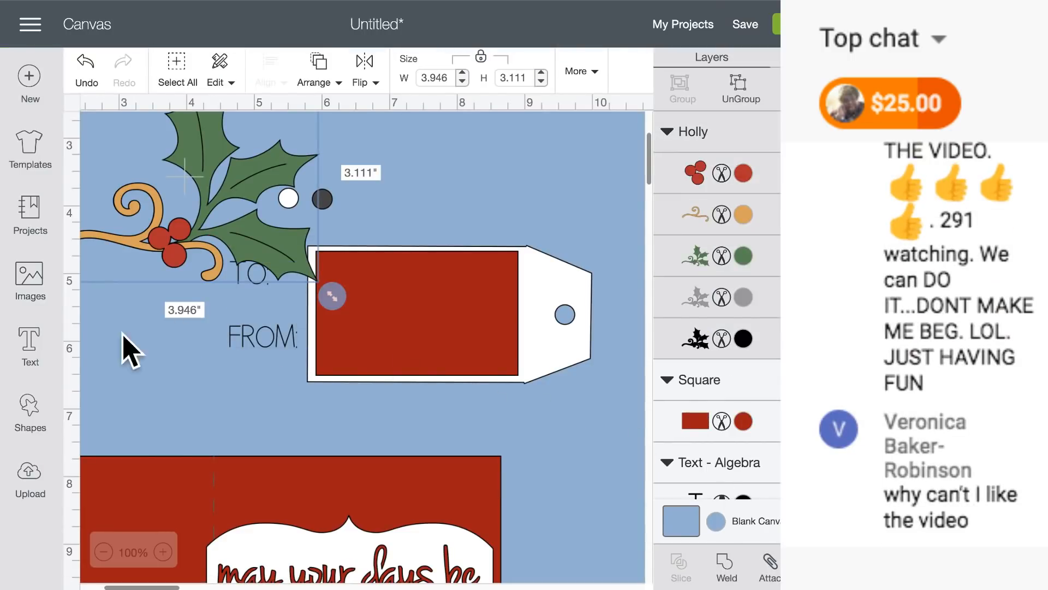
- Reopen the image library and look through the holly images for other tag decorations
click(29, 277)
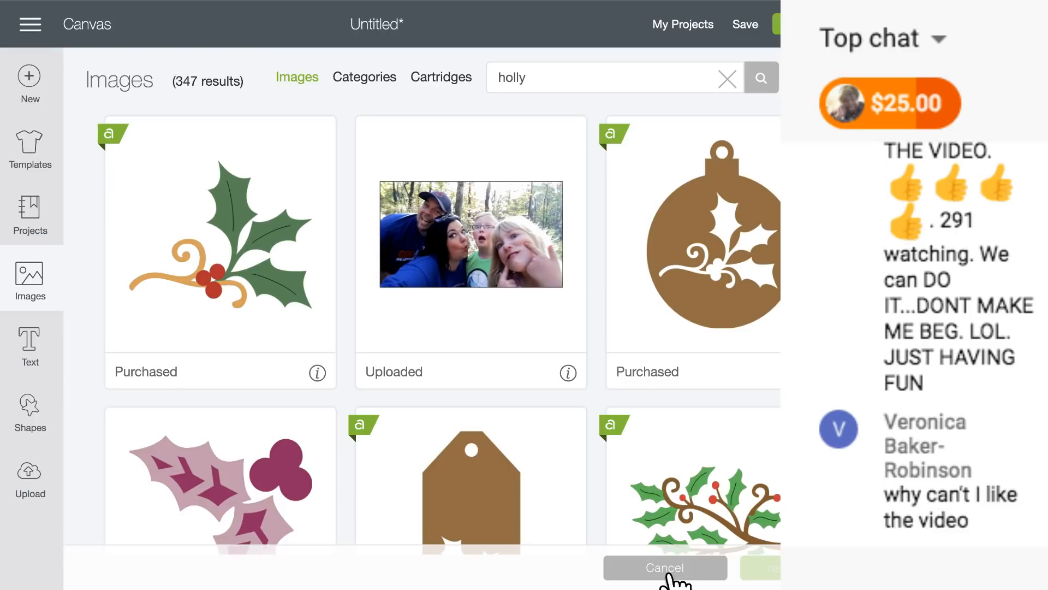
scroll(428, 444, down, 3)
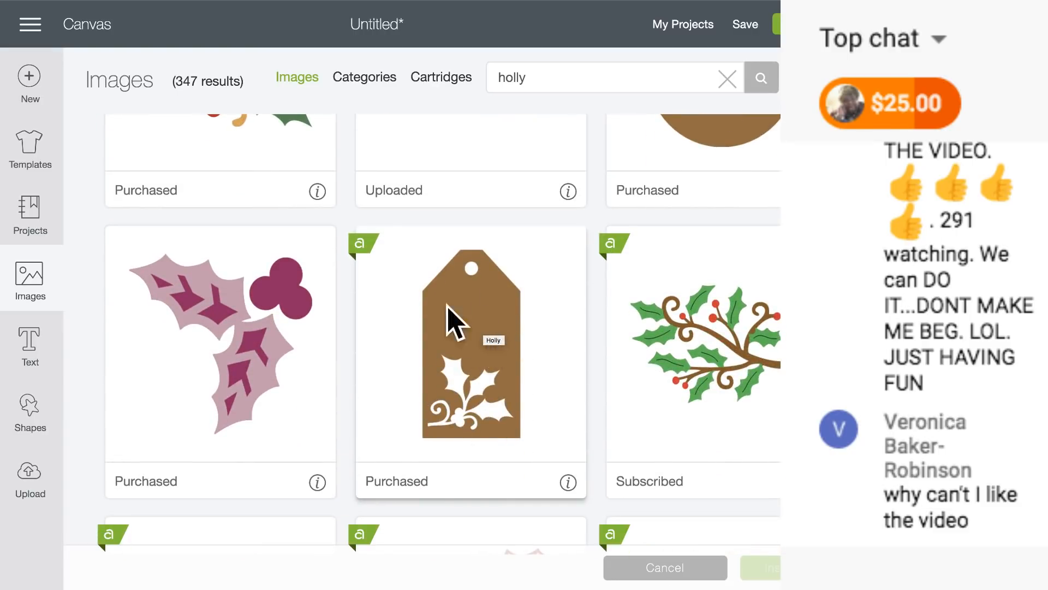
scroll(423, 355, up, 3)
scroll(424, 349, down, 3)
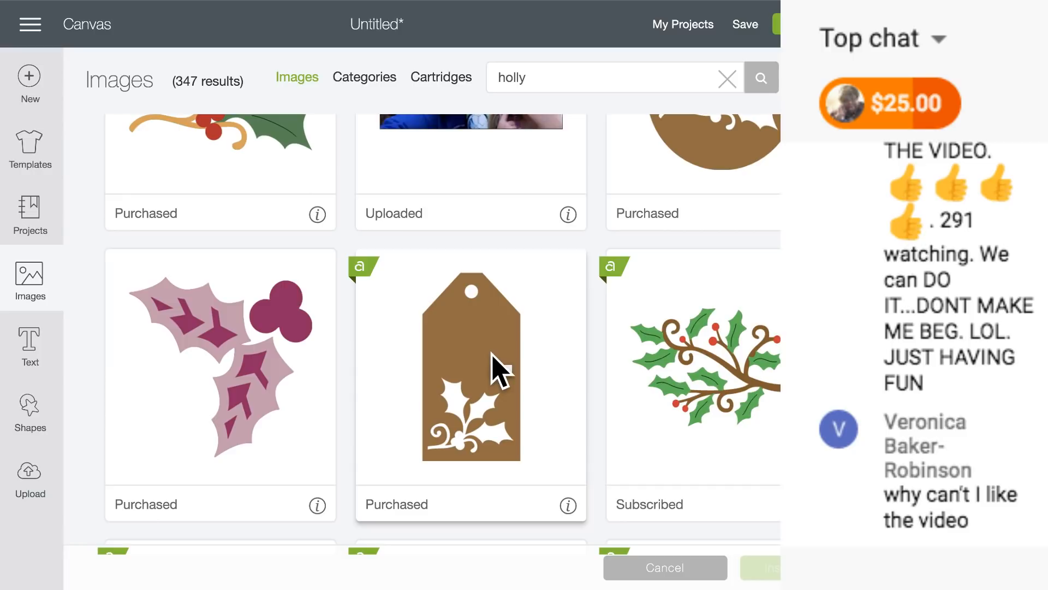
scroll(497, 371, down, 5)
scroll(497, 371, up, 6)
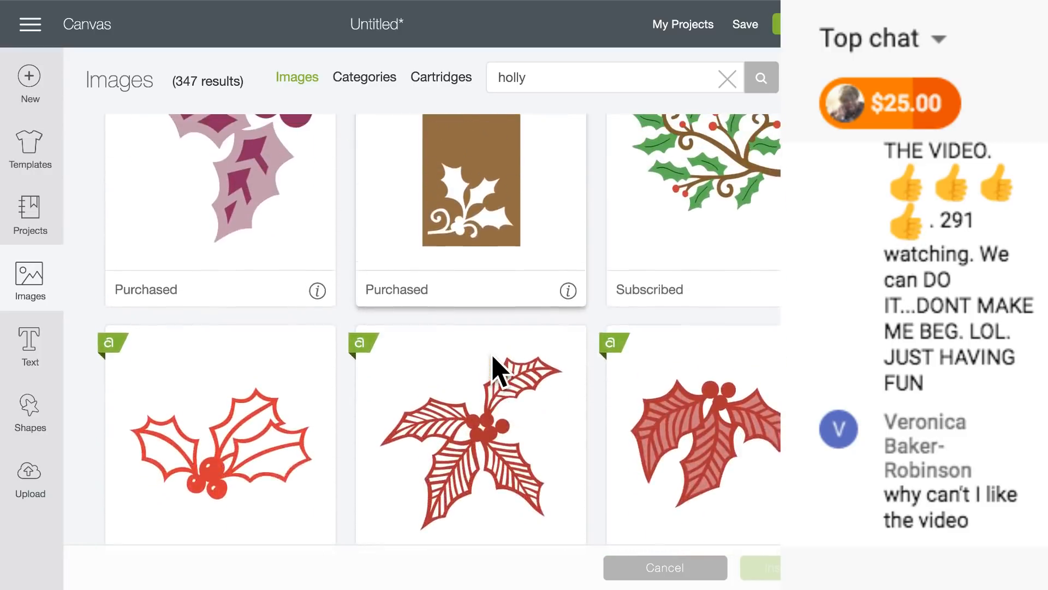
scroll(497, 372, up, 2)
- Search the image library for "tag", look through the tag shapes and return to the canvas without inserting any
double_click(532, 77)
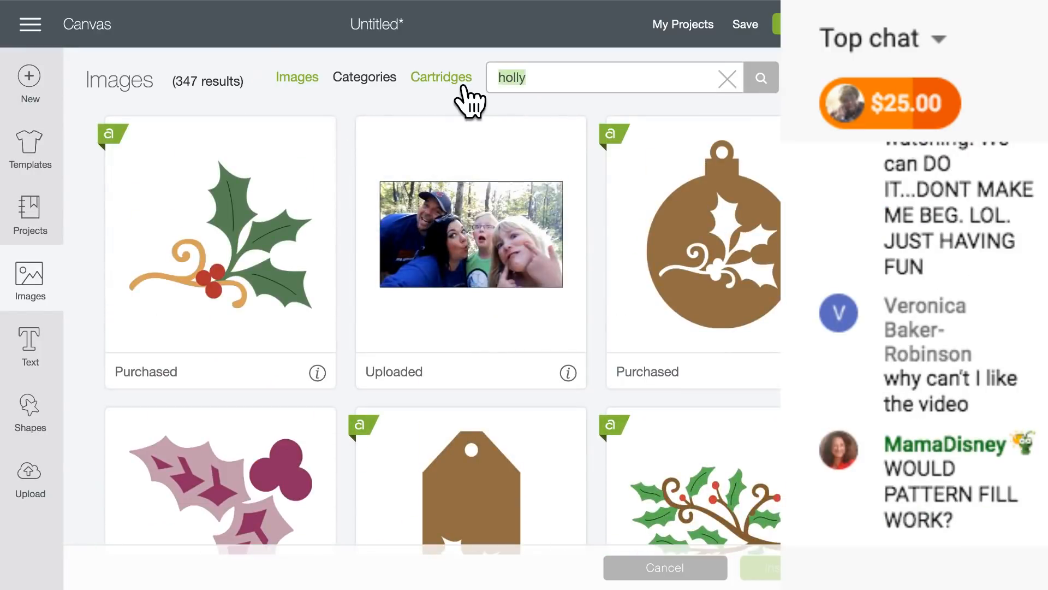
key(Return)
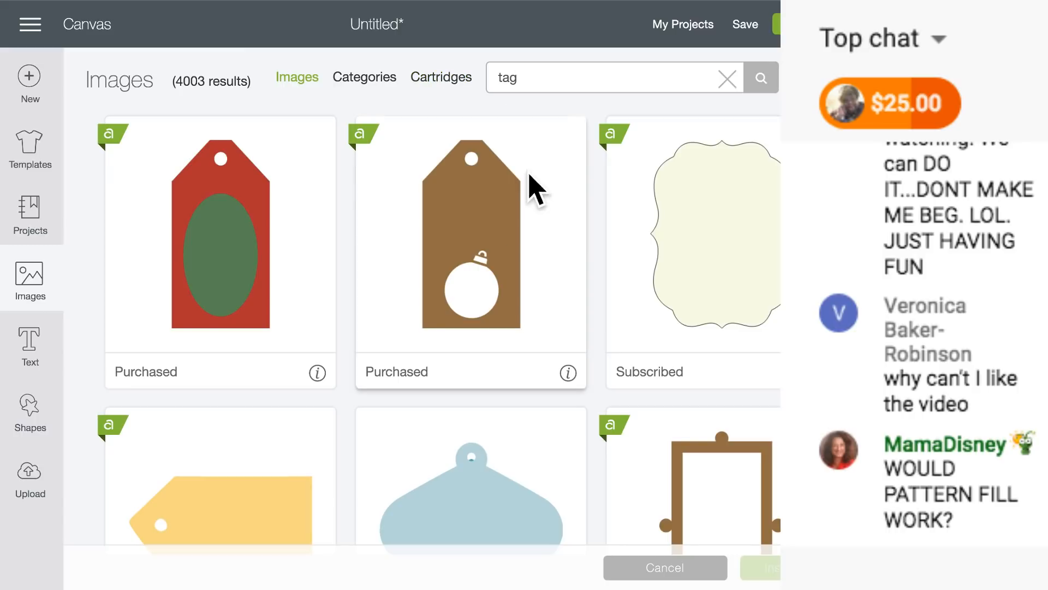
scroll(473, 352, down, 12)
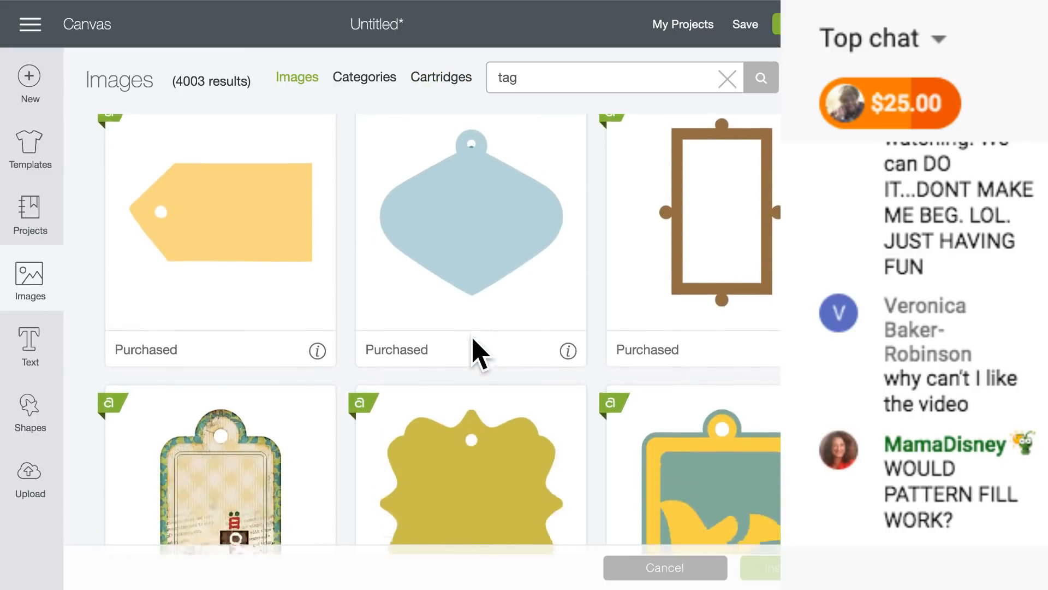
scroll(473, 352, down, 3)
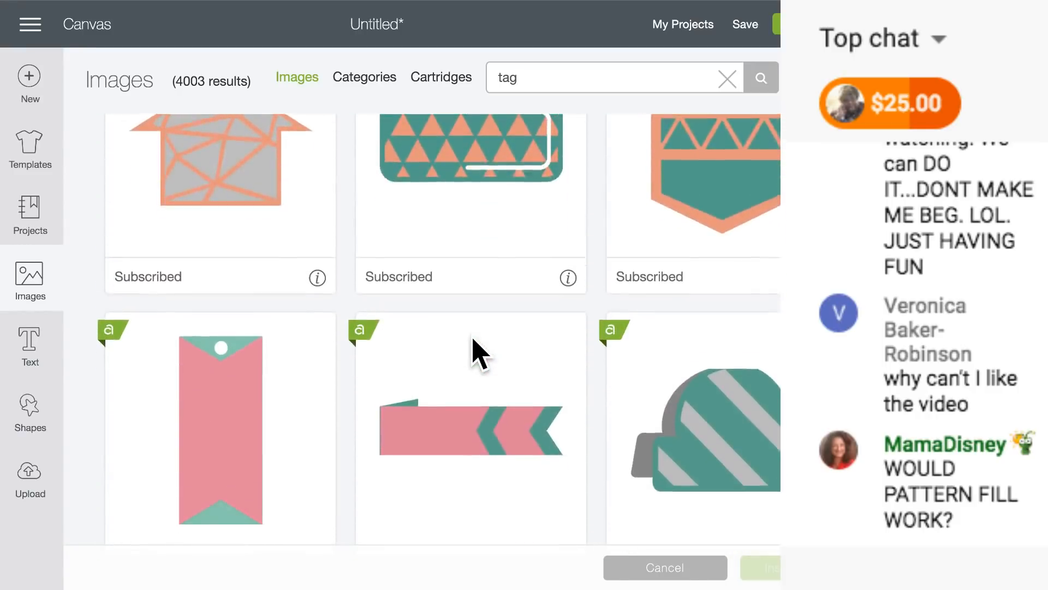
scroll(478, 354, down, 1)
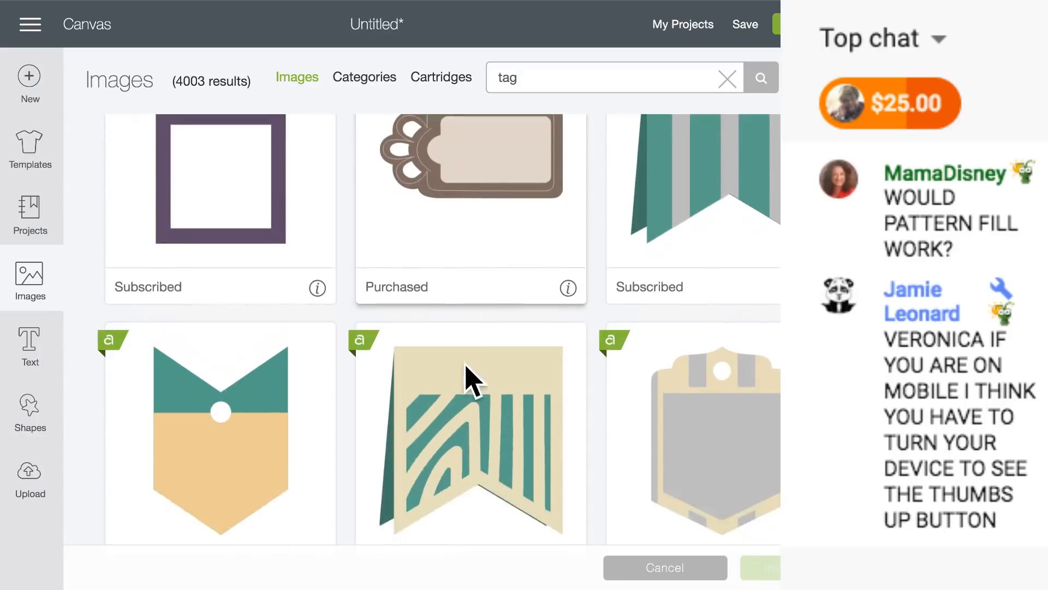
scroll(491, 385, down, 3)
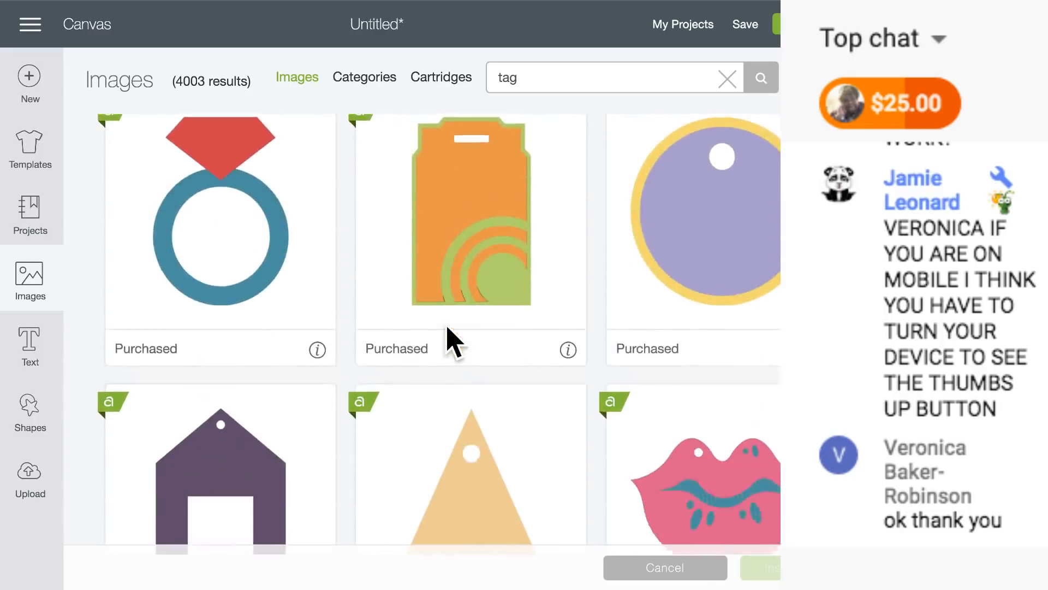
scroll(453, 341, down, 5)
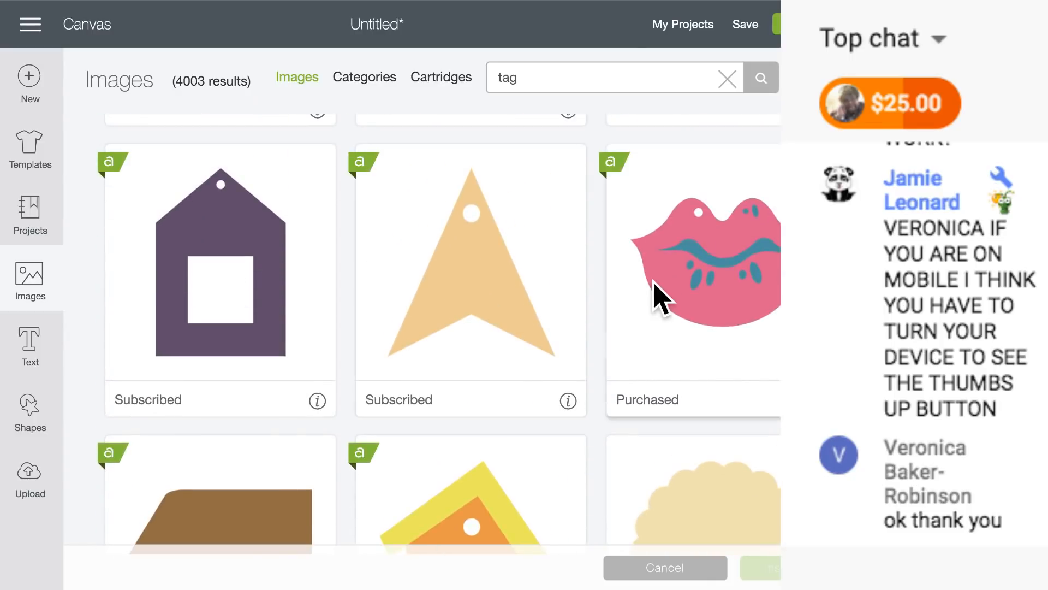
scroll(505, 434, down, 20)
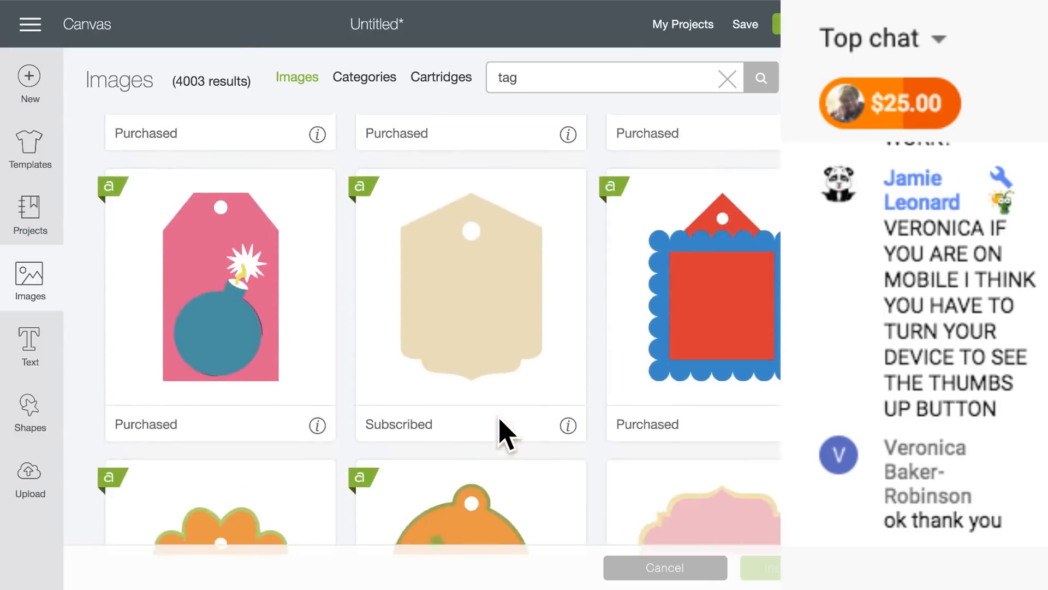
scroll(504, 434, down, 14)
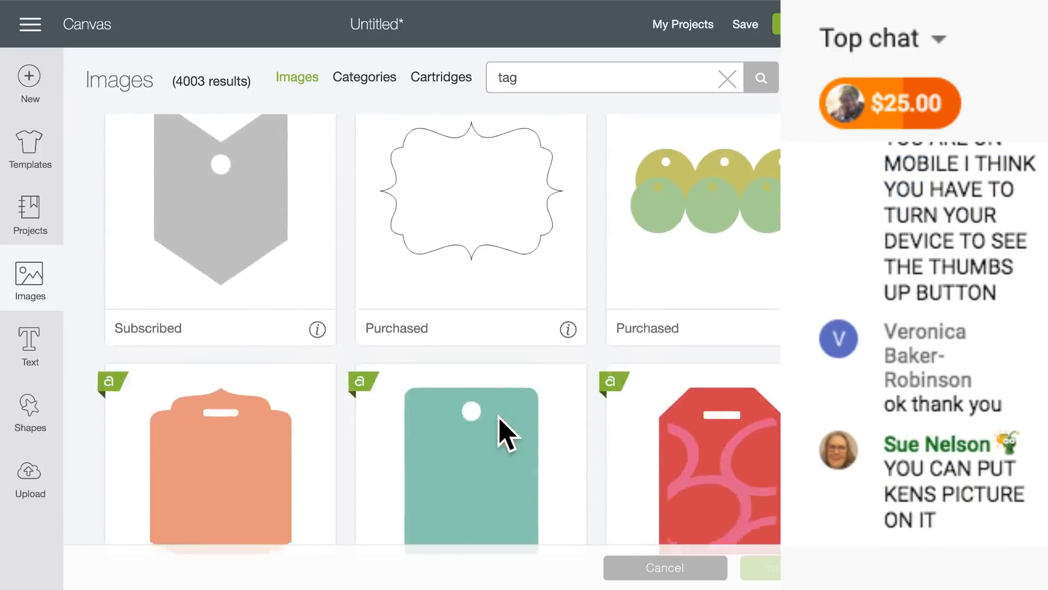
scroll(529, 471, down, 10)
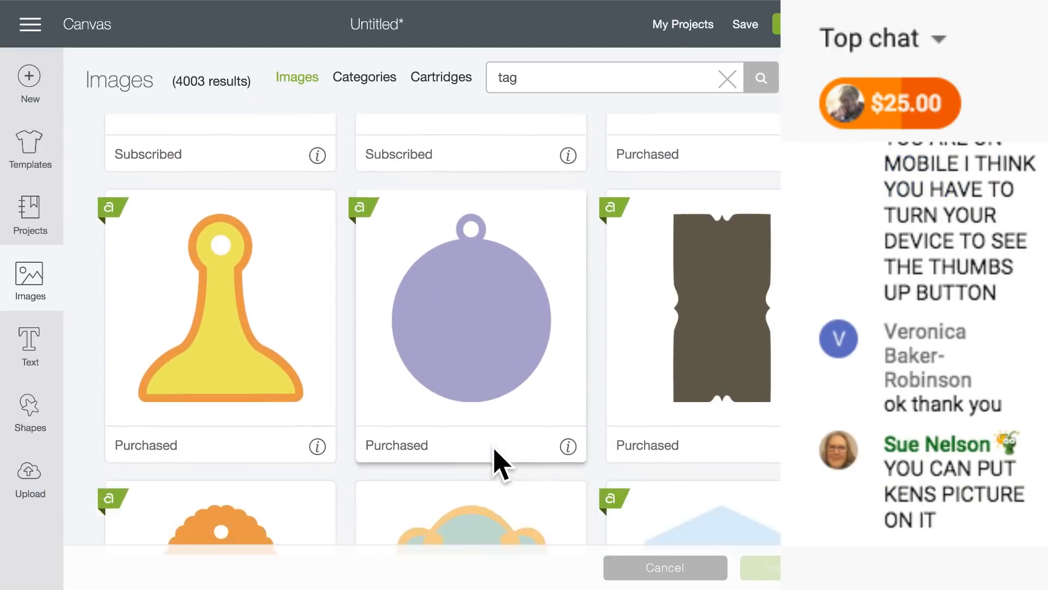
click(664, 571)
- Shrink the holly sprig and place it on the red rectangle at the end nearest the tag's hole
click(409, 339)
click(286, 262)
drag(332, 295, 180, 198)
drag(139, 157, 491, 335)
- Move the TO/FROM text onto the red rectangle beside the holly and bring it to the front
drag(240, 346, 342, 338)
click(319, 70)
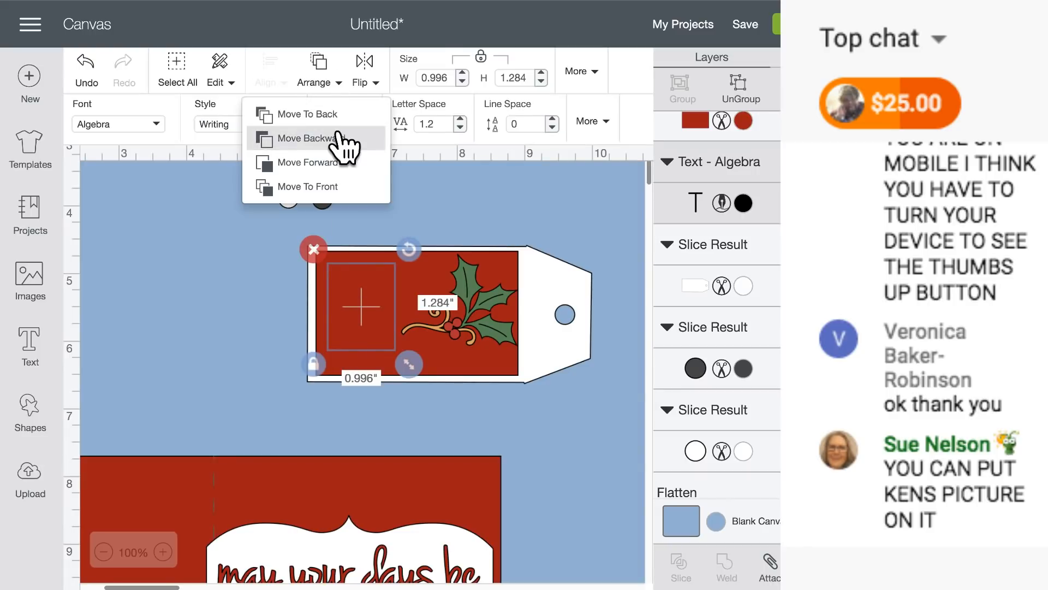
click(355, 186)
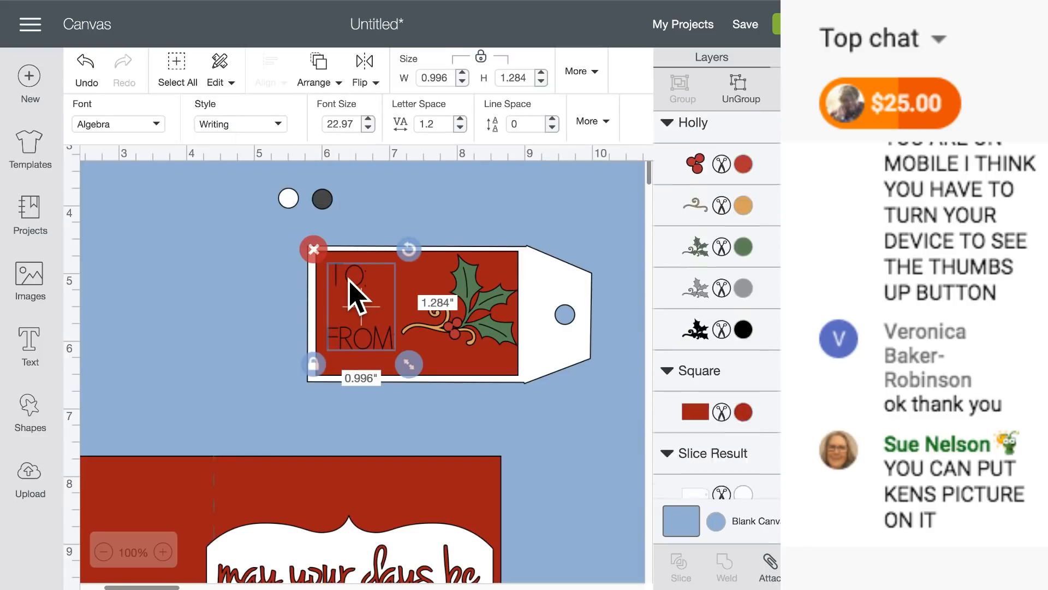
- Attach the TO/FROM text to the holly, nudge the pair slightly and detach them again
shift+click(416, 280)
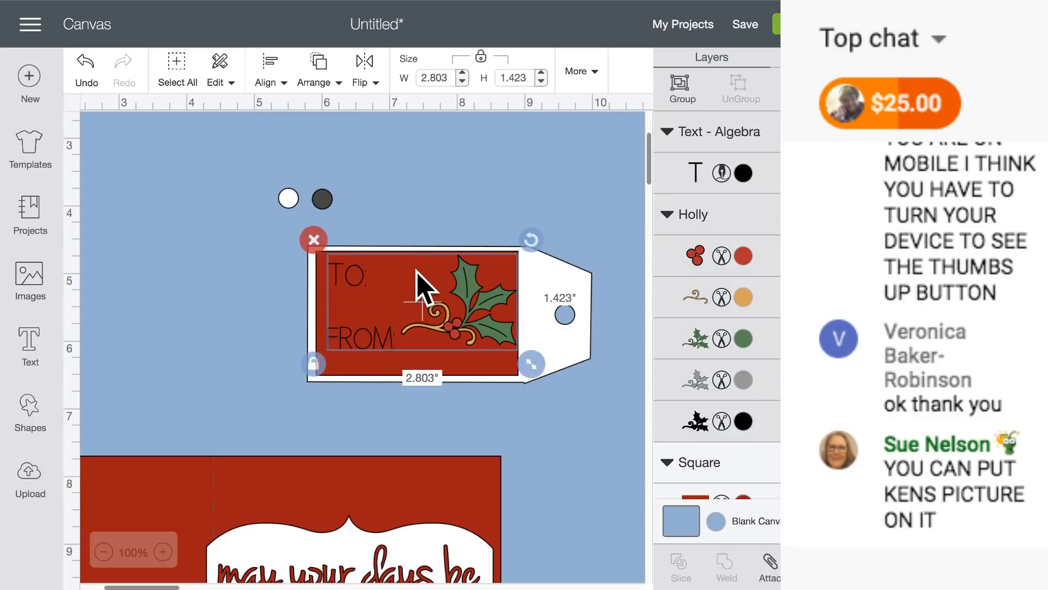
click(769, 568)
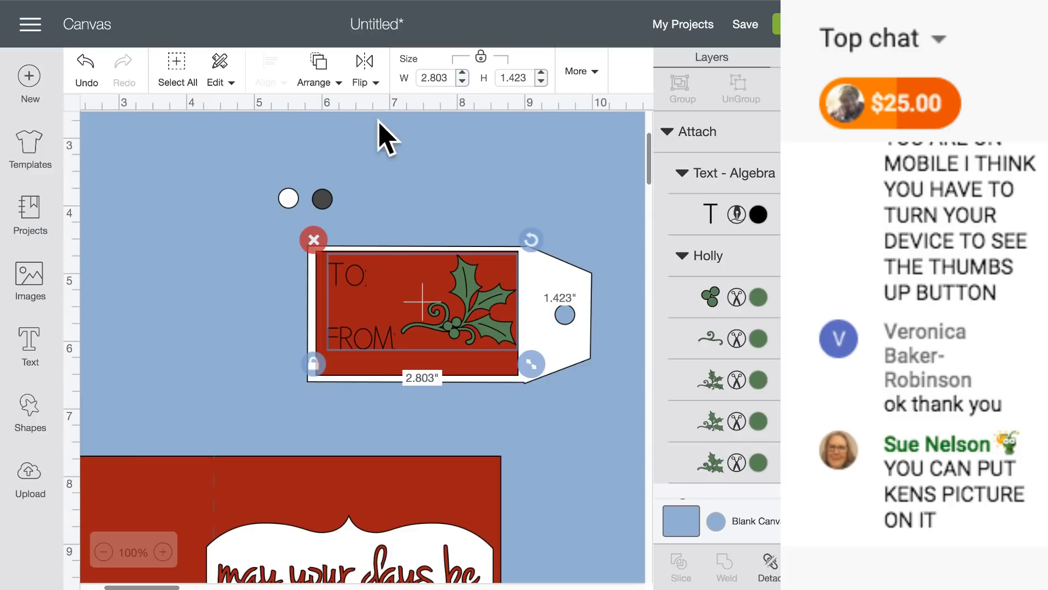
click(363, 372)
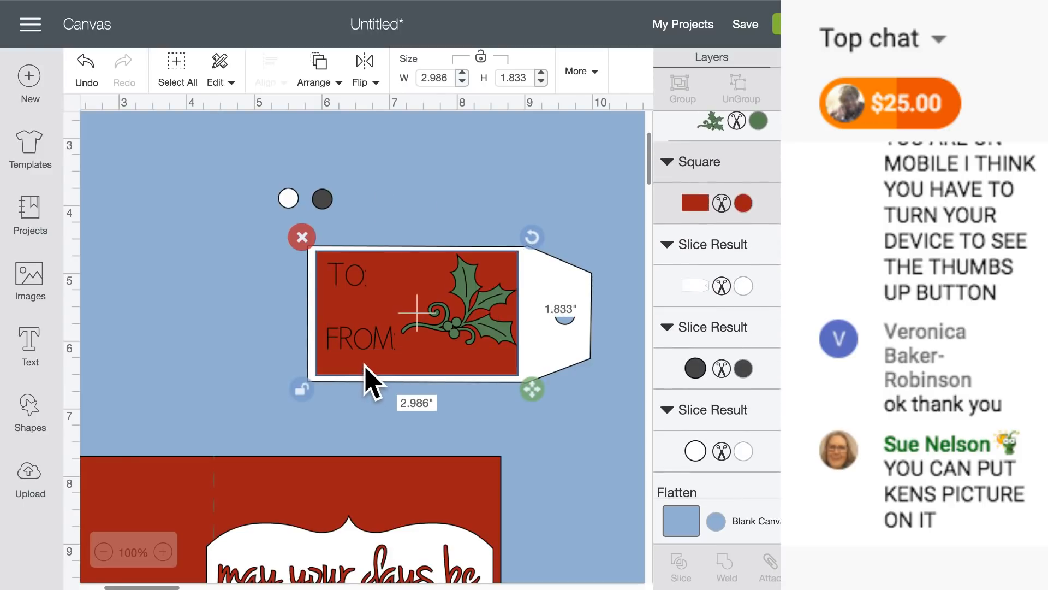
mouse_move(375, 363)
mouse_down()
mouse_move(358, 351)
mouse_move(371, 355)
mouse_up()
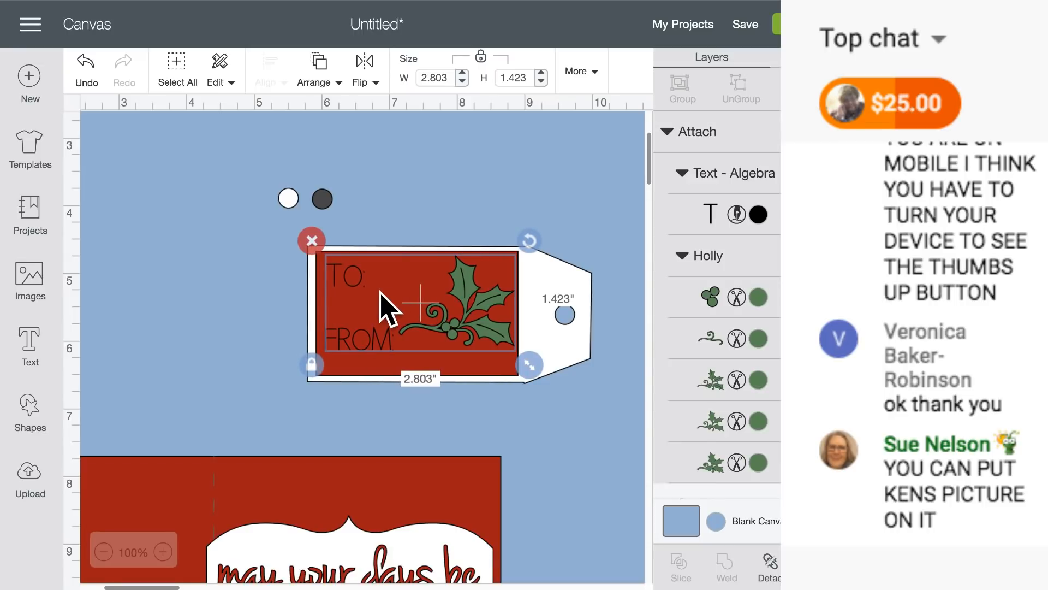
click(770, 563)
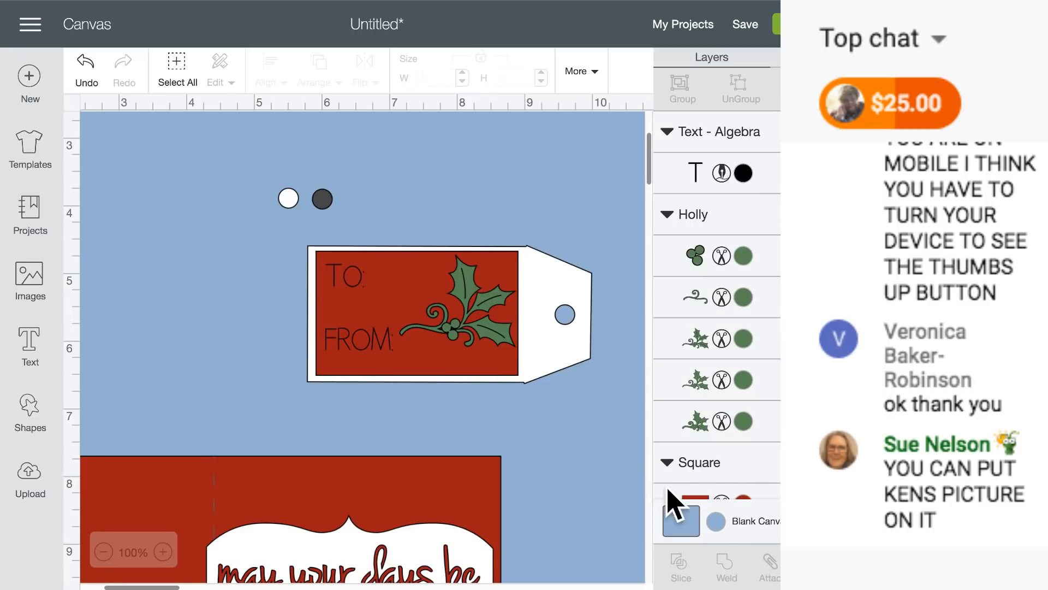
- Attach the TO/FROM text to the red rectangle, leaving the holly separate
click(356, 354)
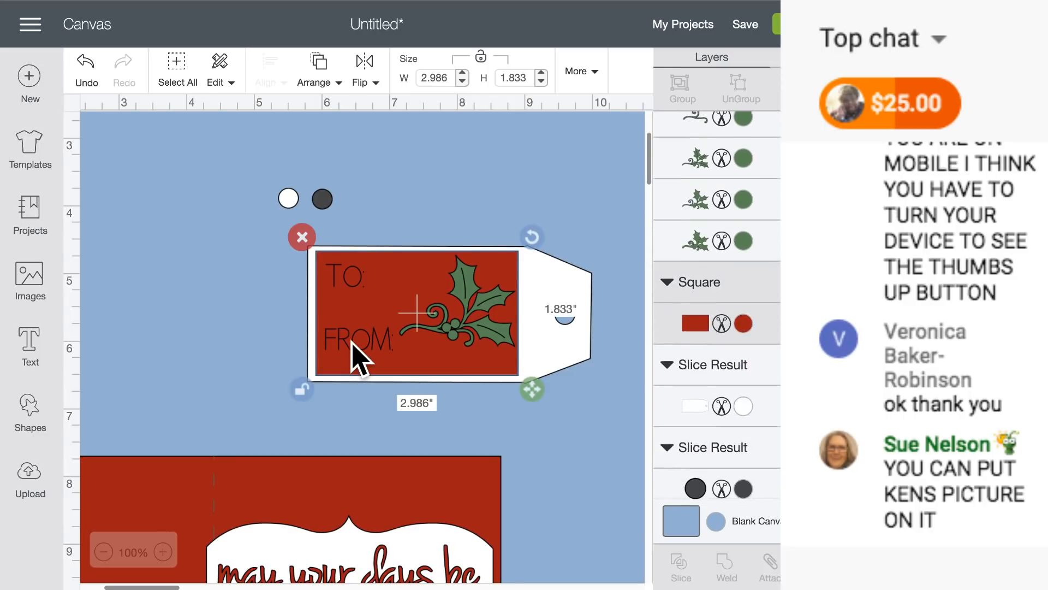
click(348, 350)
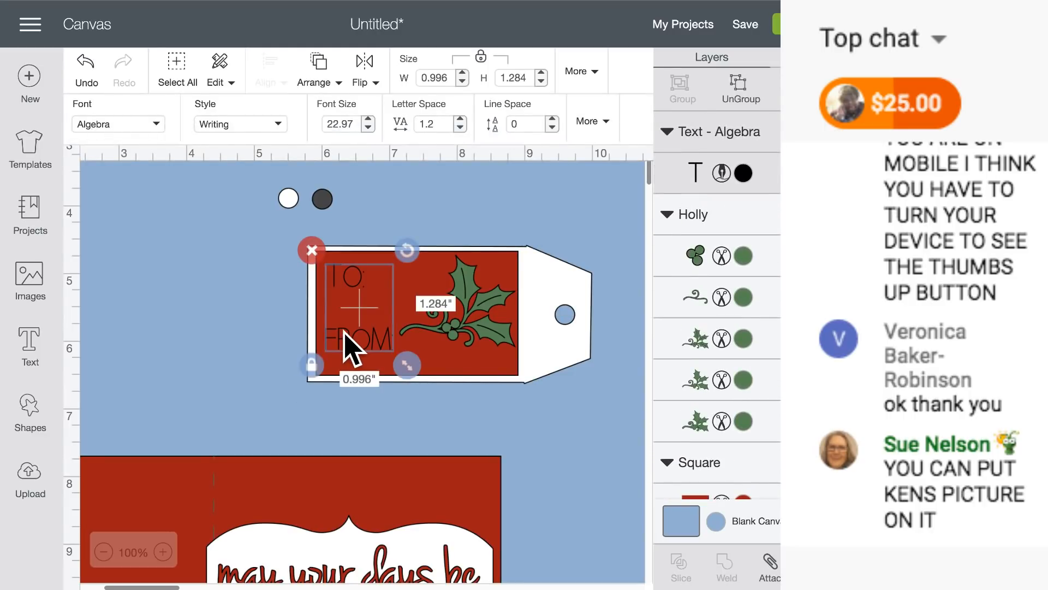
shift+click(348, 364)
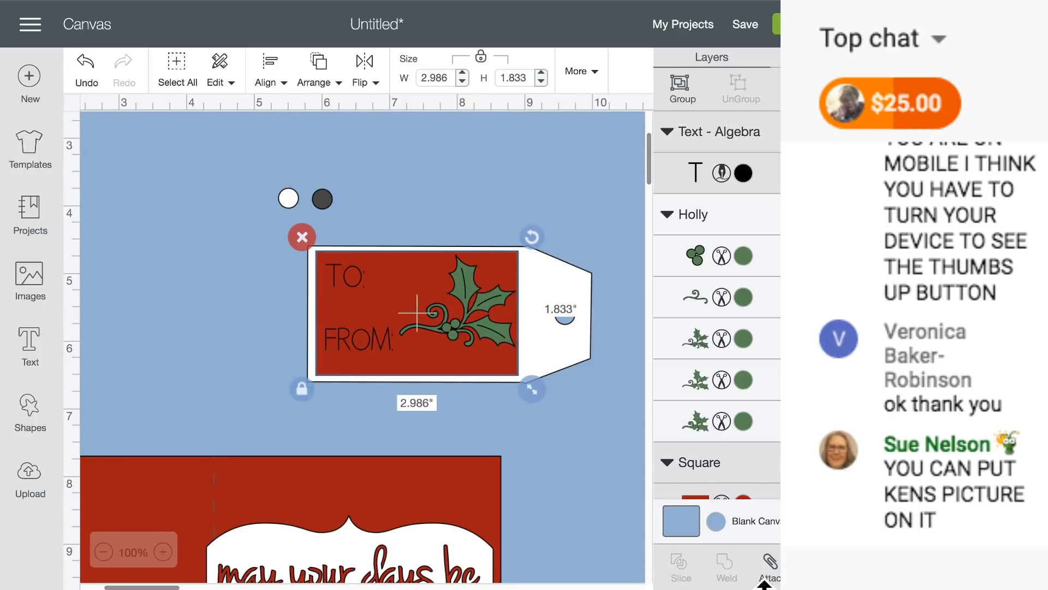
click(771, 569)
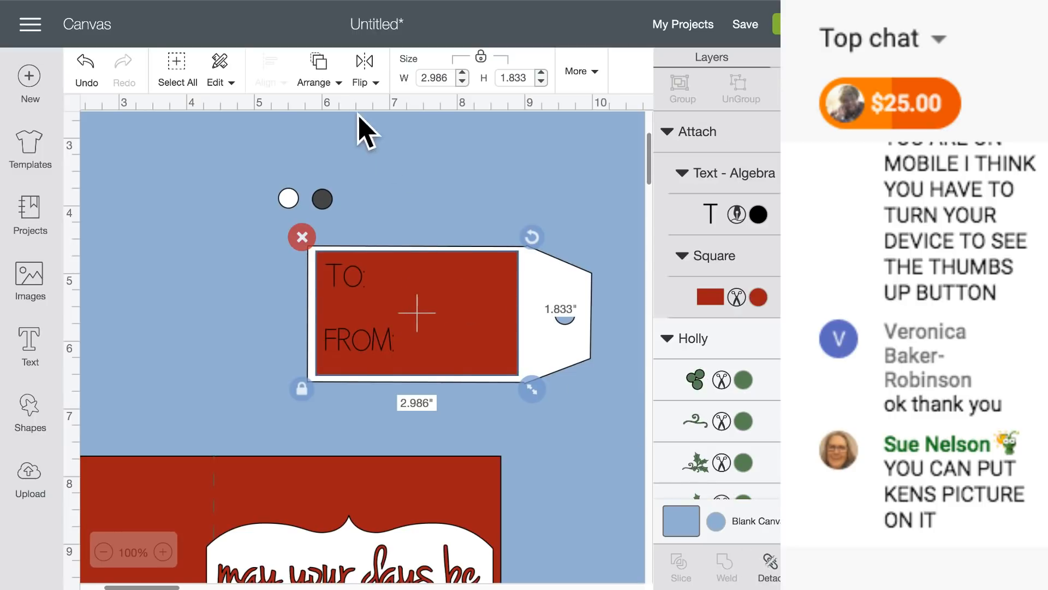
- Send the red rectangle with its attached TO/FROM text to the back, and try moving it forward again
click(325, 71)
click(341, 119)
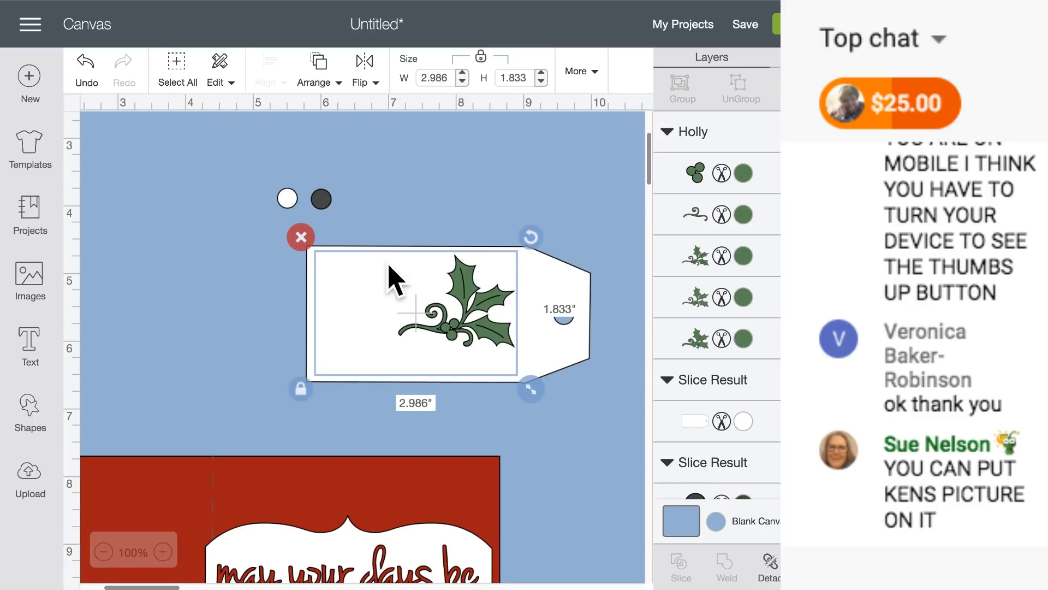
click(319, 70)
click(328, 159)
click(319, 77)
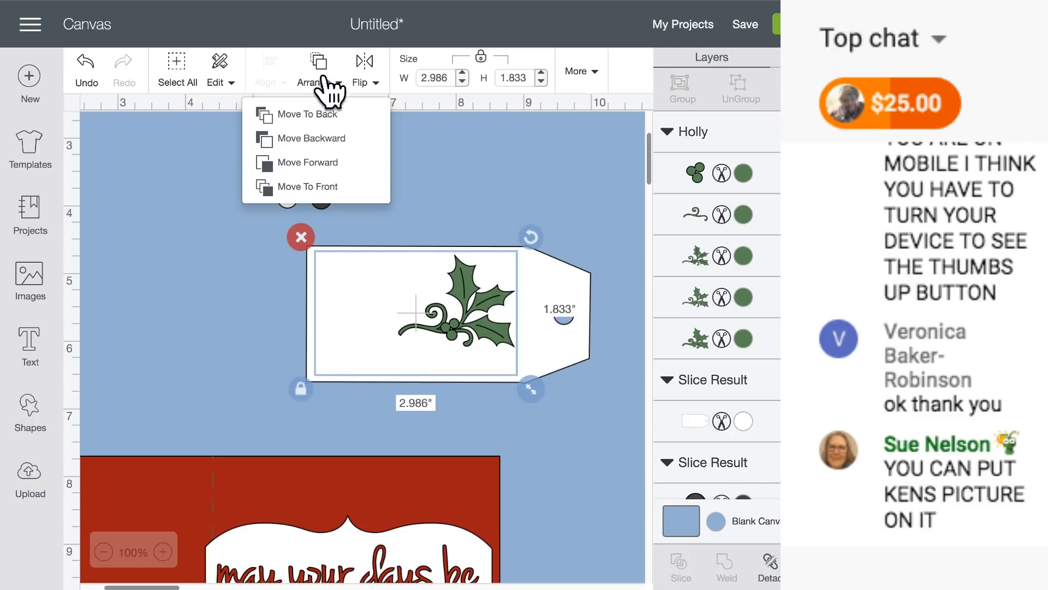
click(335, 161)
- Send the white tag shape to the back and group the tag, red rectangle, text and holly
click(551, 286)
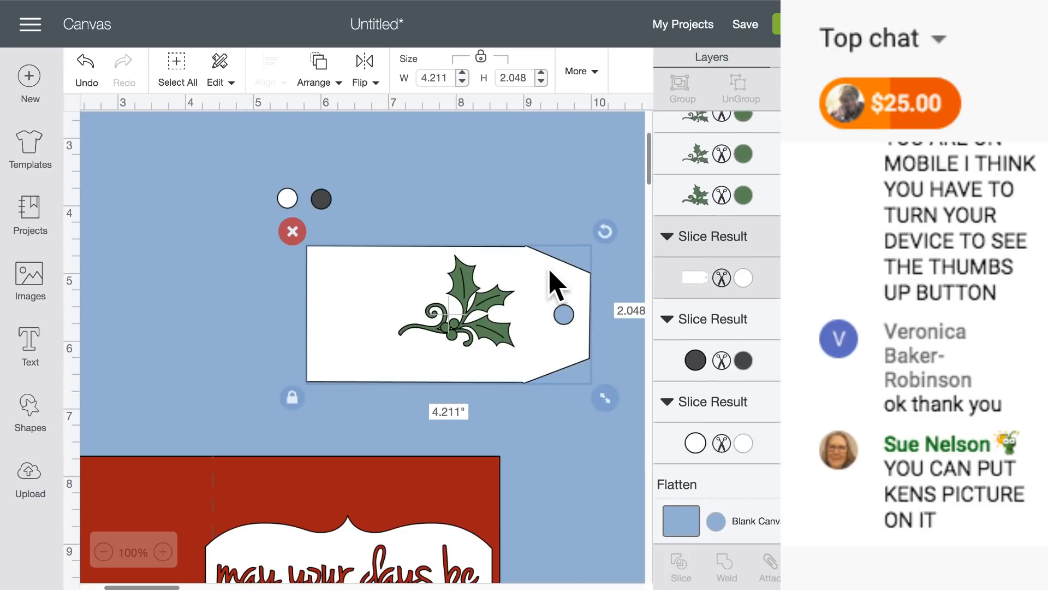
click(317, 79)
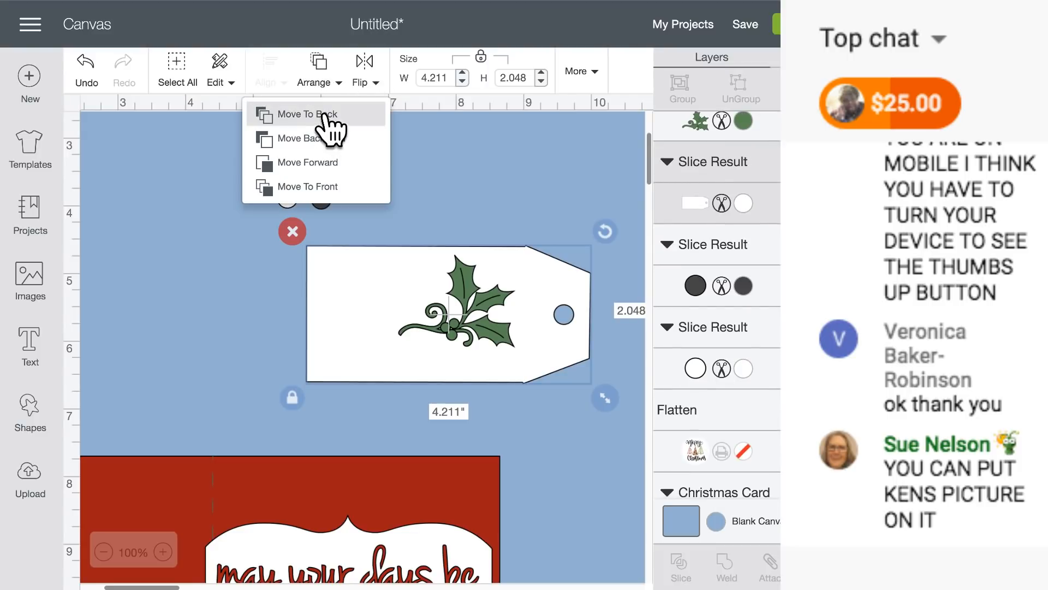
click(326, 113)
click(425, 210)
drag(266, 255, 601, 402)
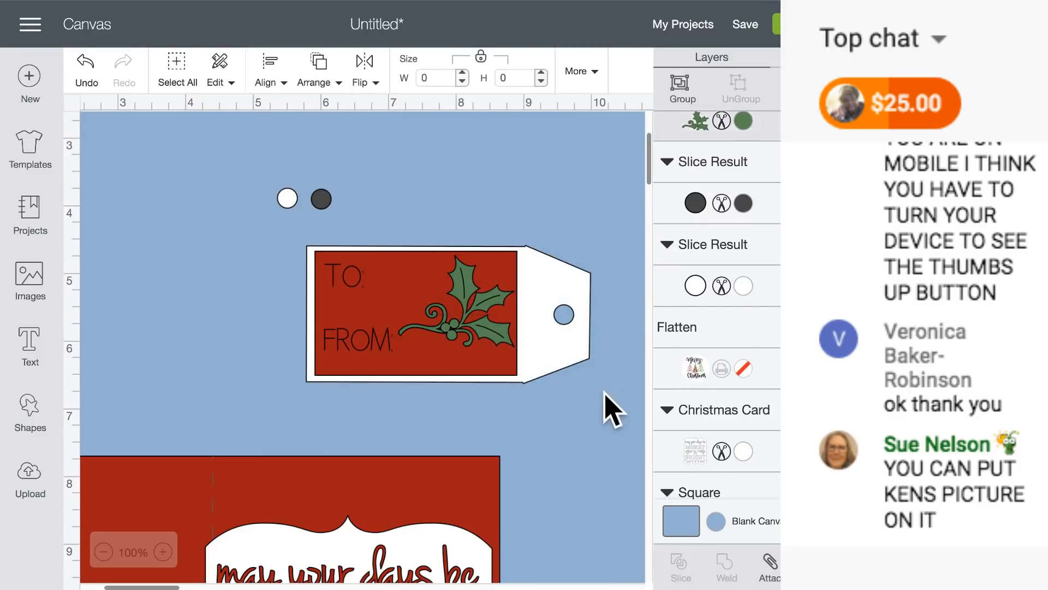
click(680, 88)
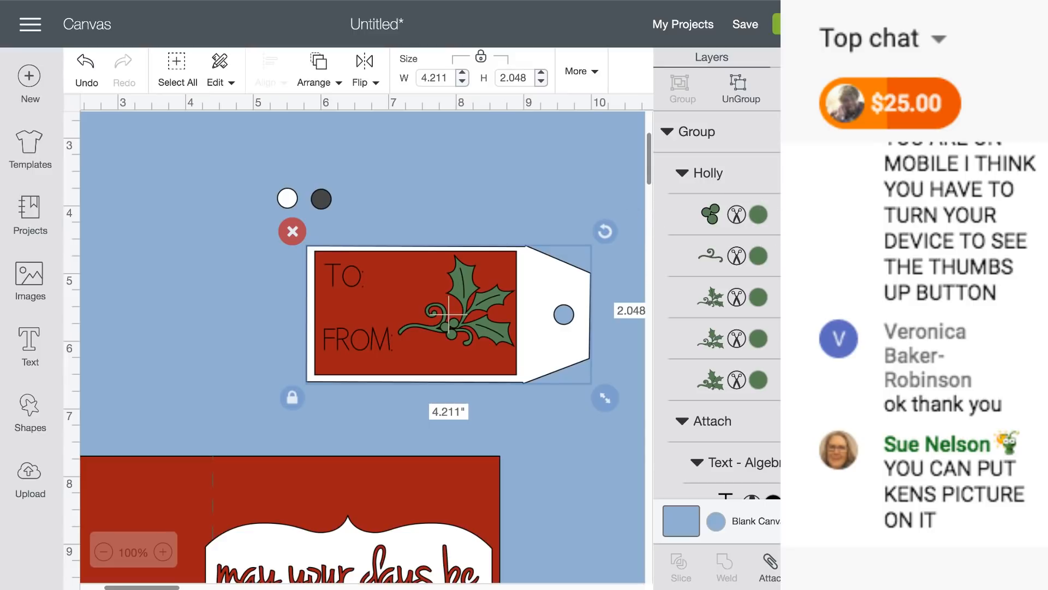
- Recolour the holly's berry layer to red #AE0000 and select the leaf layers one after another to check them
click(758, 215)
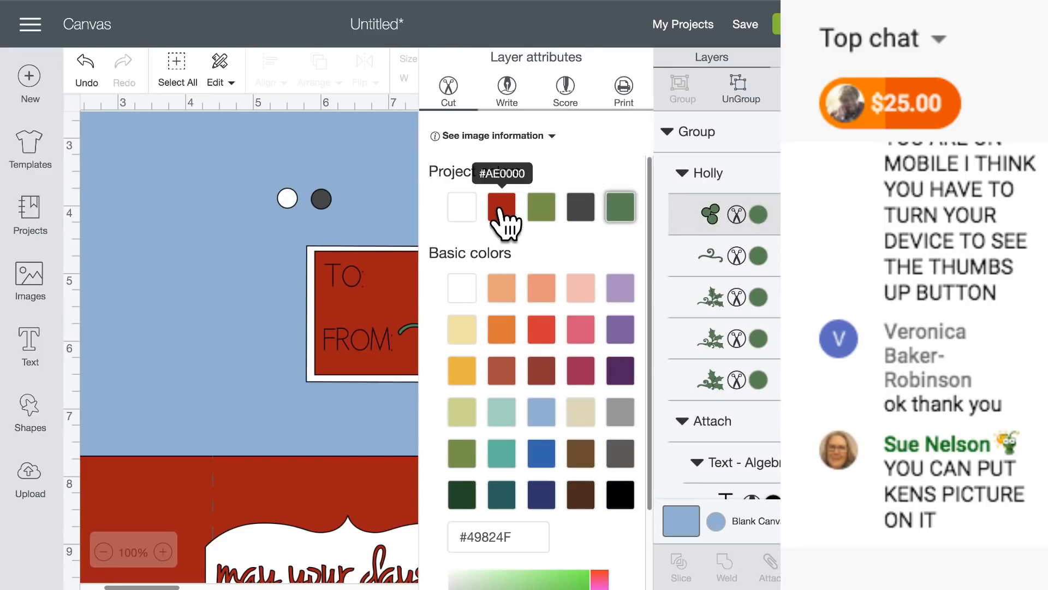
click(501, 208)
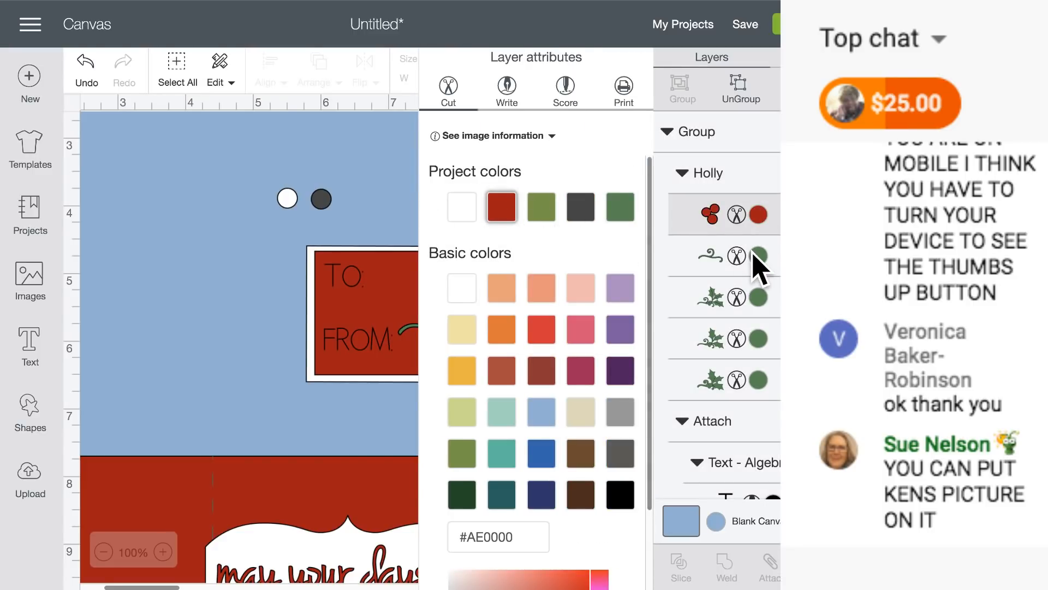
click(397, 220)
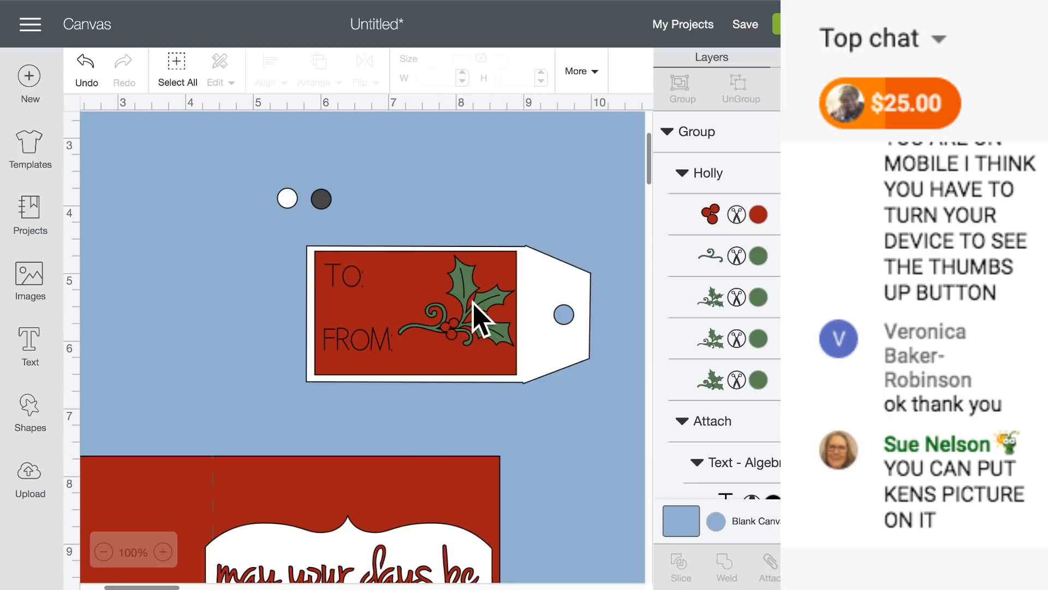
click(488, 295)
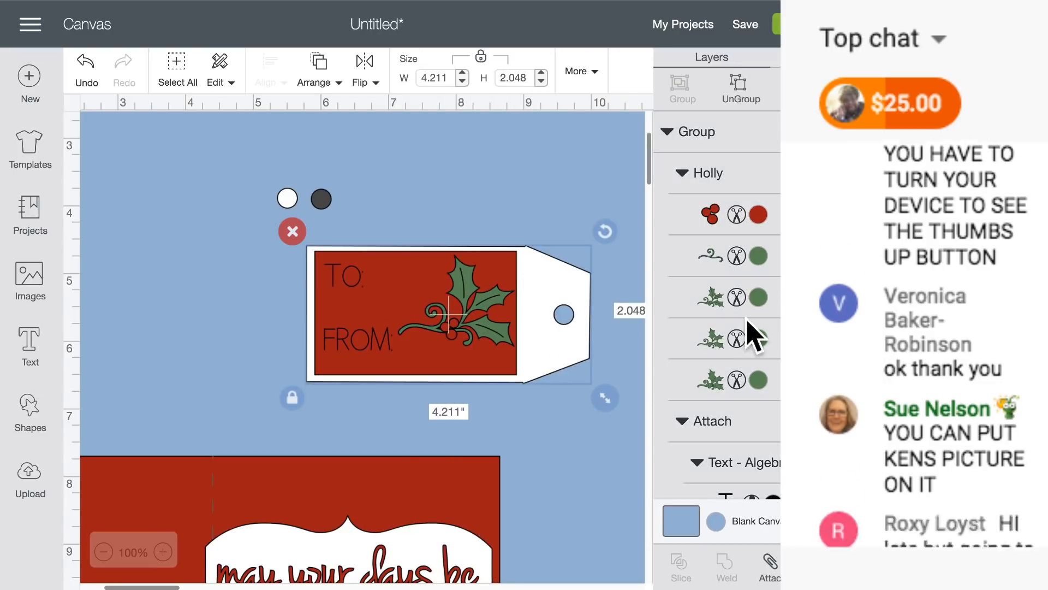
click(721, 338)
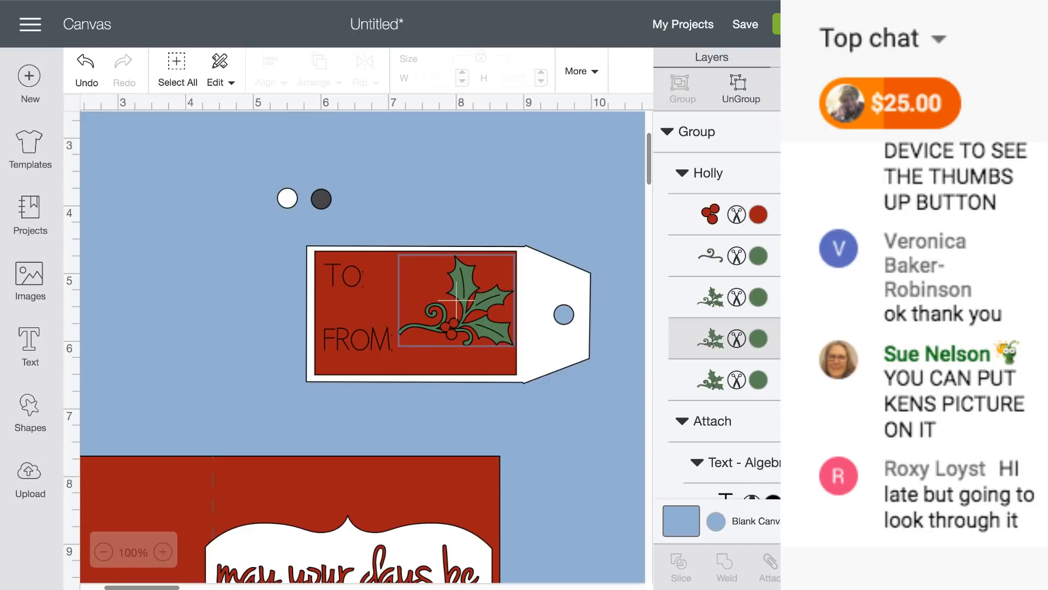
click(720, 379)
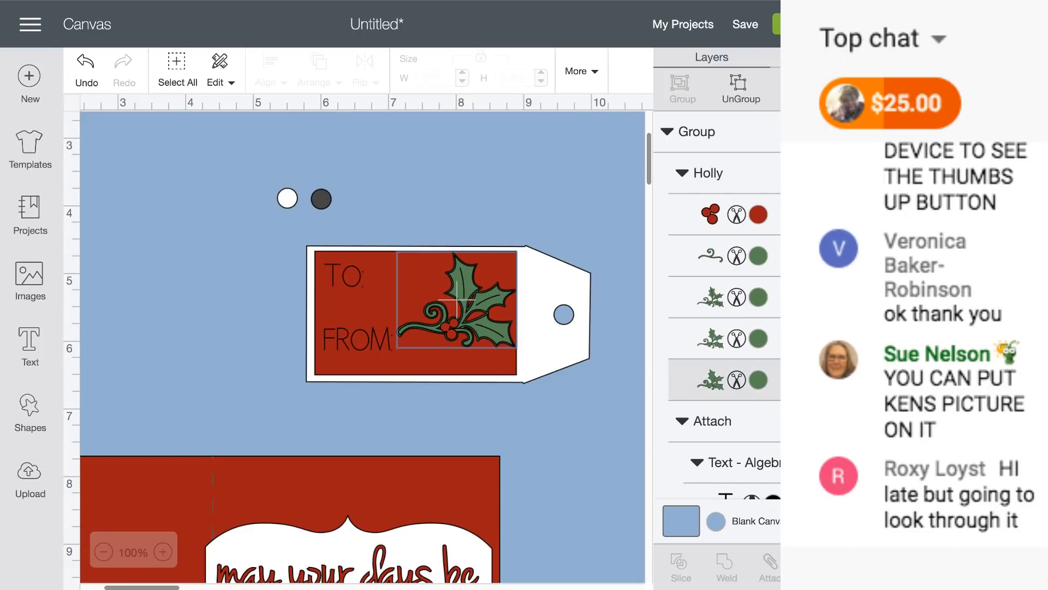
click(577, 238)
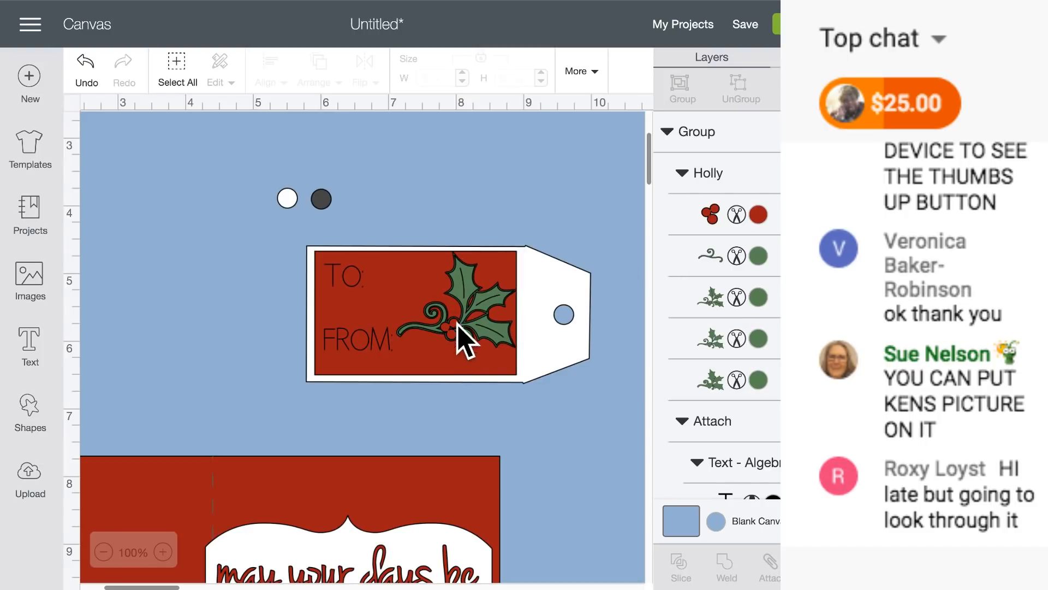
- Duplicate the grouped gift tag and place the two tags side by side in the open area above the red card
click(464, 341)
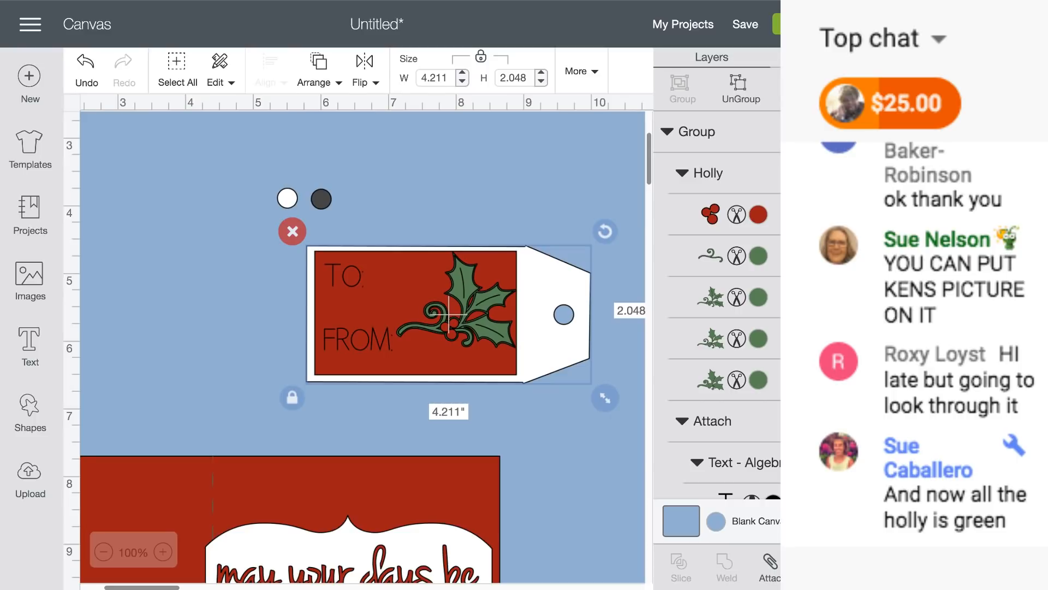
drag(394, 286, 286, 295)
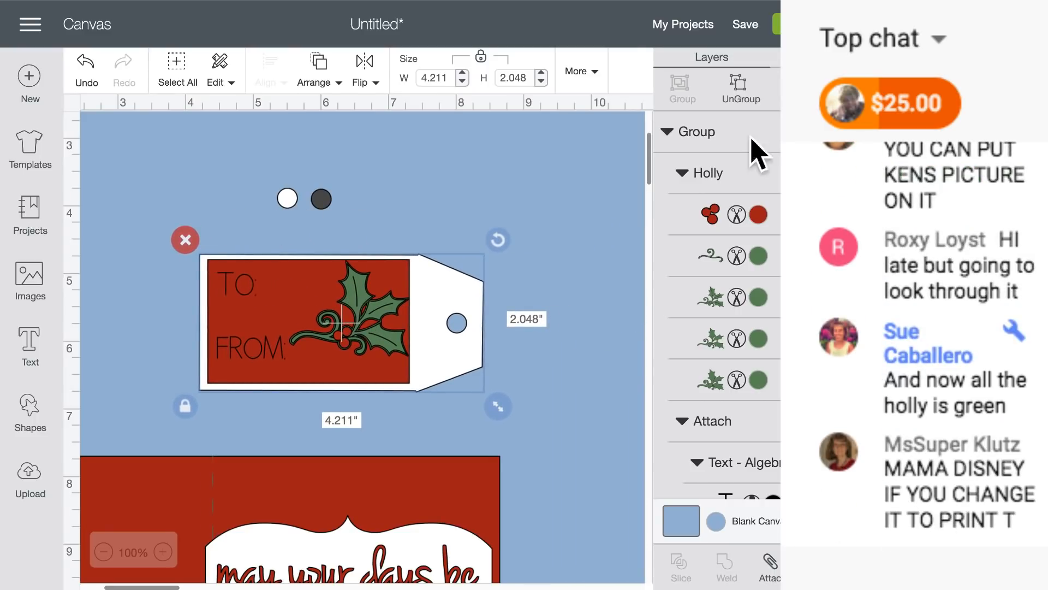
key(ctrl+d)
drag(328, 316, 187, 320)
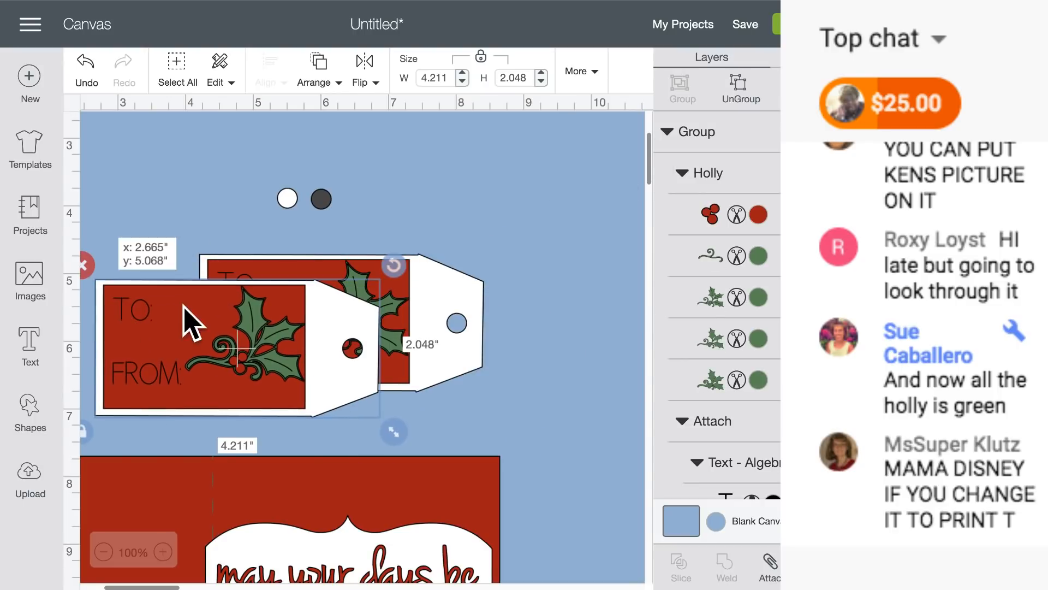
drag(267, 271, 560, 240)
drag(247, 355, 318, 323)
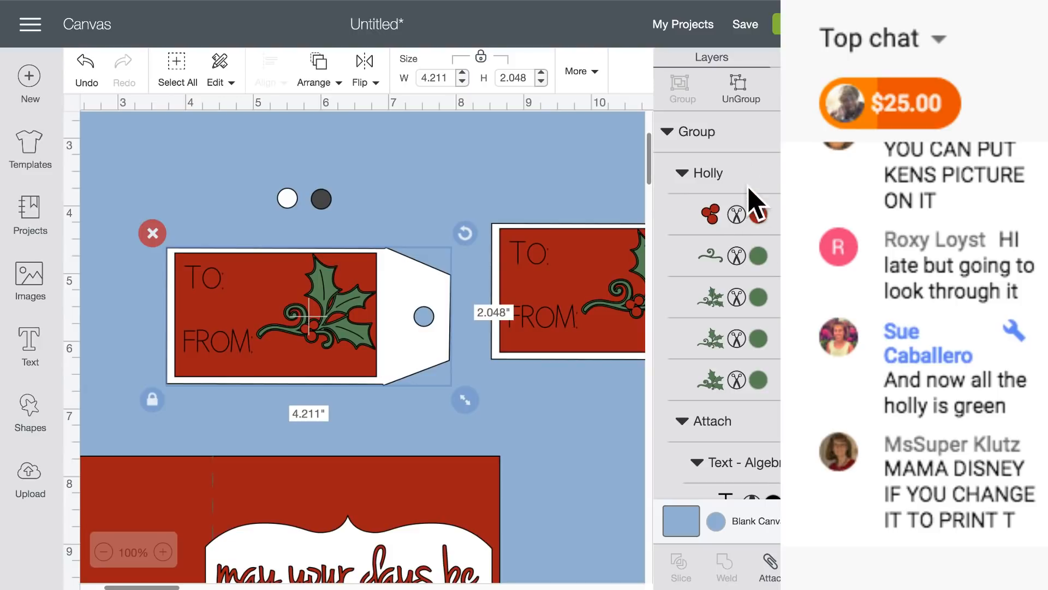
- Ungroup one tag, detach its TO/FROM text from the rectangle, and move the holly and text off the tag
click(740, 96)
drag(322, 316, 565, 468)
click(222, 351)
drag(220, 334, 328, 569)
click(770, 572)
- Set the tag's red rectangle to Print and fill it with the uploaded photo of the man in a black hat
click(311, 335)
scroll(772, 351, down, 2)
click(743, 203)
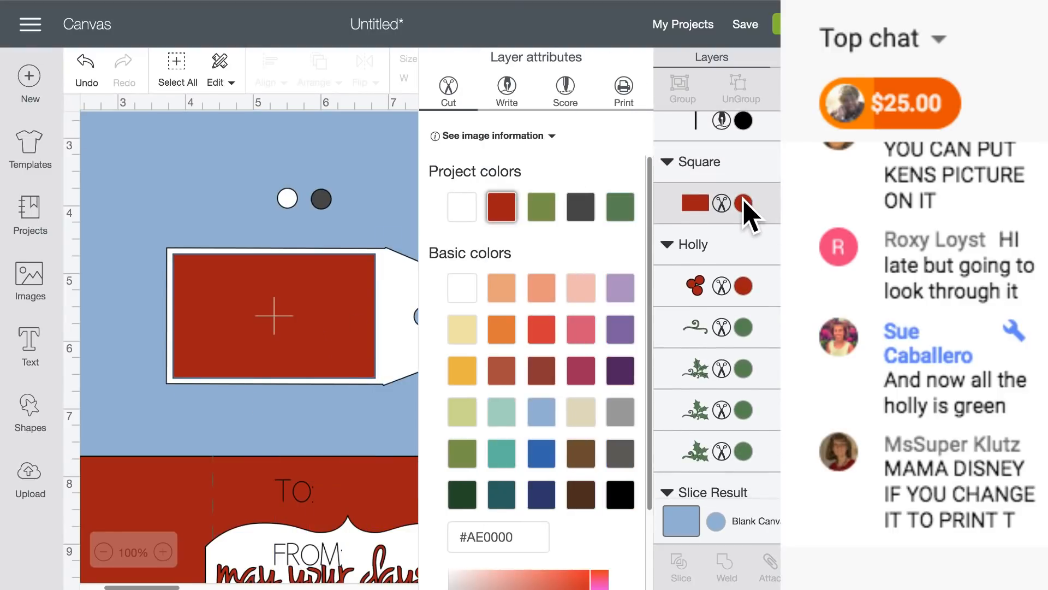
click(624, 89)
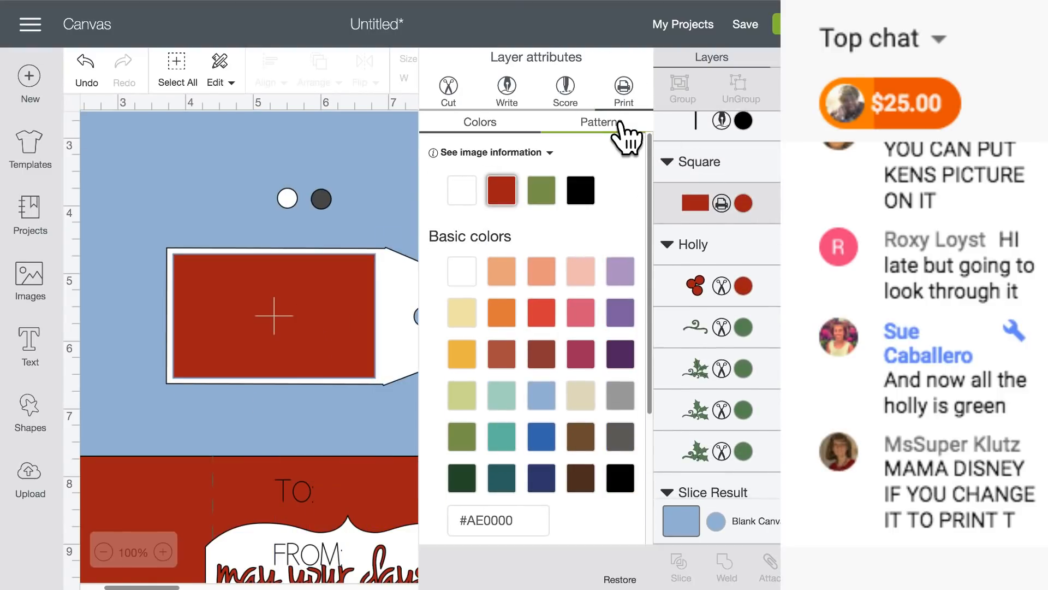
click(620, 124)
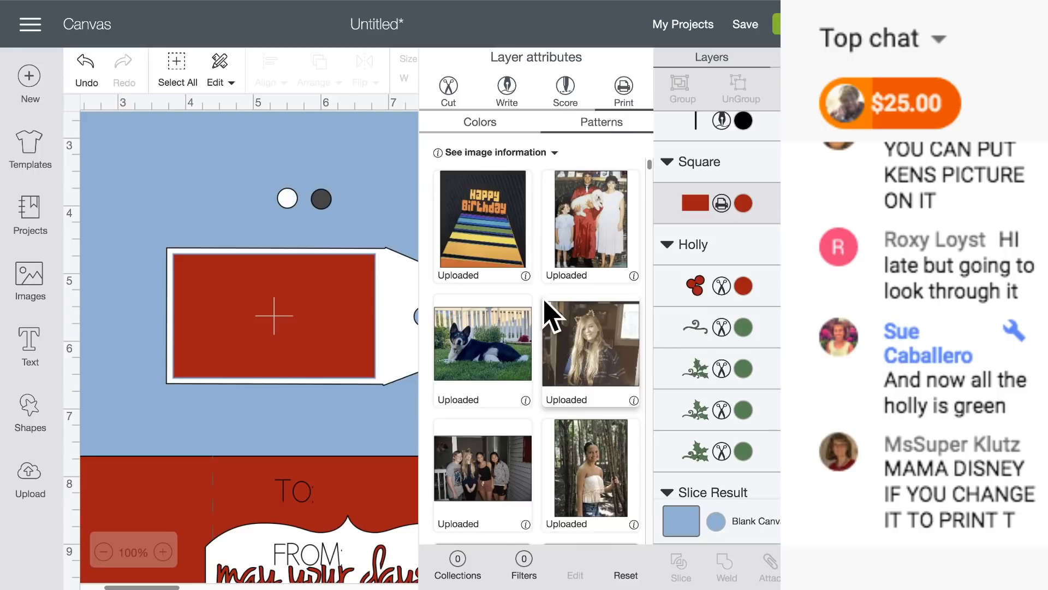
scroll(545, 301, down, 3)
scroll(546, 314, down, 10)
scroll(546, 314, up, 5)
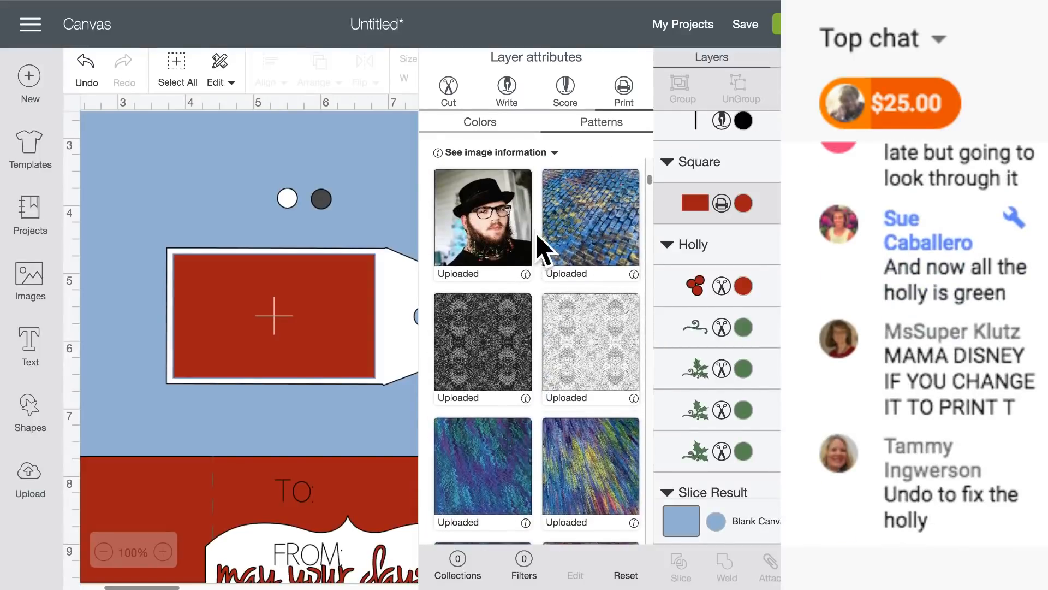
click(494, 249)
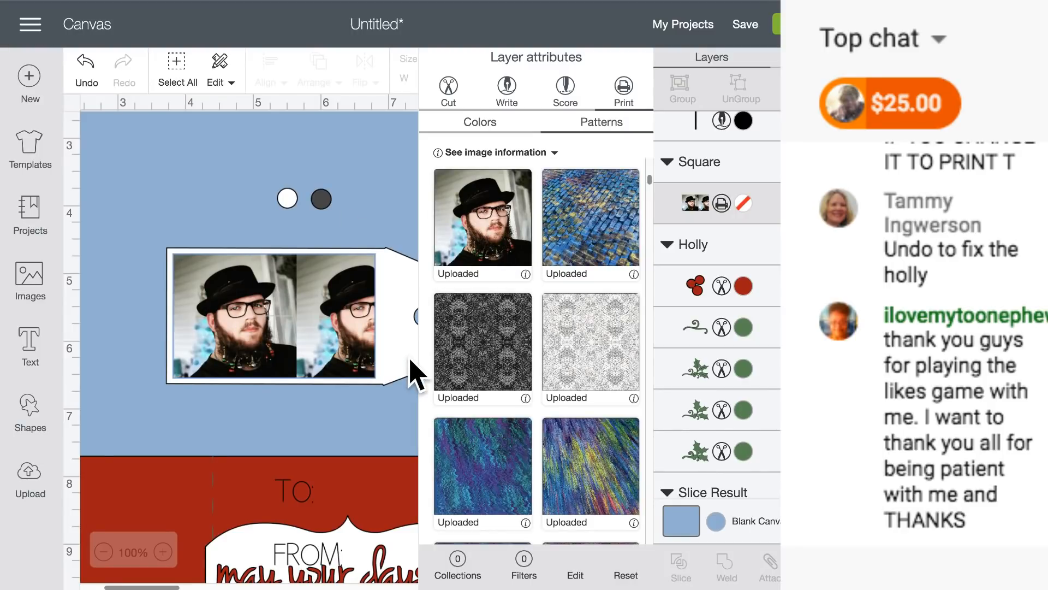
click(330, 353)
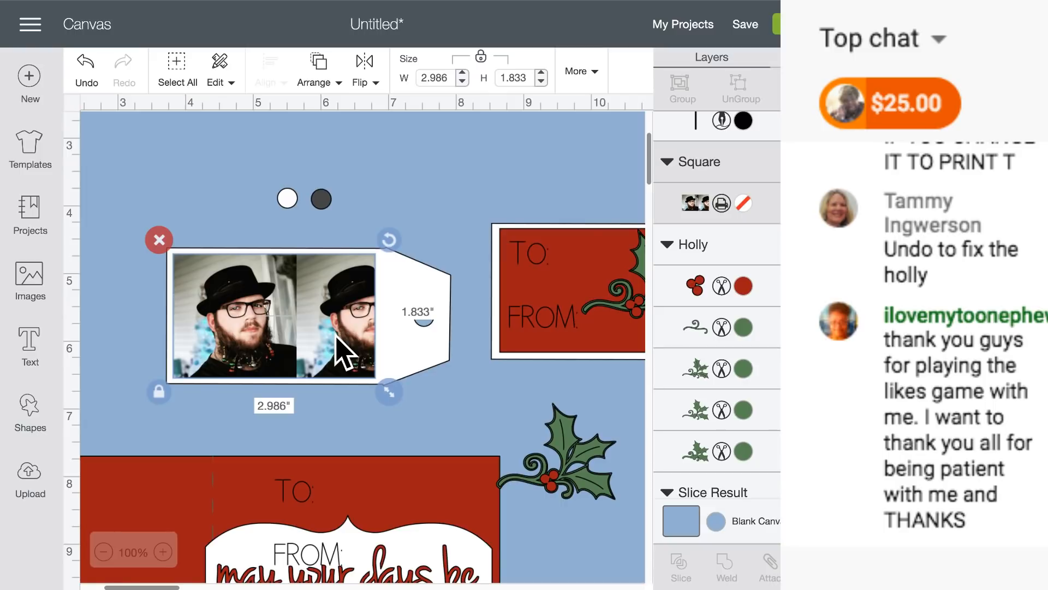
- Change the photo-filled rectangle back to a Cut layer and narrow it to about 1.778 × 1.819 in
click(721, 204)
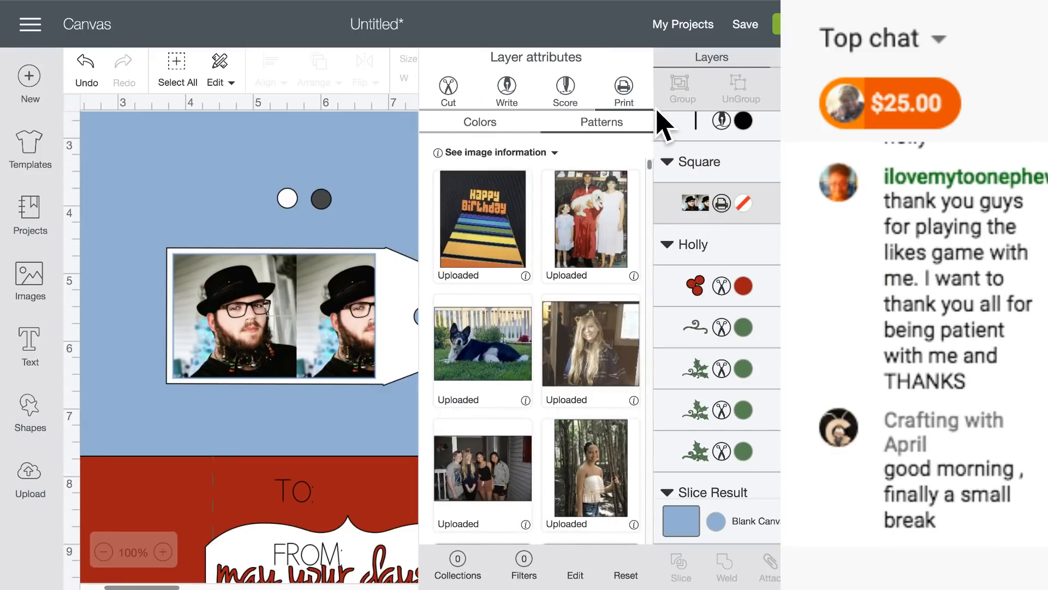
click(447, 88)
click(363, 310)
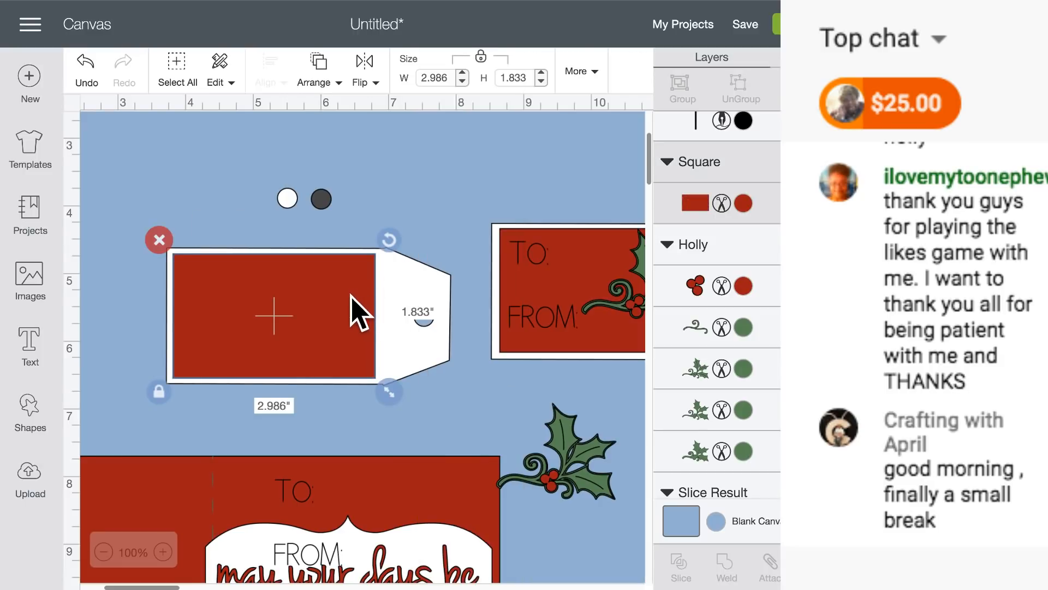
drag(392, 390, 313, 391)
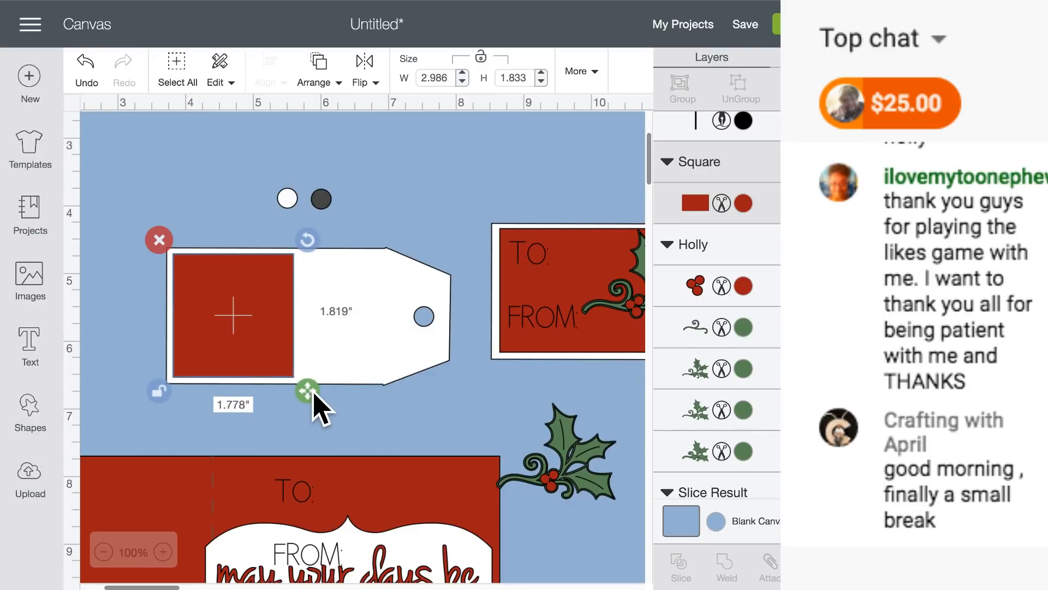
- Set the narrowed shape to Print, fill it with the uploaded black-hat photo and nudge it on the tag
click(748, 206)
click(624, 87)
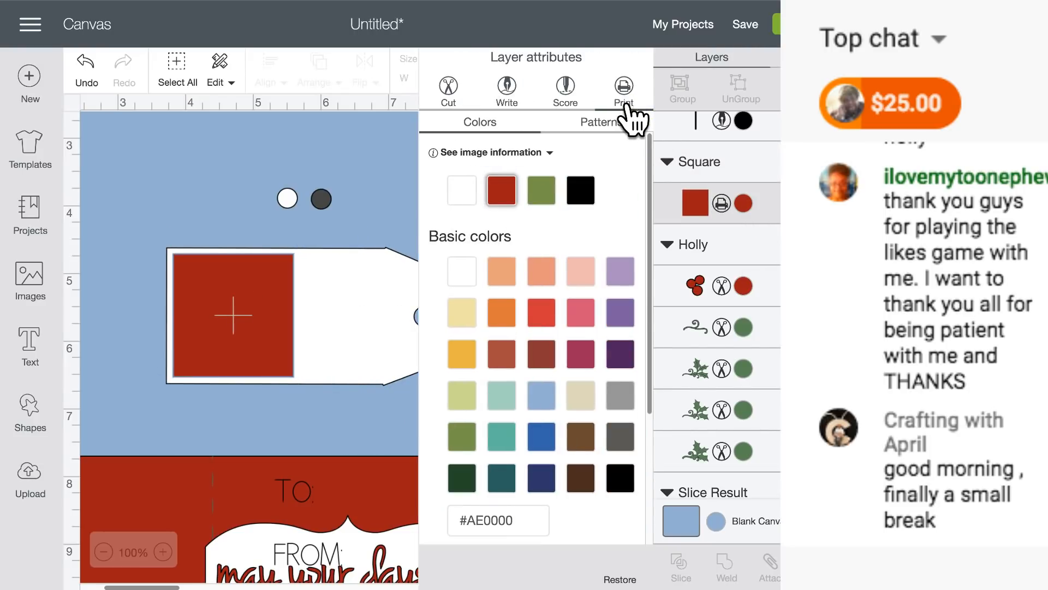
click(607, 124)
scroll(508, 399, down, 5)
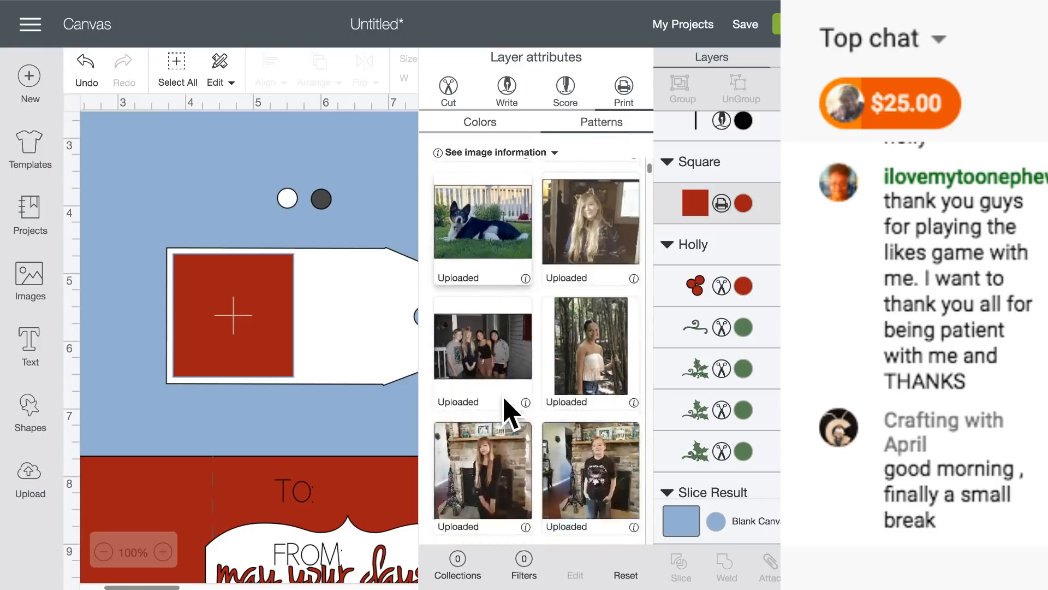
click(501, 394)
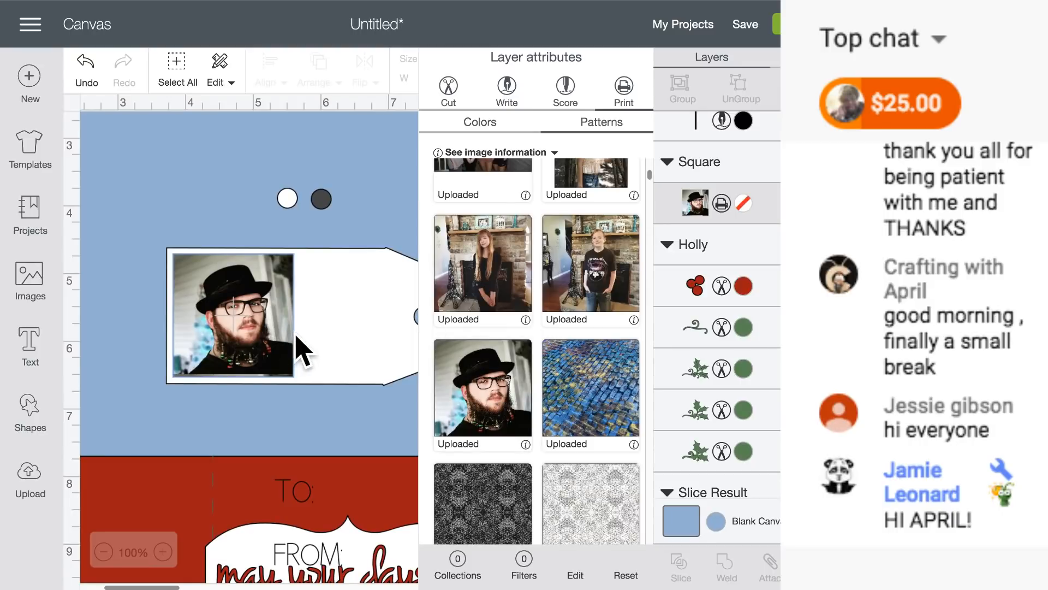
mouse_move(289, 344)
mouse_down()
mouse_move(300, 347)
mouse_move(289, 328)
mouse_up()
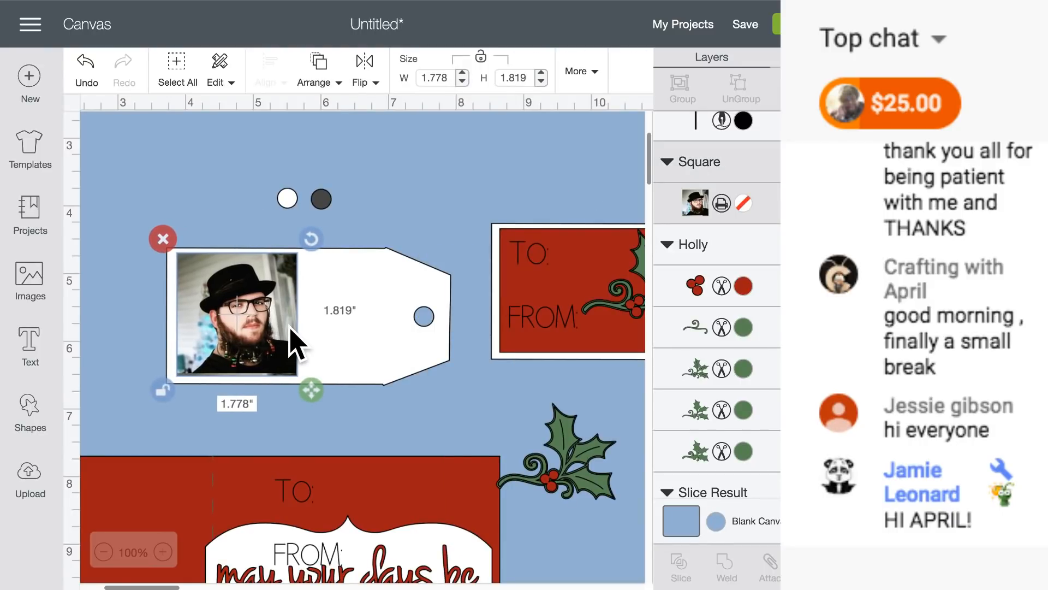
- Add a square stretched to about 3.069 × 1.889 in over the tag's body and recolour it red #AE0000
click(38, 416)
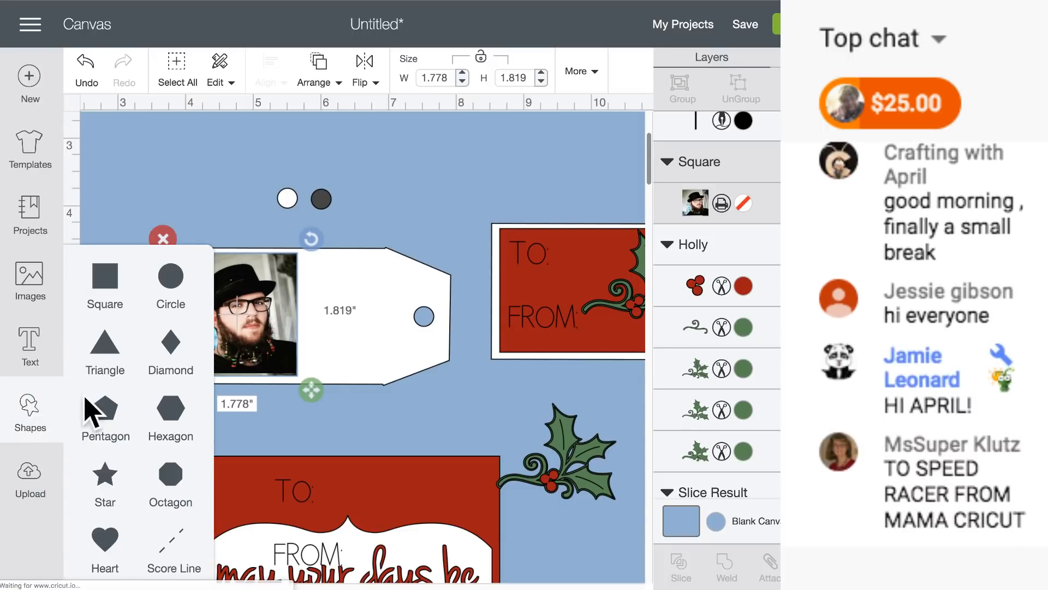
click(116, 306)
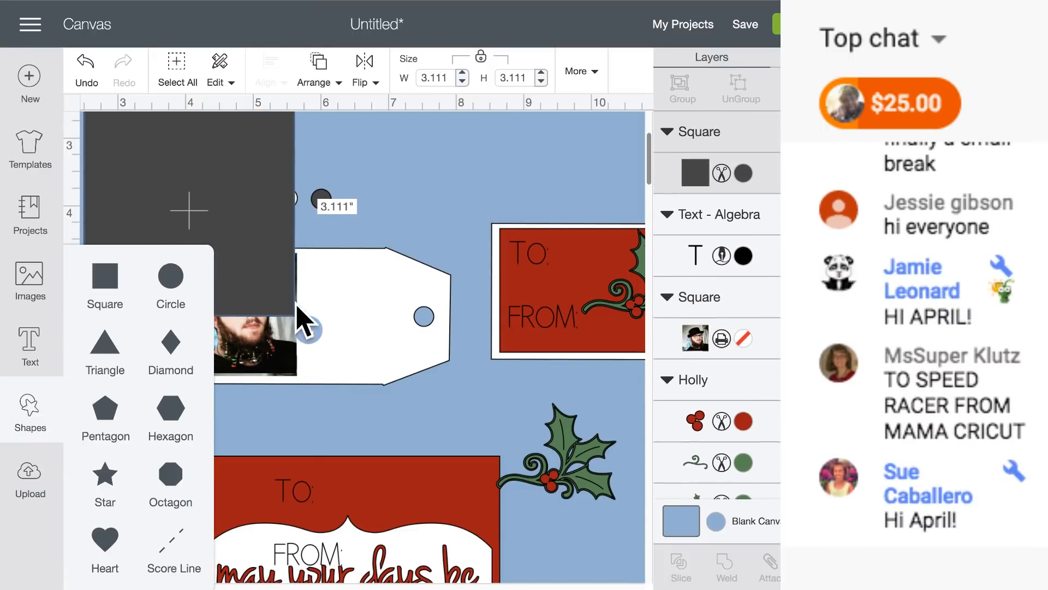
drag(282, 295, 408, 316)
drag(366, 283, 332, 317)
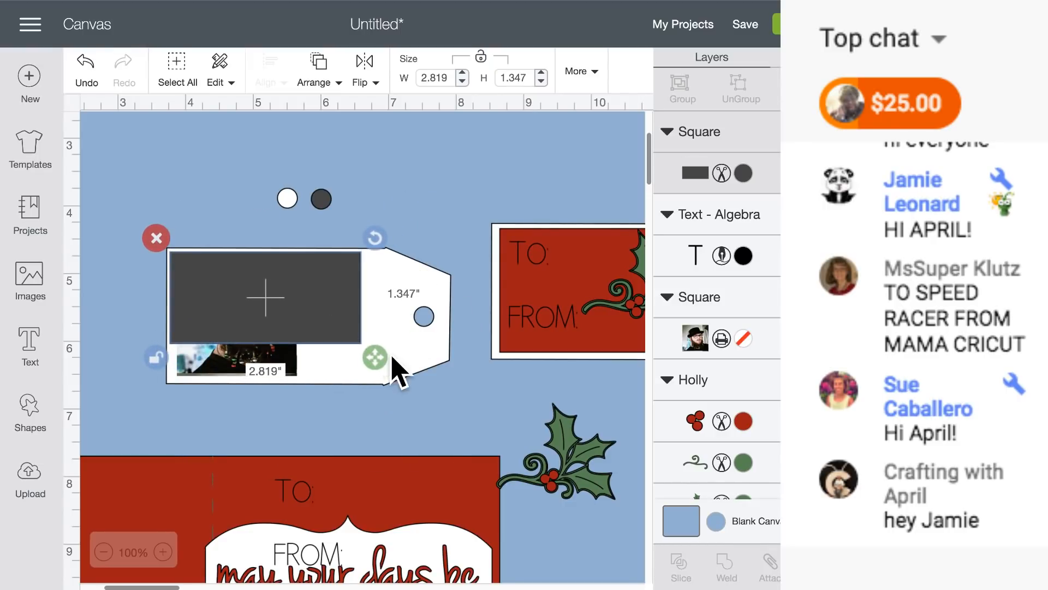
drag(375, 358, 392, 390)
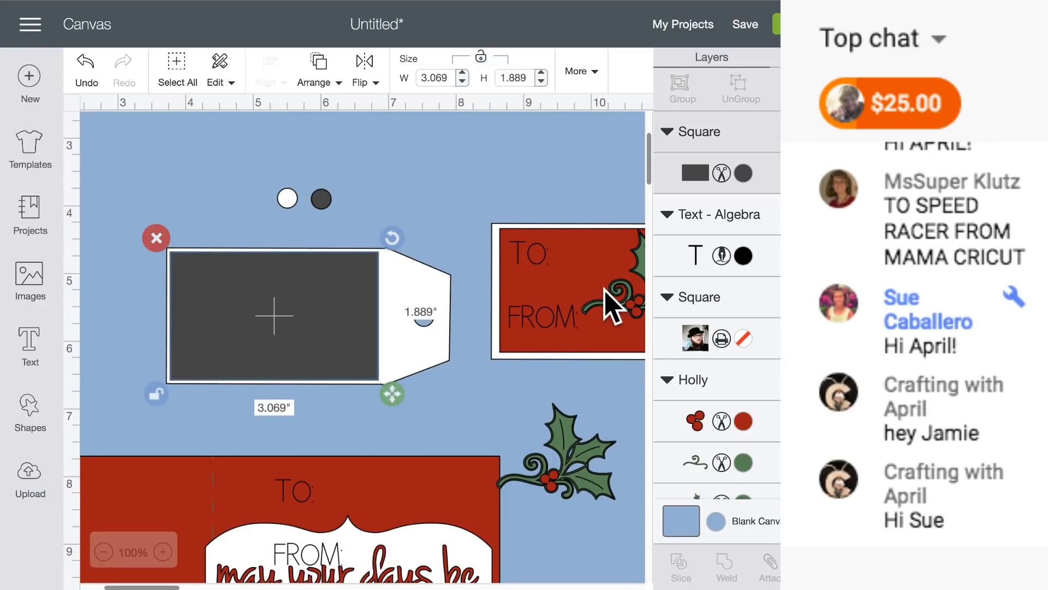
click(743, 173)
click(501, 206)
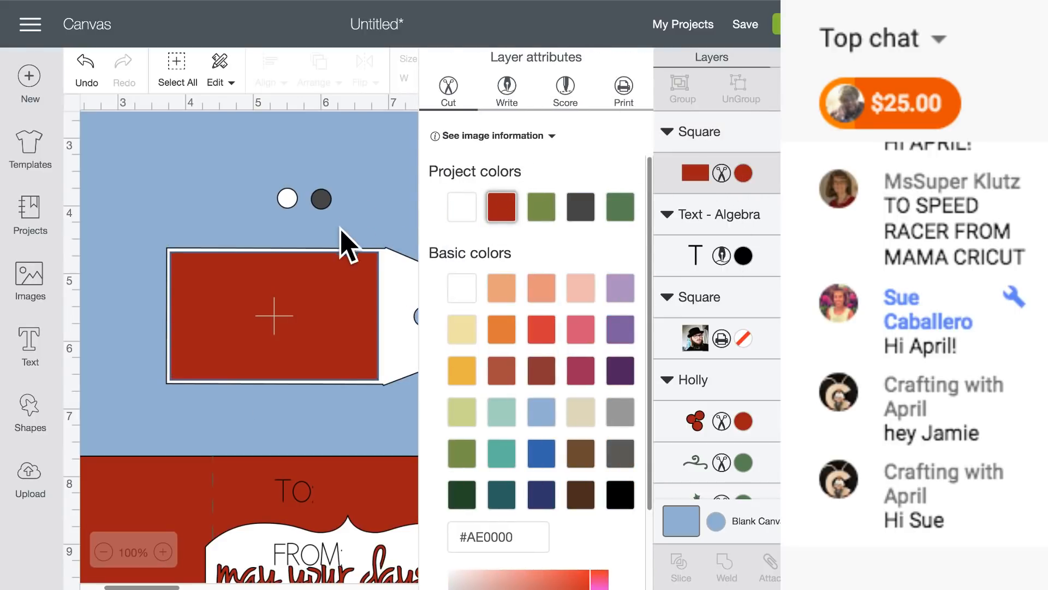
- Send the red rectangle and the white tag behind the black-hat photo, and nudge the photo within the rectangle
click(312, 308)
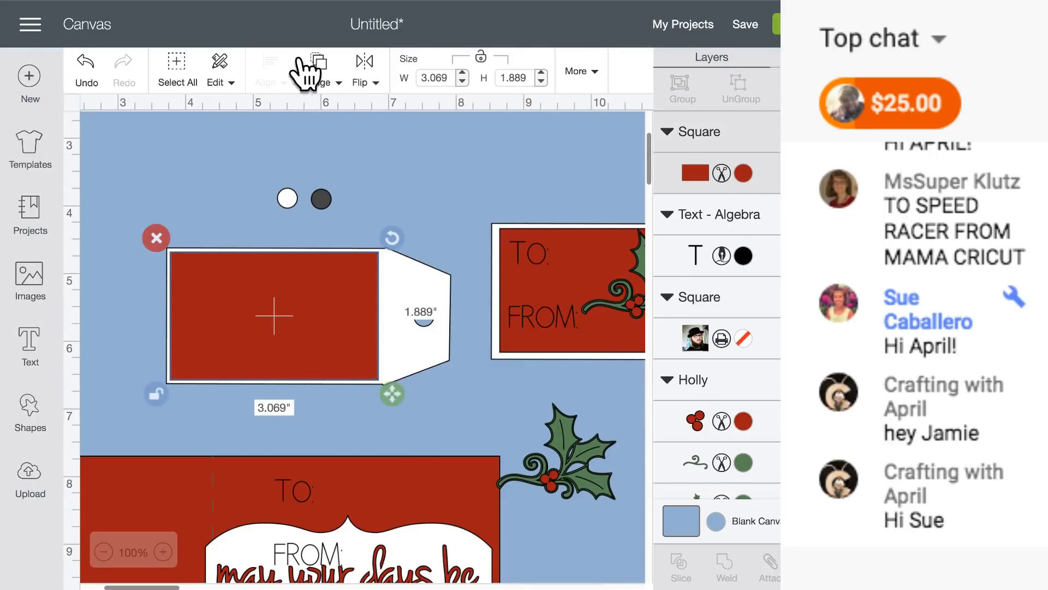
click(319, 69)
click(315, 111)
click(428, 311)
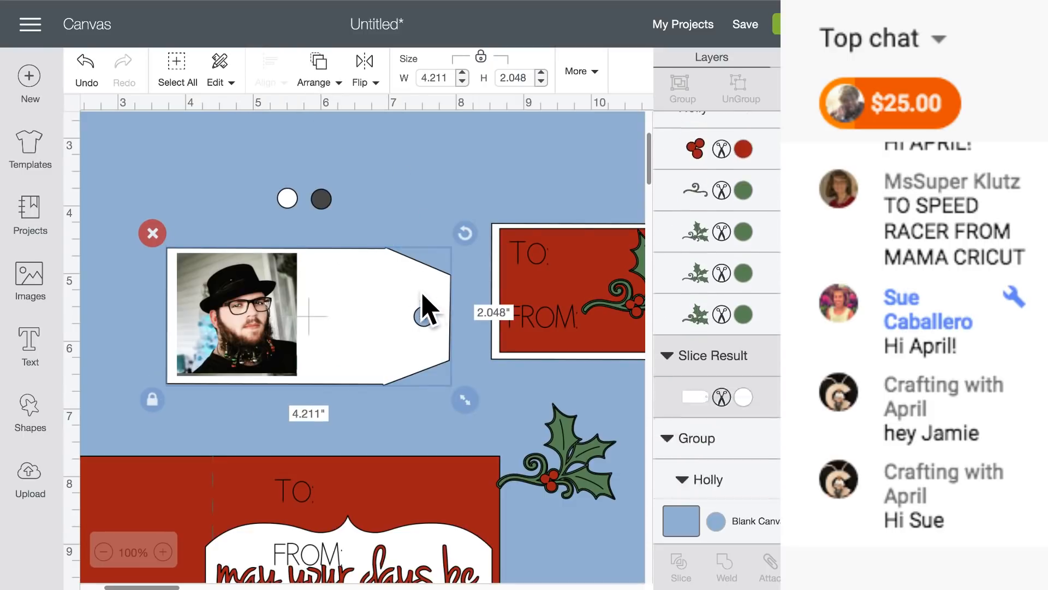
click(320, 69)
click(334, 114)
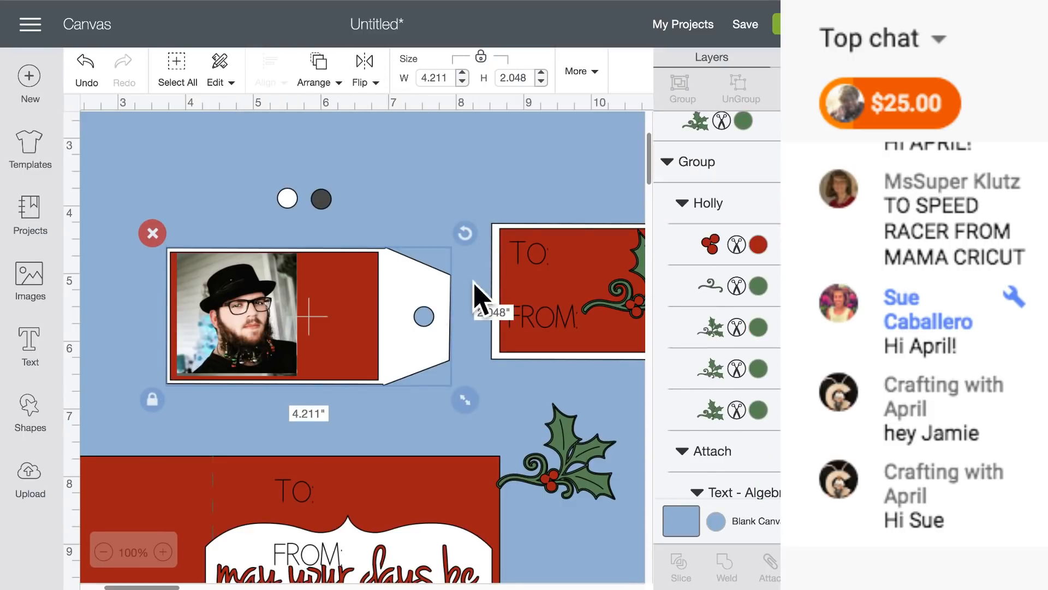
click(268, 314)
drag(267, 312, 265, 312)
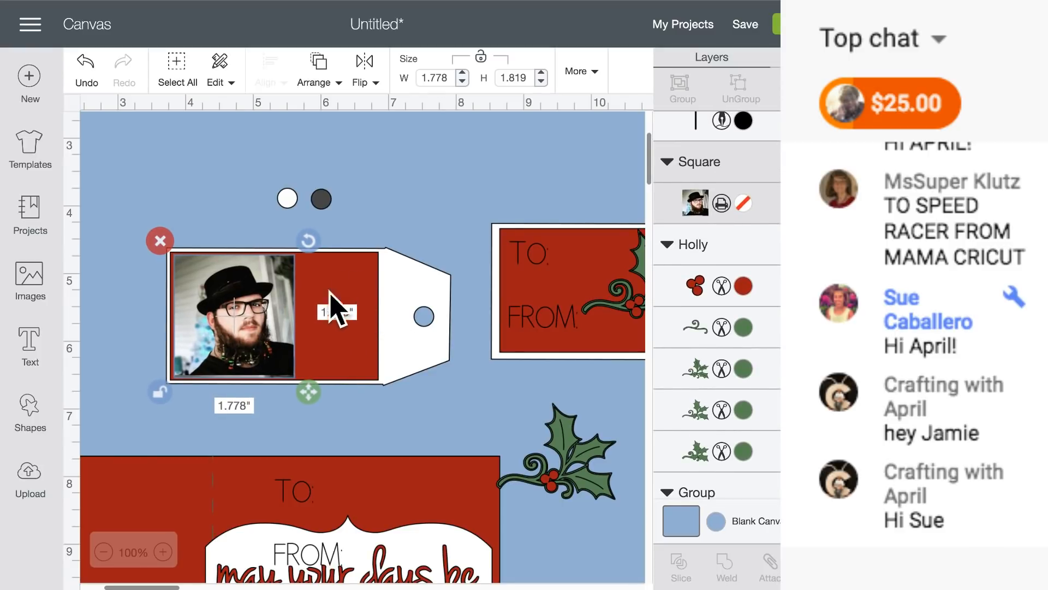
- Rotate the tag, red rectangle and photo together to nearly upright and back towards horizontal
drag(418, 218, 262, 306)
drag(465, 234, 240, 158)
click(280, 299)
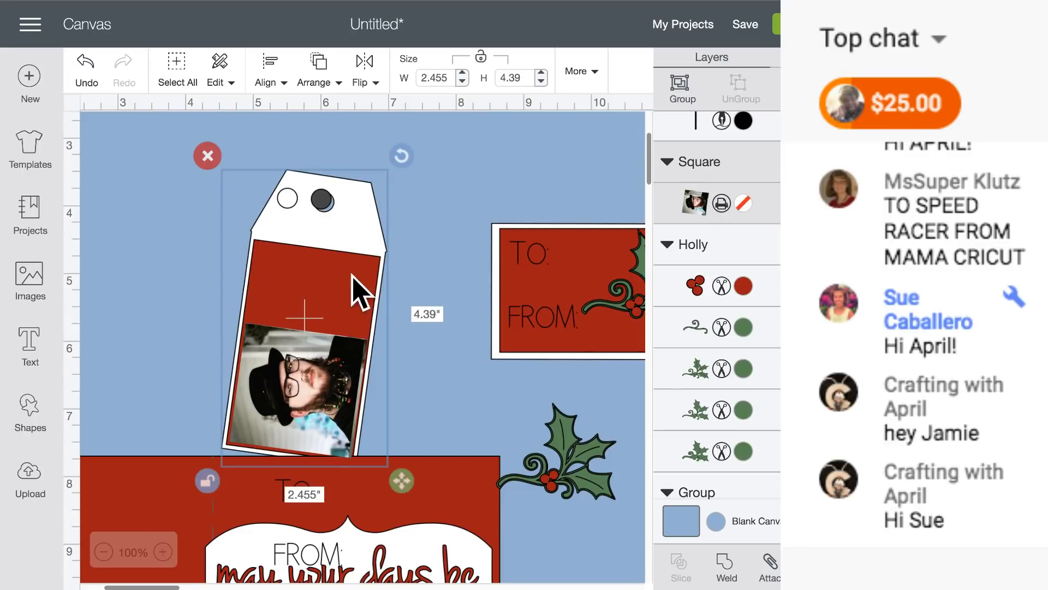
drag(401, 159, 507, 385)
click(359, 356)
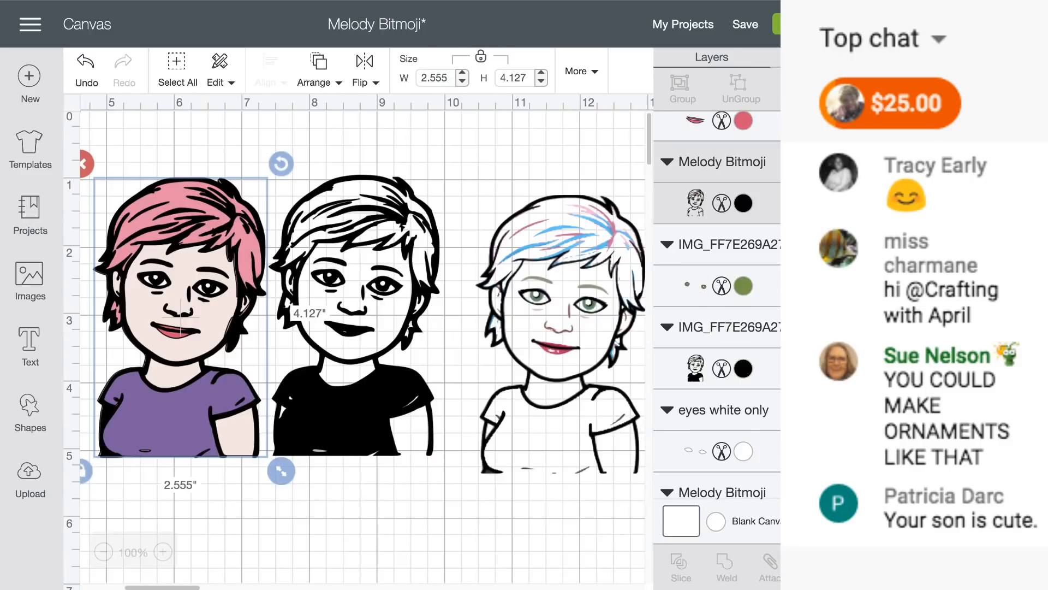
- In the Bitmoji project, slide the black outline off the layered portrait and back over it, and nudge the full-colour Bitmoji
scroll(371, 210, left, 10)
drag(499, 240, 294, 246)
mouse_move(533, 234)
mouse_down()
mouse_move(411, 233)
mouse_move(468, 241)
mouse_move(431, 246)
mouse_move(519, 229)
mouse_up()
drag(437, 216, 514, 216)
drag(330, 235, 534, 226)
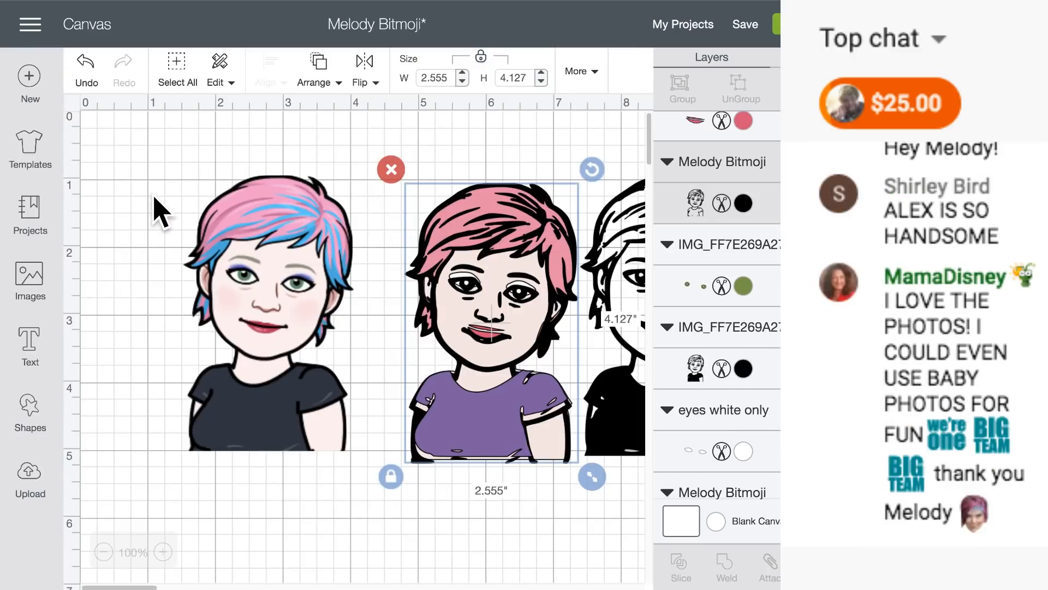
mouse_move(298, 233)
mouse_down()
mouse_move(267, 232)
mouse_move(292, 230)
mouse_up()
- Upload the THANKS Bitmoji image IMG_FF7E269A27B8-1.jpeg from Downloads as a Complex image
click(30, 474)
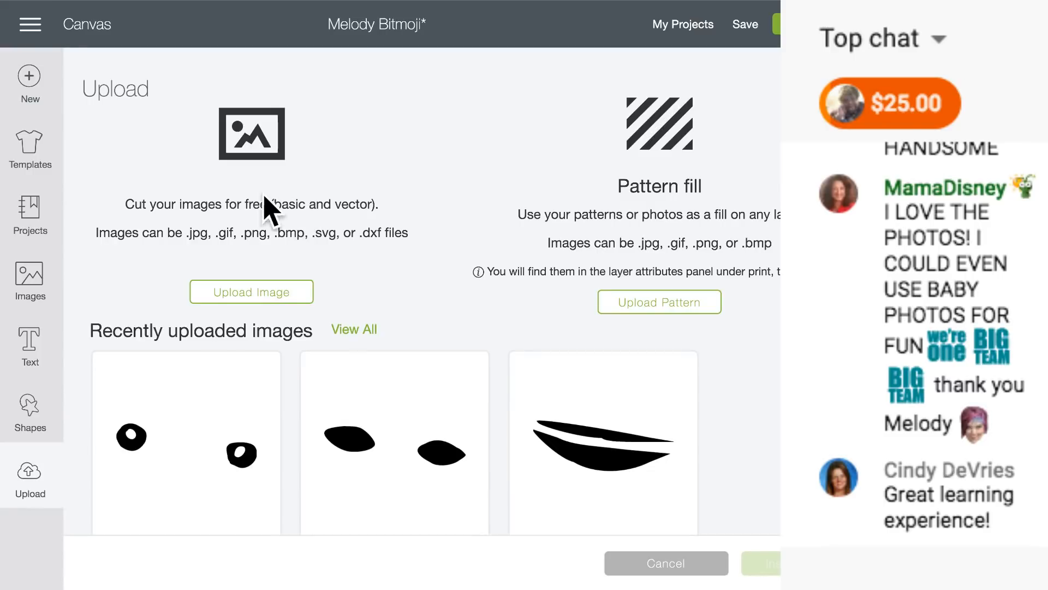
click(267, 293)
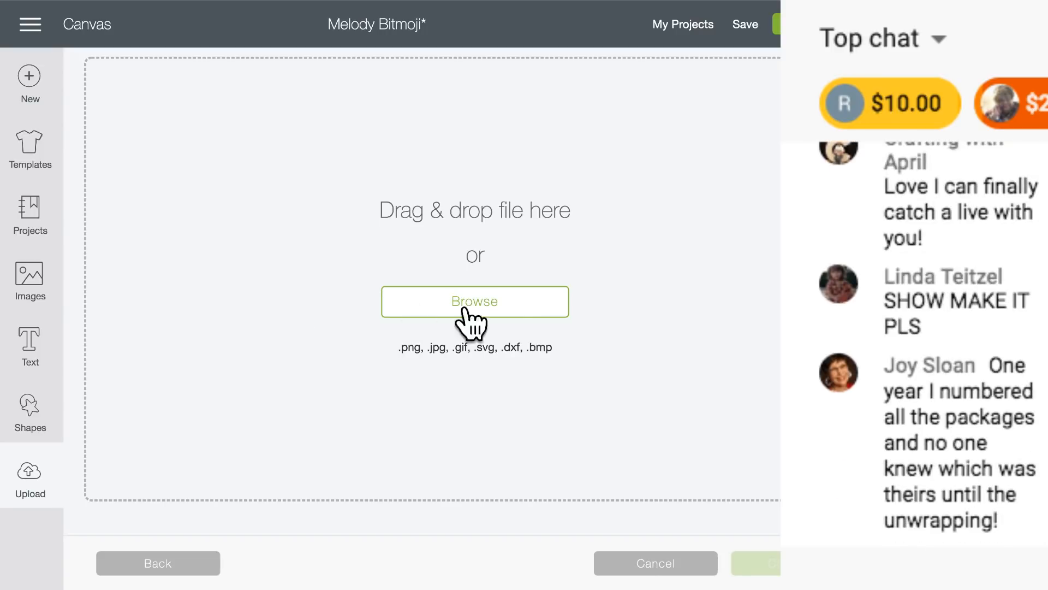
click(508, 309)
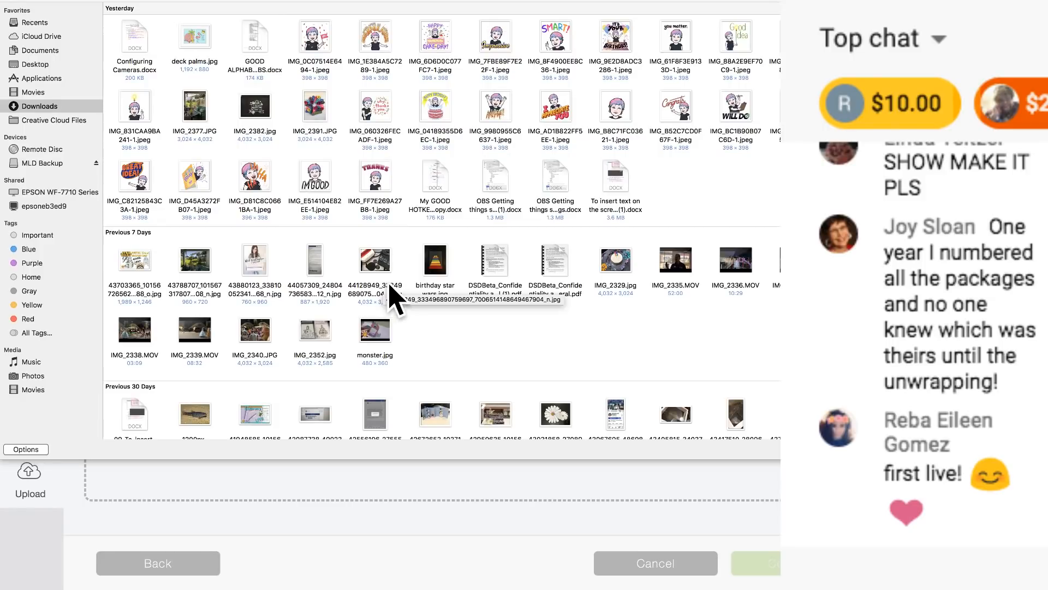
click(381, 191)
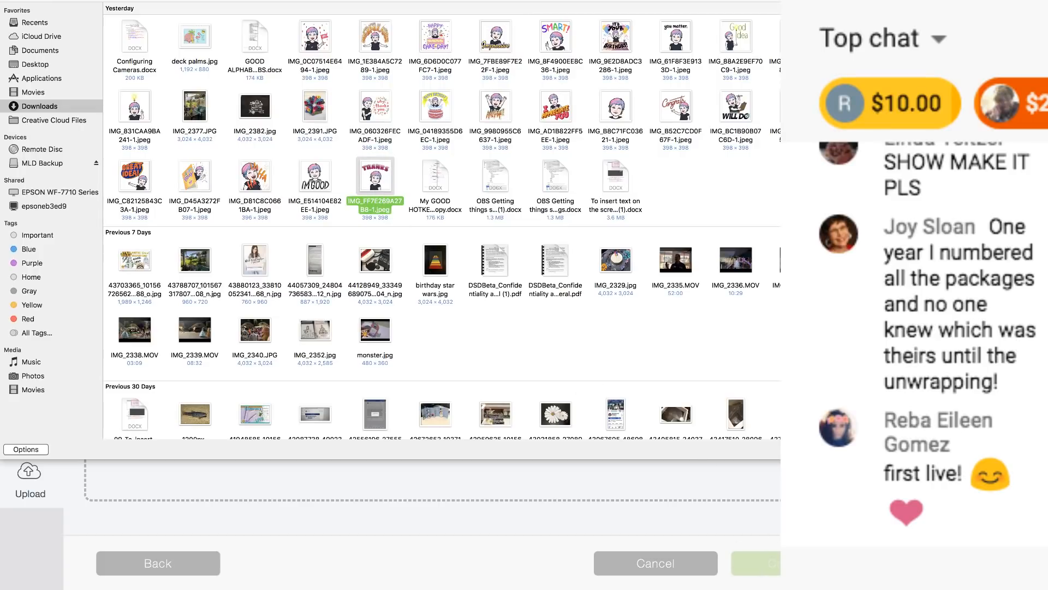
key(Return)
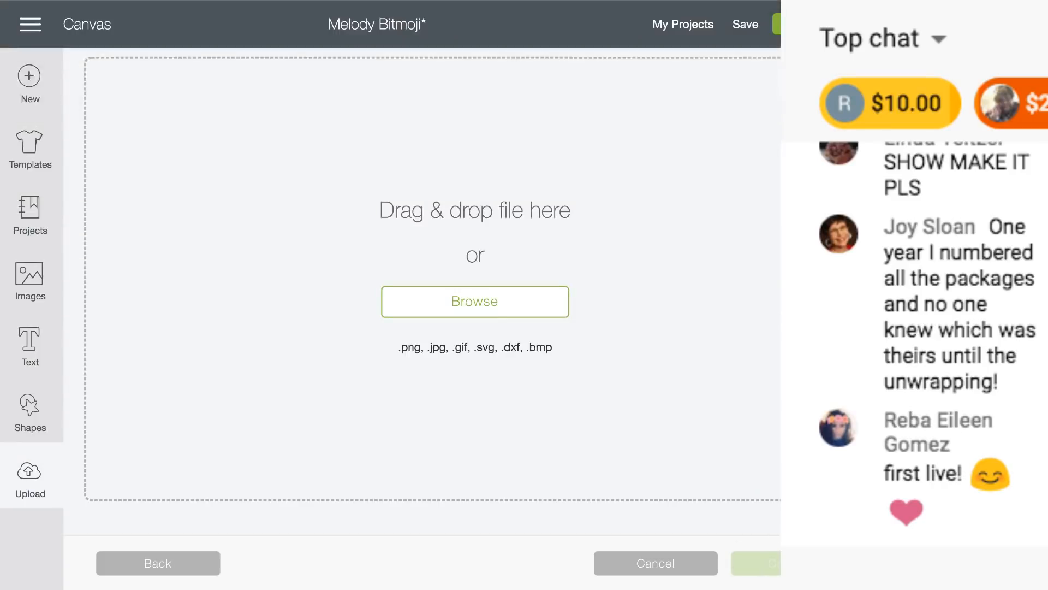
scroll(556, 415, down, 4)
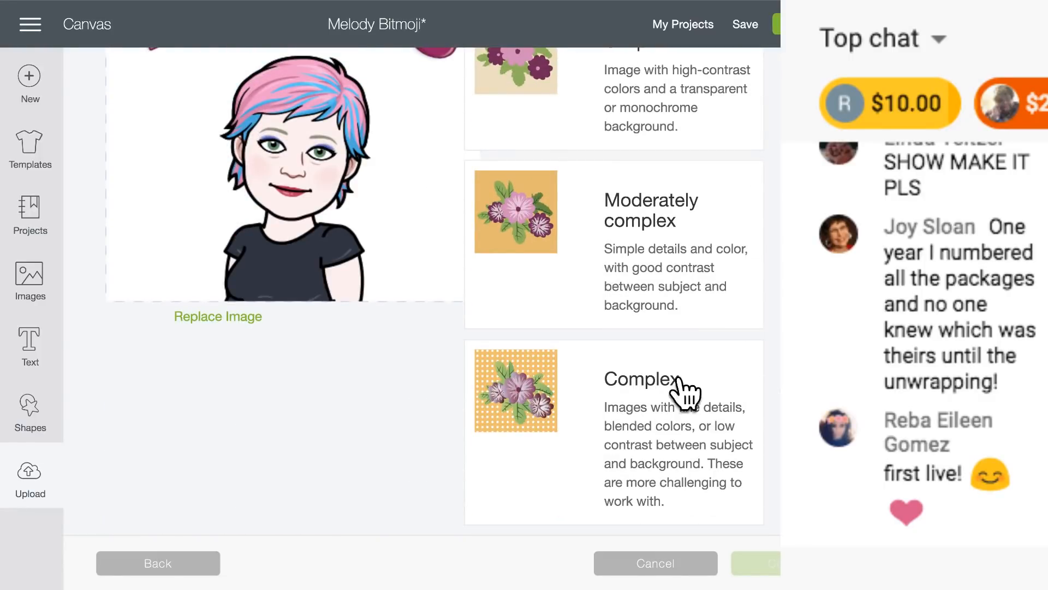
click(622, 416)
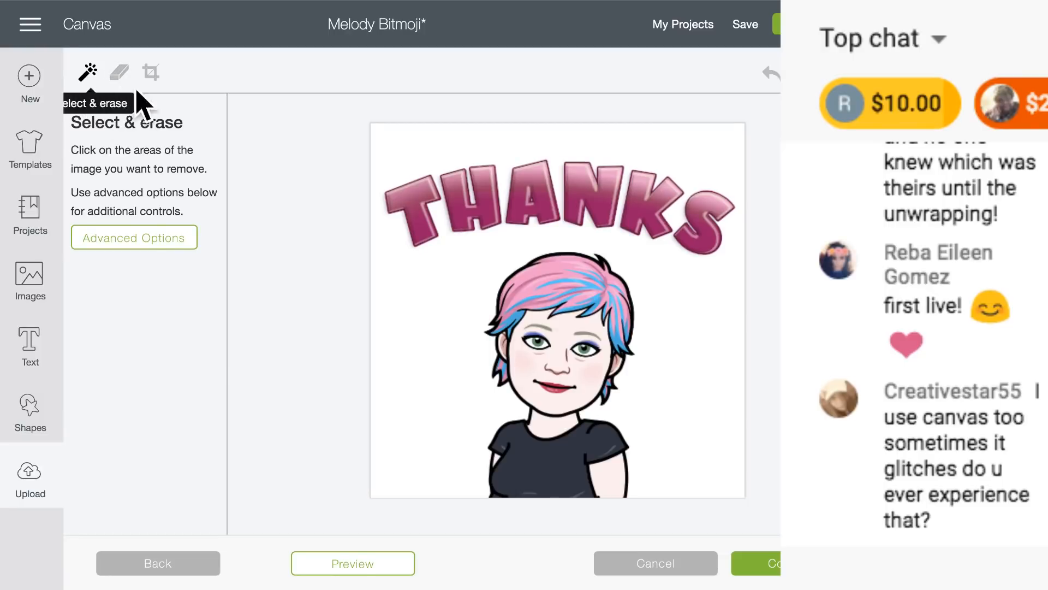
- Remove the image's white background and erase the THANKS lettering, leaving only the Bitmoji figure
click(407, 140)
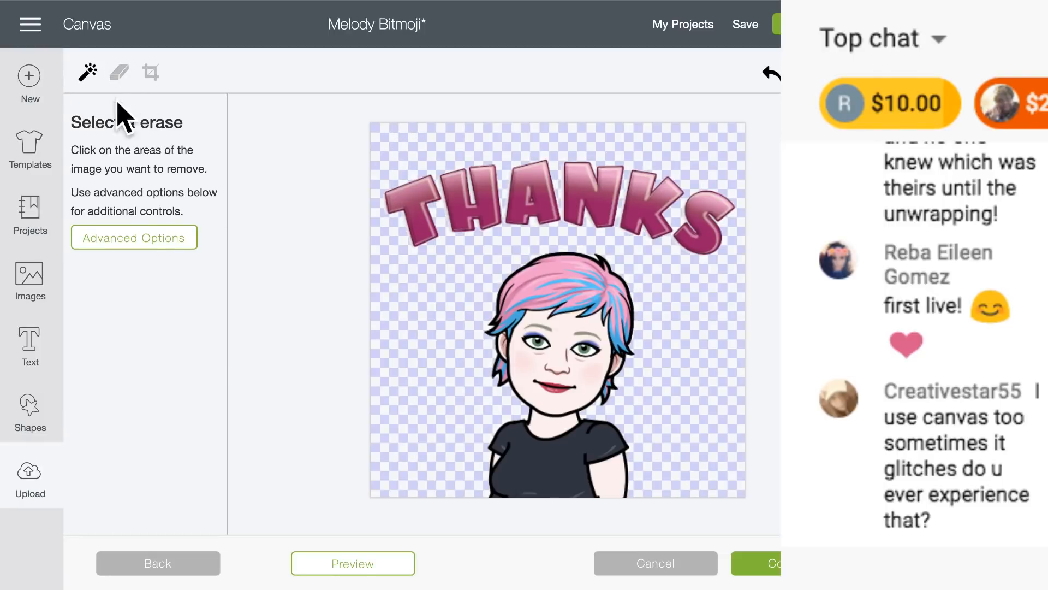
click(116, 73)
drag(112, 264, 189, 268)
mouse_move(374, 241)
mouse_down()
mouse_move(410, 175)
mouse_move(462, 203)
mouse_move(638, 203)
mouse_move(732, 269)
mouse_up()
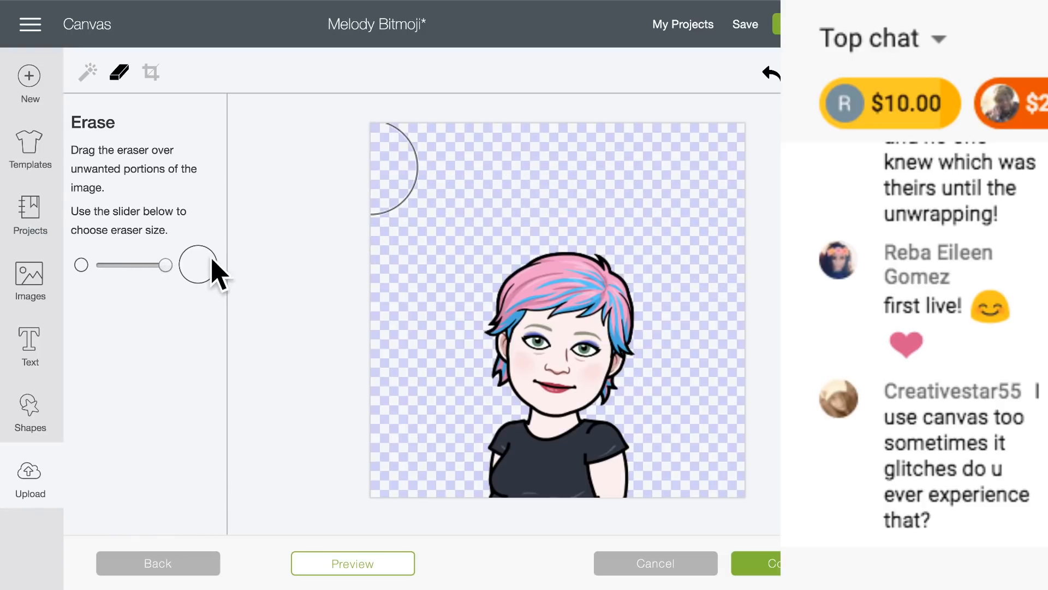
drag(166, 265, 83, 266)
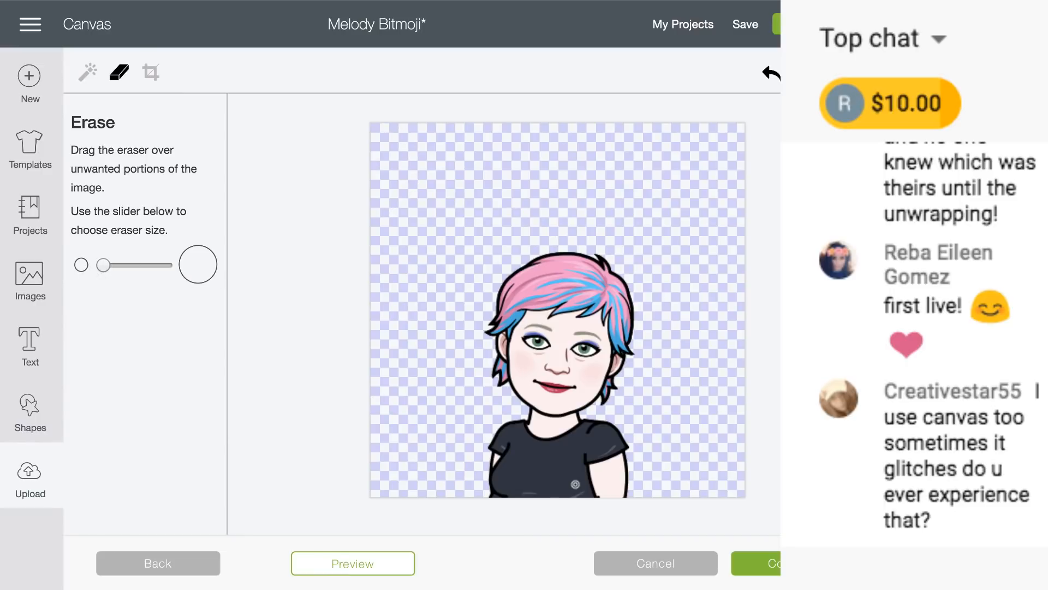
- Preview the cleaned Bitmoji and save it as a cut image silhouette
click(352, 564)
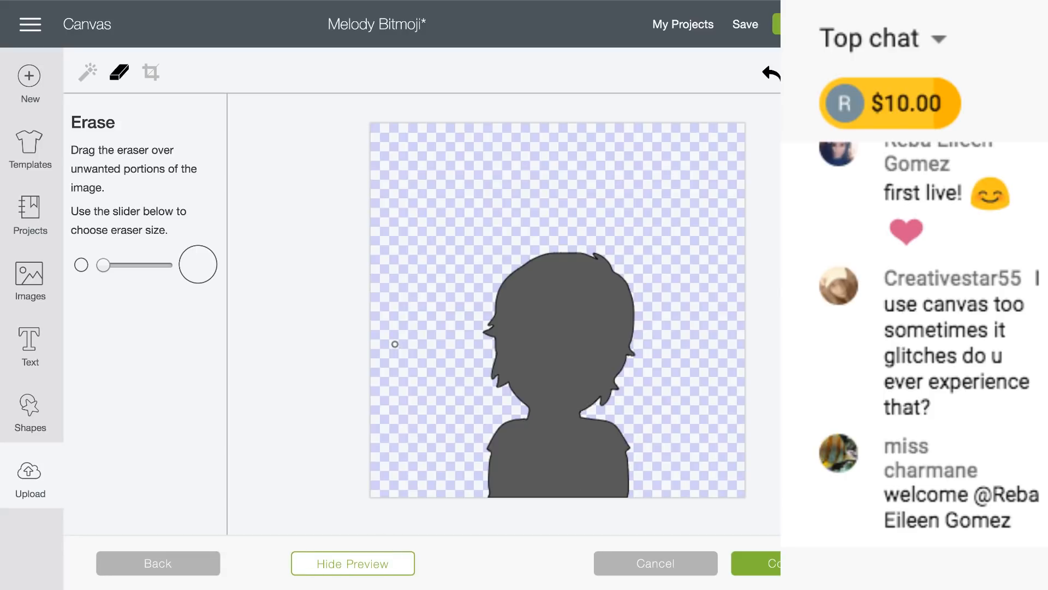
click(776, 568)
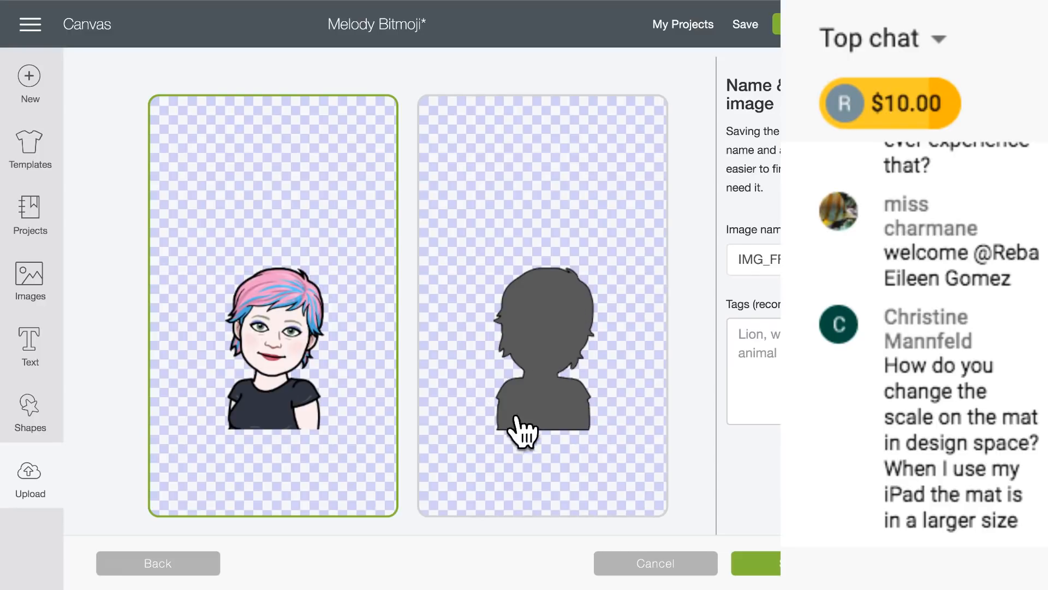
click(555, 419)
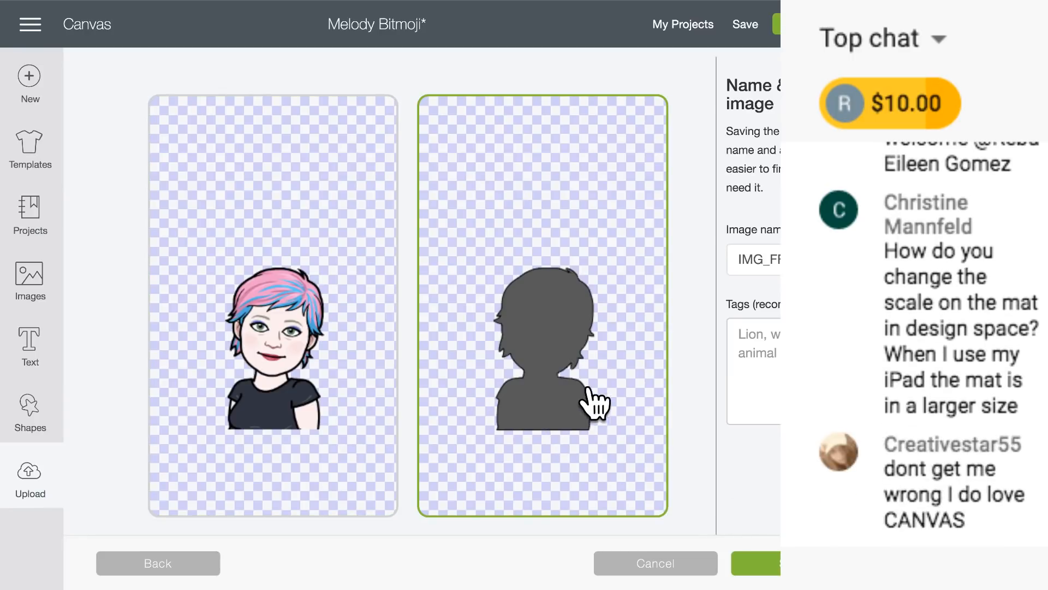
click(756, 563)
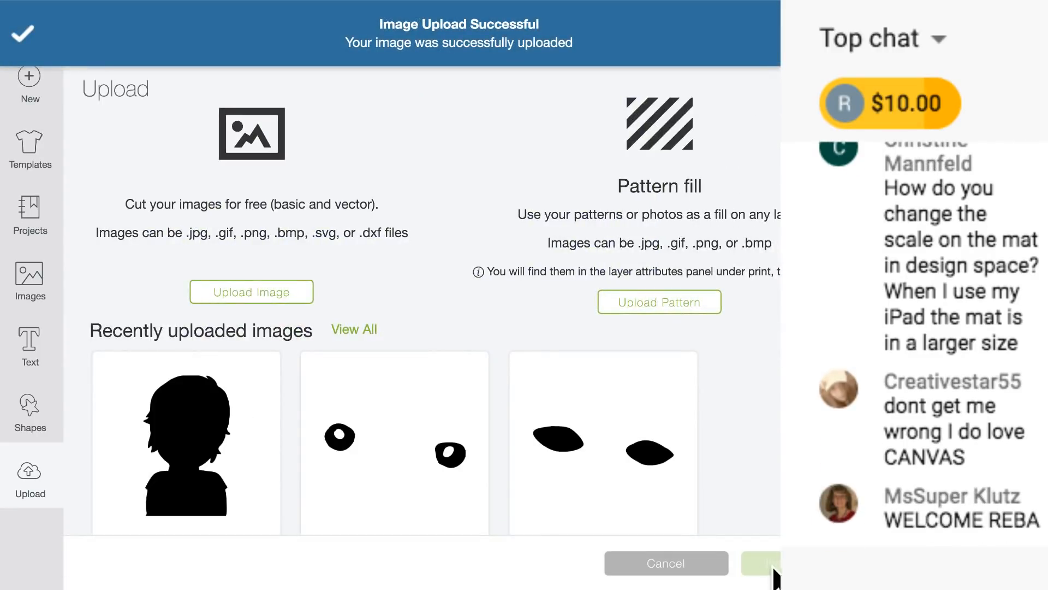
- Examine the recently uploaded images, including the eyes, lips, hair, shirt and full Bitmoji versions
scroll(451, 468, down, 3)
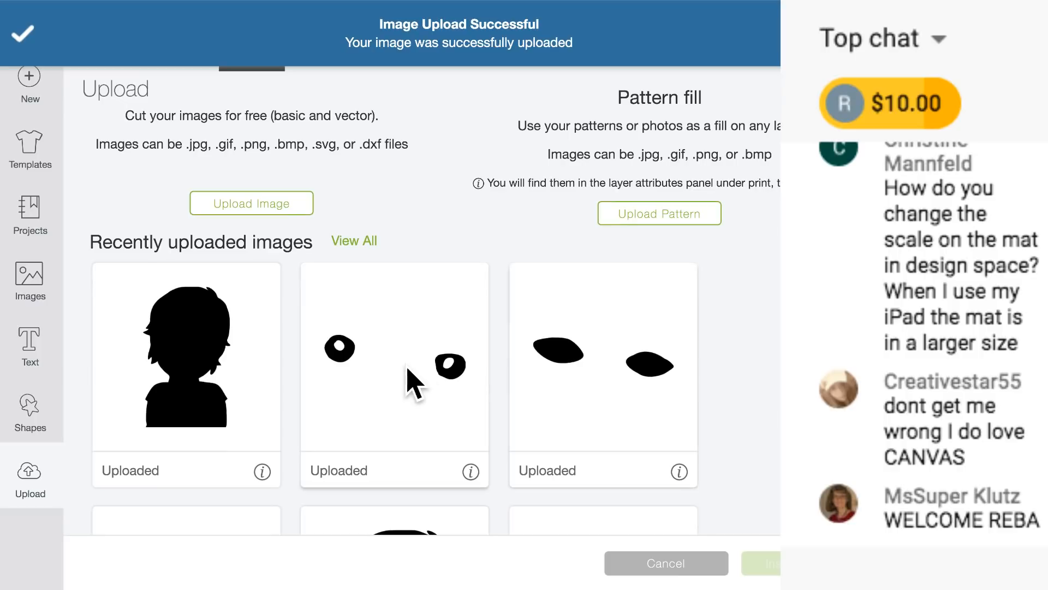
scroll(402, 381, down, 5)
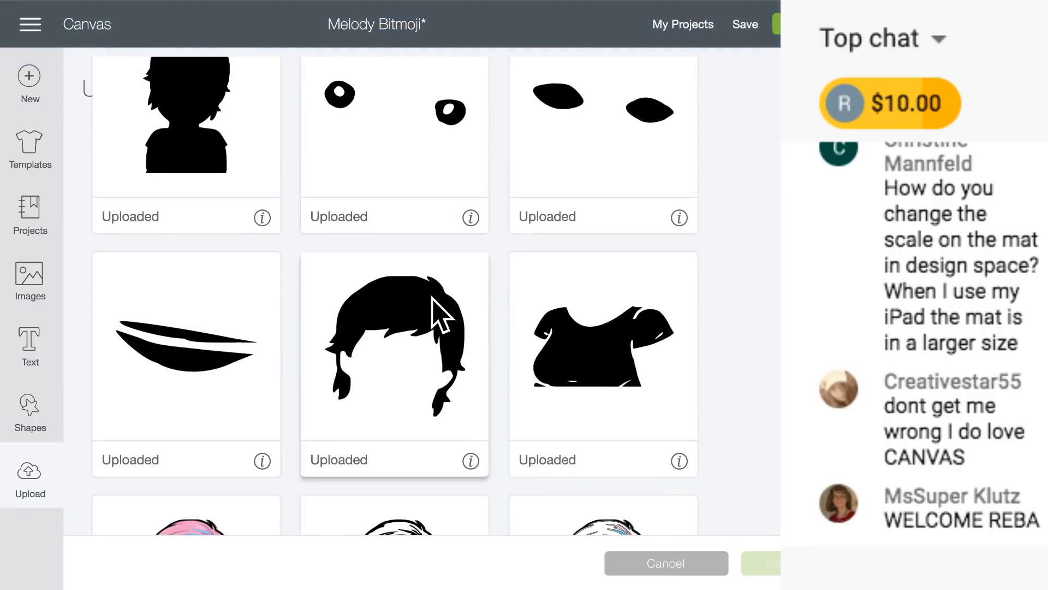
scroll(579, 376, down, 3)
scroll(578, 377, down, 3)
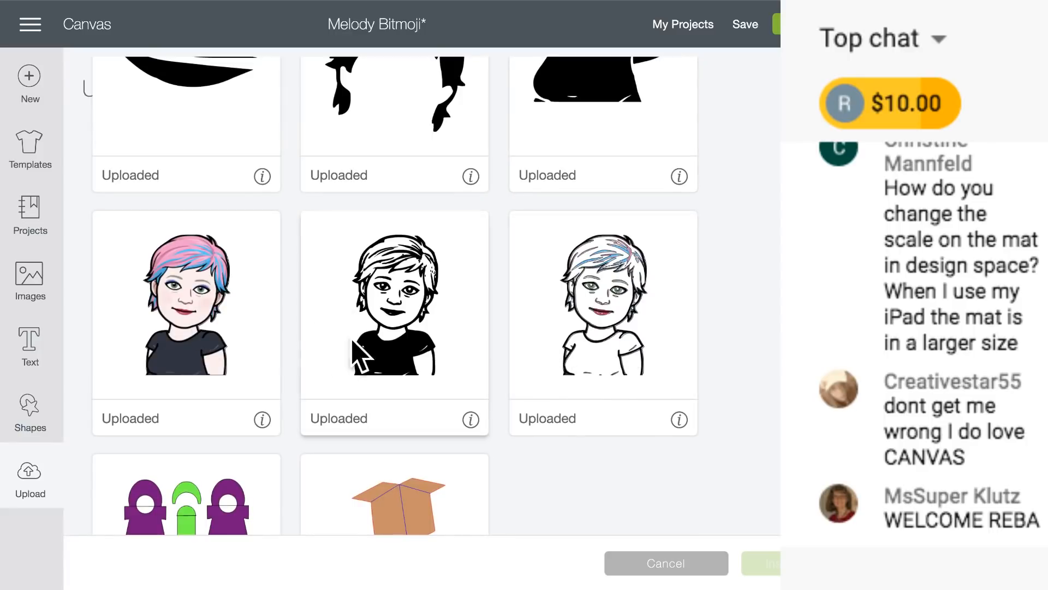
scroll(573, 349, up, 4)
scroll(573, 350, down, 1)
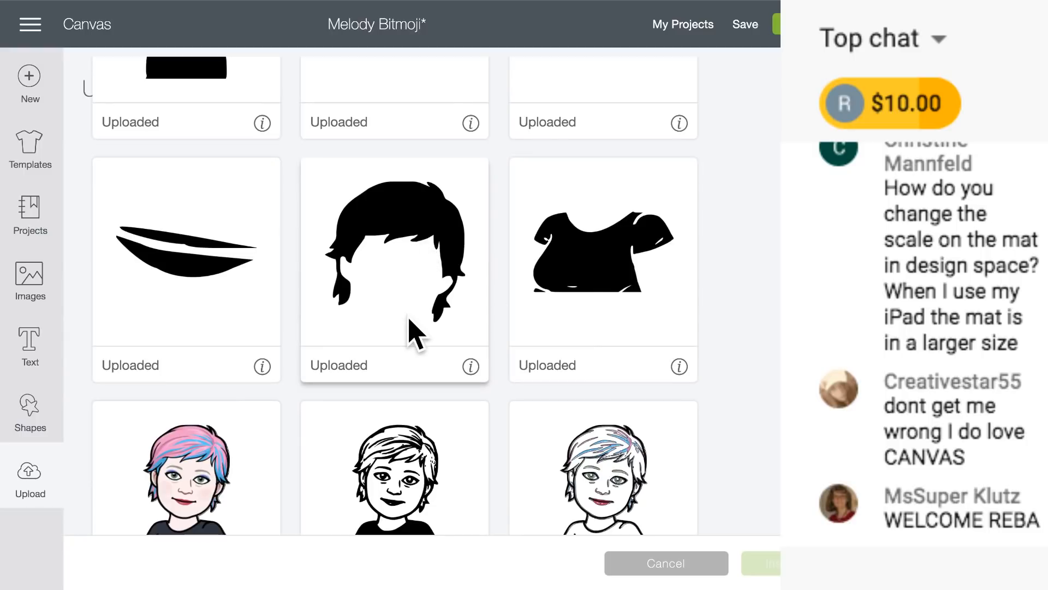
scroll(404, 316, up, 5)
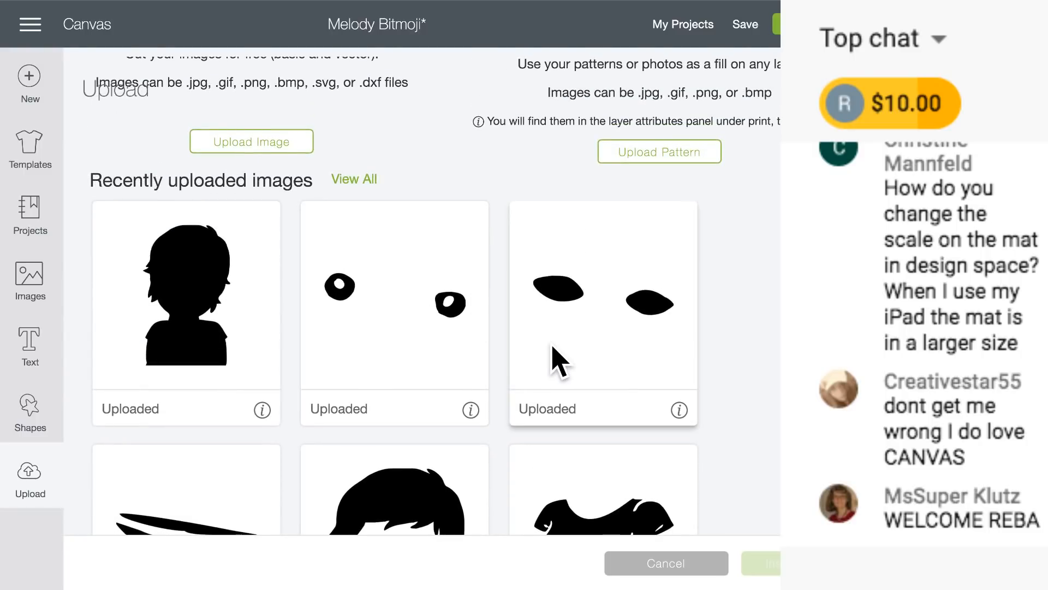
scroll(553, 393, down, 3)
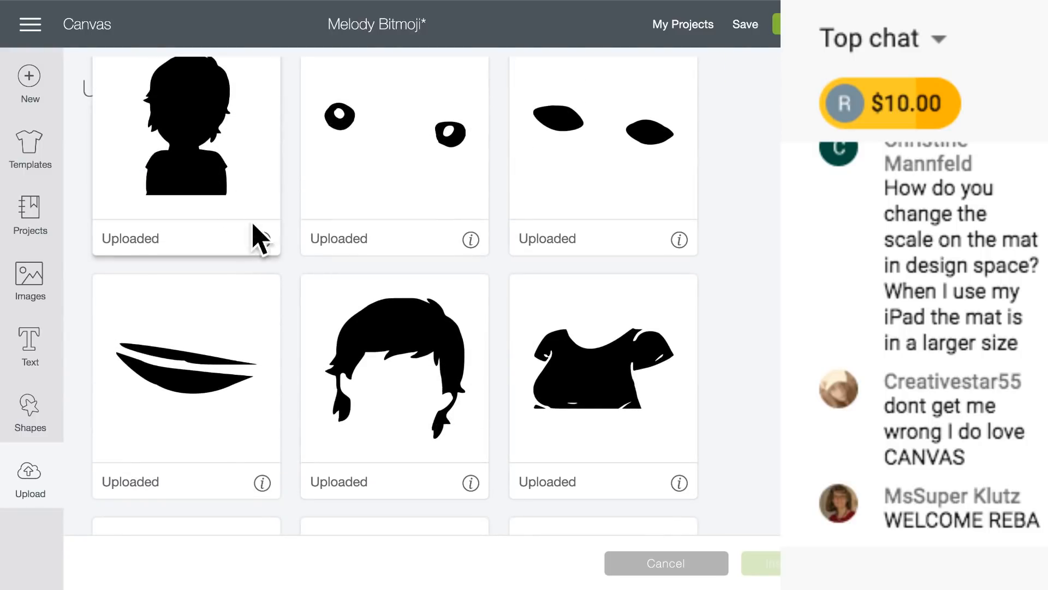
scroll(450, 376, up, 4)
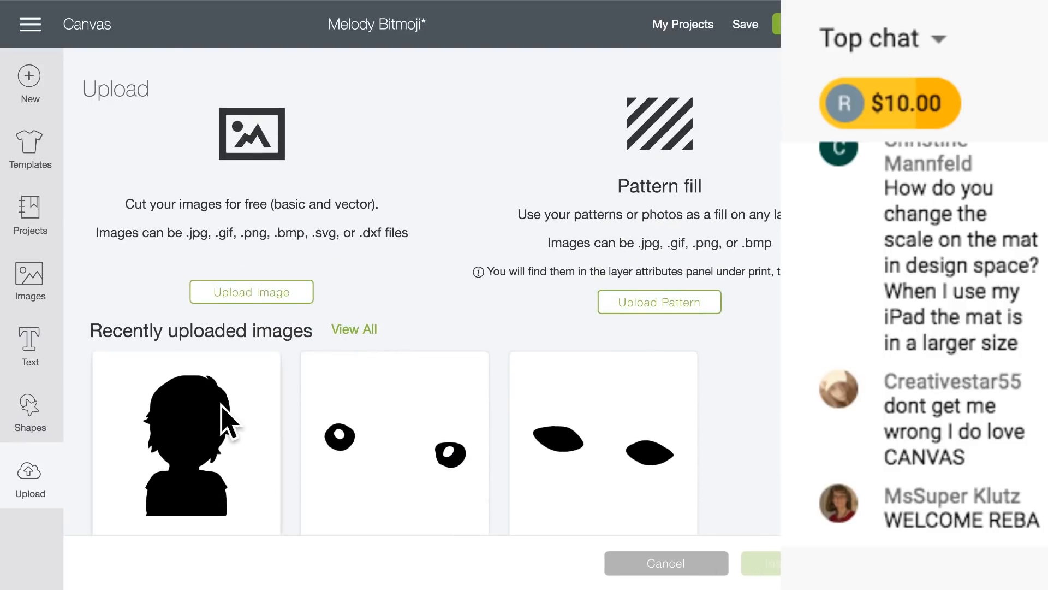
- Insert the uploaded Bitmoji silhouette, enlarge it to about 2.253 × 3.639 in and position it beside the layered portrait
click(225, 408)
click(770, 565)
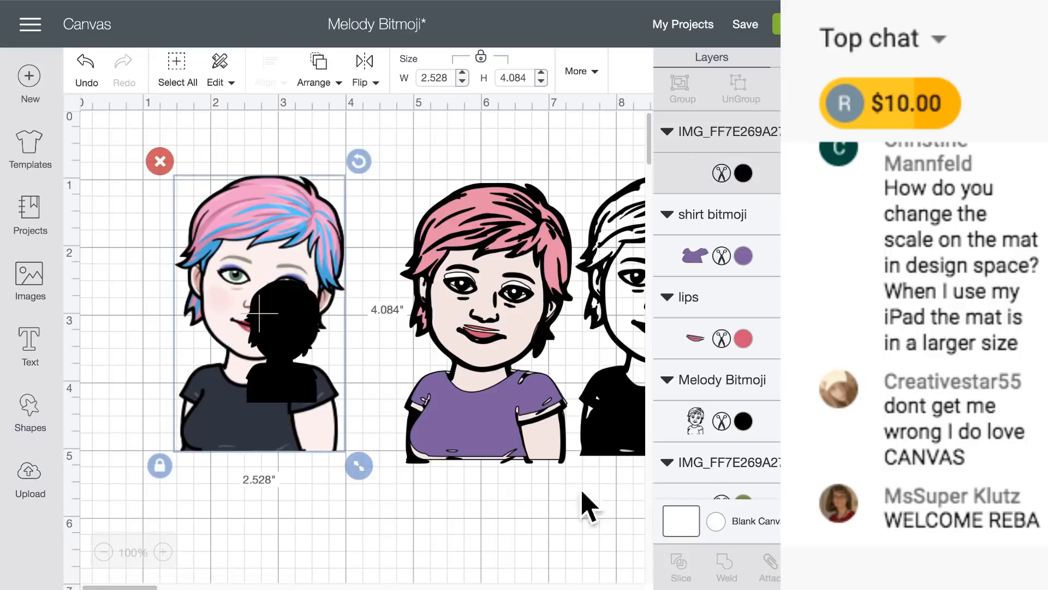
scroll(437, 436, down, 1)
drag(336, 377, 416, 503)
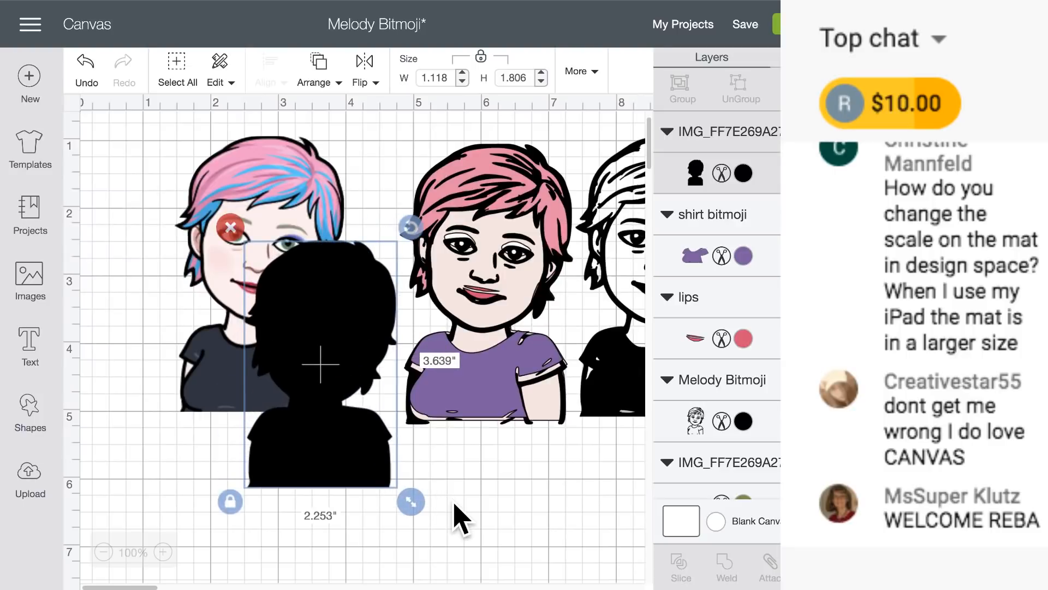
drag(362, 351, 373, 331)
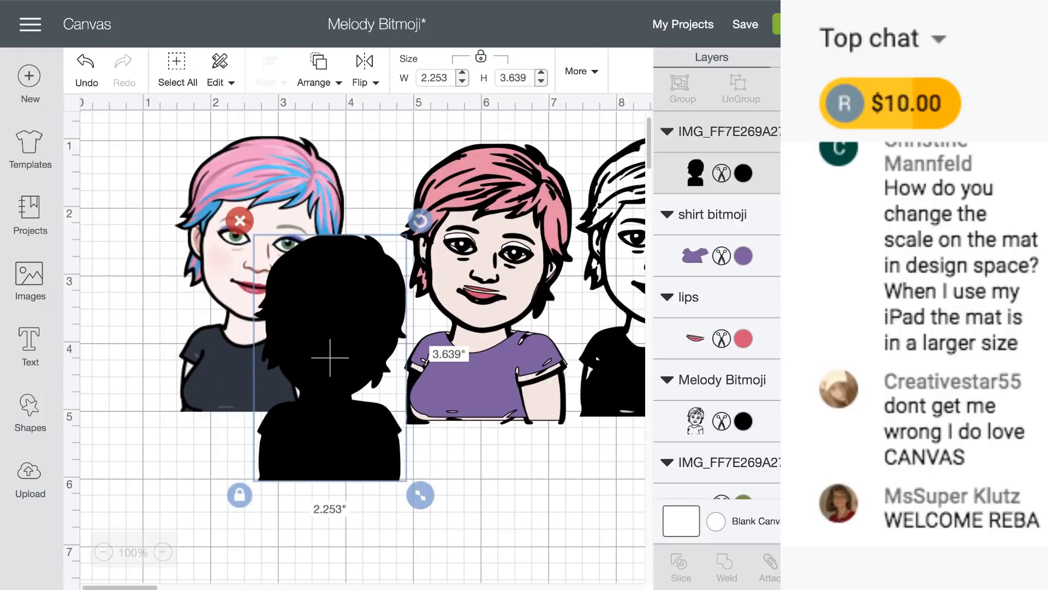
- Recolour the silhouette to the skin tone #F8E3E0 and move it down away from the layered portrait
click(744, 173)
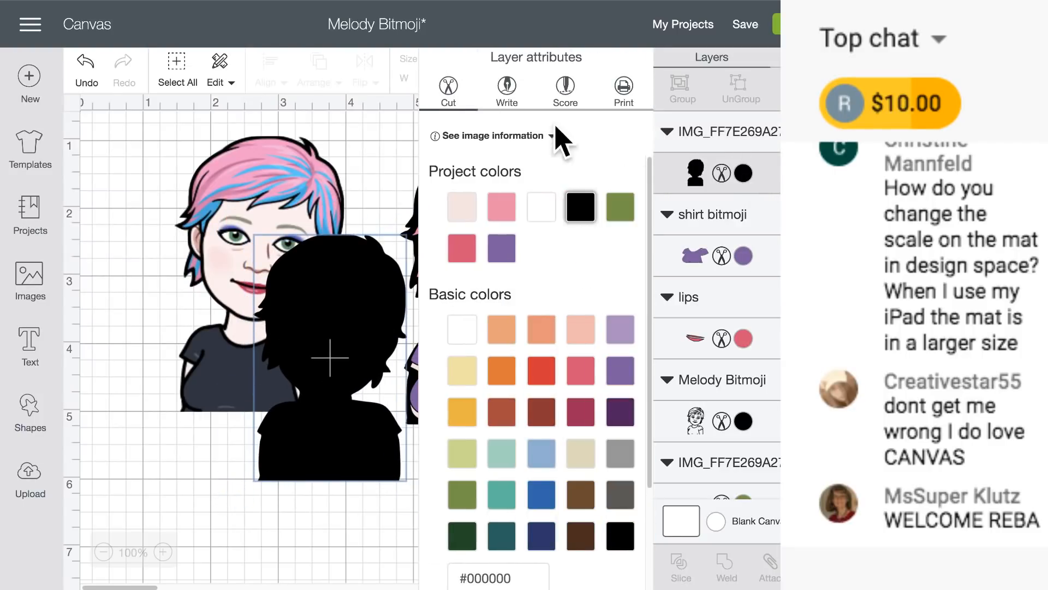
click(462, 211)
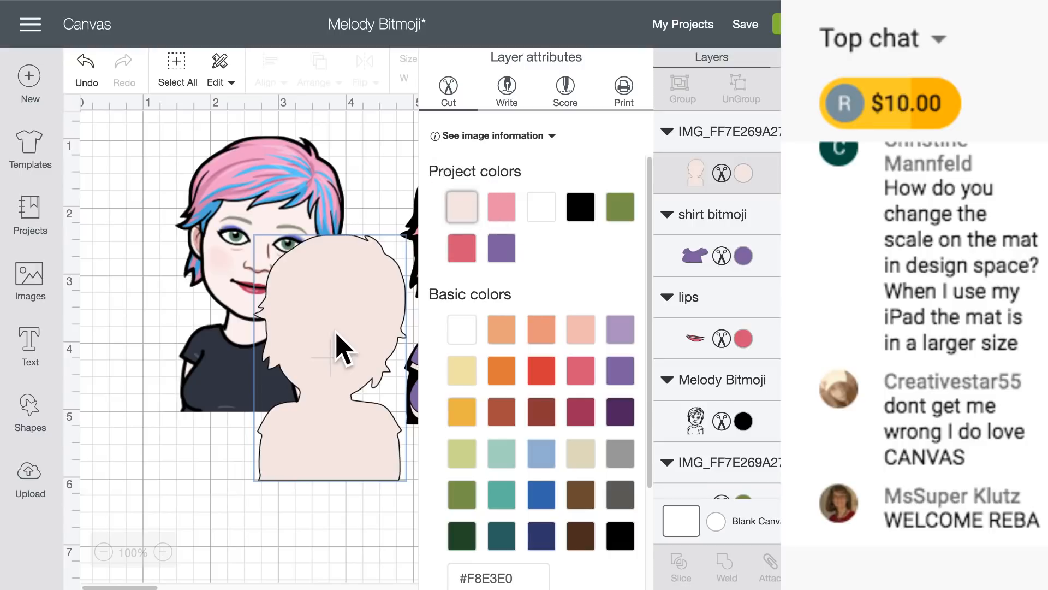
drag(339, 346, 221, 442)
- Move the black outline and purple shirt off the layered Bitmoji and place the skin-toned silhouette over its base layers
drag(498, 327, 317, 351)
drag(472, 354, 326, 339)
drag(543, 386, 561, 375)
drag(233, 431, 508, 263)
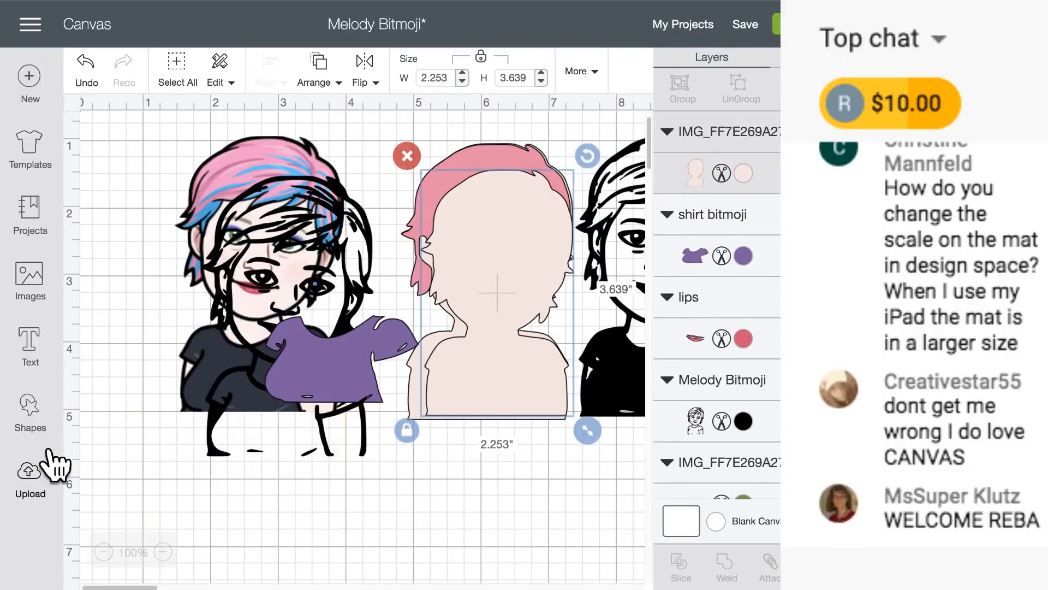
- Upload IMG_FF7E269A27BB-1.jpeg from Downloads and set its image type to Complex
click(31, 483)
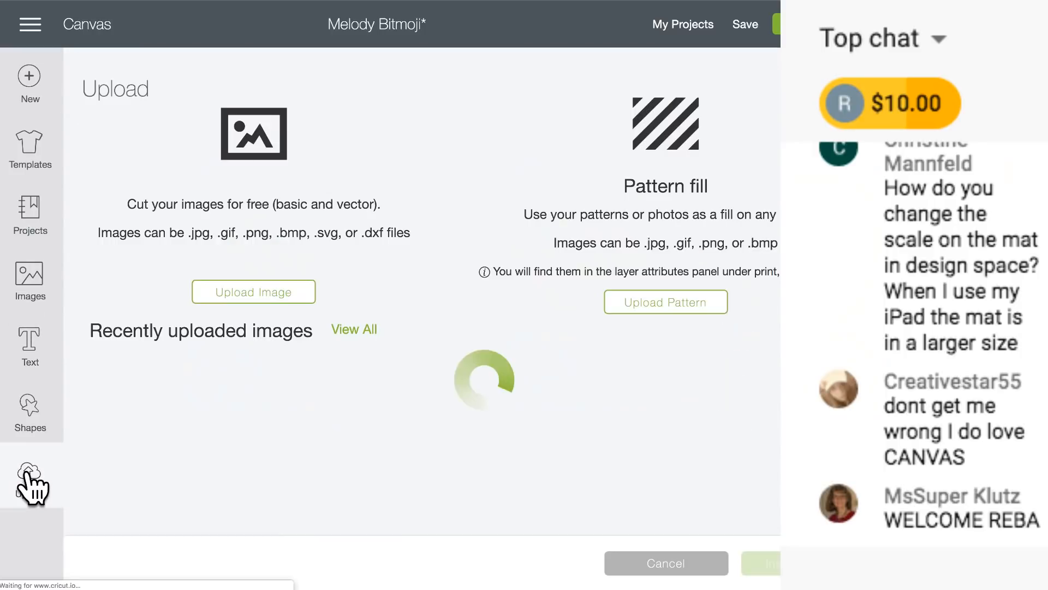
click(271, 298)
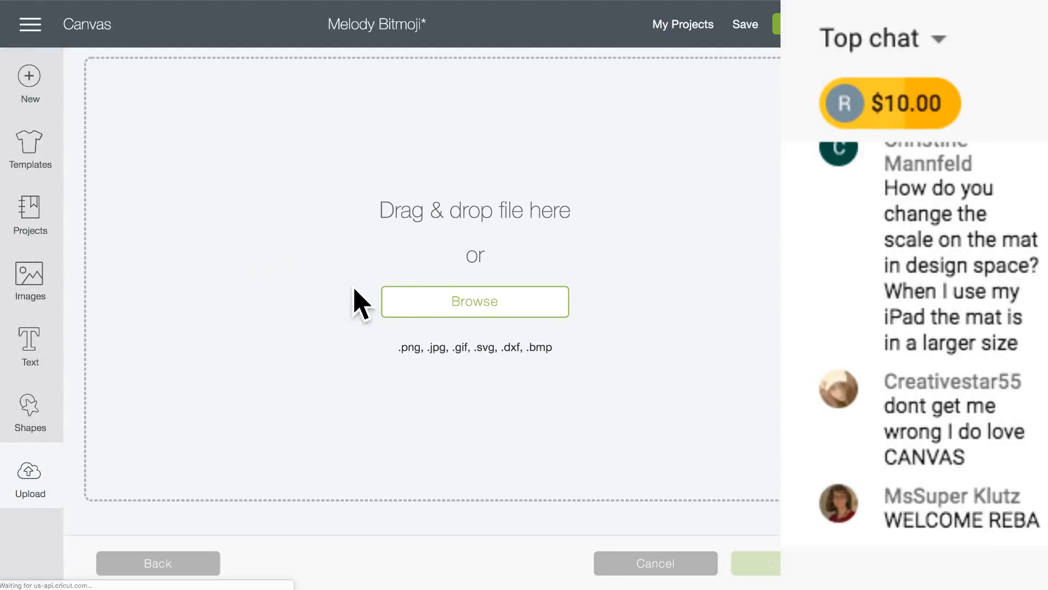
click(469, 302)
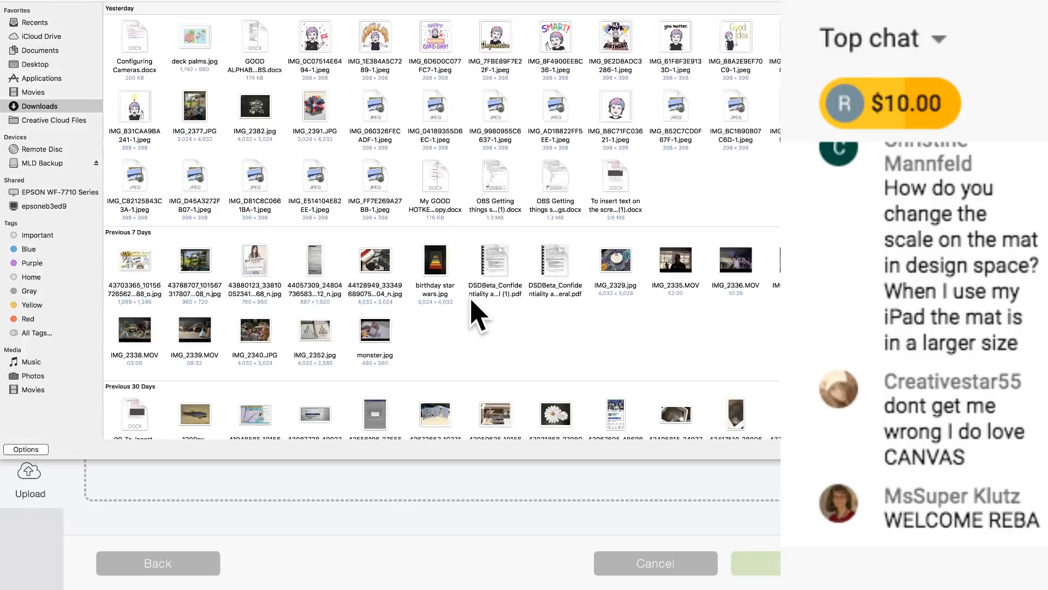
click(377, 176)
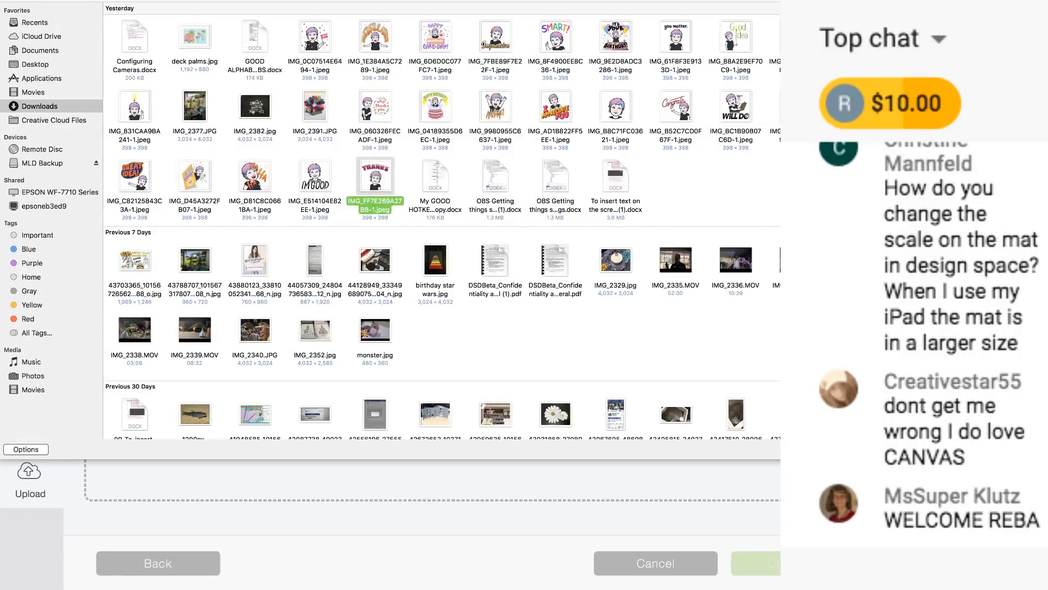
key(Return)
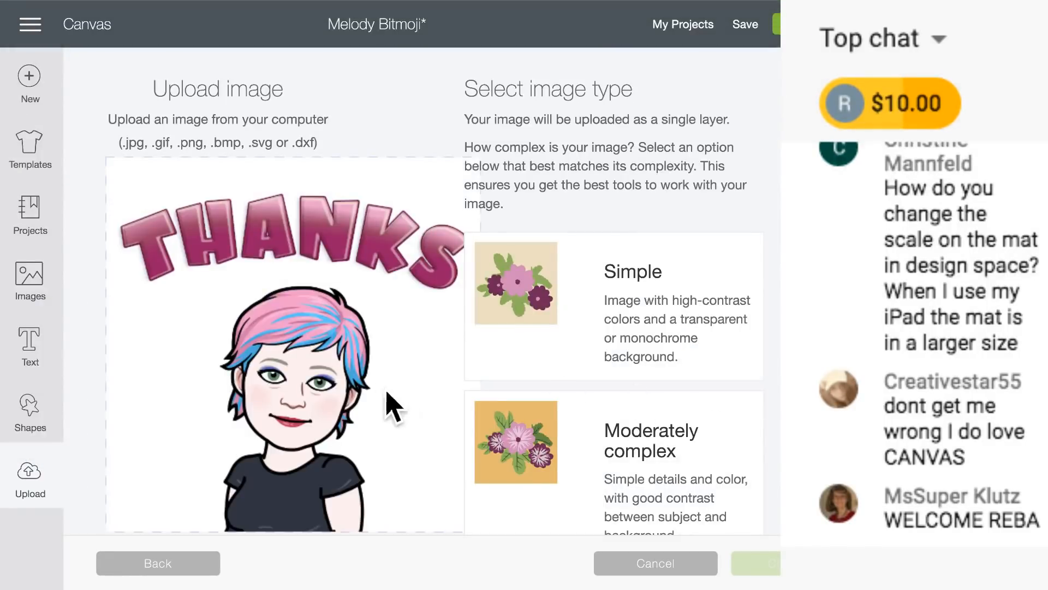
scroll(636, 475, down, 5)
click(647, 442)
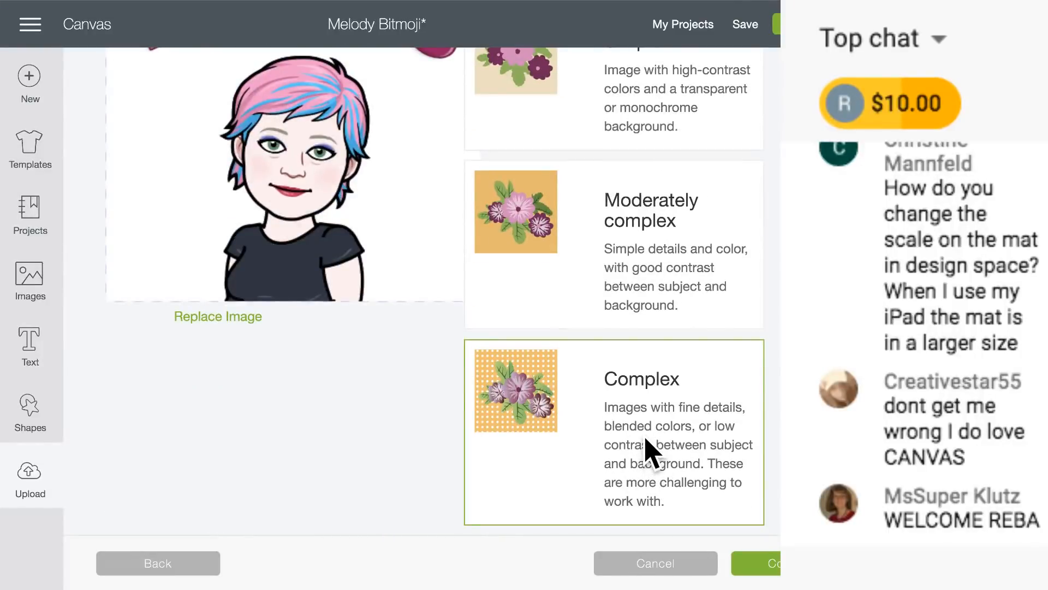
click(769, 560)
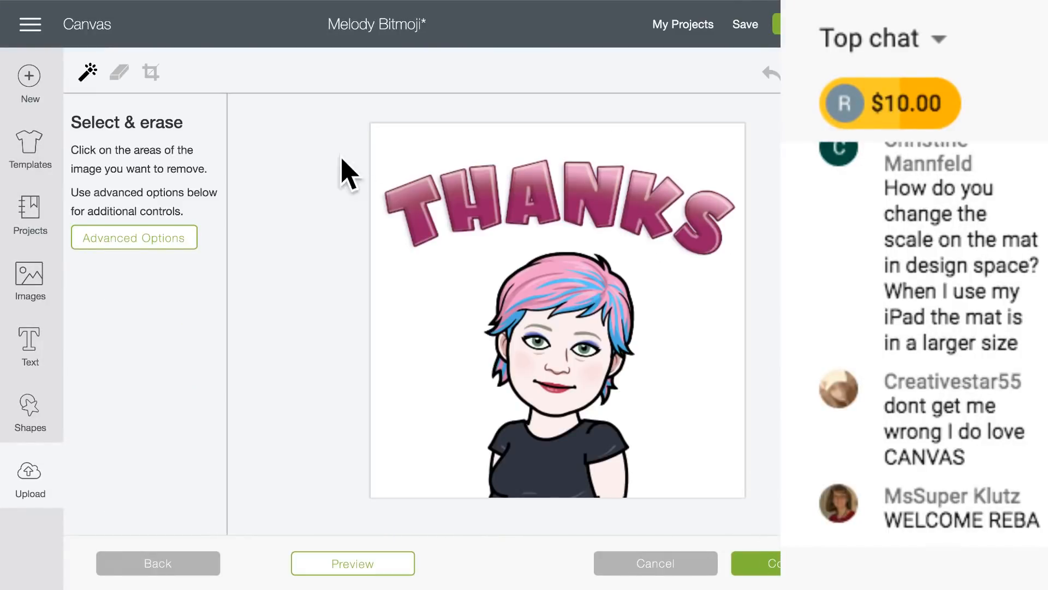
- Erase the white background of the THANKS Bitmoji image and crop it to the mouth area
click(408, 162)
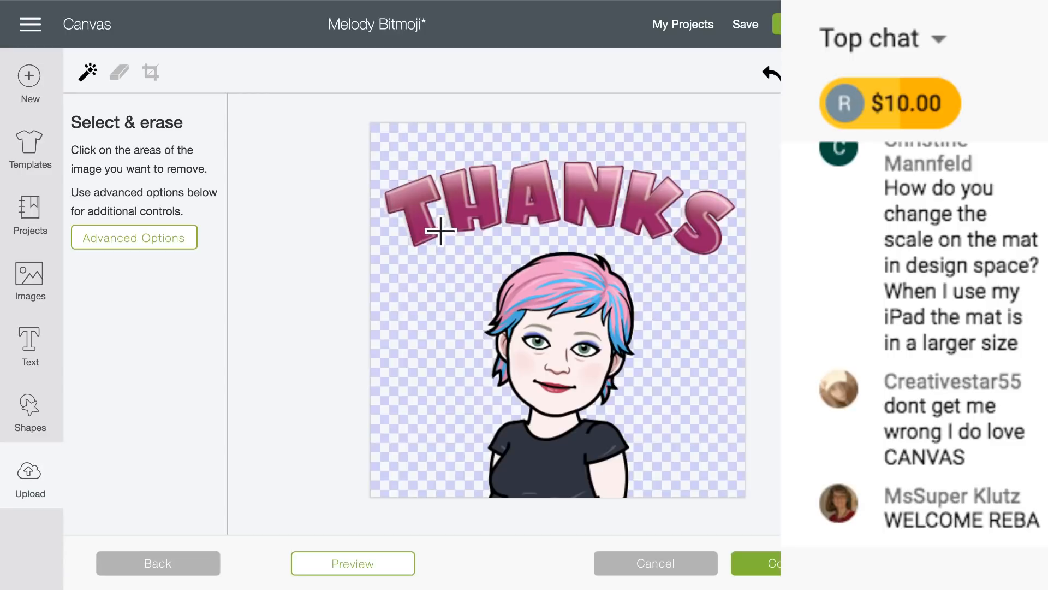
click(151, 72)
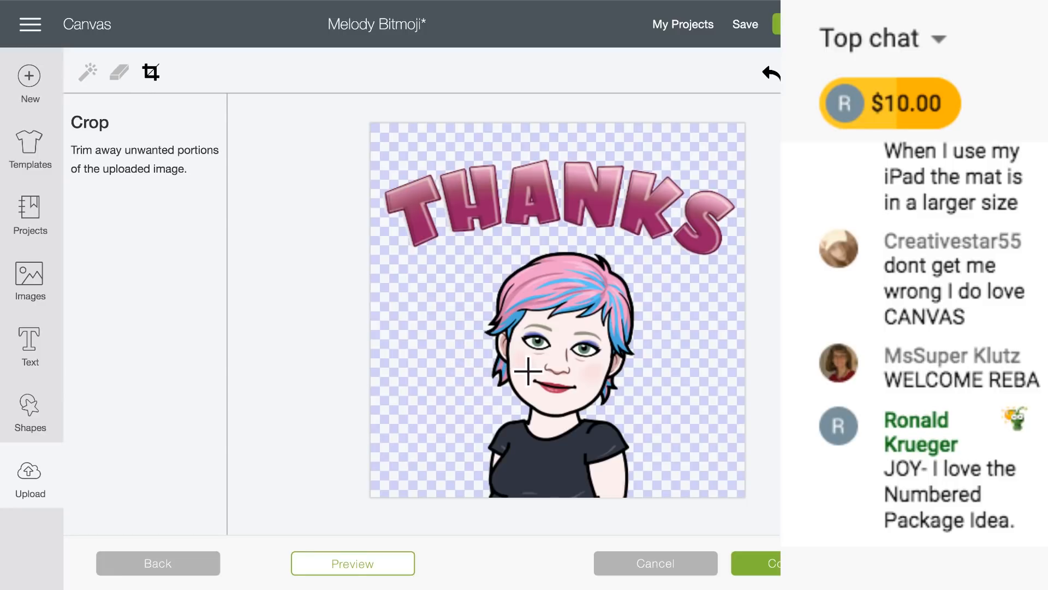
drag(525, 371, 596, 405)
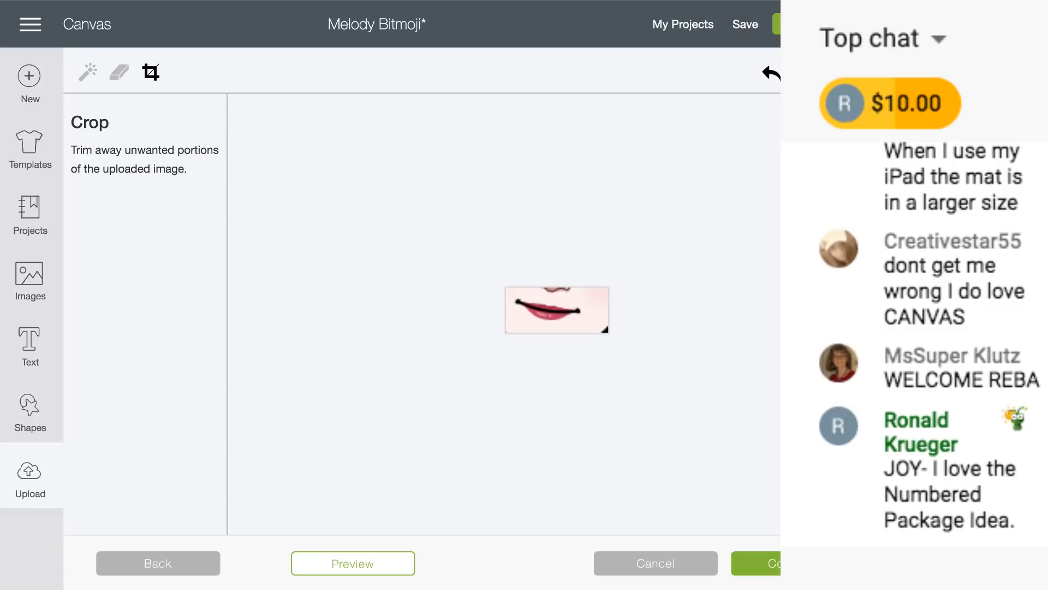
- Erase the skin and stray marks around the lips, save the full-colour lips image, and return to the canvas without inserting it
click(88, 71)
click(634, 282)
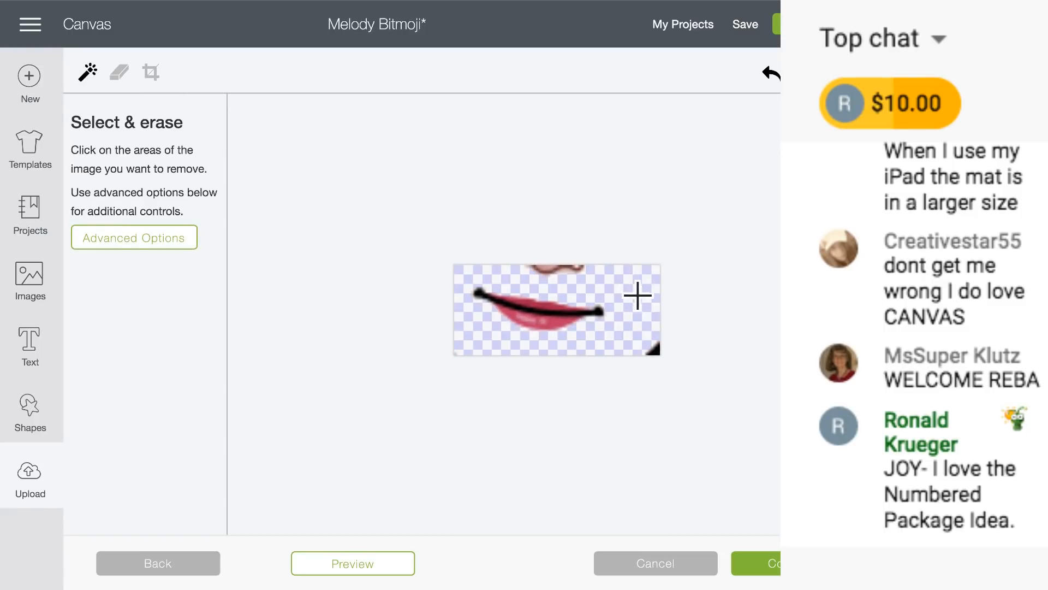
click(117, 73)
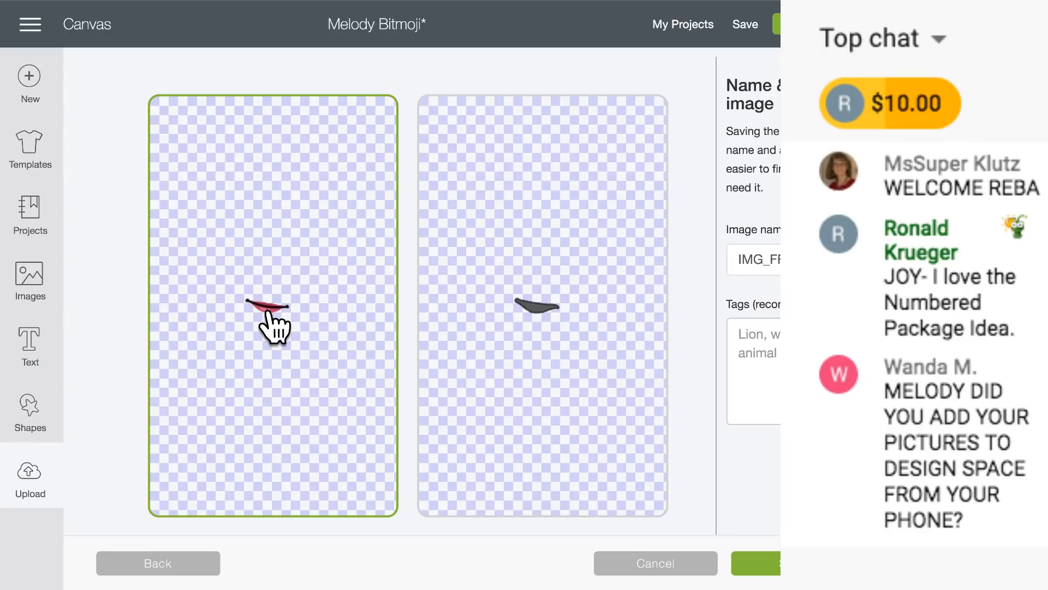
click(775, 562)
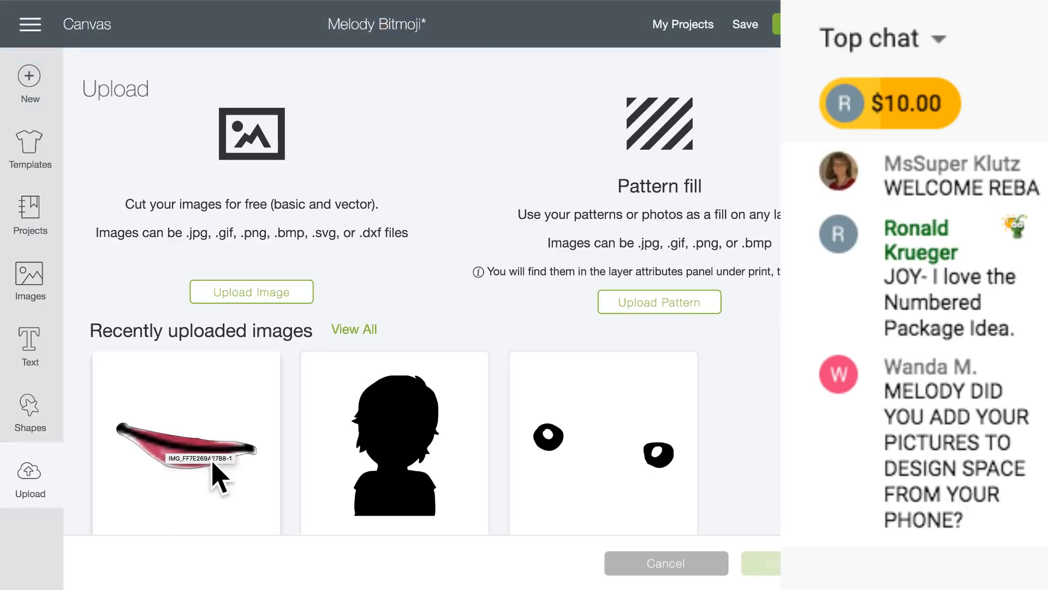
scroll(251, 500, down, 1)
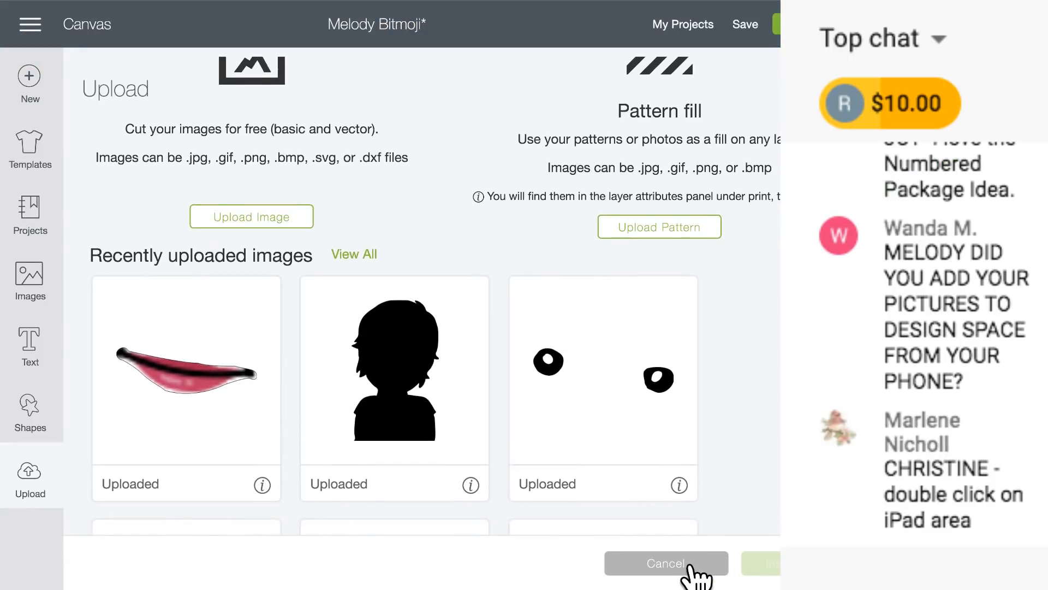
click(661, 567)
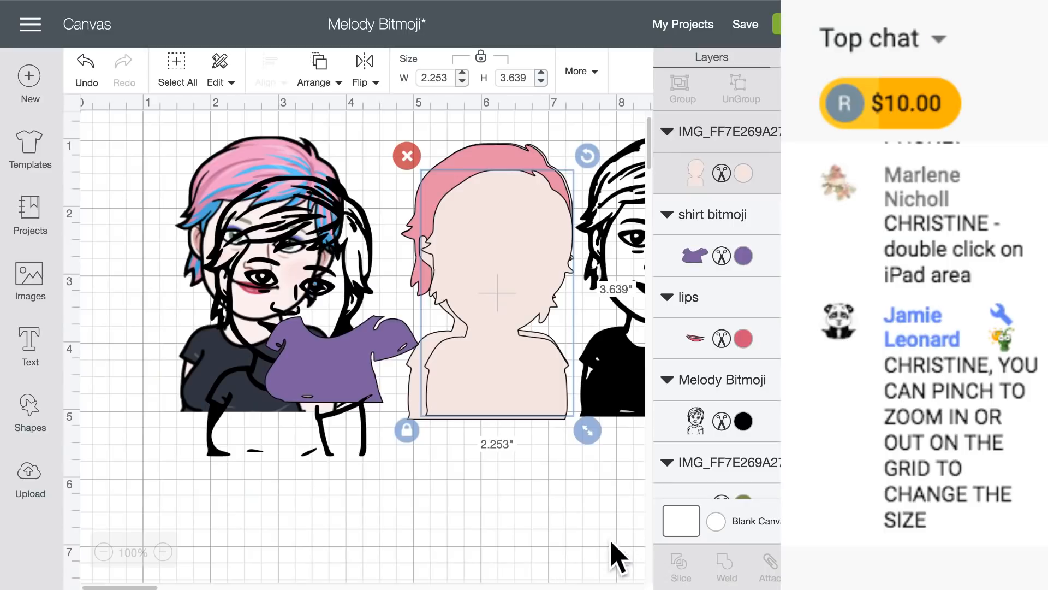
- Send the skin-toned silhouette behind the hair and facial layers and place the black outline over the layered portrait
drag(342, 318, 376, 316)
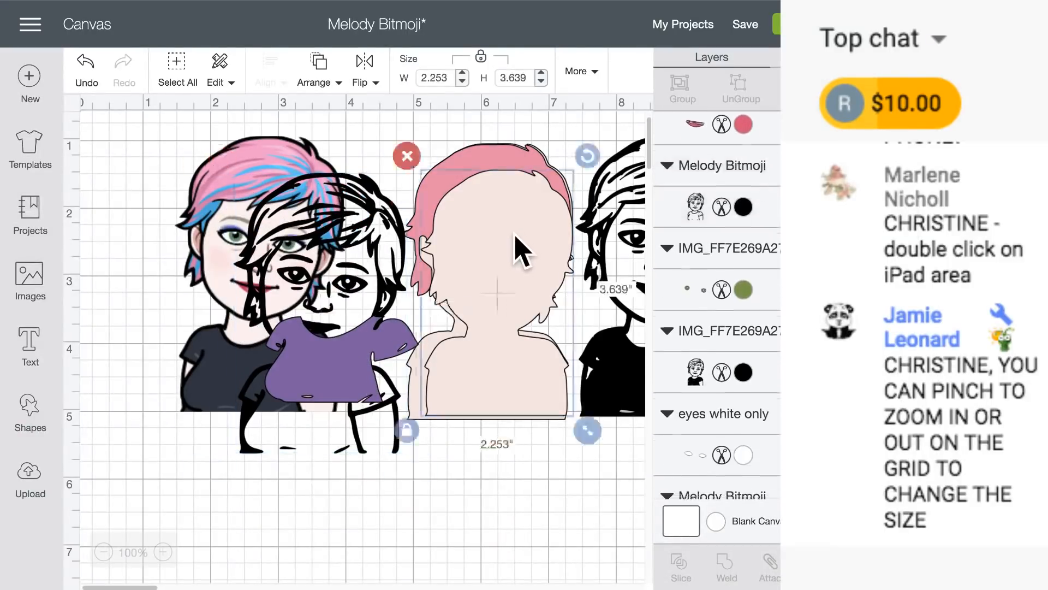
drag(519, 242, 524, 393)
click(413, 309)
drag(368, 250, 511, 204)
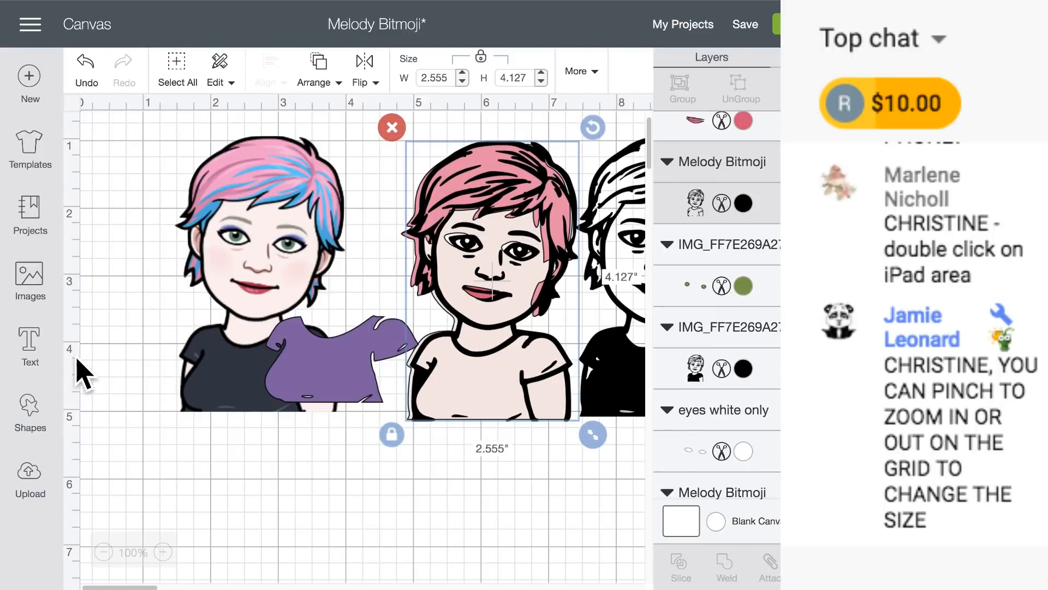
- Upload IMG_FF7E269A27BB-1.jpeg again as a new Complex image
click(30, 280)
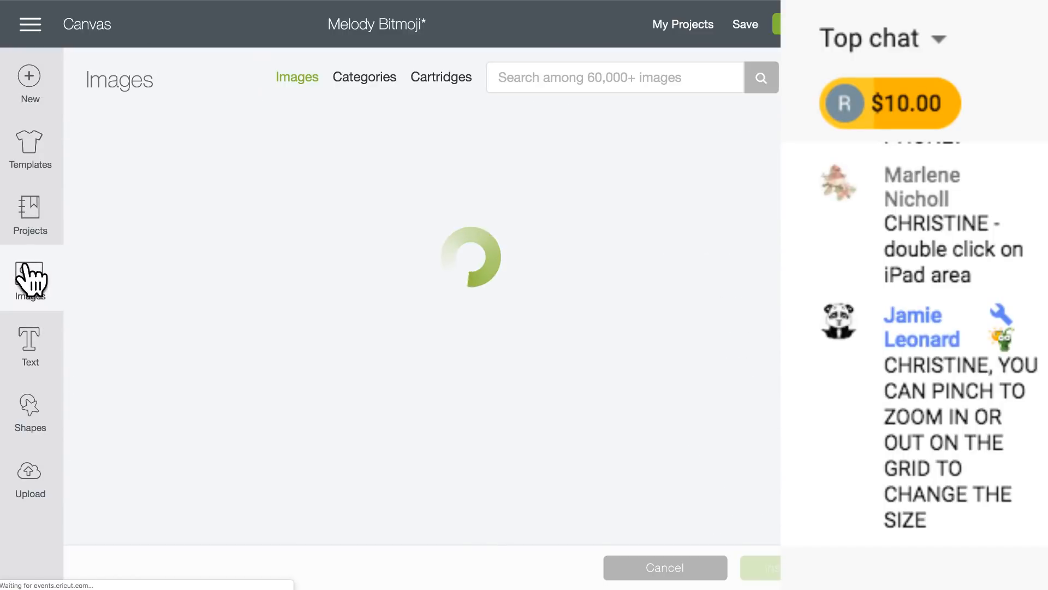
click(31, 488)
click(235, 293)
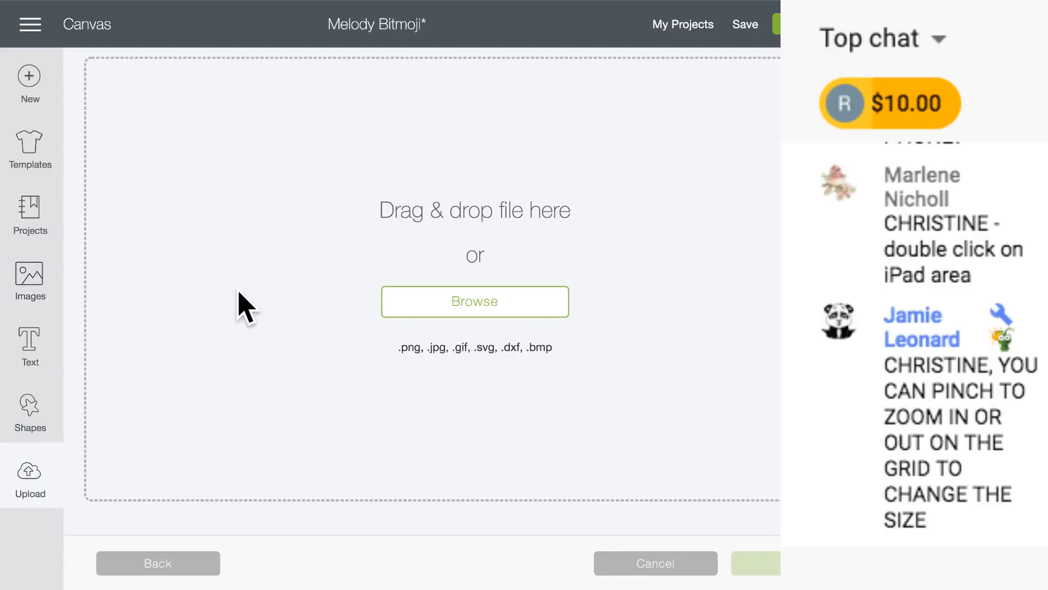
click(524, 307)
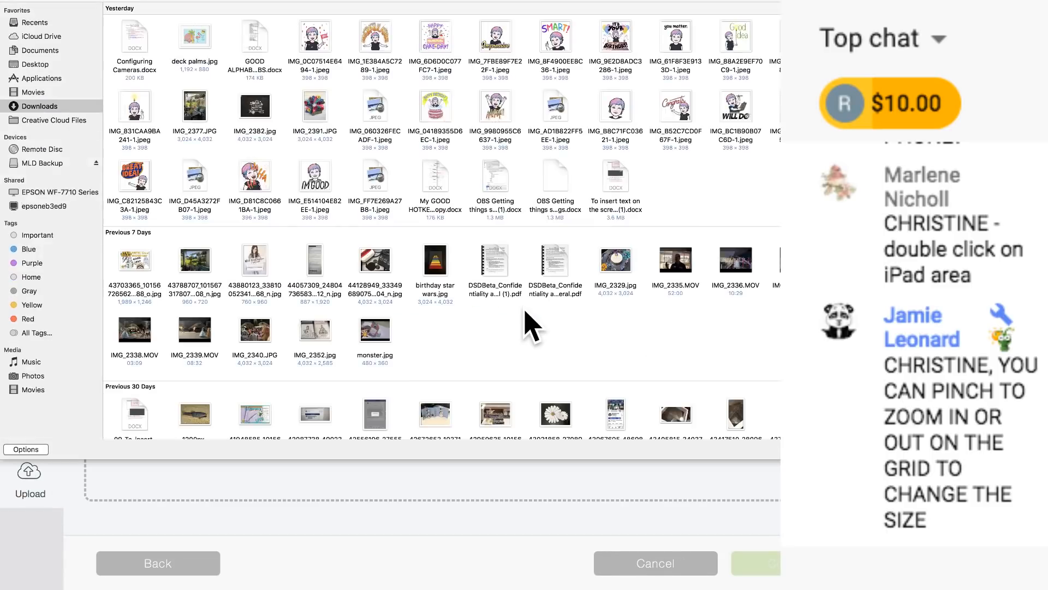
click(390, 194)
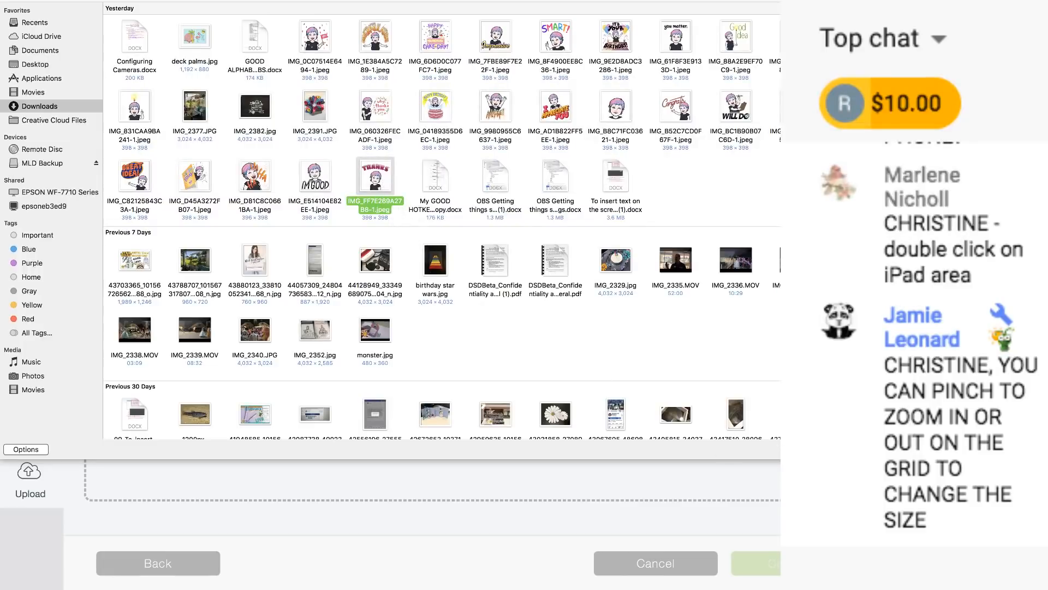
key(Return)
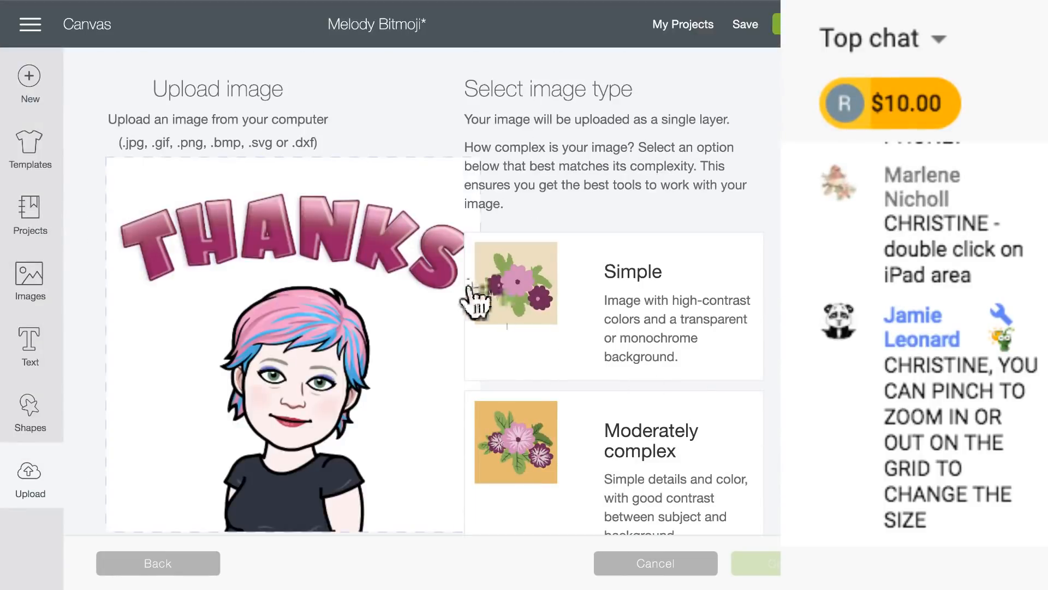
scroll(682, 518, down, 4)
click(730, 470)
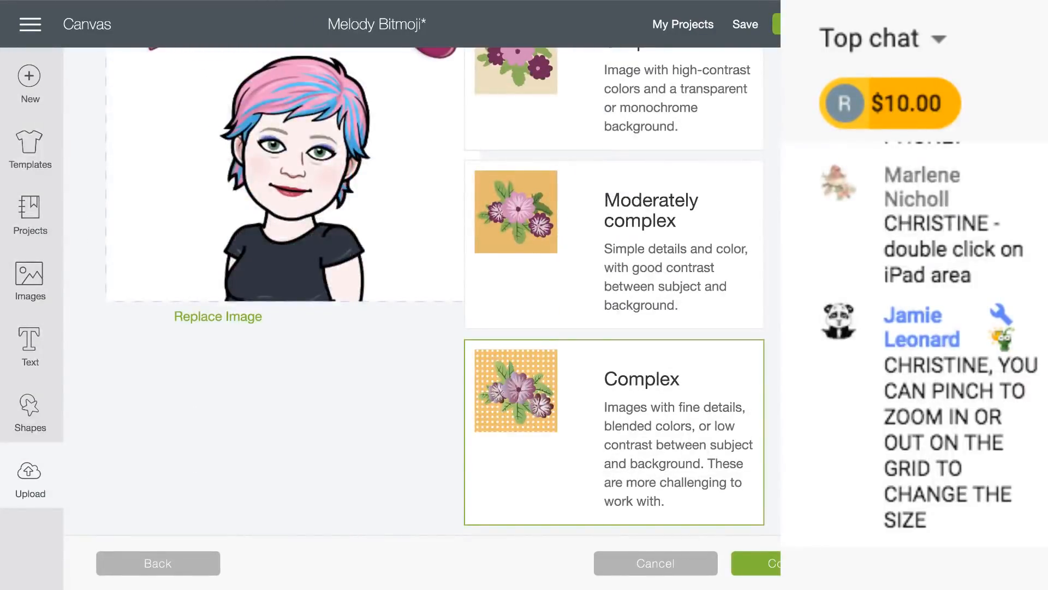
click(759, 563)
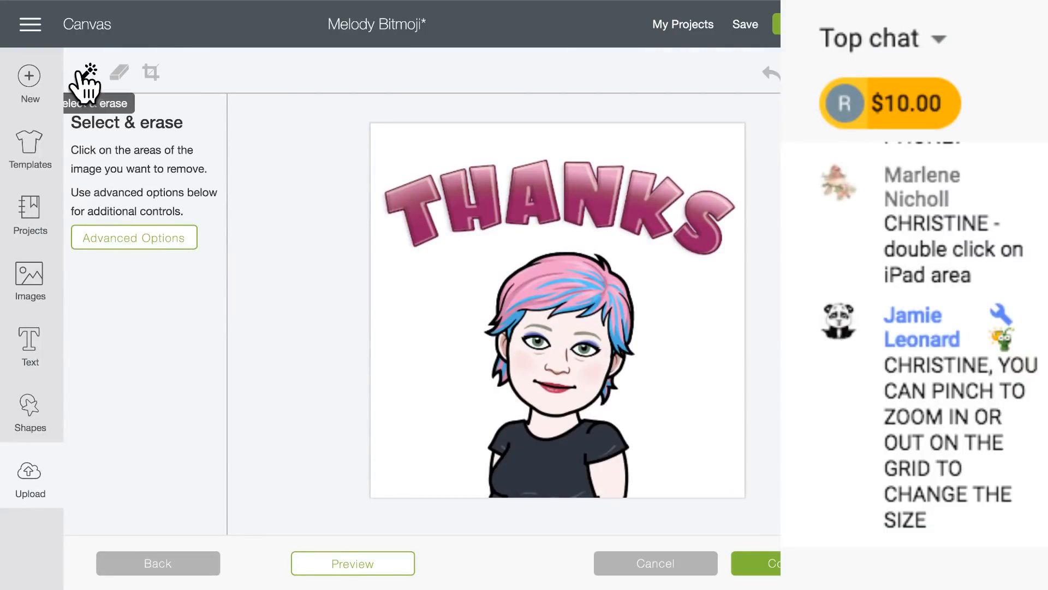
- Crop away the THANKS lettering to keep only the Bitmoji portrait, and erase its white background
click(151, 73)
drag(502, 243, 663, 494)
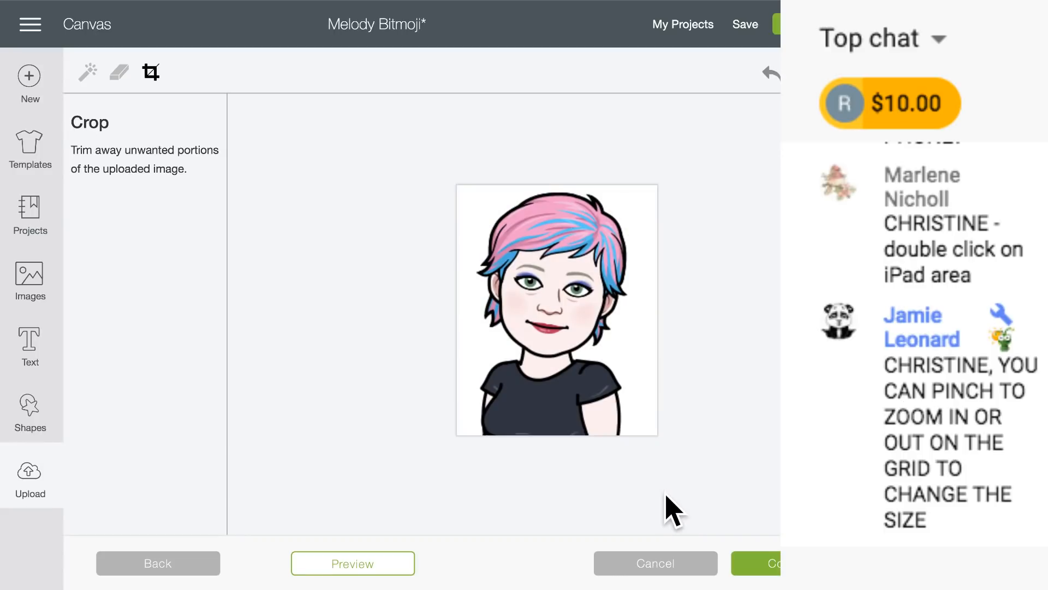
click(88, 72)
click(477, 203)
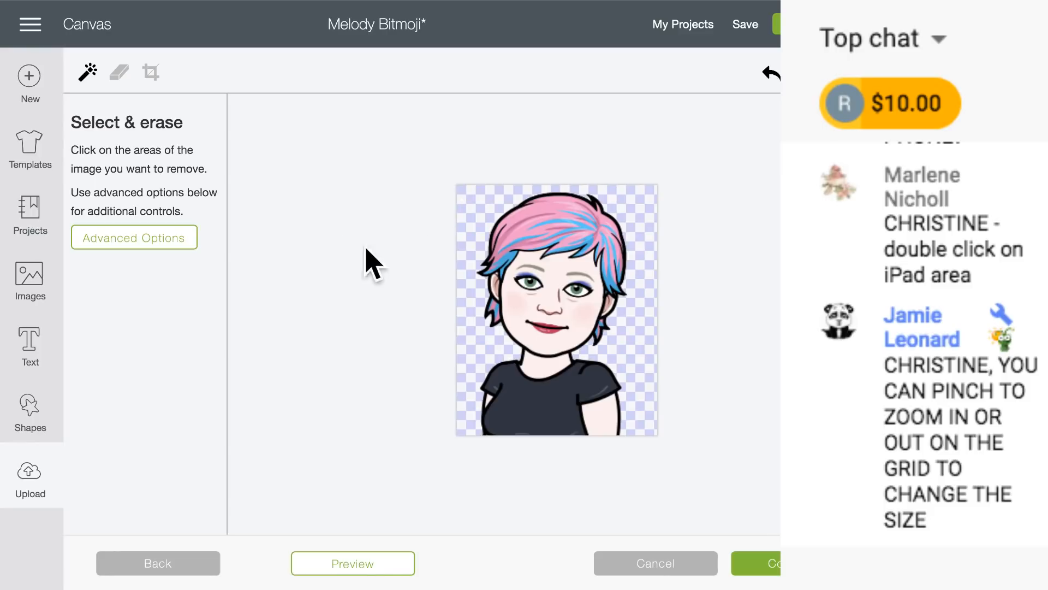
- Erase the pink areas of the portrait's hair at the crown, the side and the fringe tips
click(548, 210)
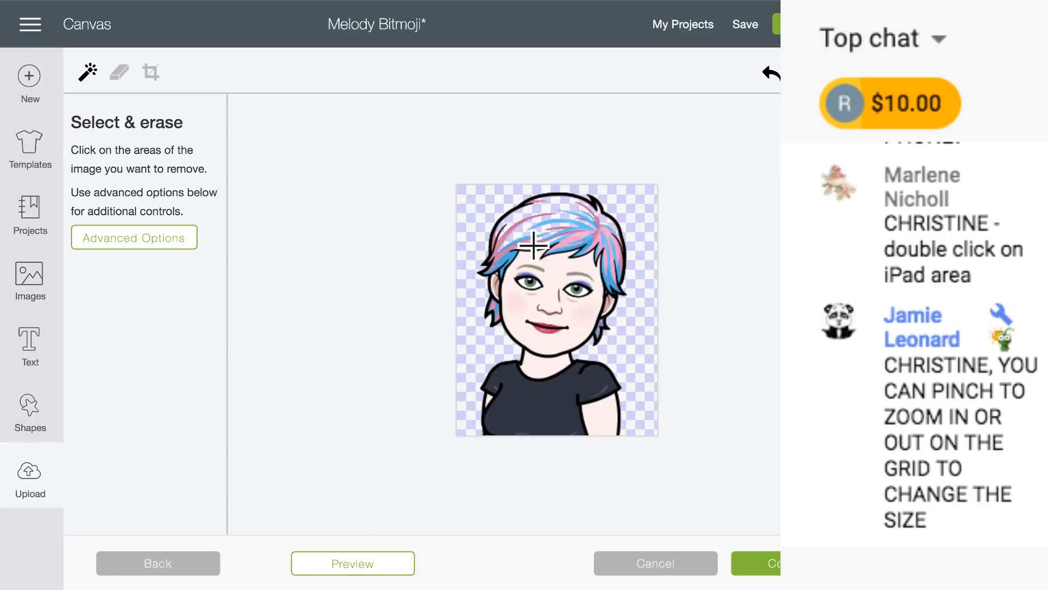
click(604, 245)
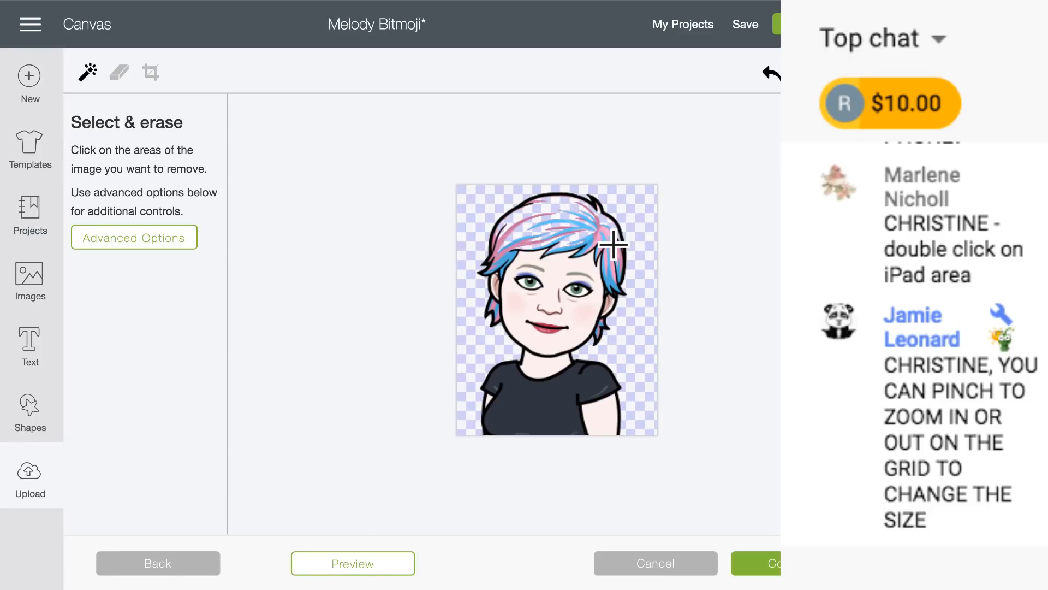
click(603, 246)
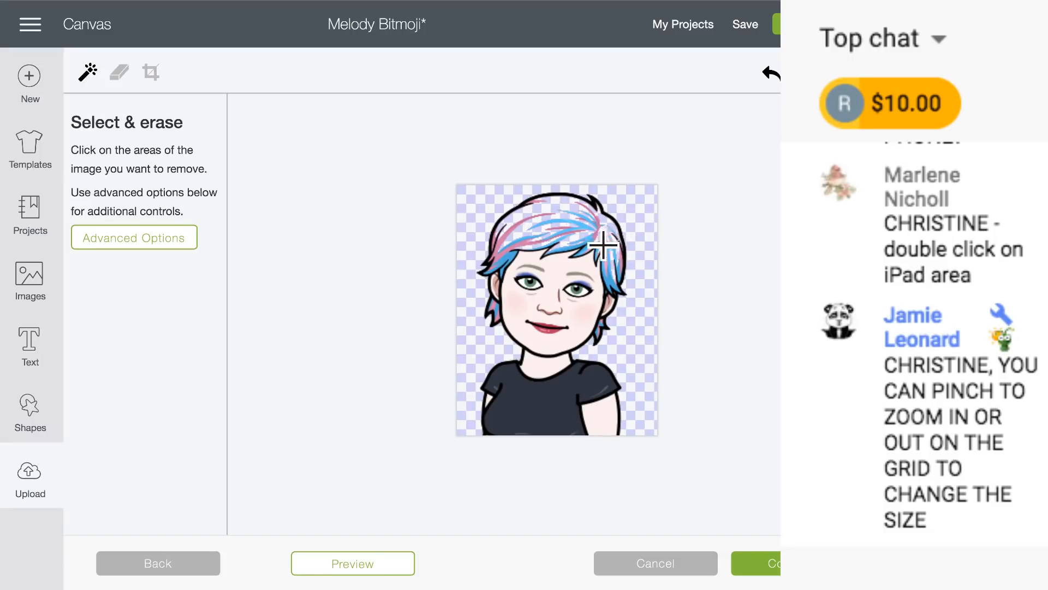
click(515, 268)
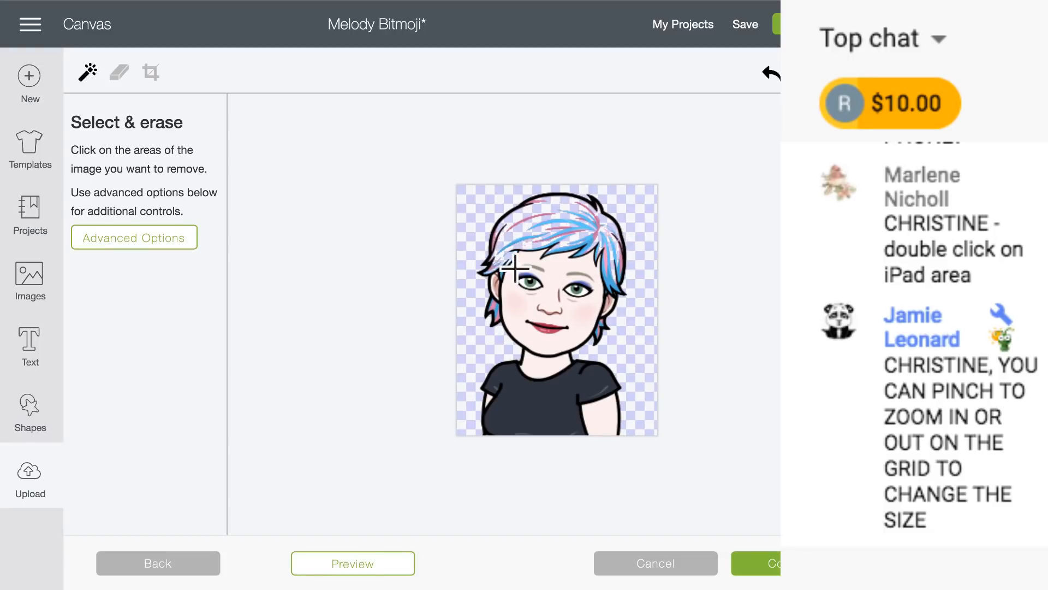
- Erase the skin fill inside the face while keeping both irises, and reduce the eraser to its smallest size
click(516, 305)
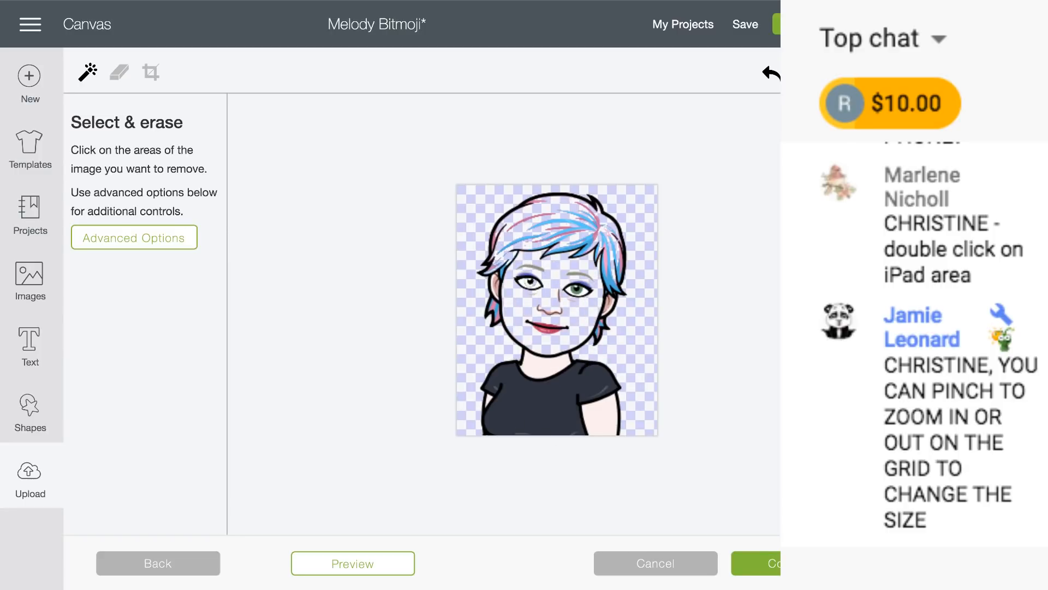
scroll(556, 305, up, 5)
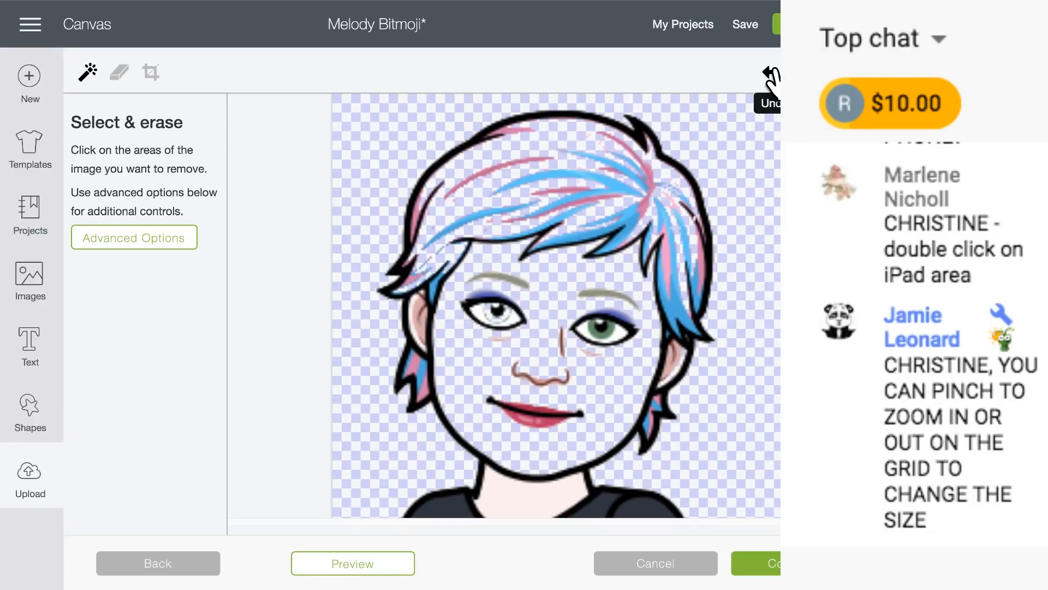
click(770, 76)
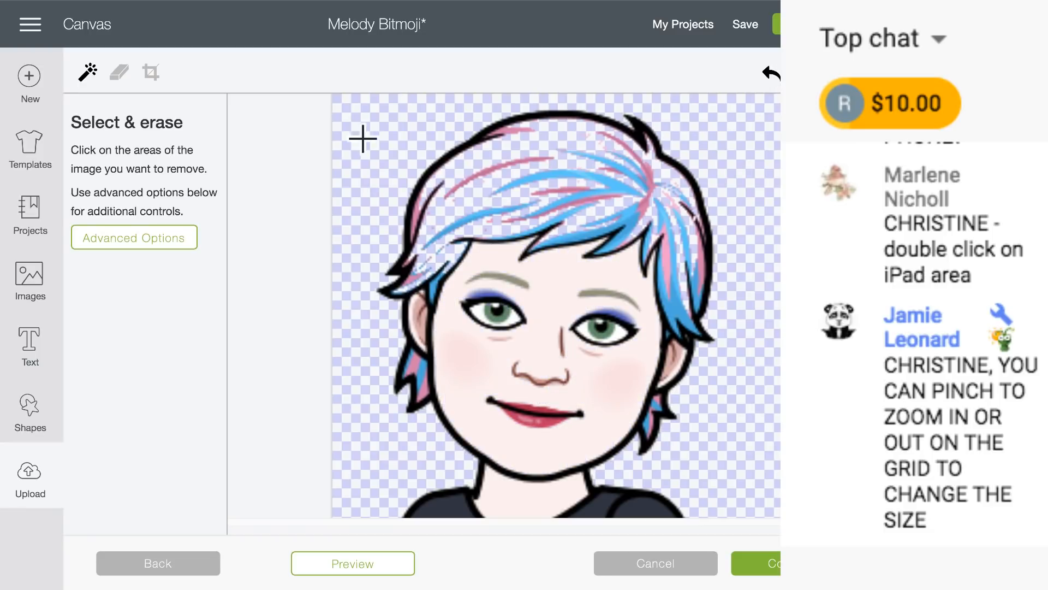
click(485, 262)
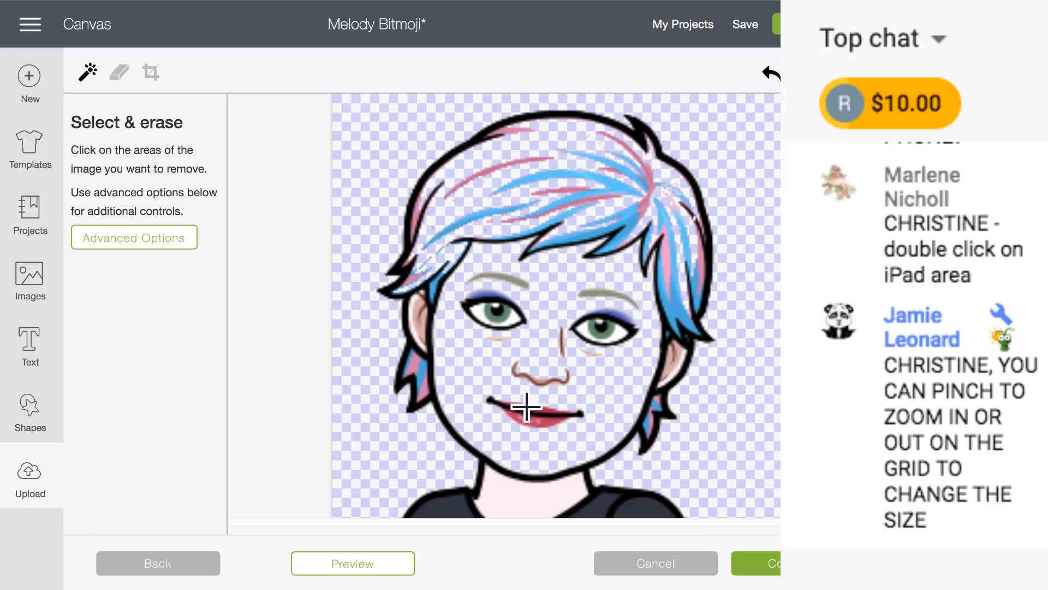
click(119, 72)
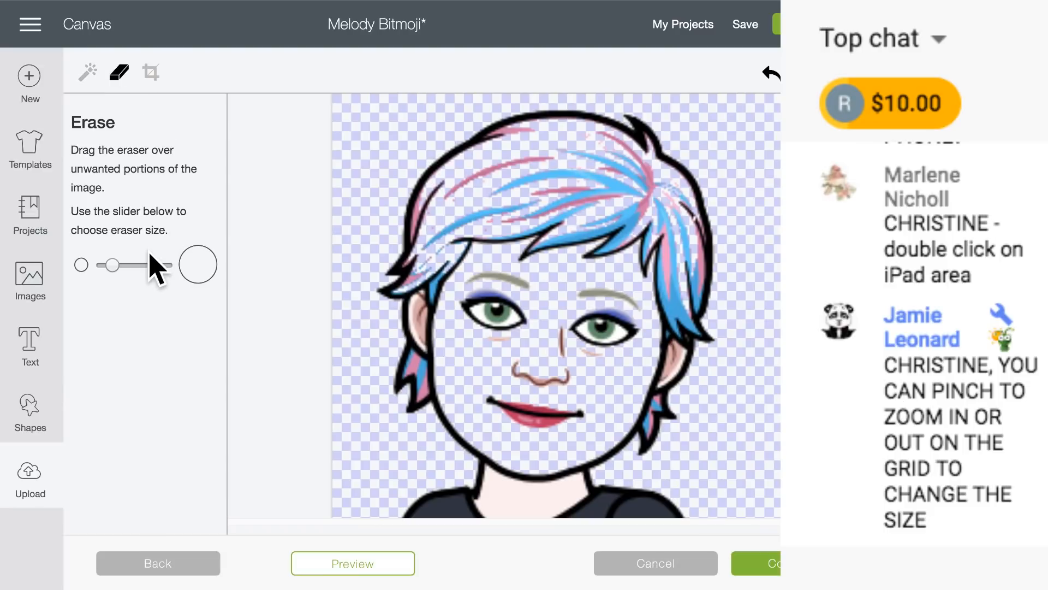
drag(115, 265, 89, 269)
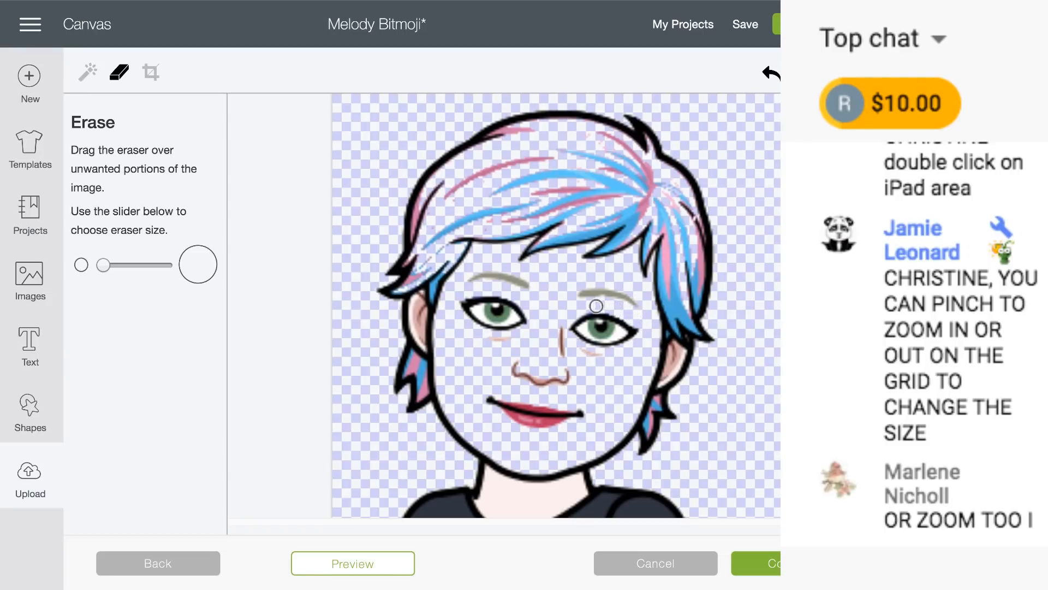
- Erase the fills of the T-shirt, neck, arms and ear so that only their black outlines remain
scroll(541, 372, down, 5)
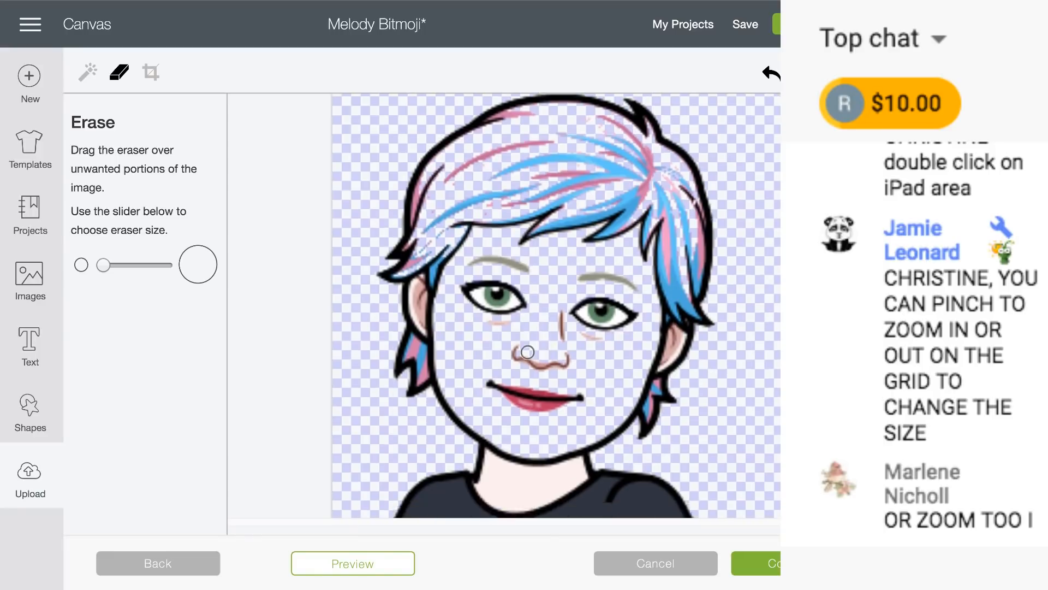
click(89, 73)
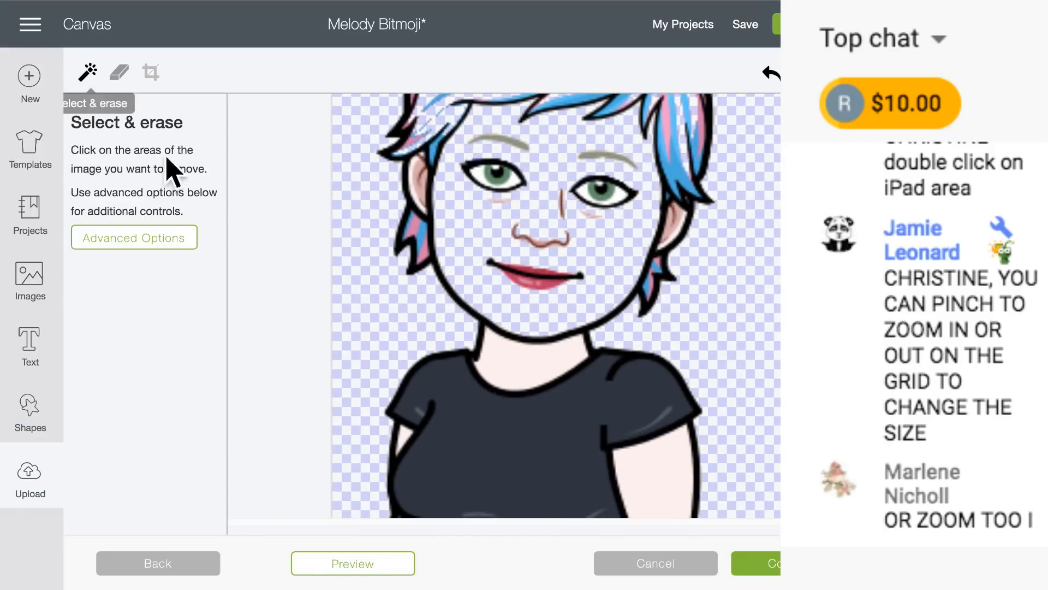
click(461, 423)
click(634, 466)
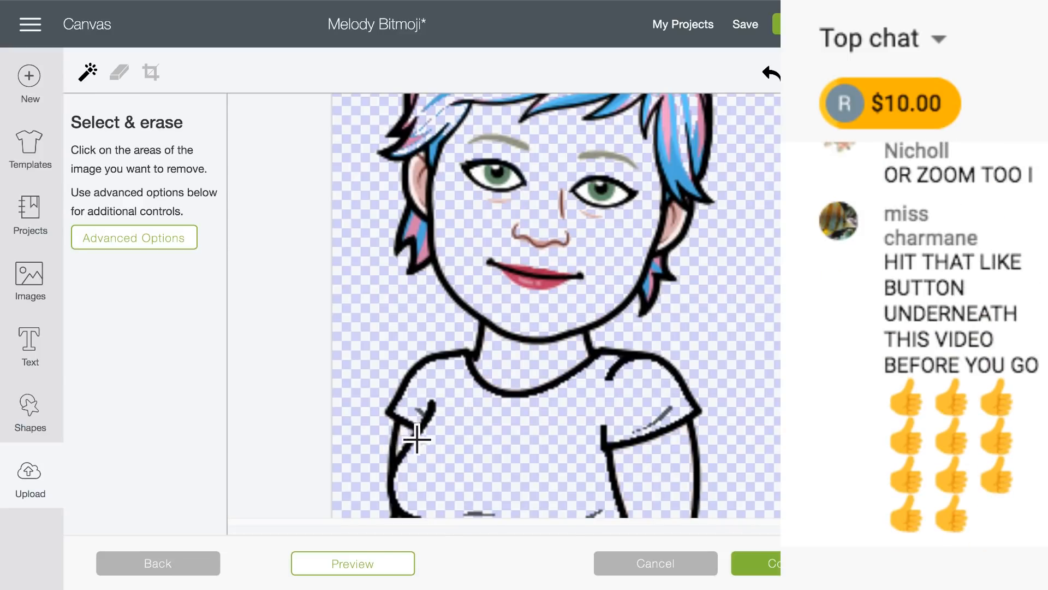
click(412, 180)
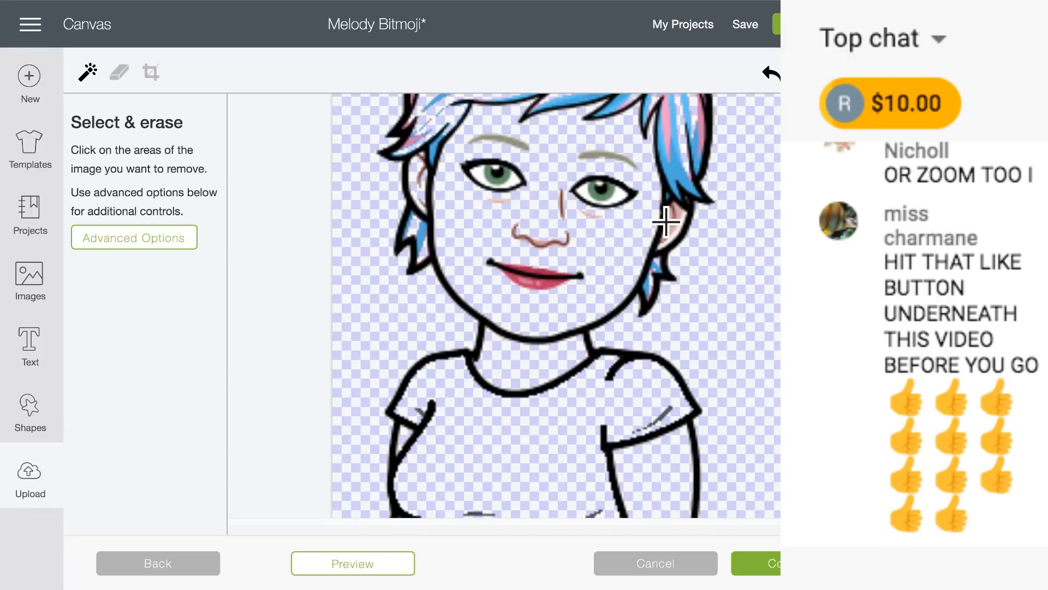
- Erase the whites of the eyes and the highlight on the lower lip, keeping the green irises
scroll(650, 253, up, 3)
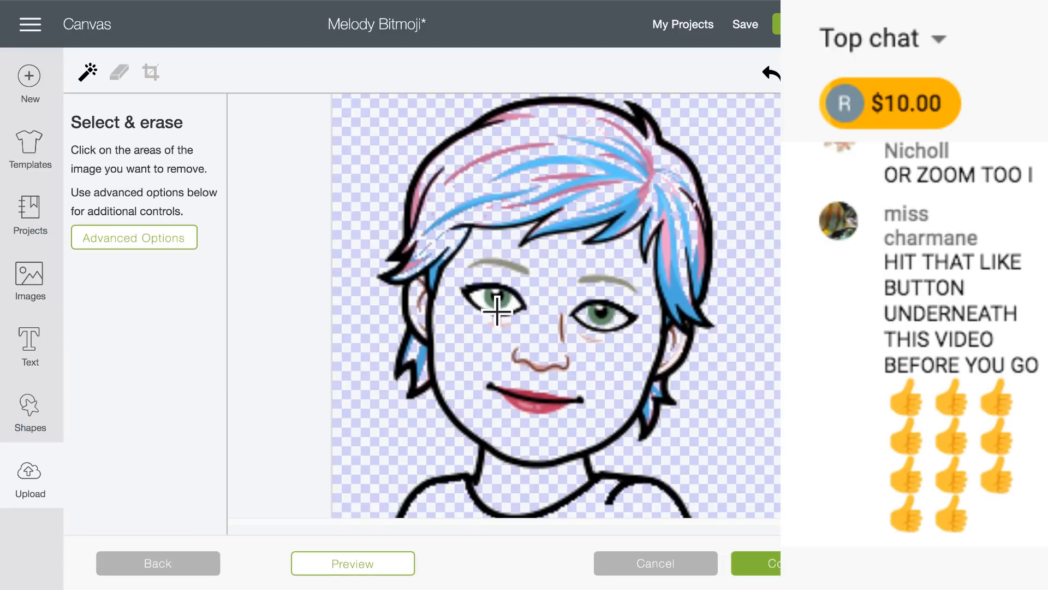
click(513, 304)
click(770, 75)
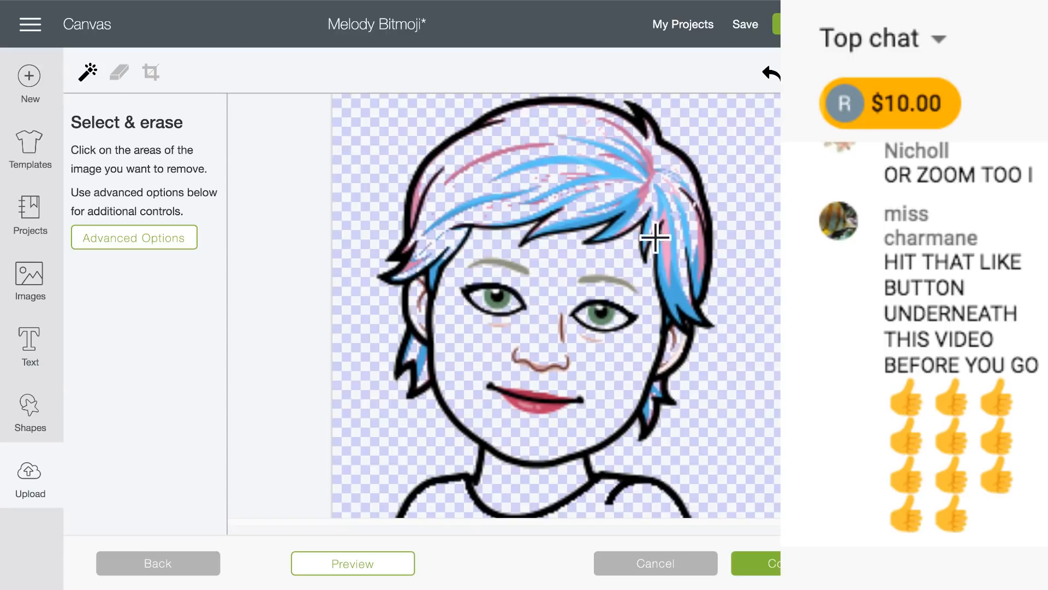
scroll(579, 312, down, 3)
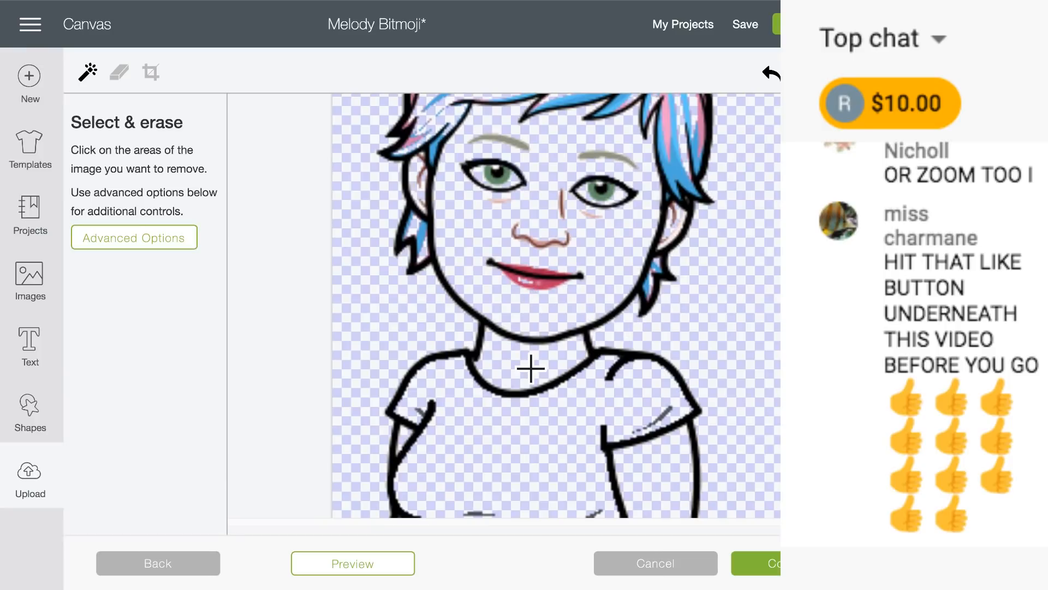
scroll(531, 368, down, 3)
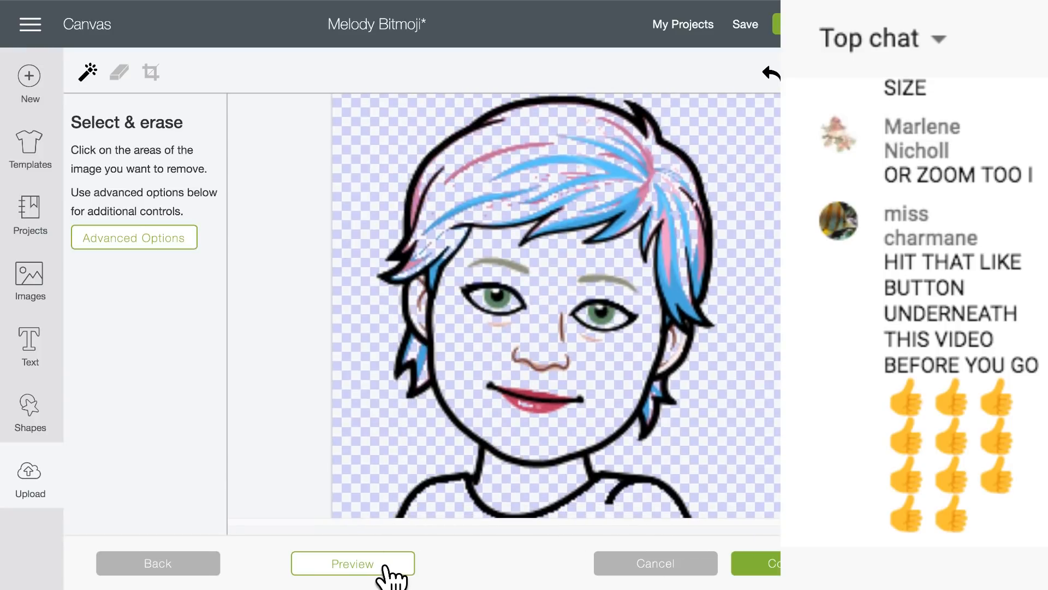
- Check the cut preview, erase more of the blue hair fill at the fringe and side, and preview the cut again
click(384, 566)
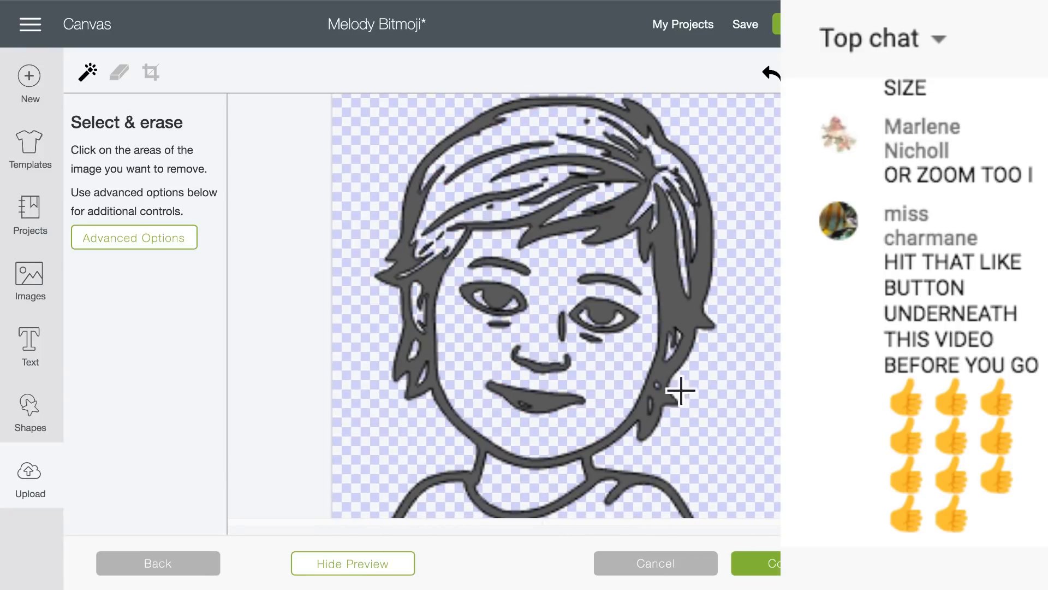
click(386, 565)
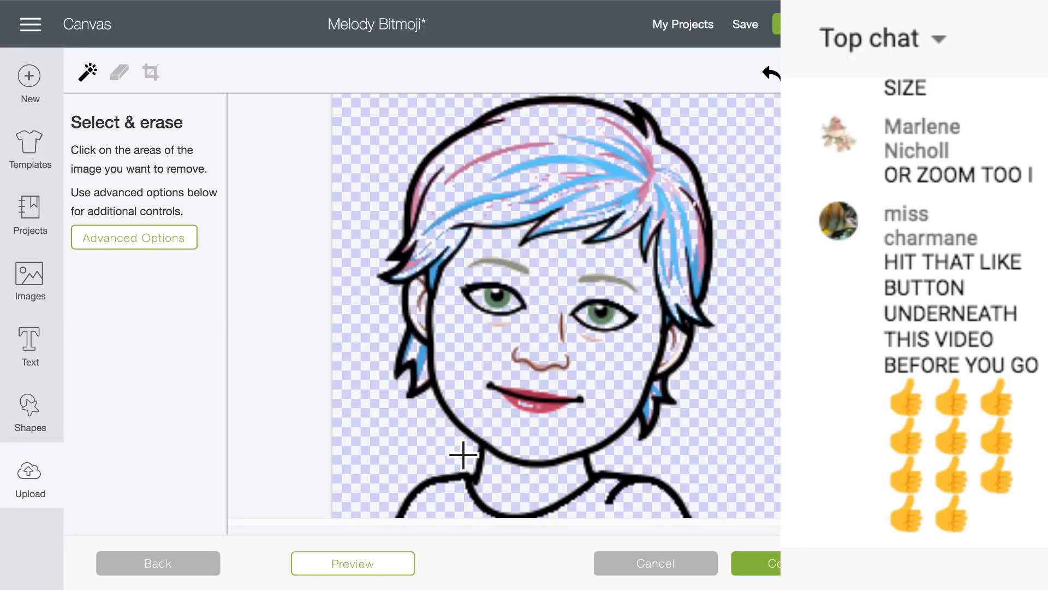
click(379, 565)
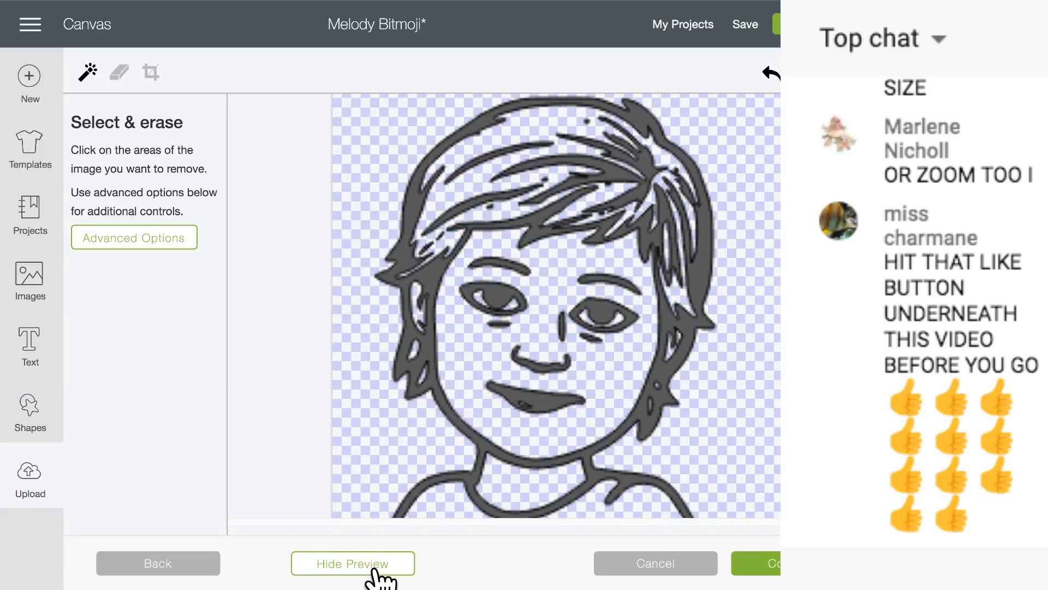
click(374, 569)
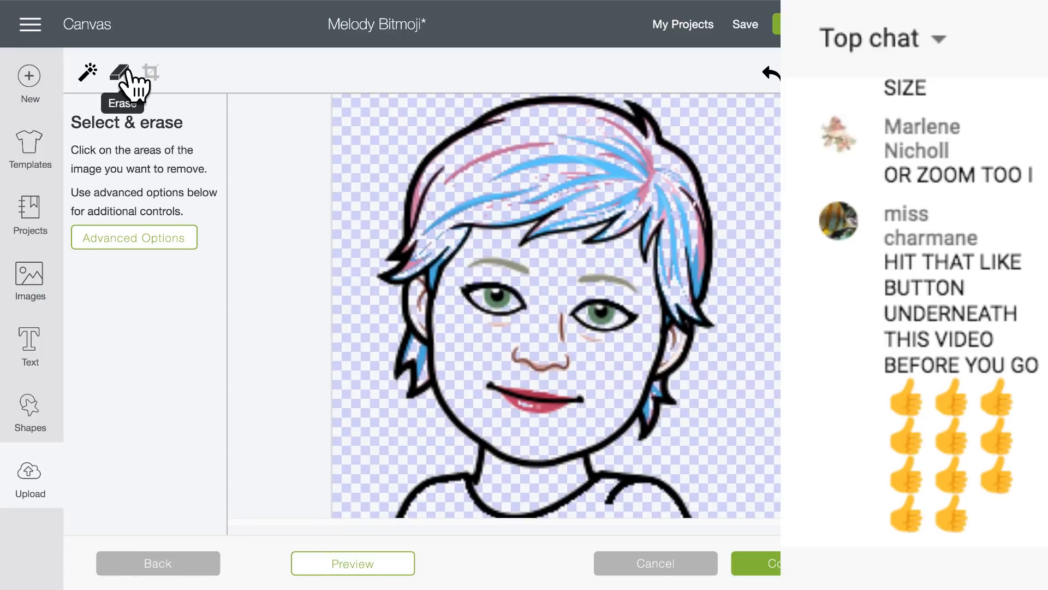
- Erase the black pupils of both eyes with the small eraser and preview the resulting cut
click(120, 73)
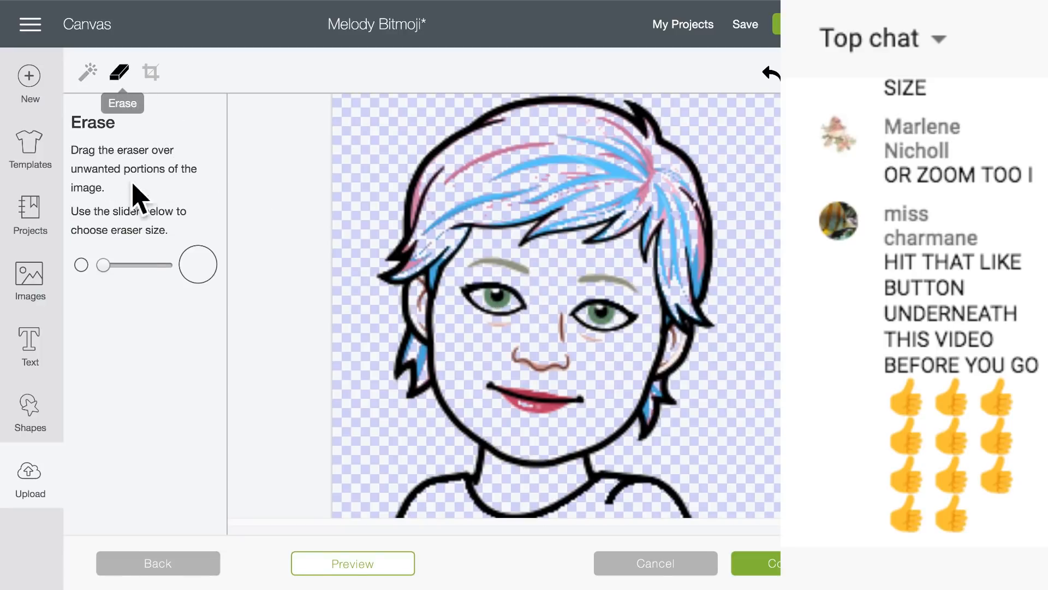
click(495, 294)
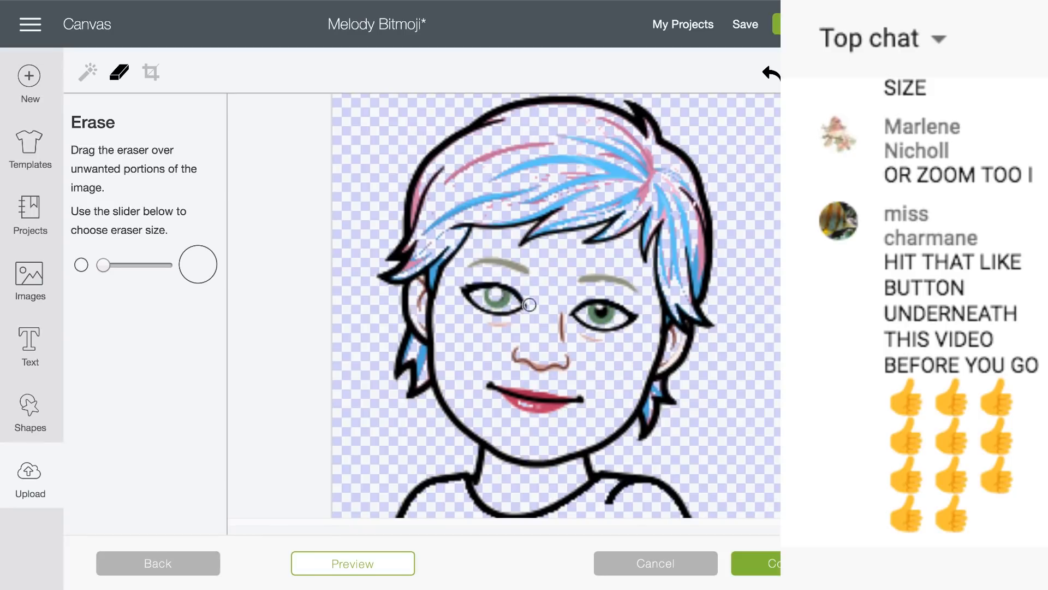
click(601, 309)
click(351, 567)
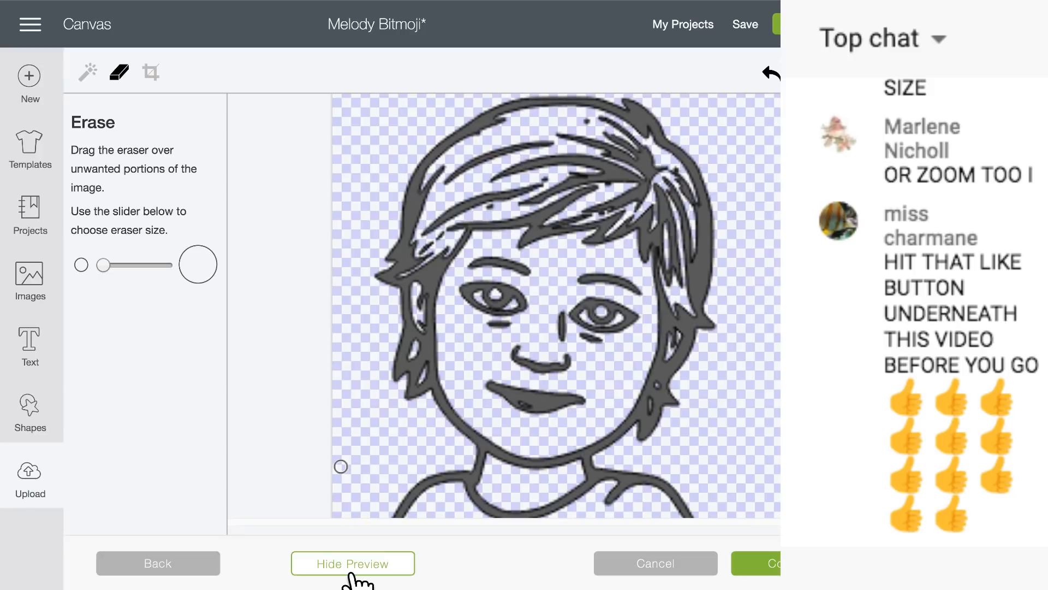
- Accept the cleaned-up portrait and save it as the full-colour image version
scroll(412, 400, down, 5)
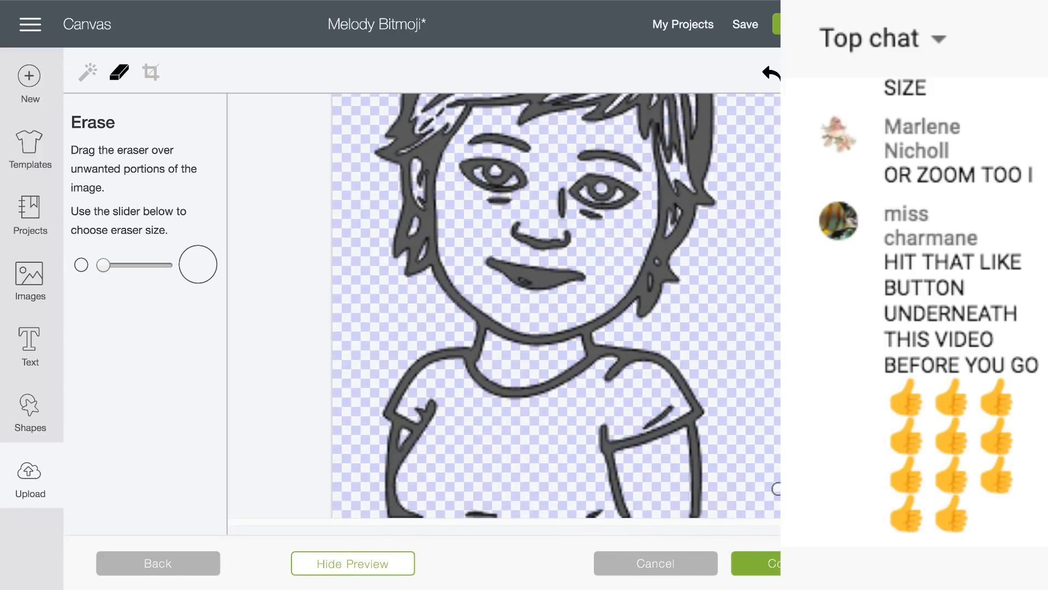
click(771, 571)
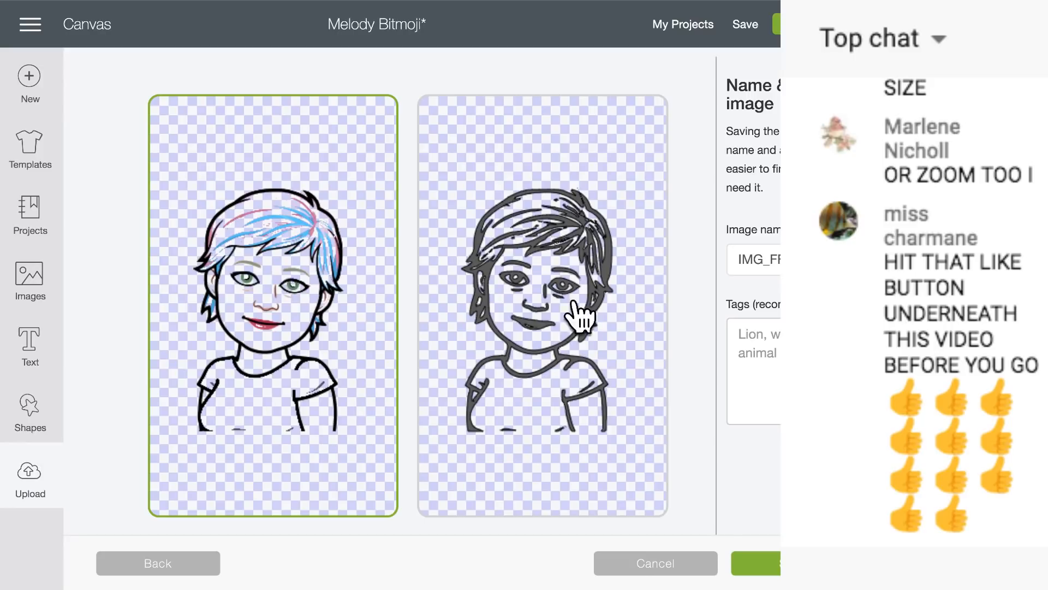
click(772, 570)
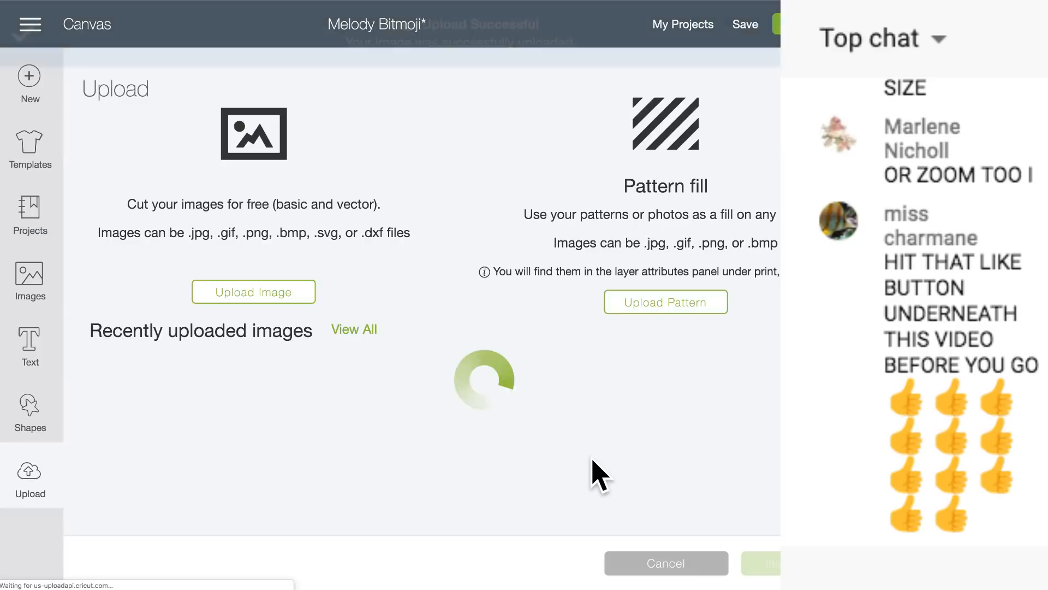
- Insert the newly uploaded portrait on the canvas, place it below the existing figures and size it to about 1.675 × 2.674 in
scroll(233, 375, down, 1)
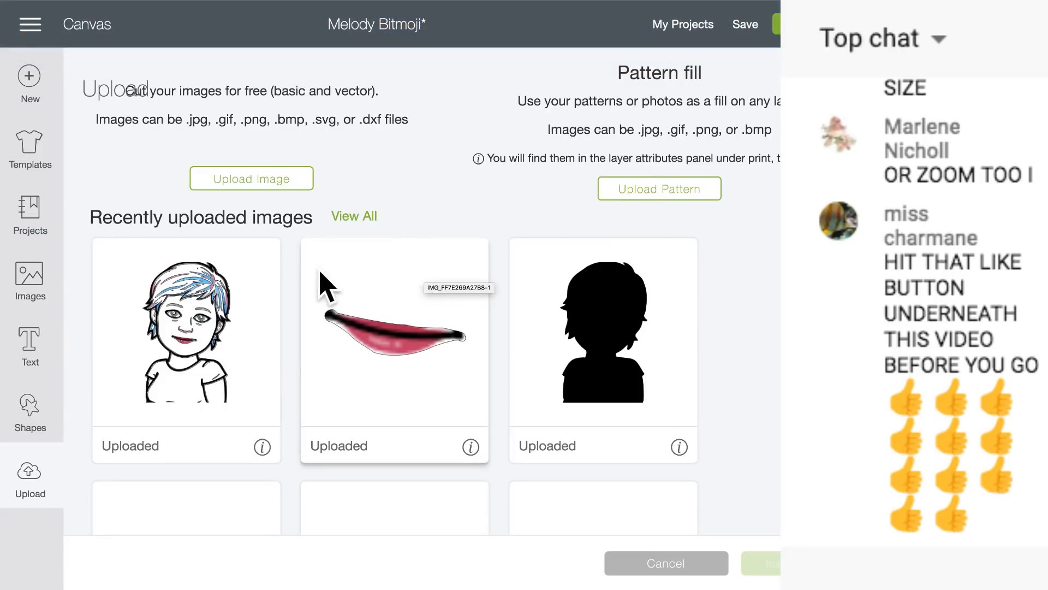
click(245, 366)
click(764, 562)
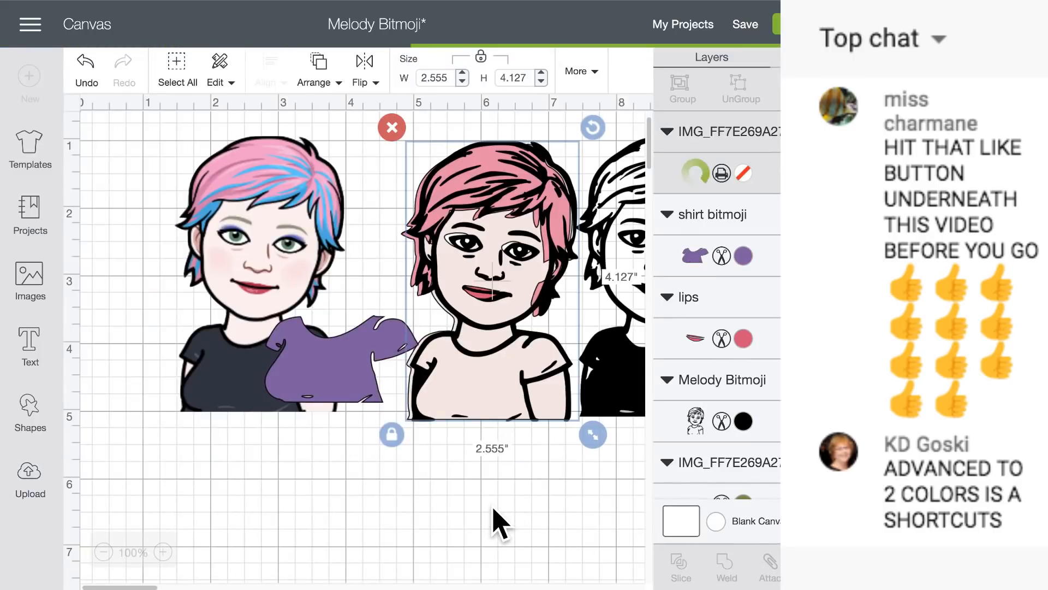
drag(328, 306, 354, 447)
drag(379, 510, 420, 576)
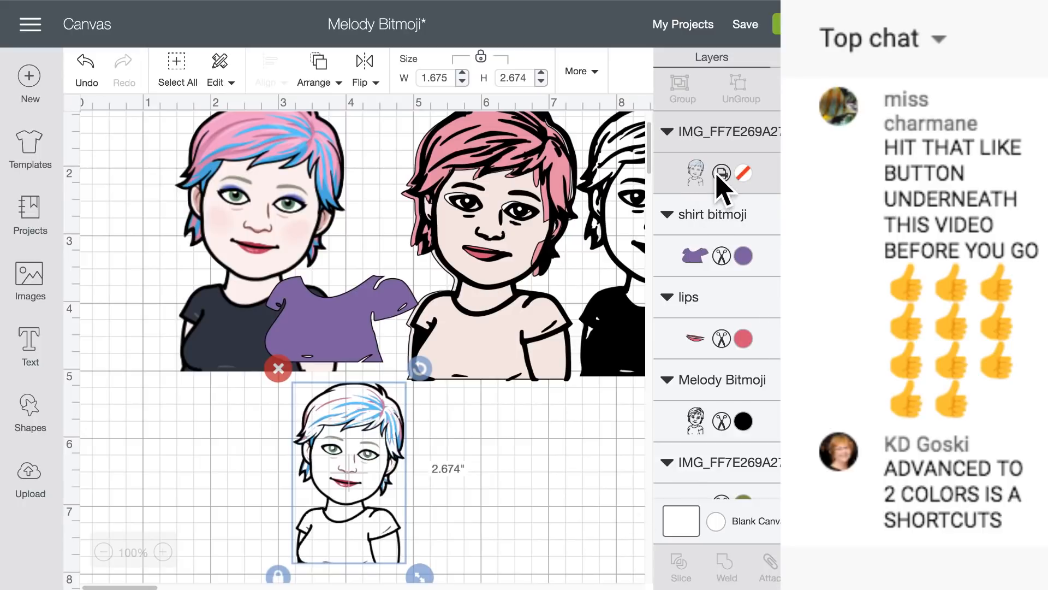
- Change the inserted portrait's layer from Print to Cut
click(743, 174)
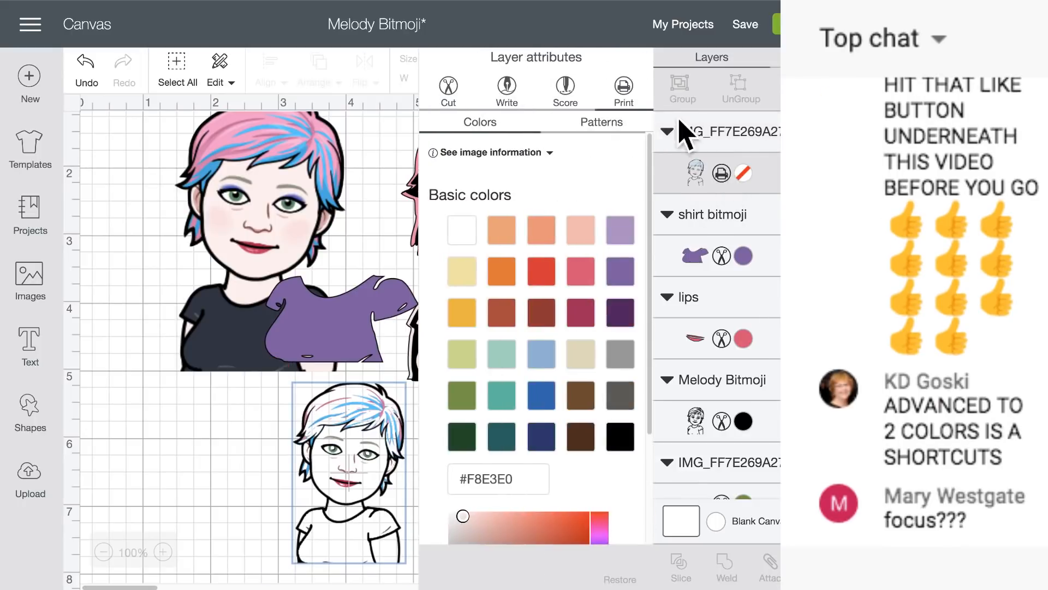
click(449, 88)
click(174, 486)
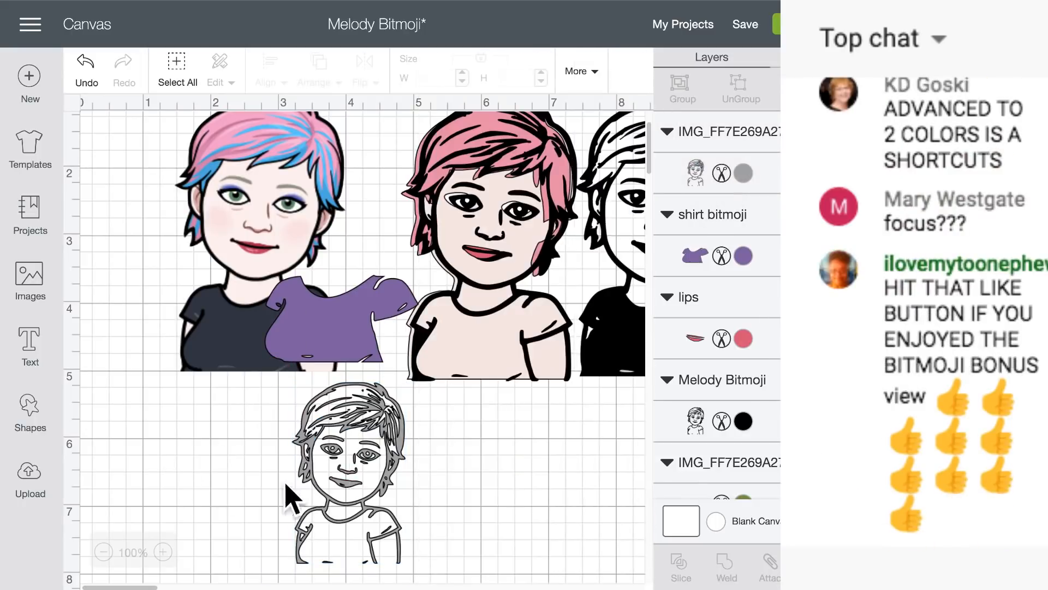
- Enlarge the grey cut portrait to about 2.745 × 4.382 in and shift it to make room beside it
click(347, 492)
scroll(349, 494, down, 2)
drag(426, 468, 496, 562)
drag(431, 442, 355, 433)
- Move the black outline off the layered portrait and place it beside the grey cut portrait for comparison
drag(516, 190, 534, 480)
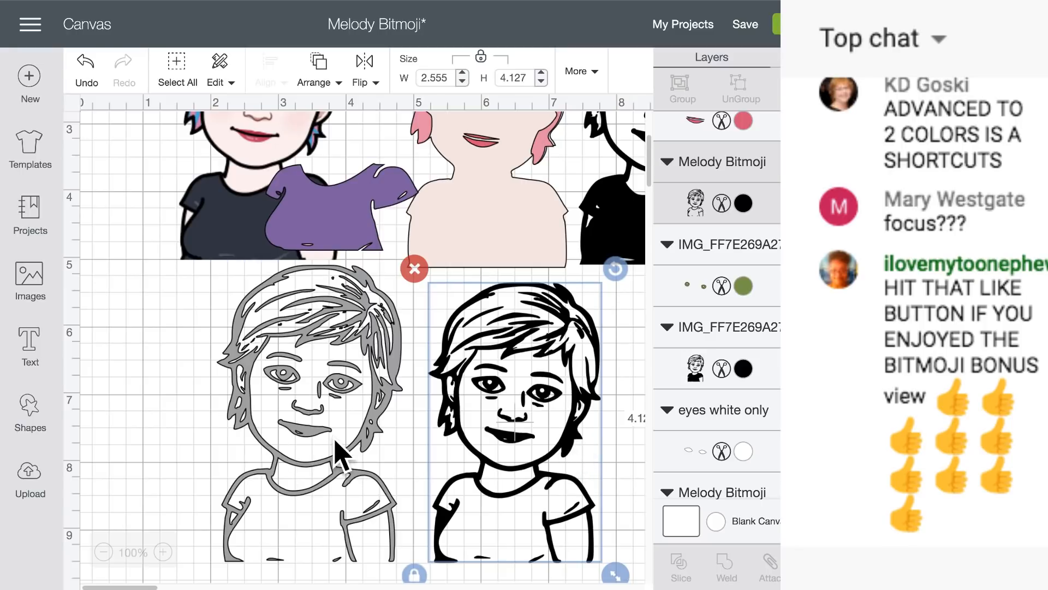
scroll(338, 453, down, 5)
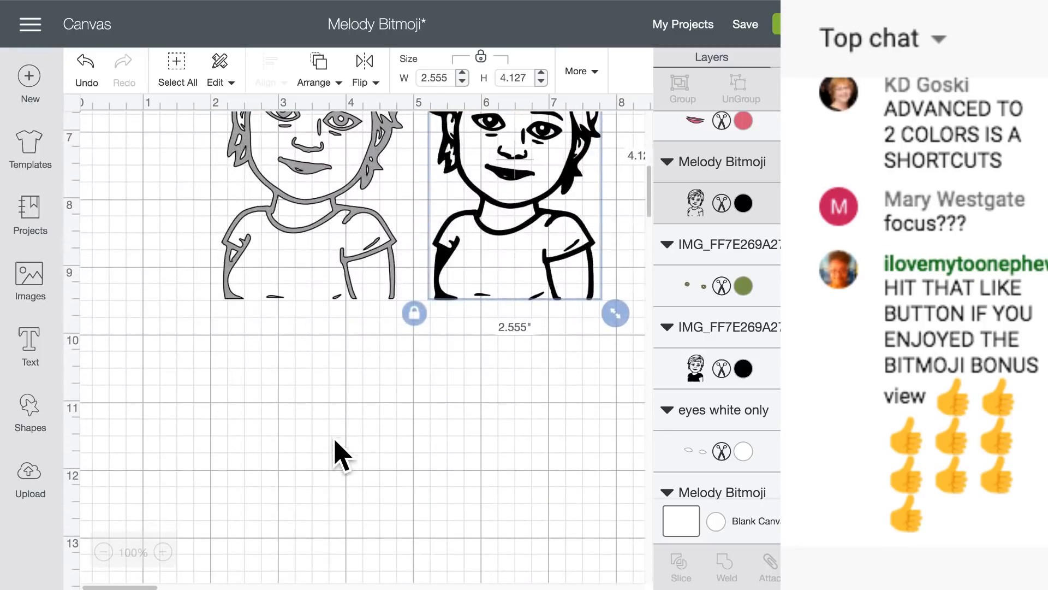
scroll(223, 316, up, 9)
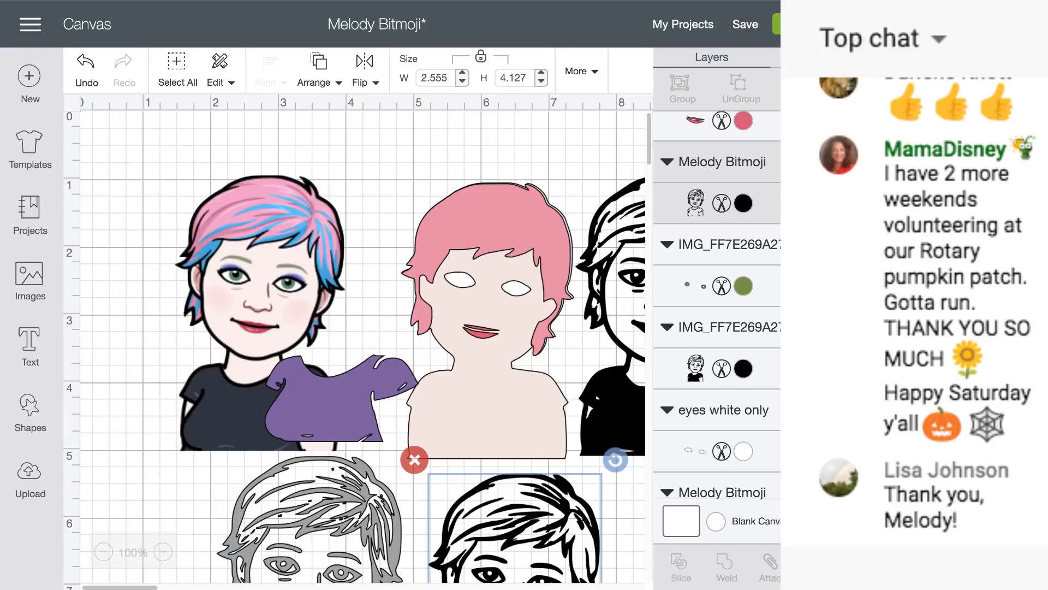
scroll(408, 437, down, 5)
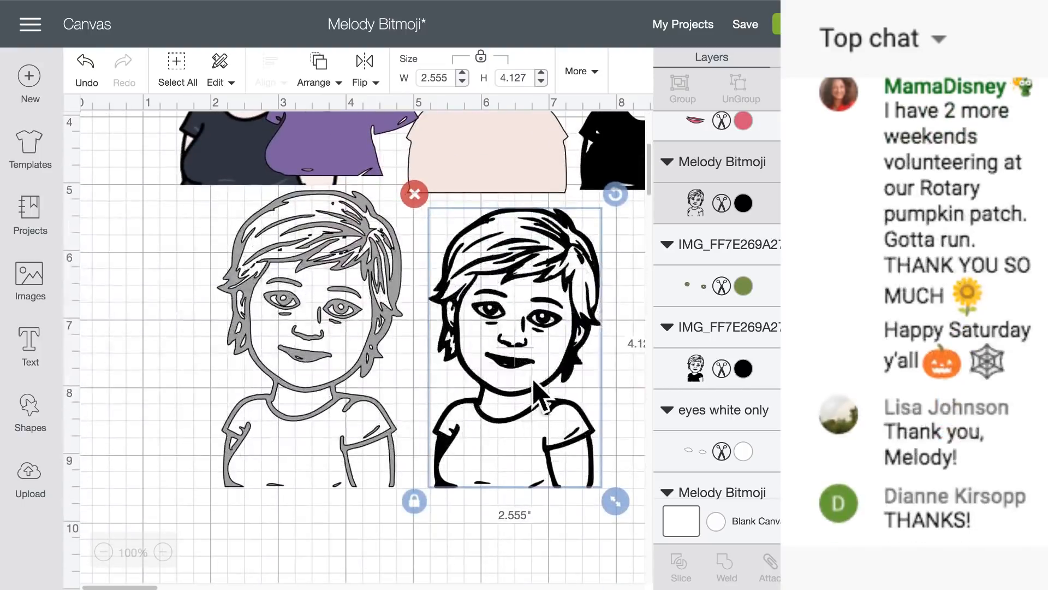
mouse_move(531, 369)
mouse_down()
mouse_move(530, 394)
mouse_move(544, 382)
mouse_up()
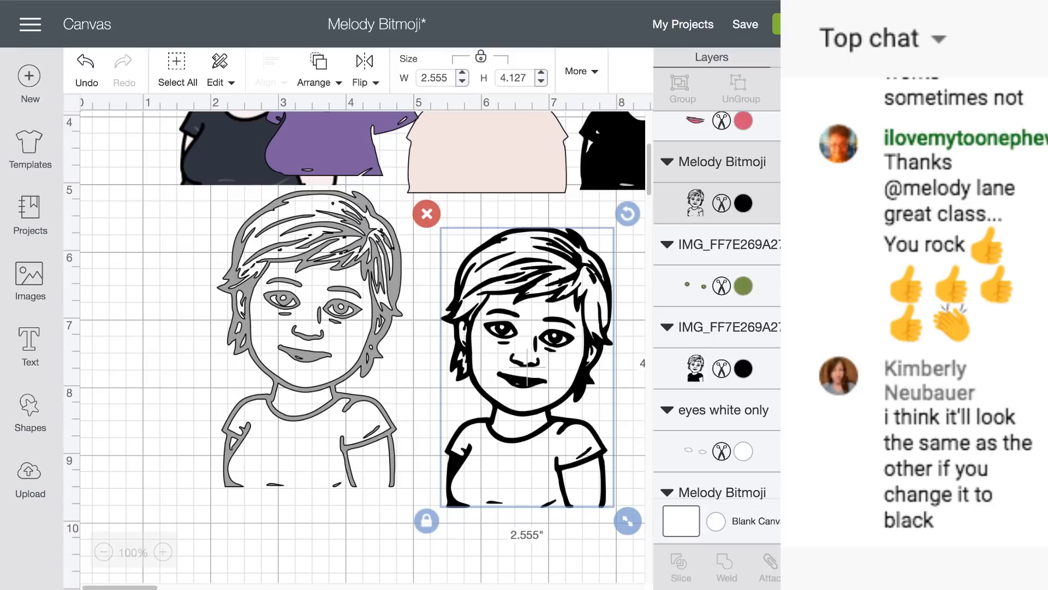
- Change the grey cut portrait's colour to black and move it slightly lower beside the other black outline
click(378, 277)
scroll(516, 382, up, 1)
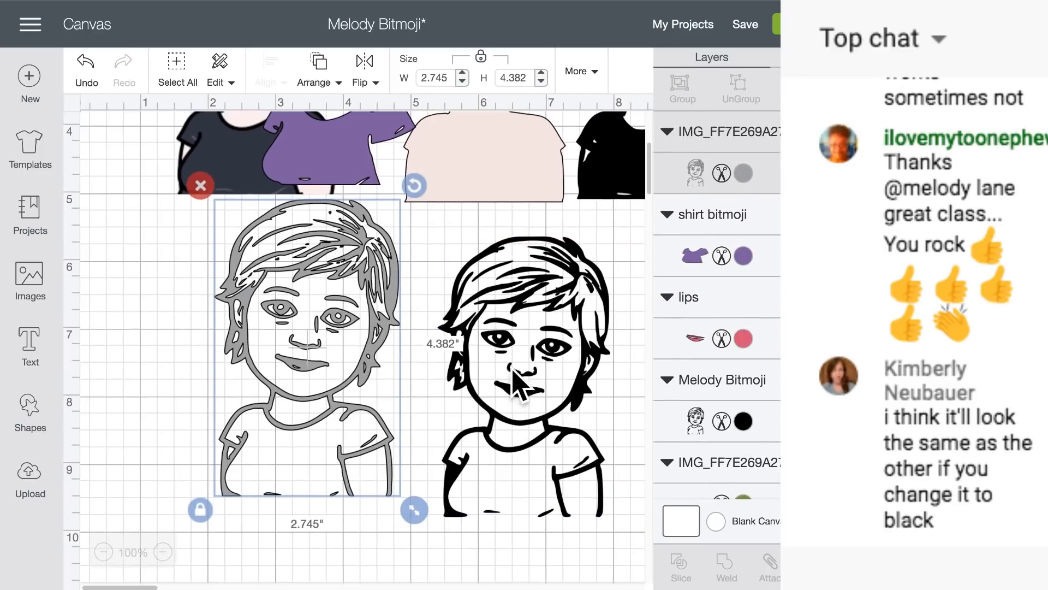
click(744, 174)
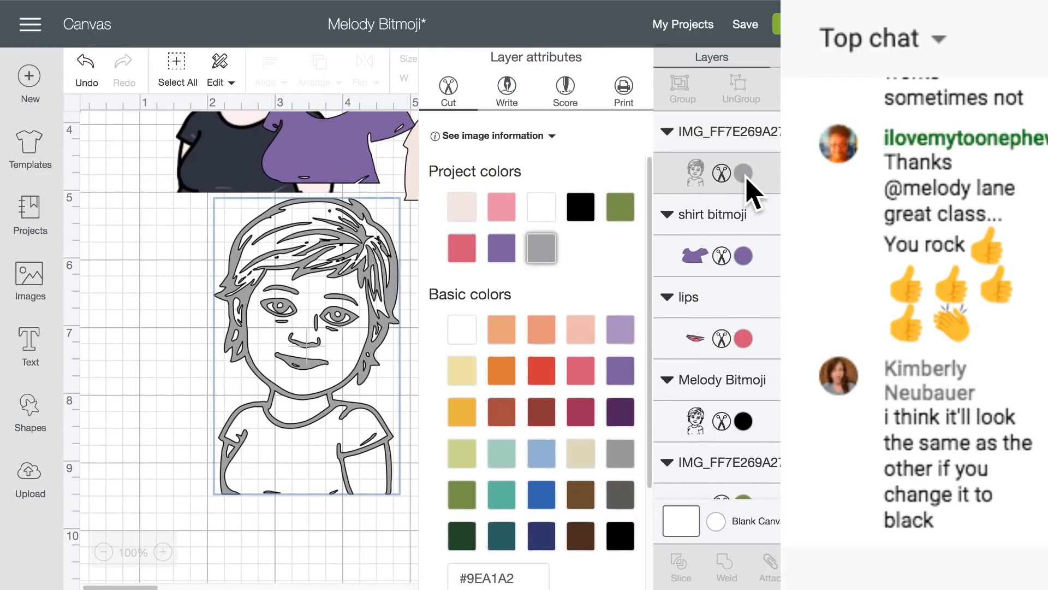
click(580, 207)
drag(346, 282, 358, 323)
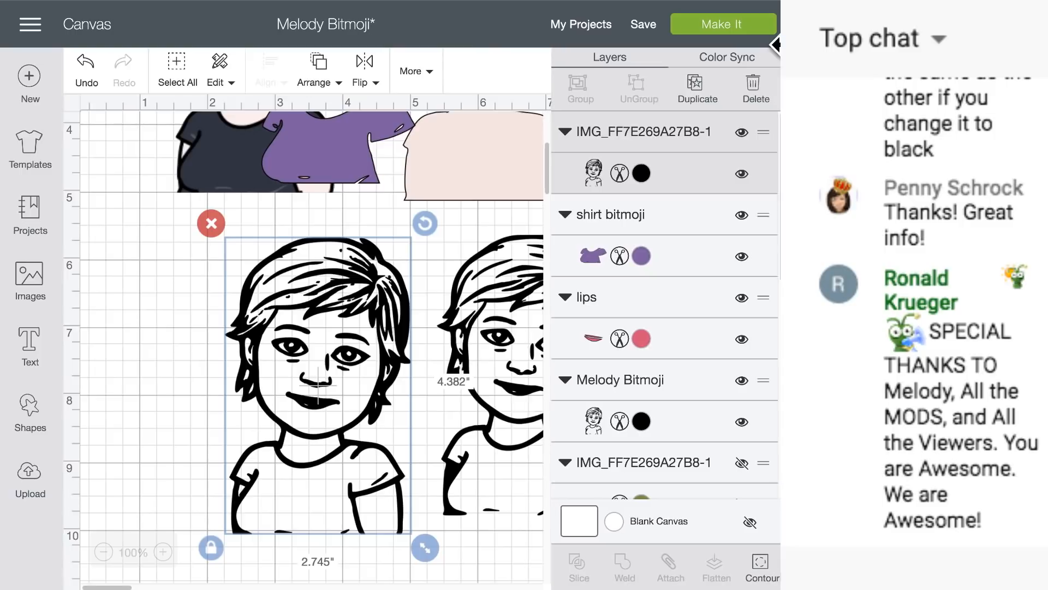
- Open the Contour tool for the recoloured portrait and hide the tiny solid speck contours in the hair
click(761, 568)
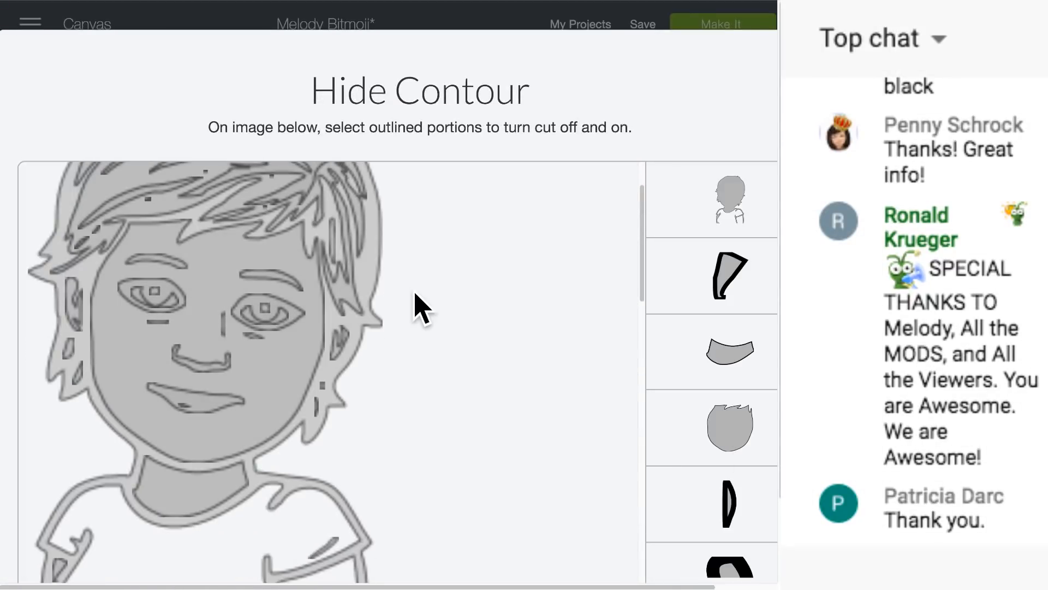
scroll(398, 321, up, 2)
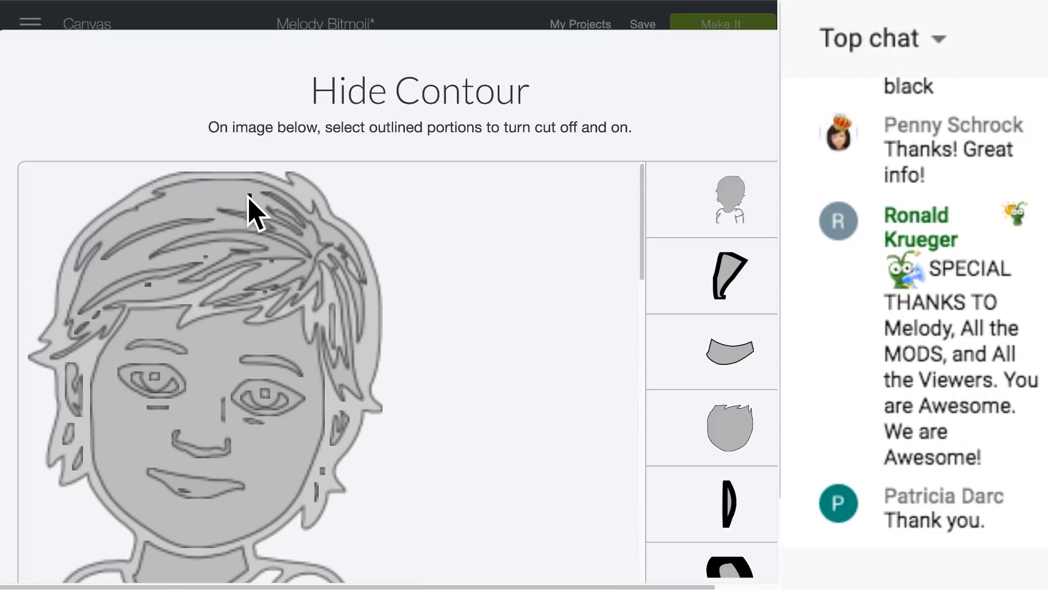
scroll(732, 455, down, 10)
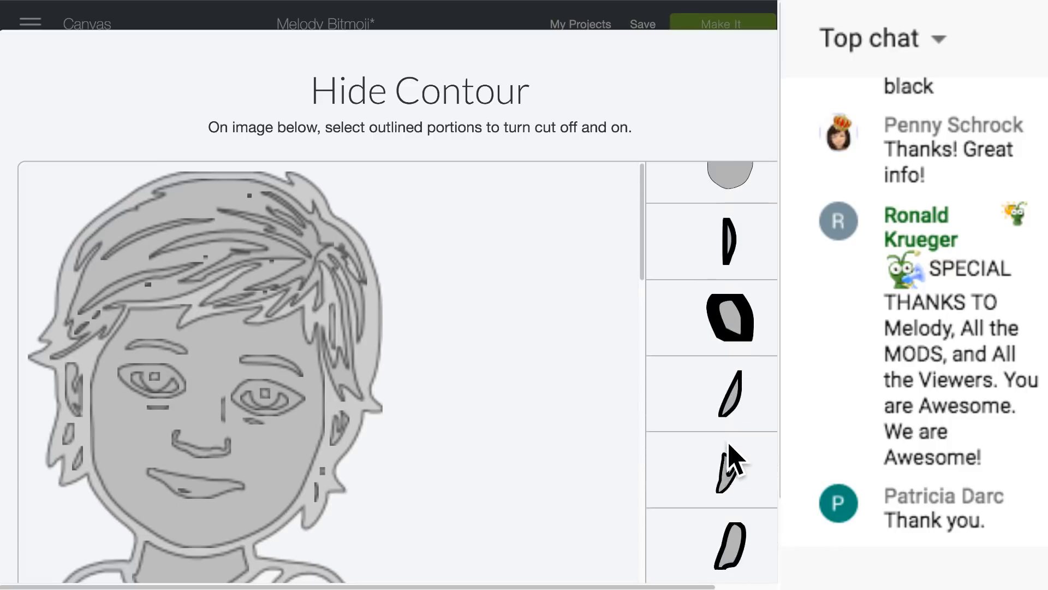
scroll(729, 446, down, 10)
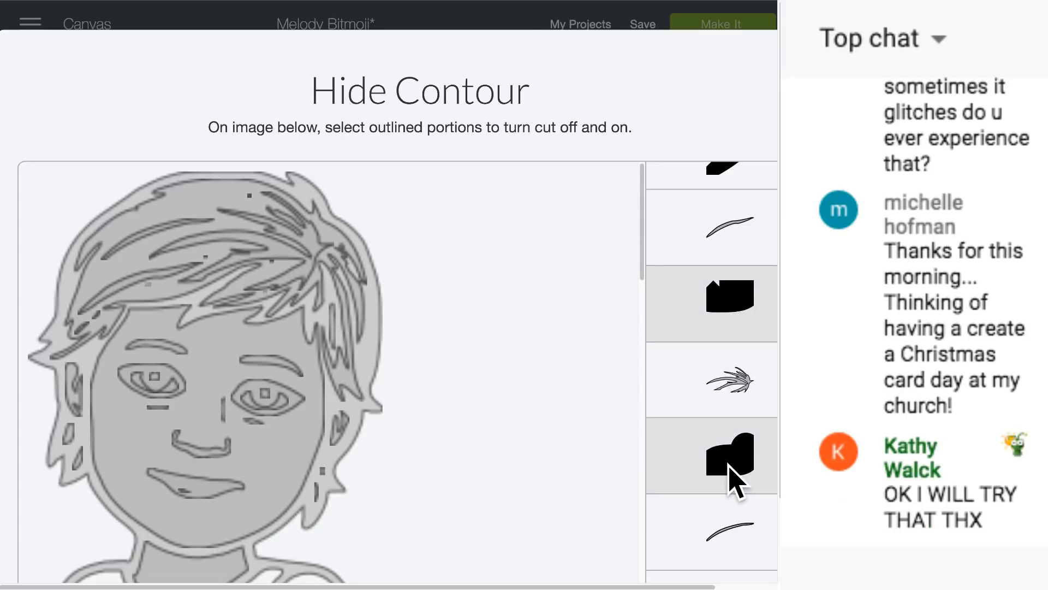
scroll(732, 475, down, 3)
click(740, 382)
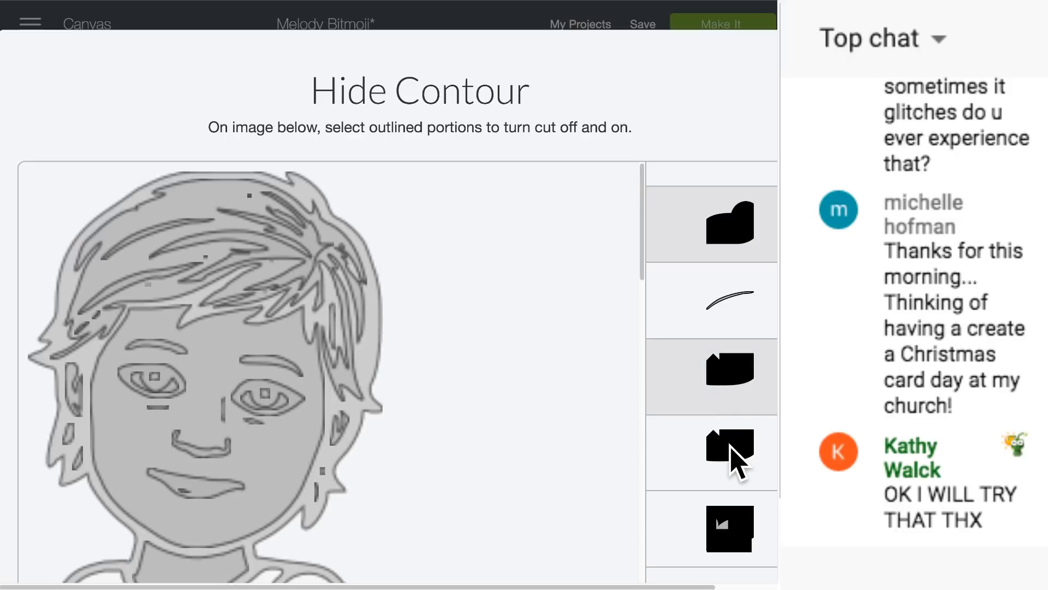
click(733, 455)
click(742, 535)
scroll(742, 538, down, 5)
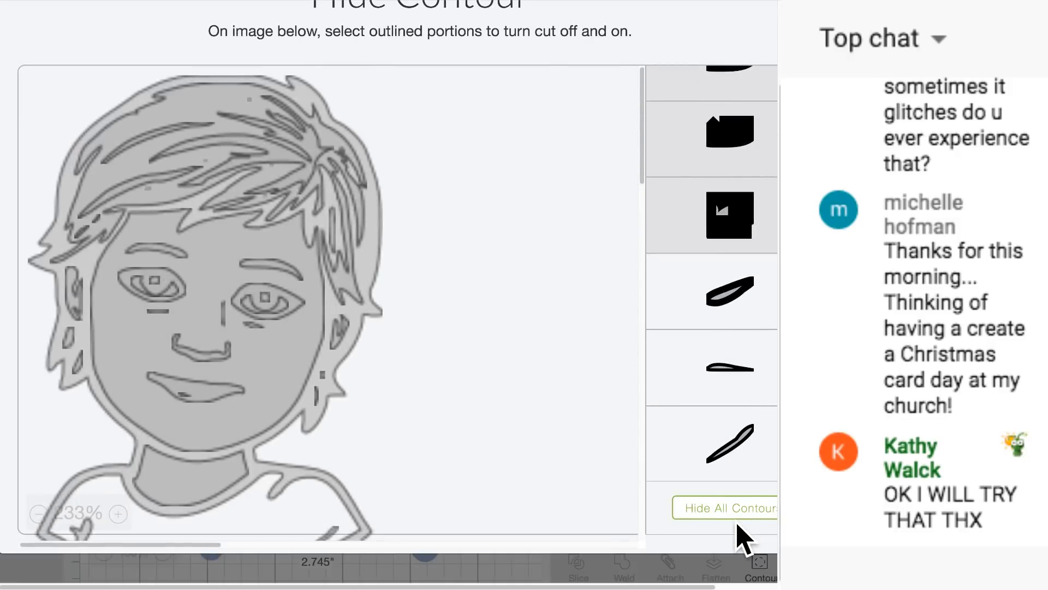
- Look back through the portrait's contour pieces to check which other parts could be hidden
scroll(711, 350, up, 5)
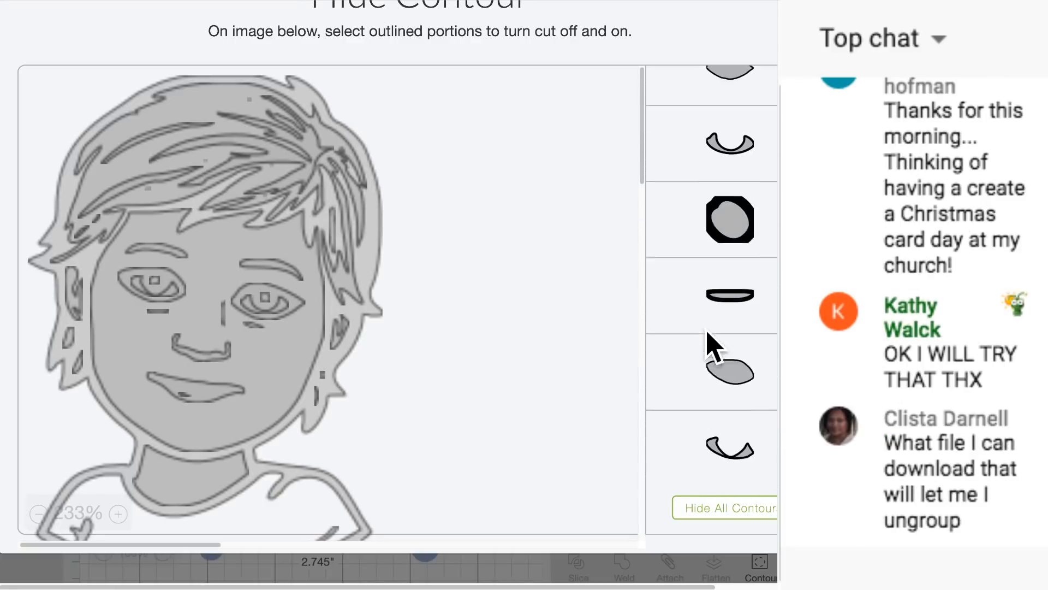
scroll(711, 350, up, 10)
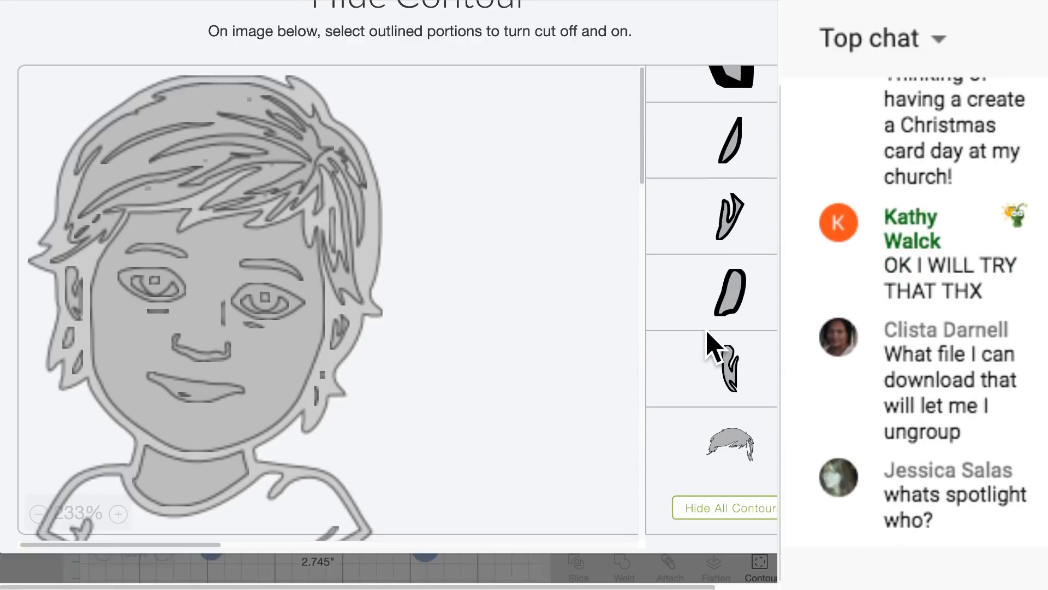
scroll(710, 341, down, 1)
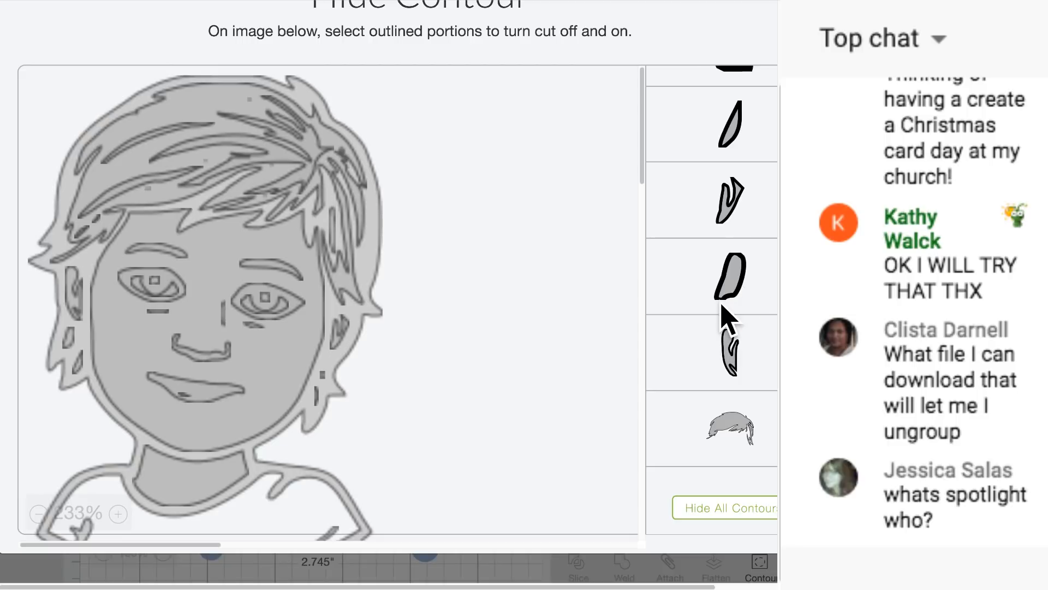
scroll(725, 306, up, 3)
click(740, 143)
click(740, 141)
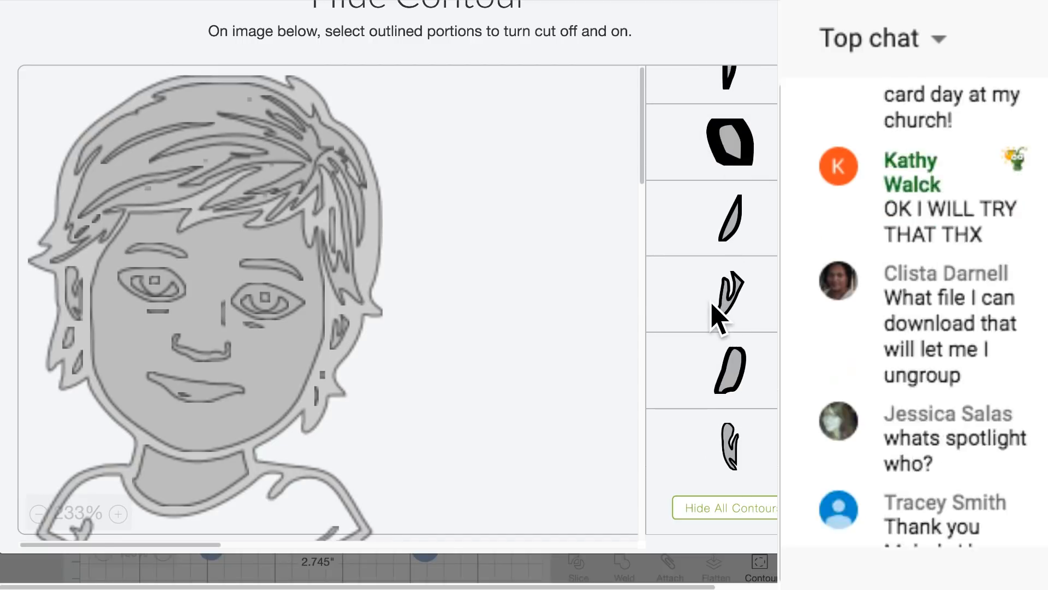
scroll(714, 312, up, 10)
scroll(715, 319, down, 2)
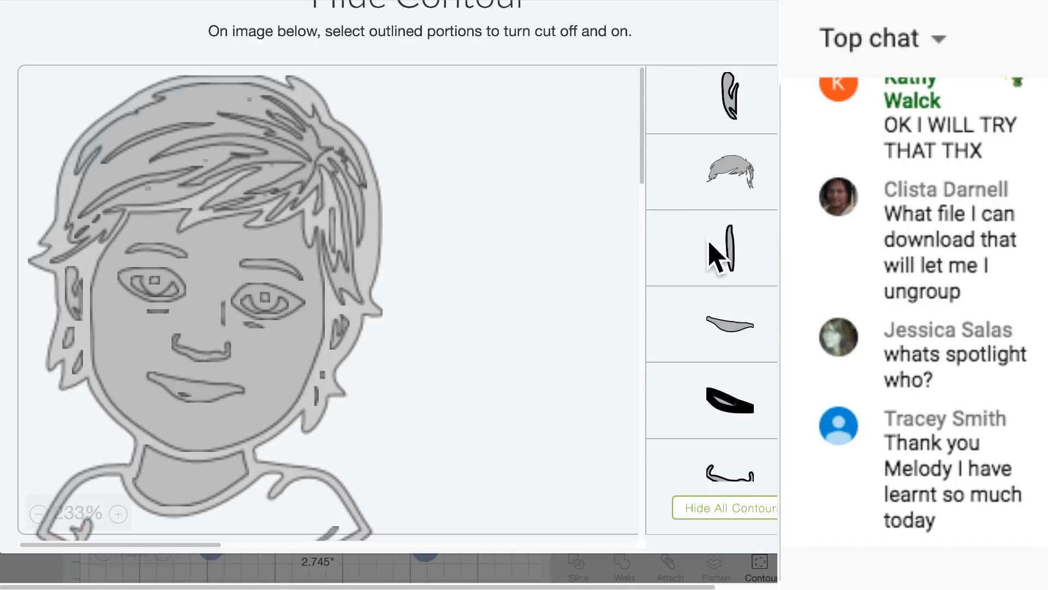